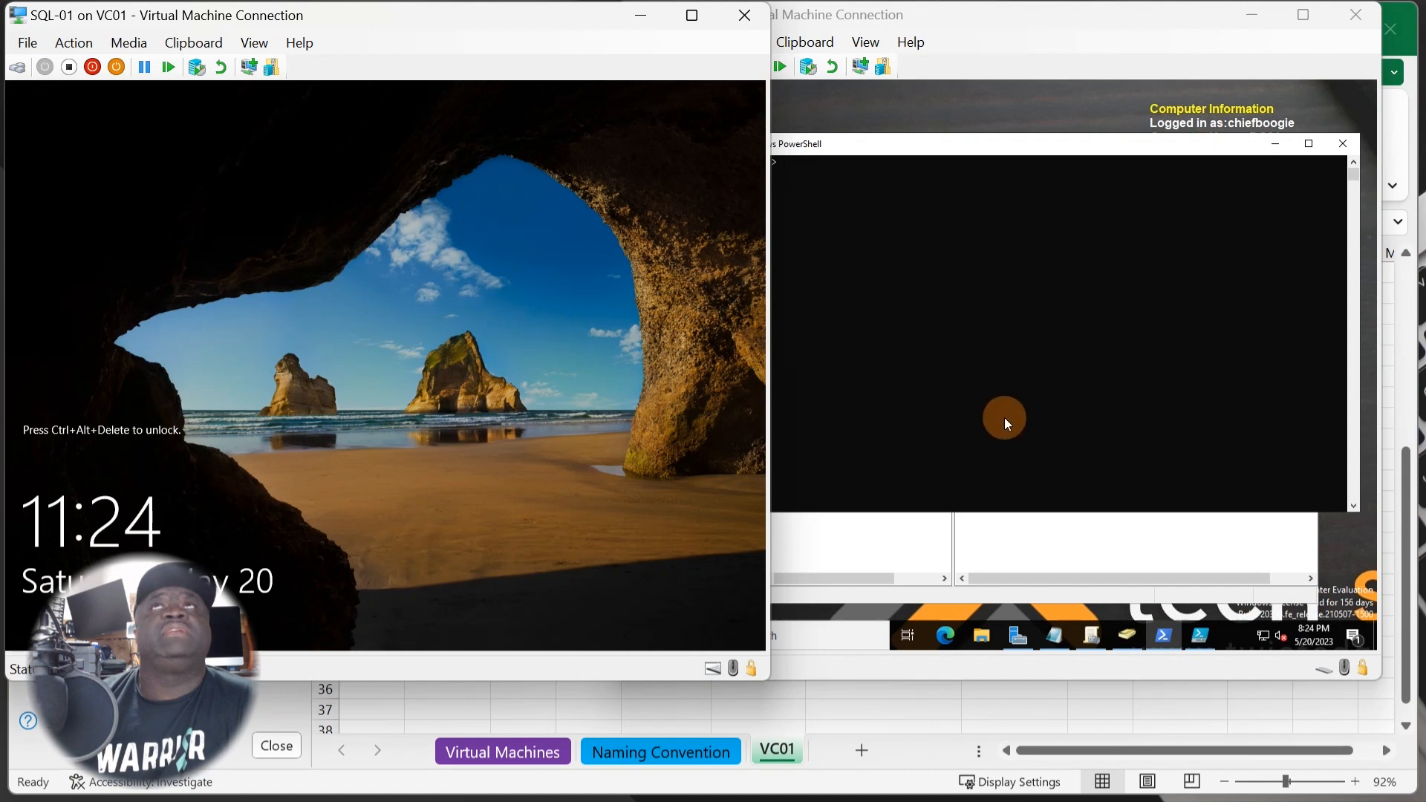
- Bring the DC01 VM window forward and focus its administrator PowerShell console
left_click(1004, 421)
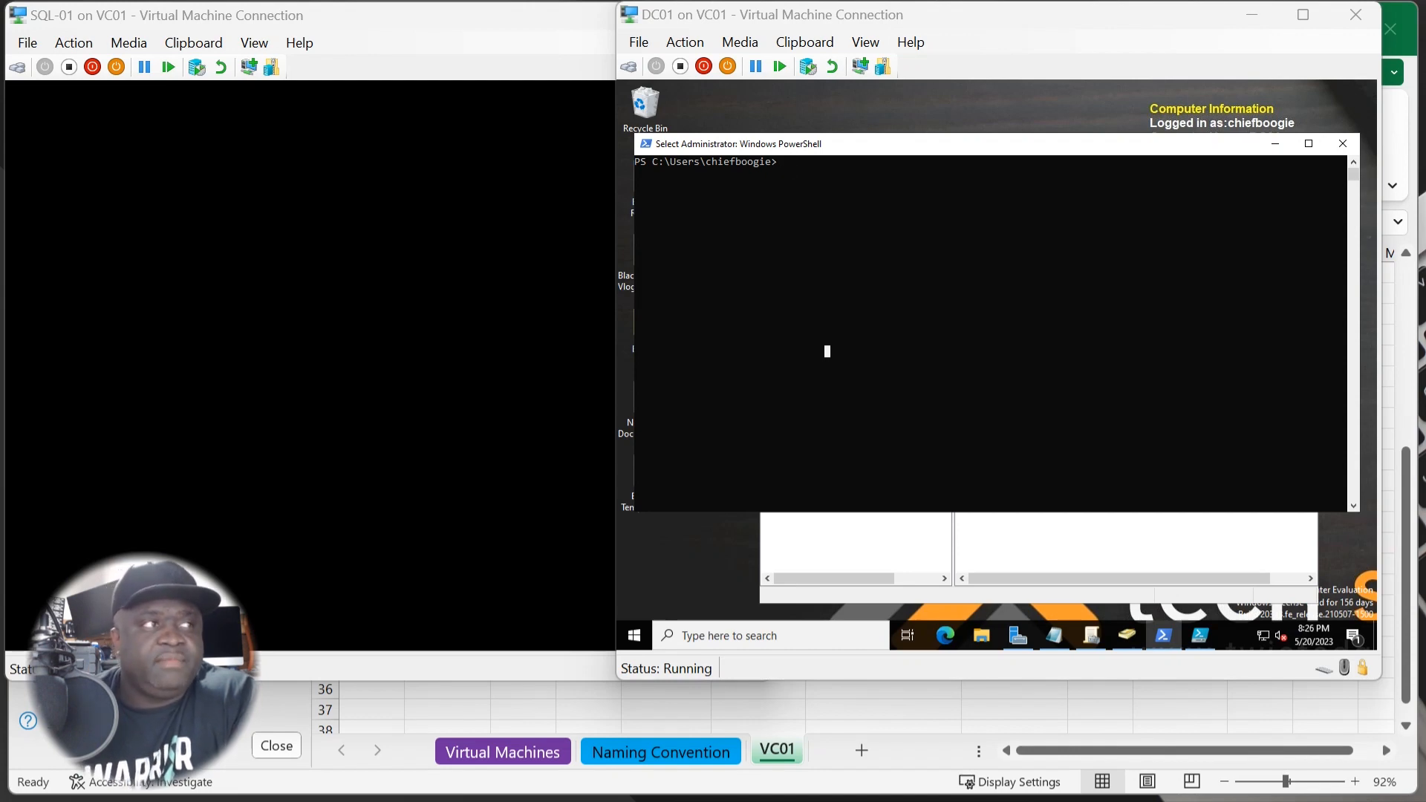
left_click(898, 268)
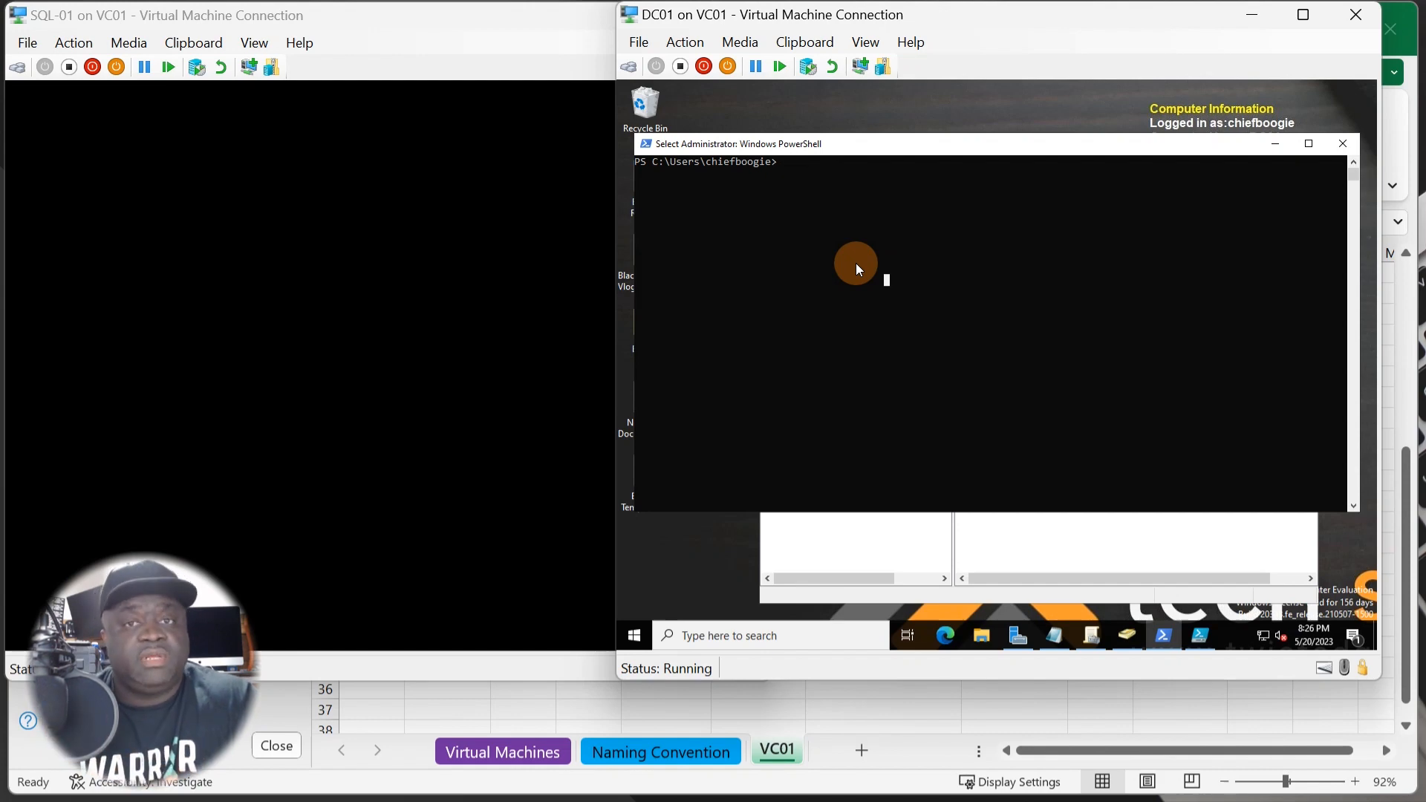
- Enter Add-KdsRootKey -EffectivTime ((get-date).addhours(-10)) at the DC01 PowerShell prompt
type("Add")
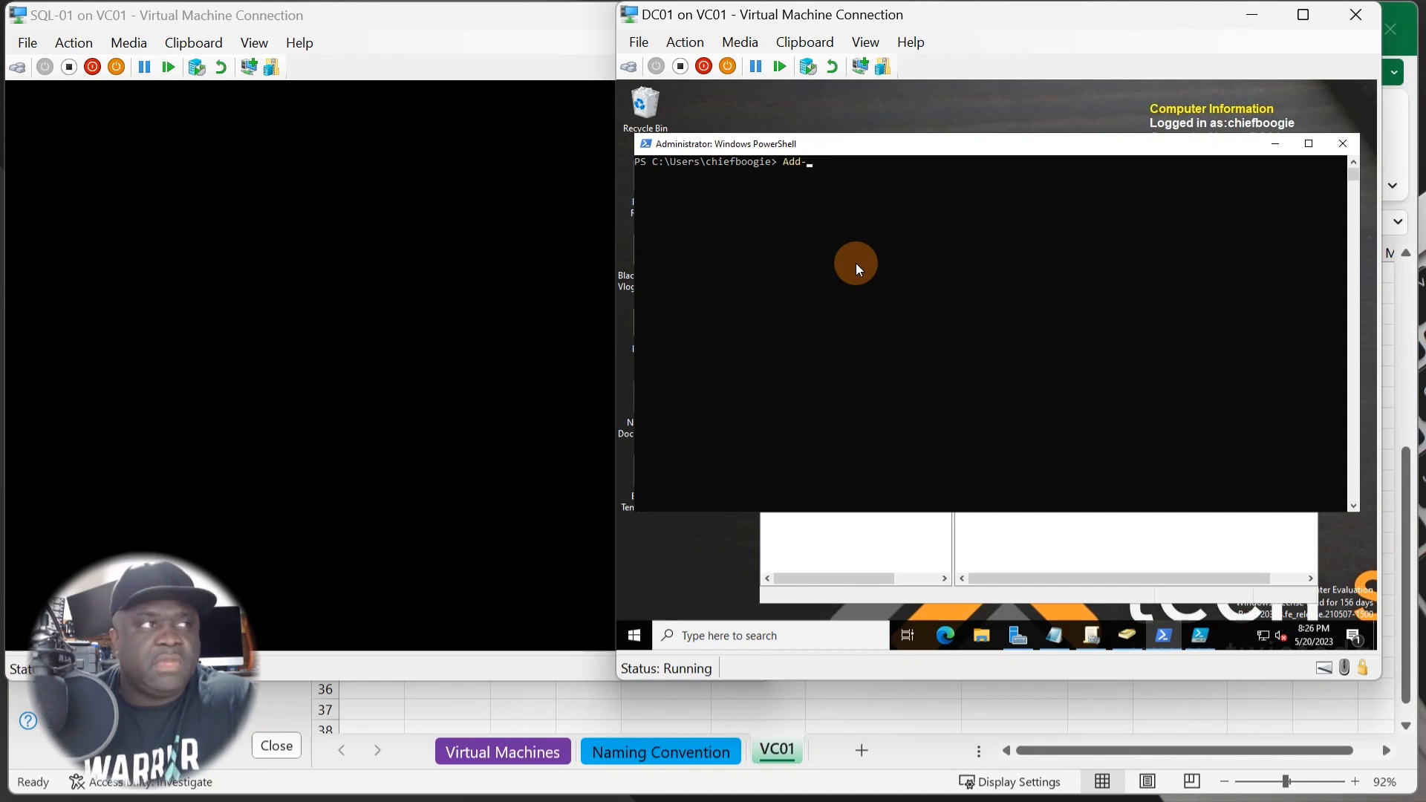
type("-Kds")
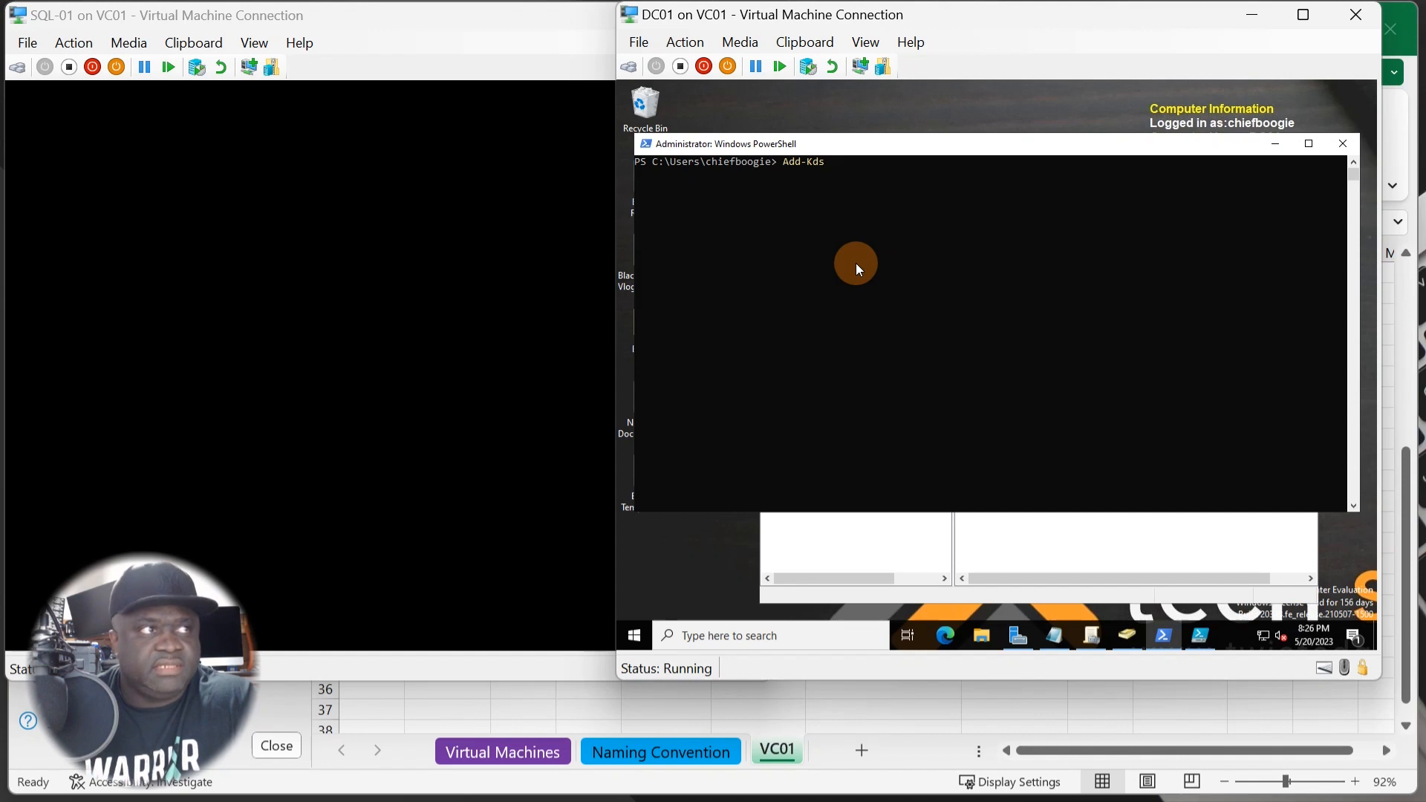
type("Root")
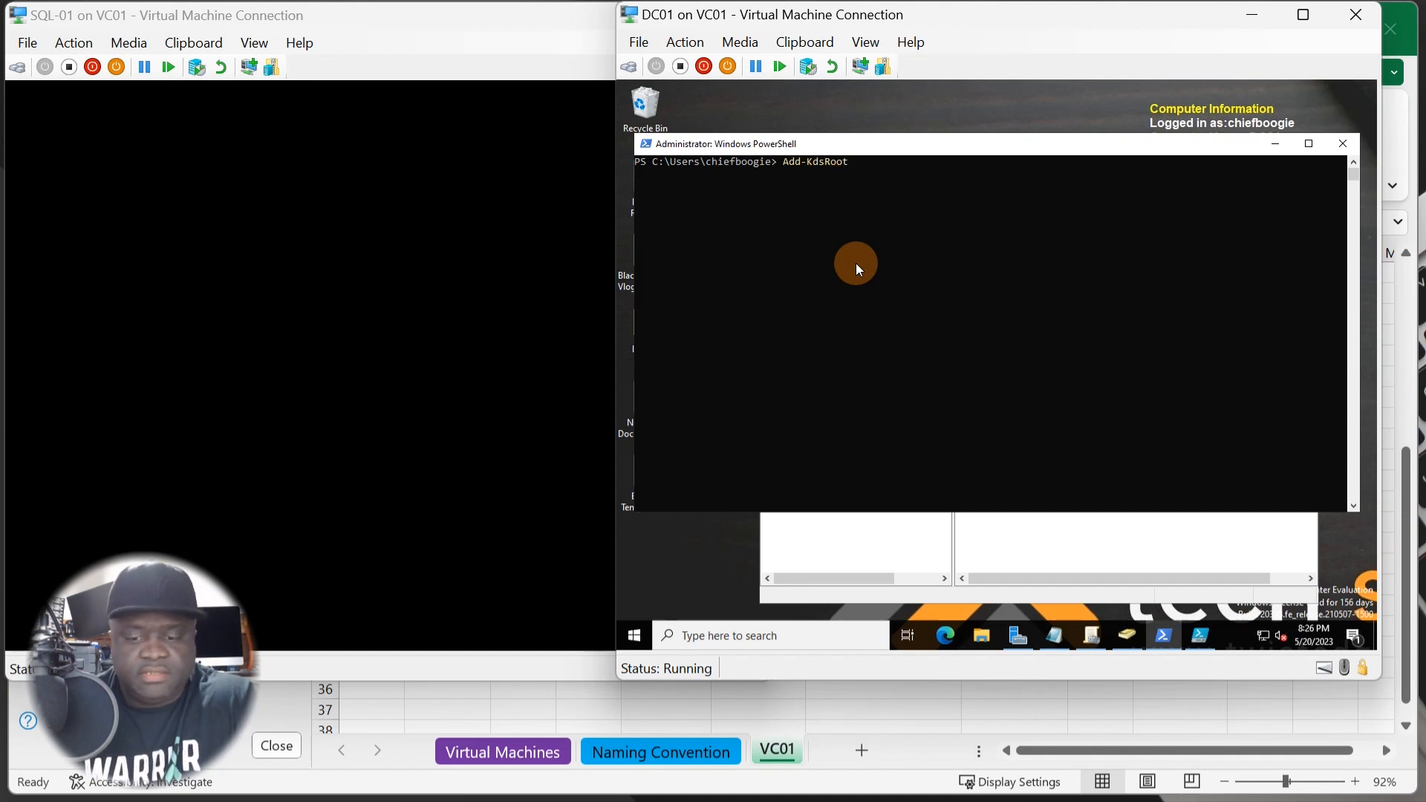
type("Key")
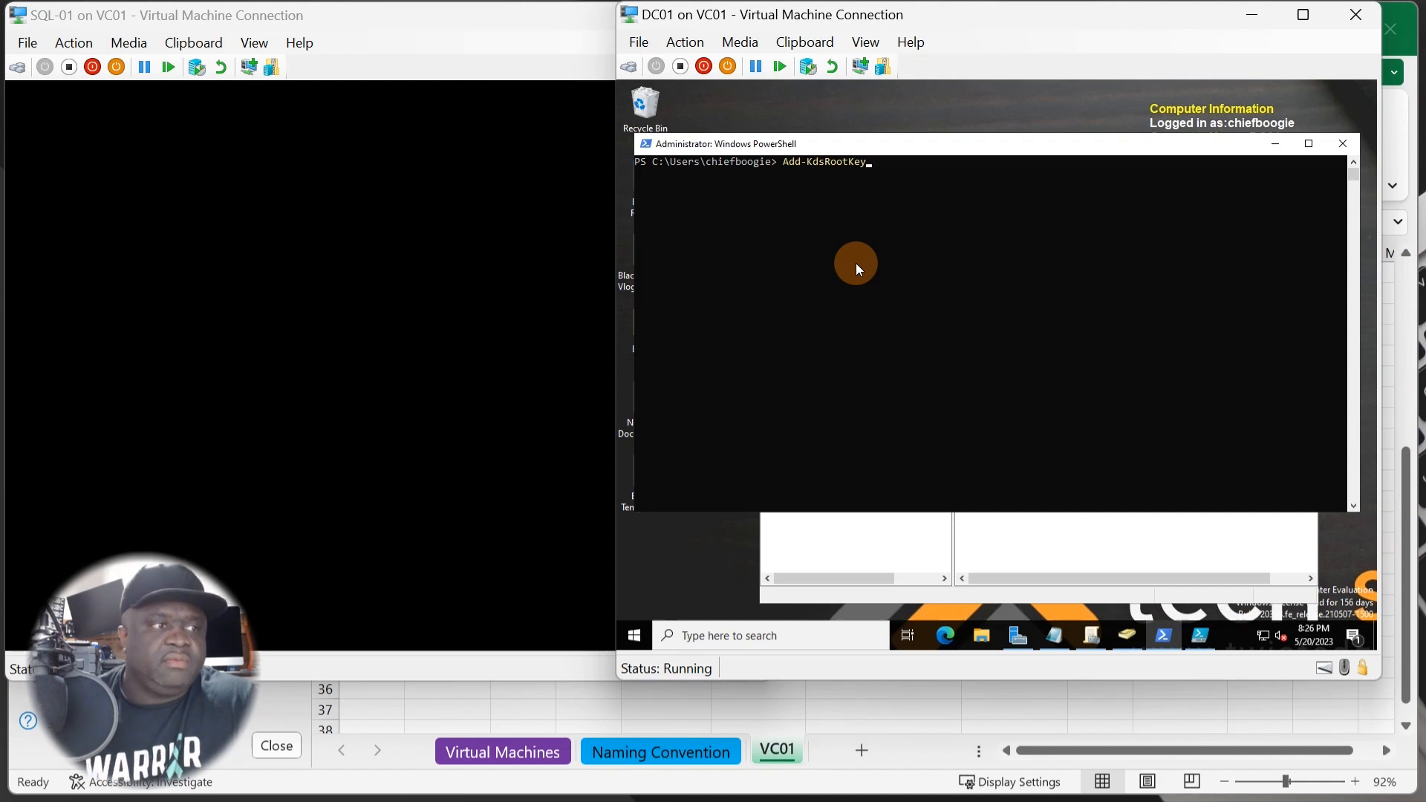
type(" -E")
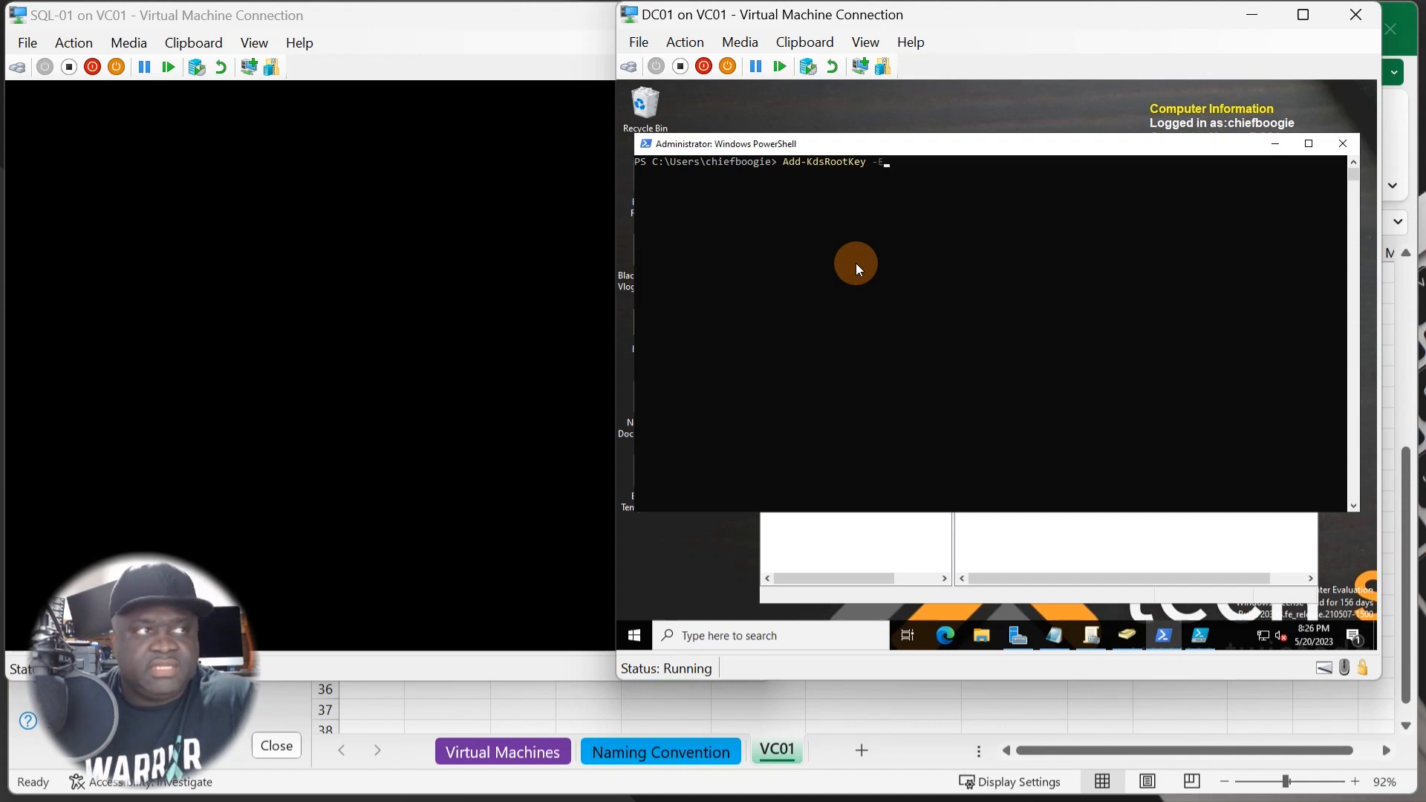
type("ffectiv")
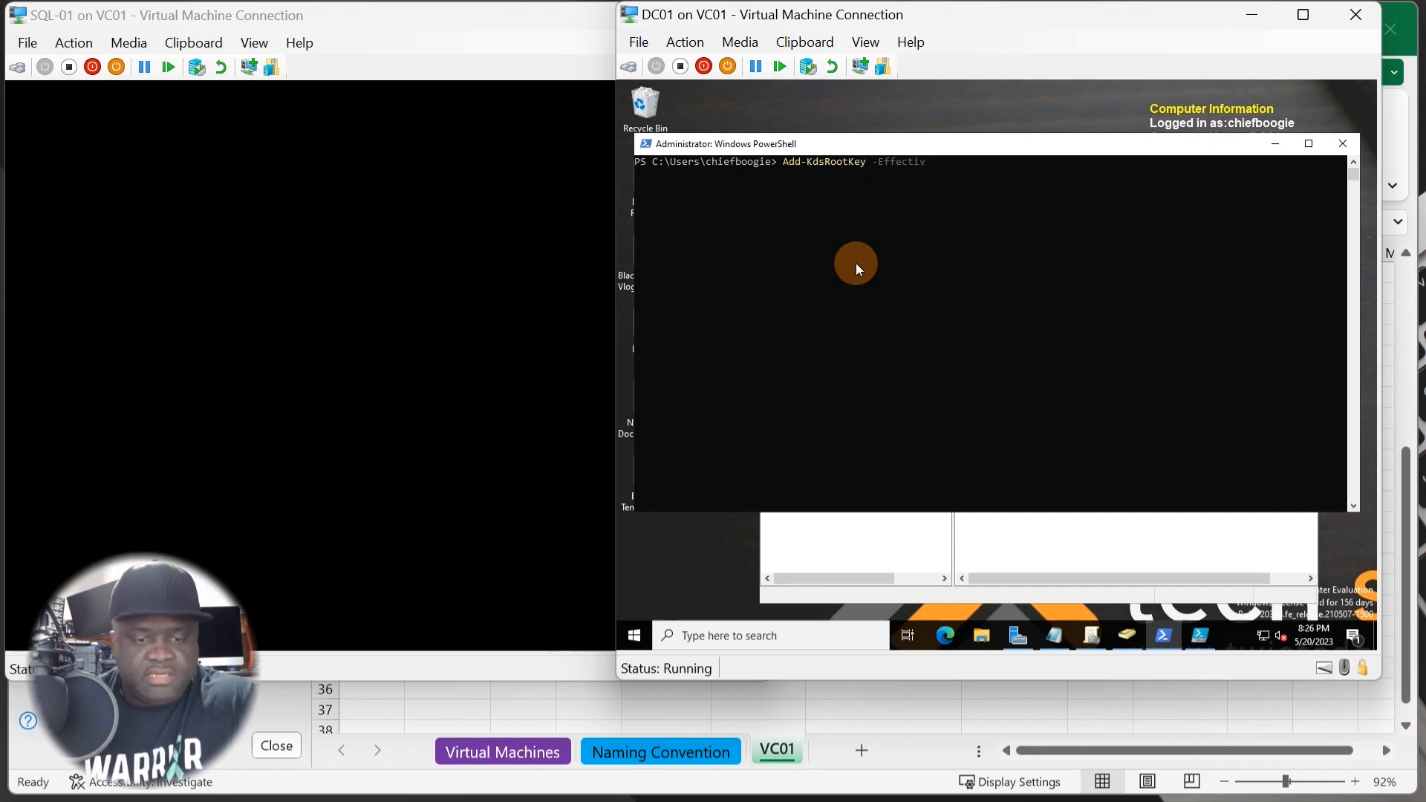
type("Time")
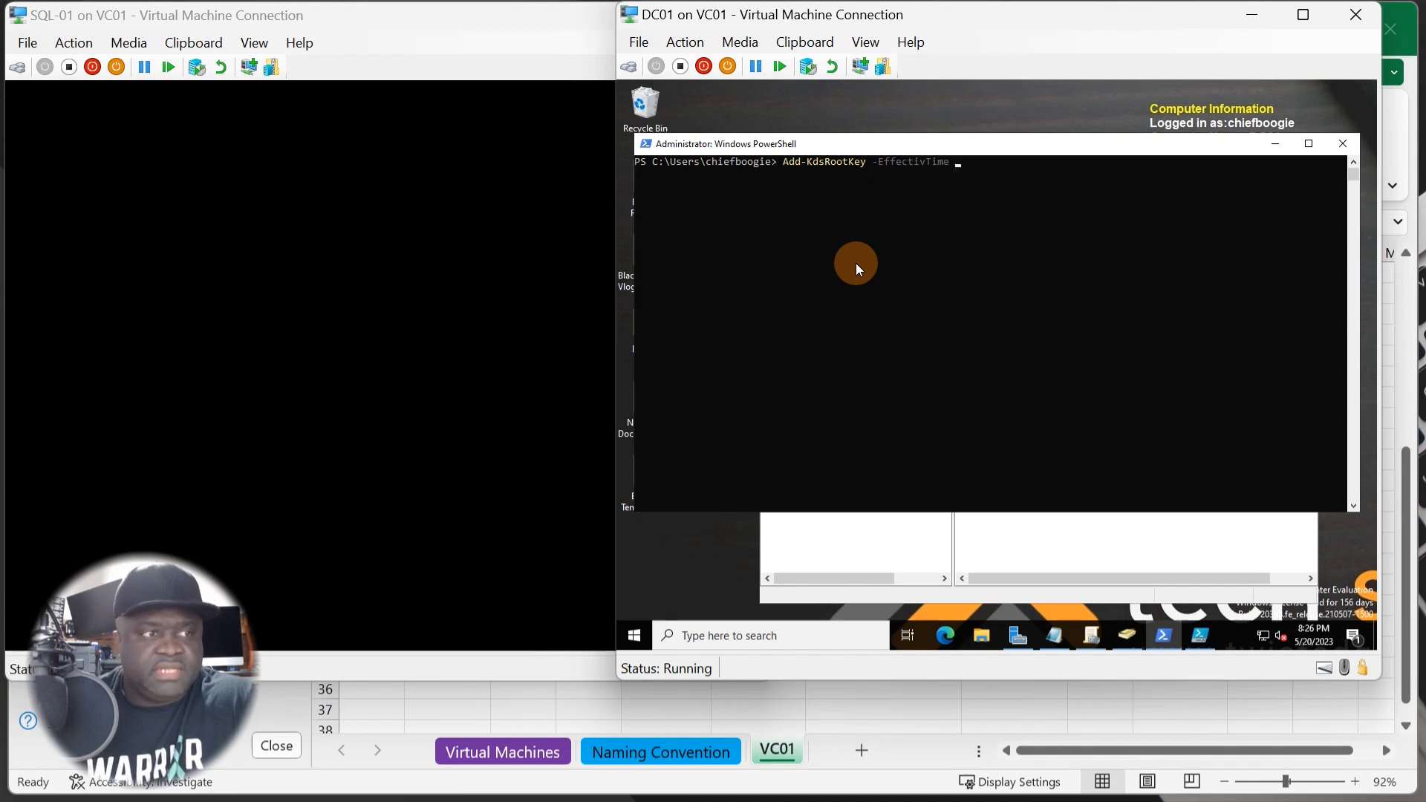
type(" ((")
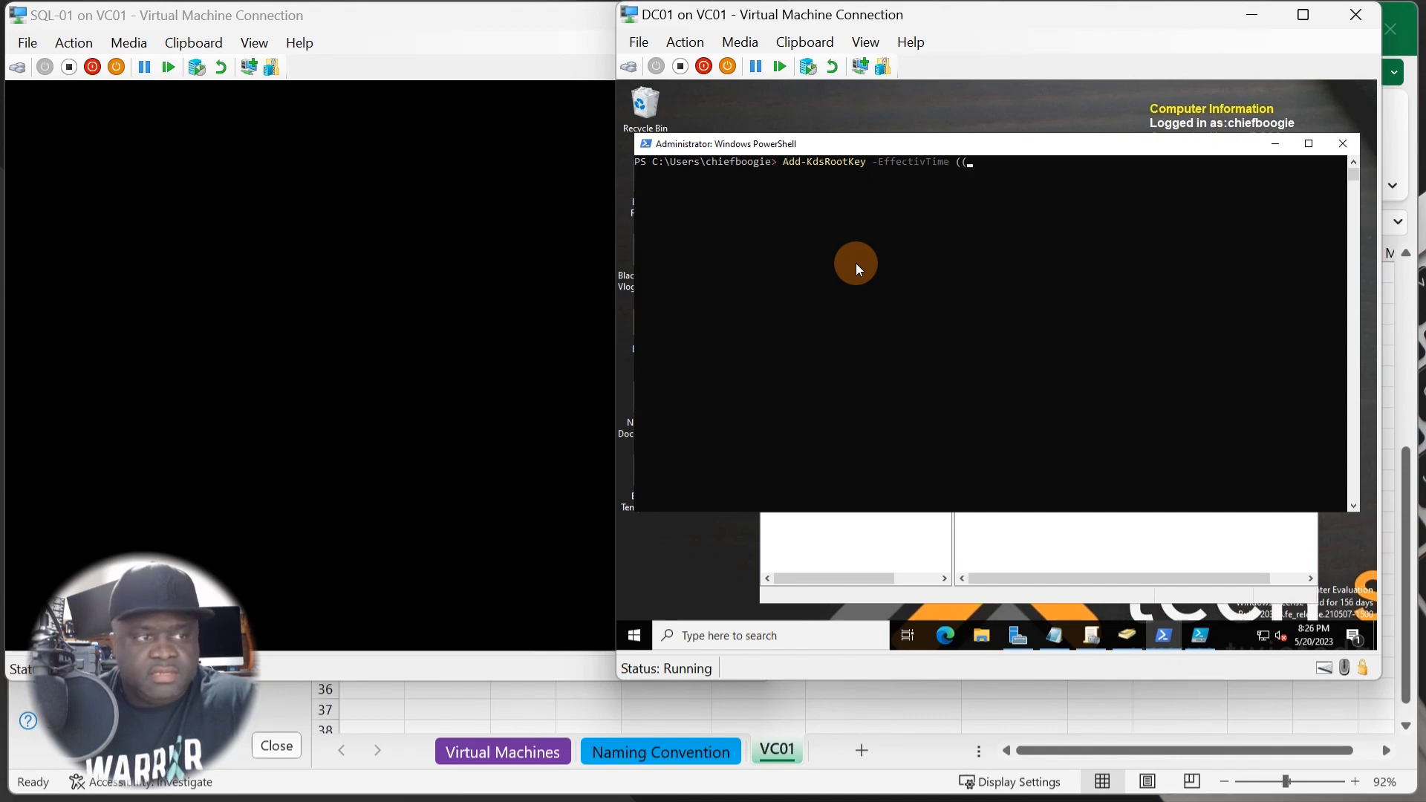
type("get")
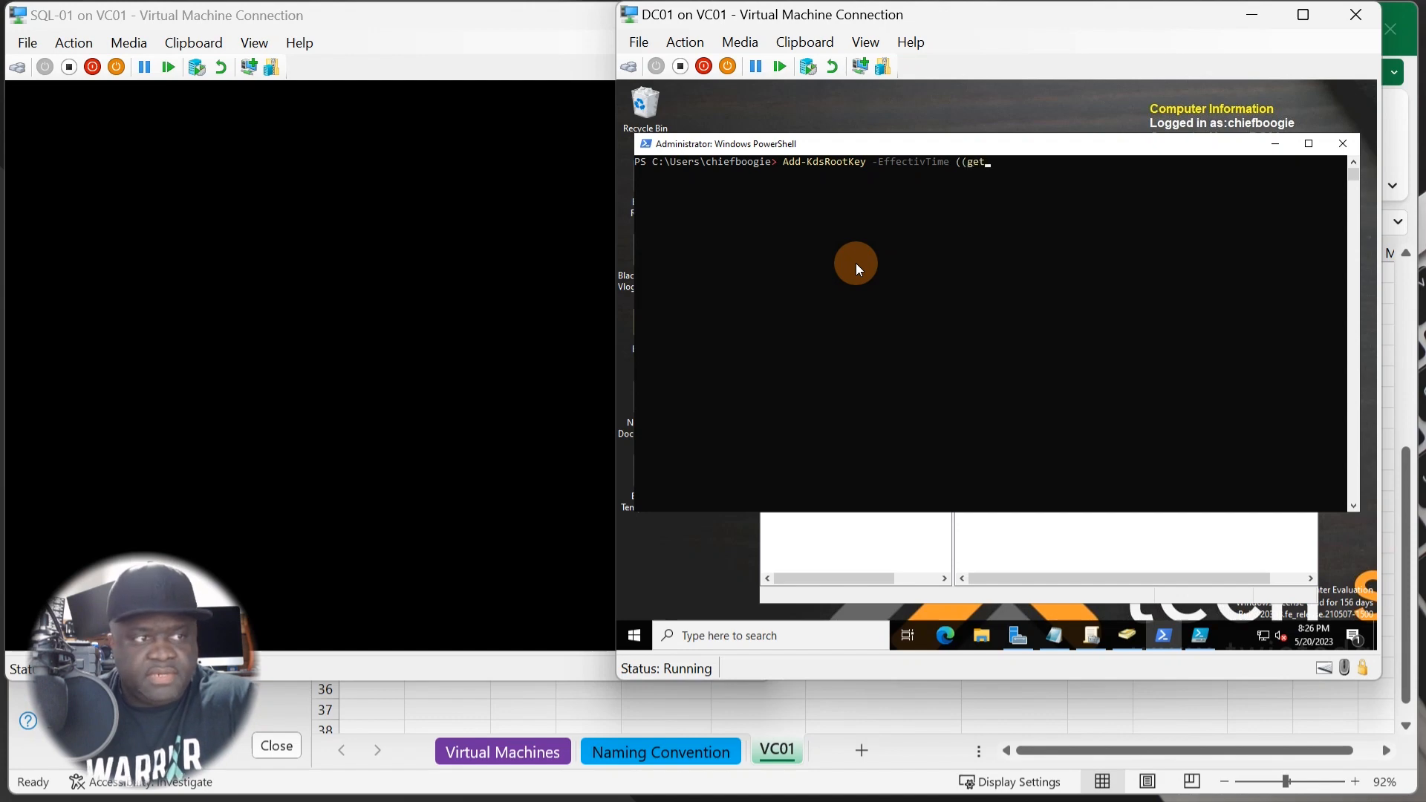
type("-date")
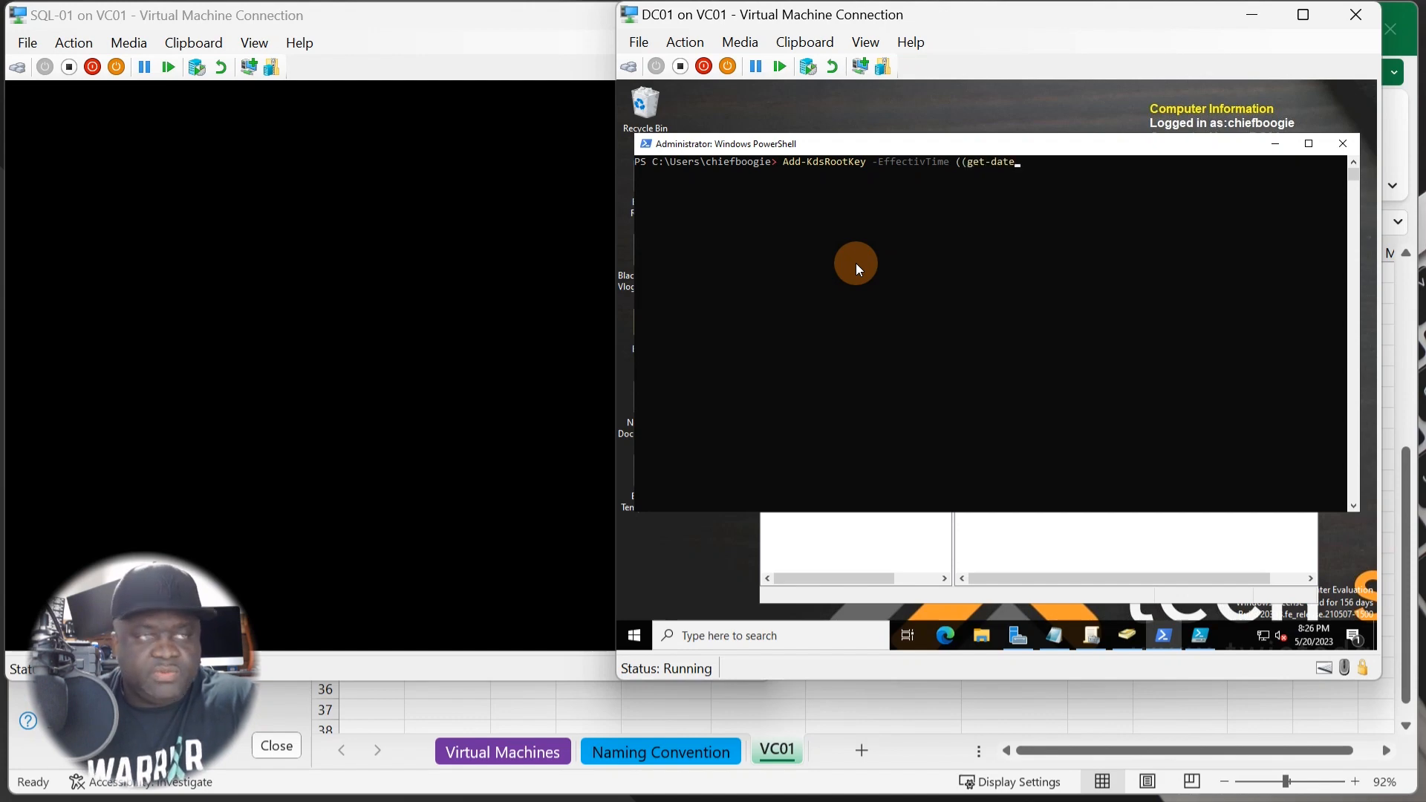
type(")")
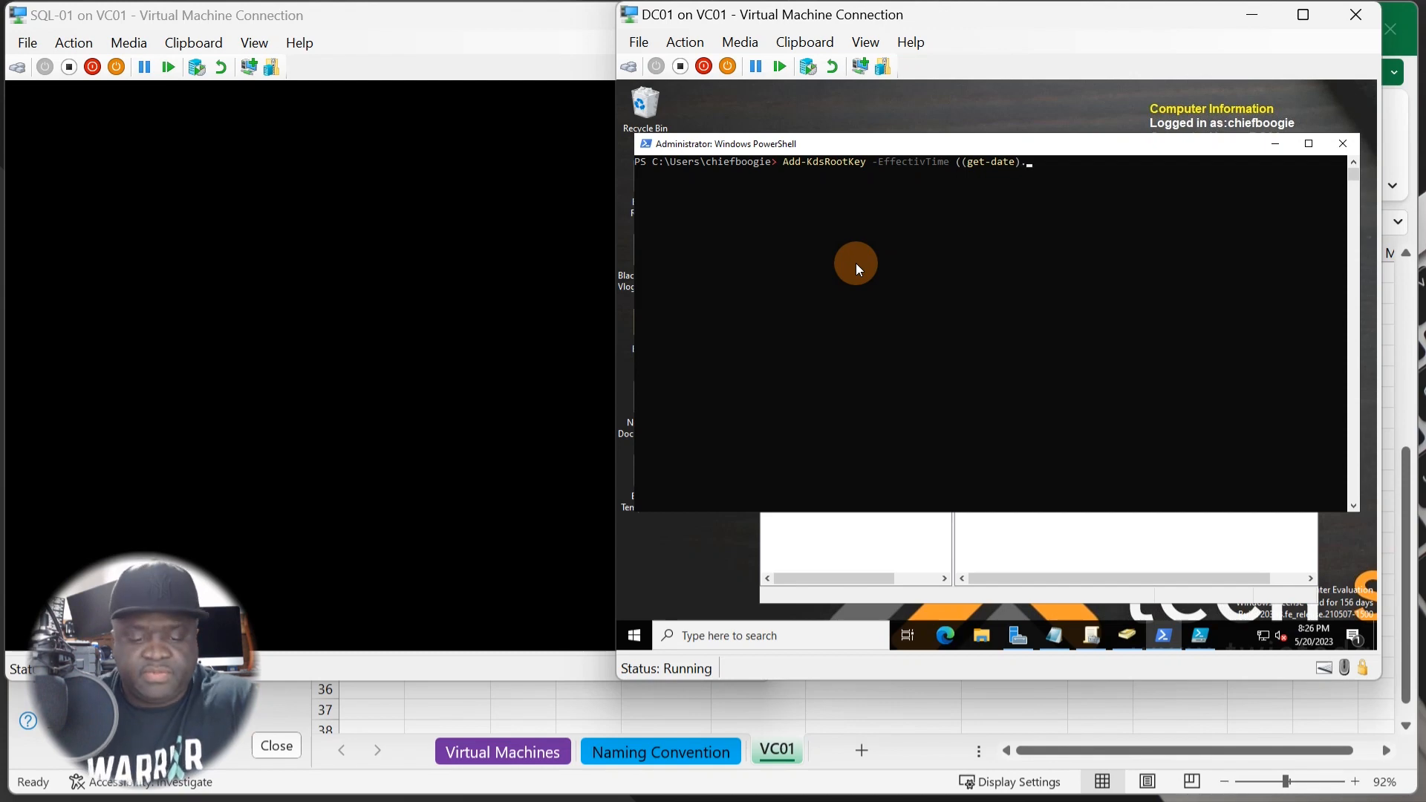
type(".a")
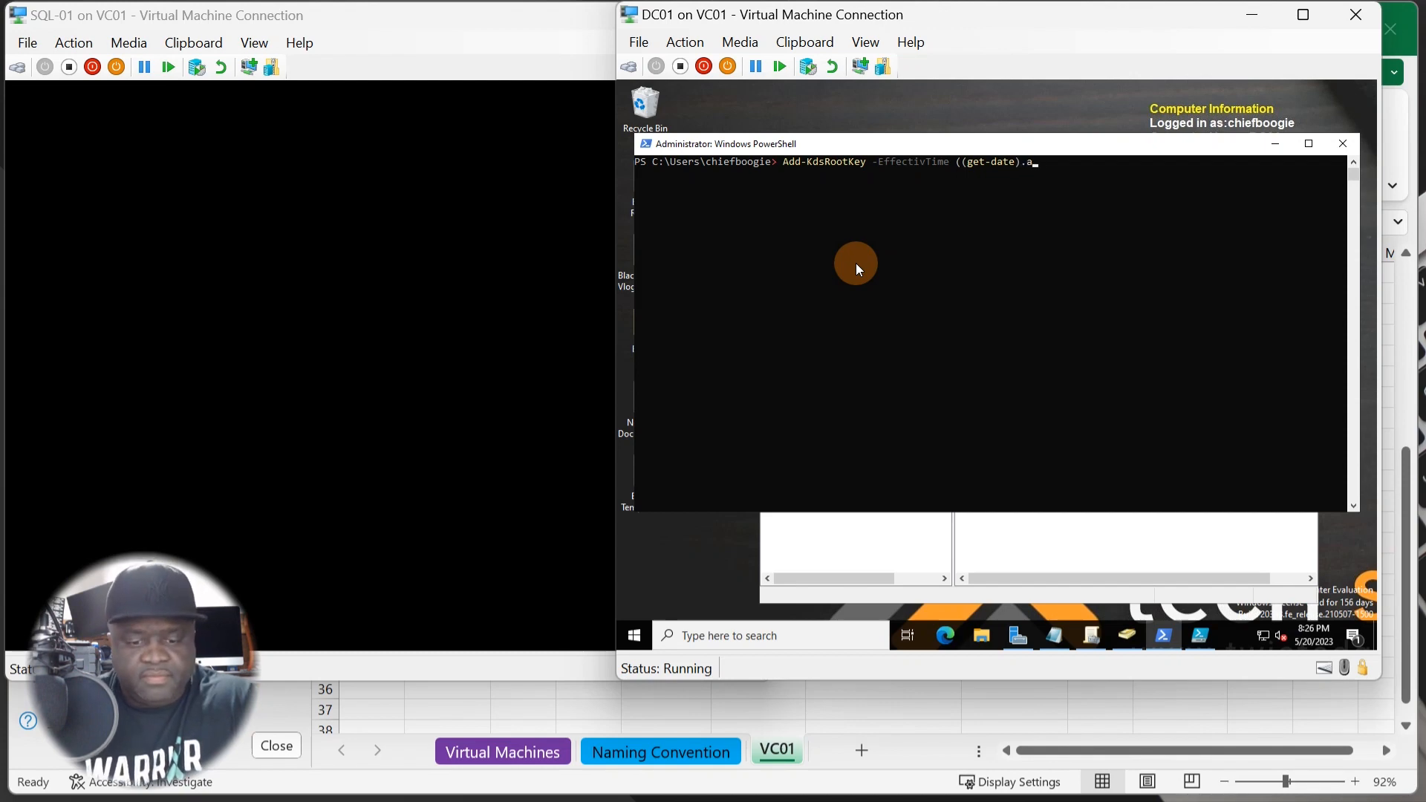
type("ddhours")
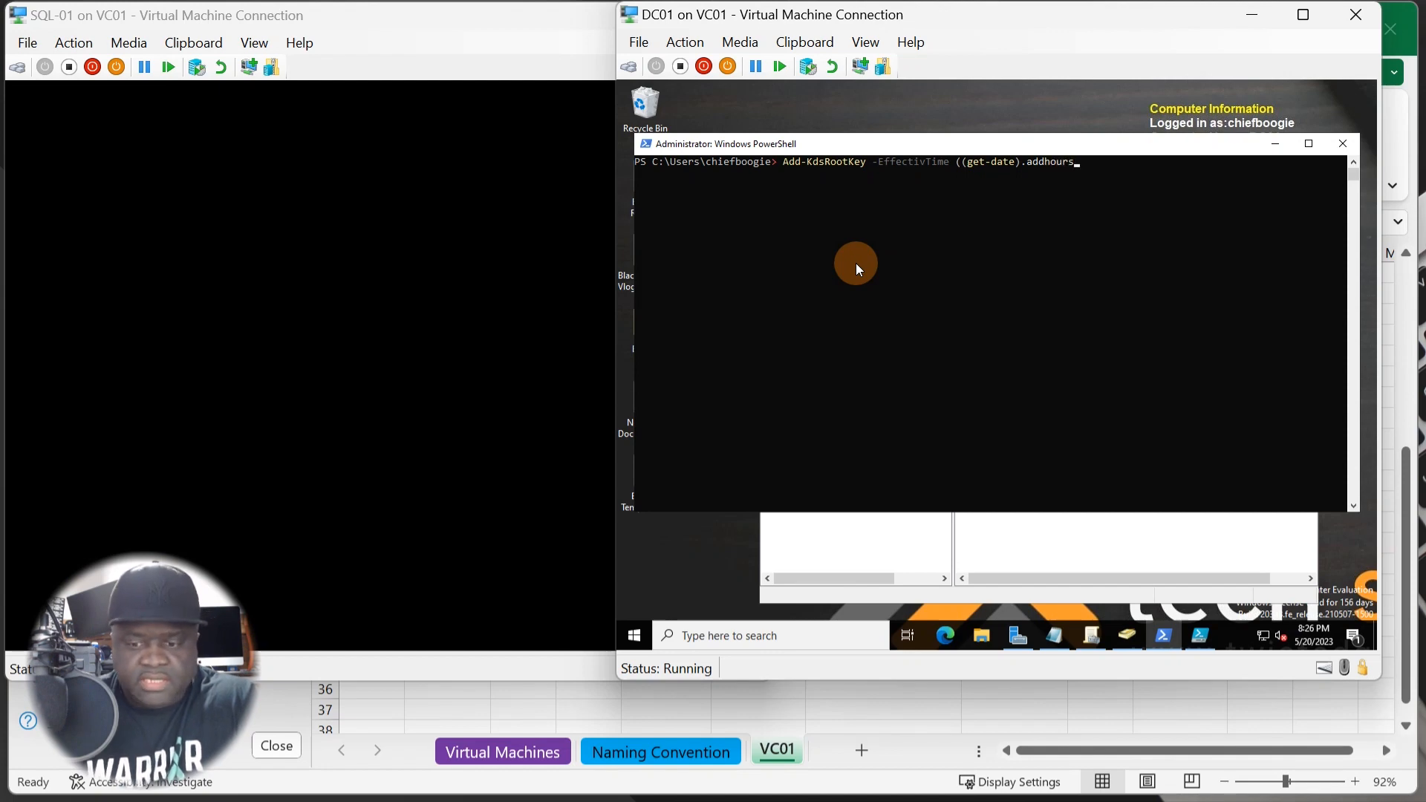
type("(-10")
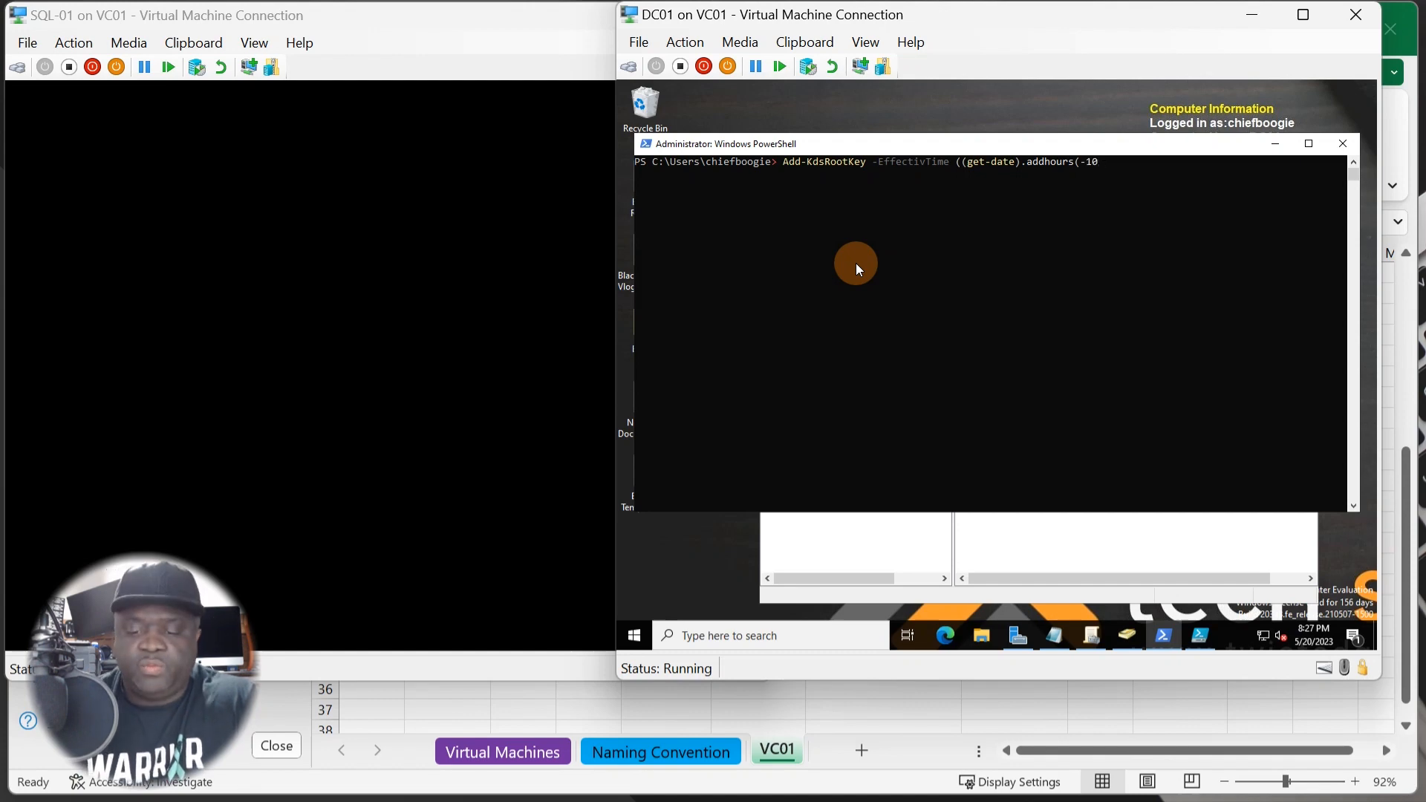
type("))")
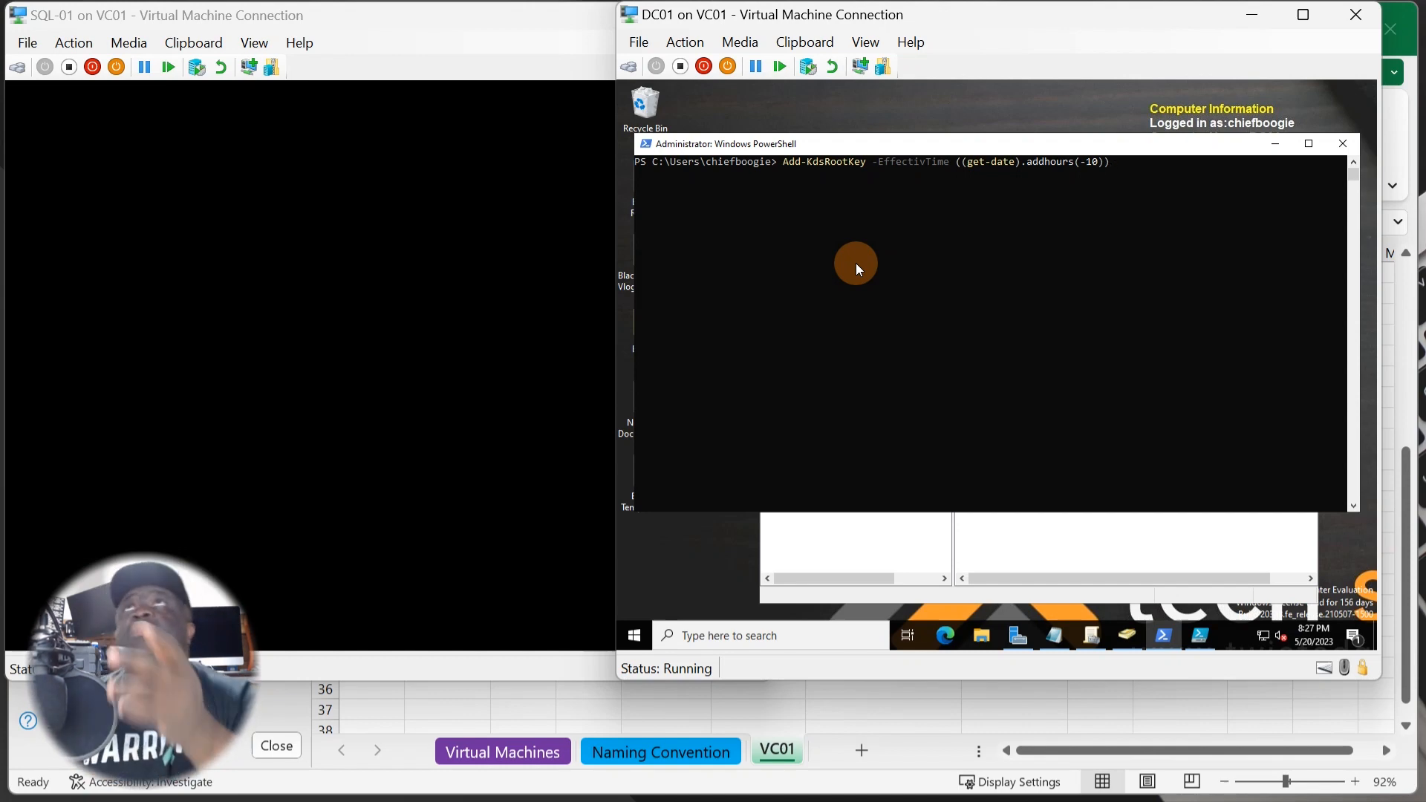
left_click(1126, 253)
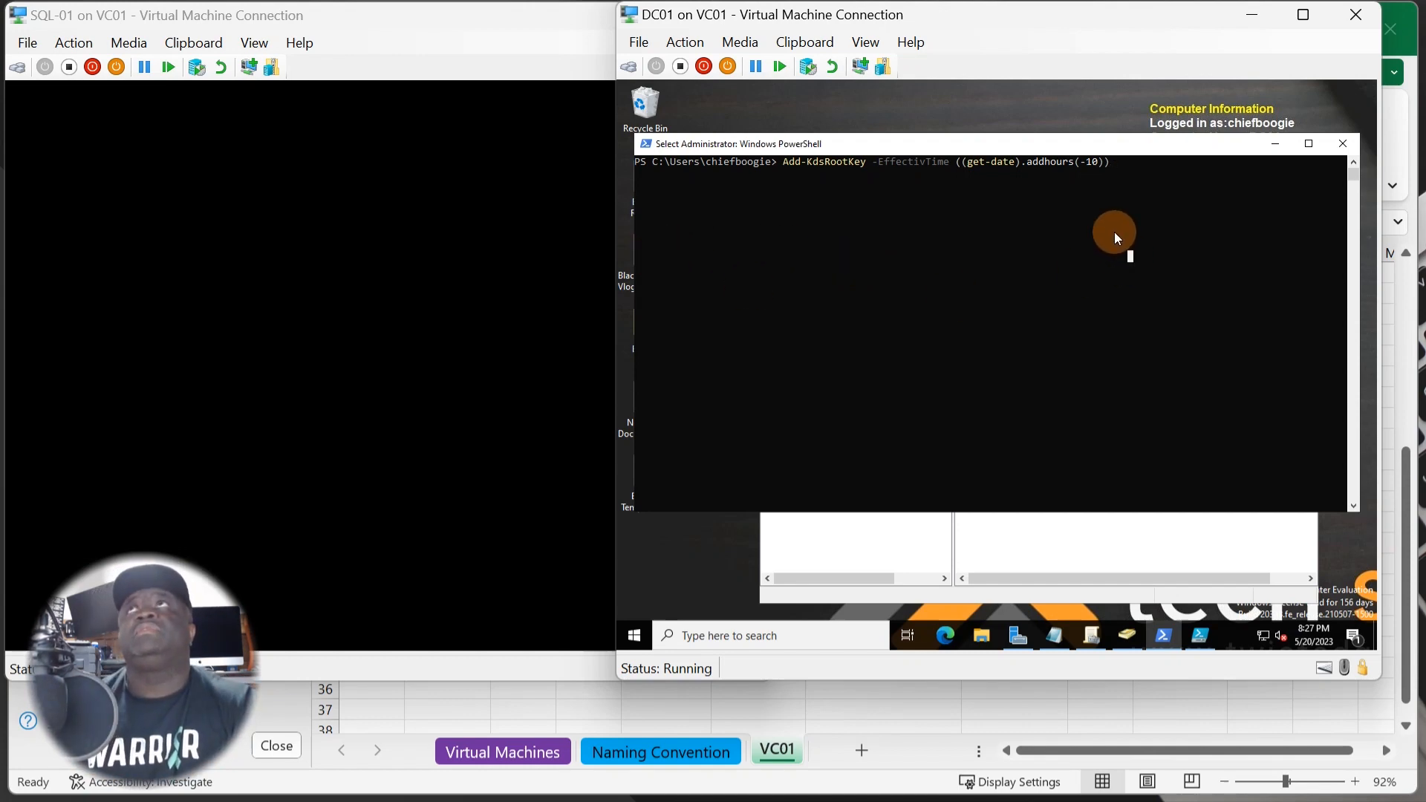
- Run the KDS root key command, fix -EffectivTime to -EffectiveTime, and rerun it to get a Guid
key("Return")
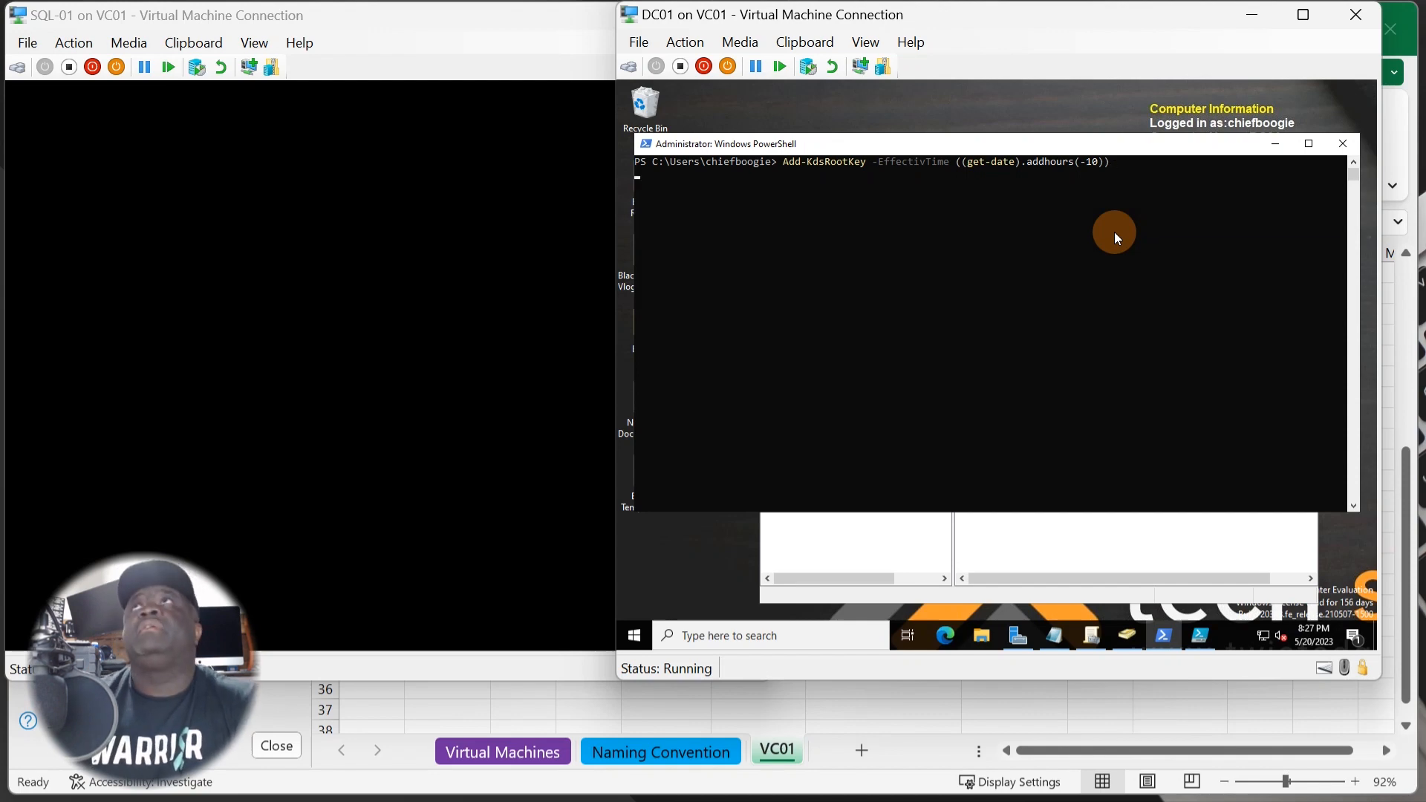
key("Return")
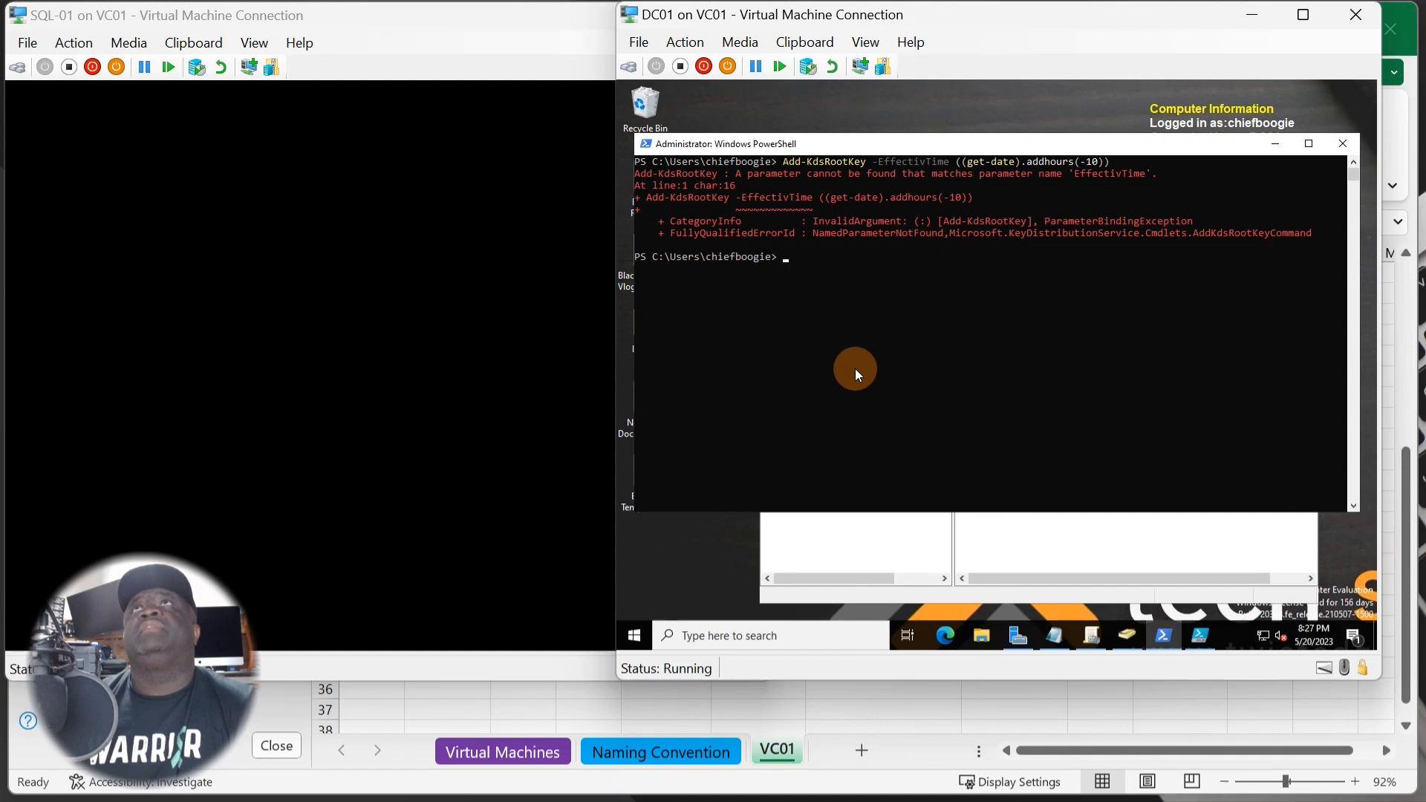
left_click(855, 368)
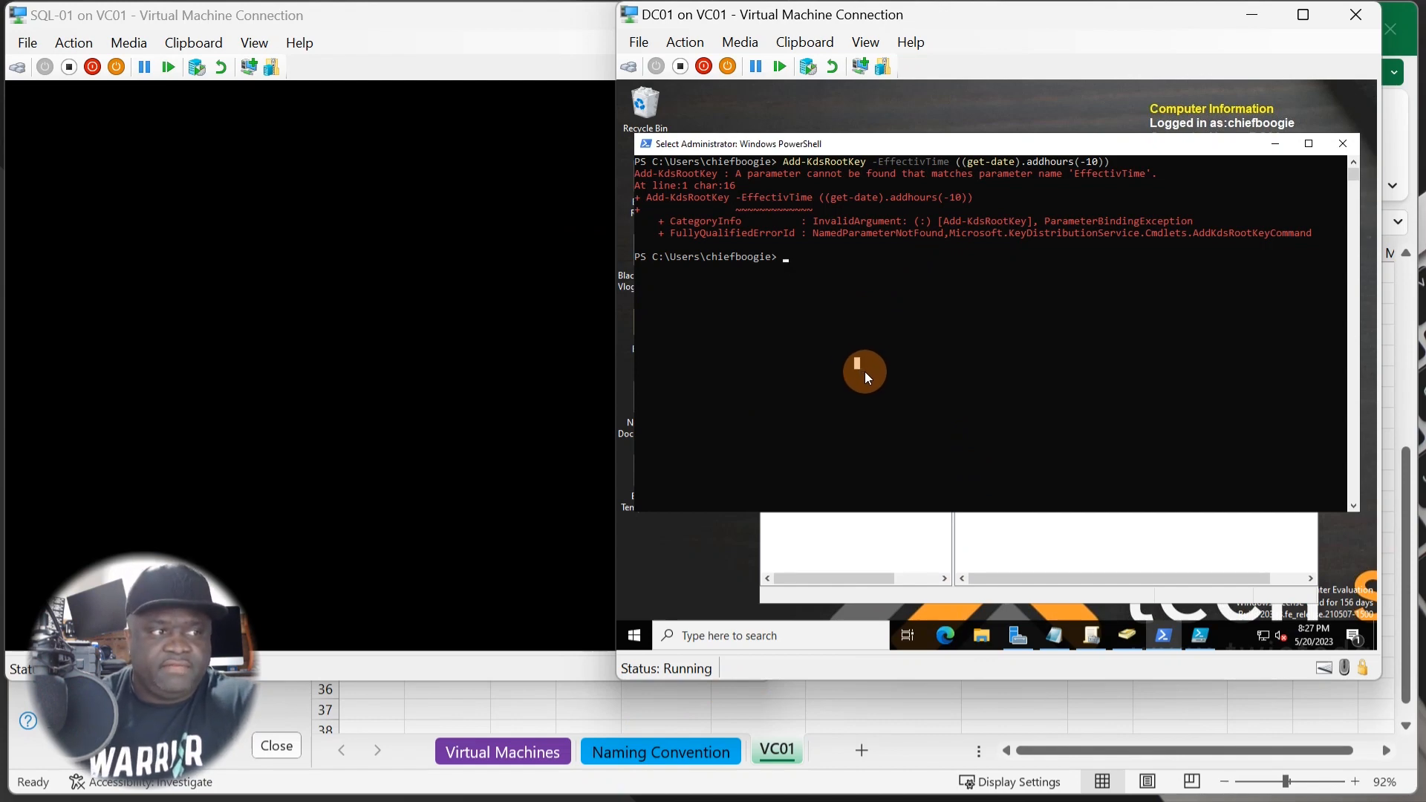
key("Escape")
key("Up")
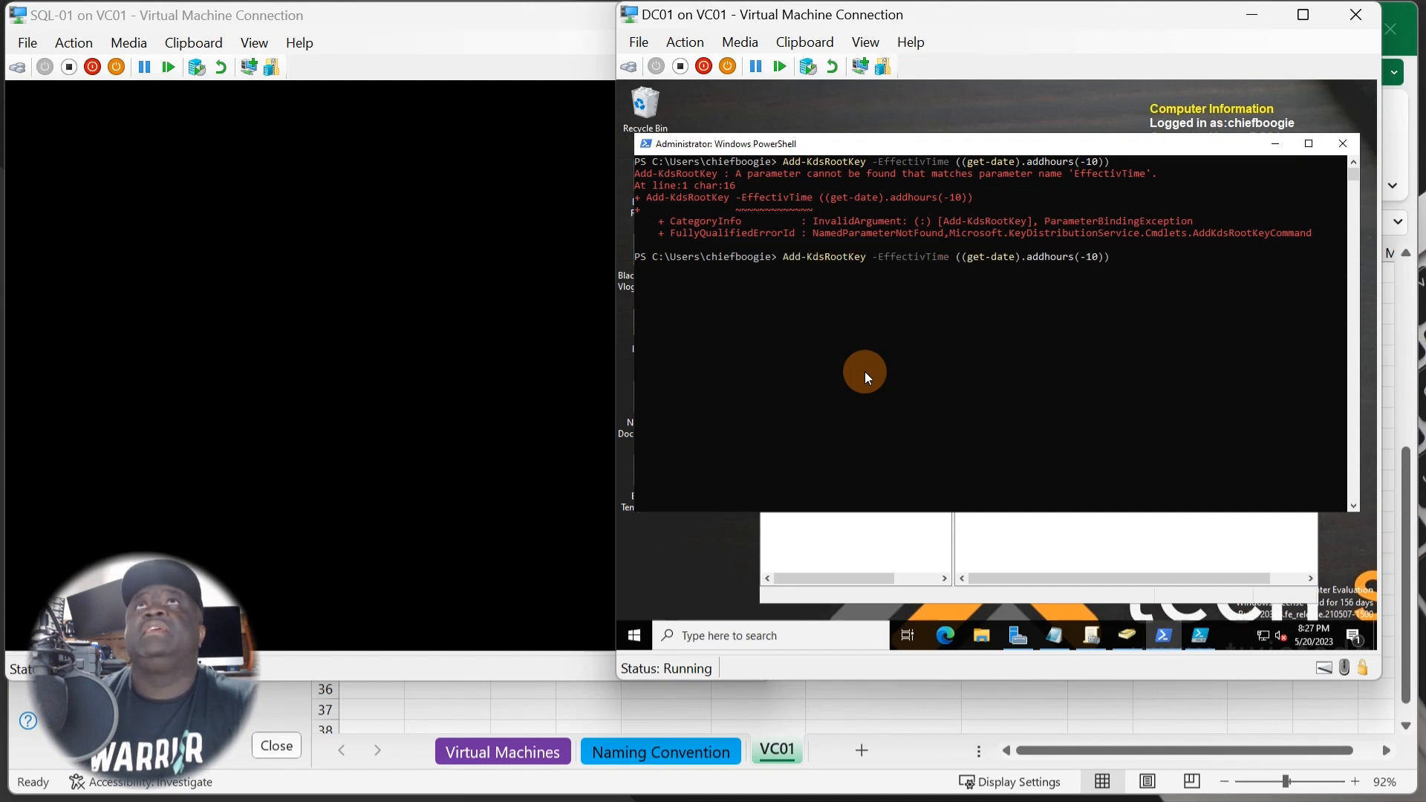
key("Left")
key("Left")
key("Left")
key("Left")
key("Left")
key("Left")
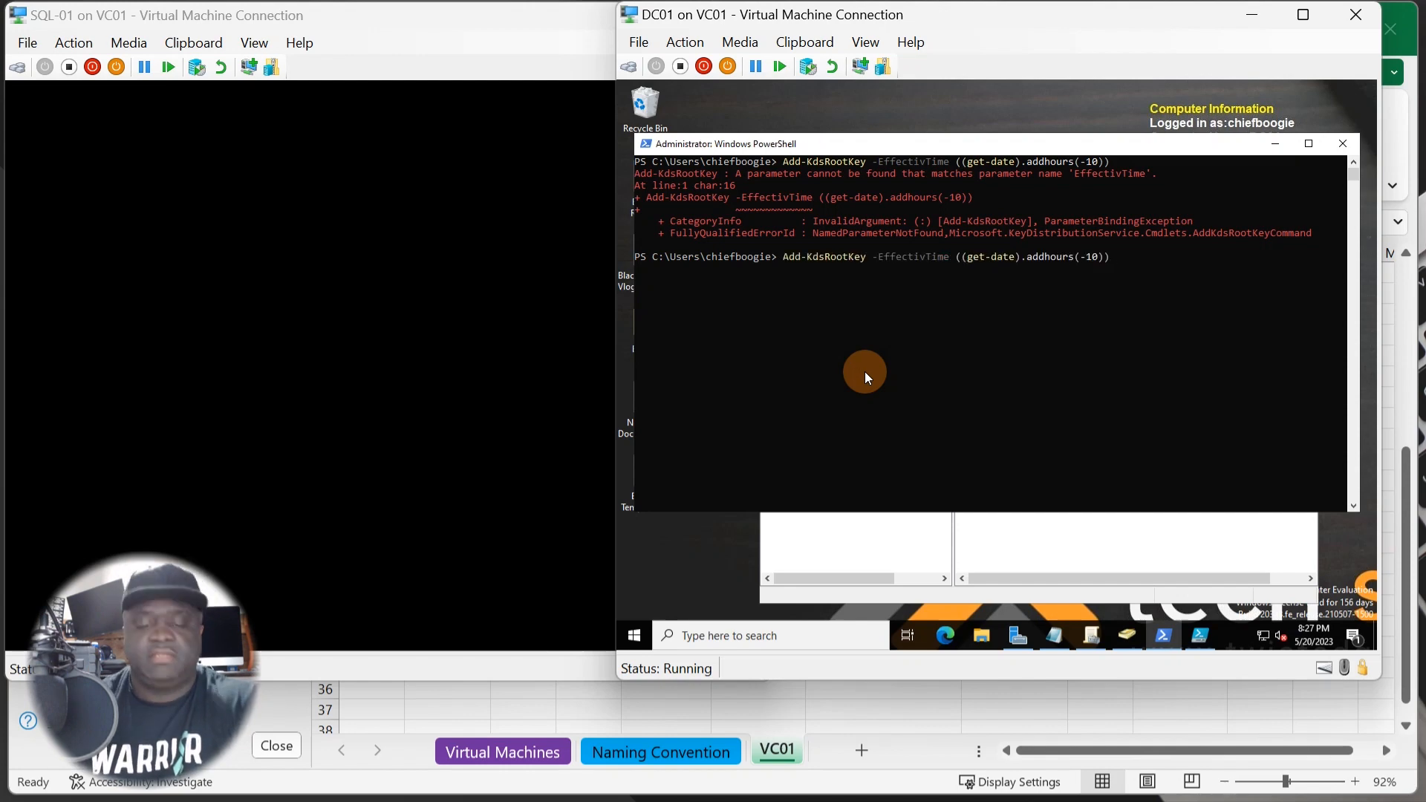
key("Left")
key("Left")
key("Left")
key("Left")
key("Left")
key("Left")
key("Left")
key("Left")
key("Left")
key("Left")
key("Left")
key("Left")
key("Left")
key("Left")
key("Left")
key("Left")
key("Left")
key("Left")
key("Left")
key("Left")
type("e")
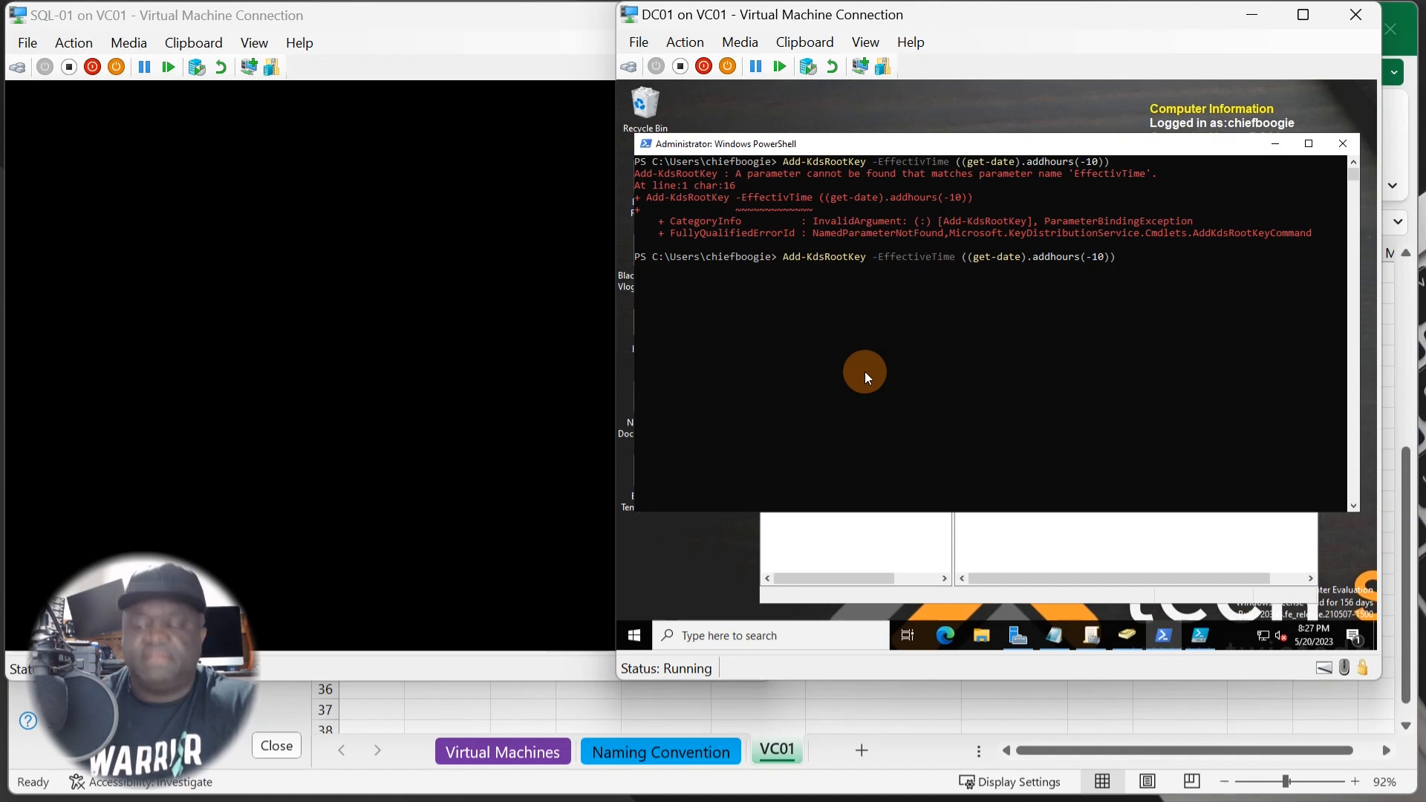
key("Return")
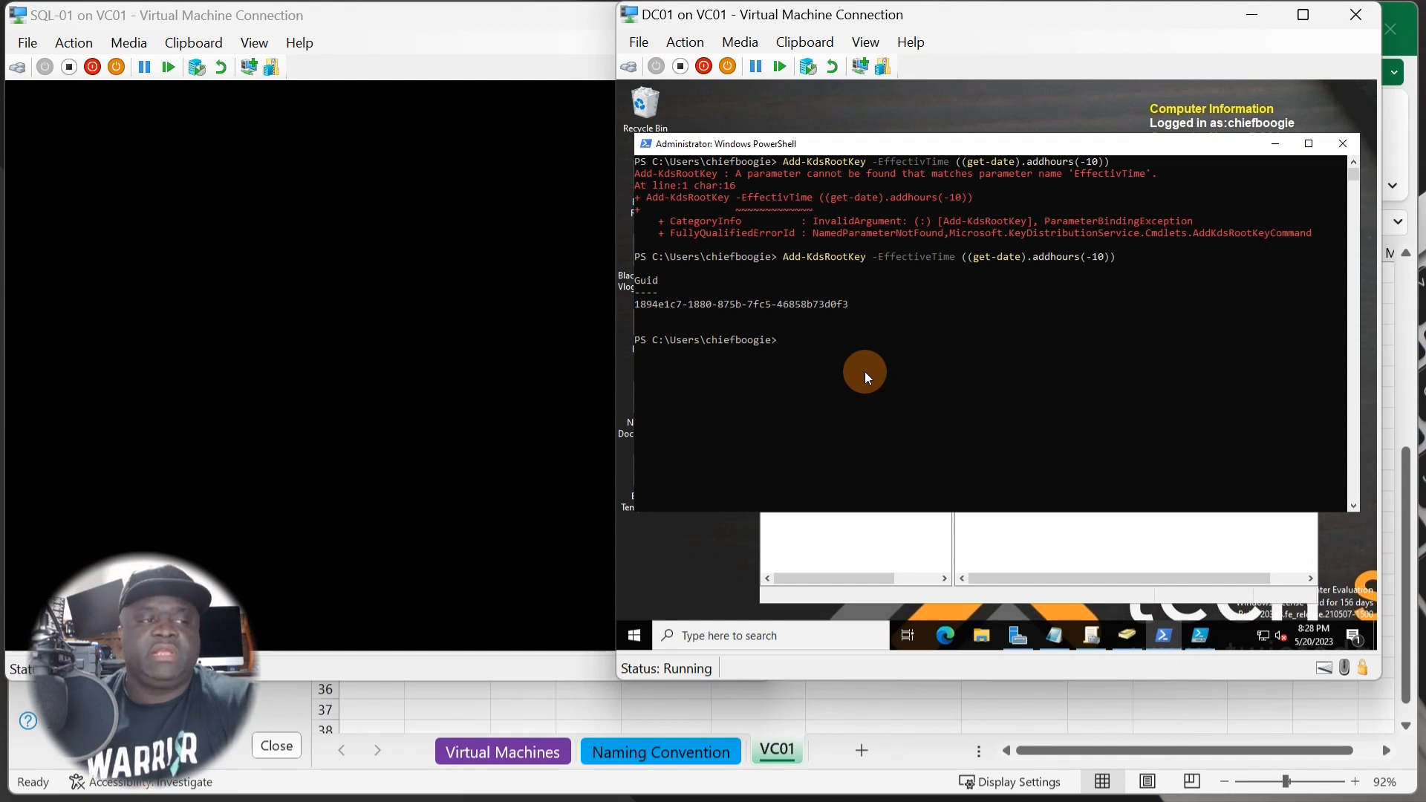
key("Up")
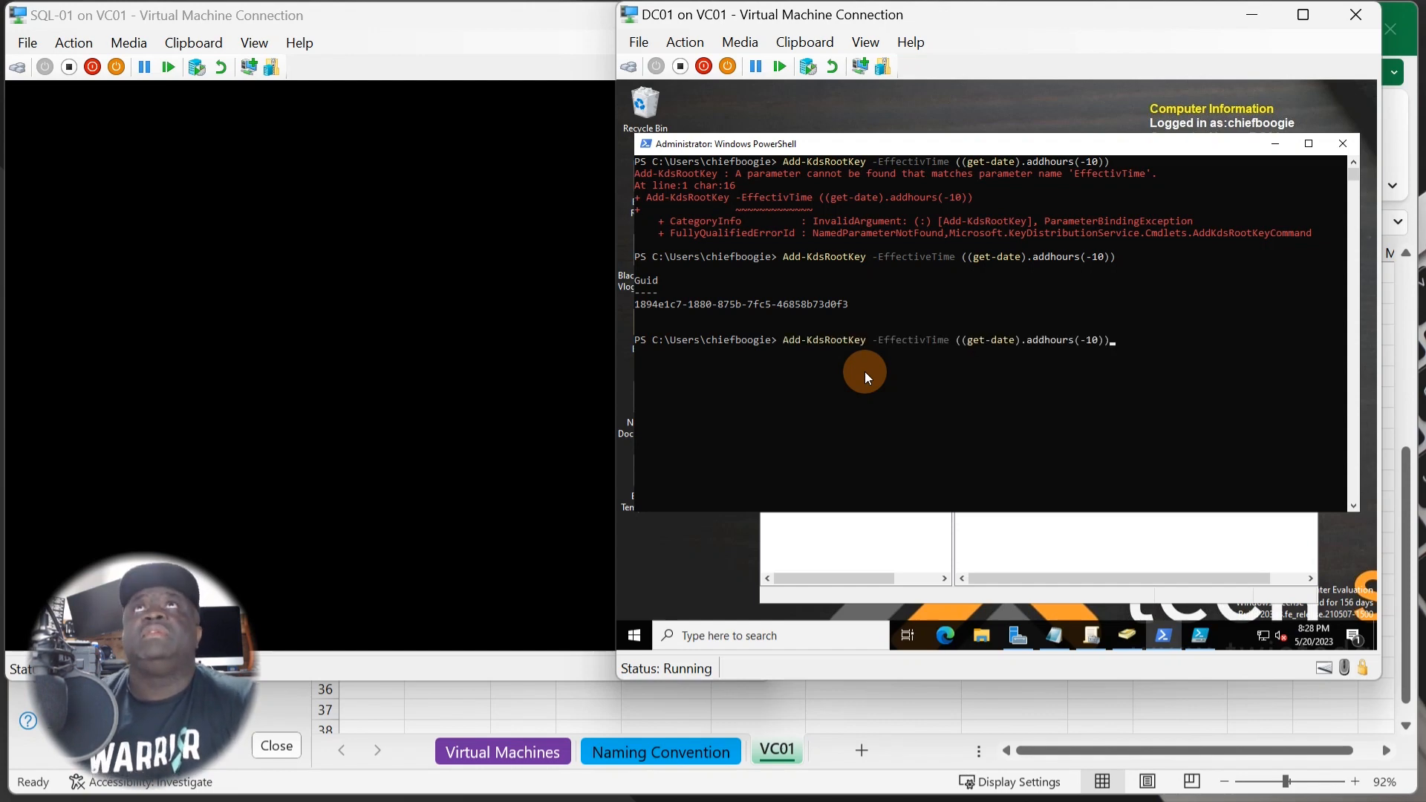
- Run New-AdServiceAccount for SQLAdmin with DNS host name chief.home.lab, enabled
key("Escape")
type("New-AdServiceAccount -Name \"SQLAdmin\" -DNSHostName \"chief.home.lab\" -Enabled $True")
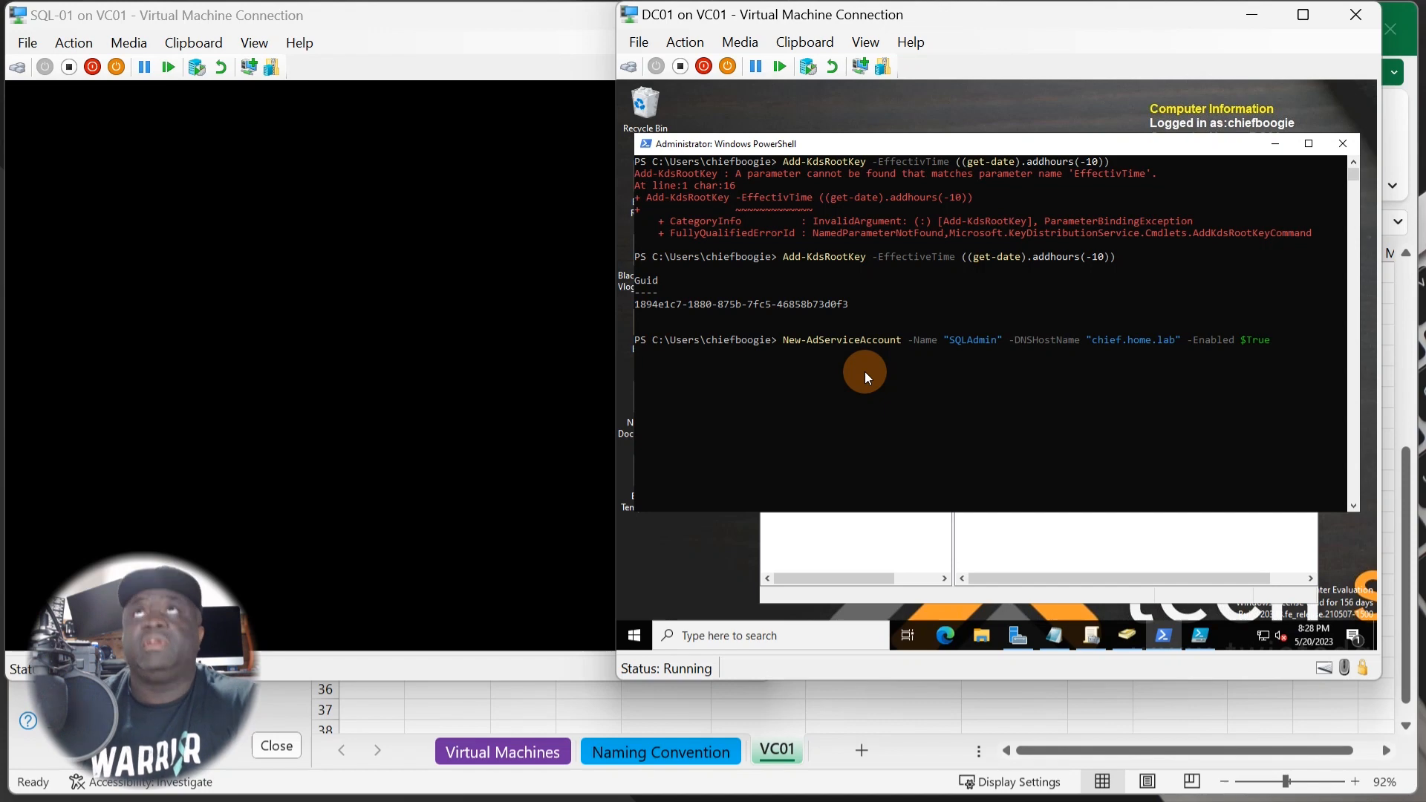
key("Return")
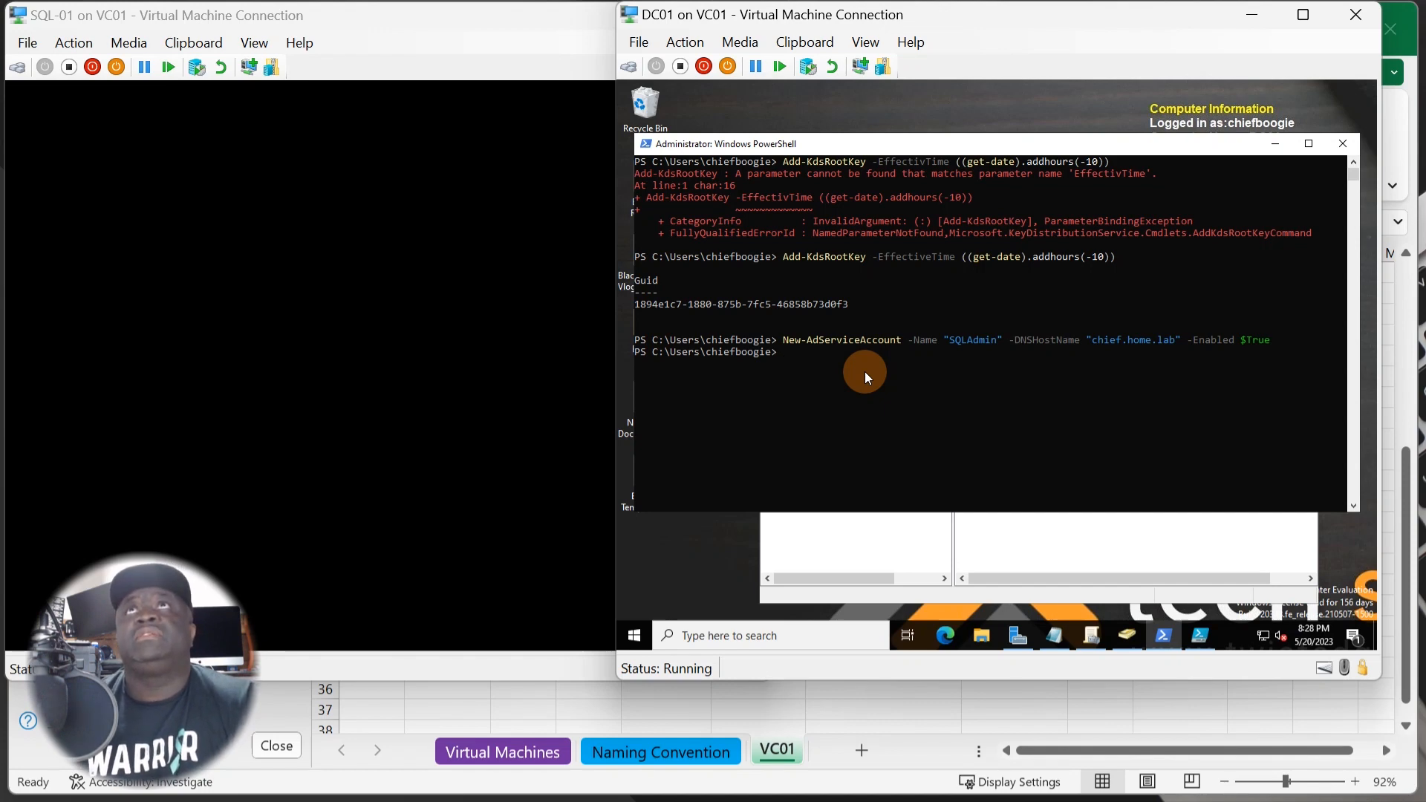
- Refresh Active Directory Users and Computers so SQLAdmin appears under Managed Service Accounts
left_click(1045, 537)
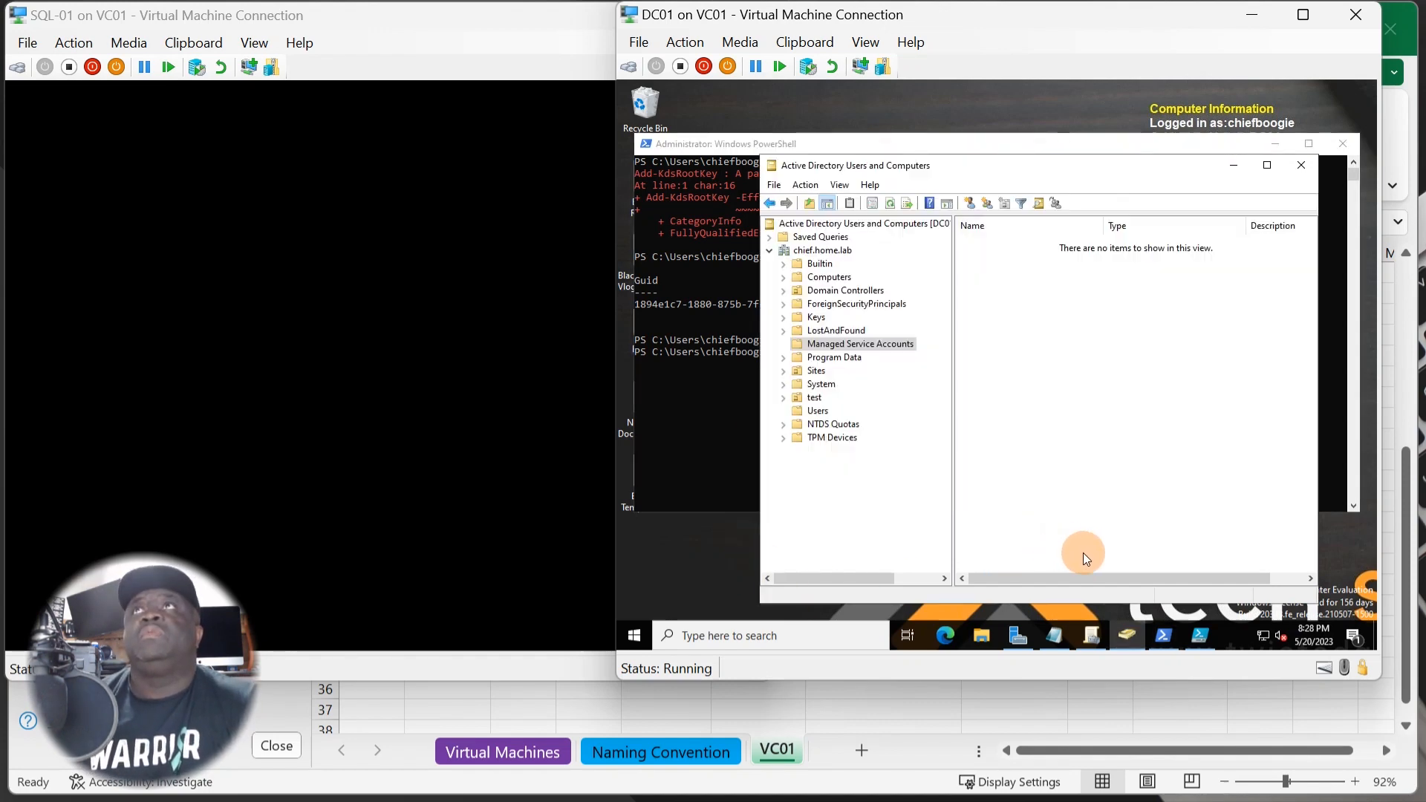
left_click(889, 204)
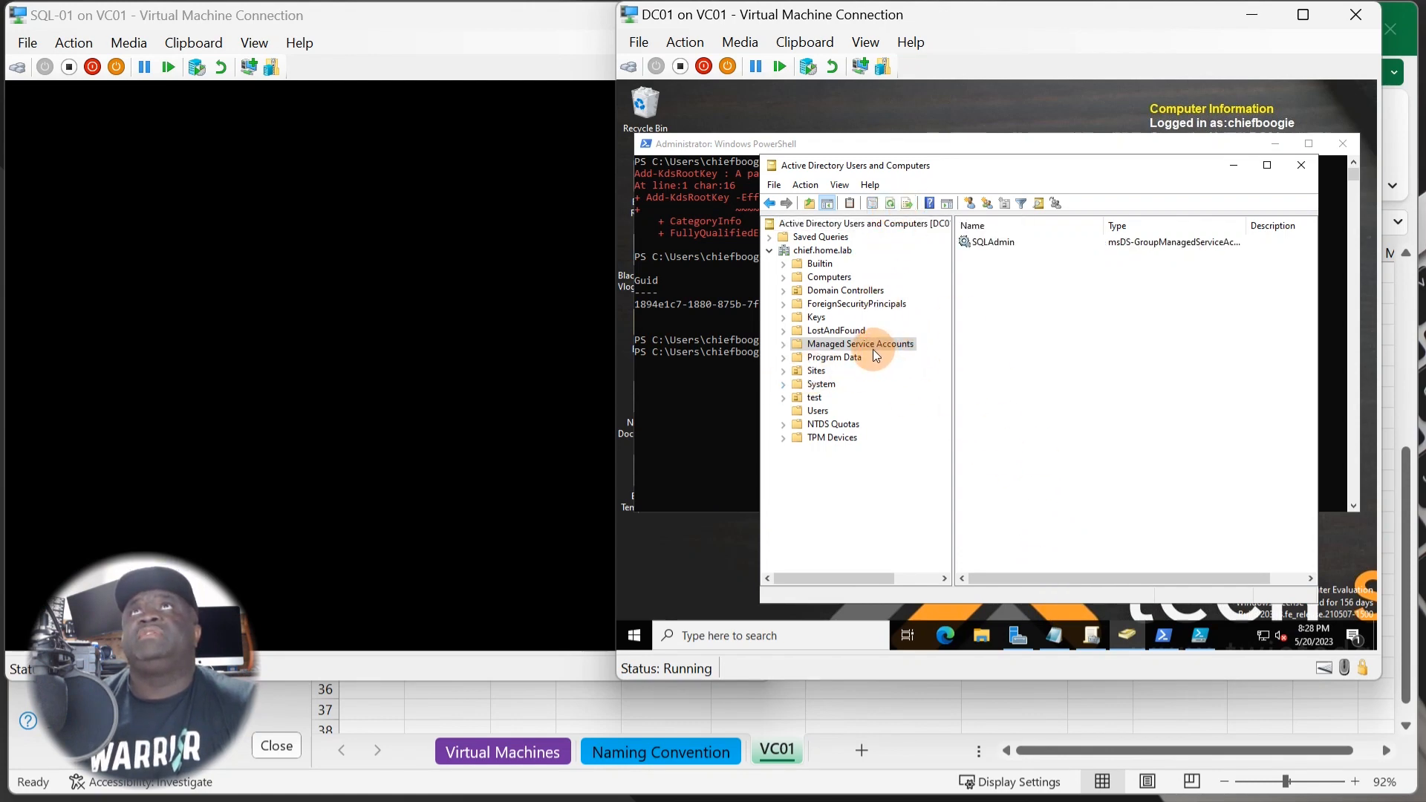
right_click(991, 240)
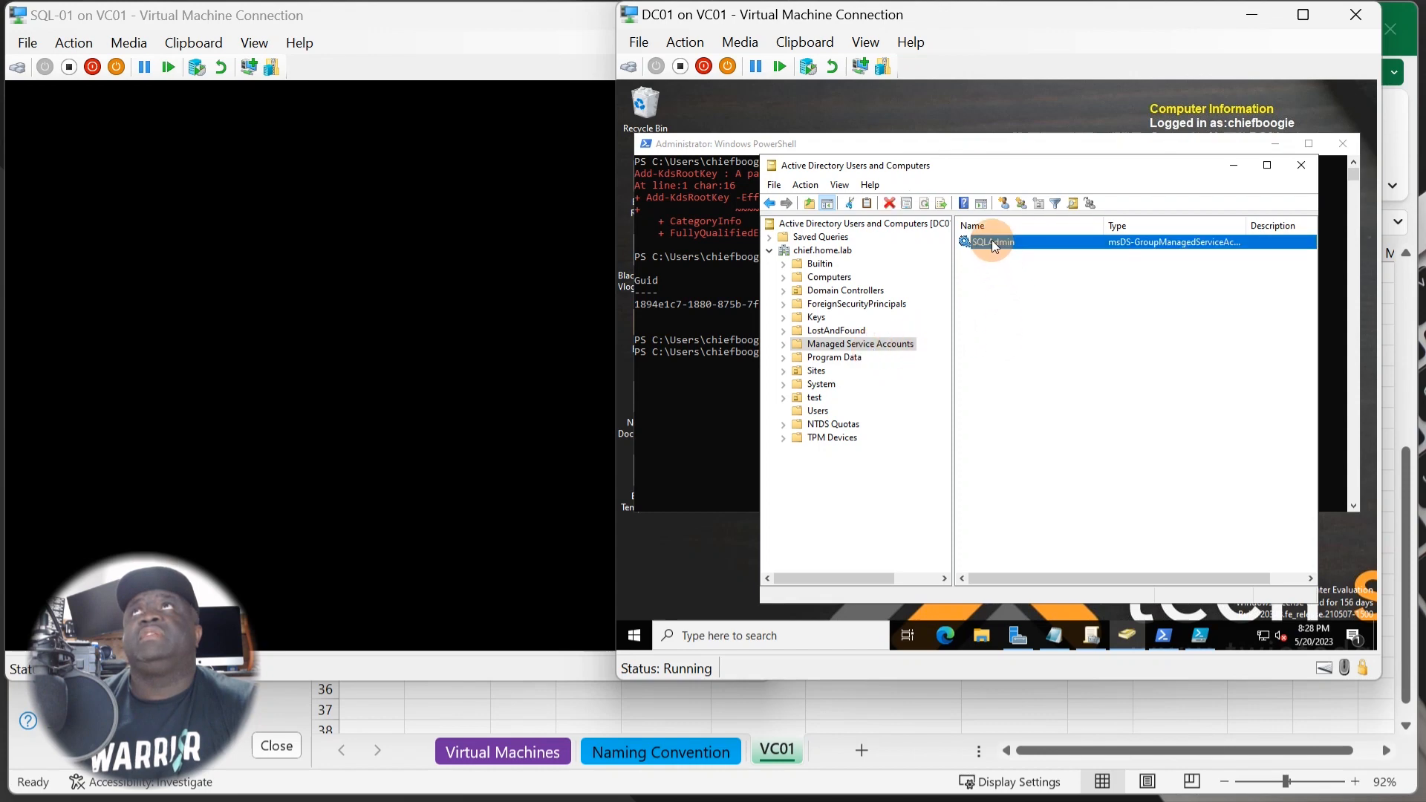
left_click(983, 438)
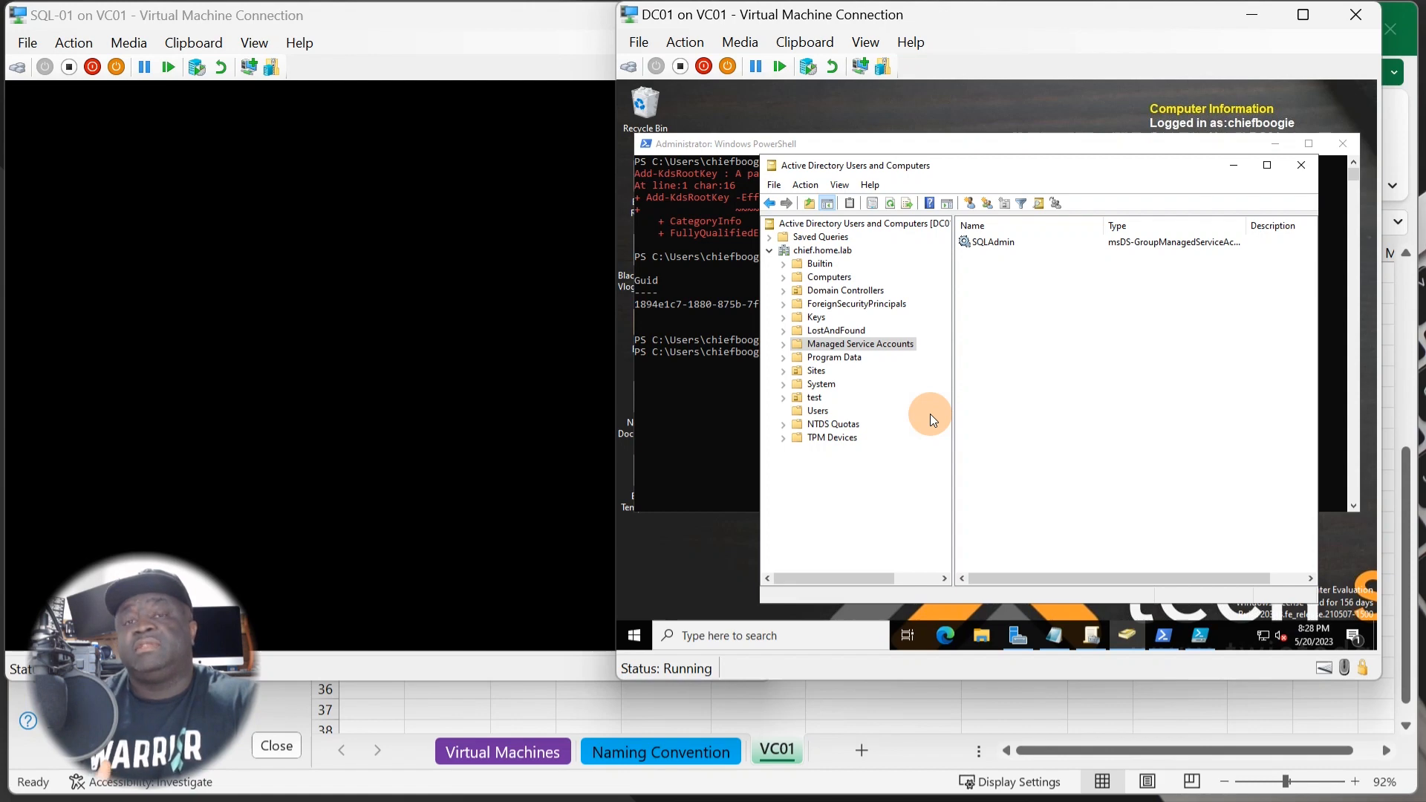
- Open SQLAdmin's properties and review the Security permissions for Administrators and other groups
right_click(1001, 243)
left_click(1046, 376)
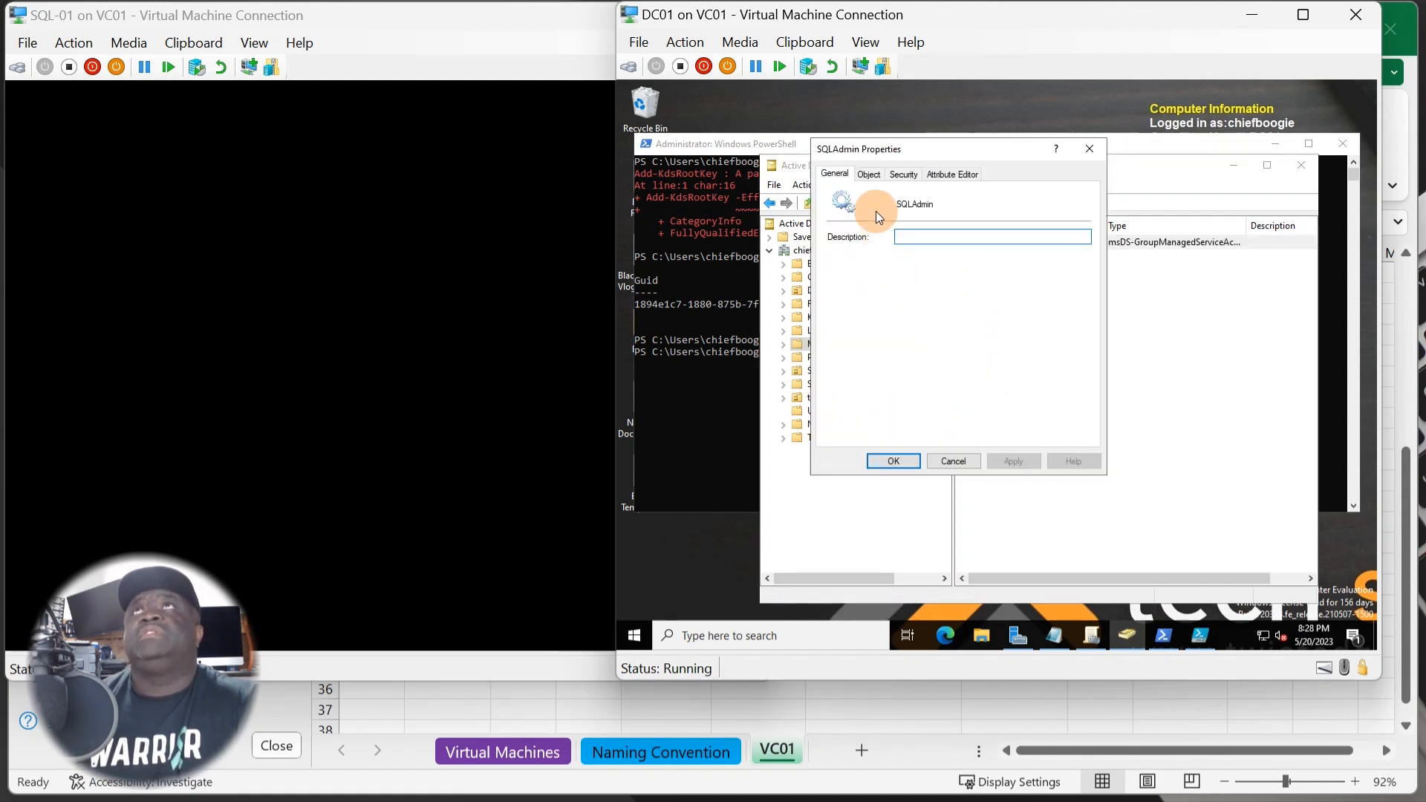
left_click_drag(926, 144, 926, 243)
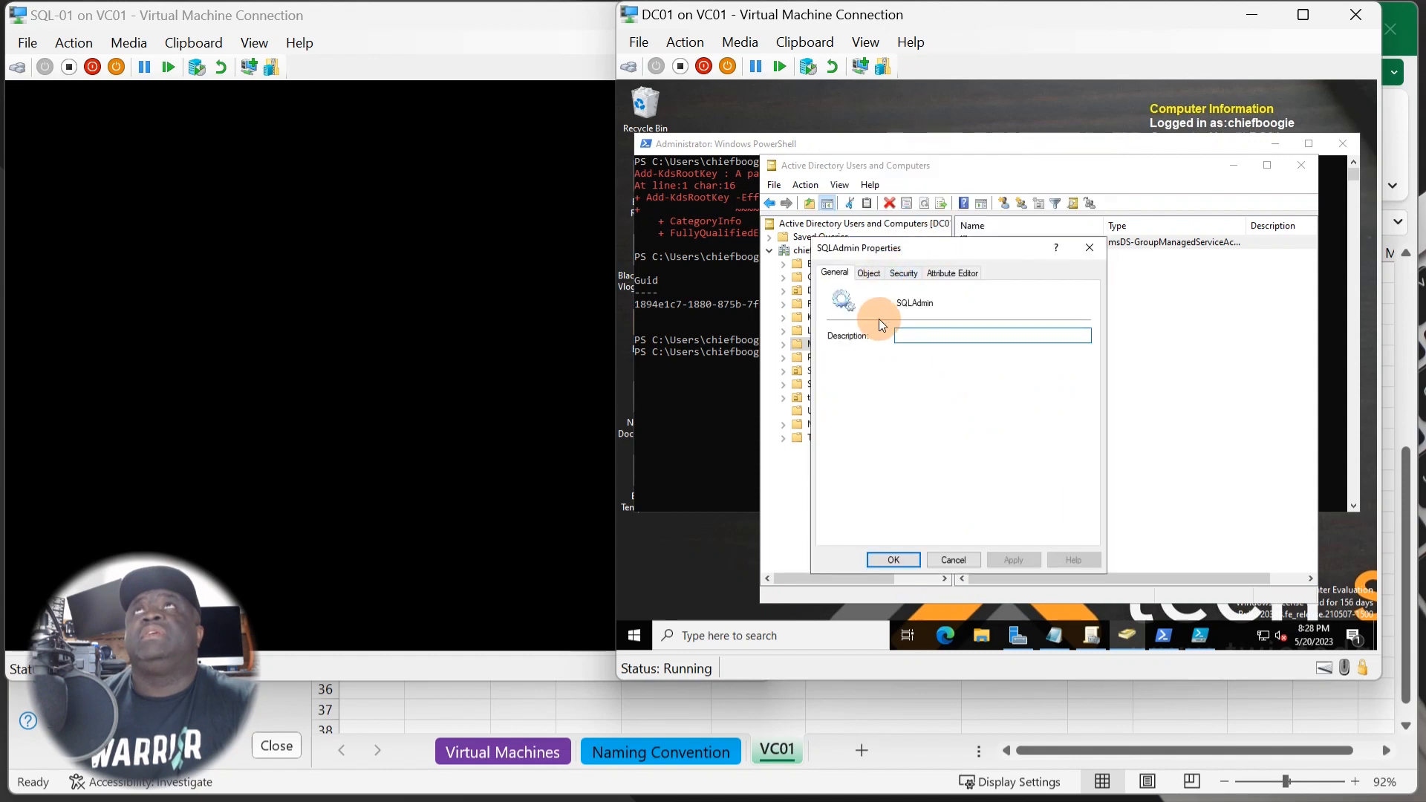
left_click(866, 273)
left_click(904, 273)
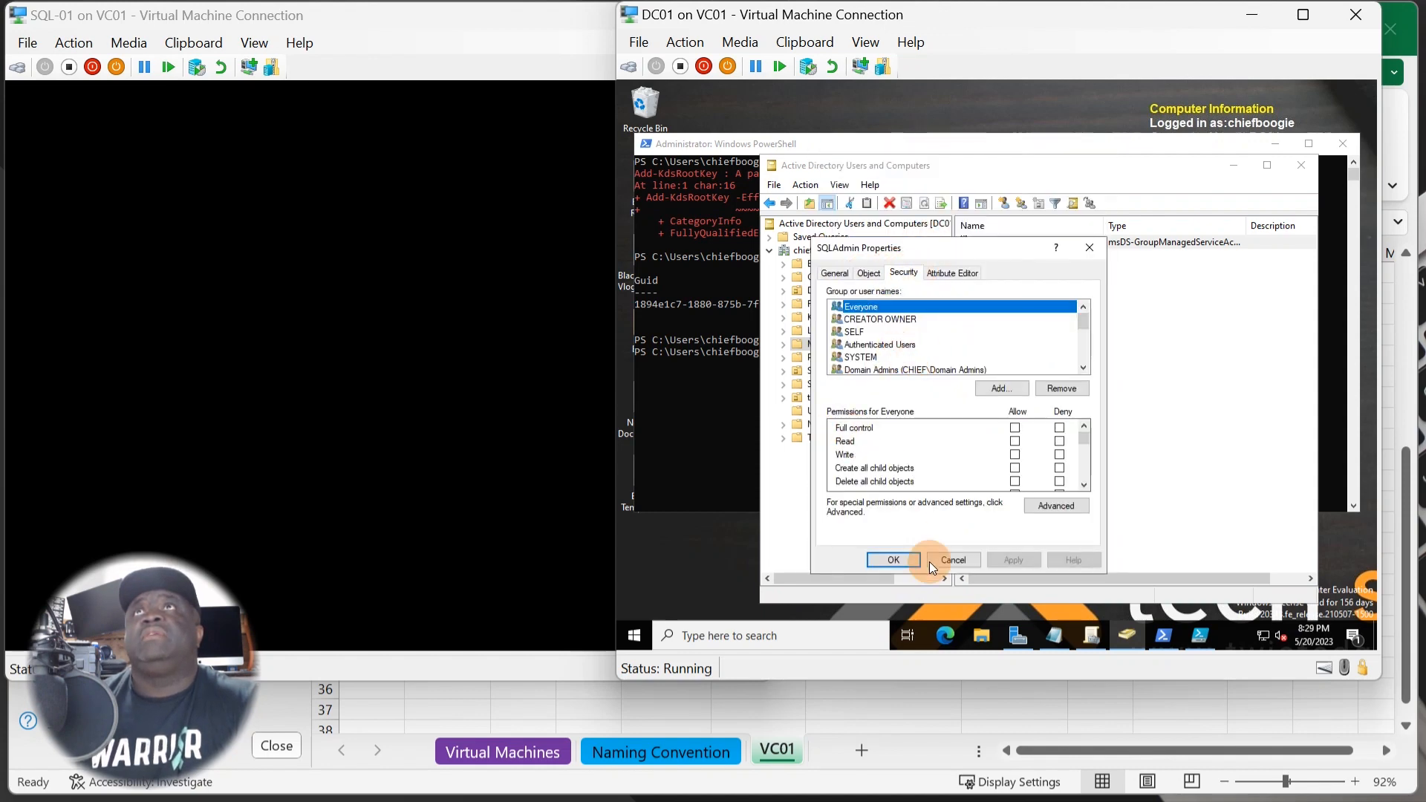
scroll(910, 341, "down", 4)
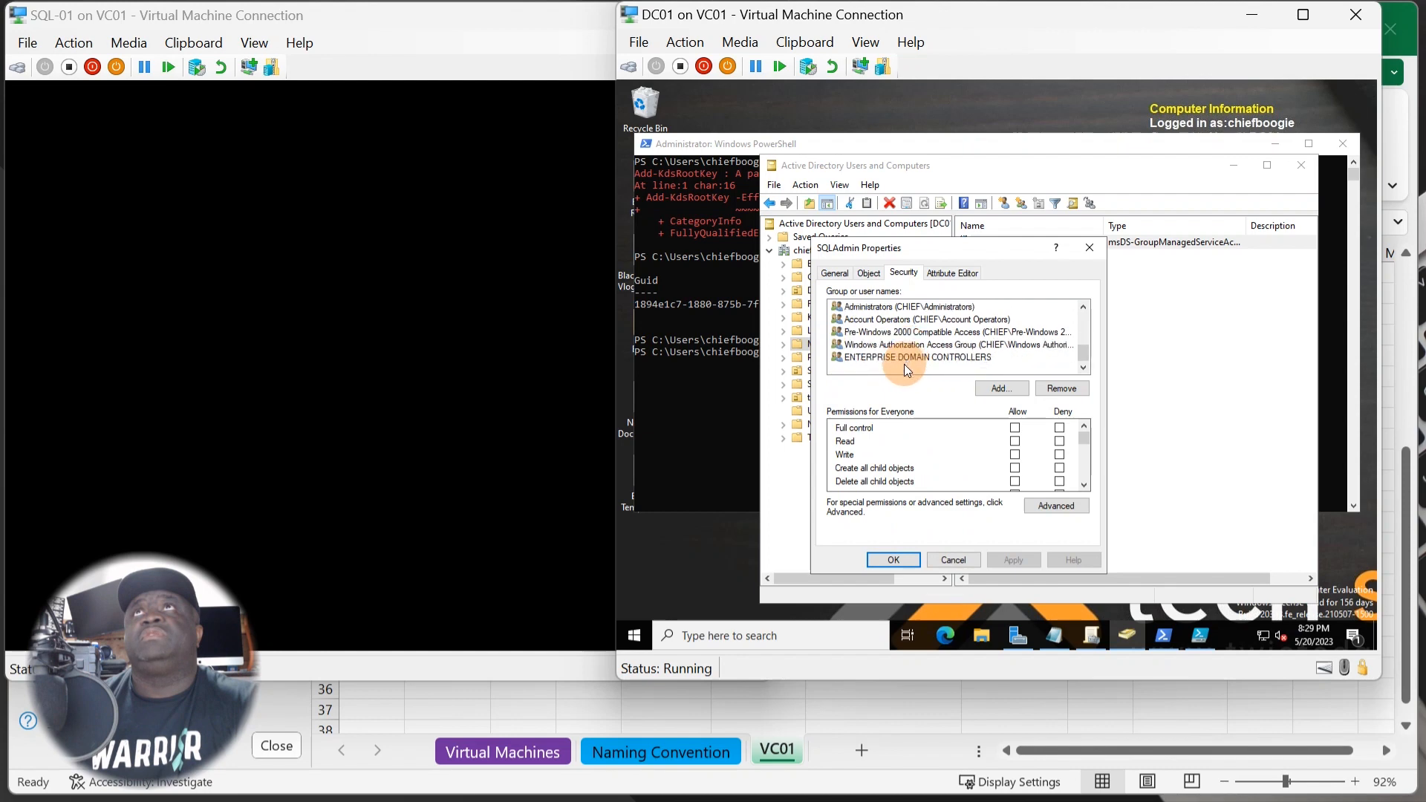
scroll(899, 342, "up", 1)
left_click(888, 319)
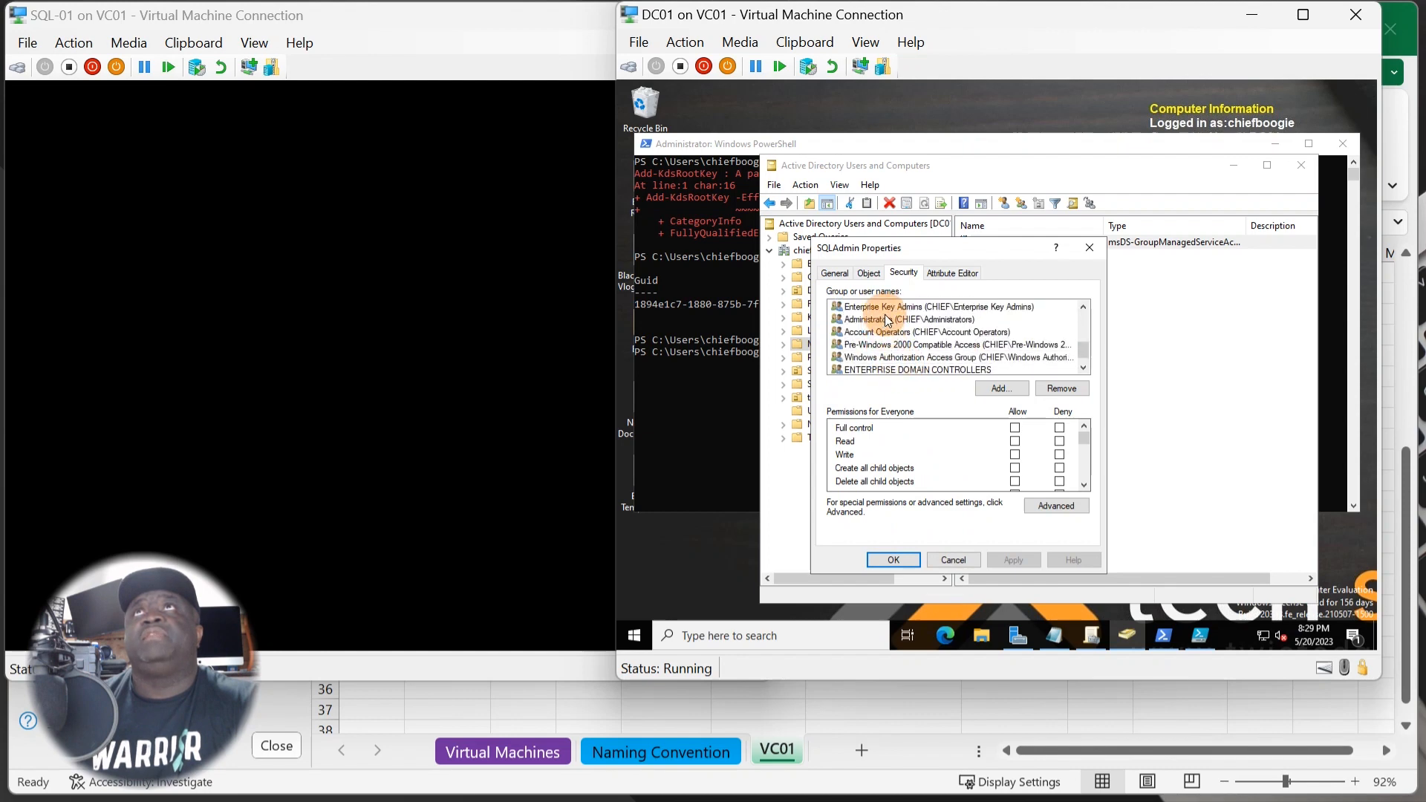
left_click(898, 358)
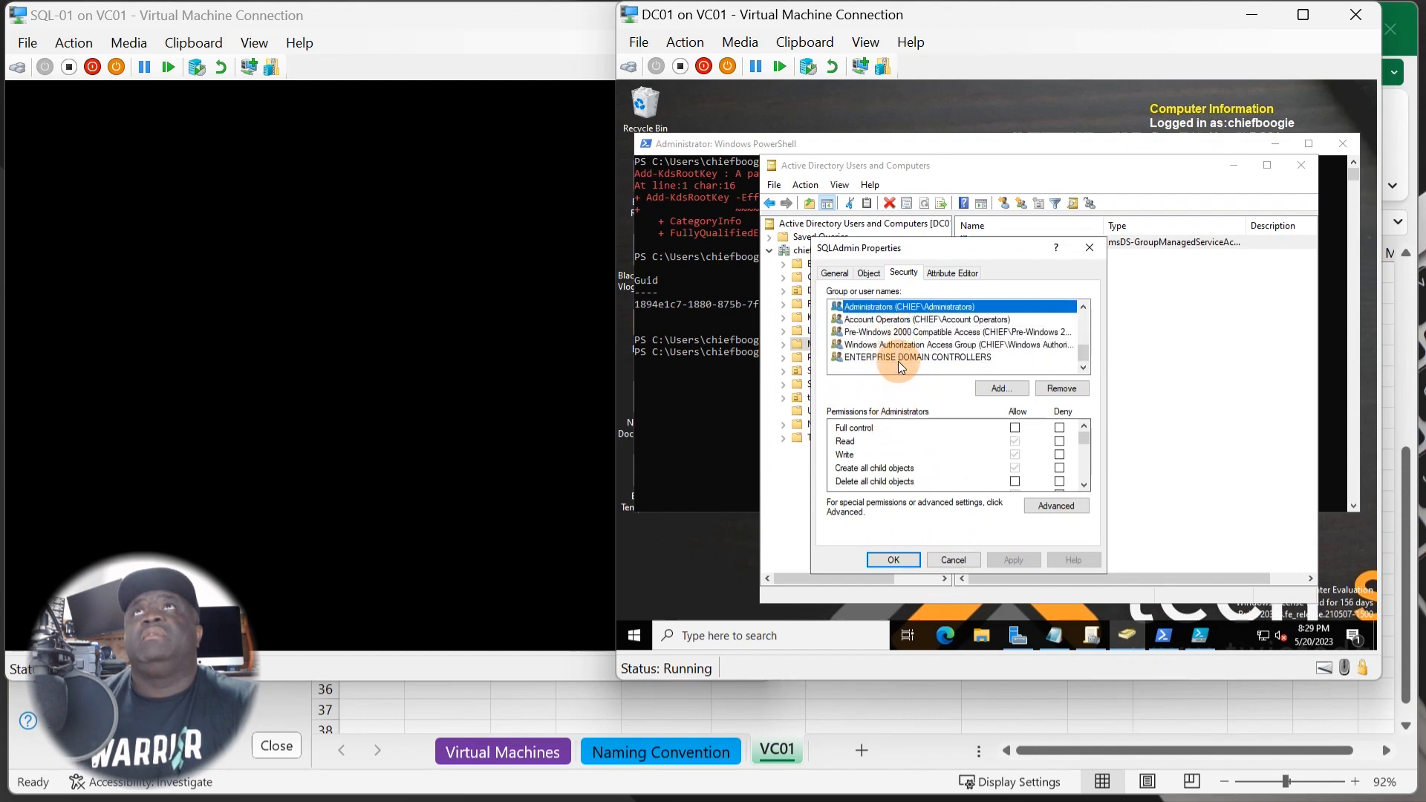
scroll(907, 366, "down", 1)
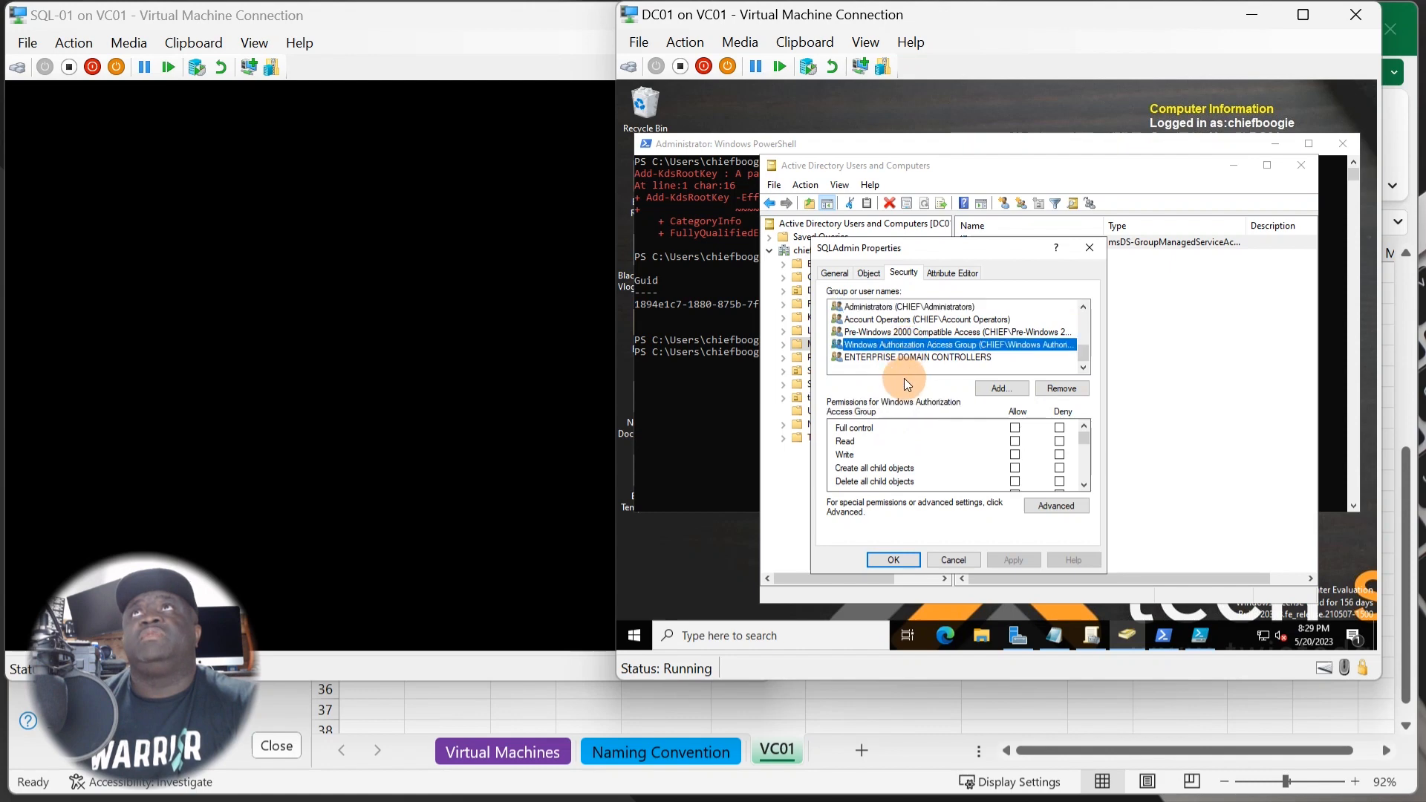
left_click(904, 358)
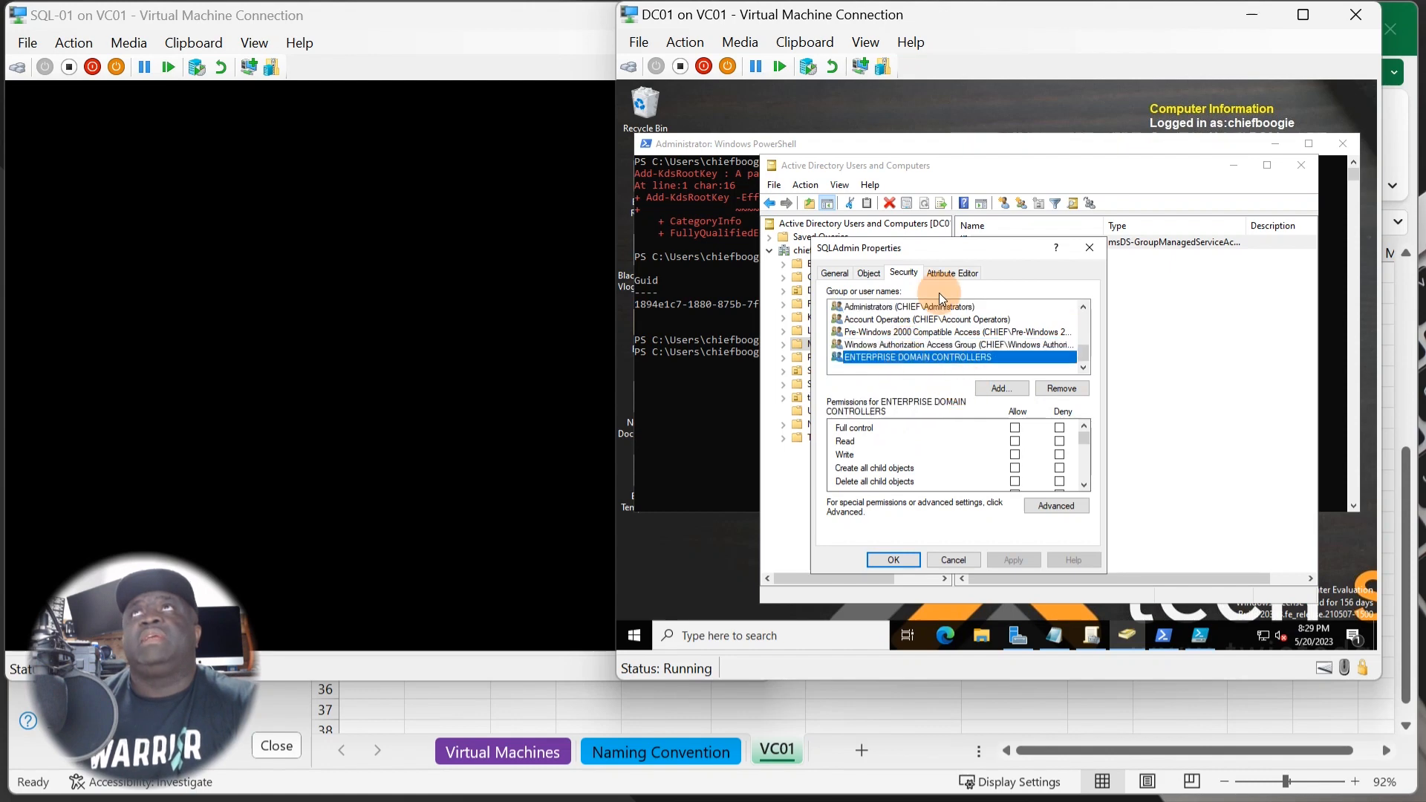
- Browse SQLAdmin's Attribute Editor and other tabs, then cancel without changes
left_click(956, 274)
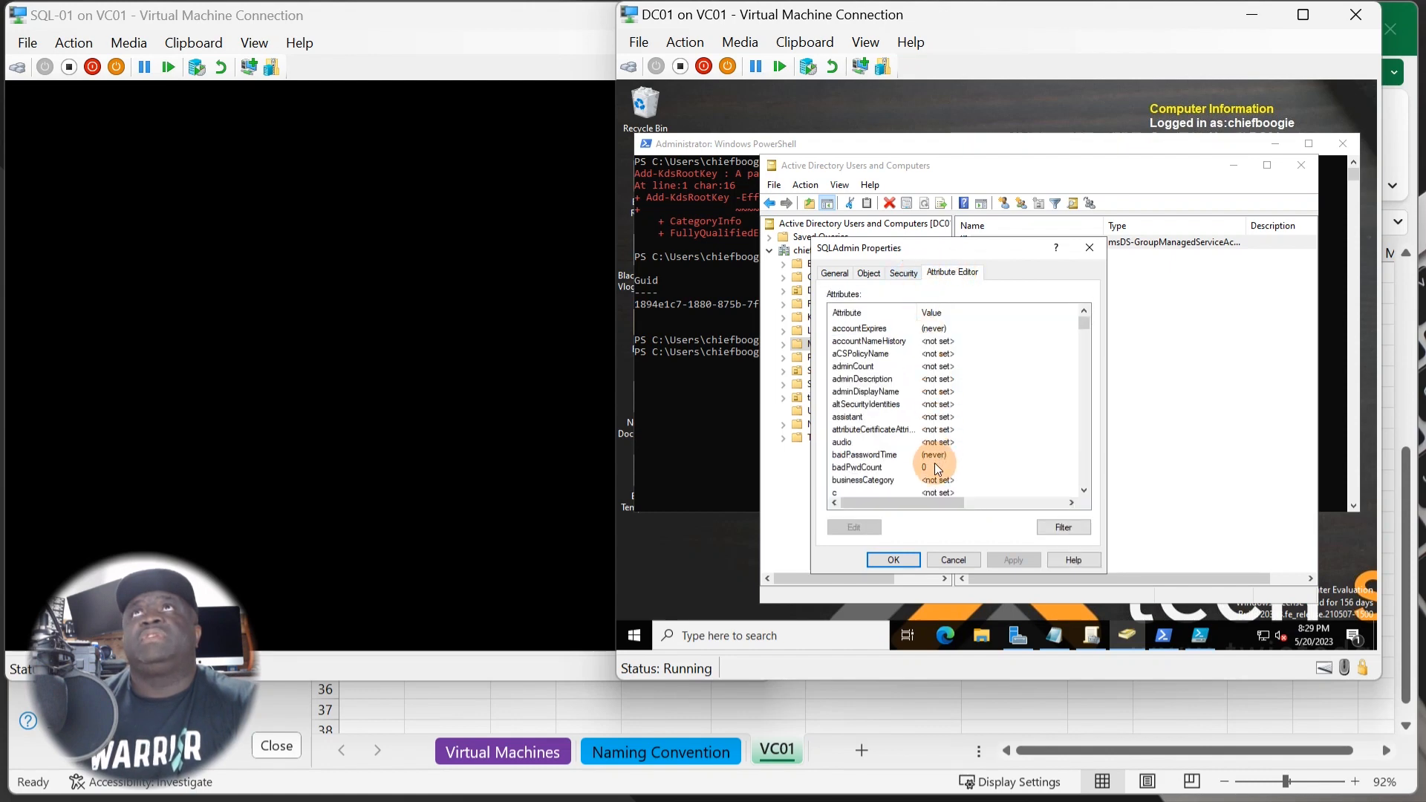
left_click(835, 272)
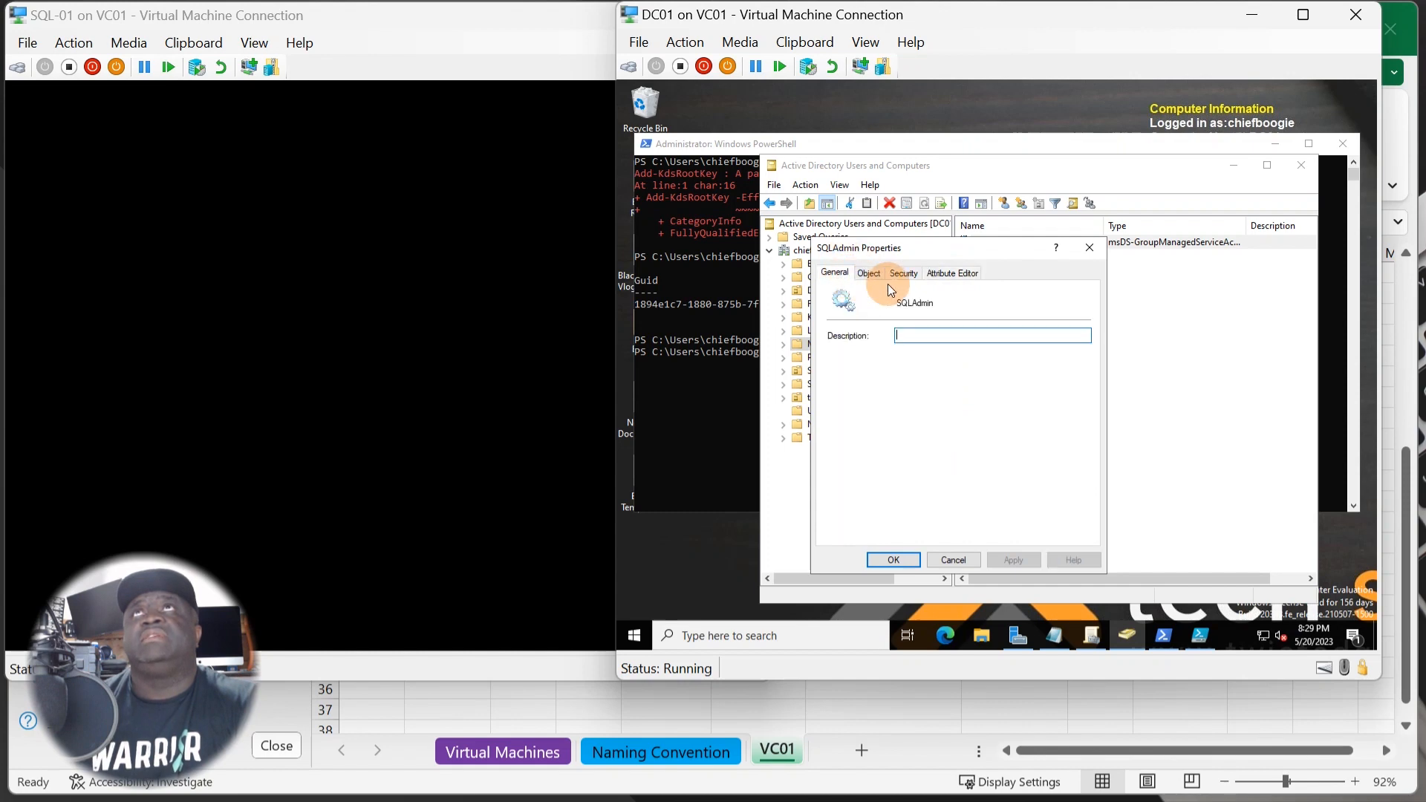
left_click(878, 273)
left_click(903, 273)
left_click(956, 274)
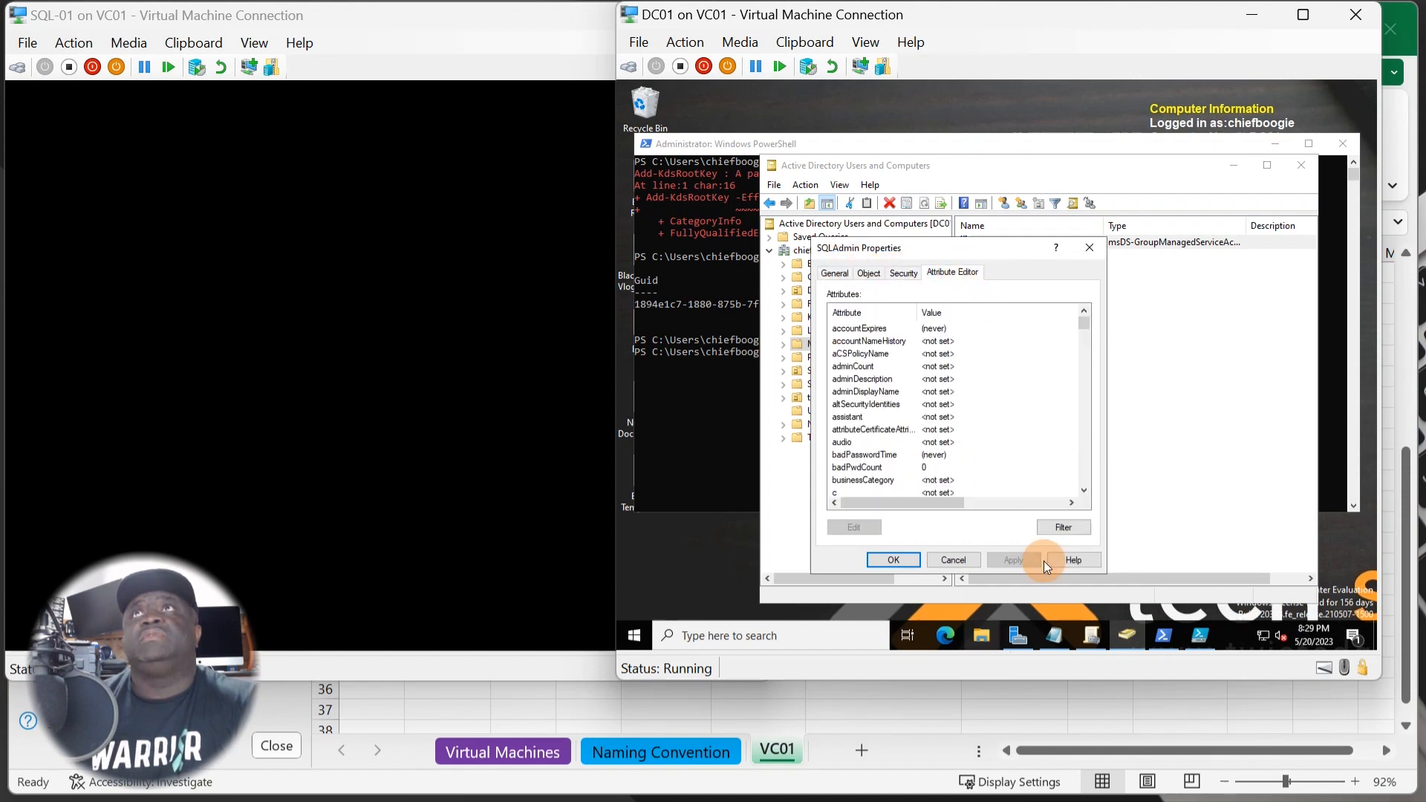
left_click(948, 560)
- Widen the Type column to show msDS-GroupManagedServiceAccount in full
left_click(1085, 333)
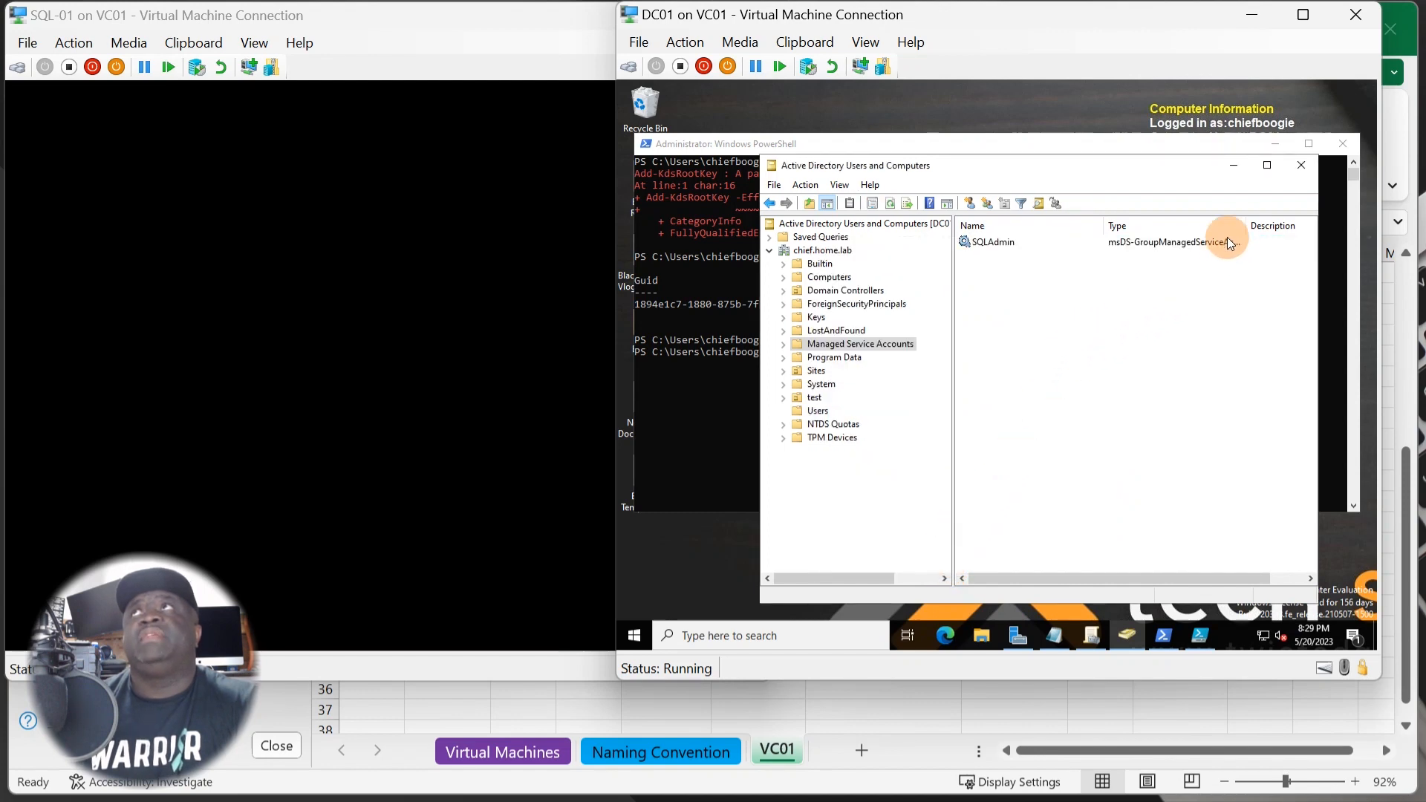
left_click_drag(1246, 225, 1259, 225)
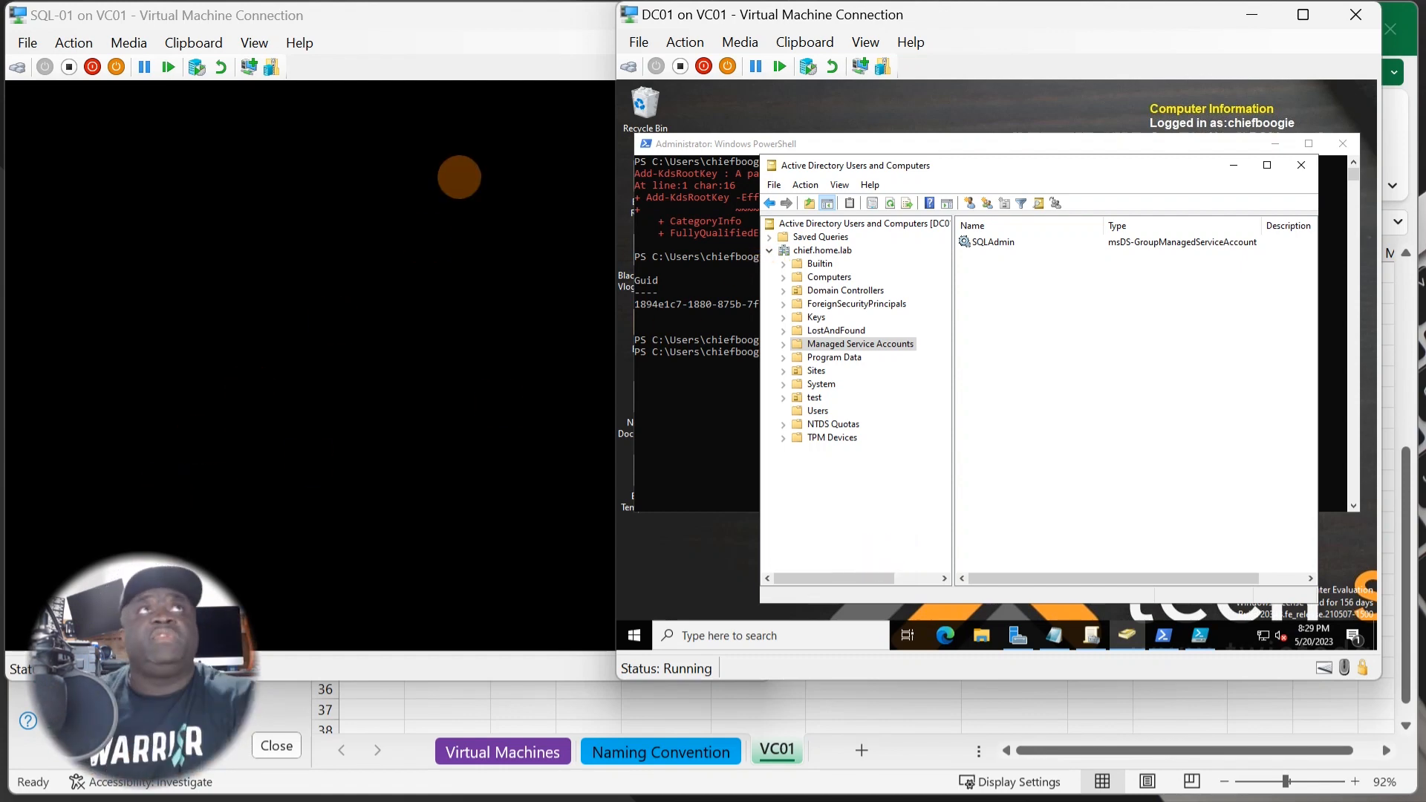
left_click(341, 362)
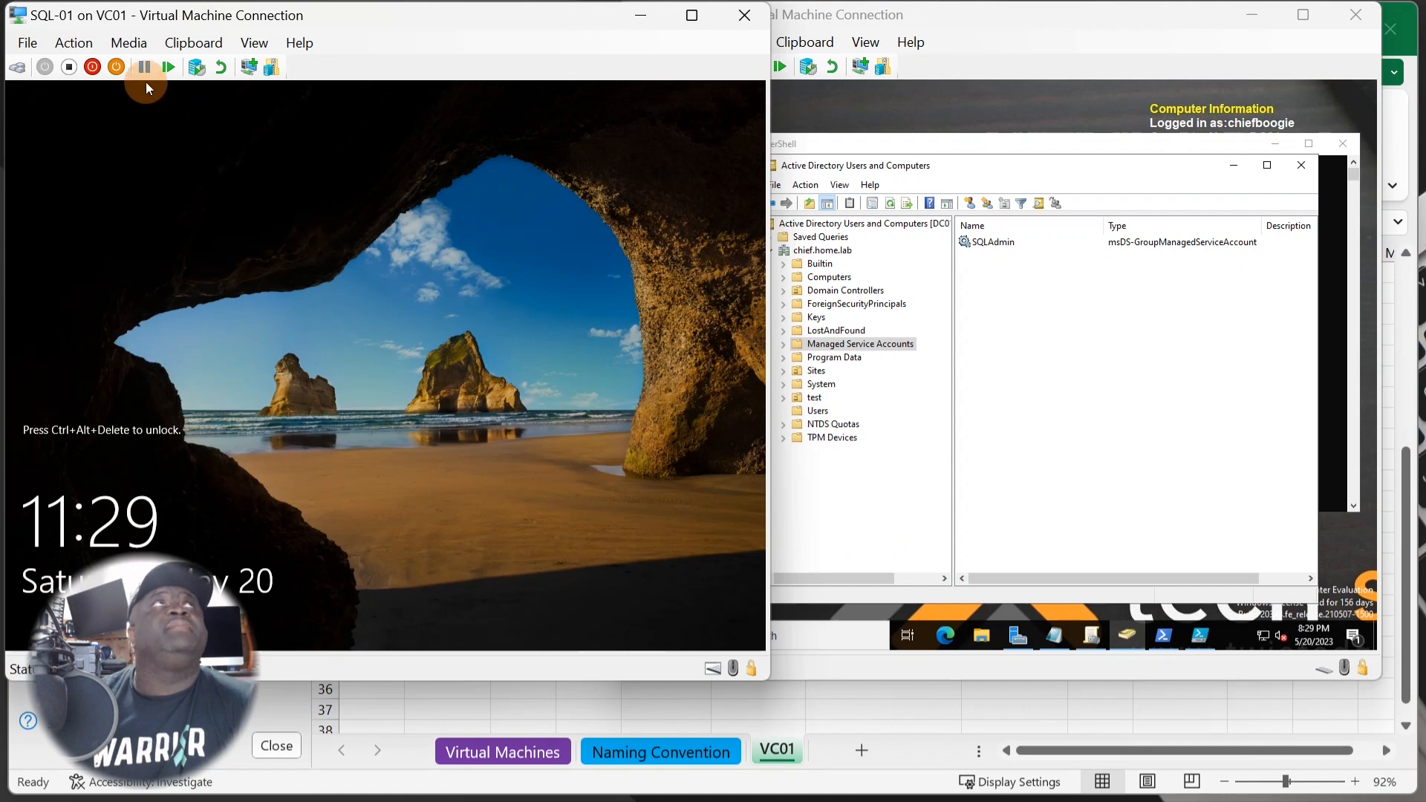
- Send Ctrl+Alt+Delete to SQL-01, sign in with the account password, and minimize Server Manager
left_click(74, 43)
left_click(123, 67)
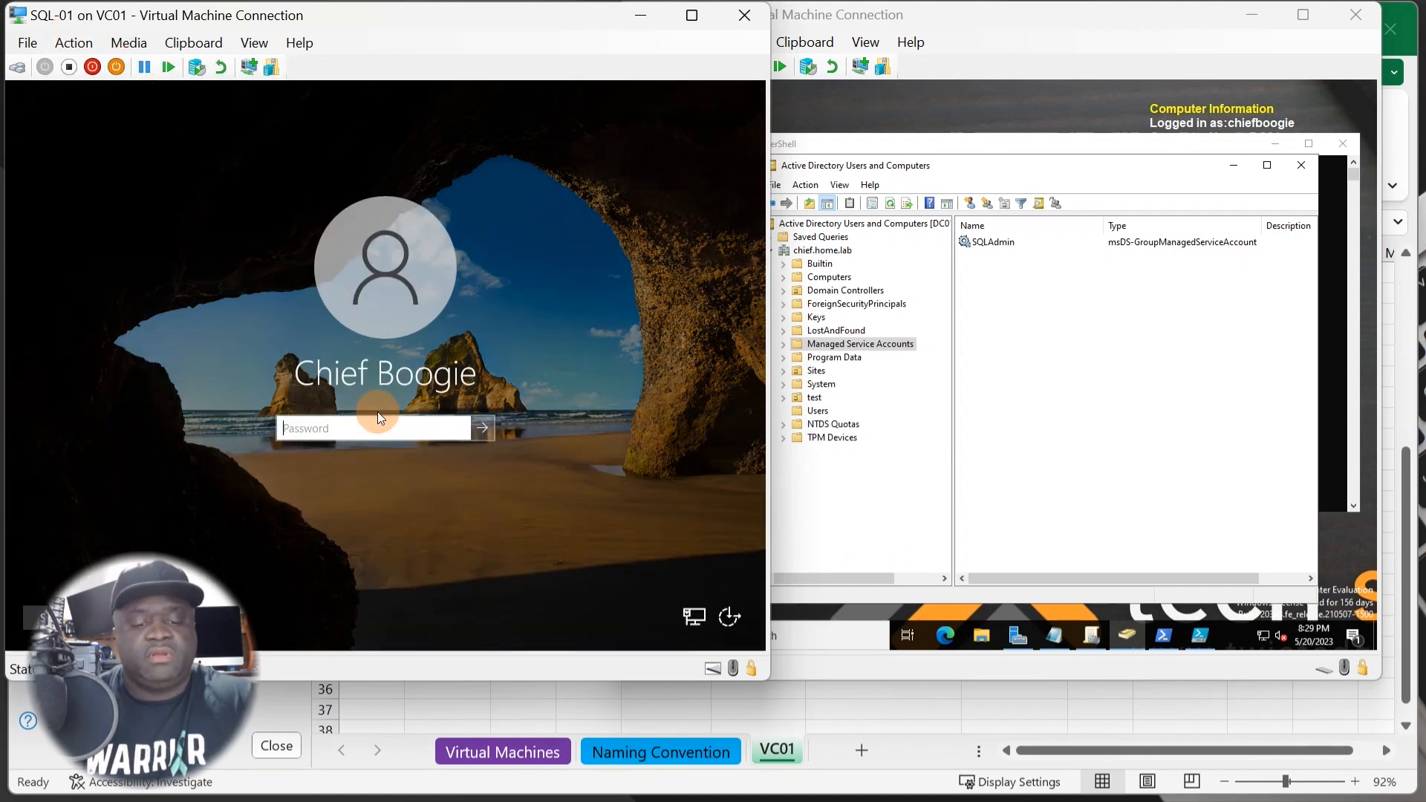
type("*********")
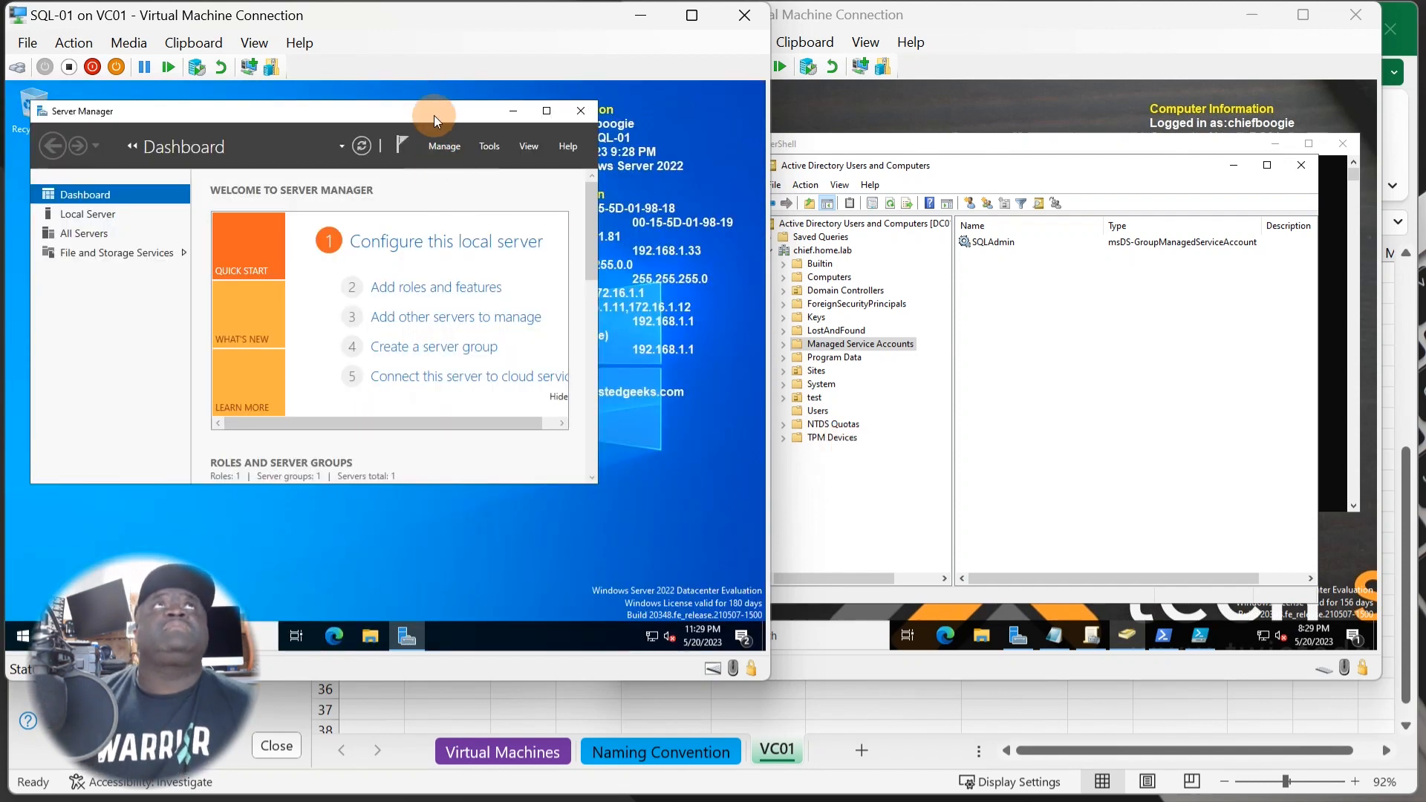
left_click_drag(438, 115, 446, 144)
left_click(519, 143)
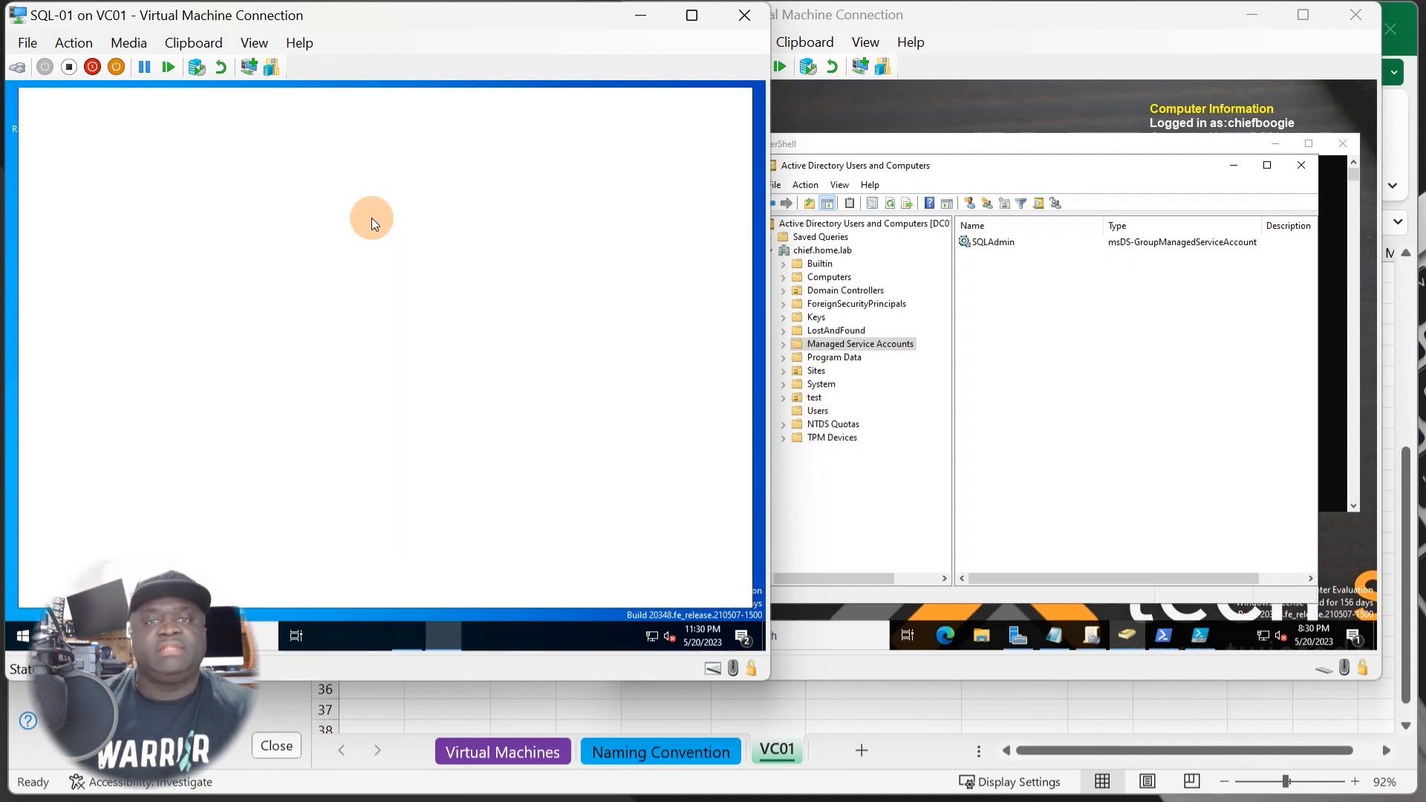
- Restore Edge's previous tabs and open the SQL Server Downloads result from the Bing search
left_click(669, 229)
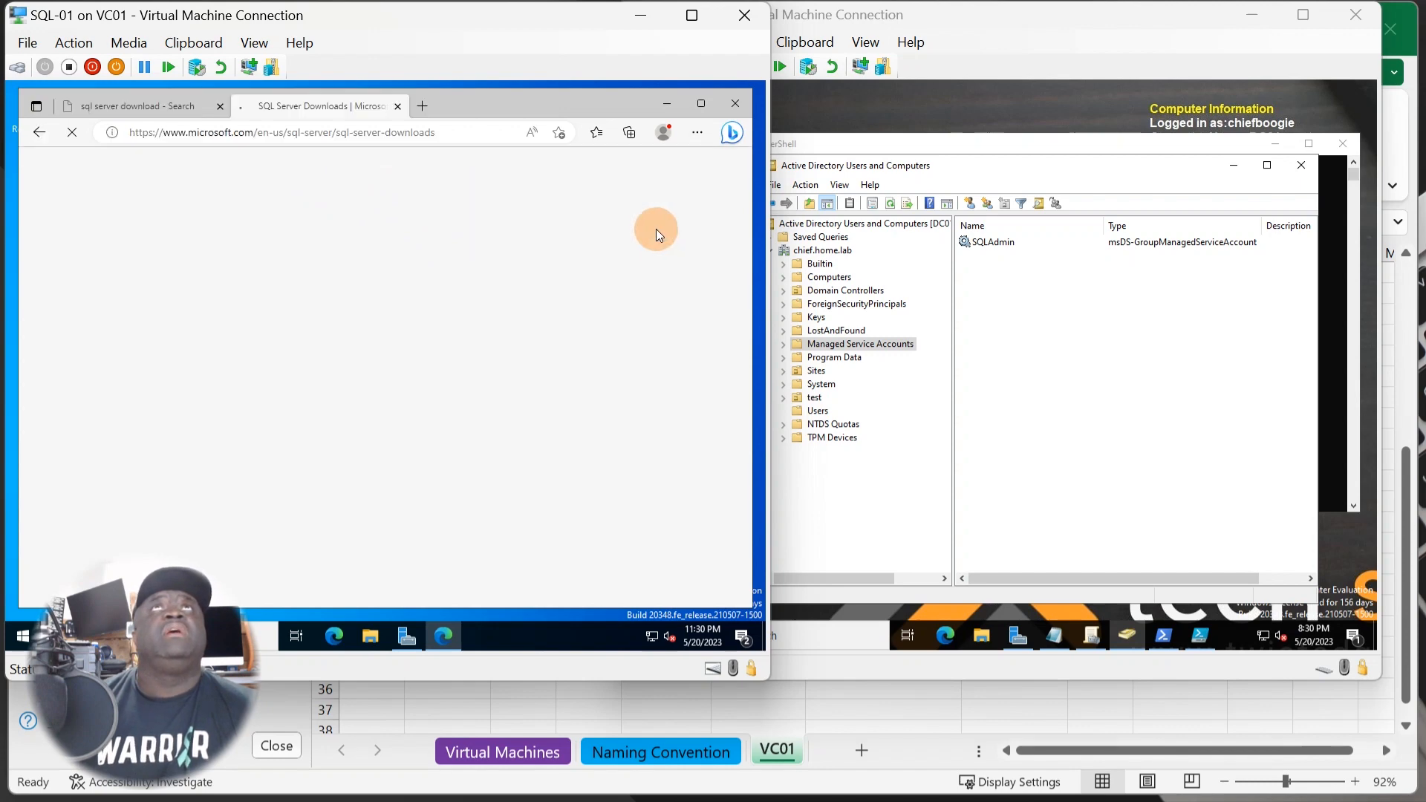
left_click(333, 107)
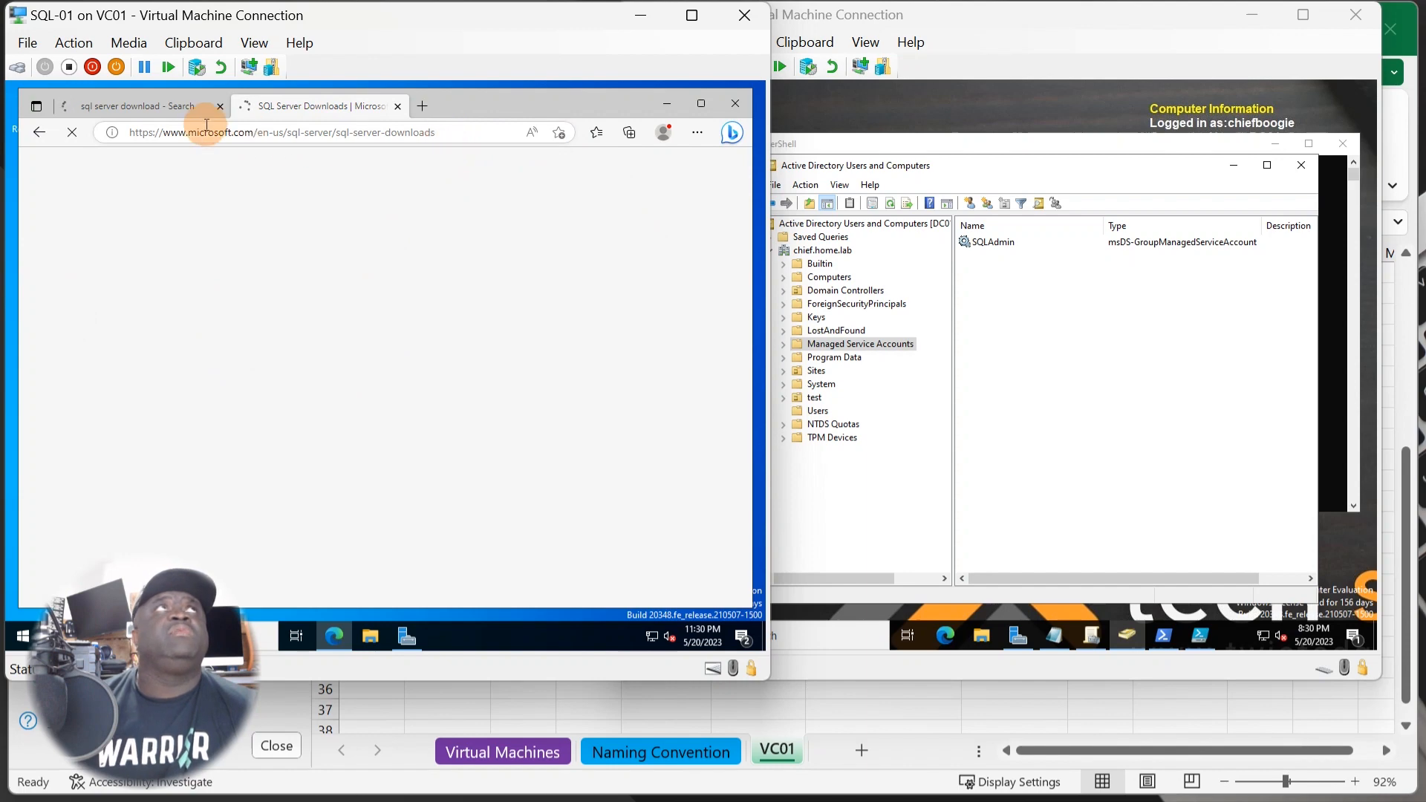
left_click(149, 104)
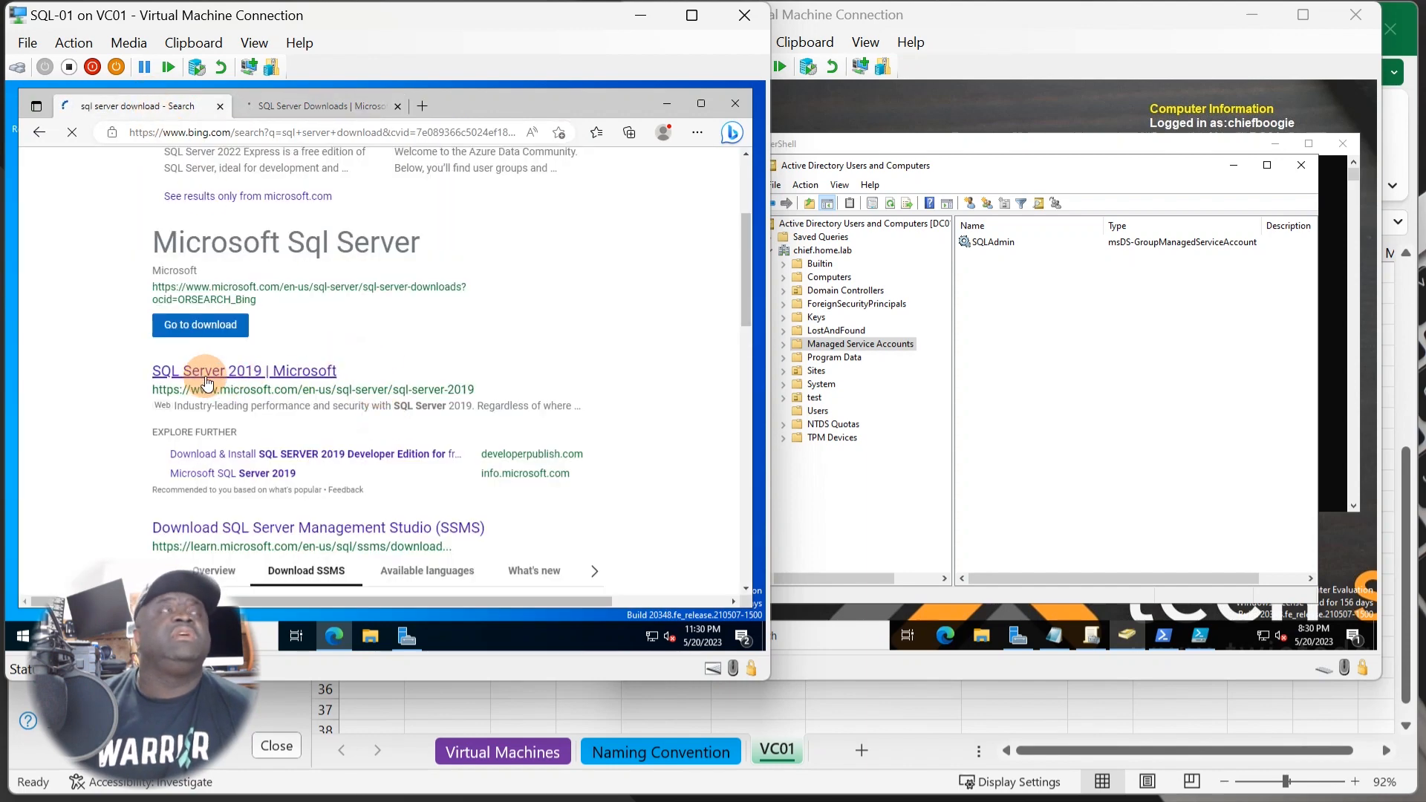
scroll(364, 512, "down", 1)
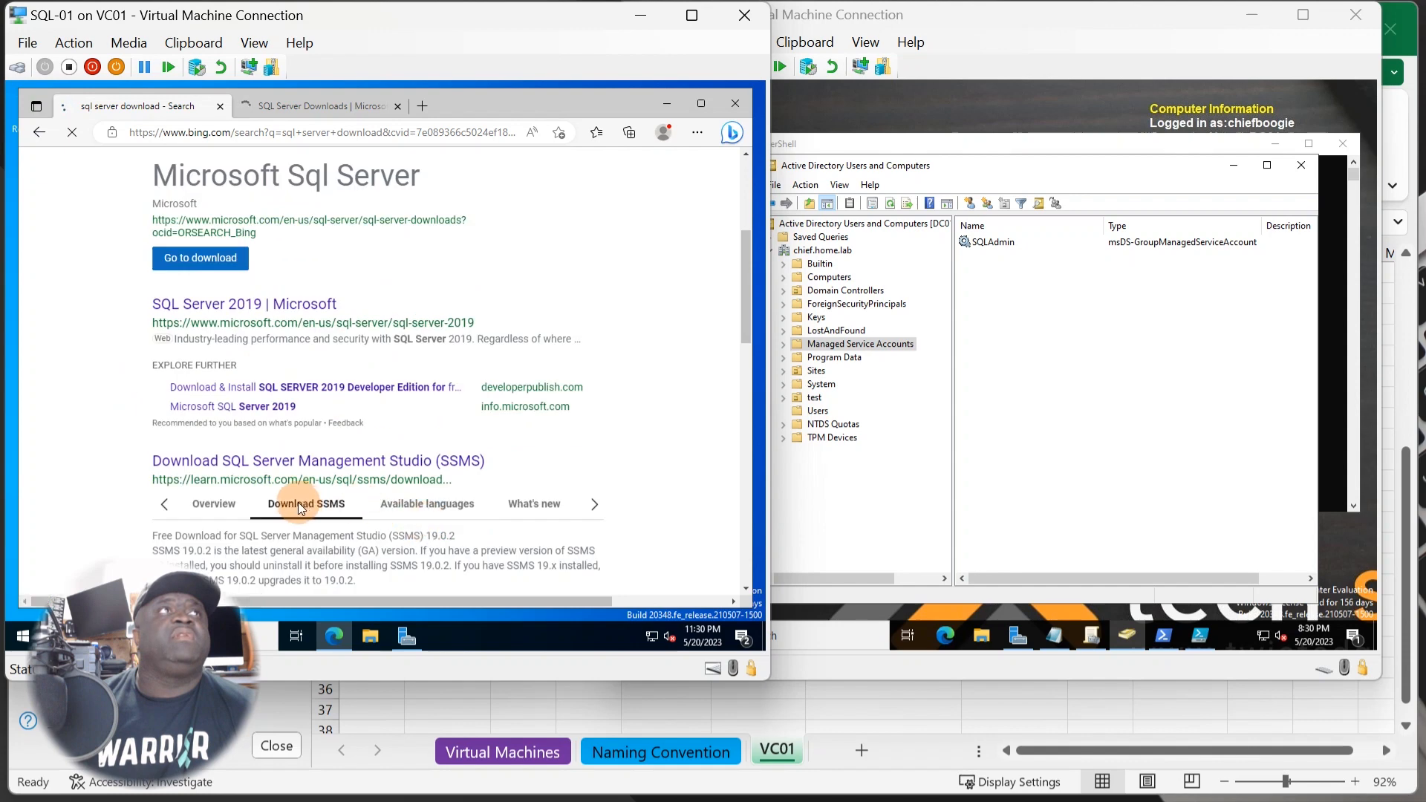
scroll(297, 502, "up", 4)
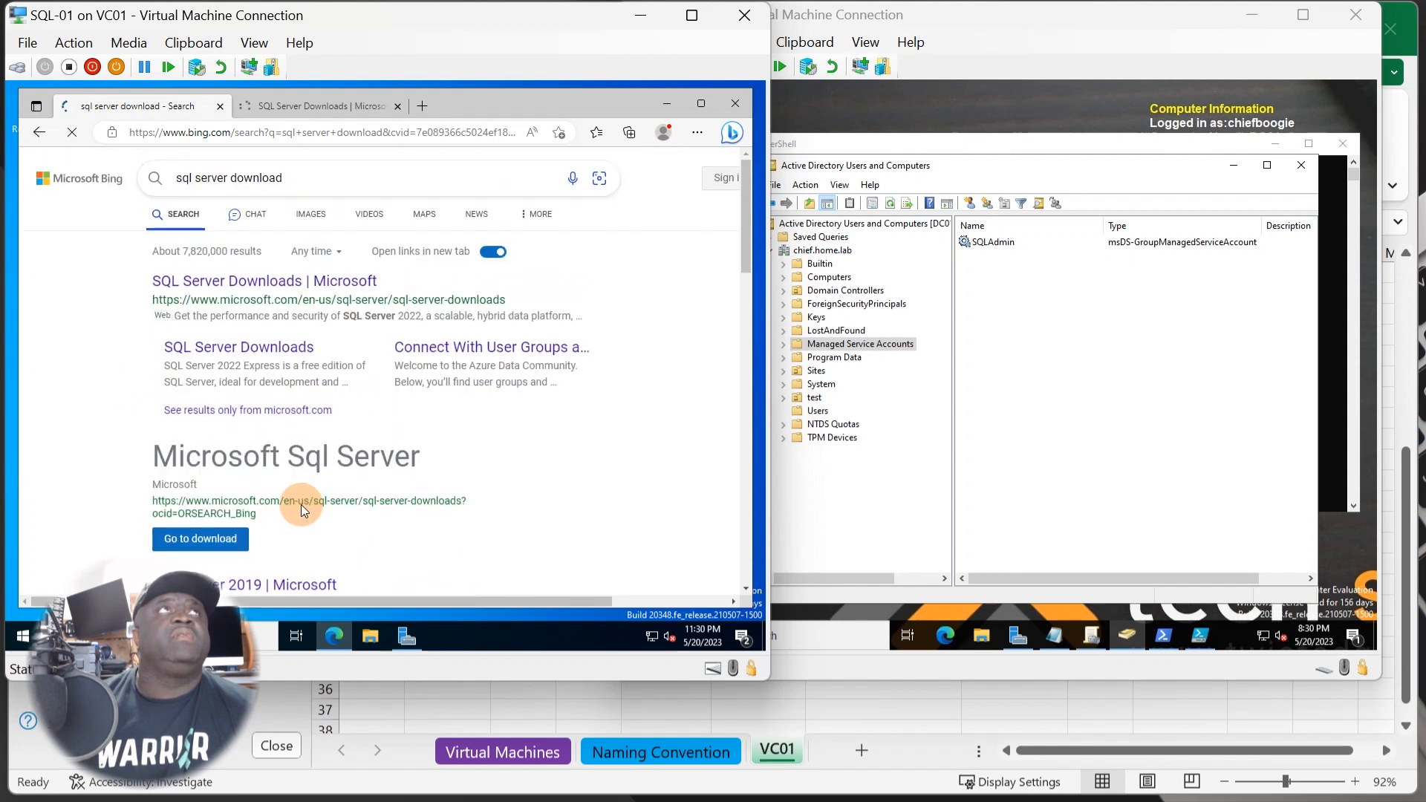
left_click(288, 281)
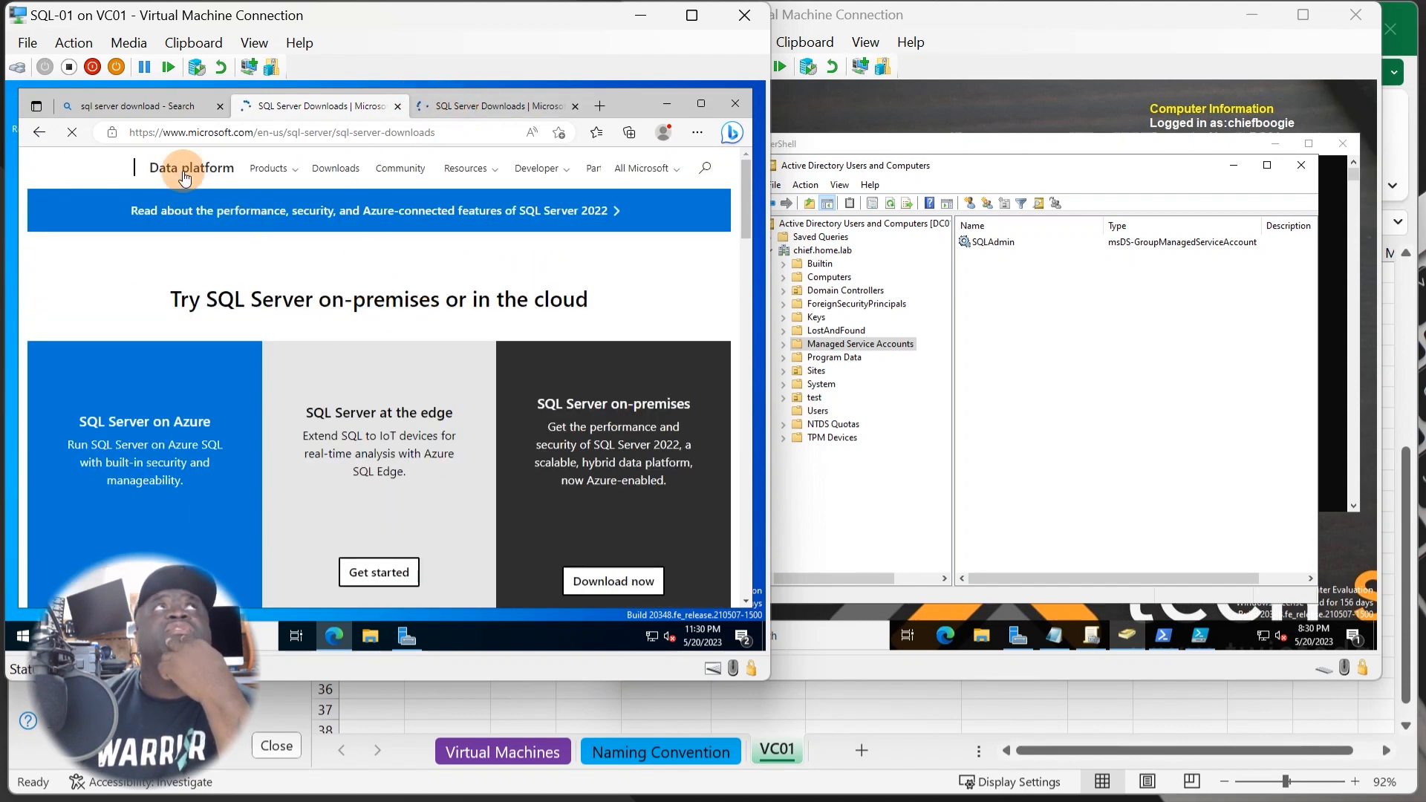
- Start the SQL Server 2022 on-premises download via Download now
left_click(159, 105)
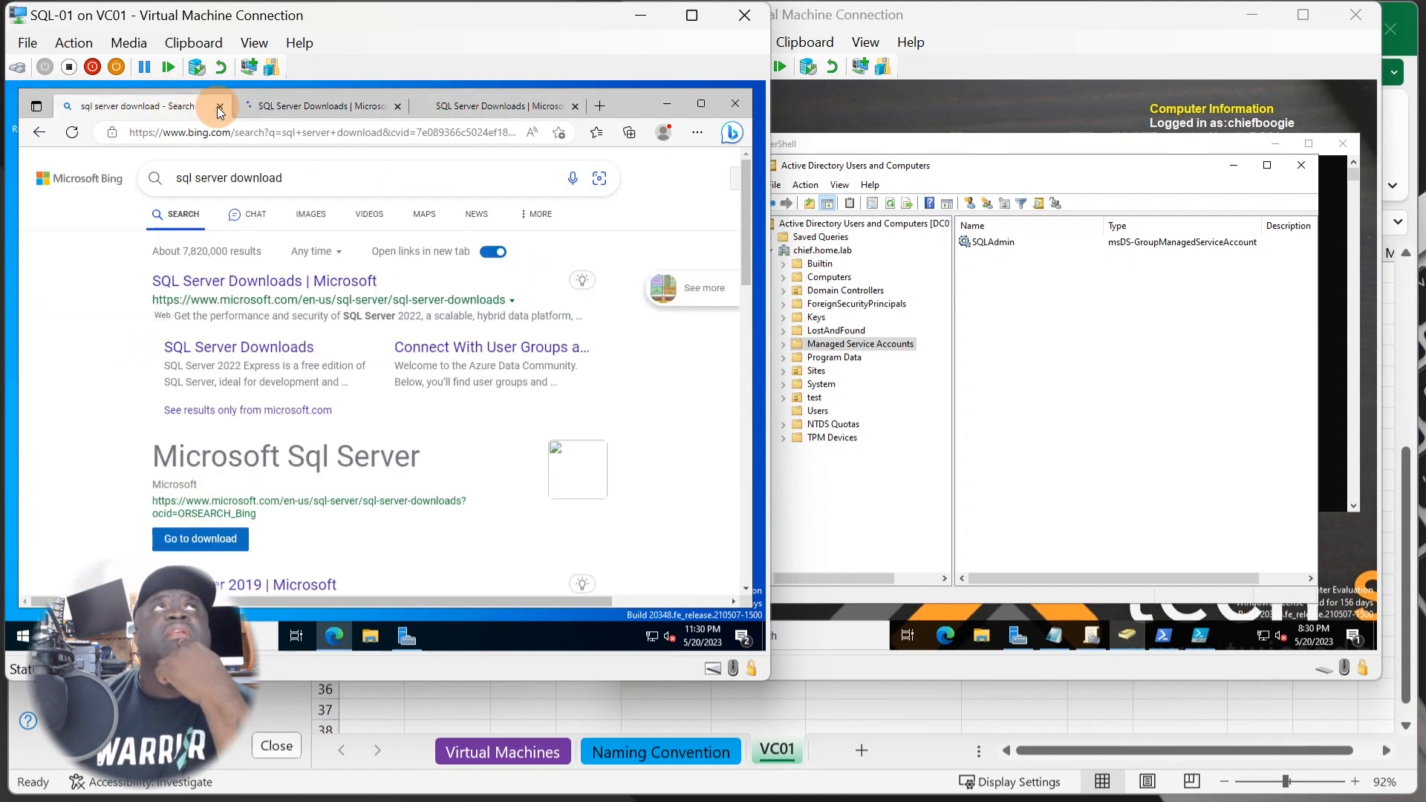
left_click(285, 106)
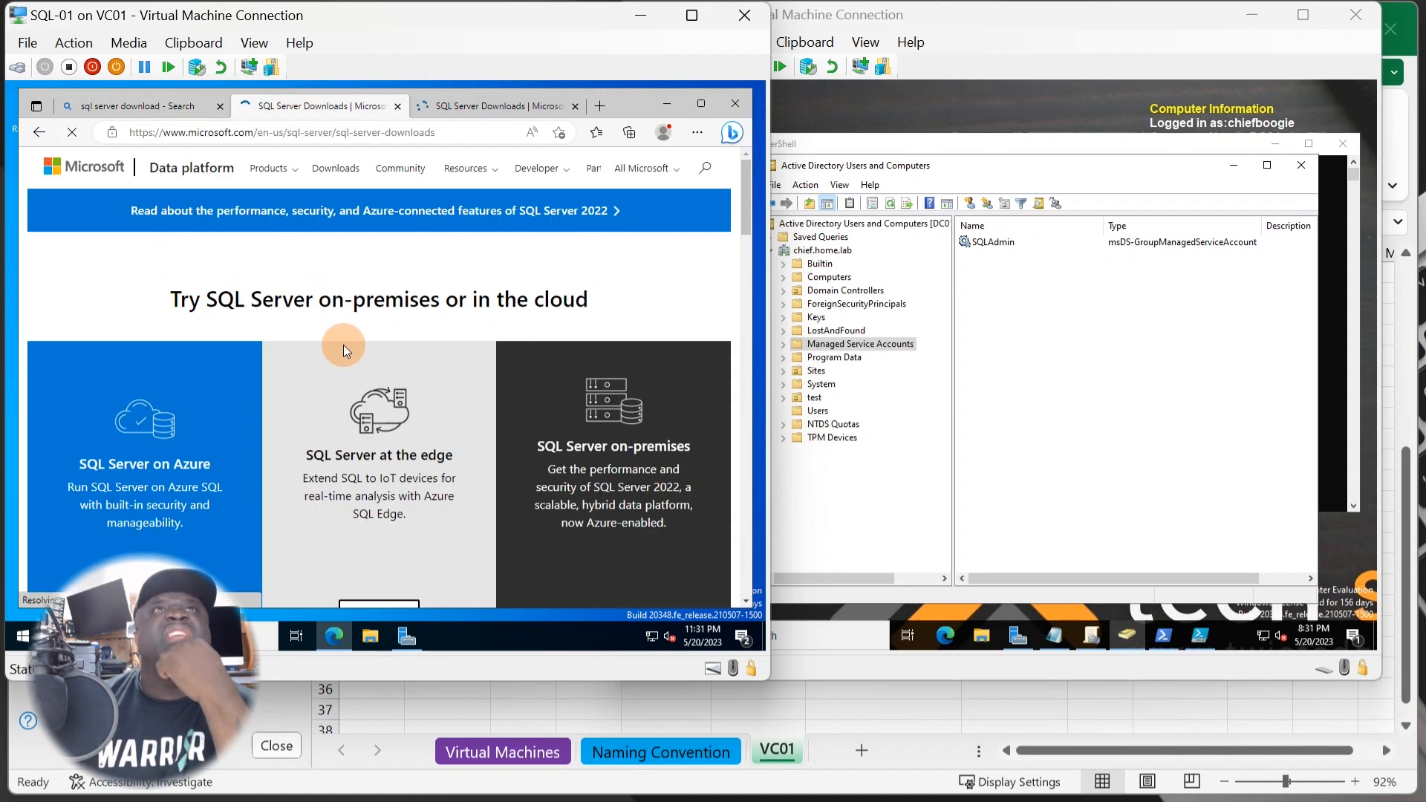
scroll(546, 441, "down", 4)
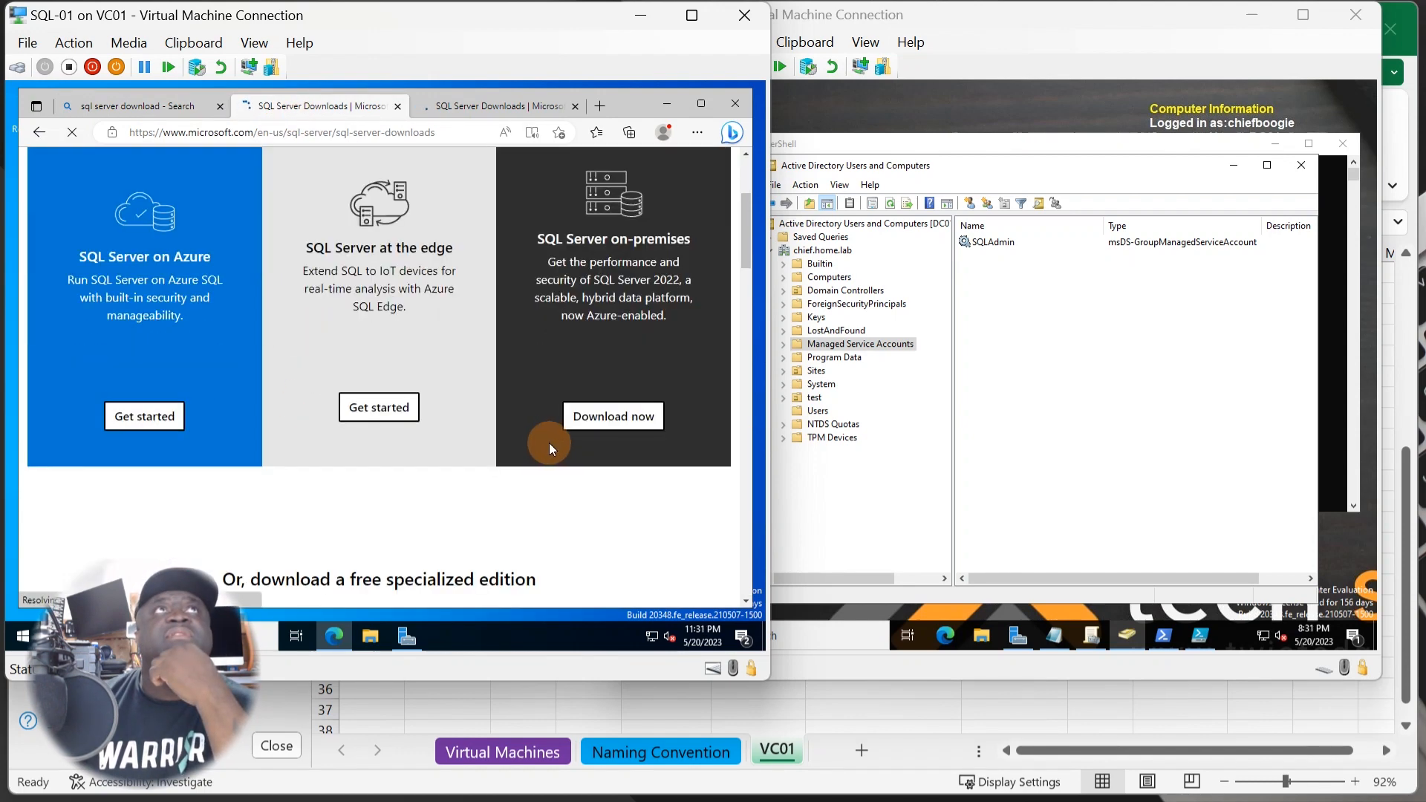
scroll(548, 441, "up", 3)
scroll(453, 409, "up", 1)
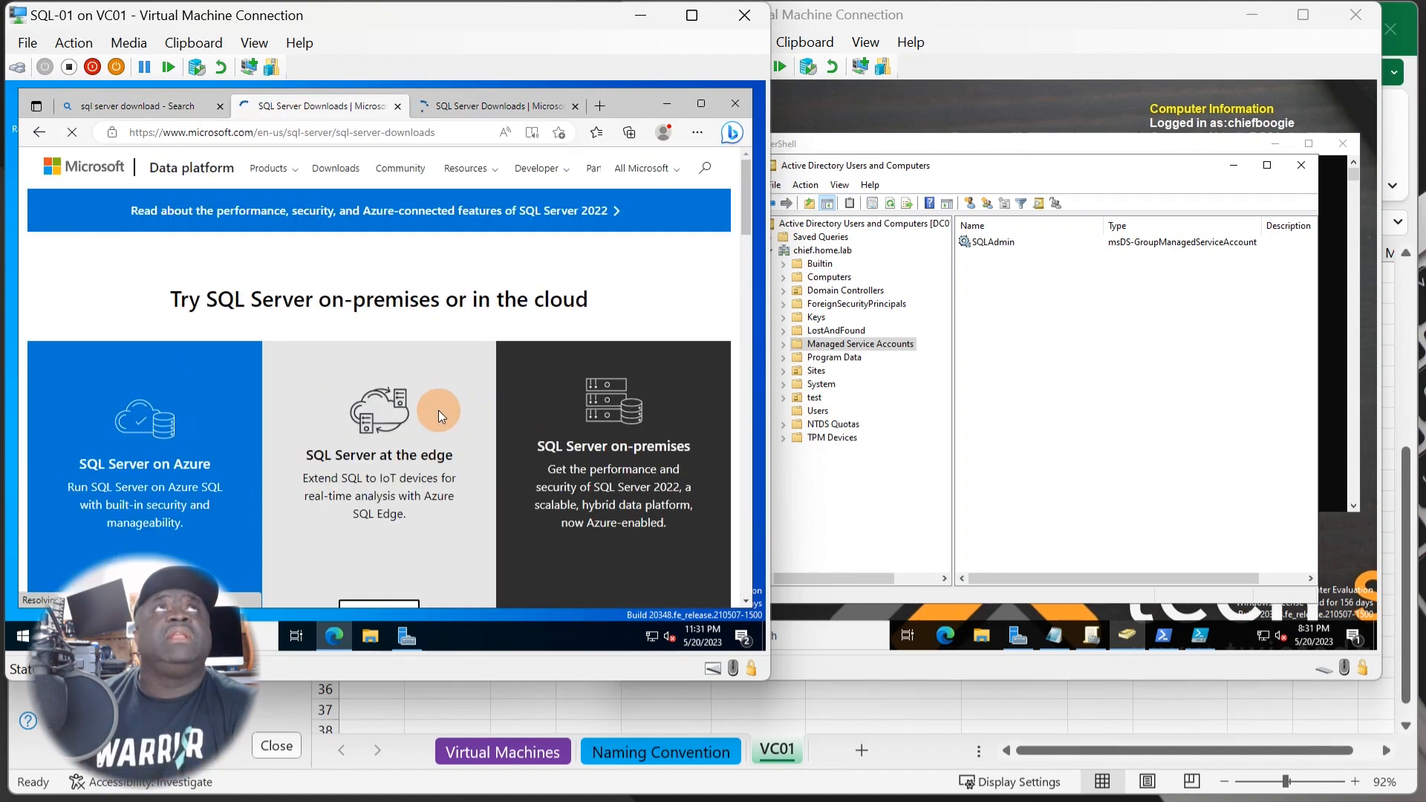
scroll(438, 410, "down", 1)
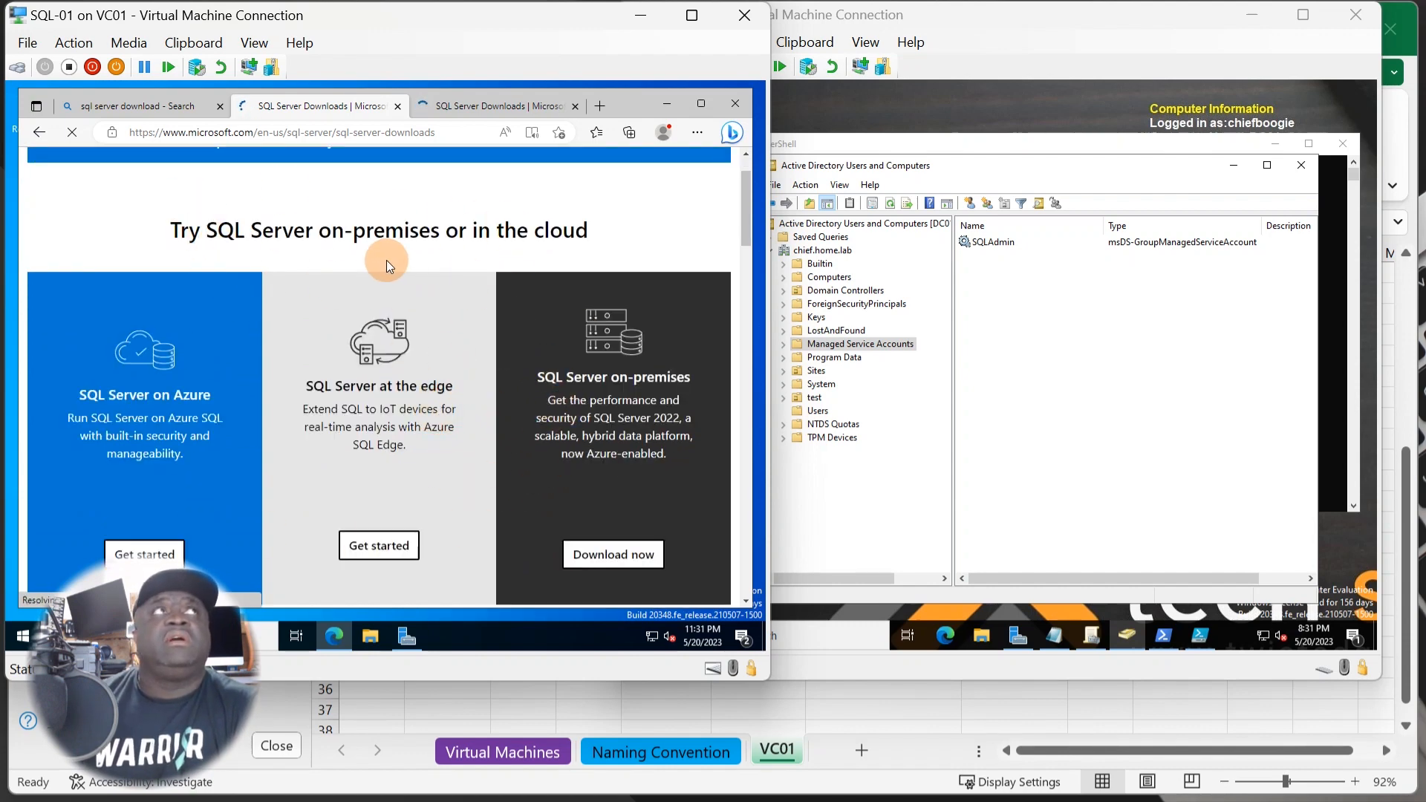
scroll(270, 469, "down", 1)
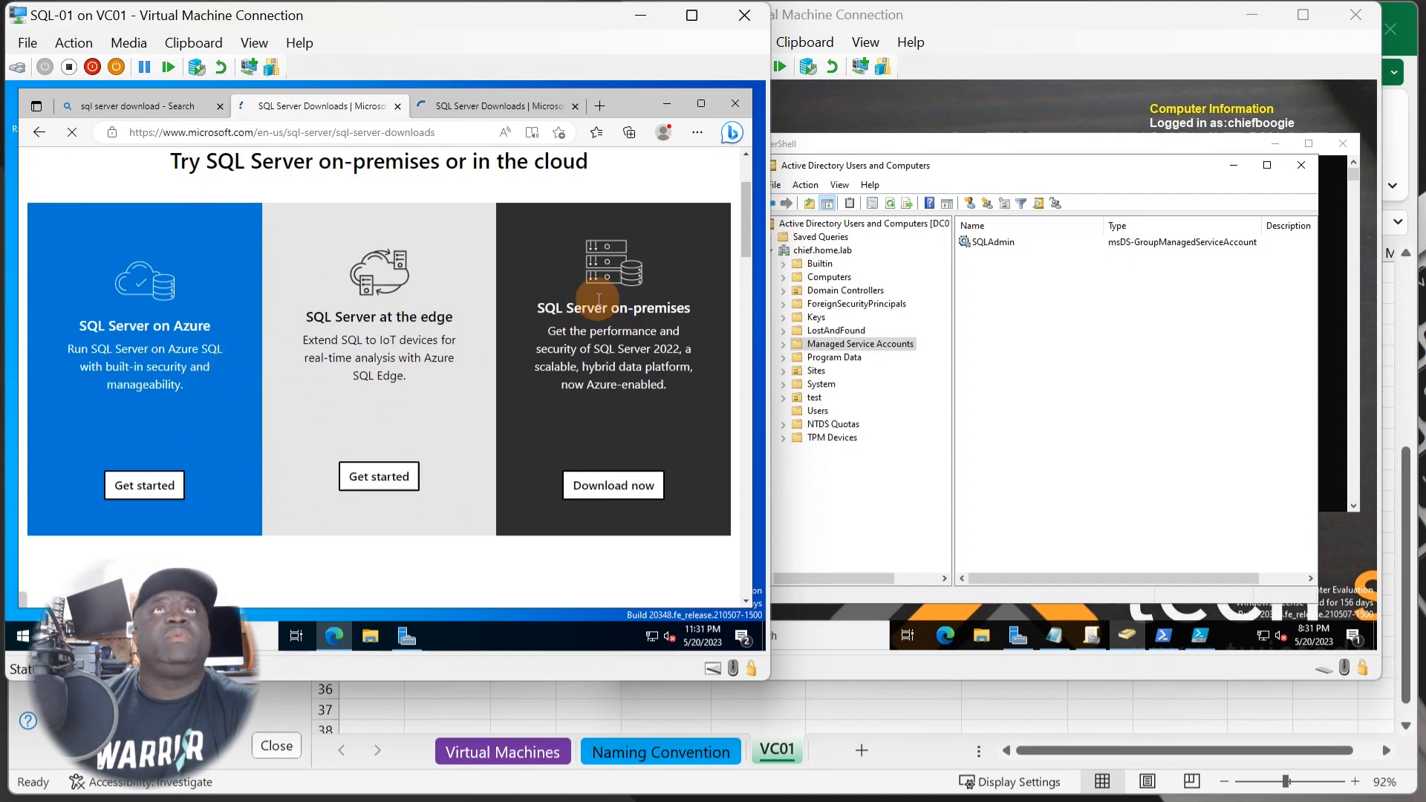
left_click(626, 492)
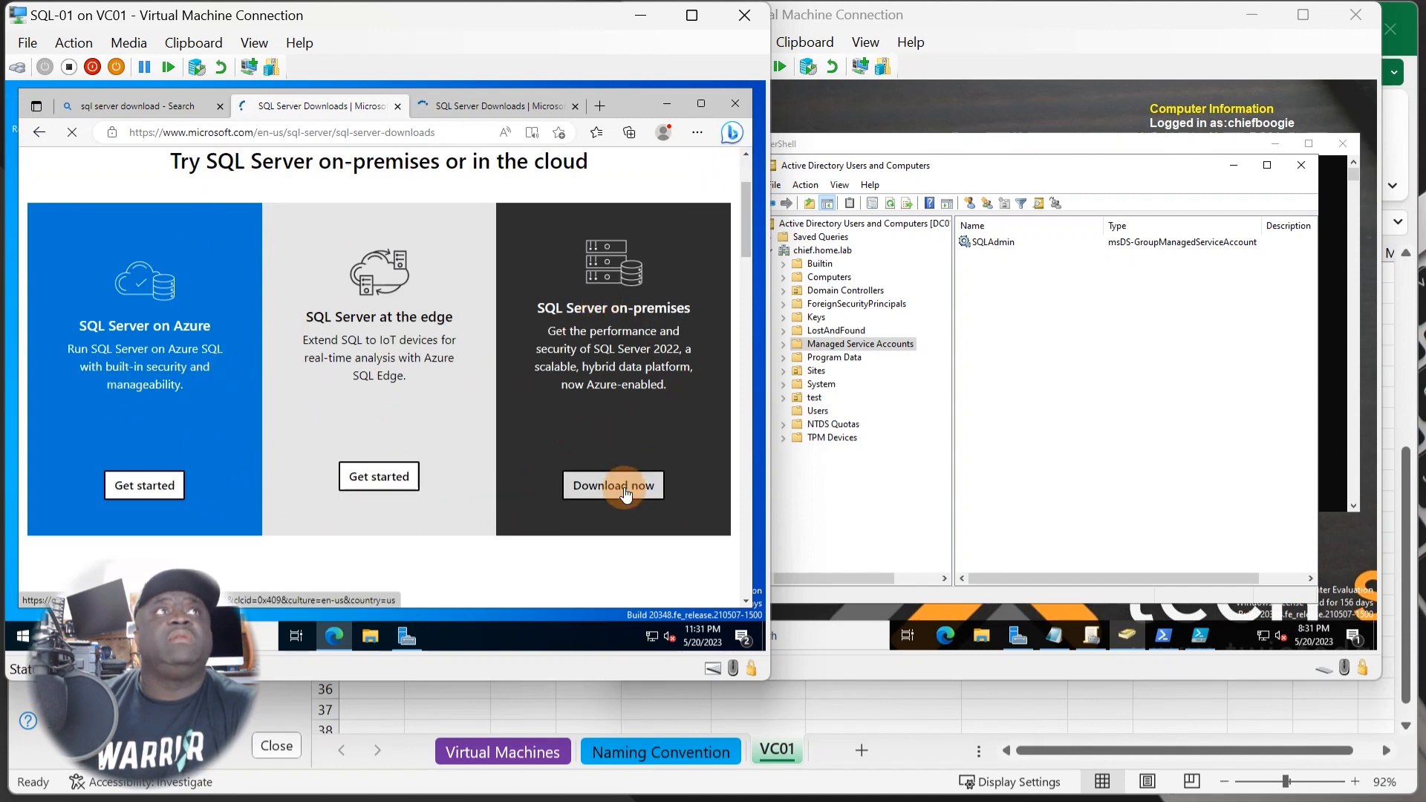
left_click(625, 490)
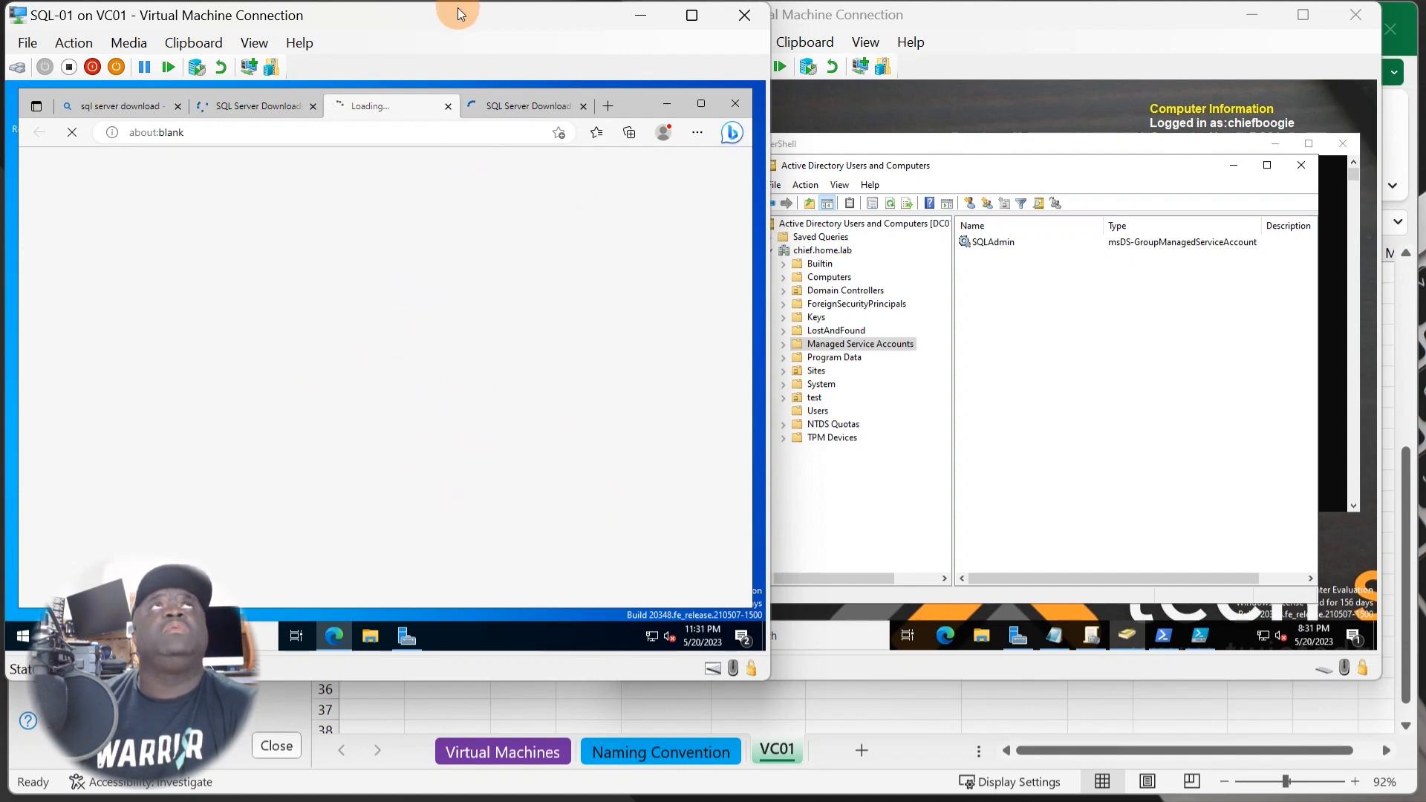
left_click_drag(457, 8, 815, 18)
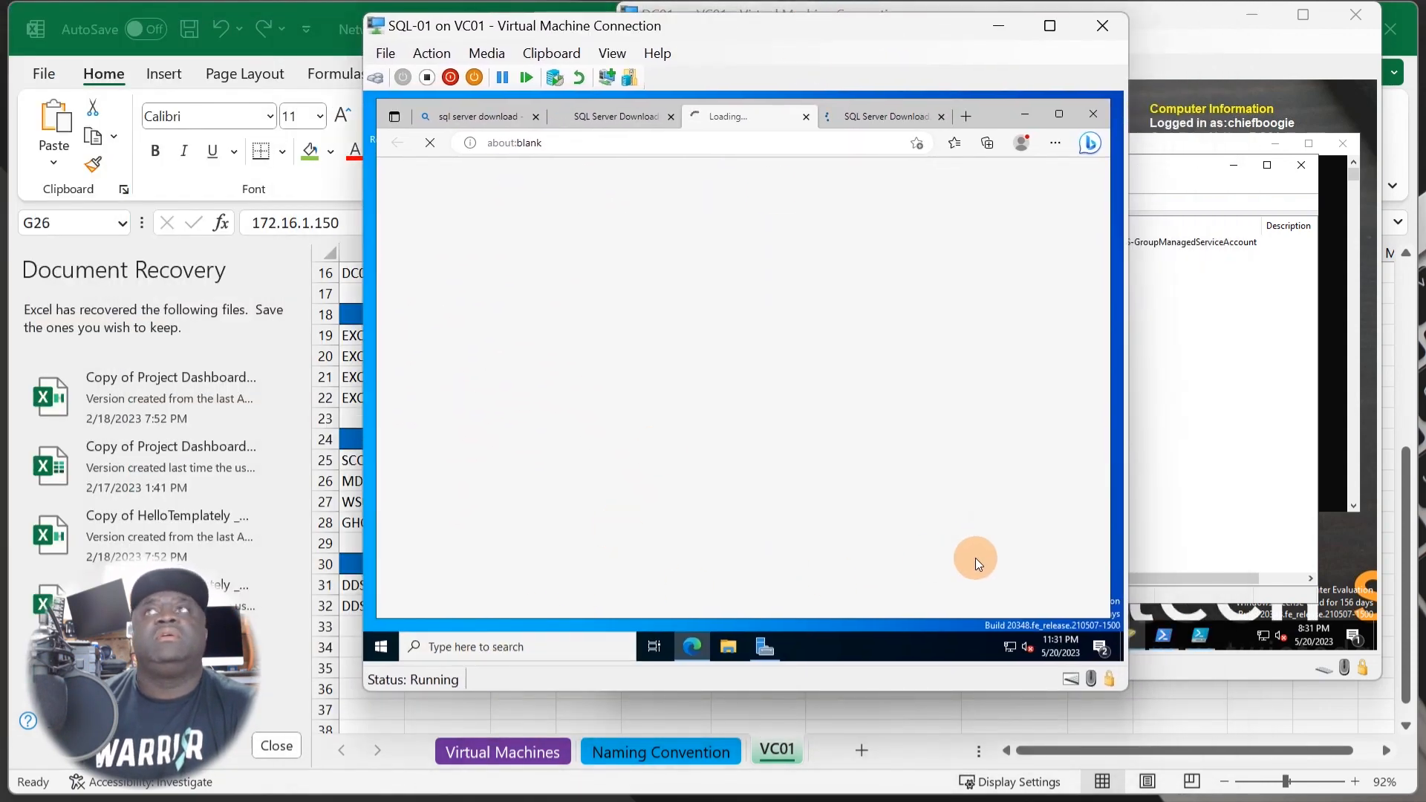
- Confirm the Downloads folder is empty, then open the SQL Server 2022 Trial tab in Edge
left_click(726, 647)
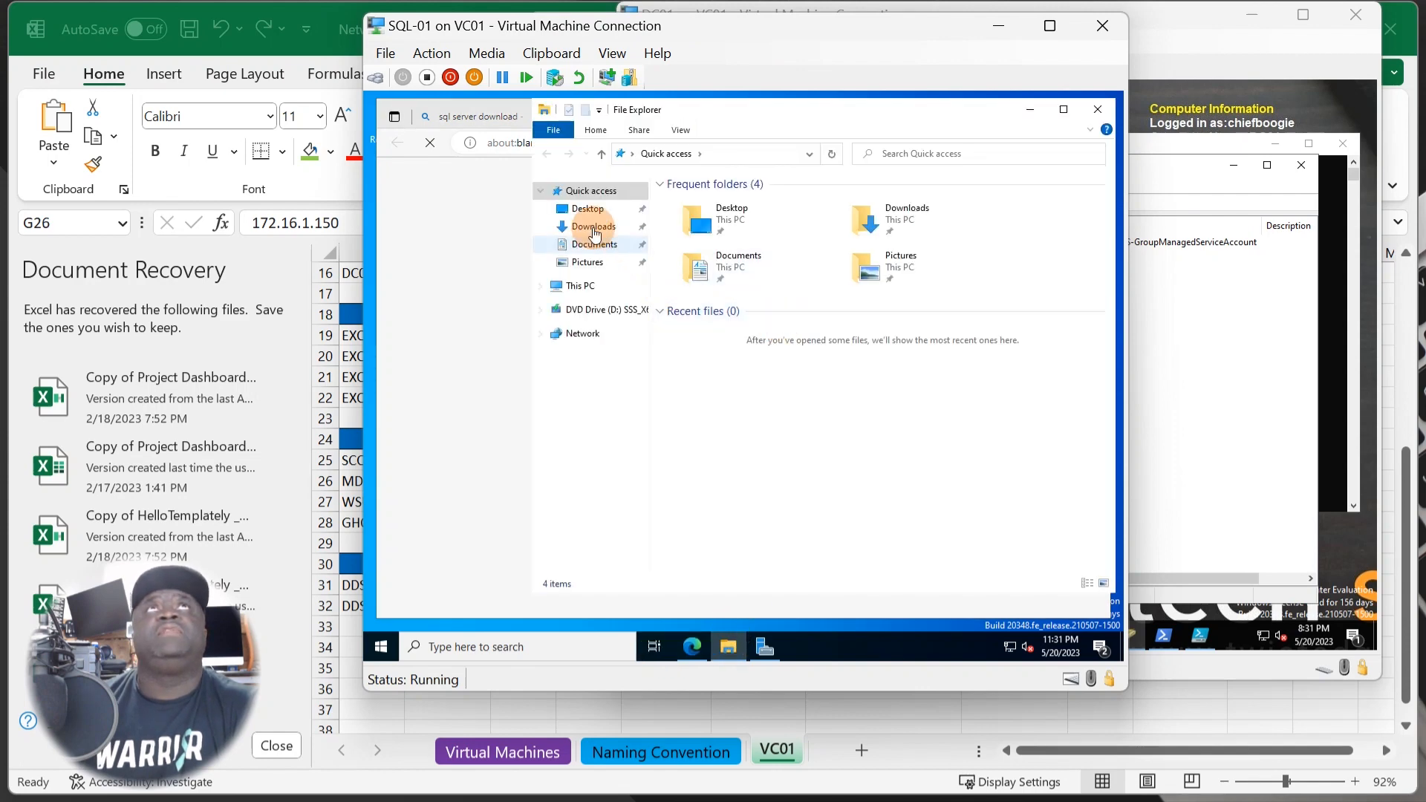
left_click(594, 227)
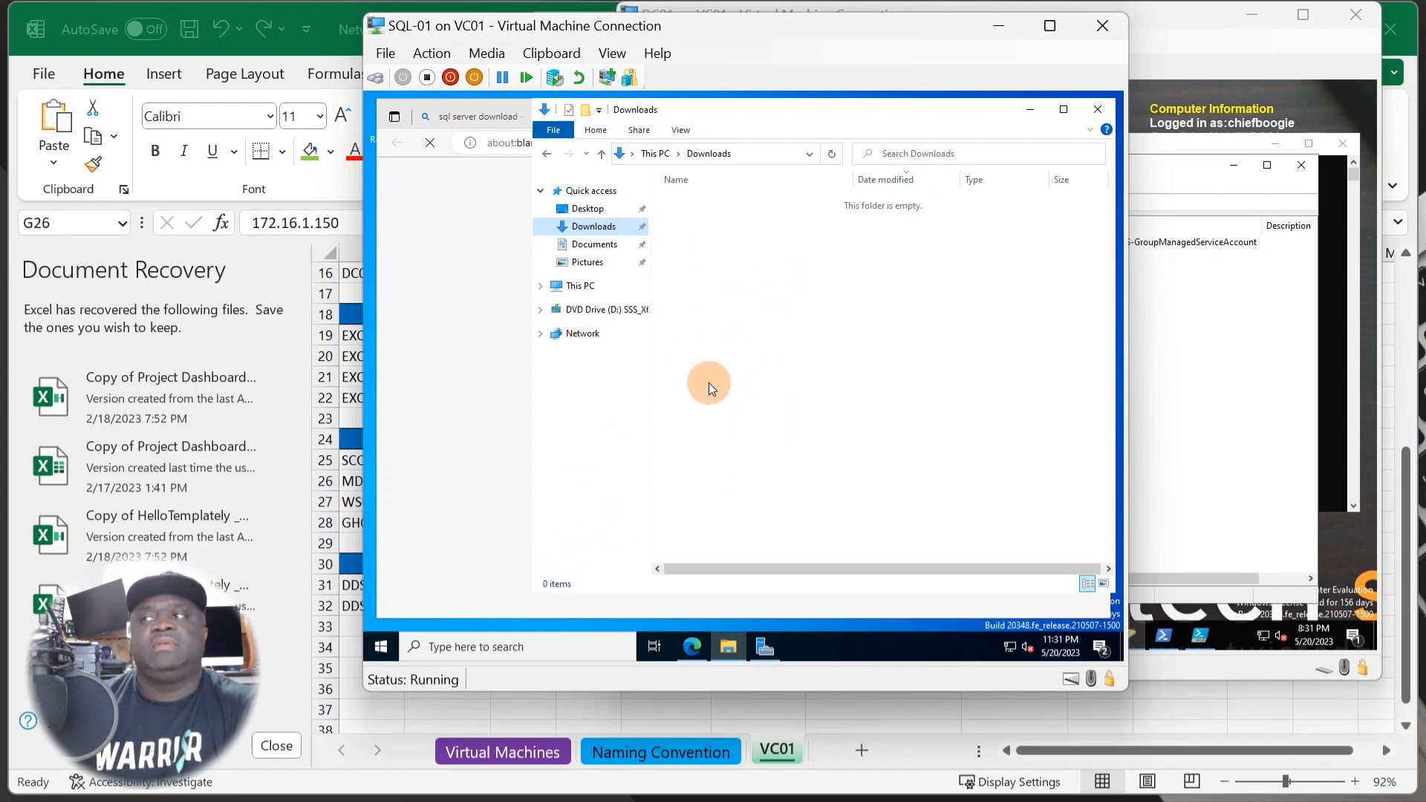
left_click(462, 457)
left_click(857, 118)
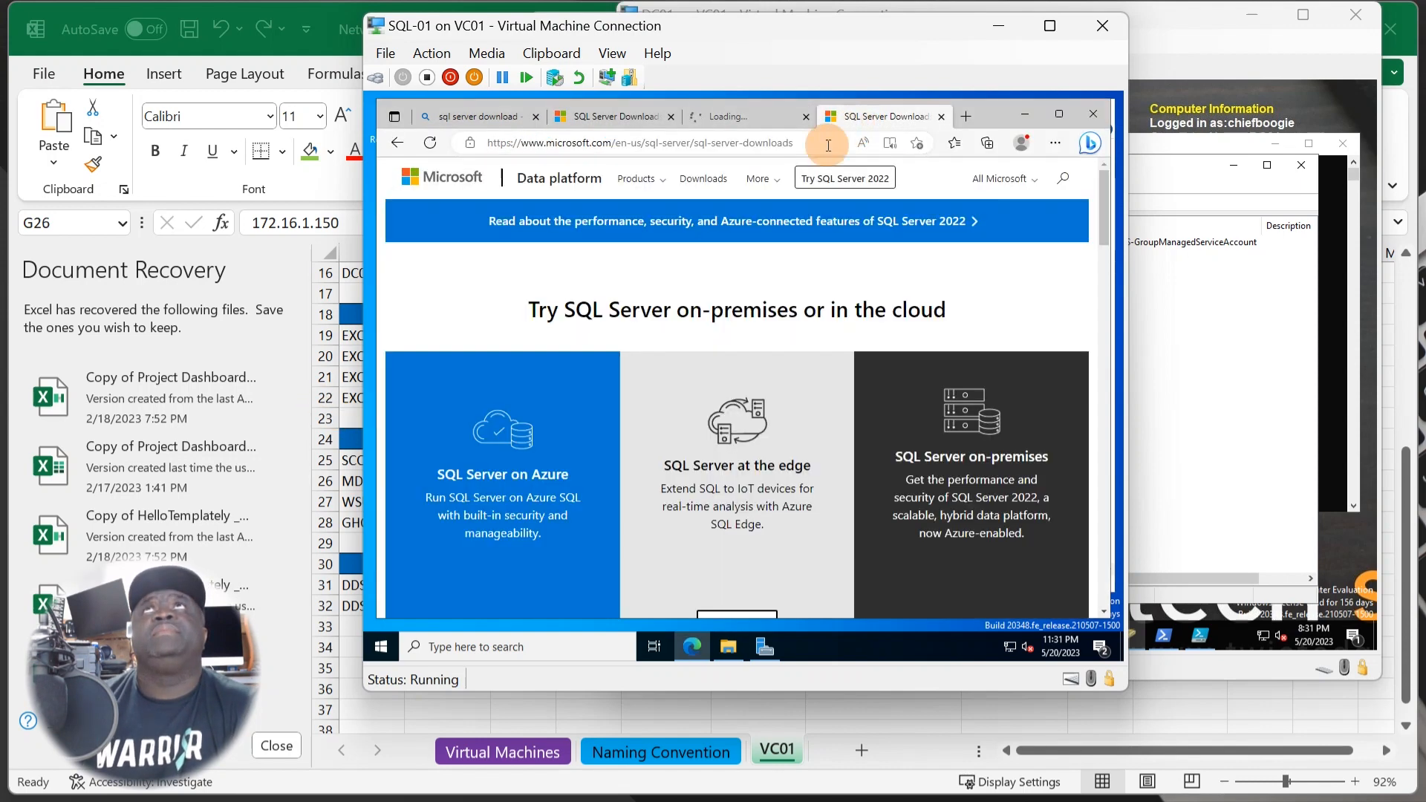
left_click(723, 118)
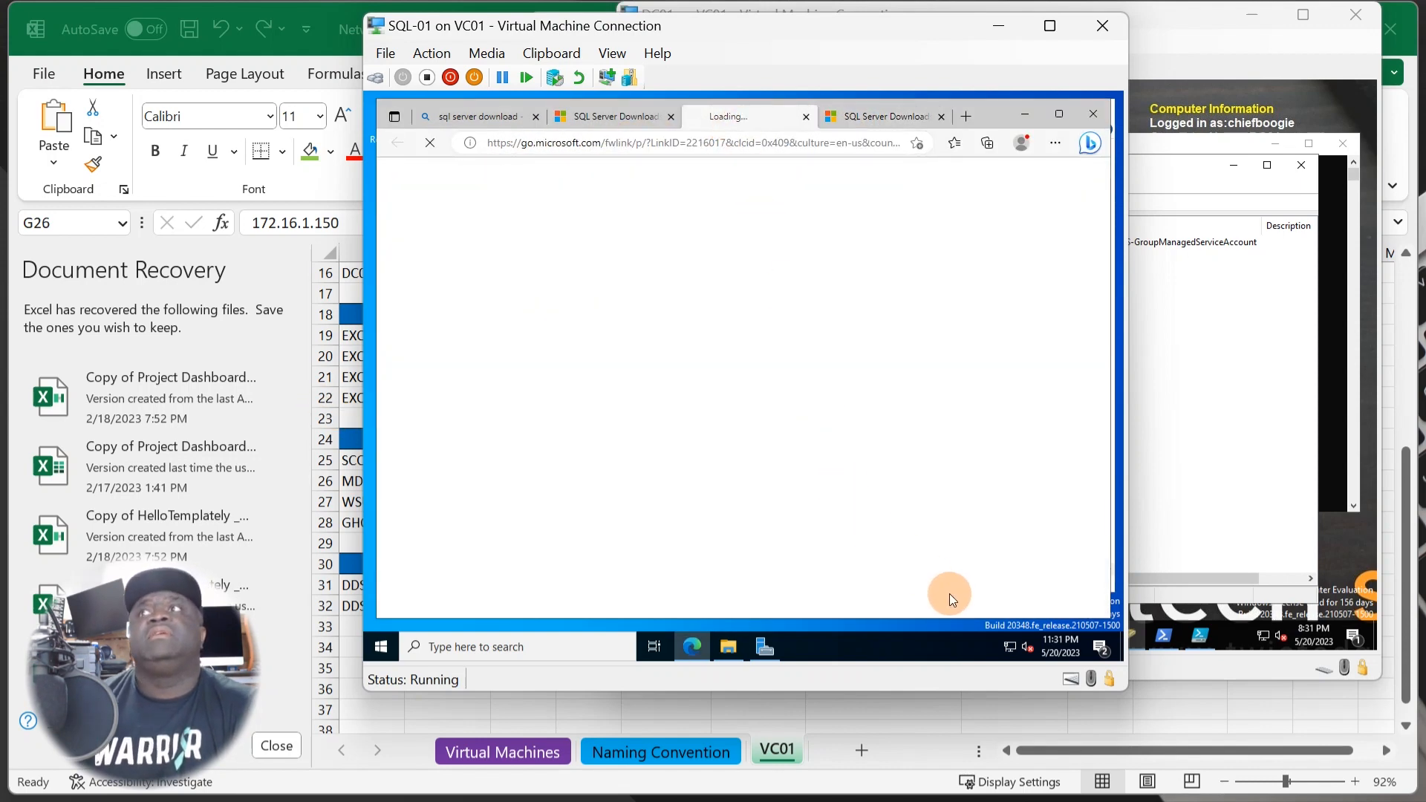
left_click(620, 119)
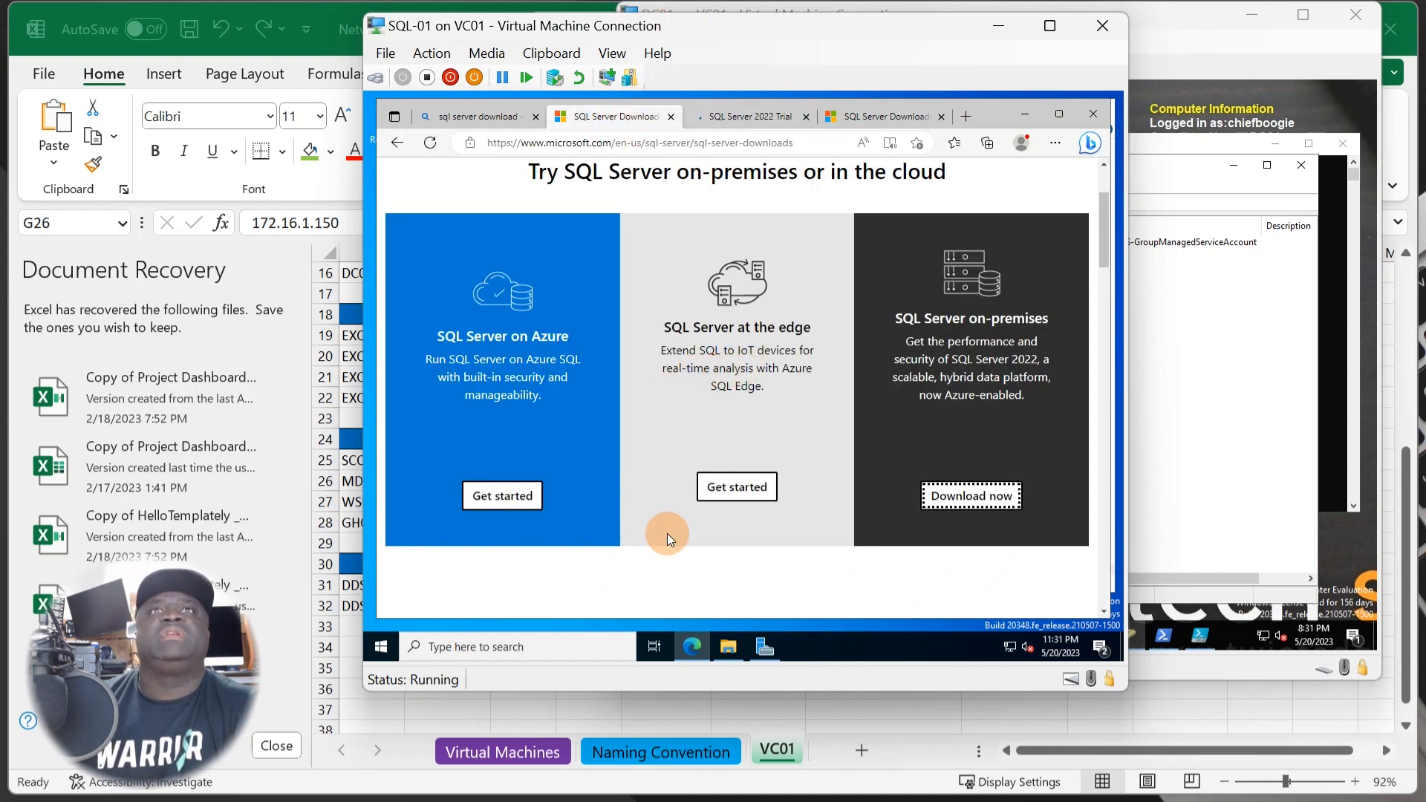
left_click(772, 115)
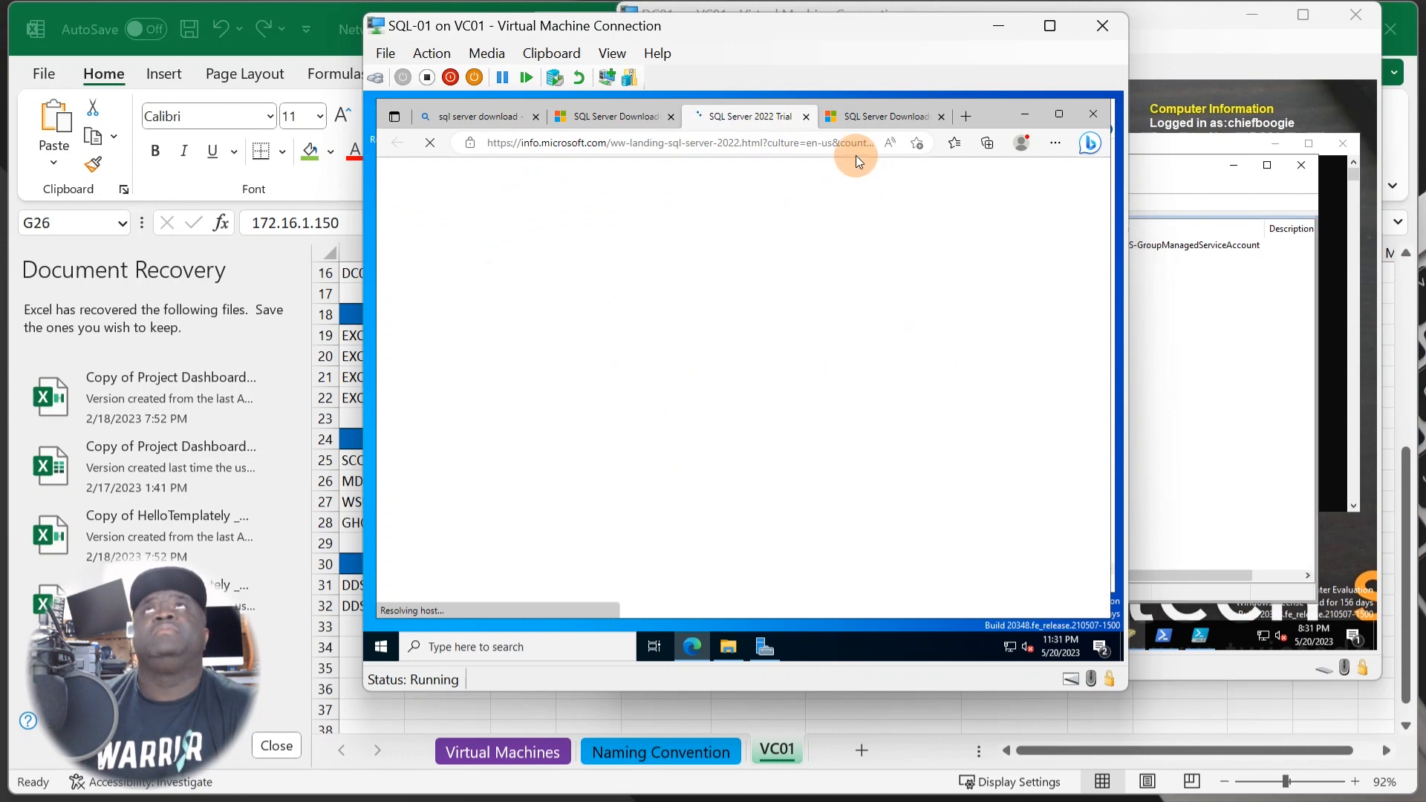
- Refresh the Downloads folder in File Explorer, which is still empty
left_click(728, 646)
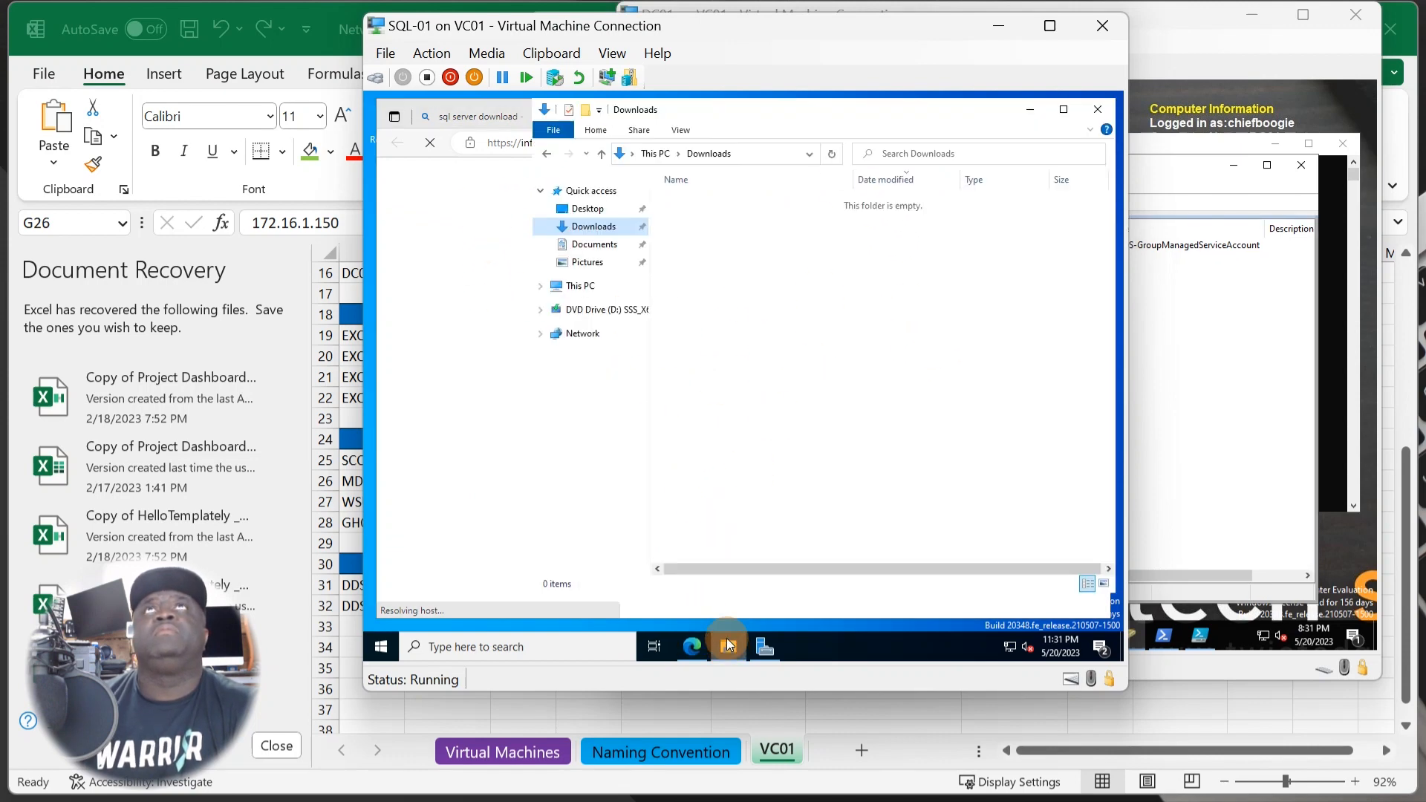
right_click(757, 297)
left_click(814, 362)
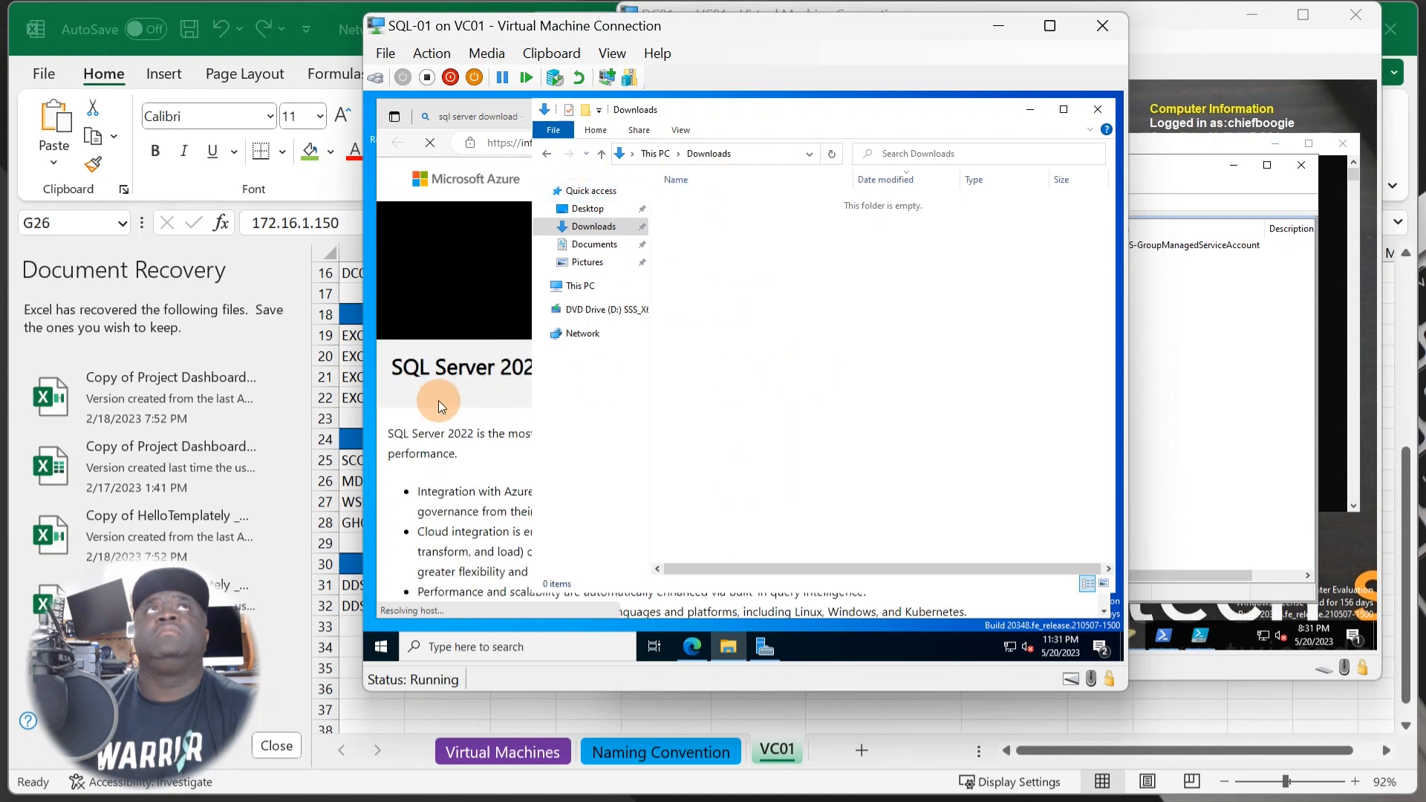
- Scroll through the SQL Server 2022 trial registration form in Edge
left_click(439, 407)
scroll(635, 474, "down", 15)
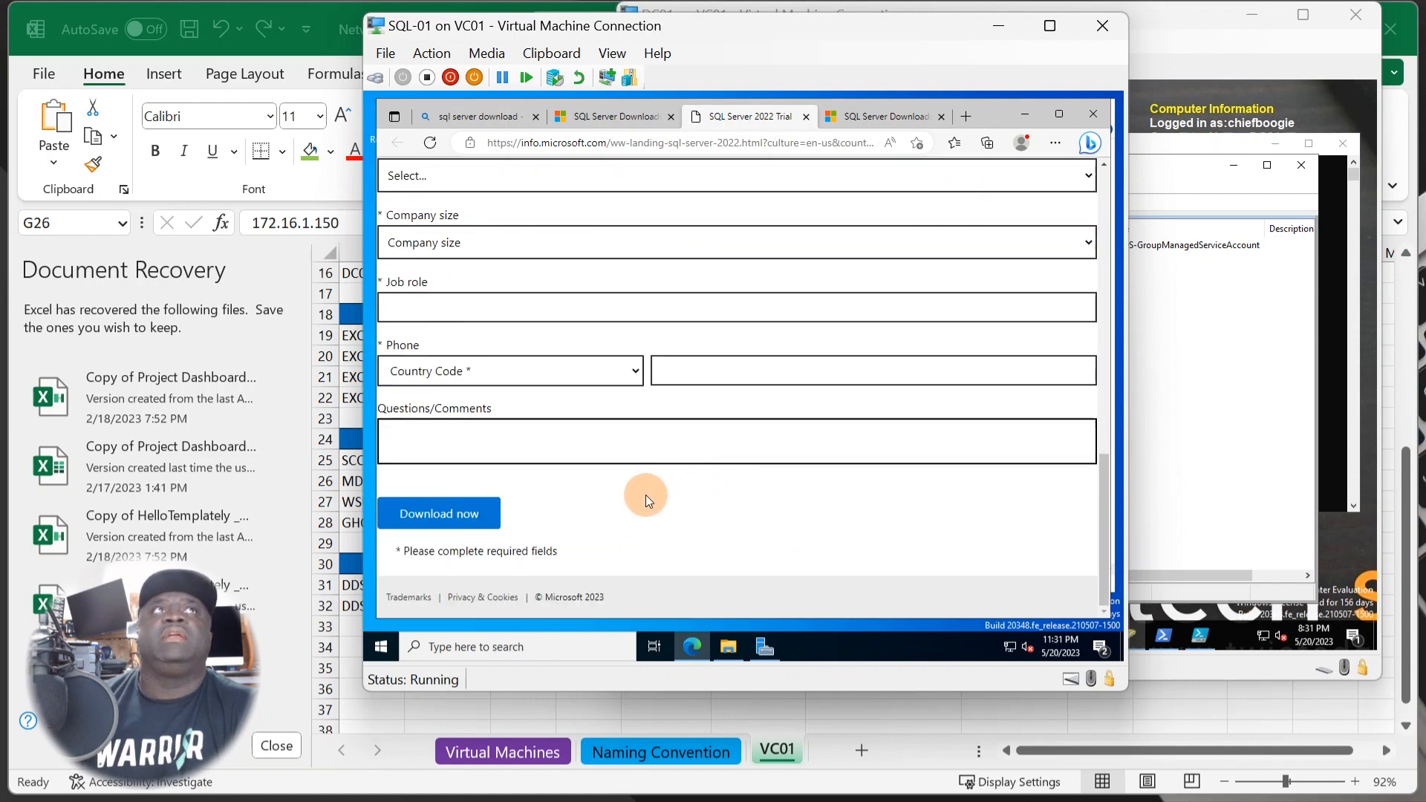
scroll(543, 527, "up", 15)
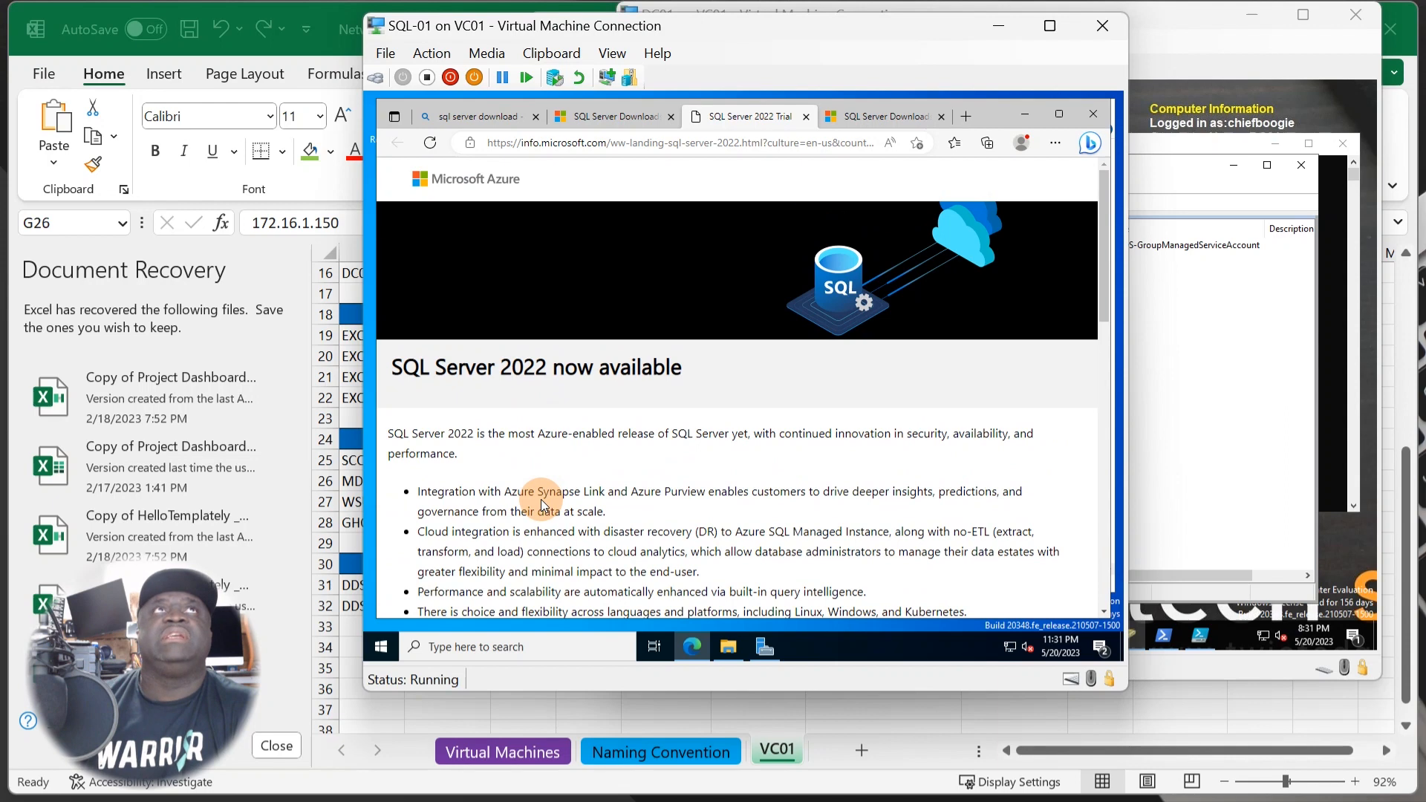
scroll(543, 505, "down", 8)
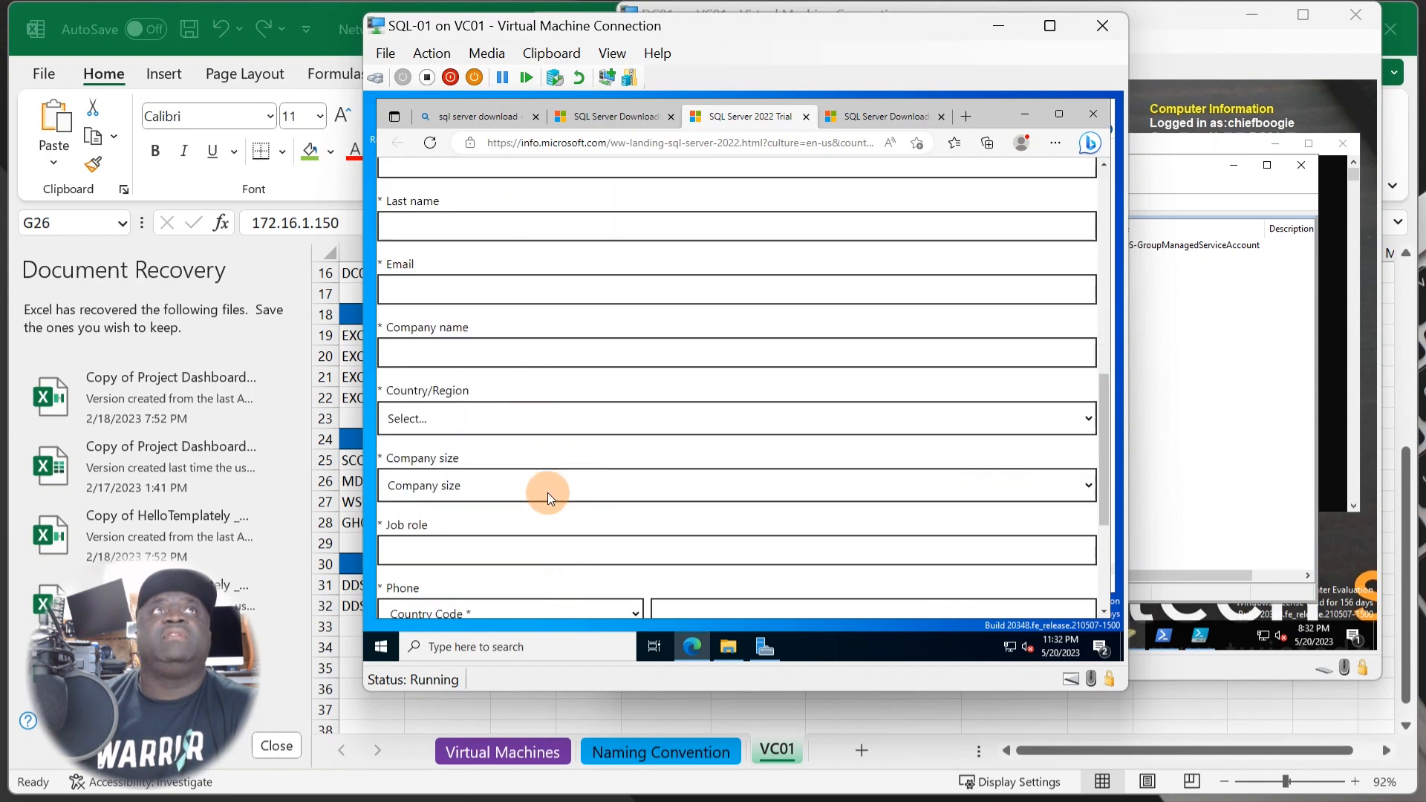
scroll(546, 493, "down", 3)
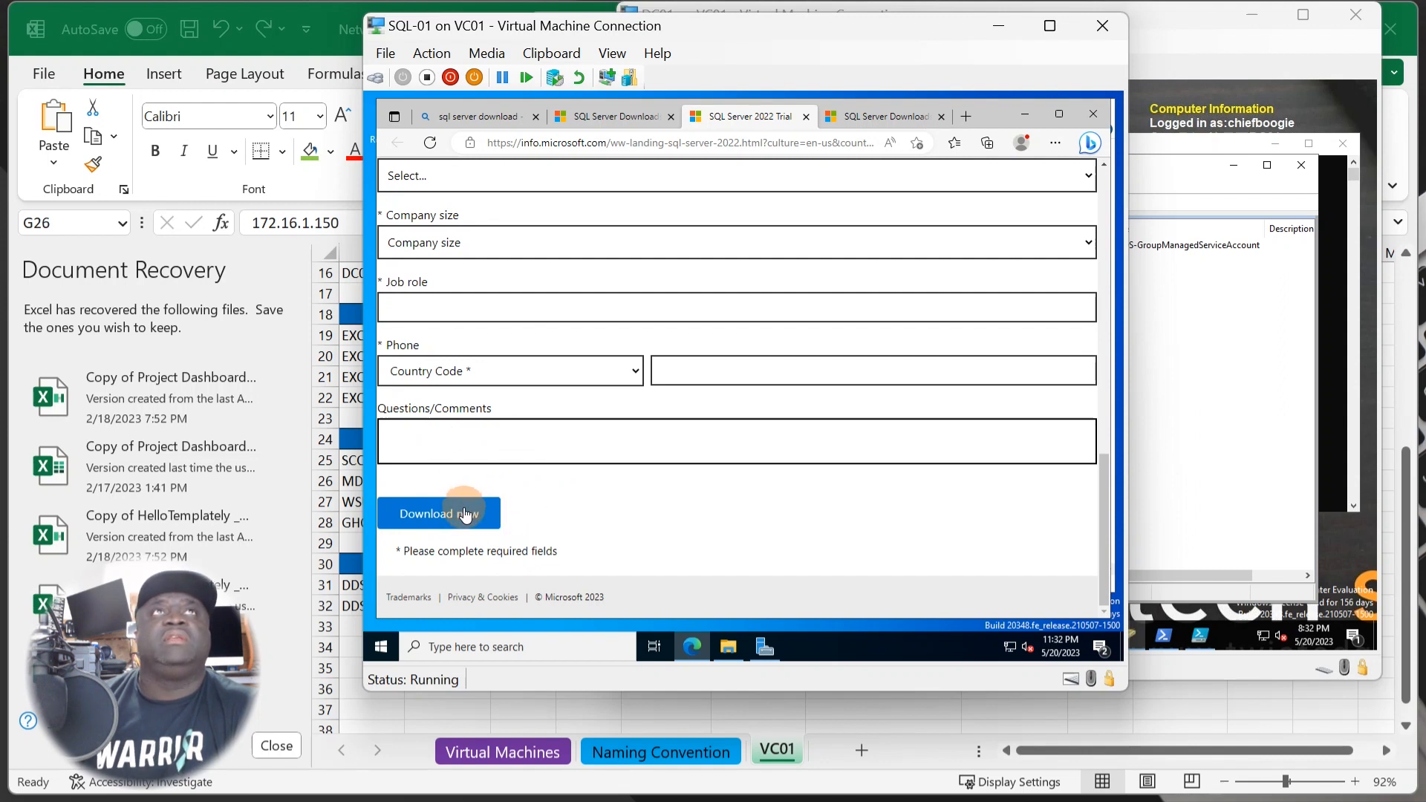
scroll(466, 512, "up", 10)
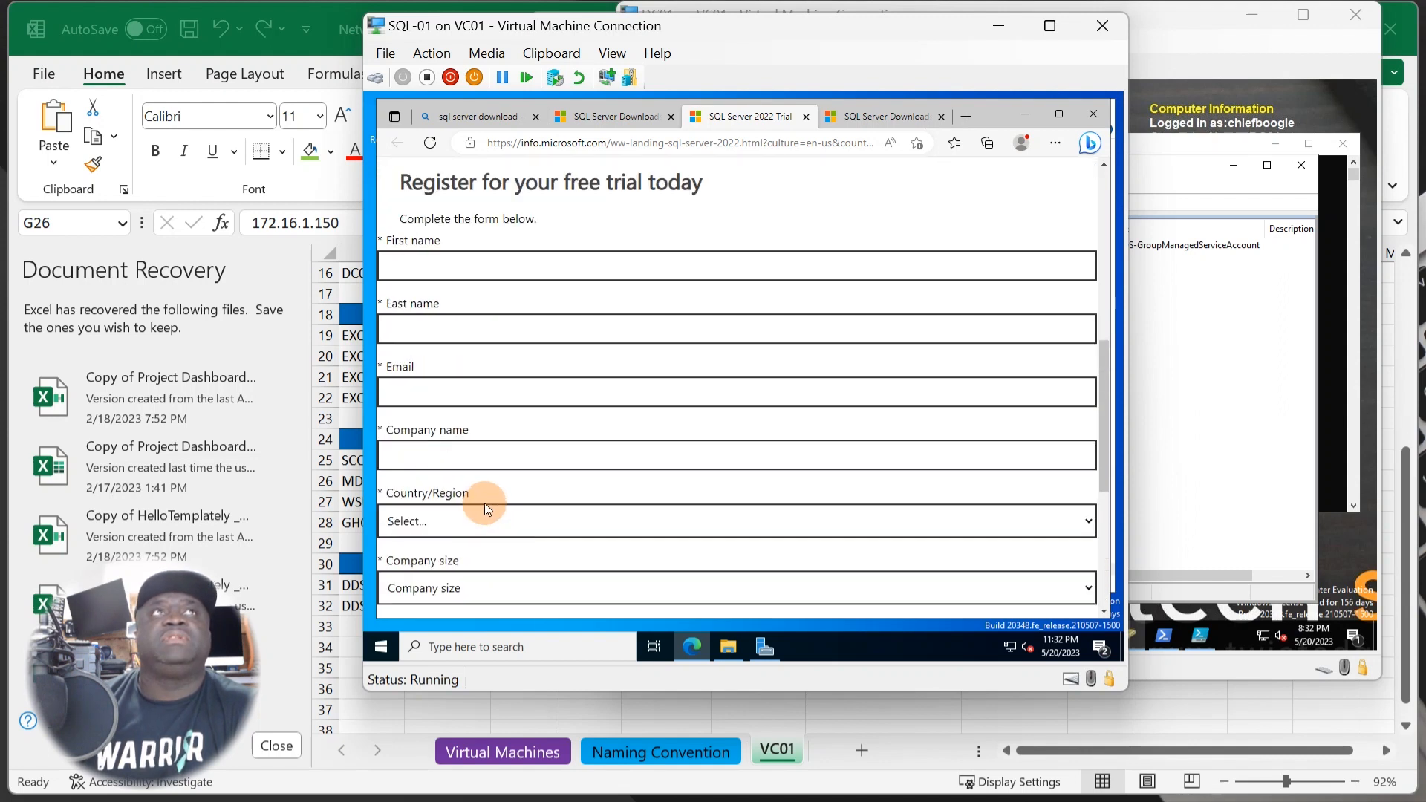
scroll(492, 496, "up", 3)
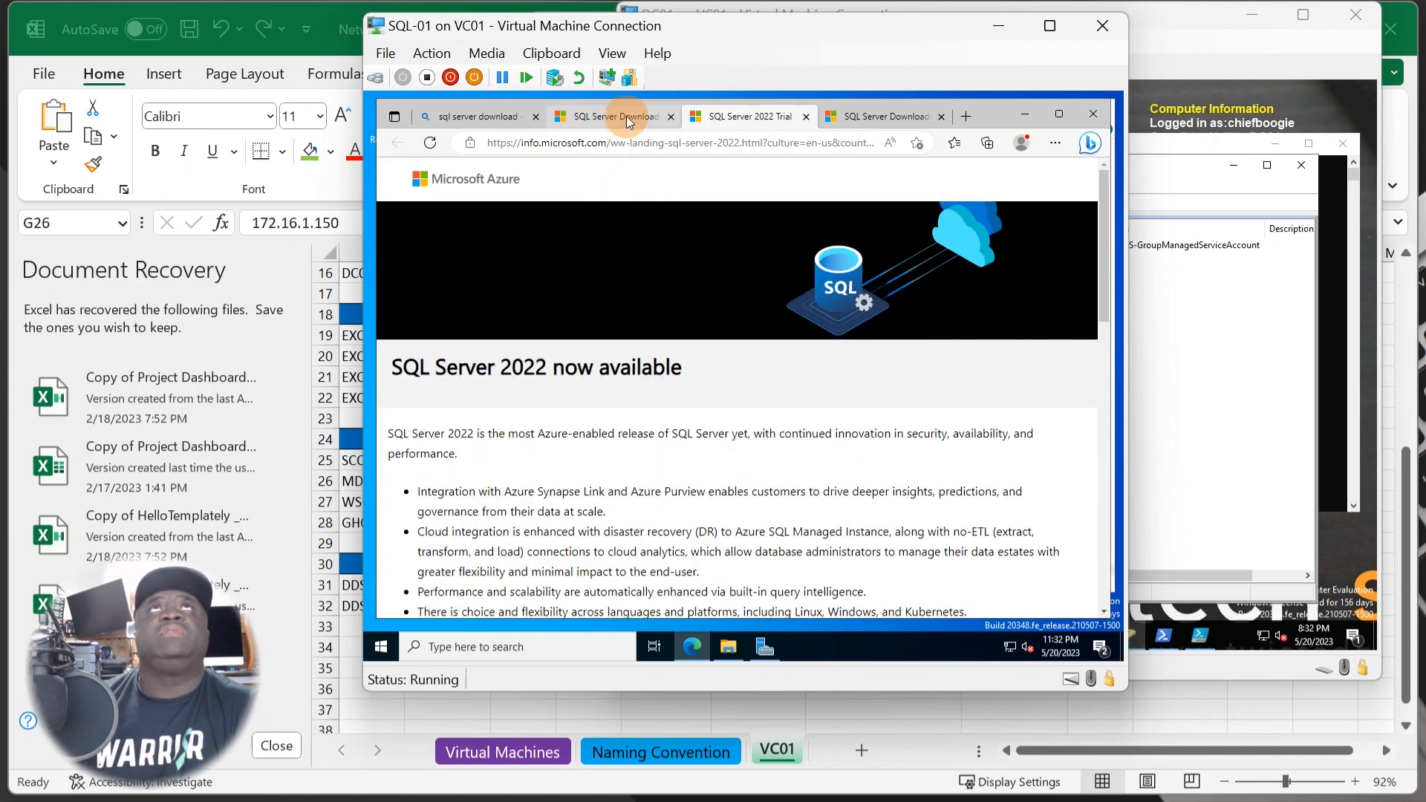
- Return to the SQL Server Downloads tab, then bring the empty Downloads folder forward
left_click(626, 116)
left_click(866, 116)
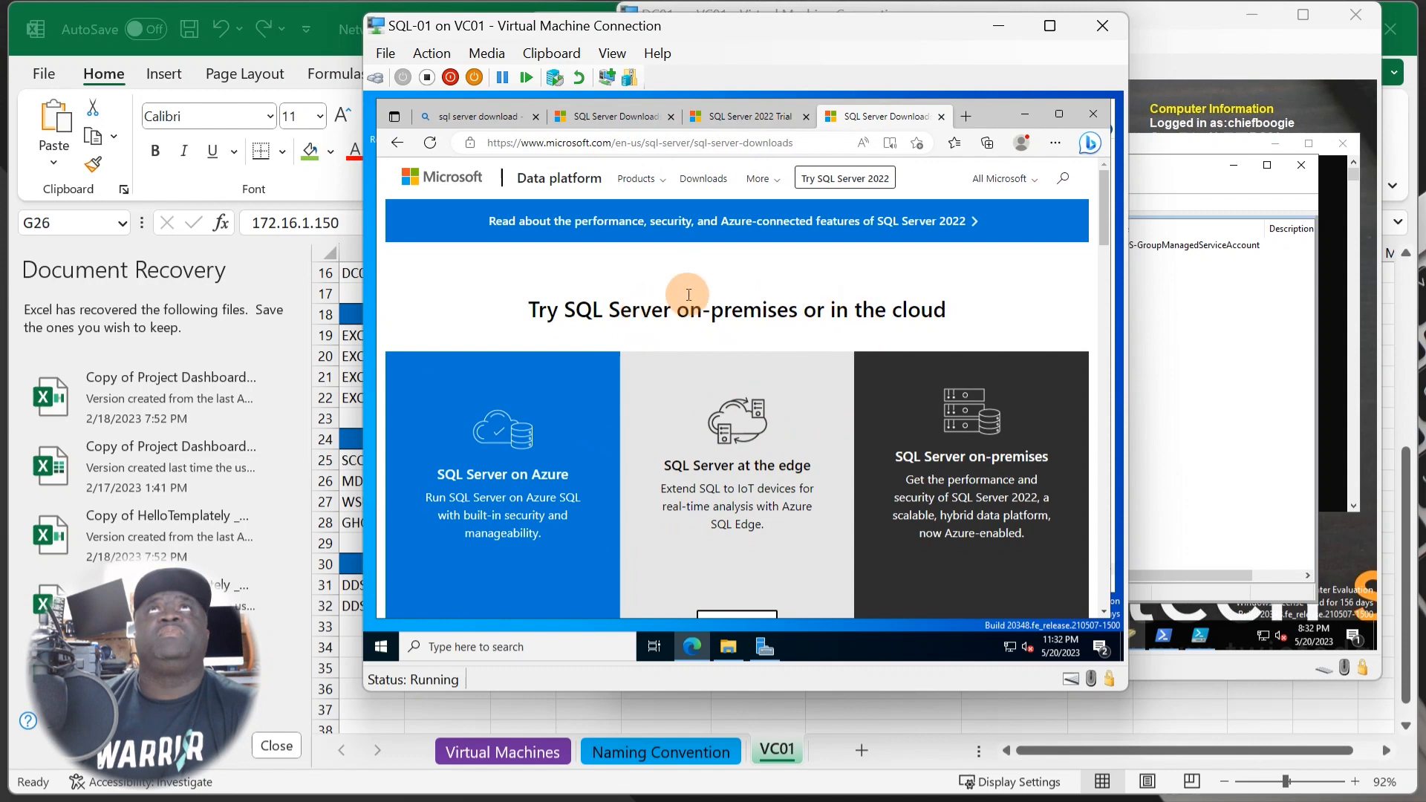
left_click(631, 117)
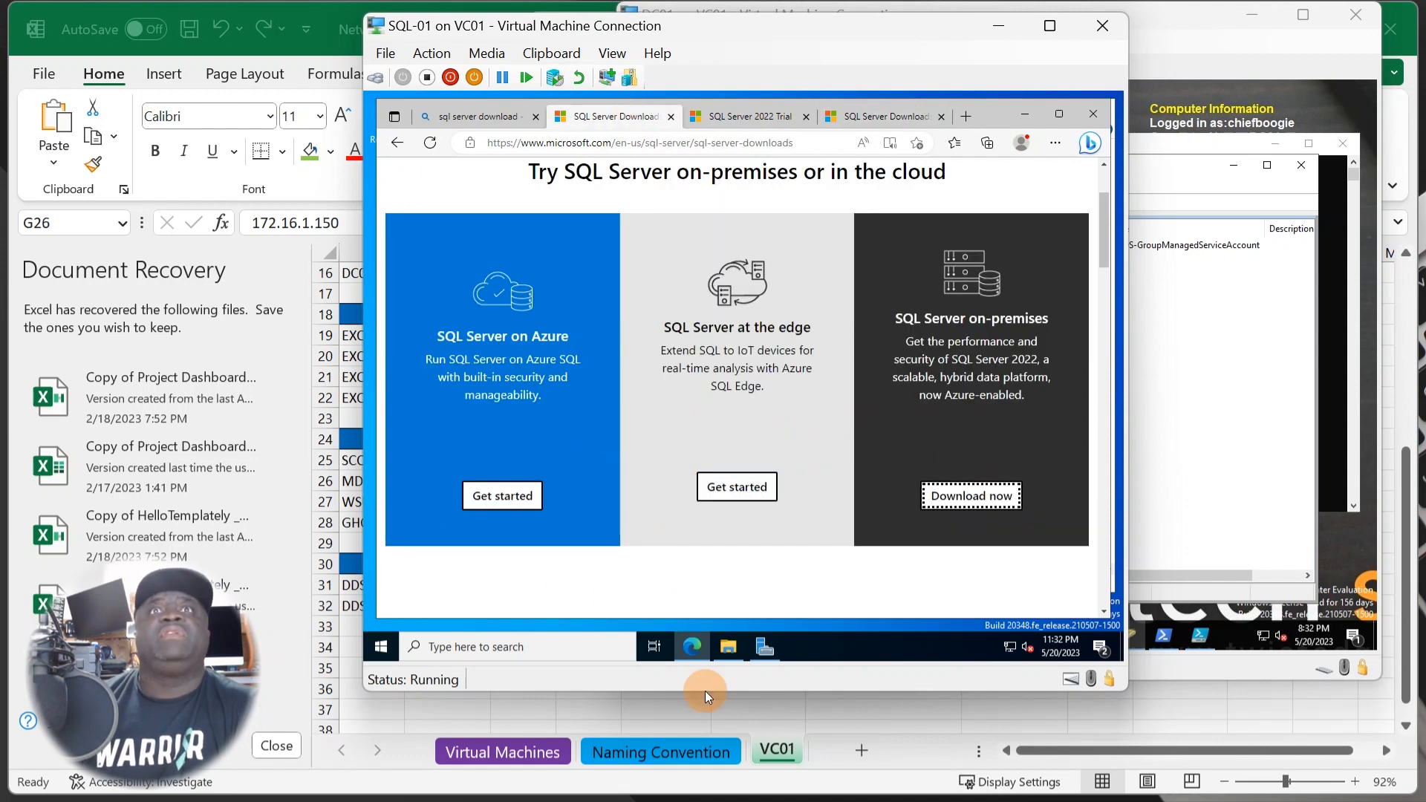
left_click(727, 646)
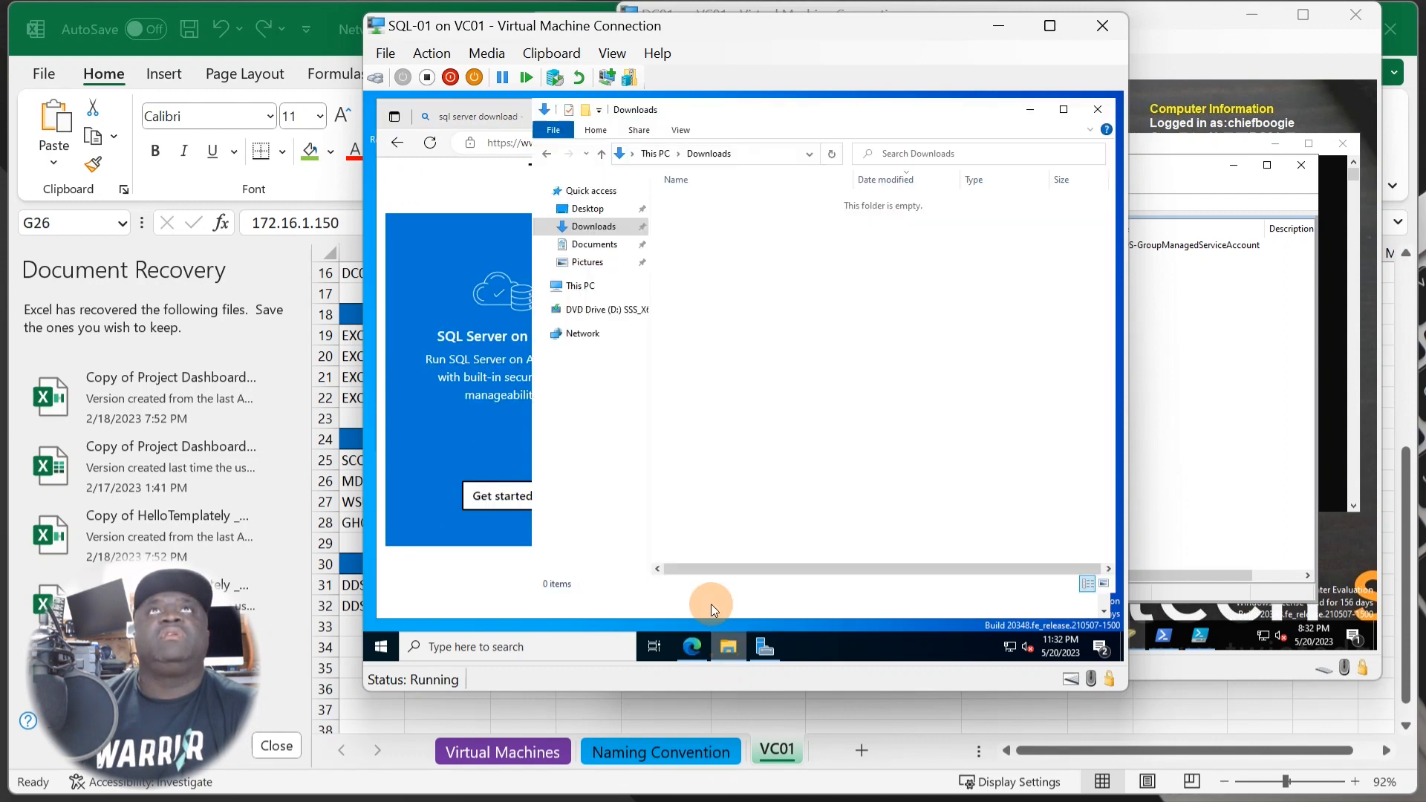
- Browse to Public Share (P:)\Admin and create a new folder named Software
left_click(590, 288)
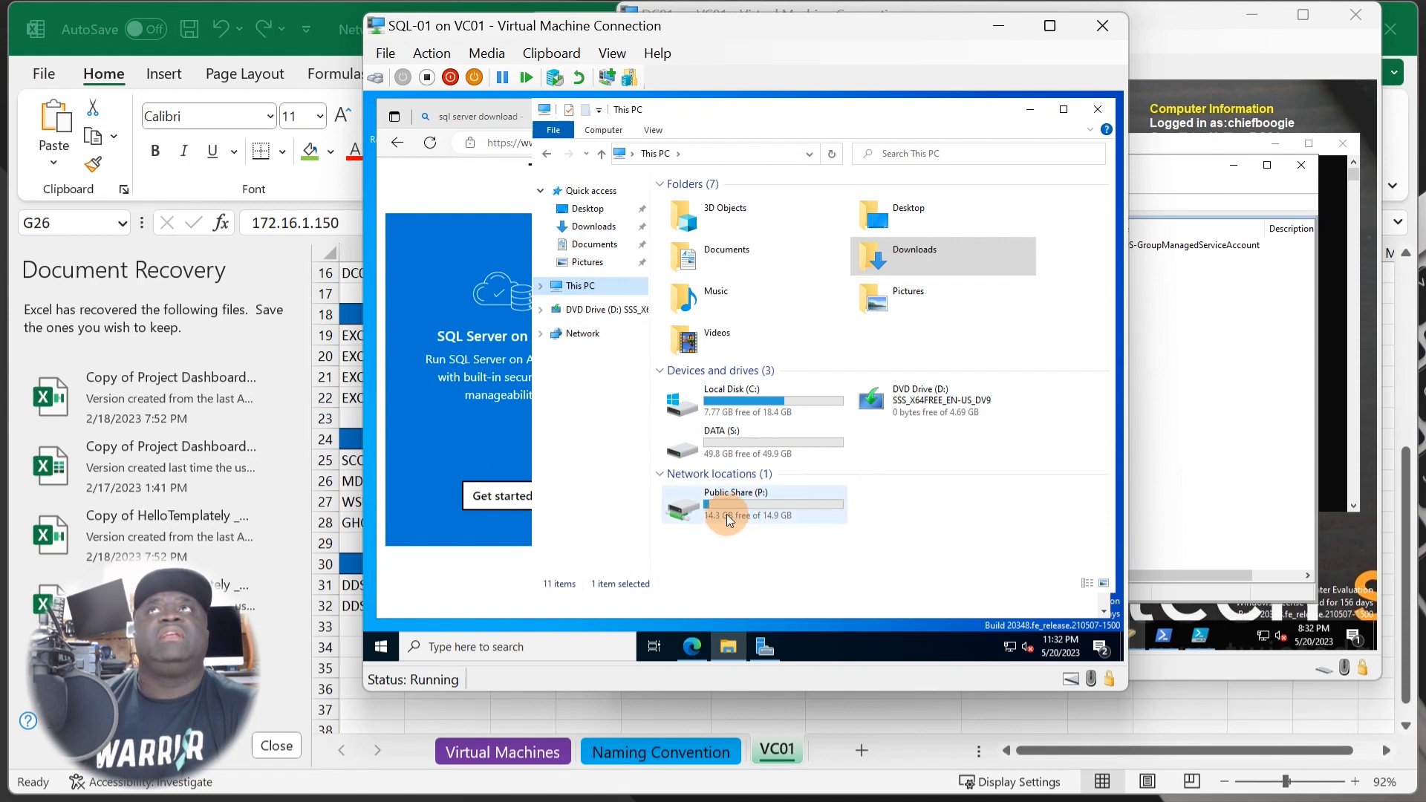
double_click(767, 516)
double_click(692, 198)
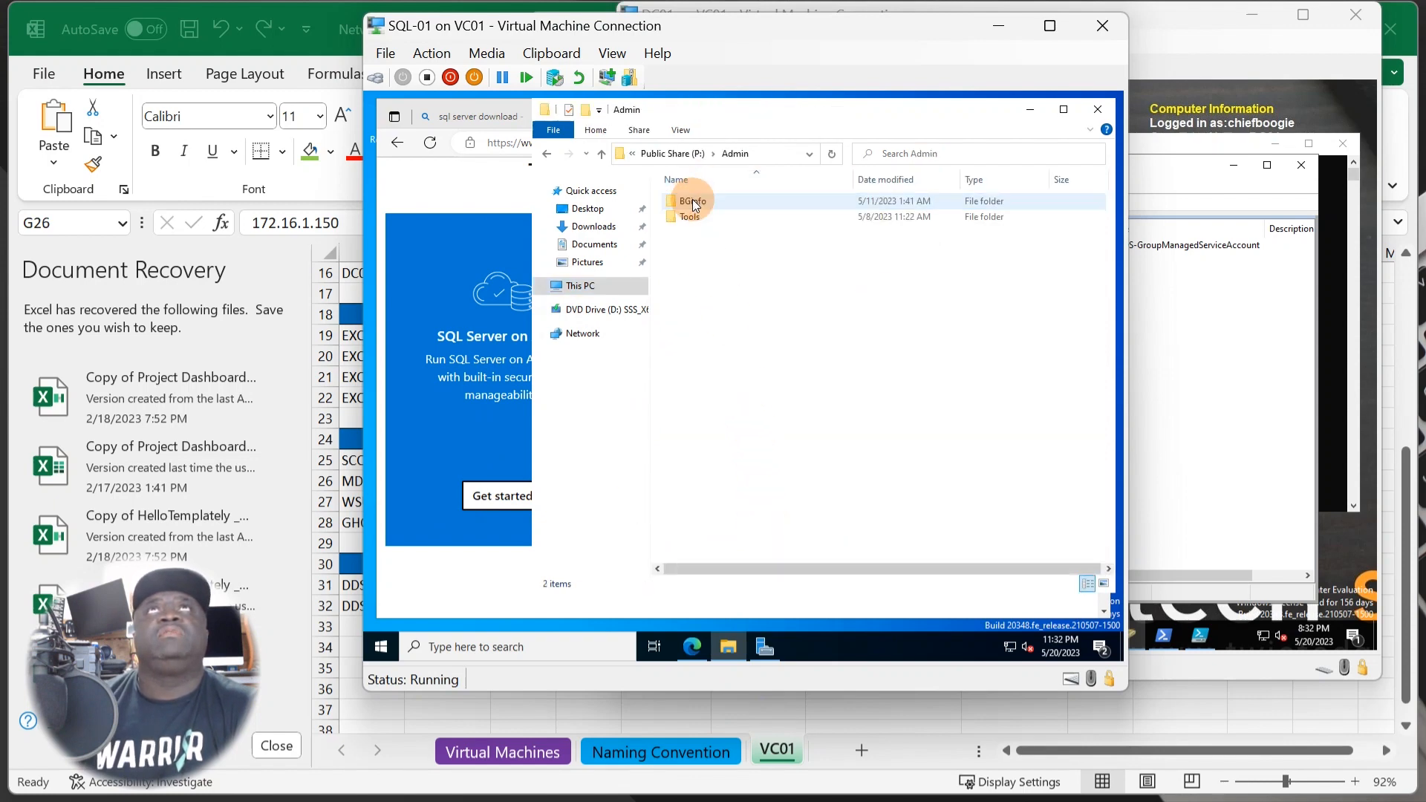
right_click(687, 239)
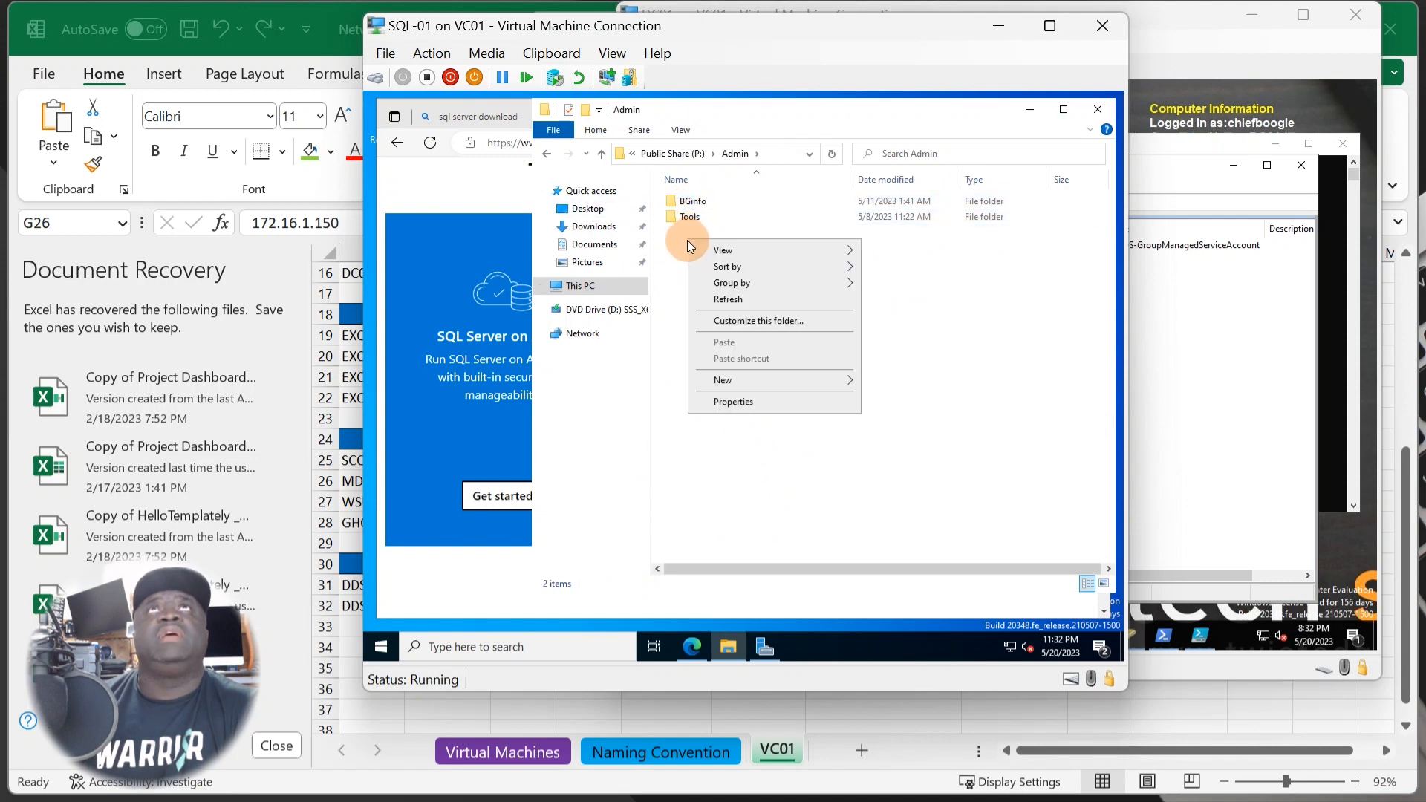
mouse_move(819, 380)
left_click(895, 385)
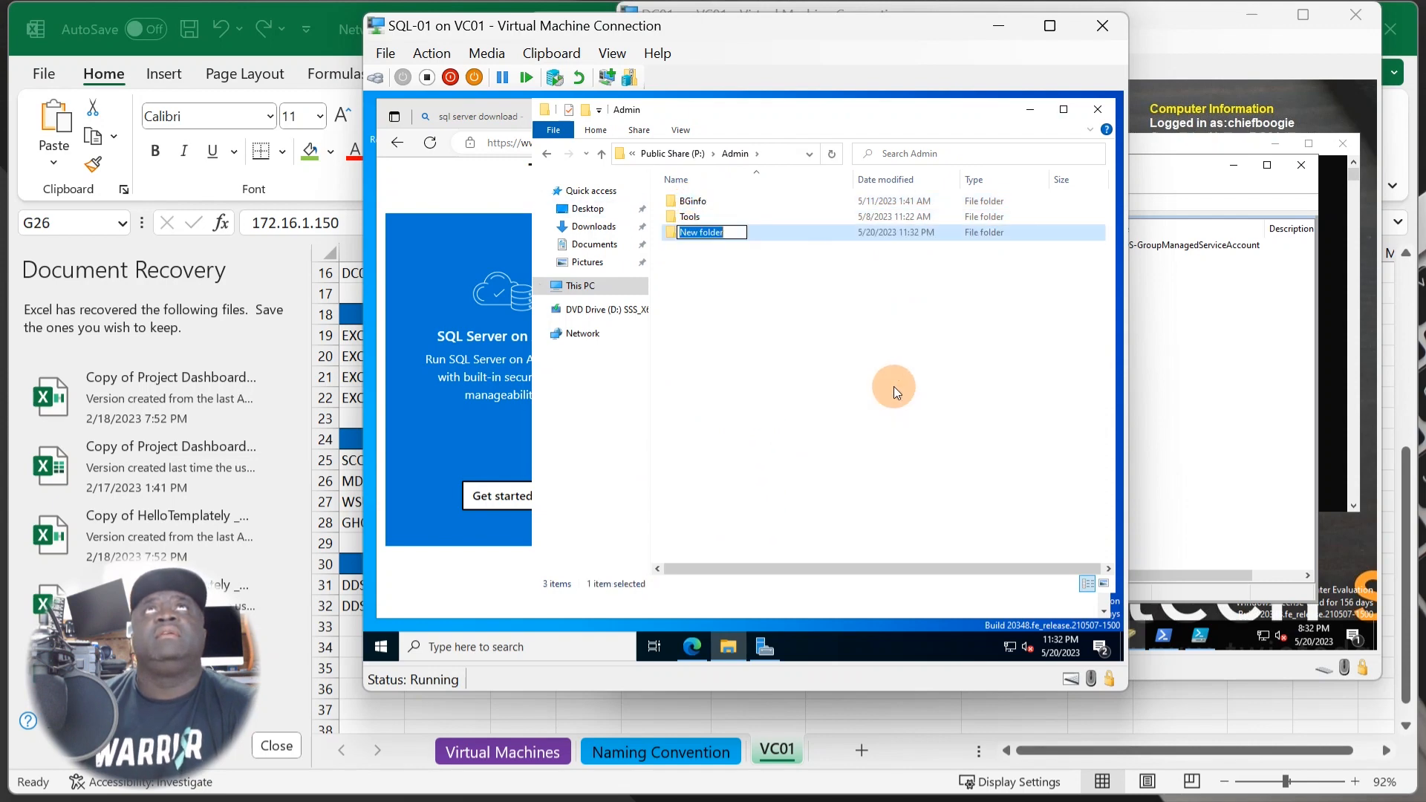
type("Software")
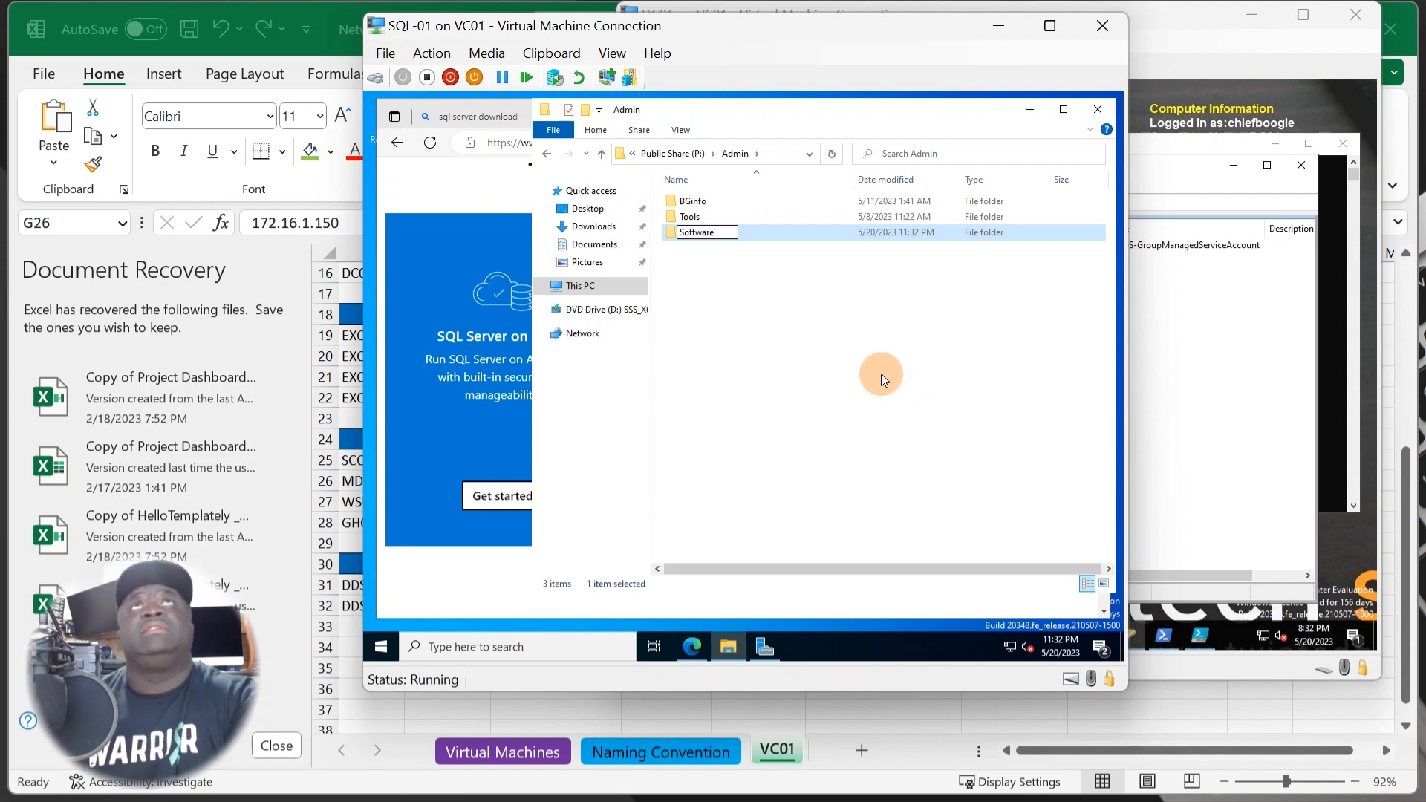
left_click(882, 379)
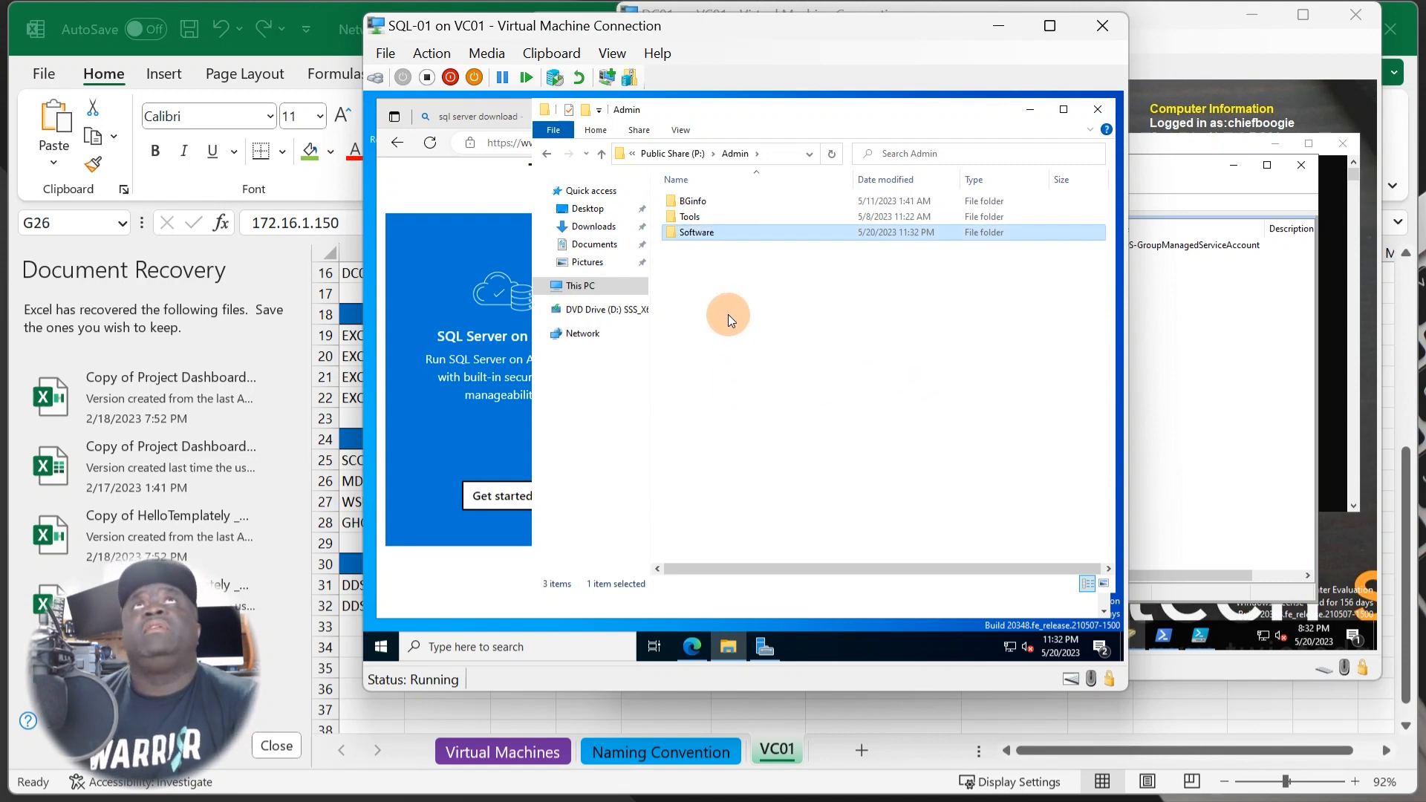
- Open the new Software folder and shift its window slightly left
double_click(702, 239)
left_click_drag(720, 119, 658, 128)
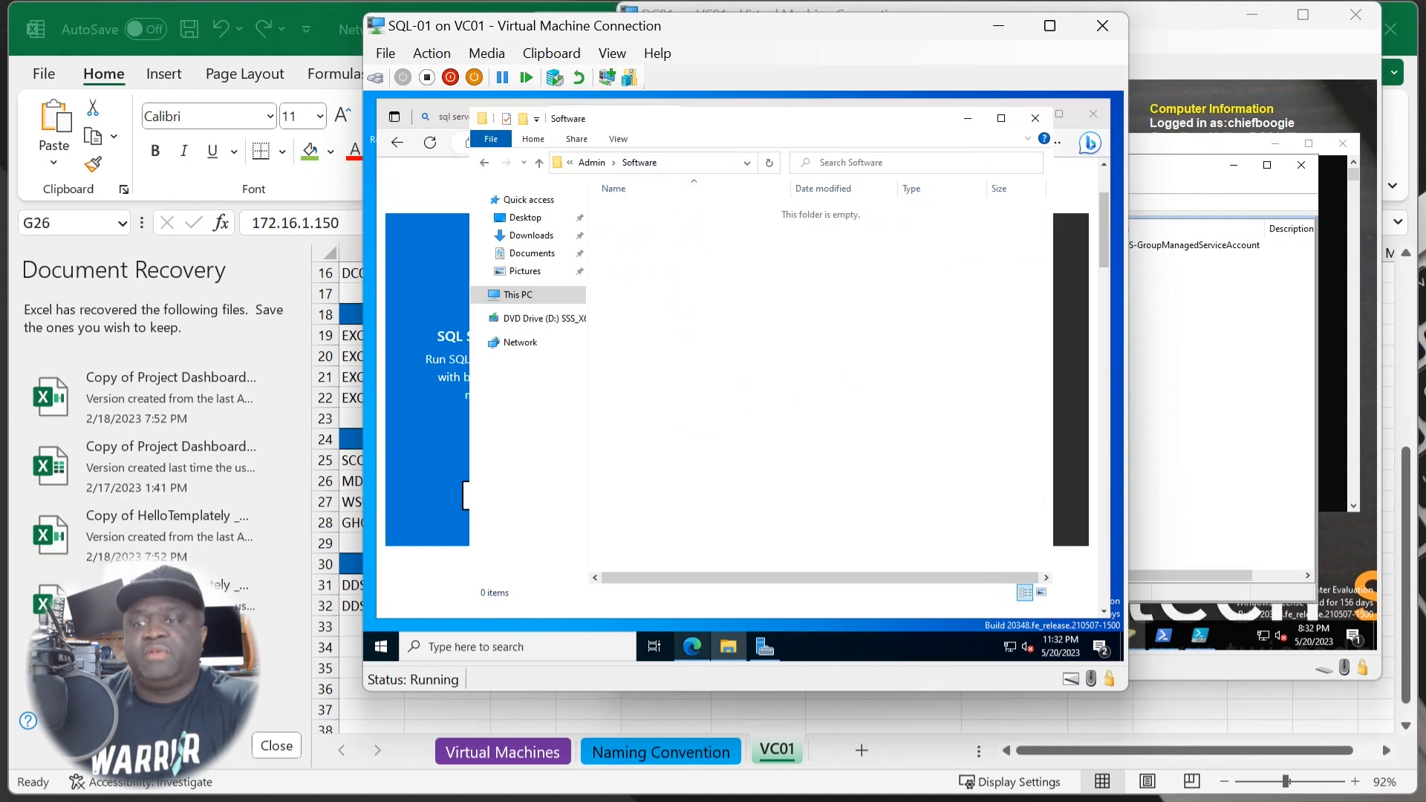
mouse_move(692, 646)
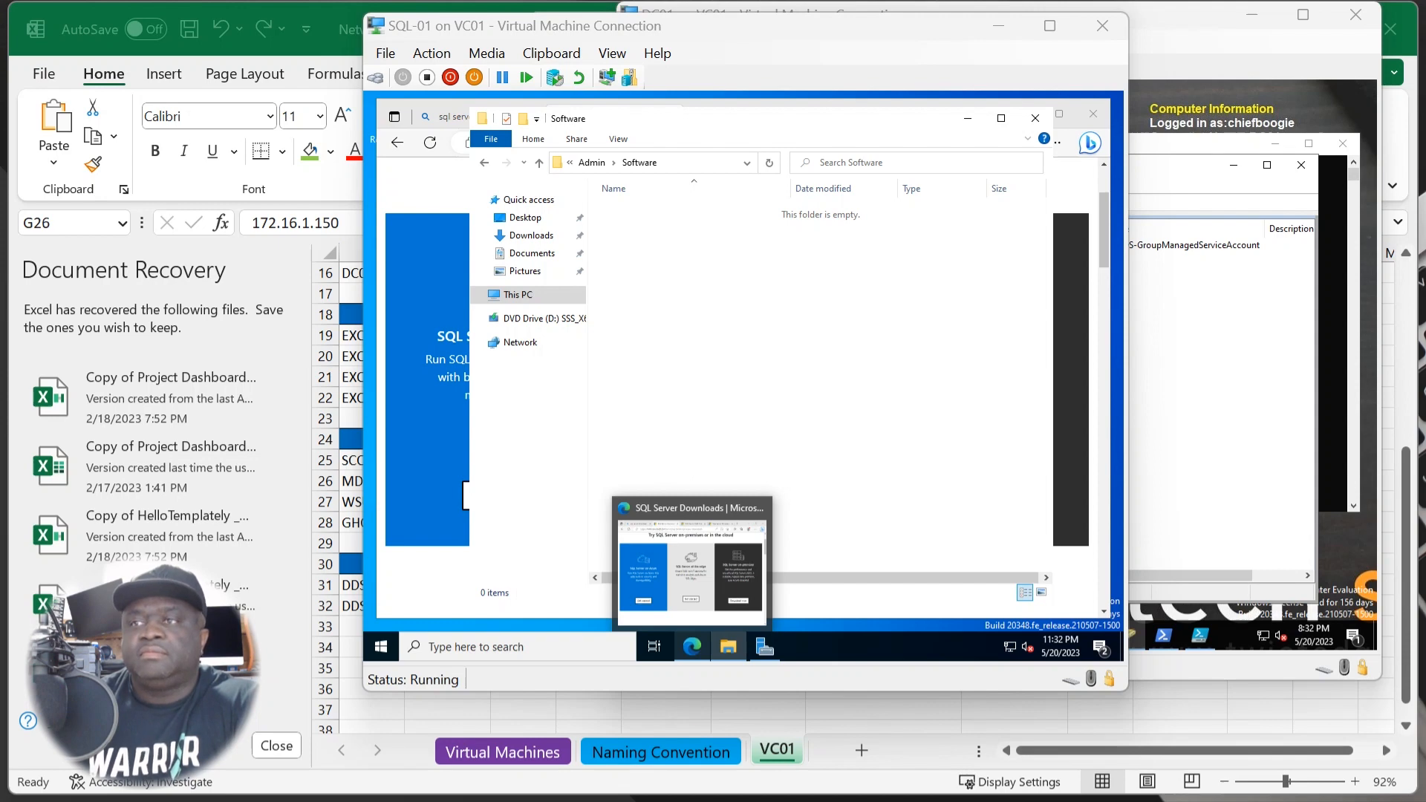
- Disconnect the Public Share network drive from the VM's This PC
left_click(518, 294)
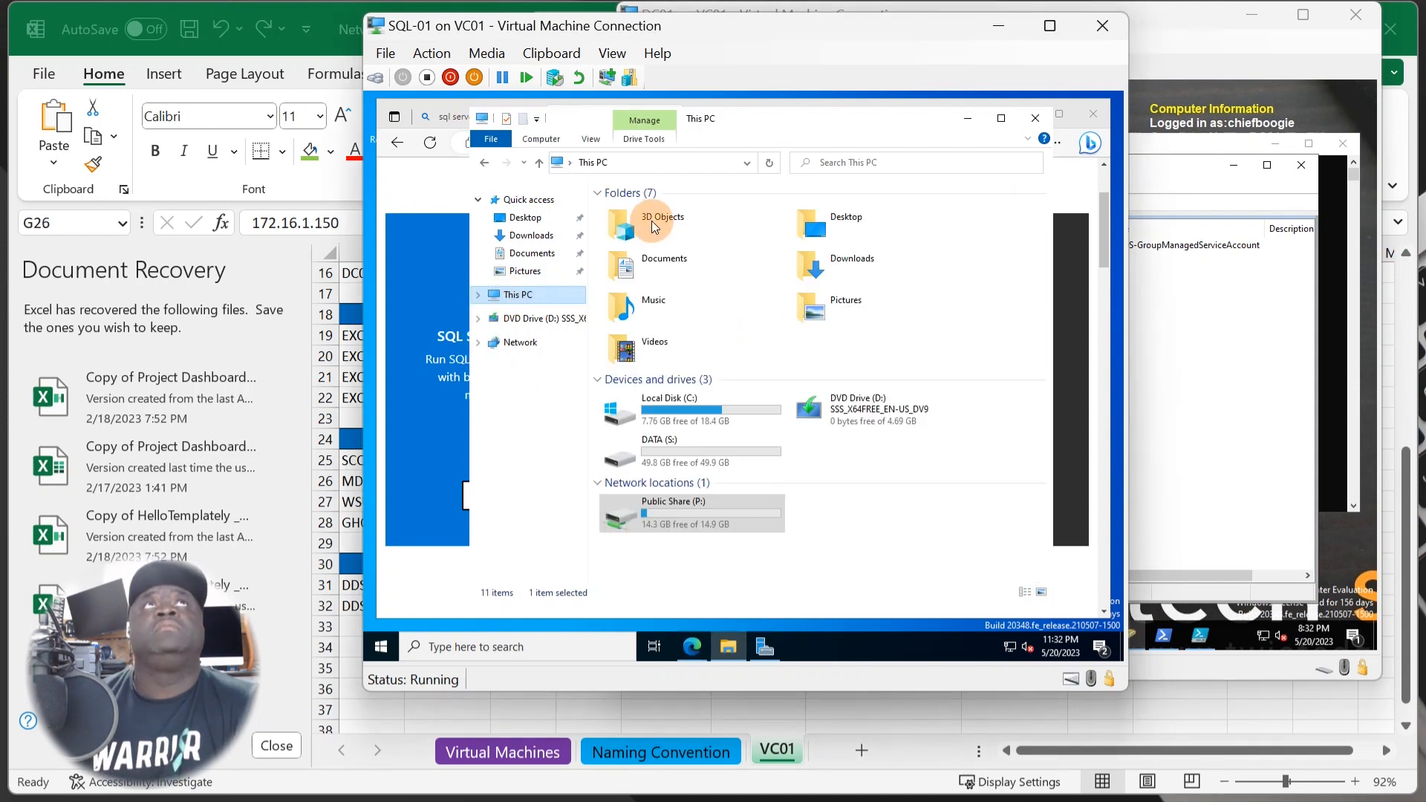
left_click(584, 146)
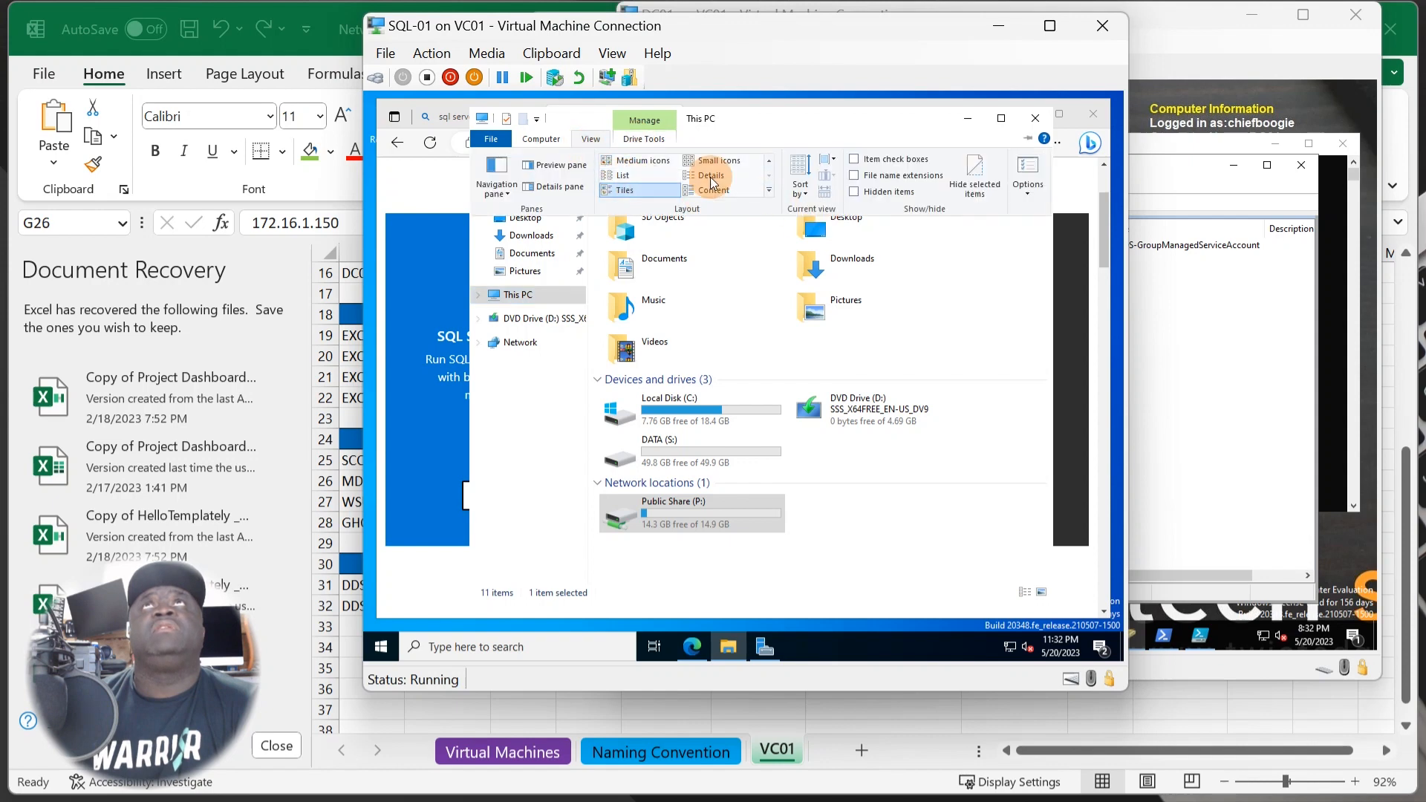
left_click(550, 143)
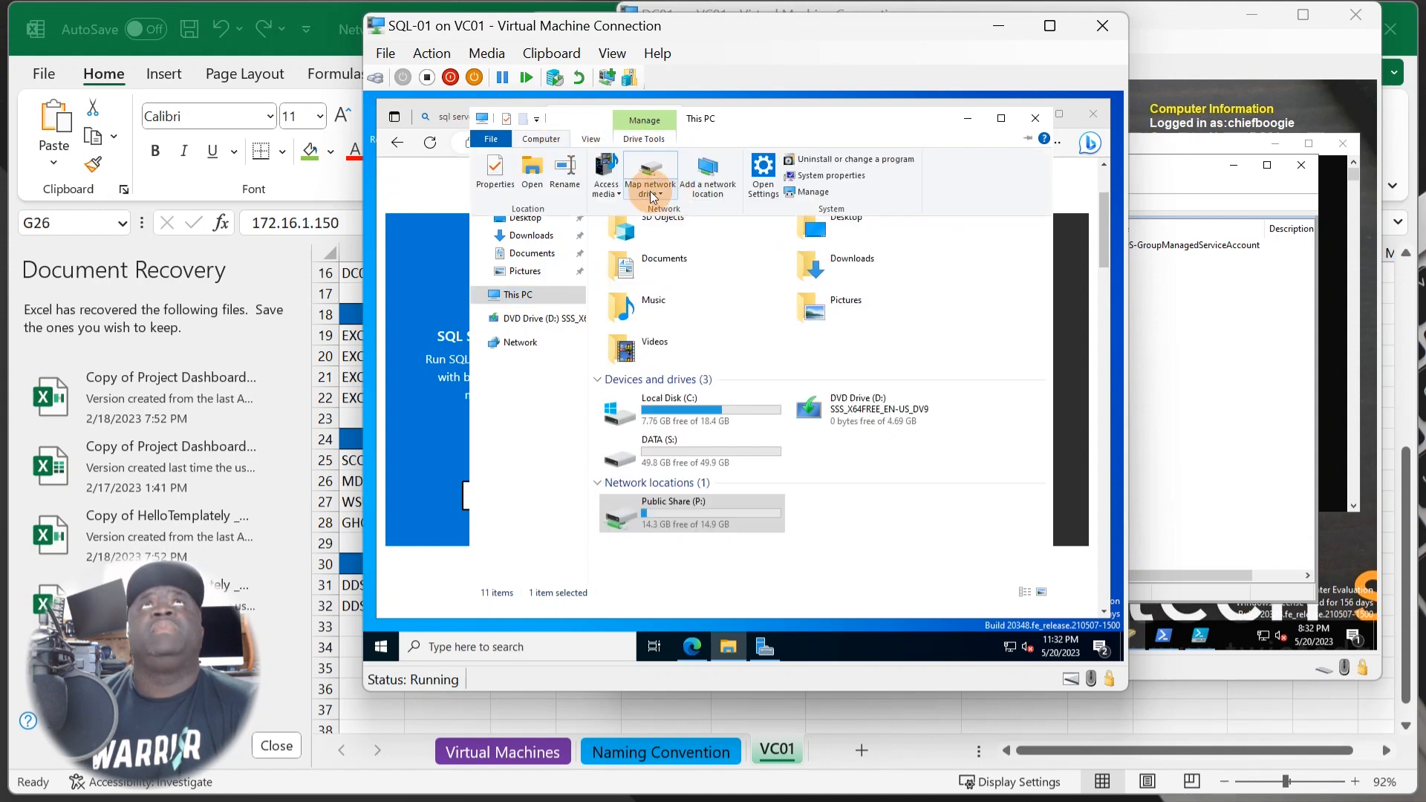
left_click(653, 195)
left_click(684, 218)
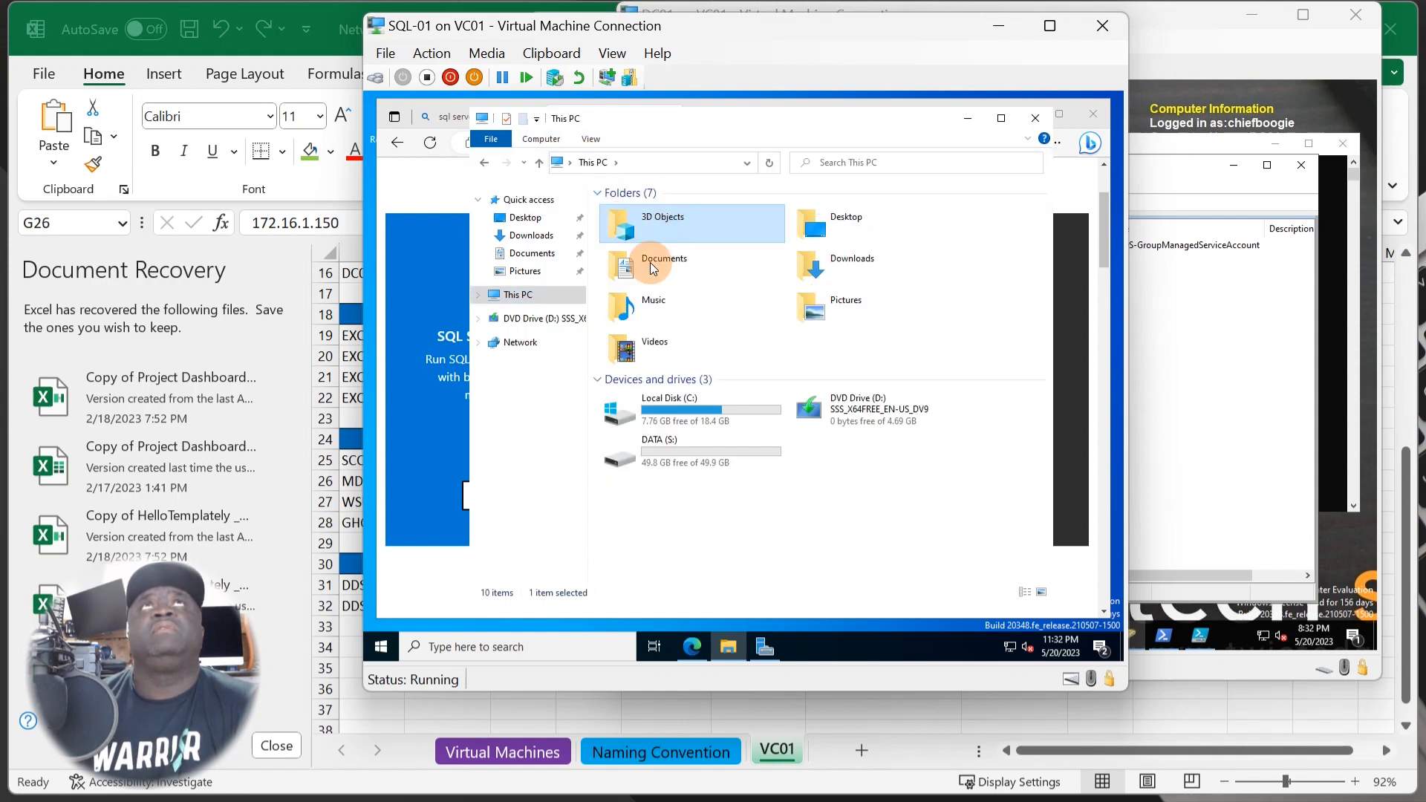
left_click(718, 514)
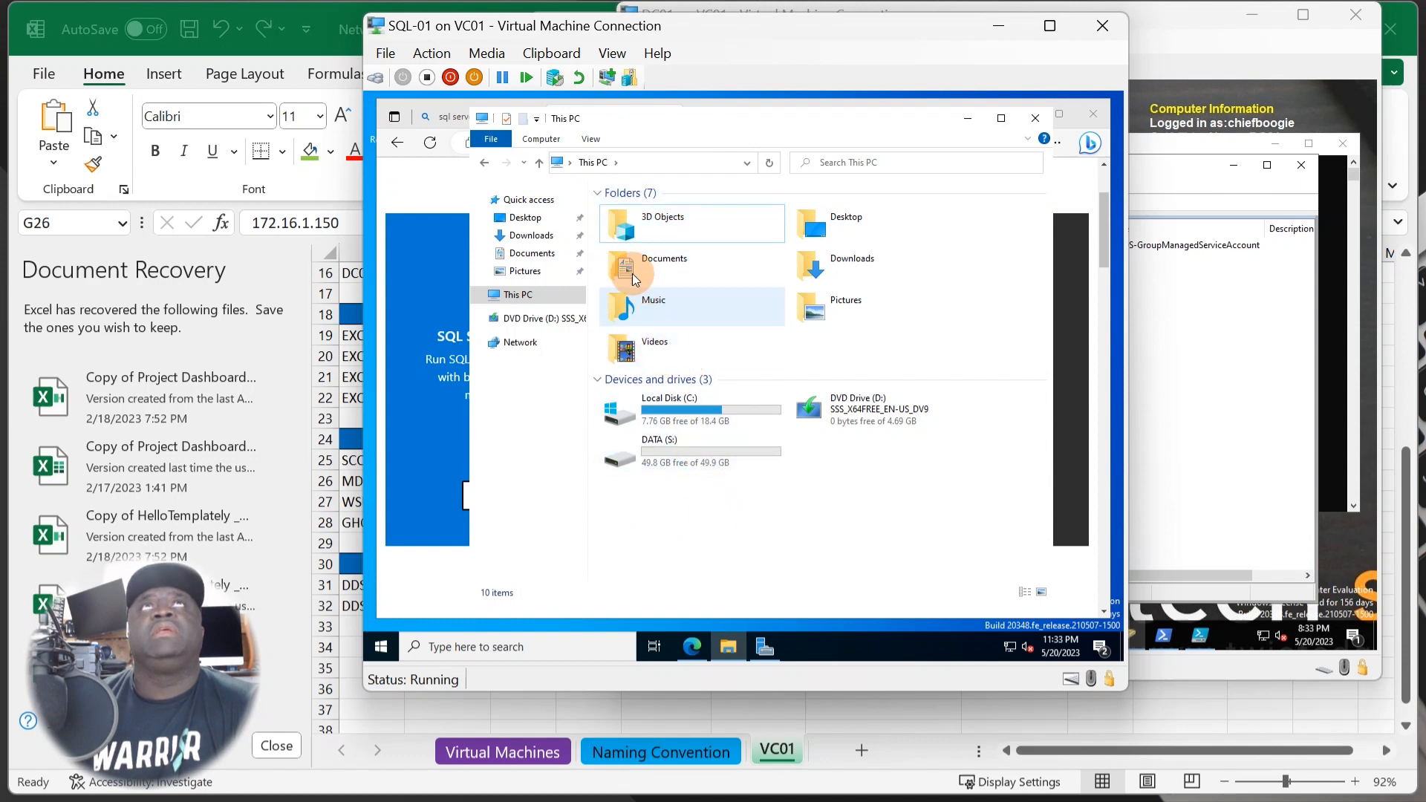
- Start mapping a network drive with a \\ folder path and look up server IPs in the Network CutSheet
left_click(541, 139)
left_click(644, 190)
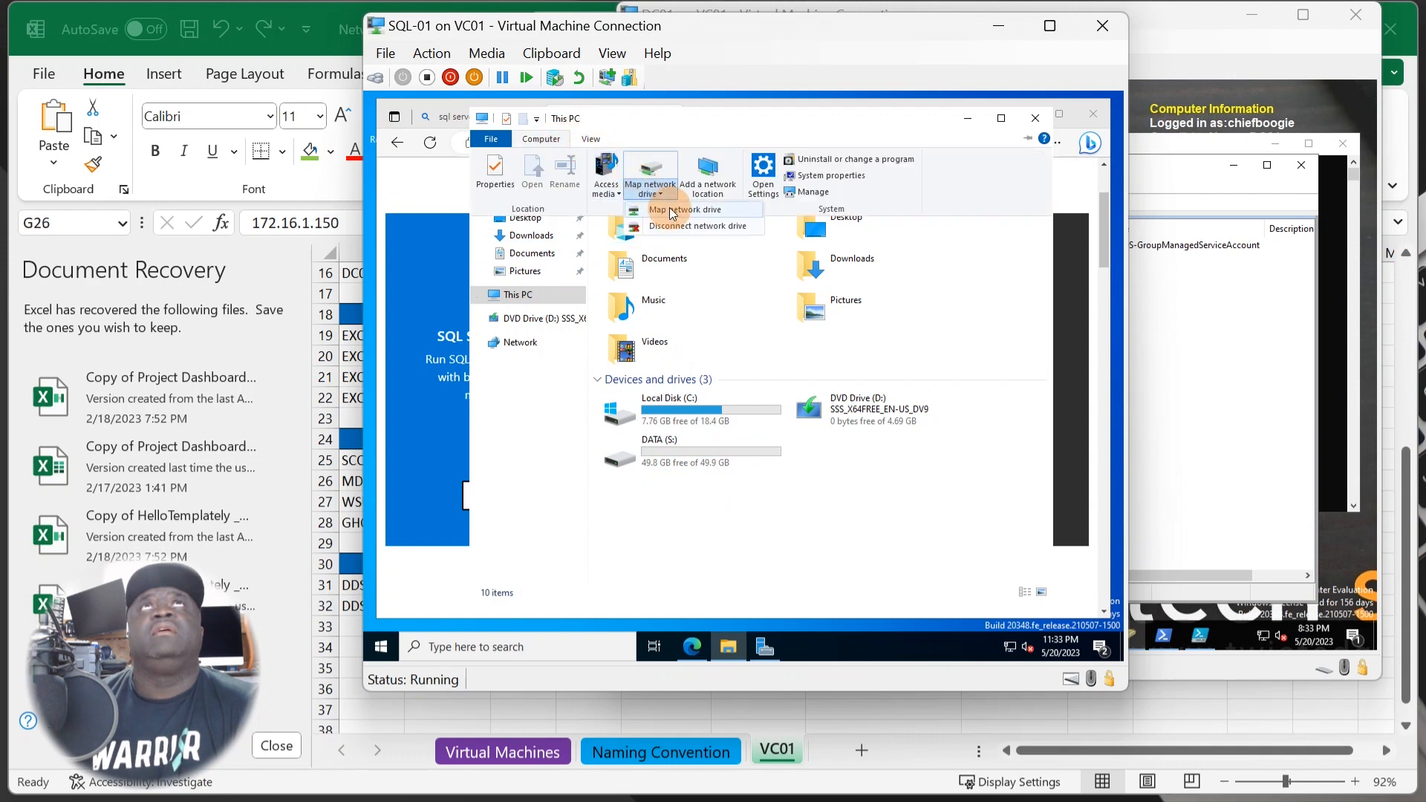
left_click(673, 211)
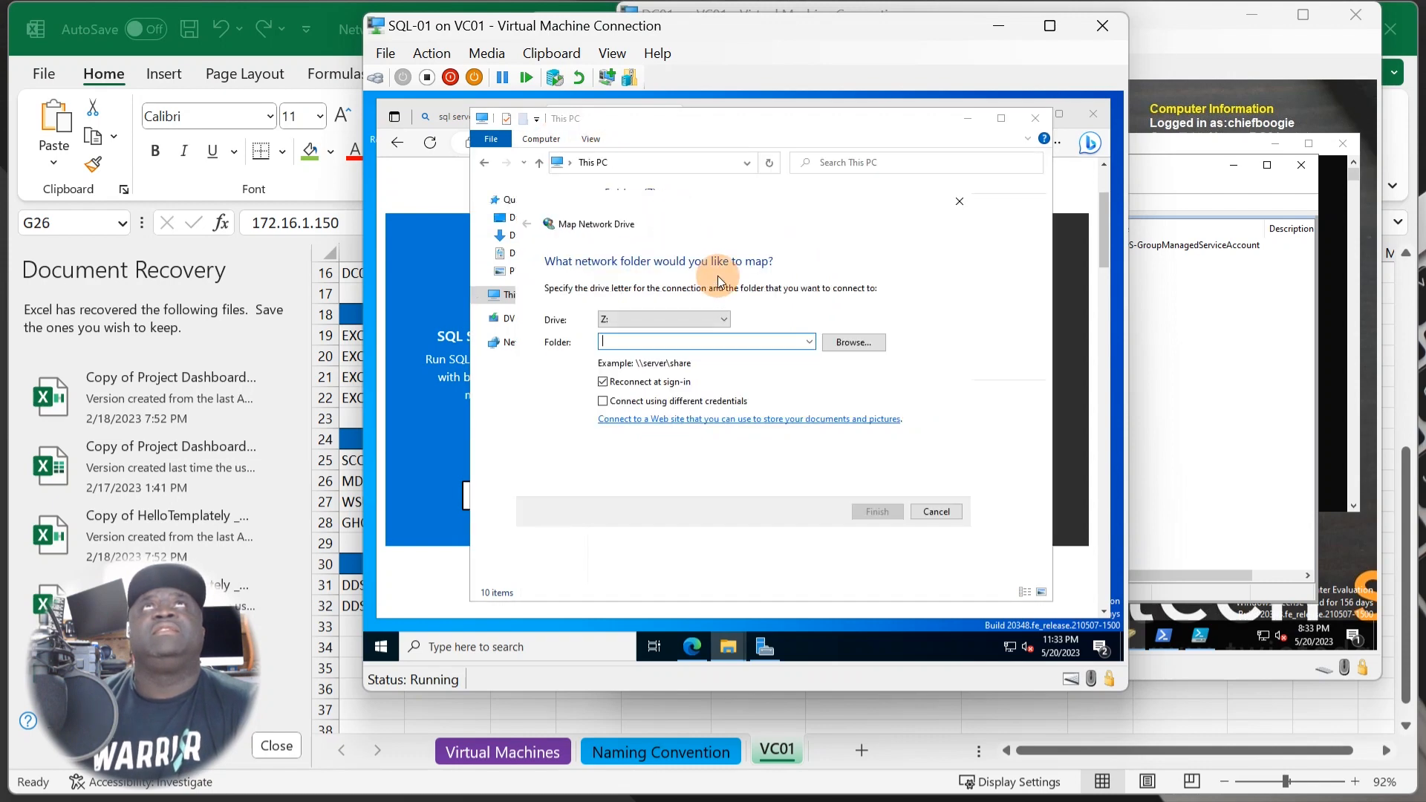
type("\\\\")
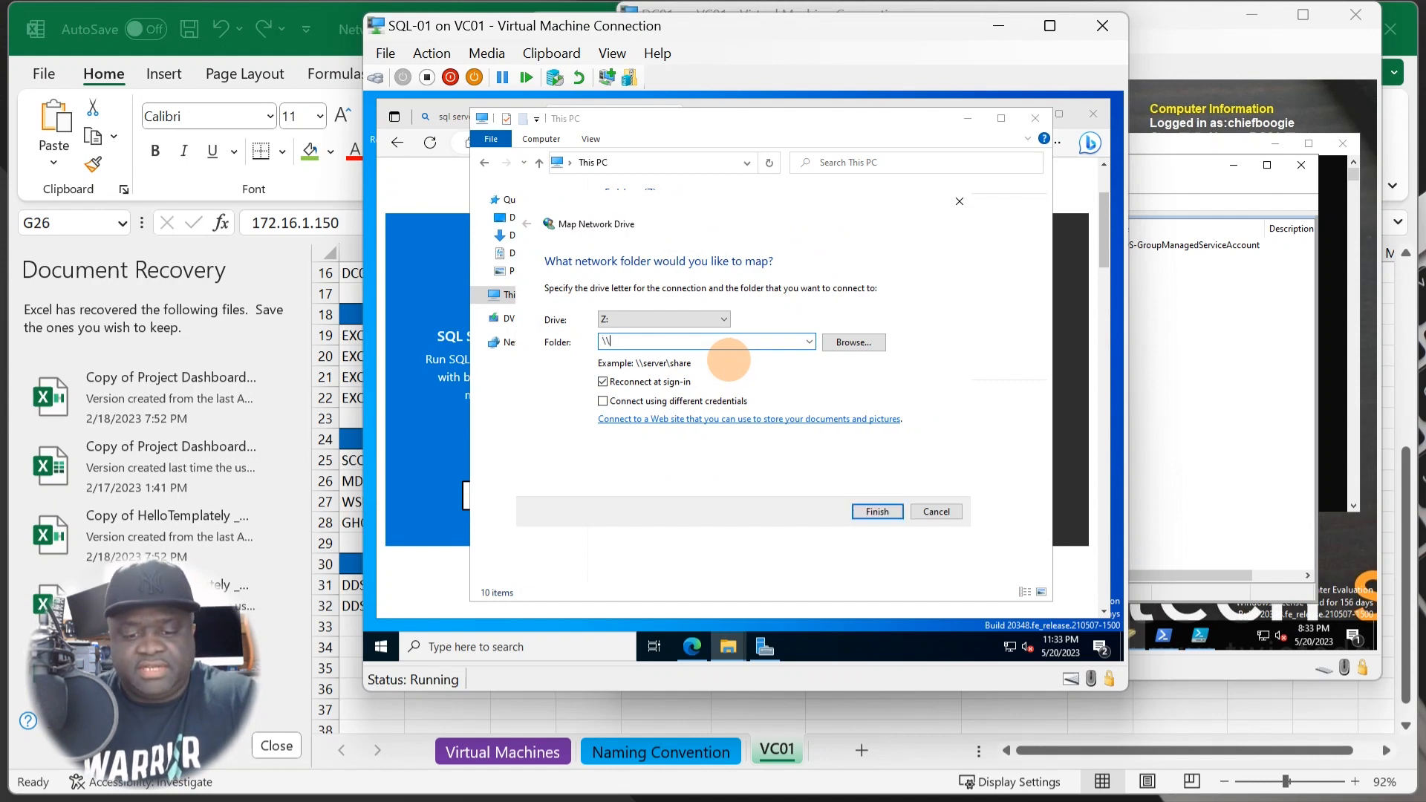
type("che")
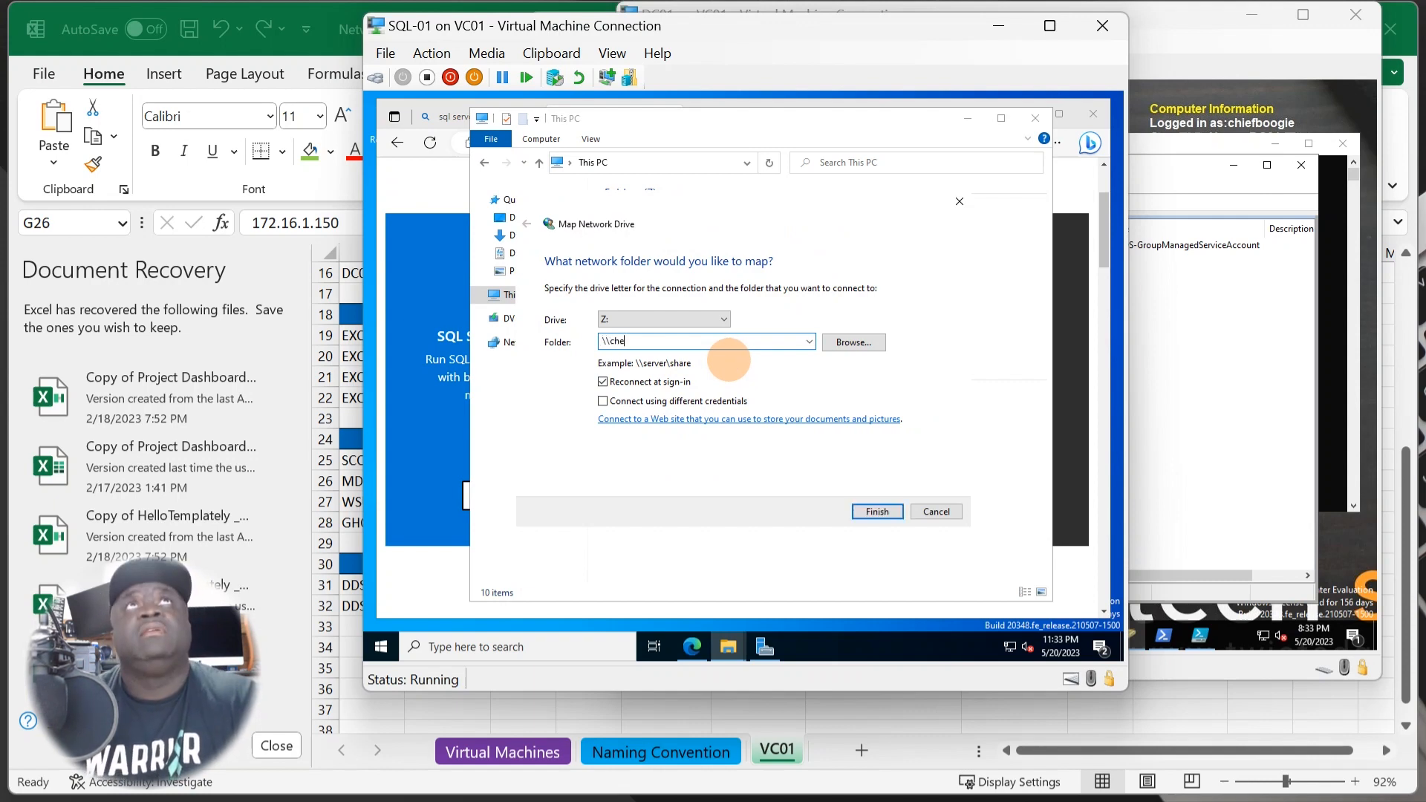
key("BackSpace")
key("BackSpace")
key("BackSpace")
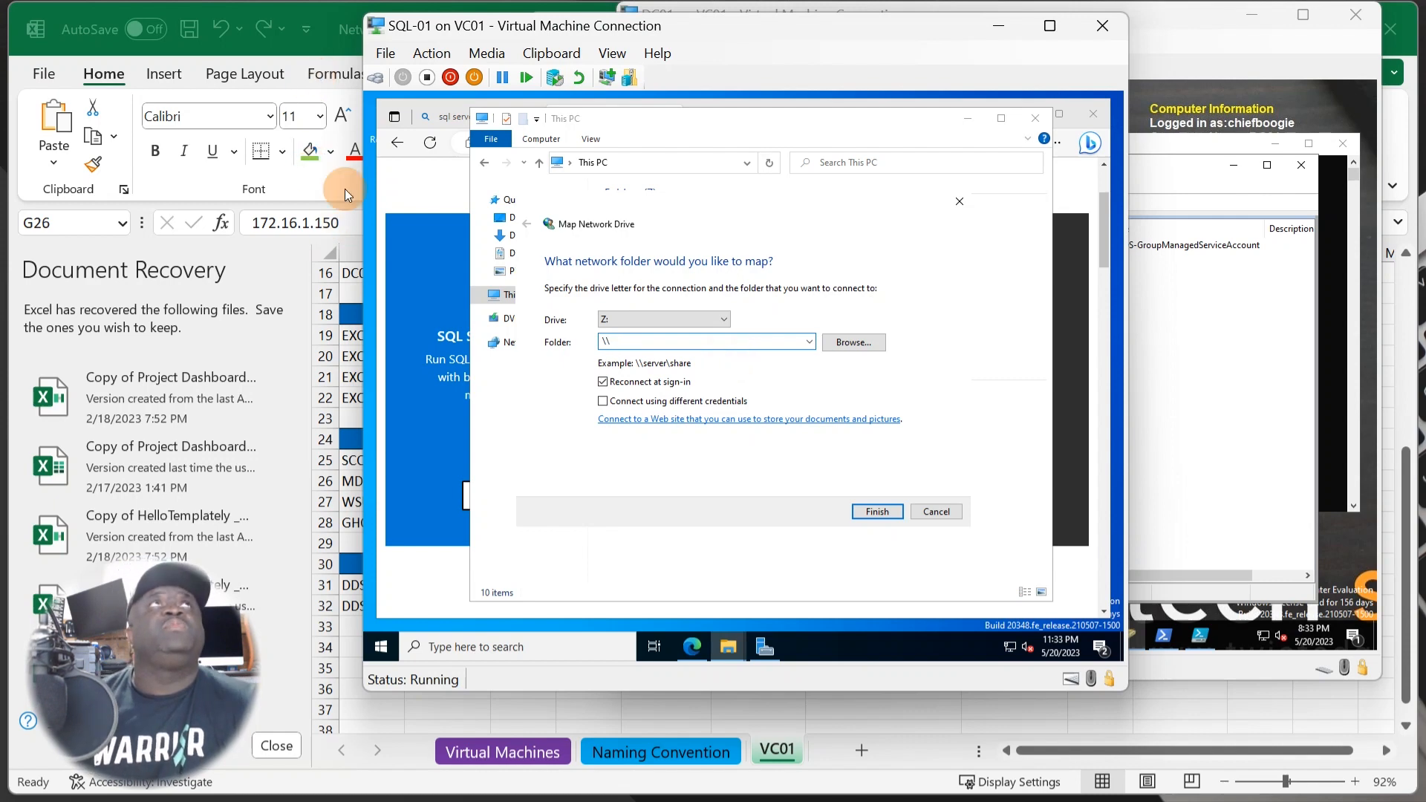
left_click(368, 778)
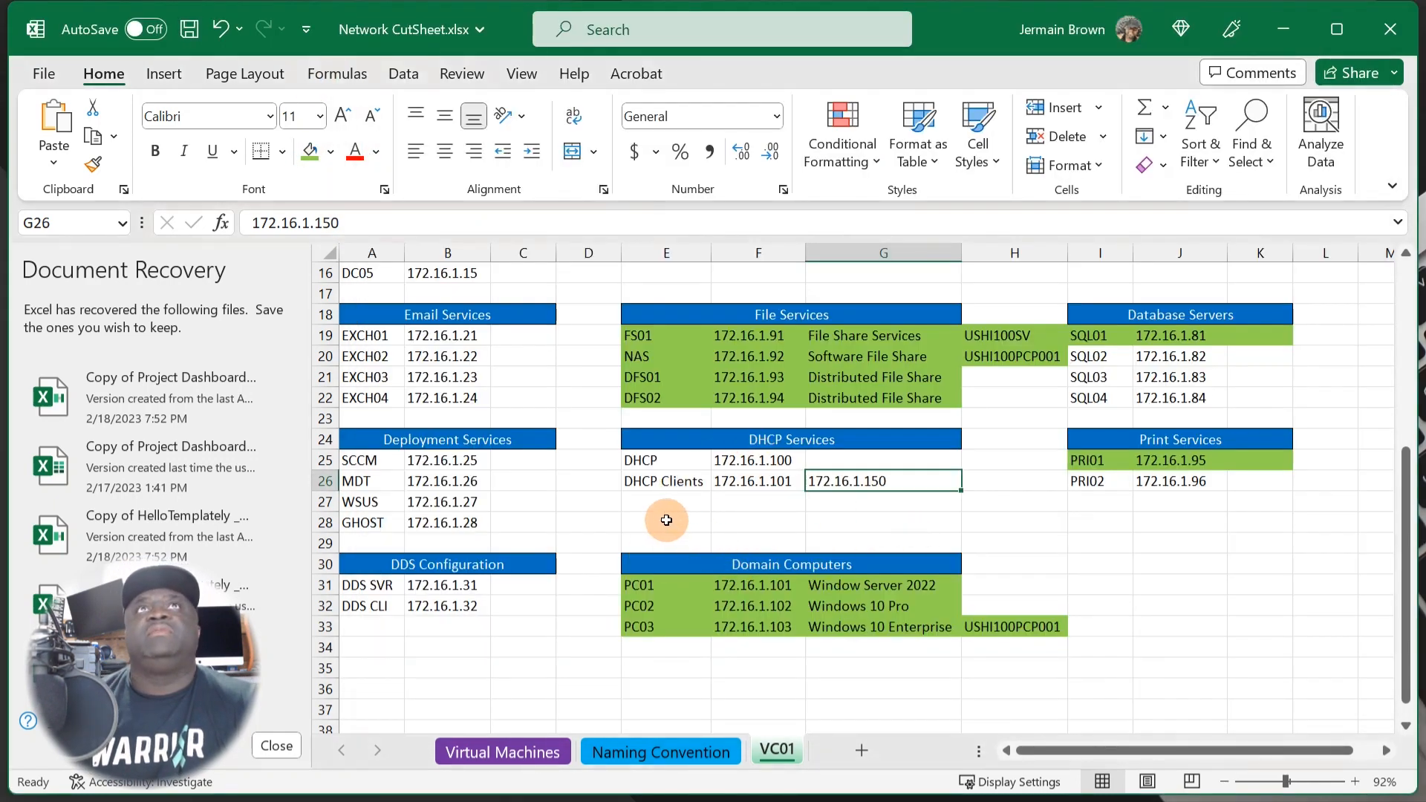
left_click(666, 520)
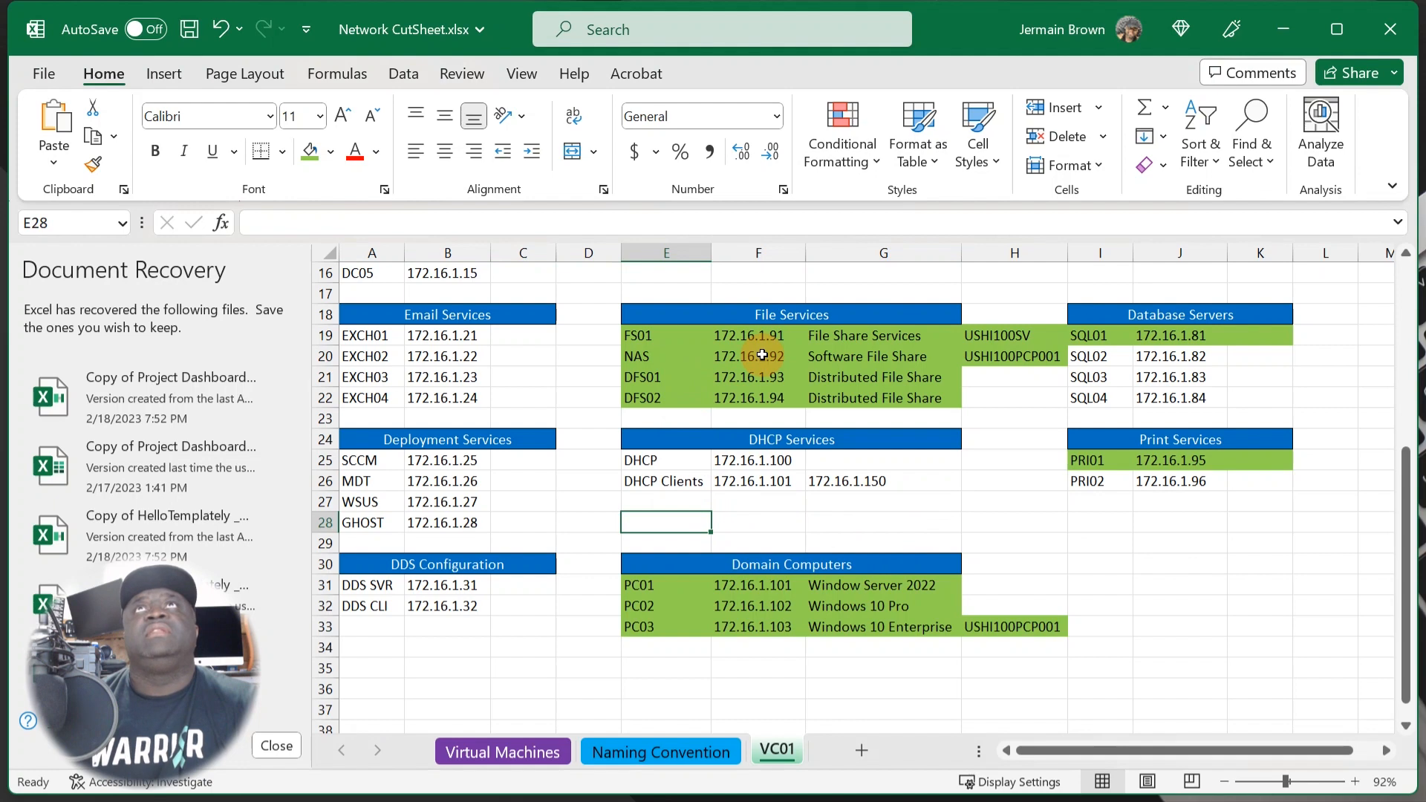
left_click(1282, 28)
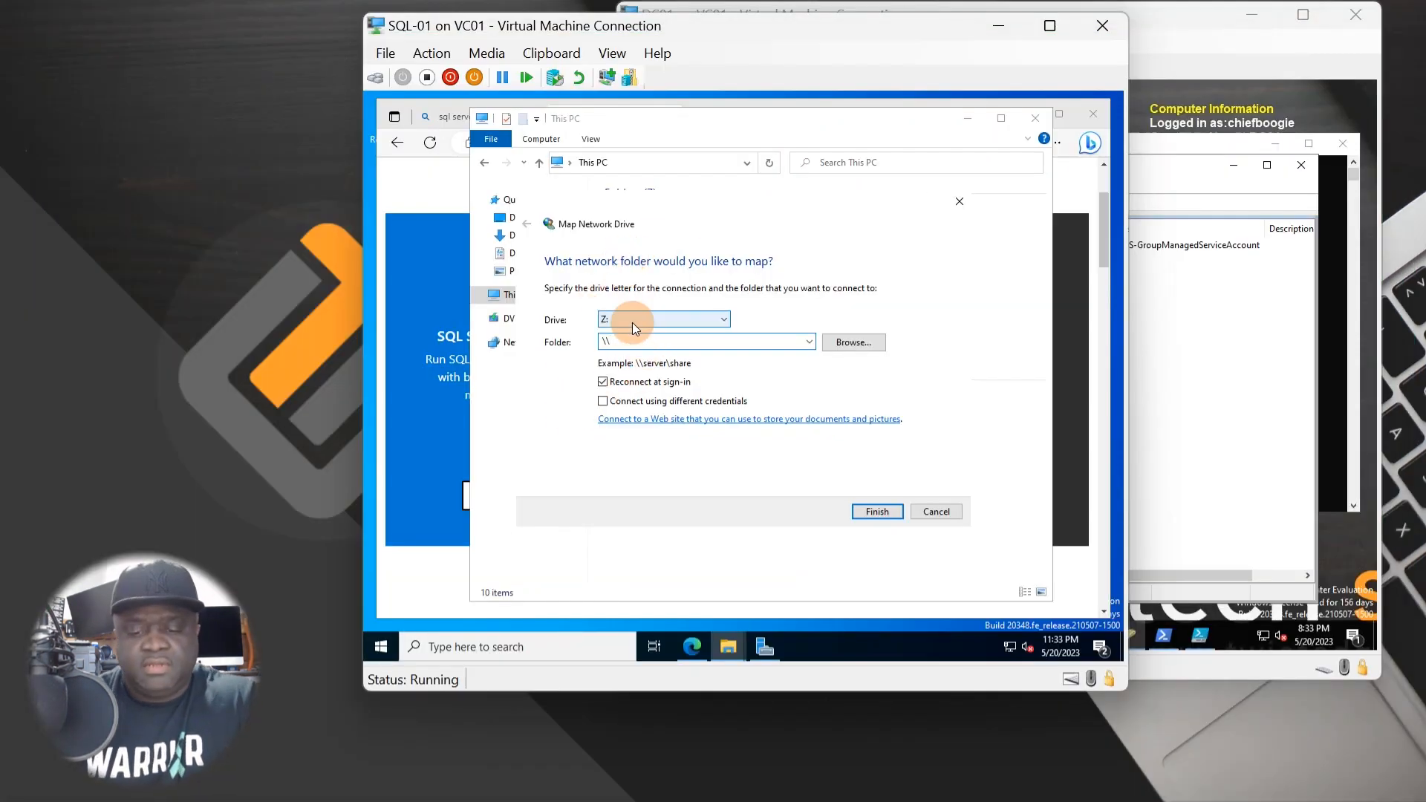
- Enter the \\172.16.1.71\ share as the folder to map, then return to the mapping window
type("12")
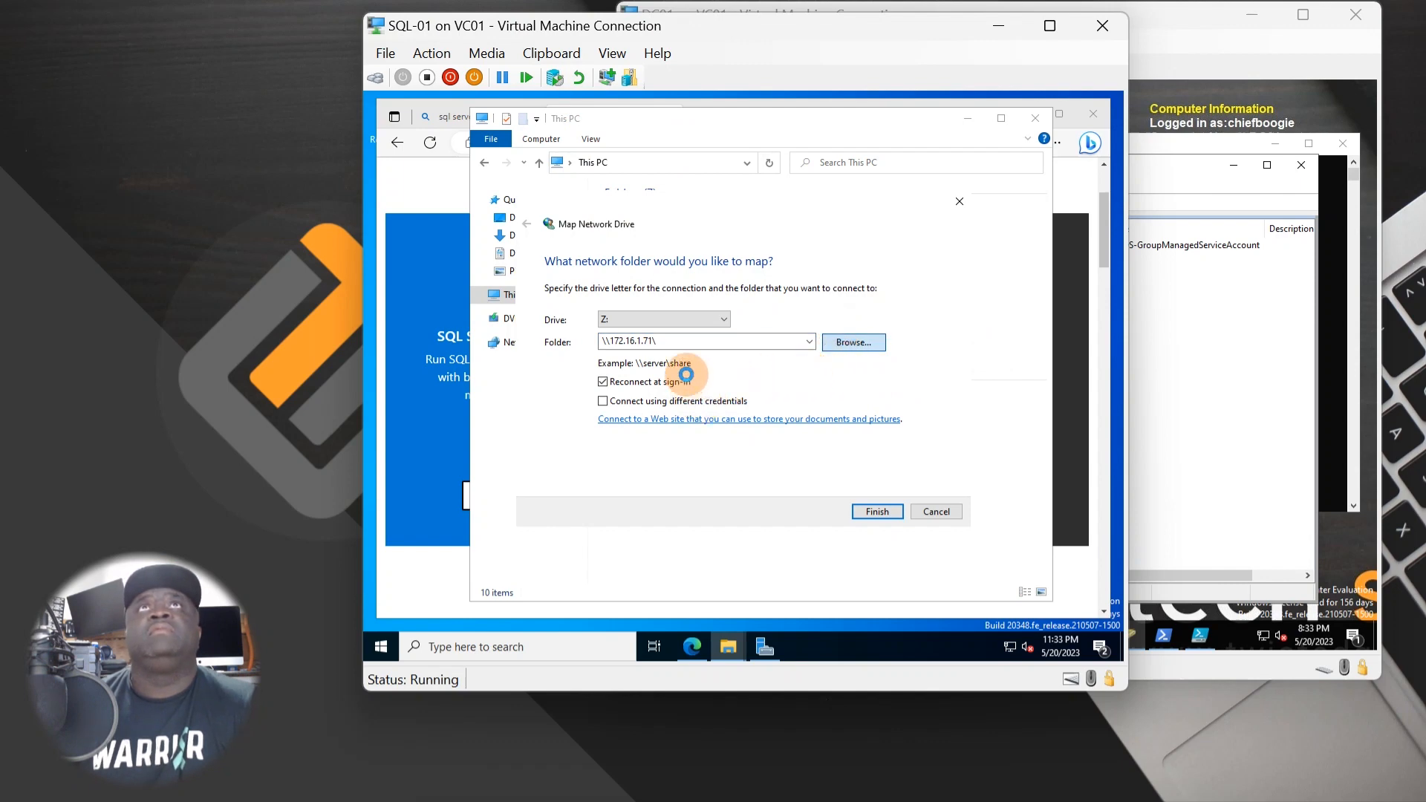
left_click(738, 656)
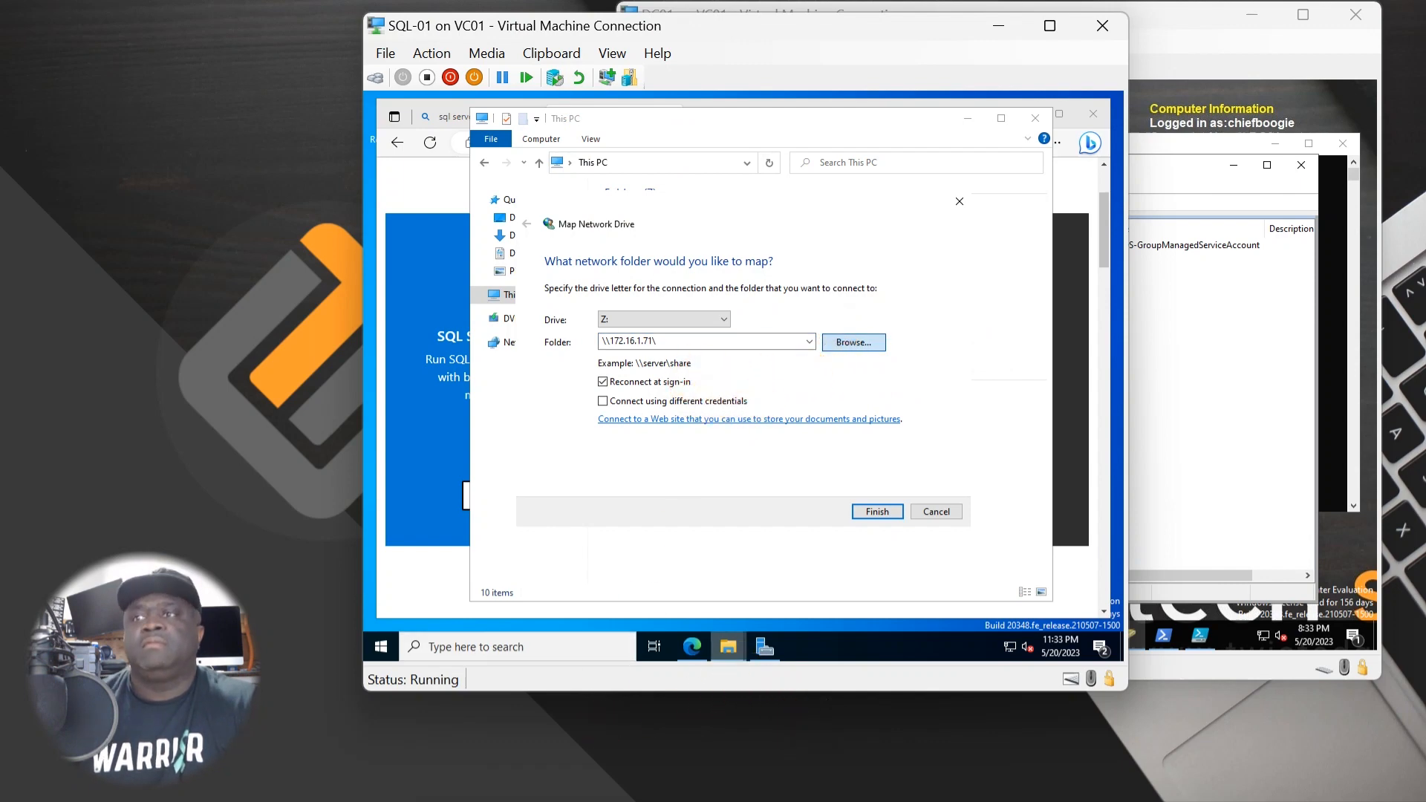
left_click(580, 408)
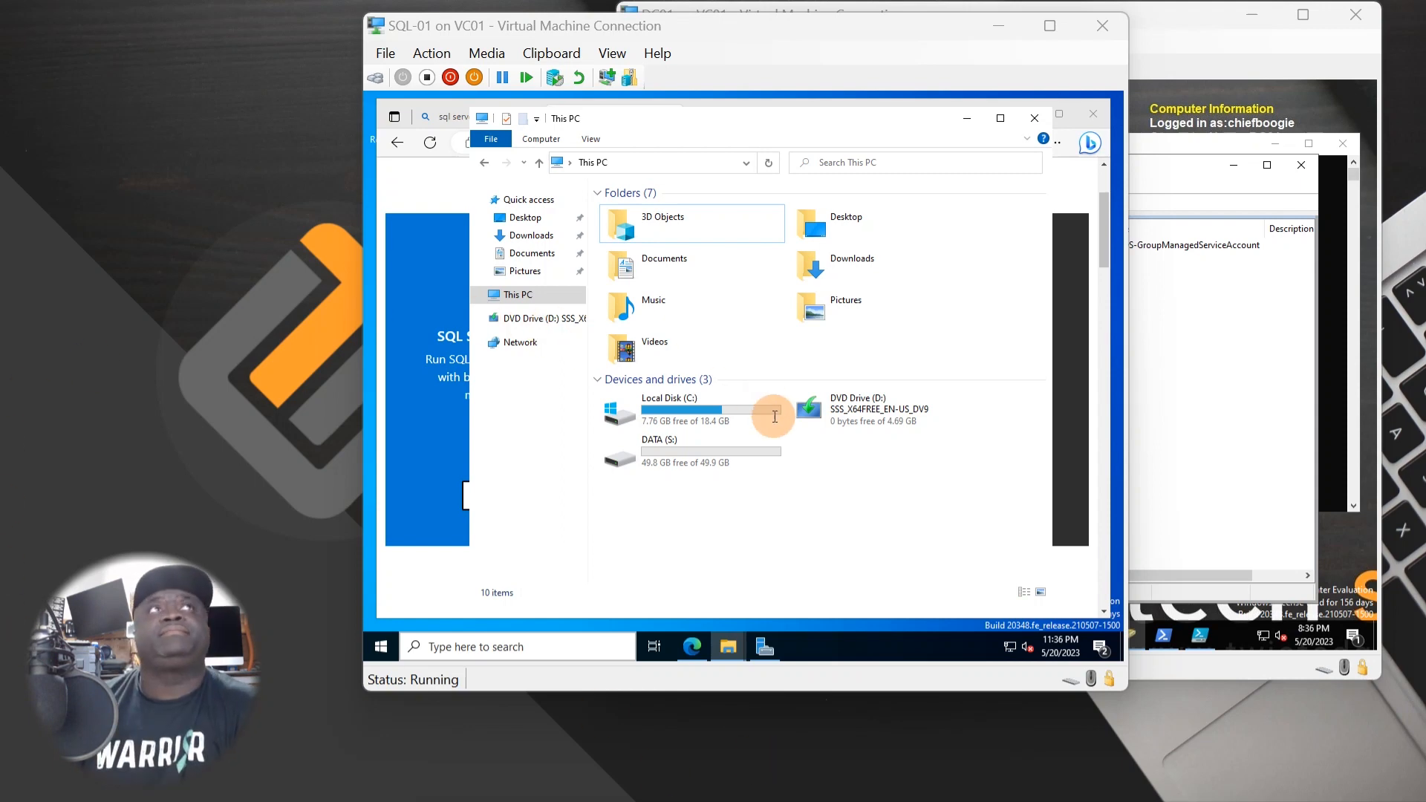
- Cancel the drive mapping and eject the Windows Server 2022 disc from the VM
left_click(966, 119)
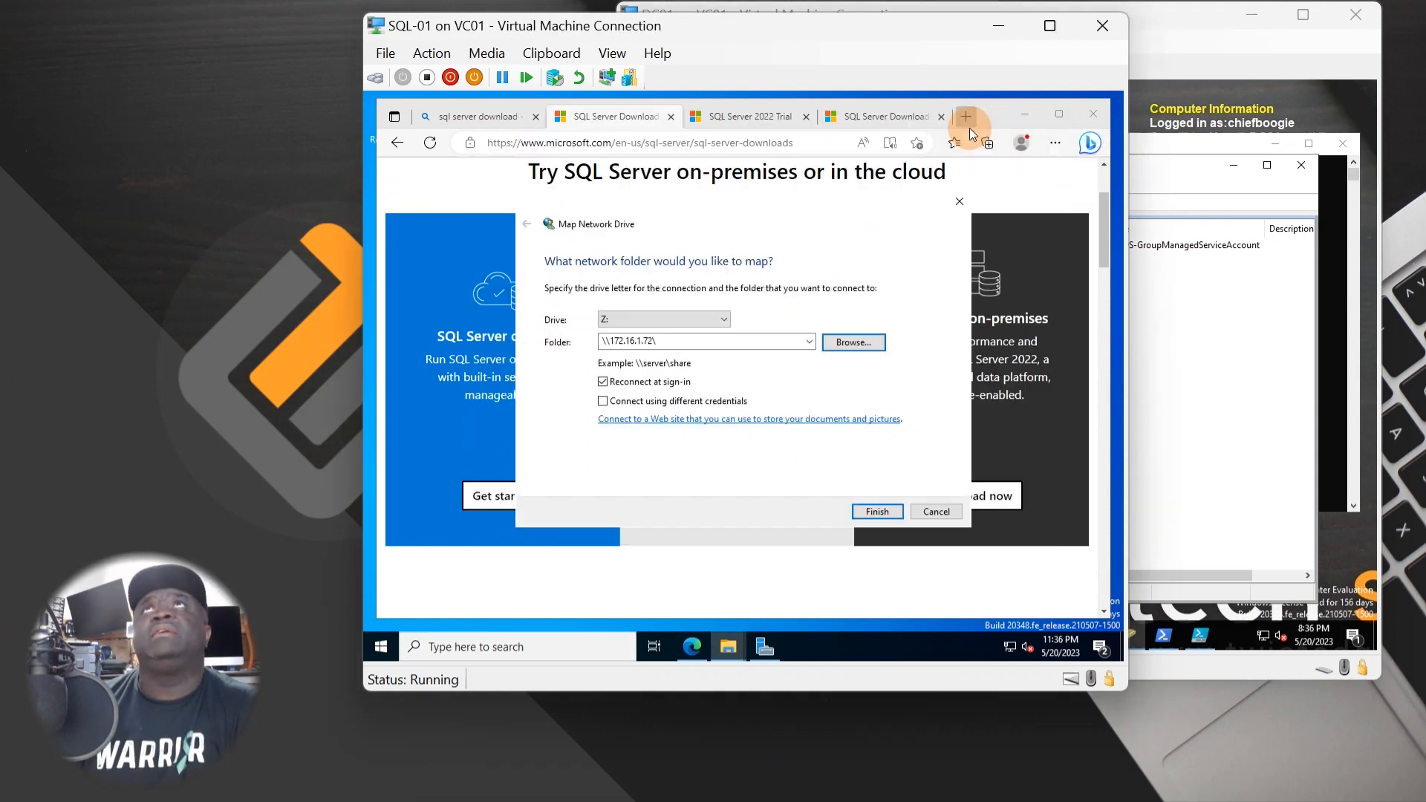
left_click(958, 203)
left_click(432, 53)
mouse_move(546, 52)
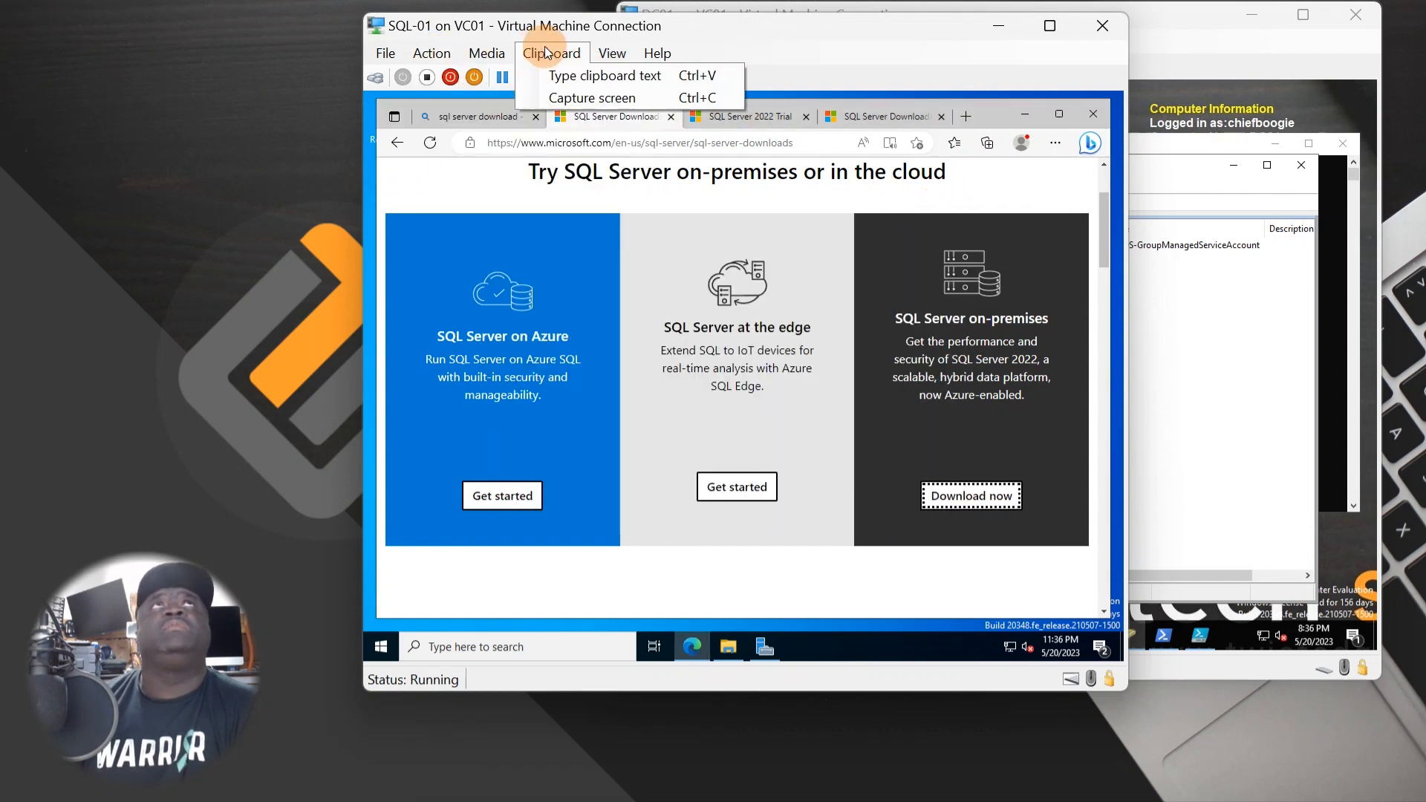
mouse_move(490, 53)
mouse_move(580, 77)
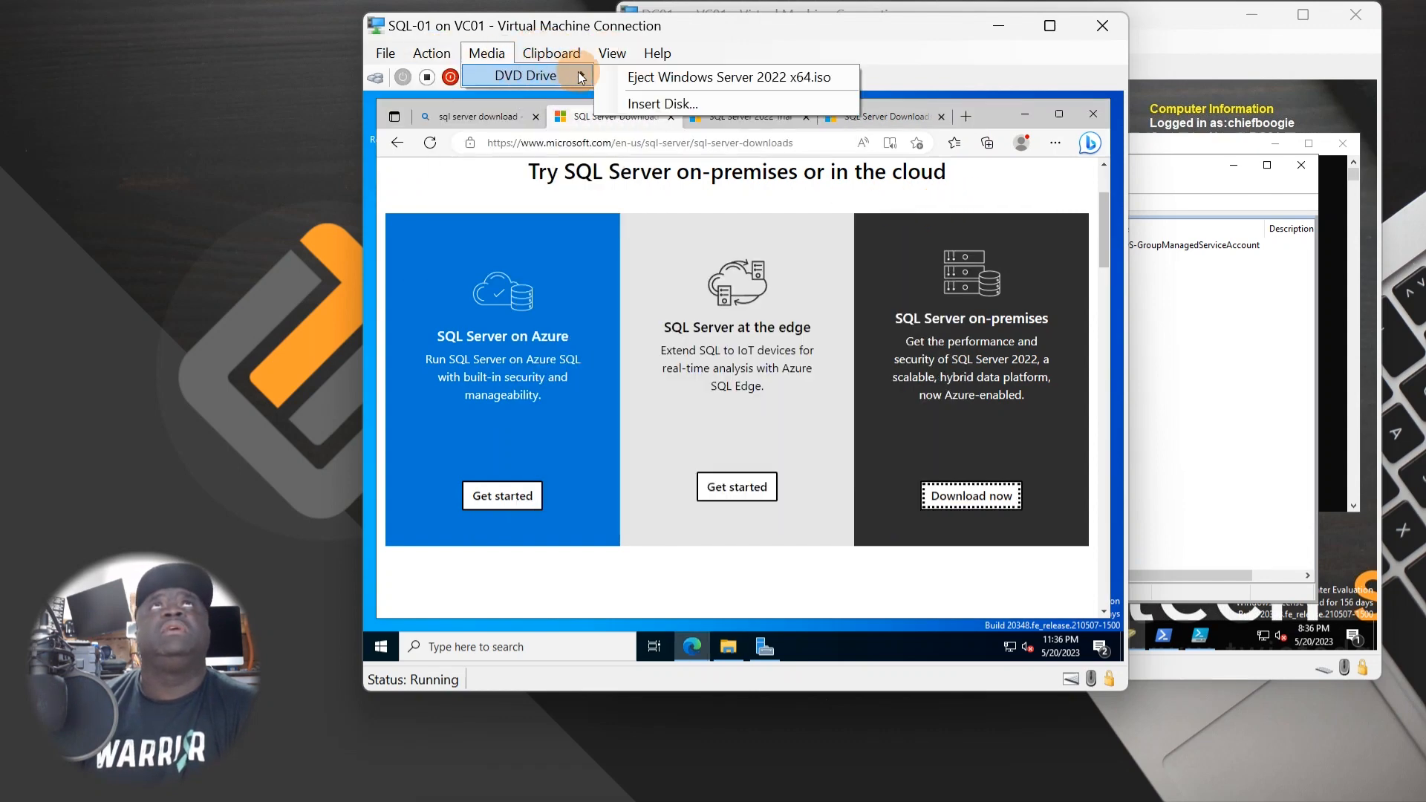
left_click(683, 86)
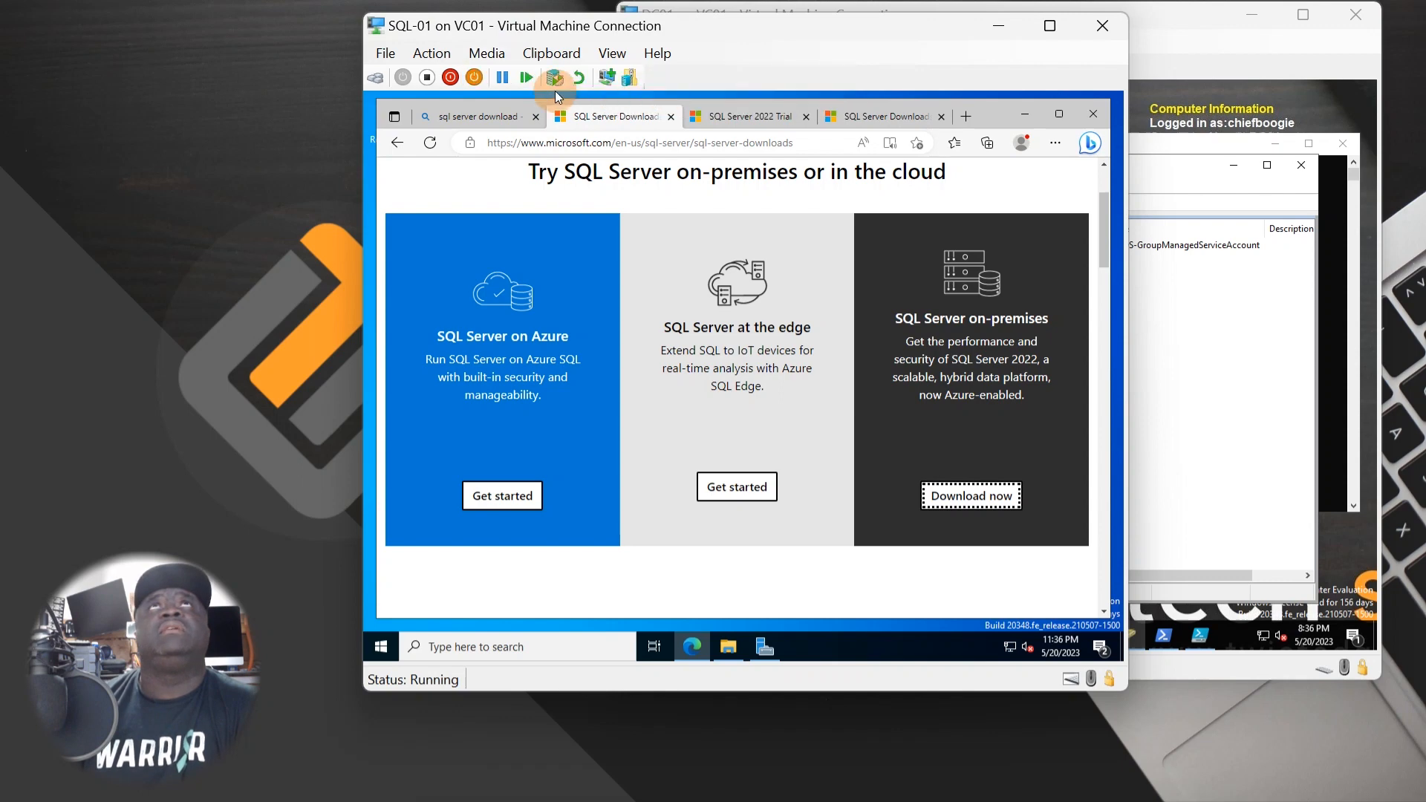
- Insert SQLServer2022-x64-ENU.iso from Downloads\ISO into the VM's DVD drive
left_click(529, 53)
mouse_move(488, 64)
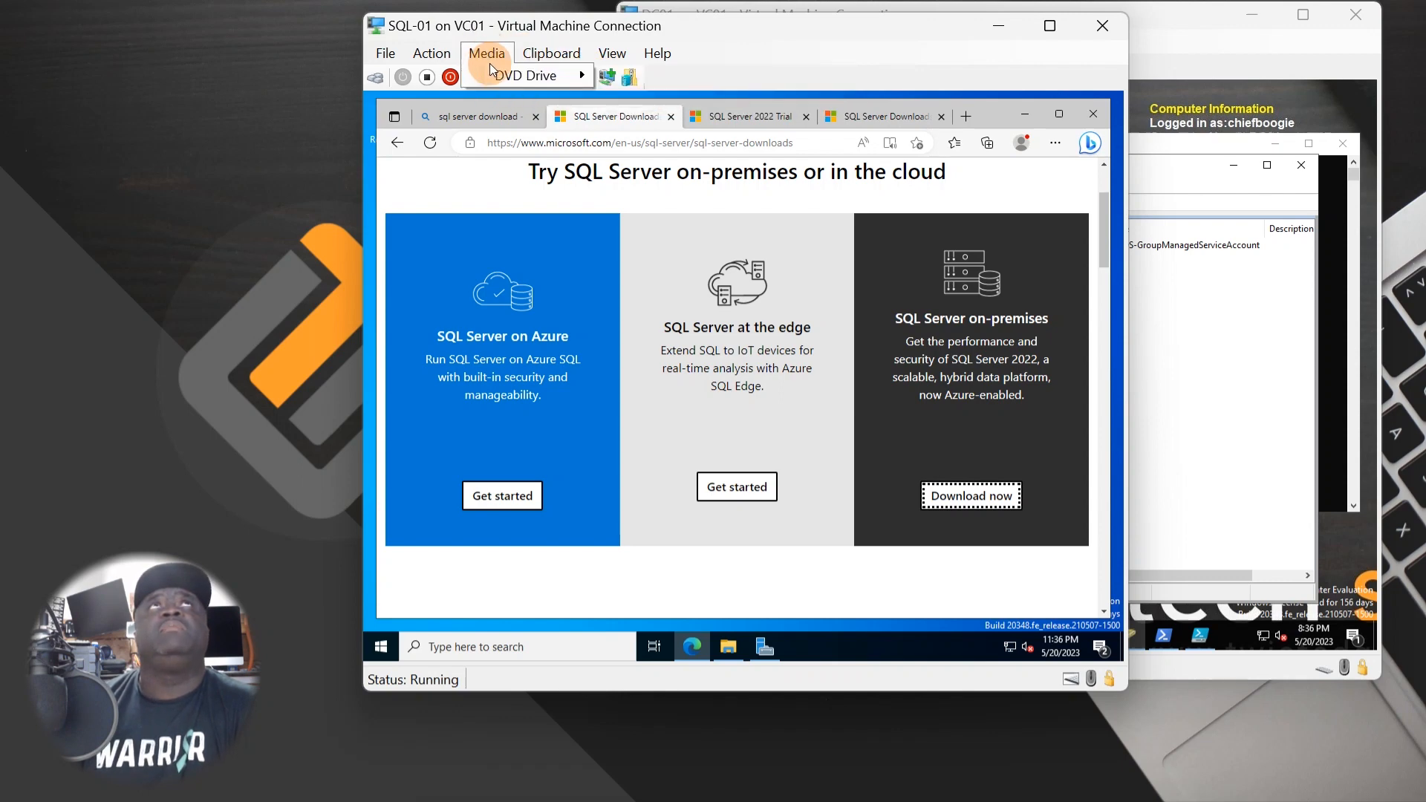
mouse_move(581, 75)
left_click(672, 103)
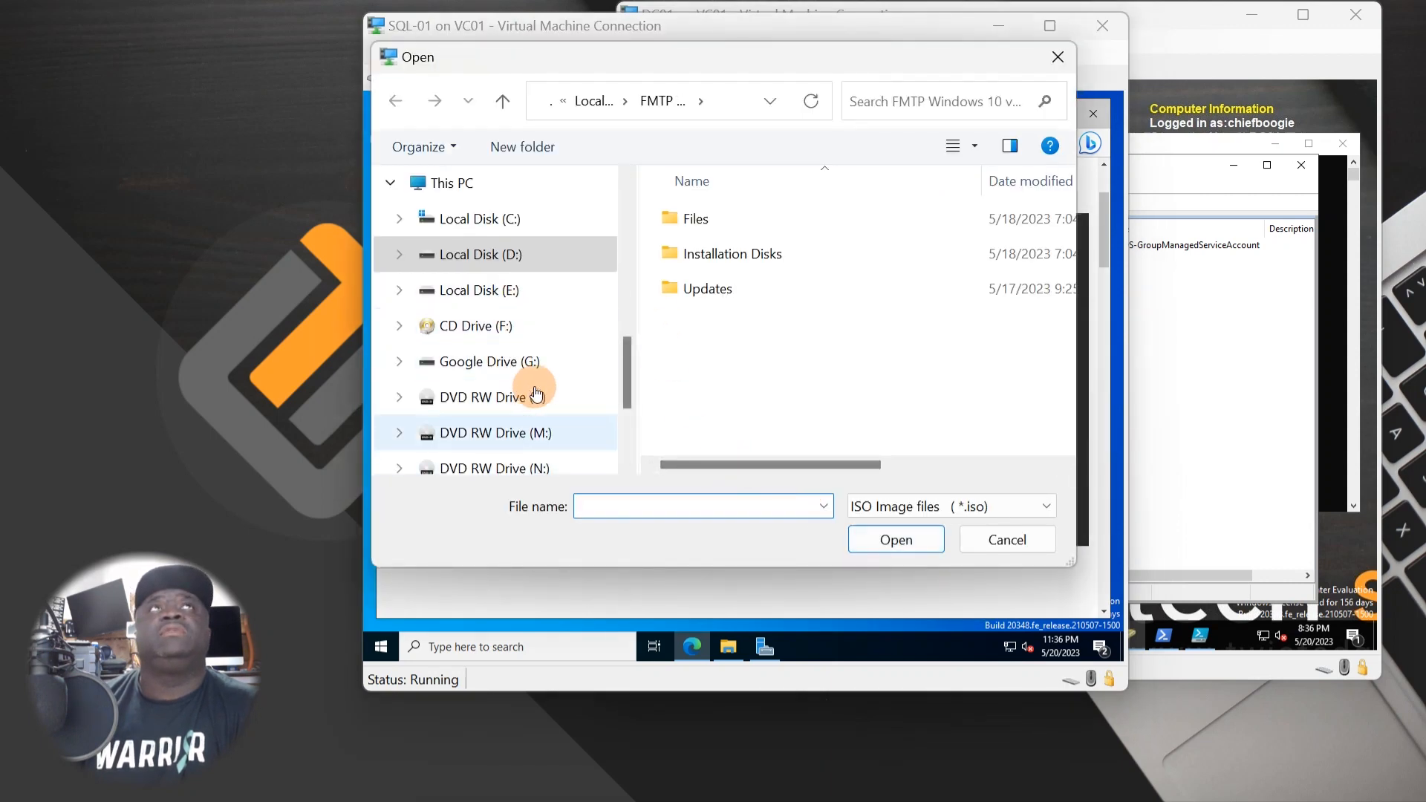
scroll(536, 394, "up", 10)
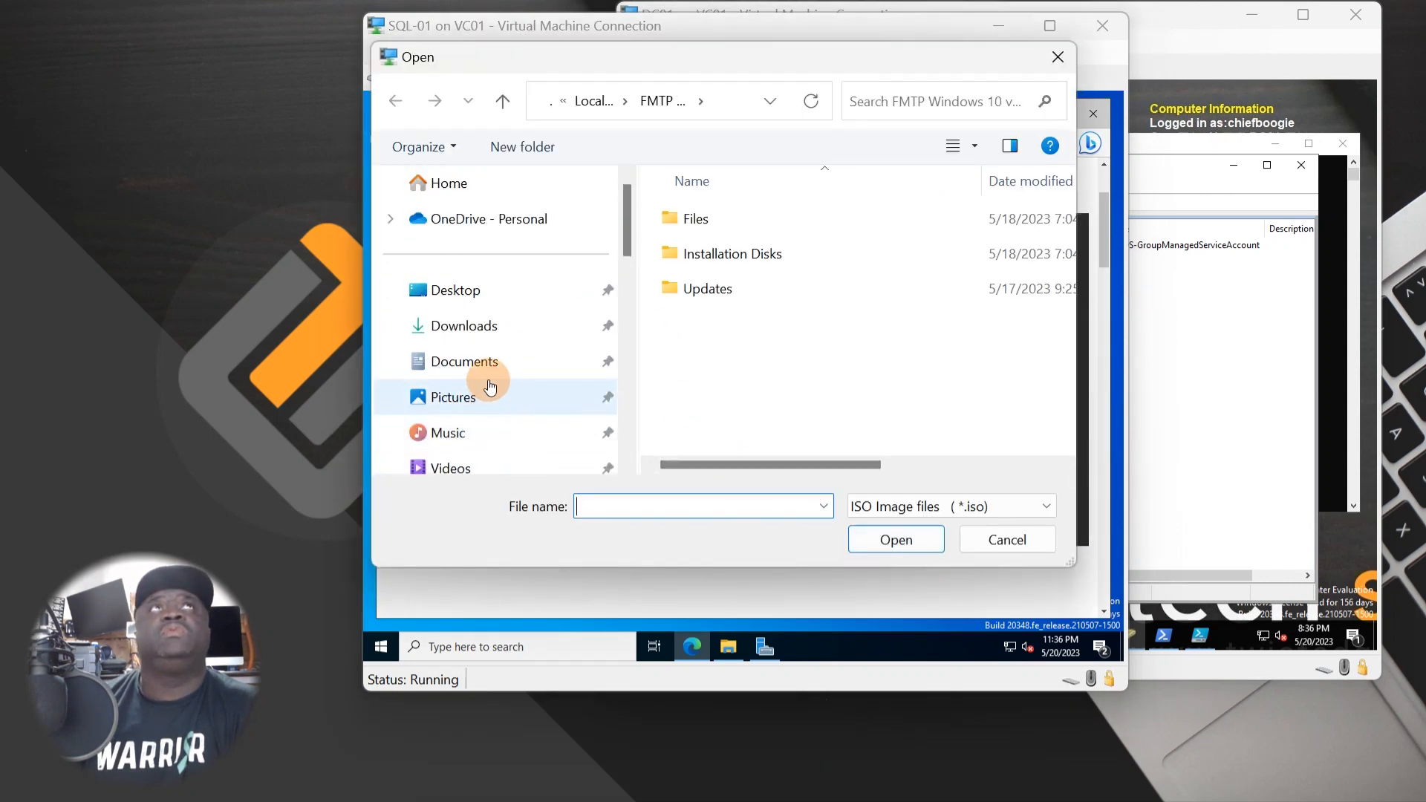
left_click(477, 332)
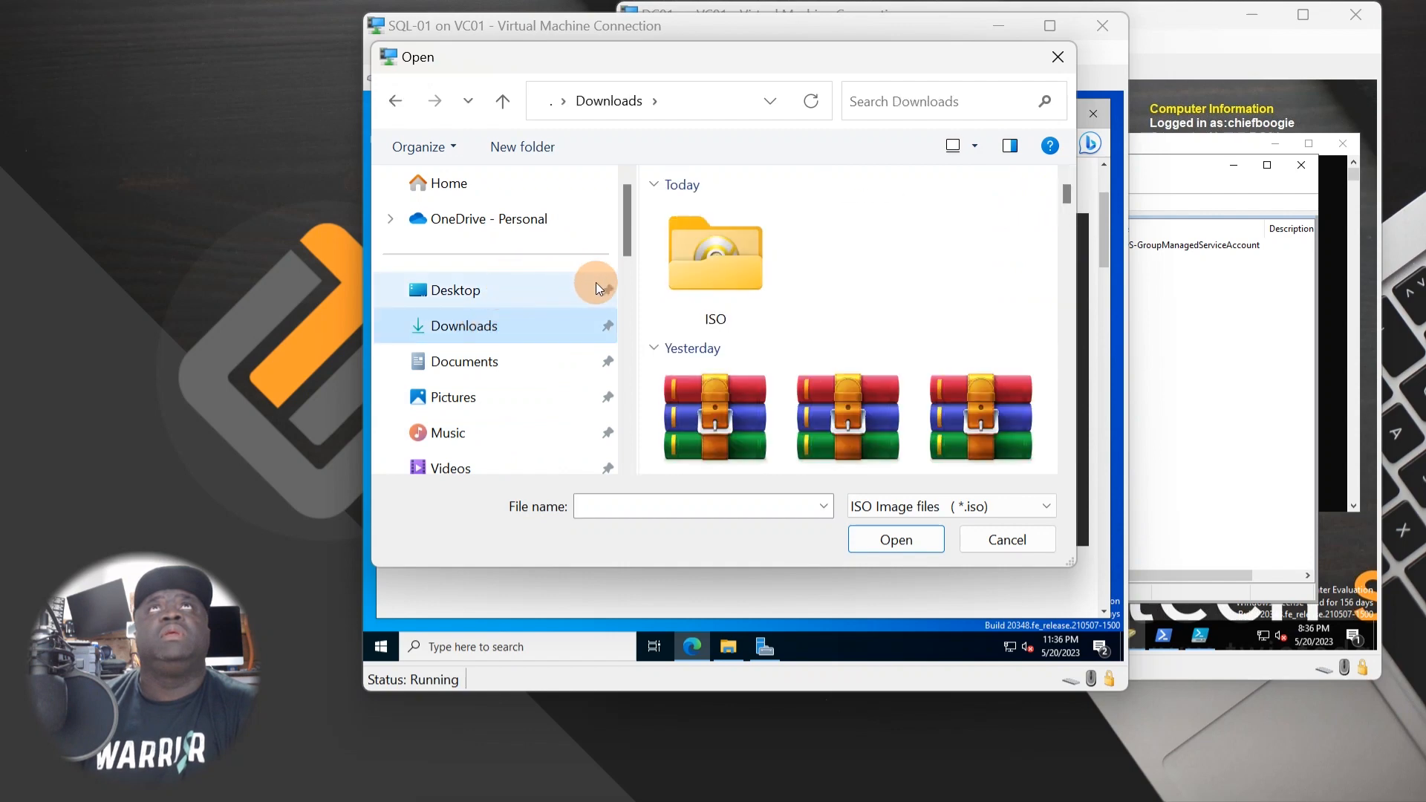
double_click(707, 281)
double_click(734, 250)
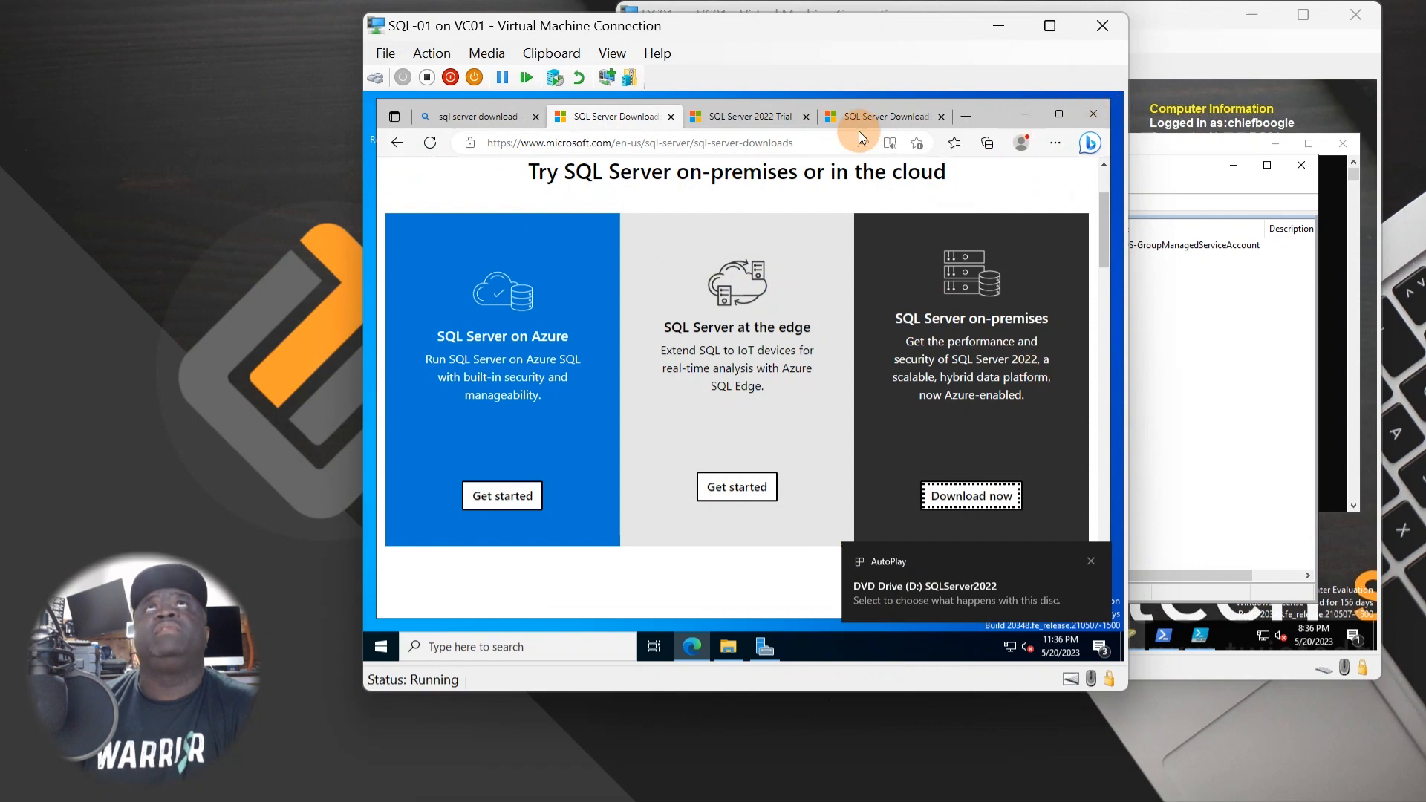
- View the mounted SQL Server 2022 disc contents and bring the finished download window into view
left_click(1023, 117)
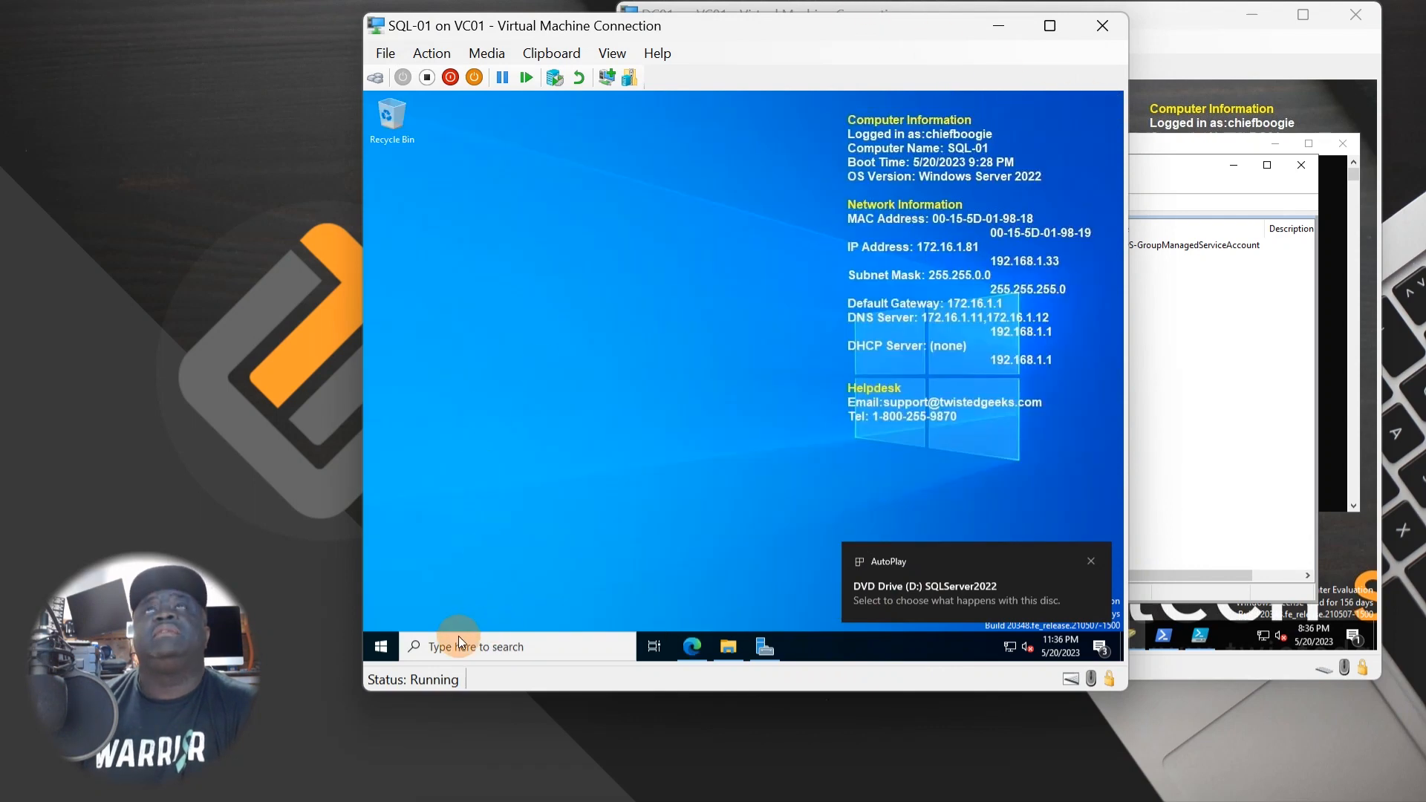
left_click(728, 646)
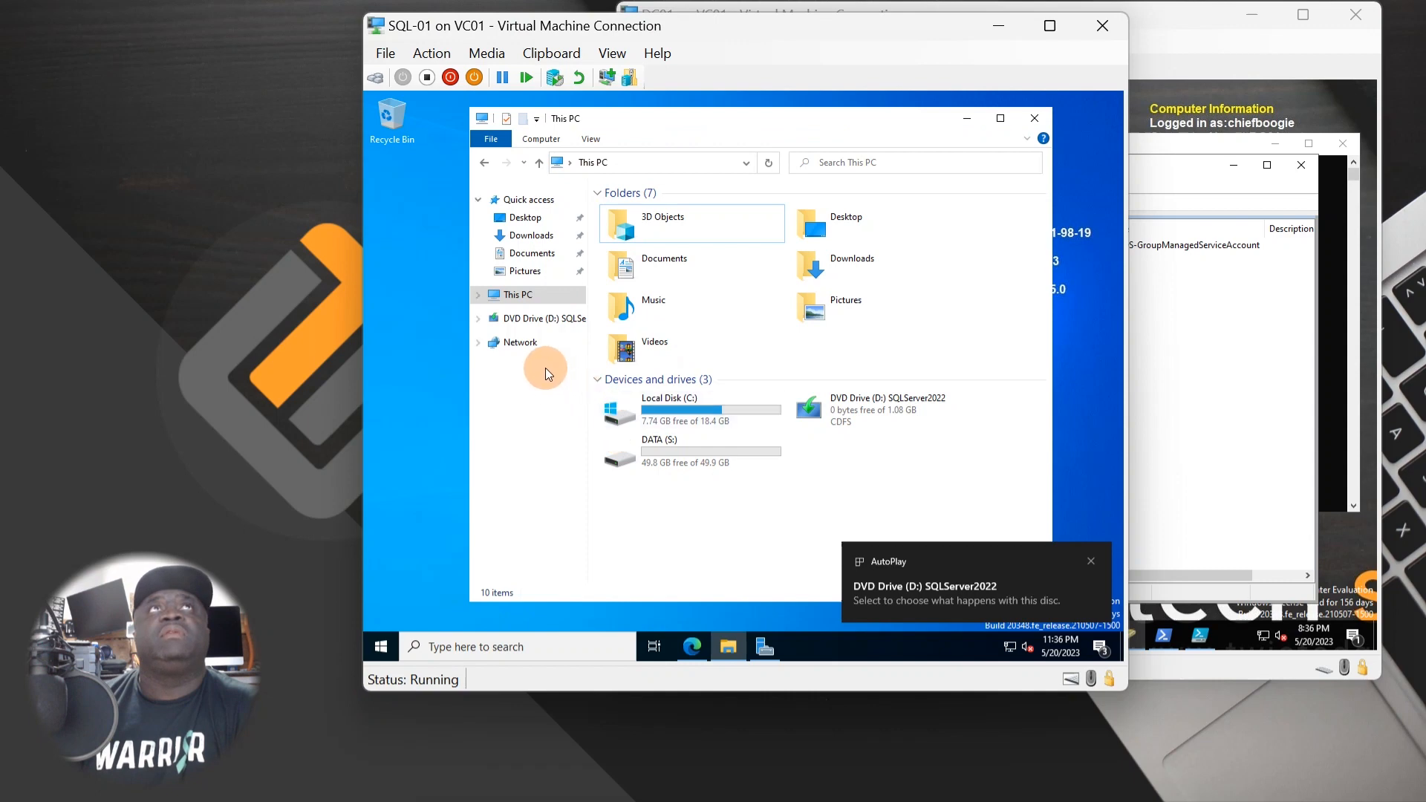
left_click(530, 319)
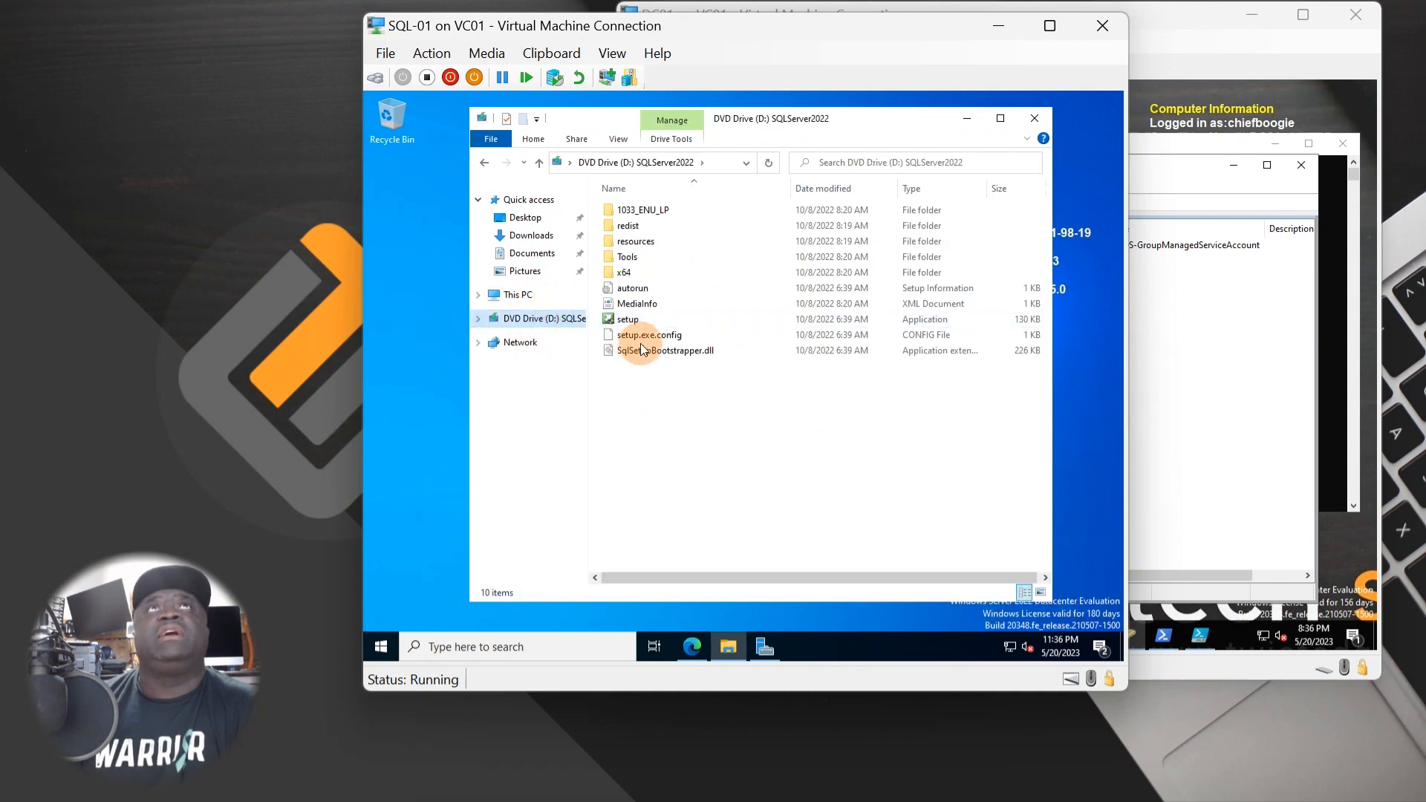
left_click_drag(842, 129, 785, 128)
left_click(687, 649)
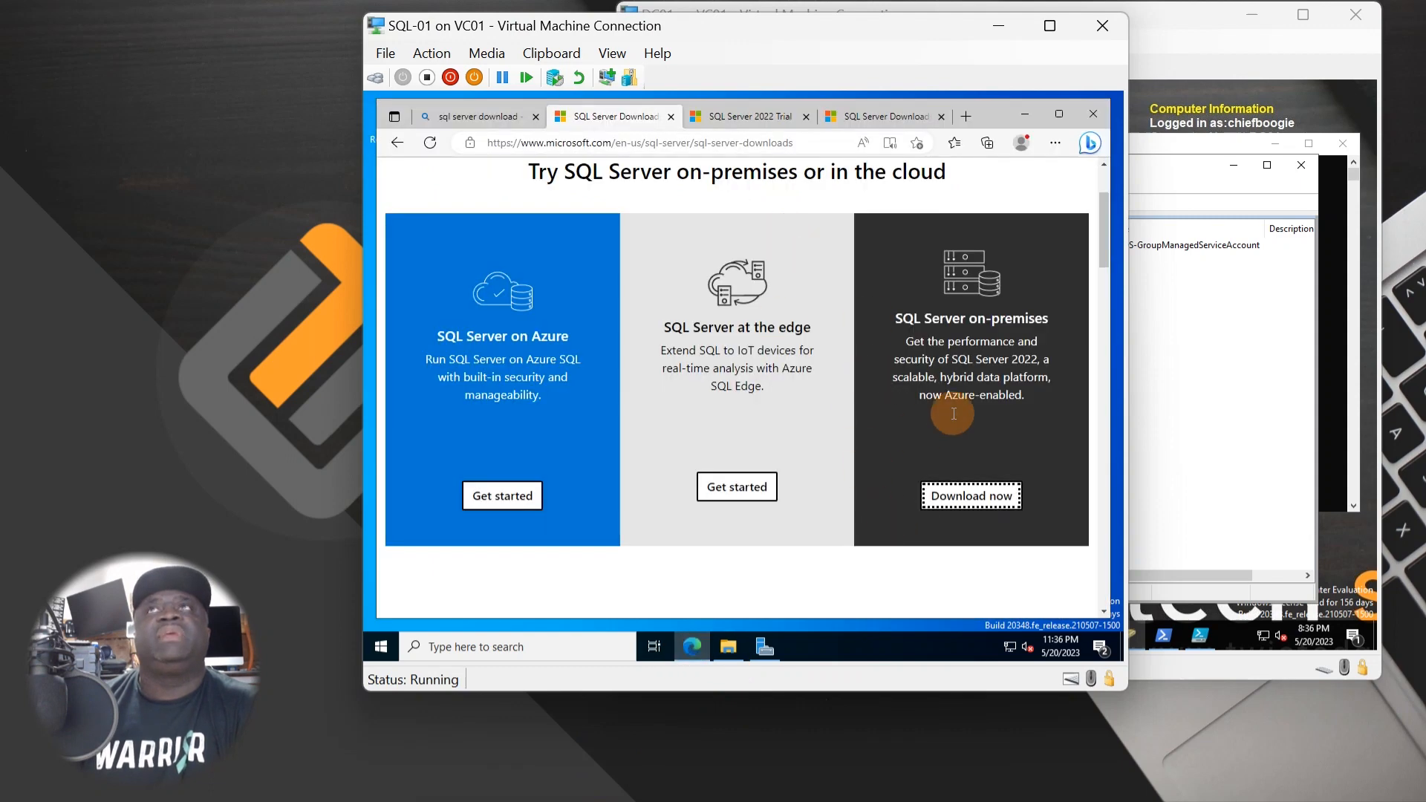
left_click(957, 493)
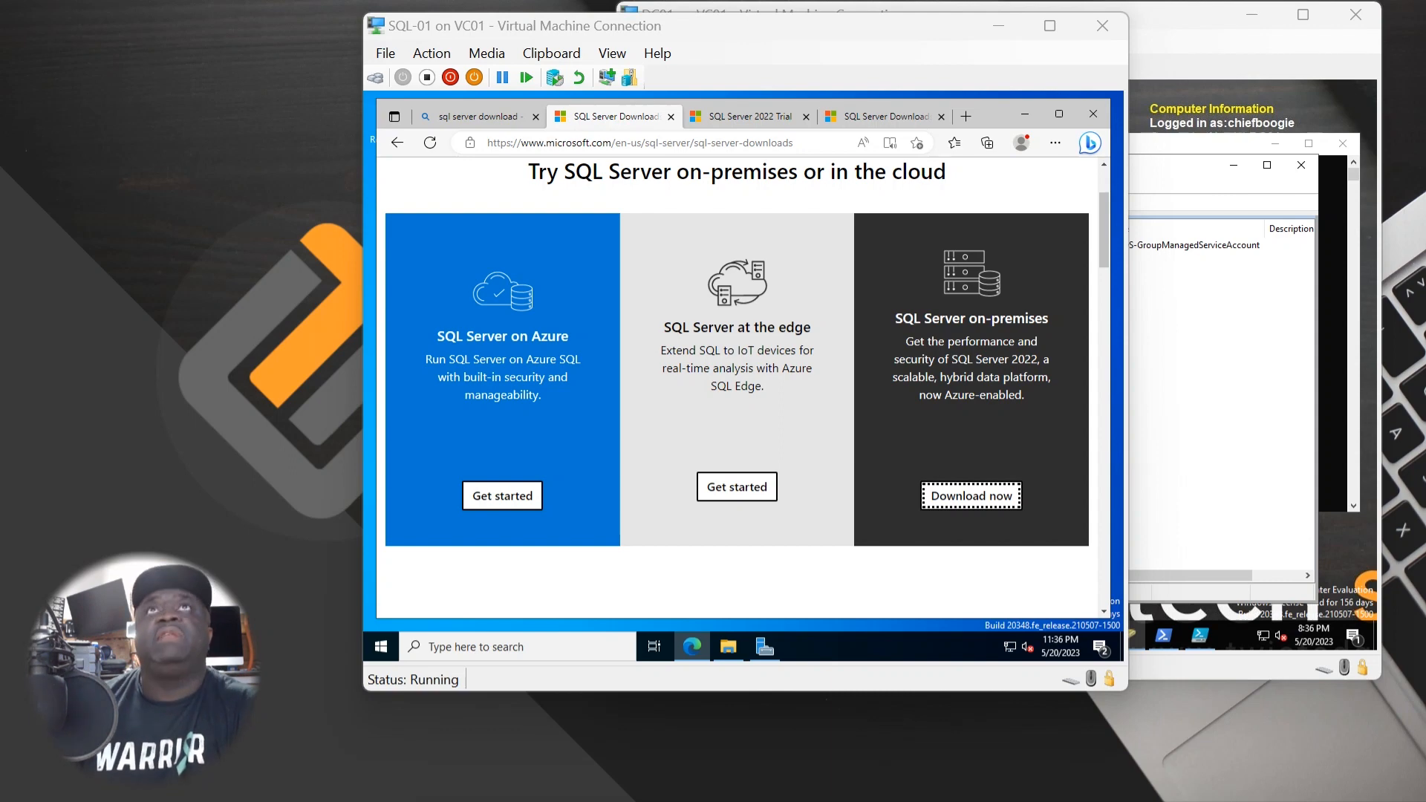
left_click_drag(0, 607, 782, 68)
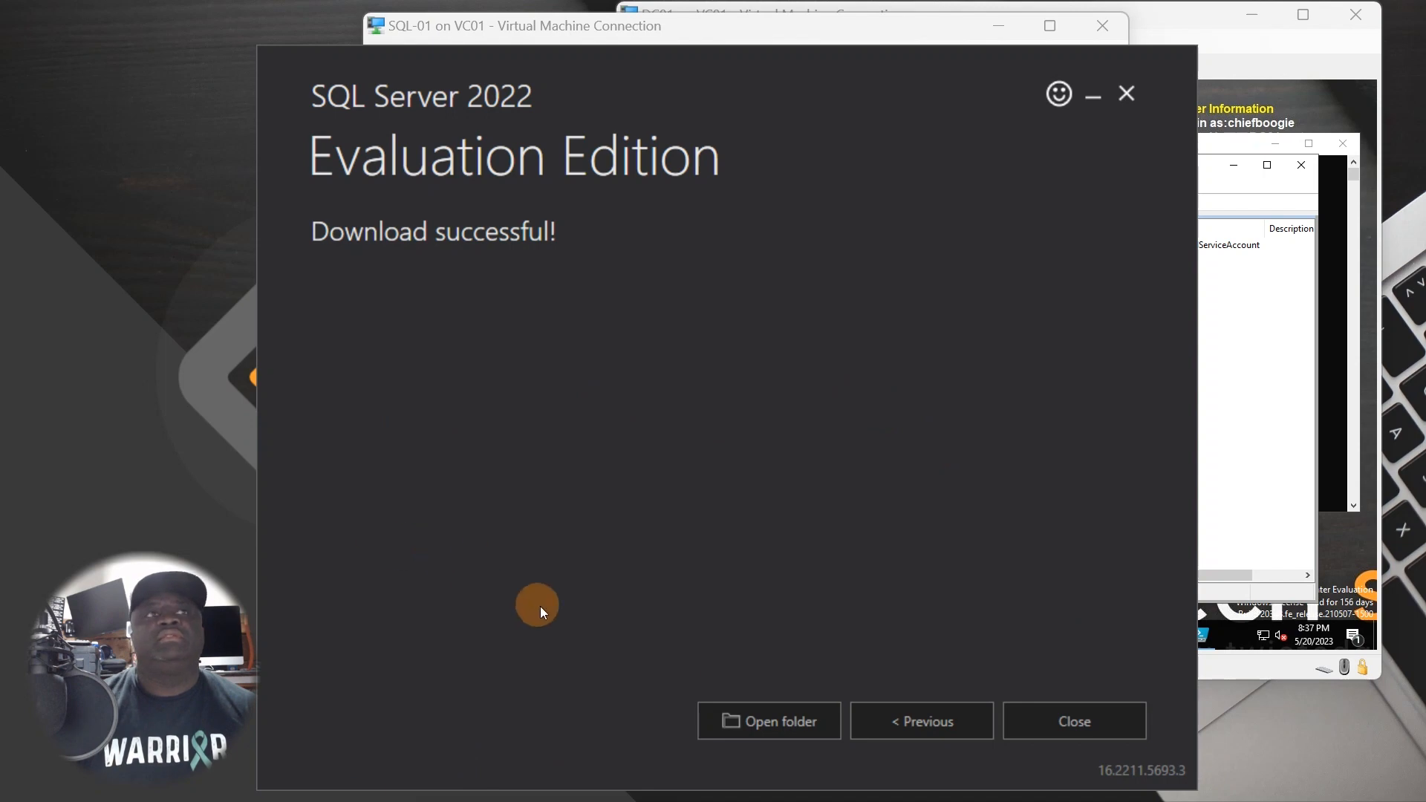
- Close the SQL Server 2022 installer and confirm the exit
left_click(1034, 719)
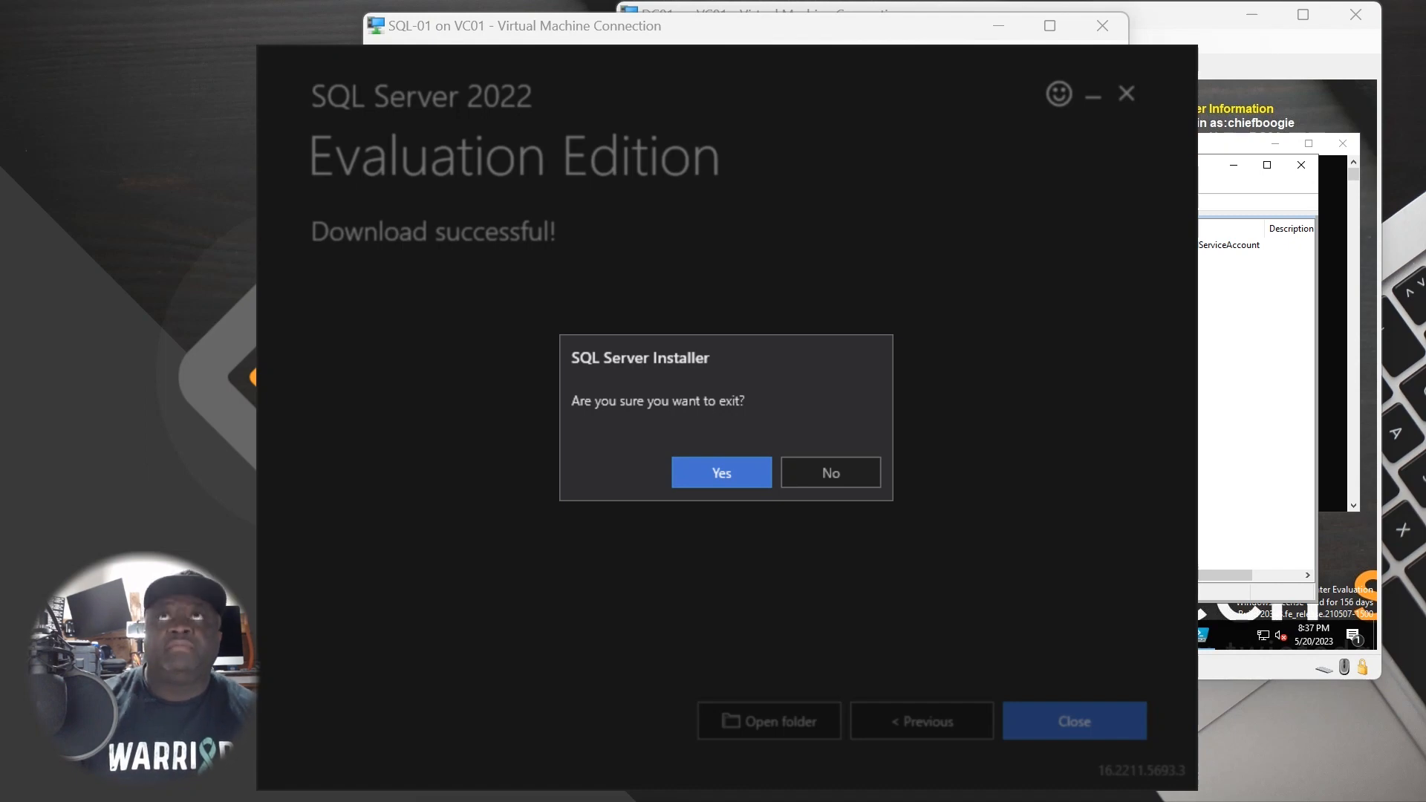
left_click(723, 469)
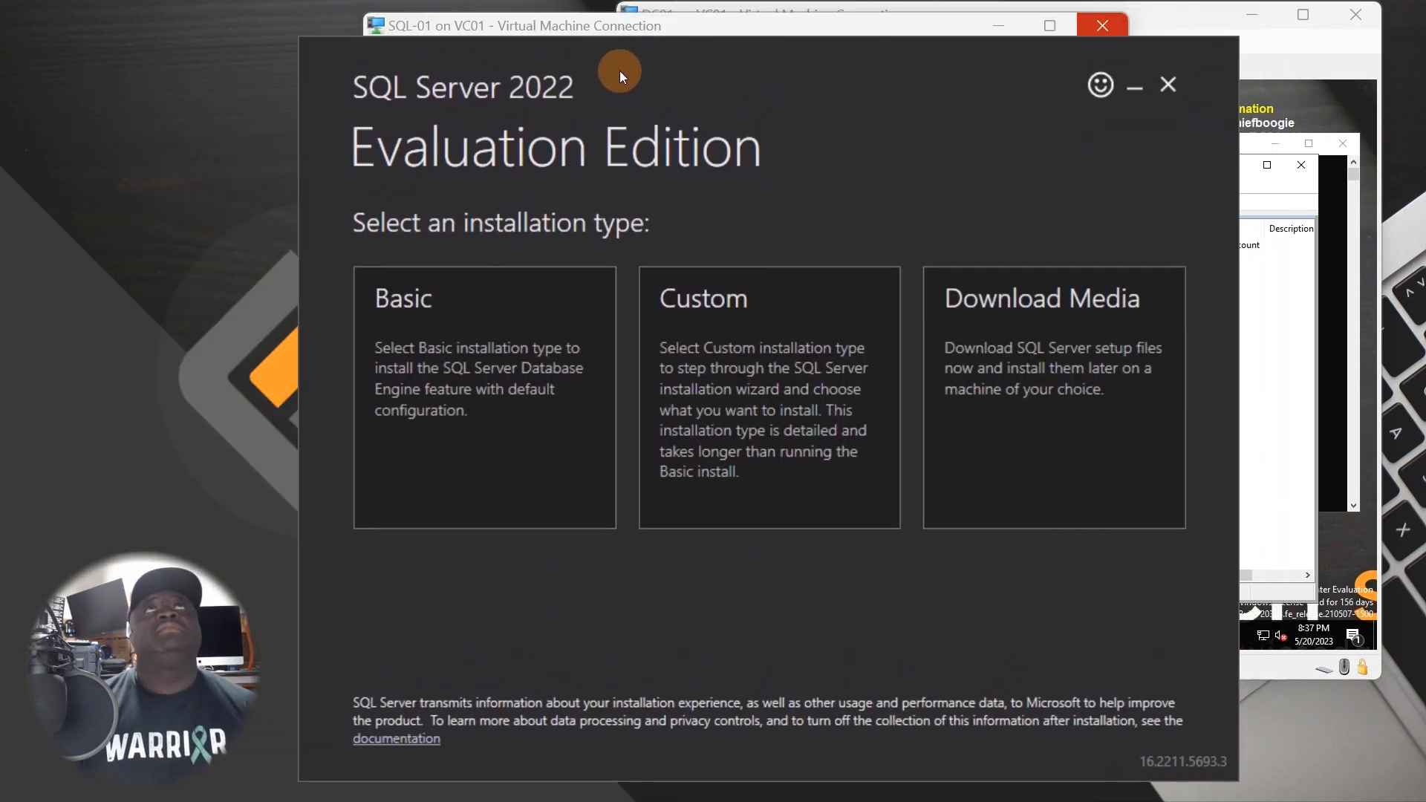
- Select the ISO download-media option, then exit the installer without downloading
left_click_drag(619, 71, 578, 64)
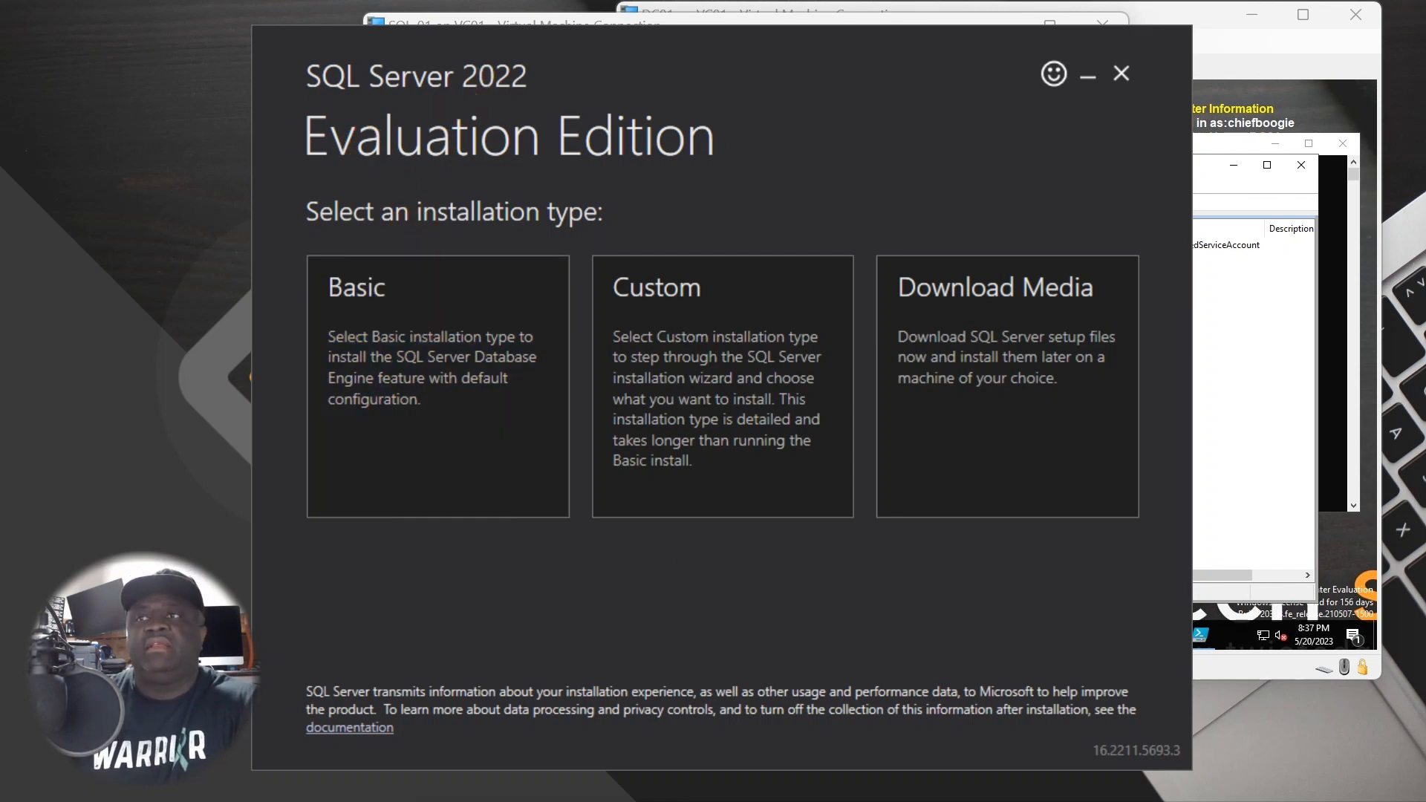
left_click_drag(53, 741, 885, 292)
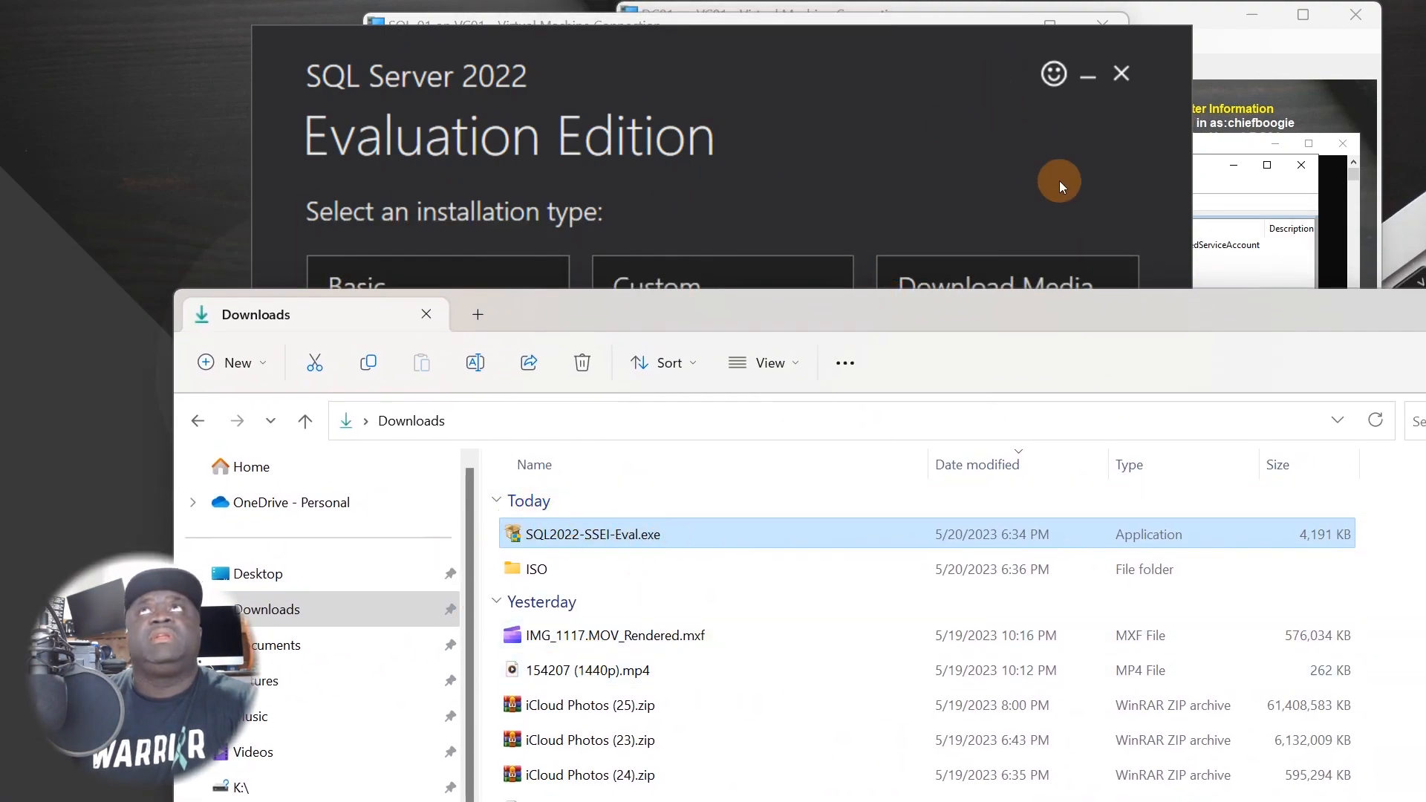
left_click_drag(1276, 314, 223, 801)
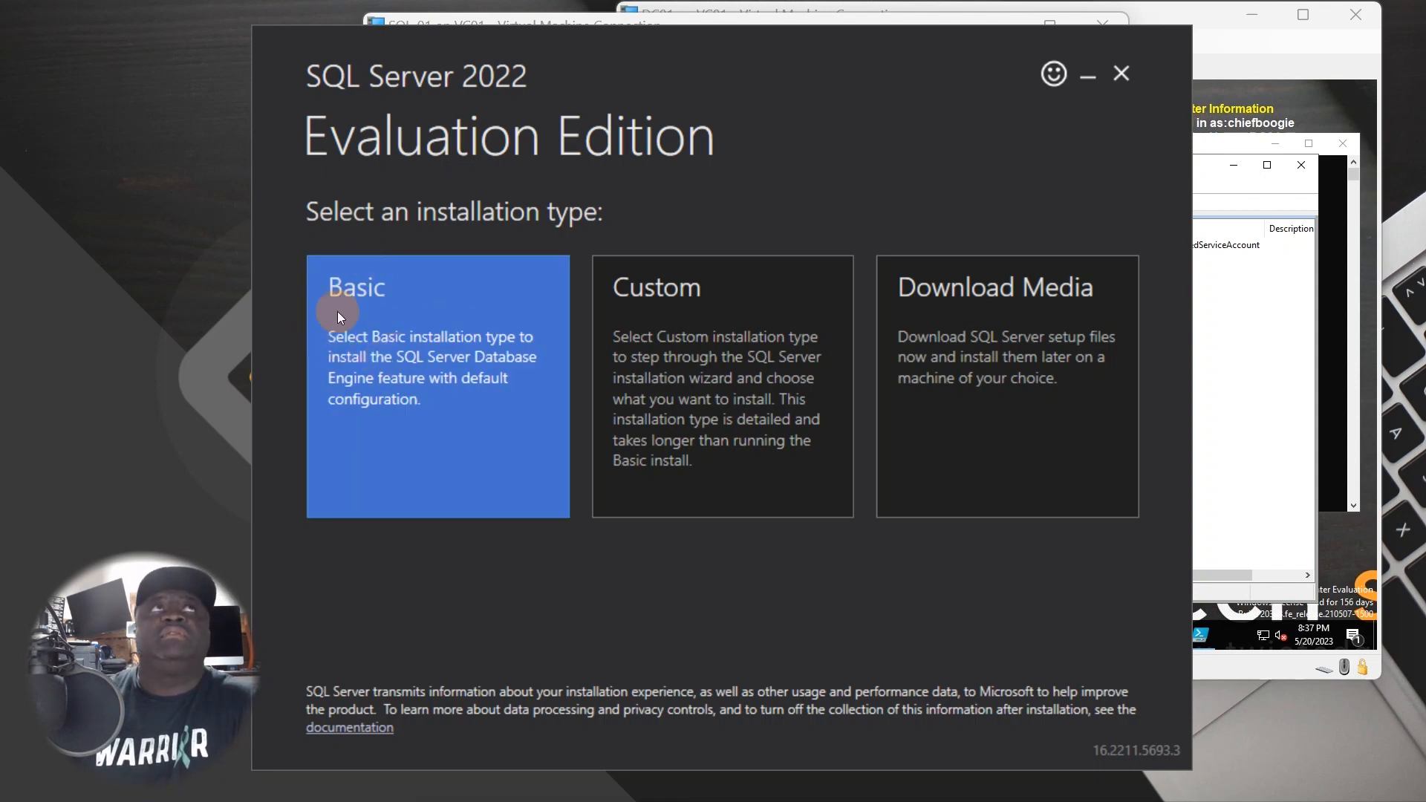
left_click(1007, 344)
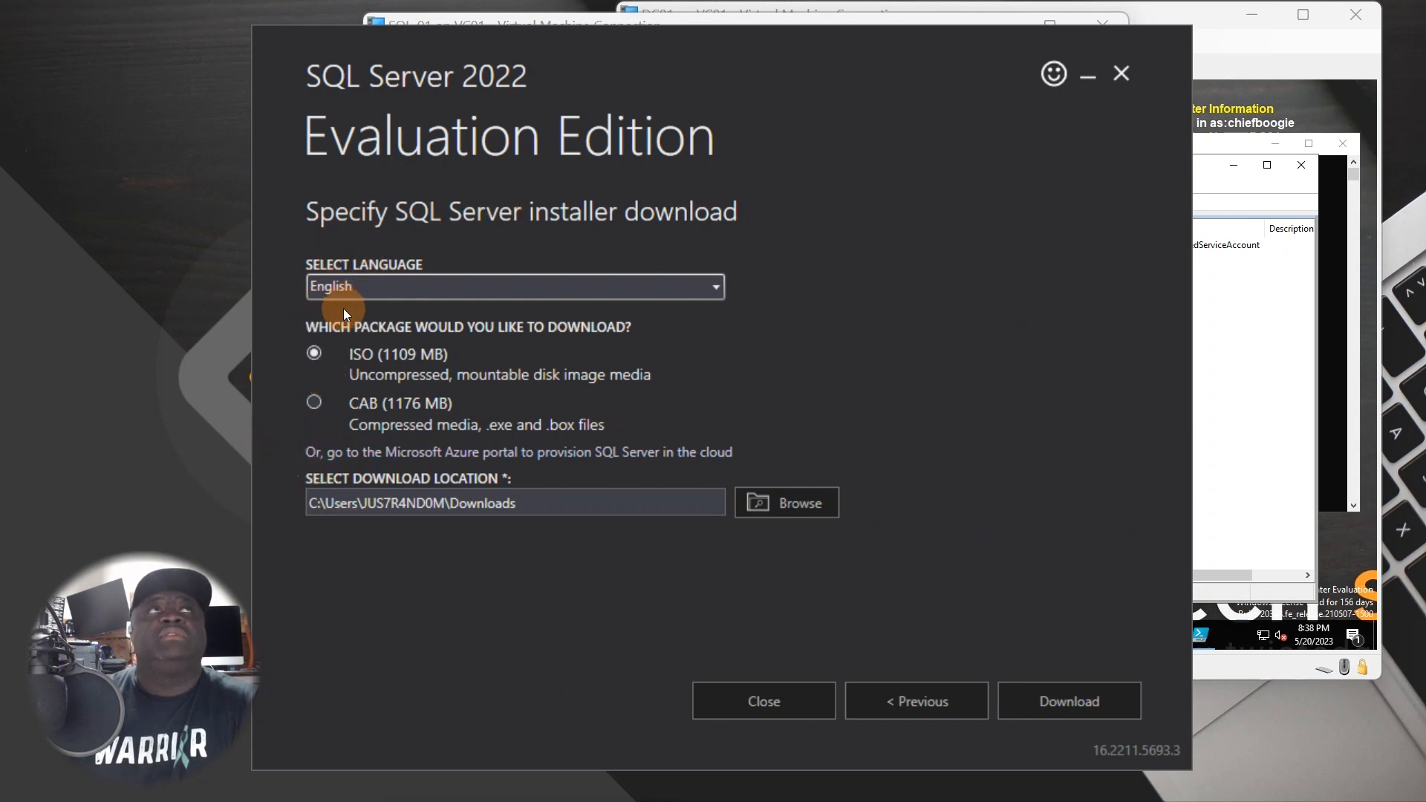
left_click(341, 364)
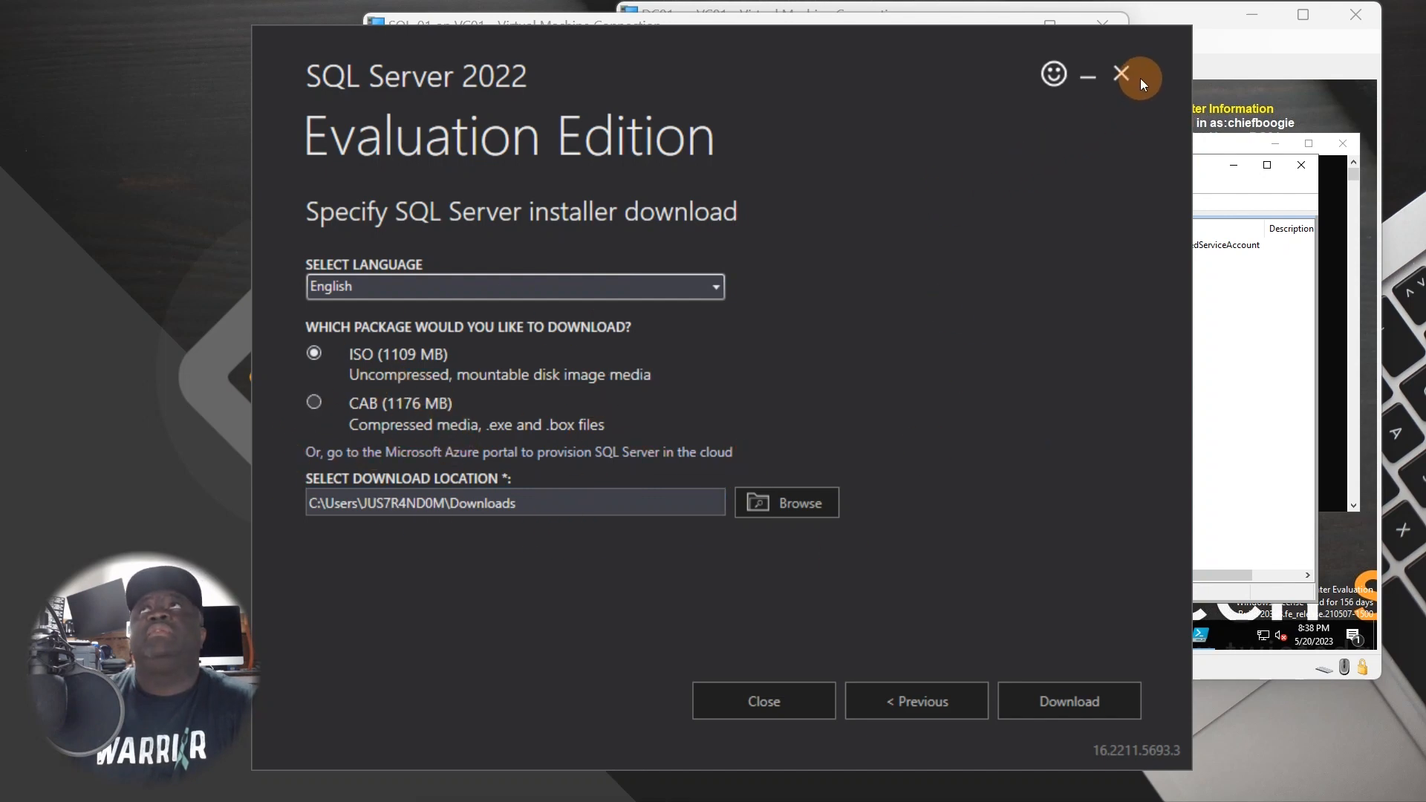
left_click(769, 708)
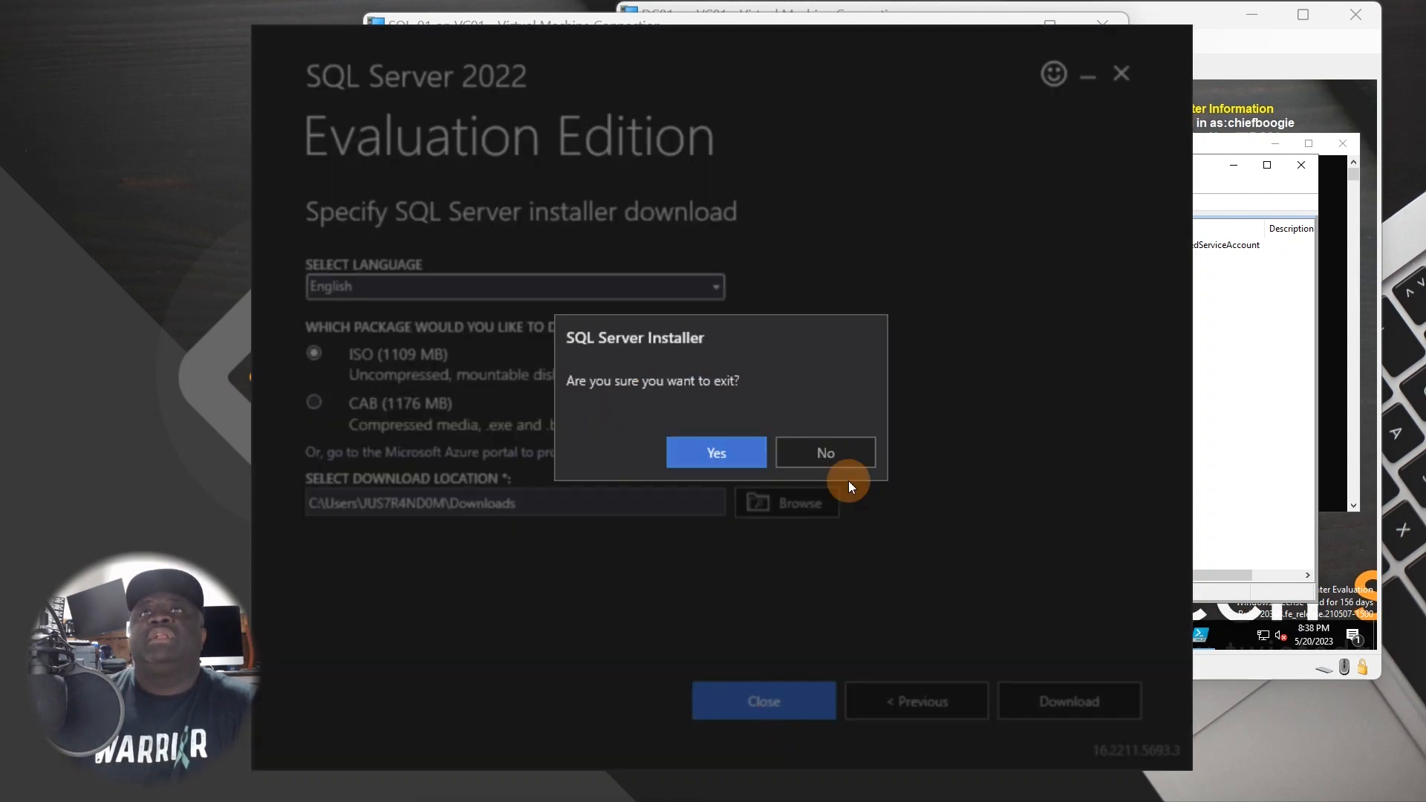
left_click(722, 446)
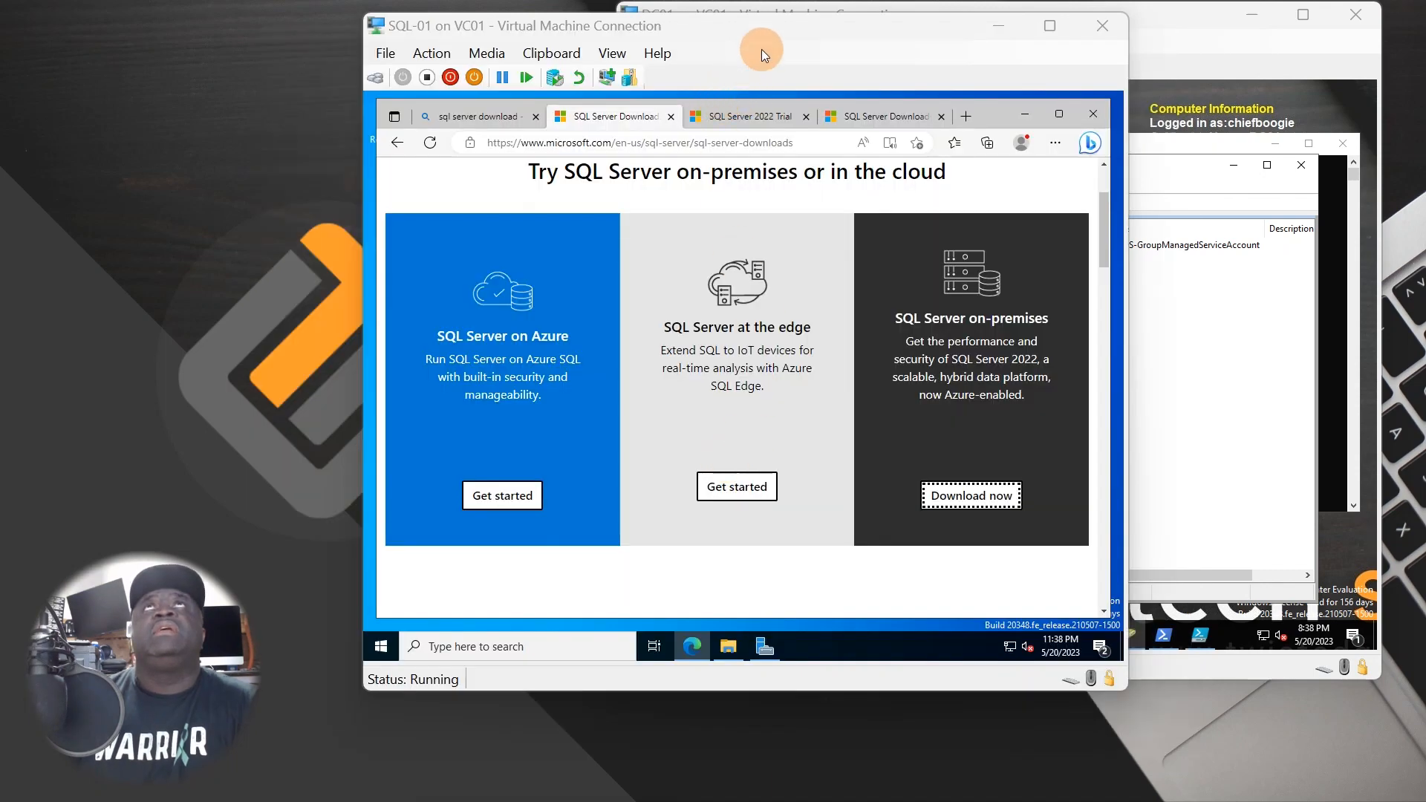
- Run setup from DVD Drive (D:), allow UAC, and choose New SQL Server standalone installation
left_click(728, 646)
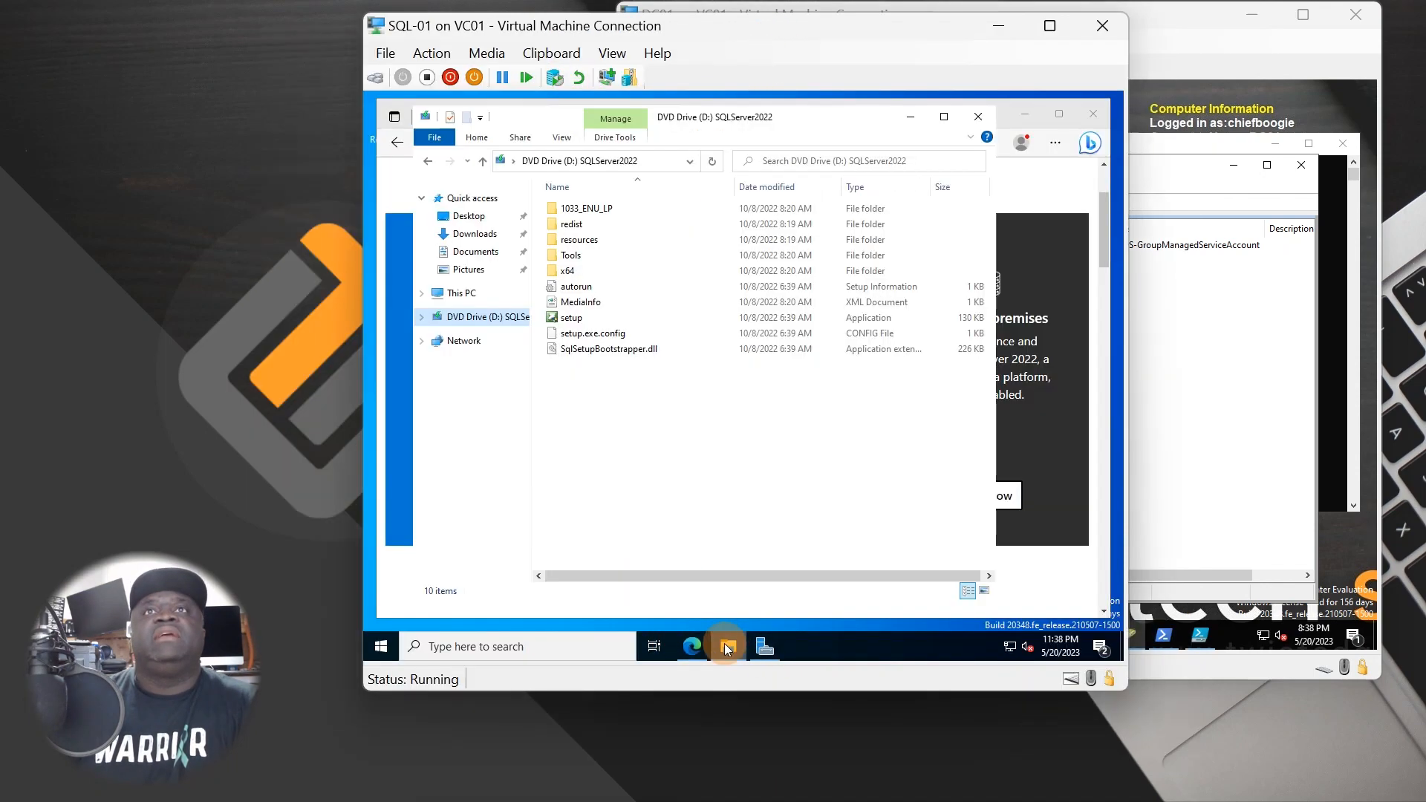
double_click(578, 318)
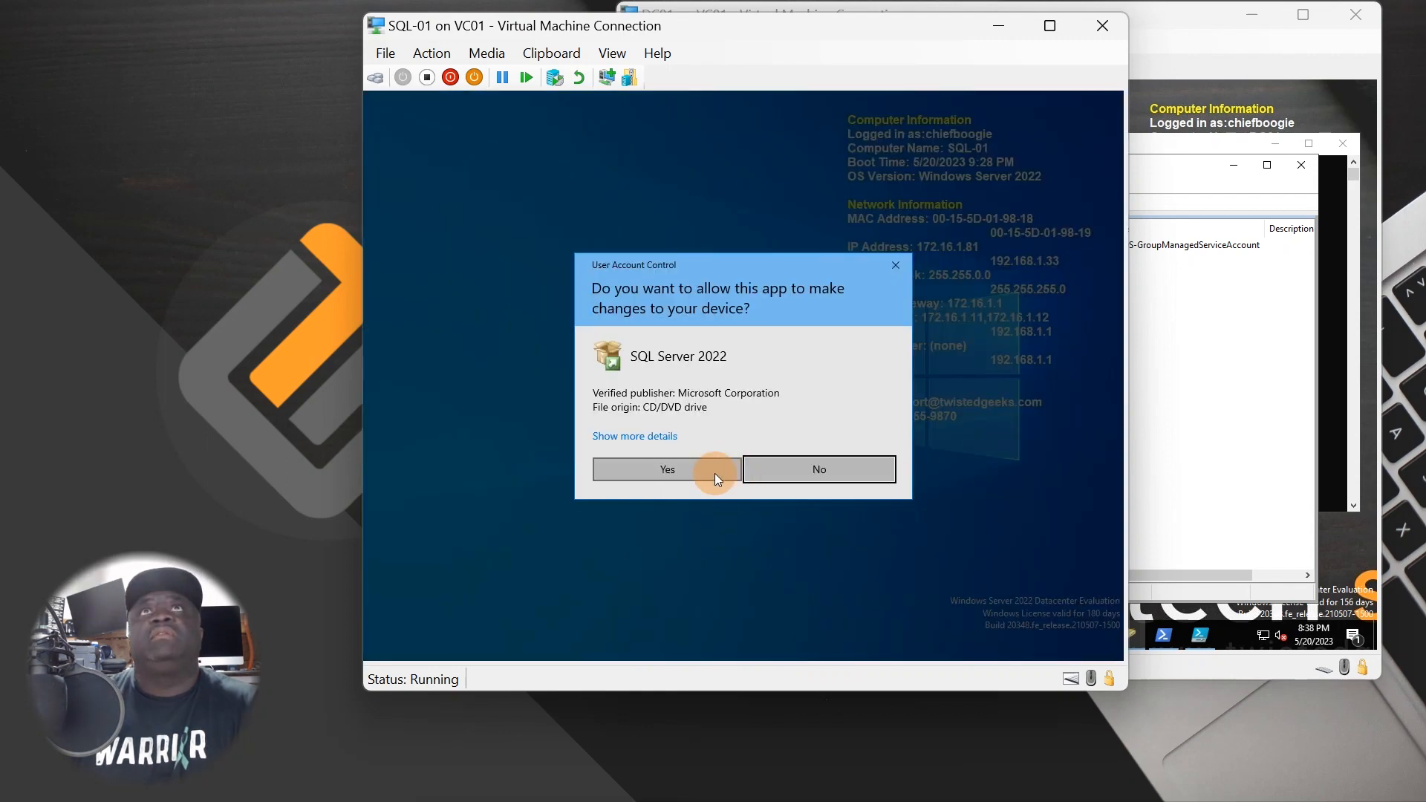
left_click(715, 474)
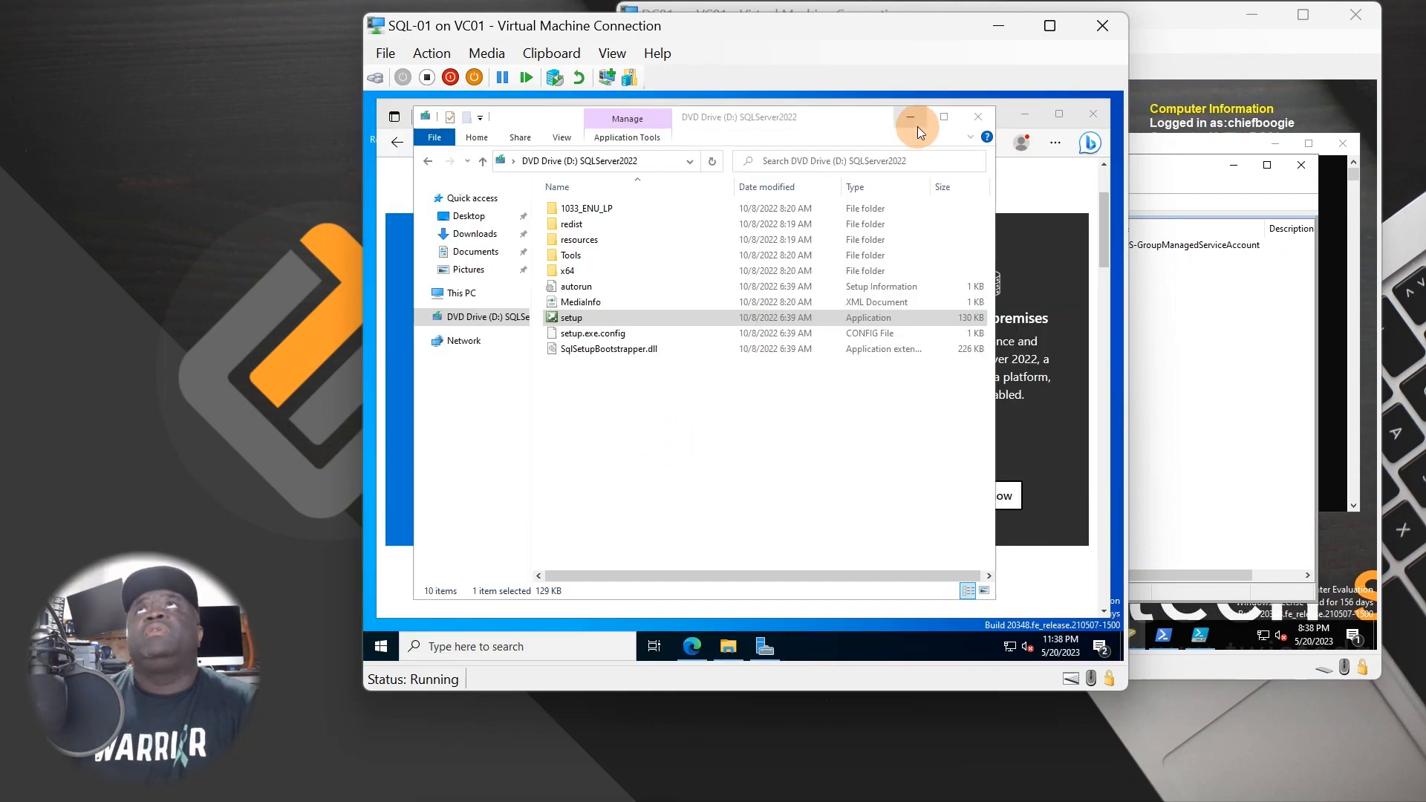
left_click(912, 119)
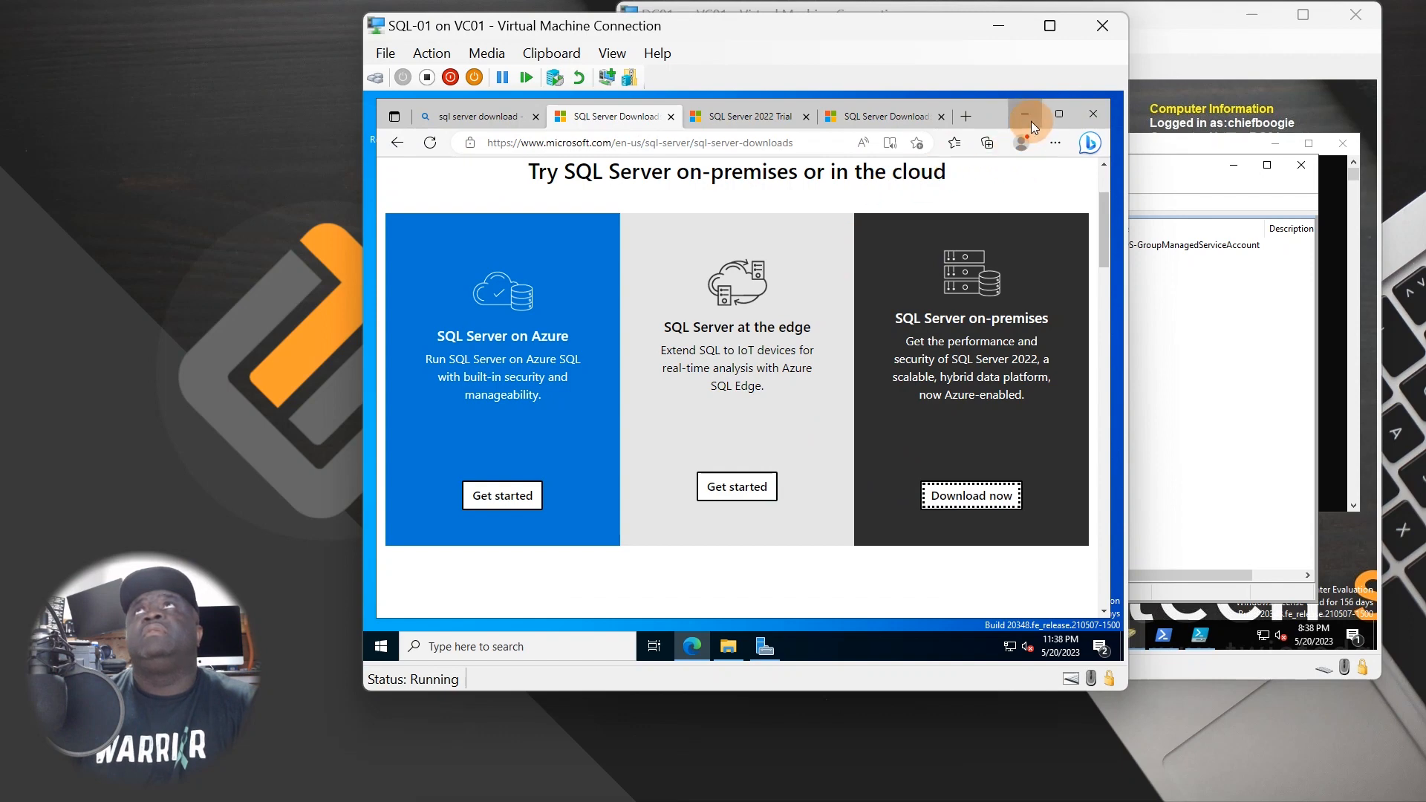
left_click(1031, 121)
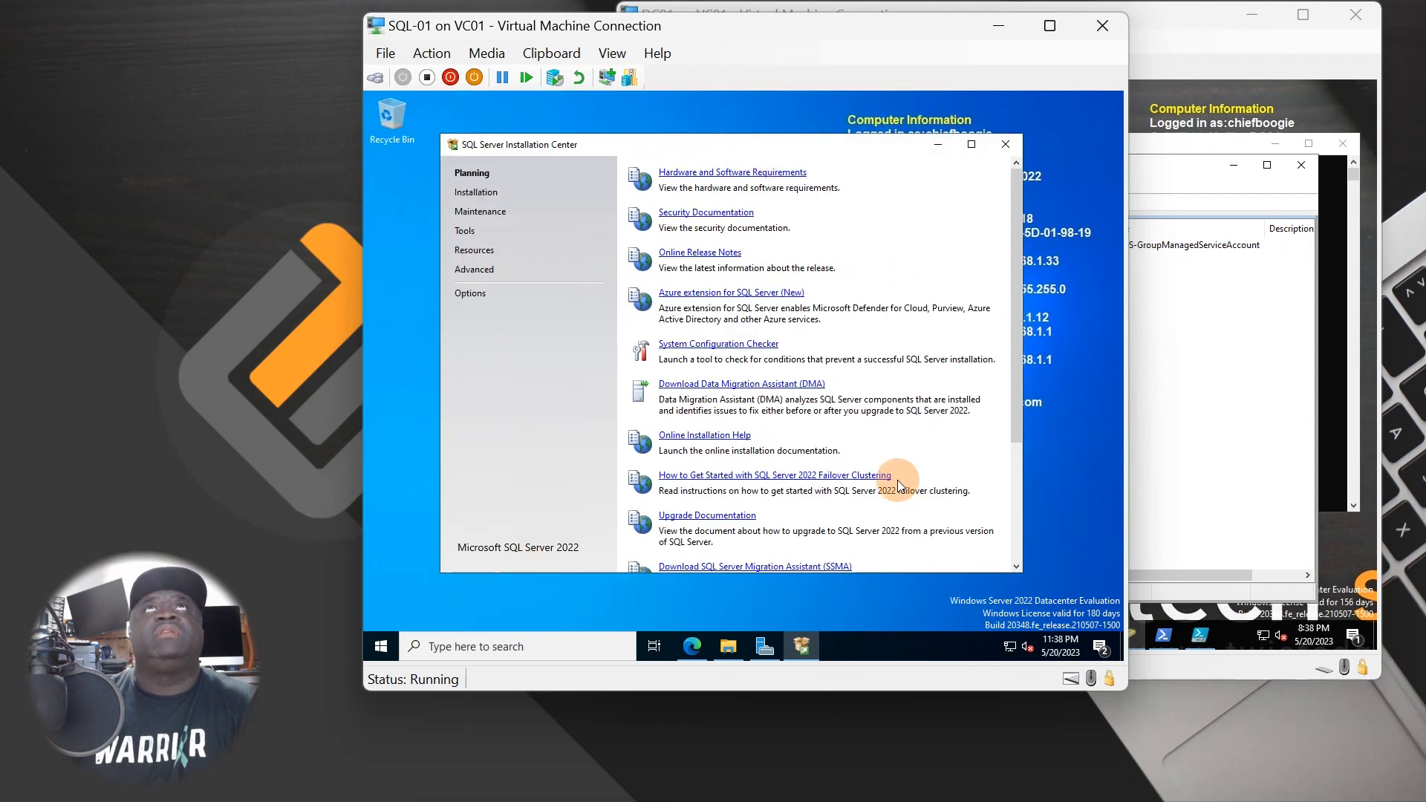
left_click(479, 193)
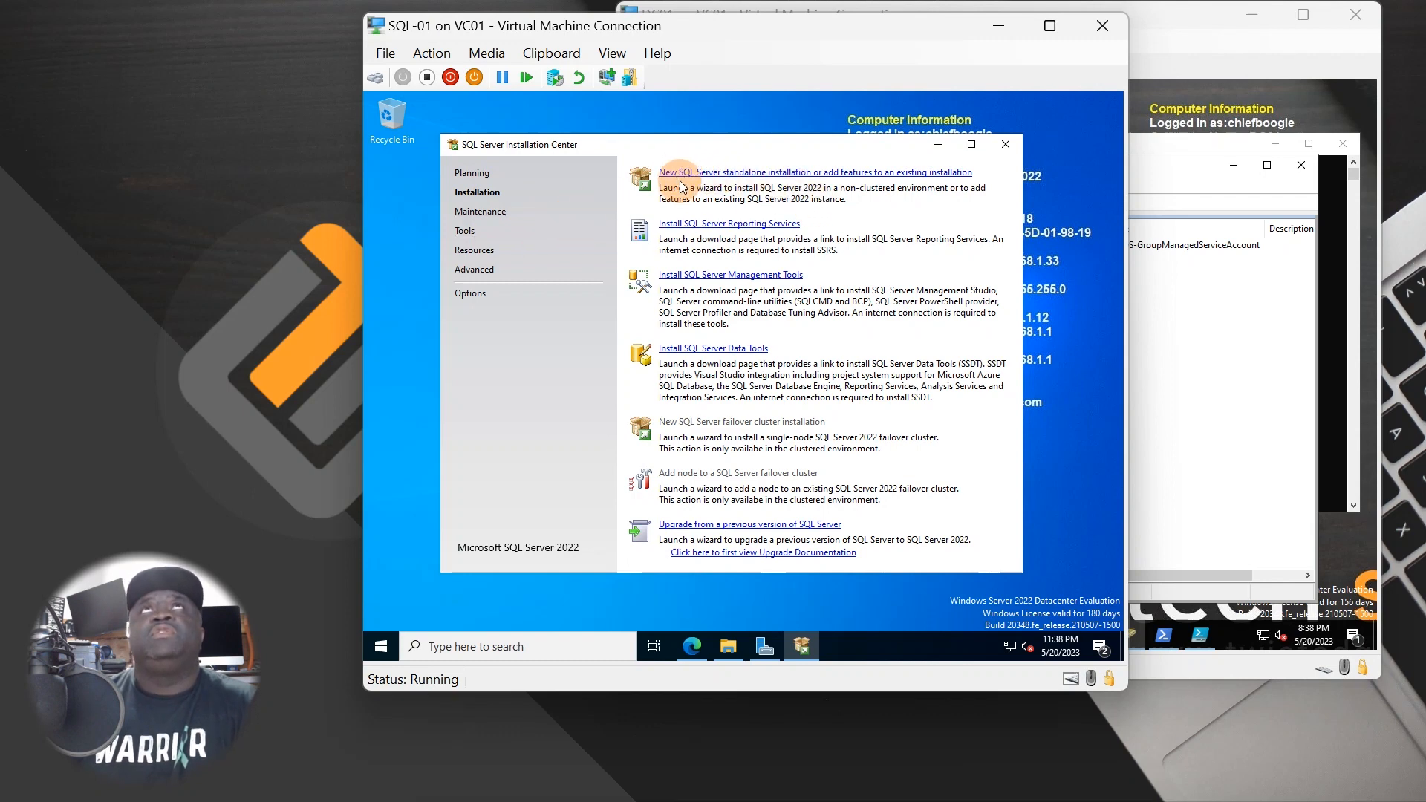
left_click(710, 174)
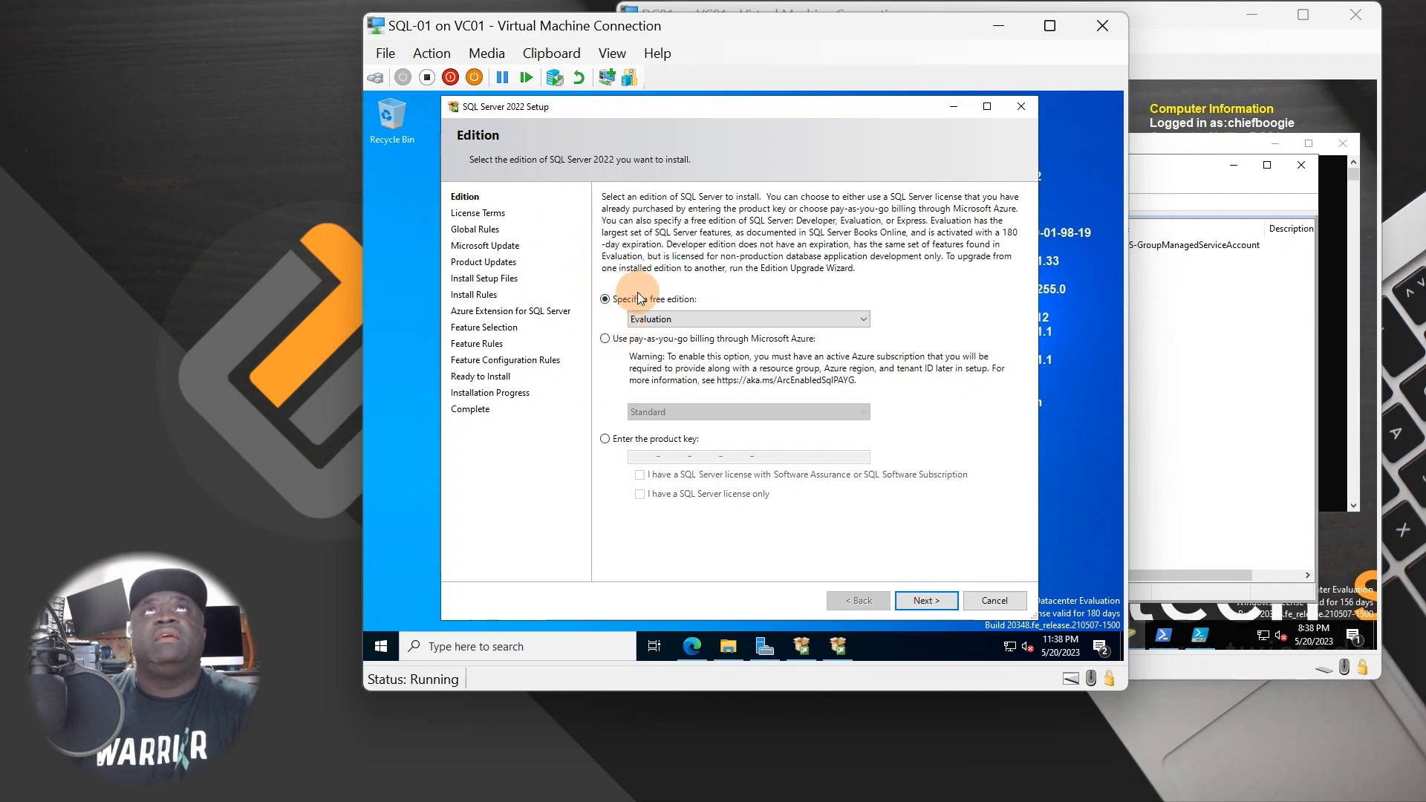
- Try the Developer, Express and Evaluation editions, then switch to entering a product key
left_click(673, 321)
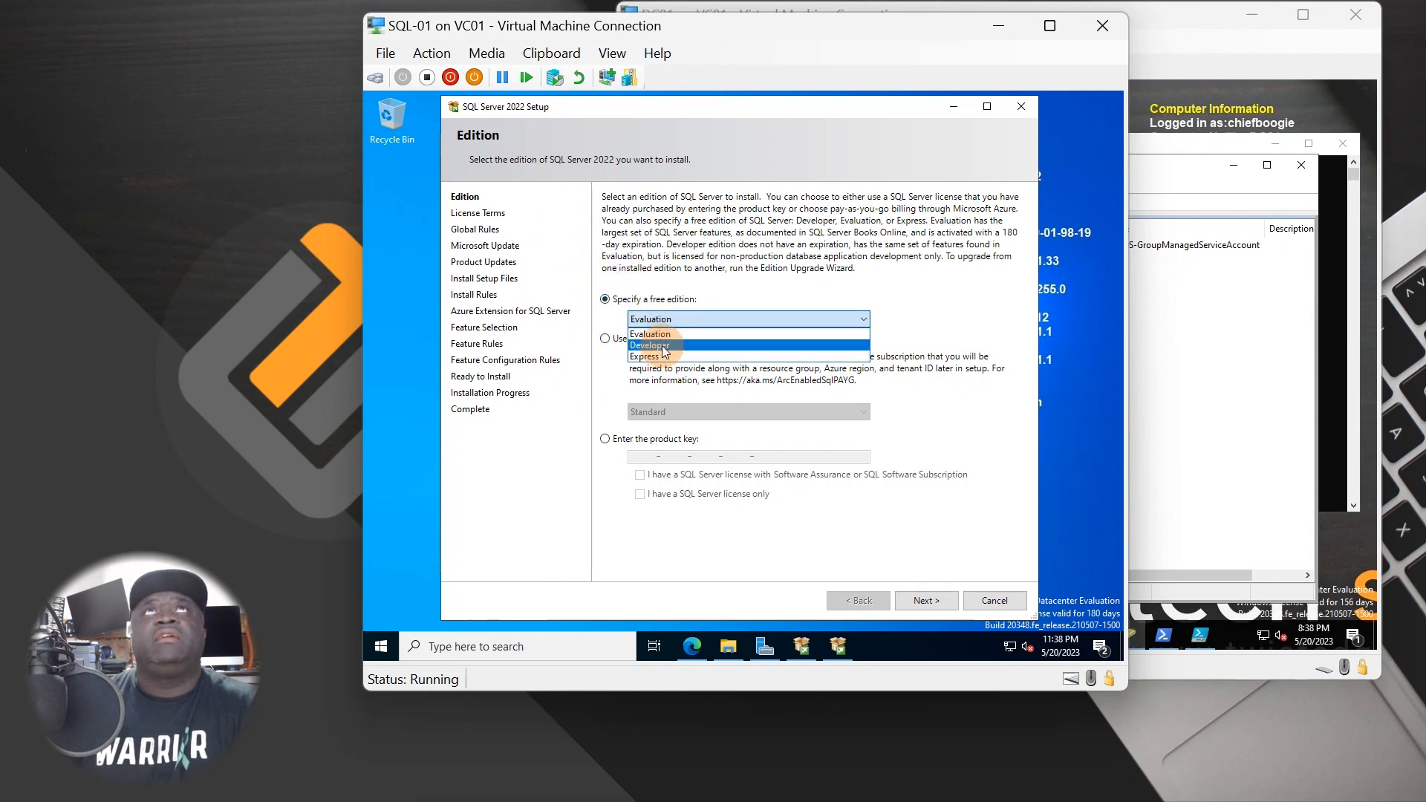
left_click(673, 345)
left_click(682, 325)
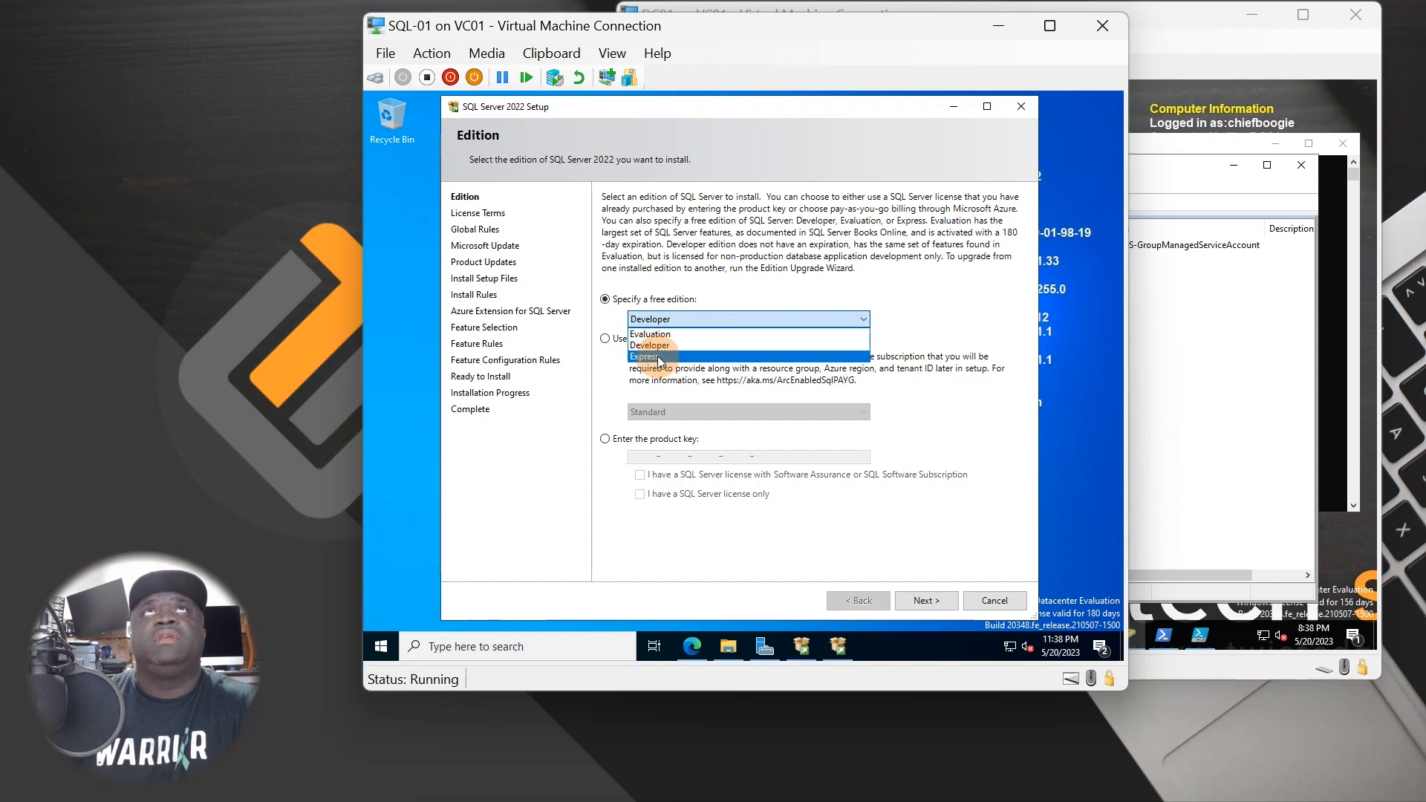
left_click(657, 355)
left_click(698, 320)
left_click(667, 334)
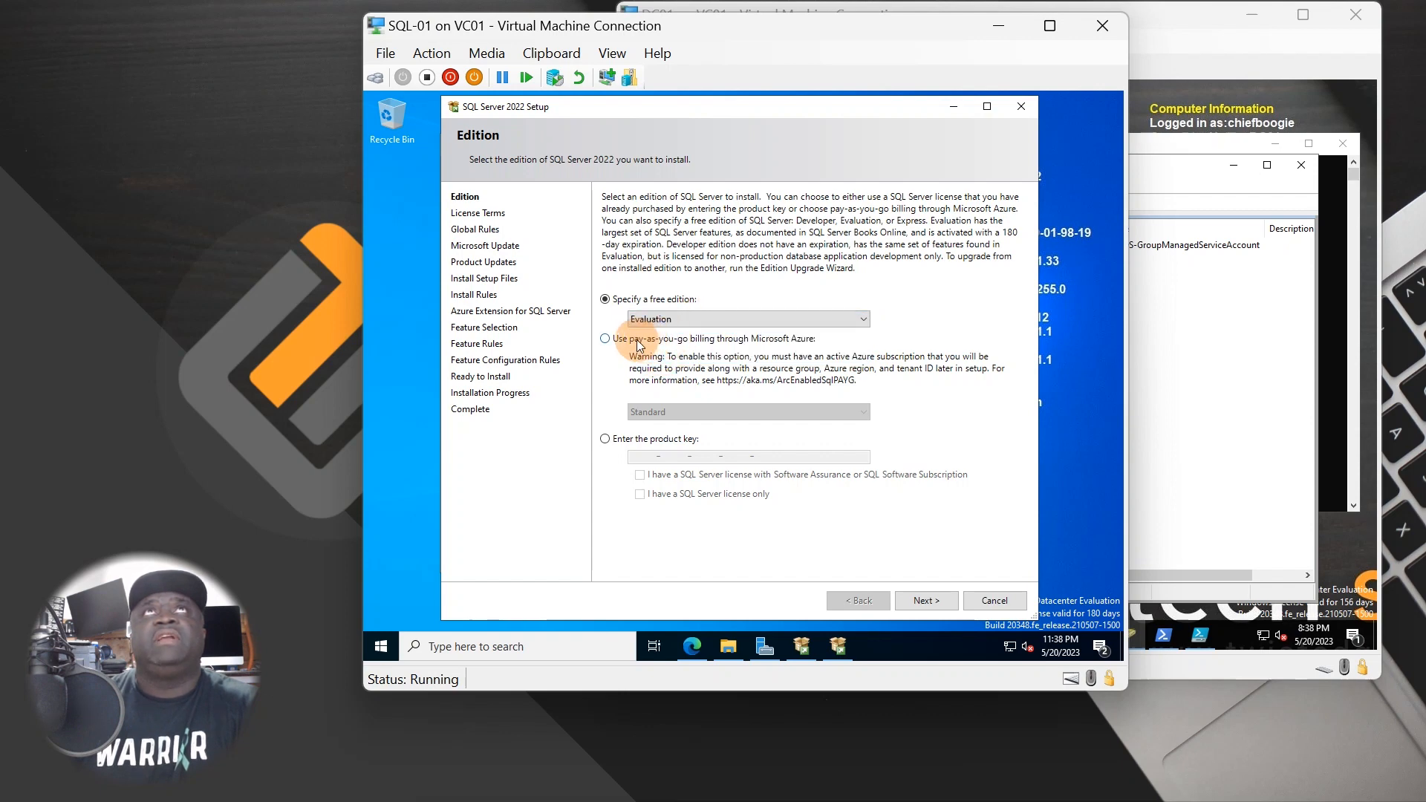
left_click(606, 440)
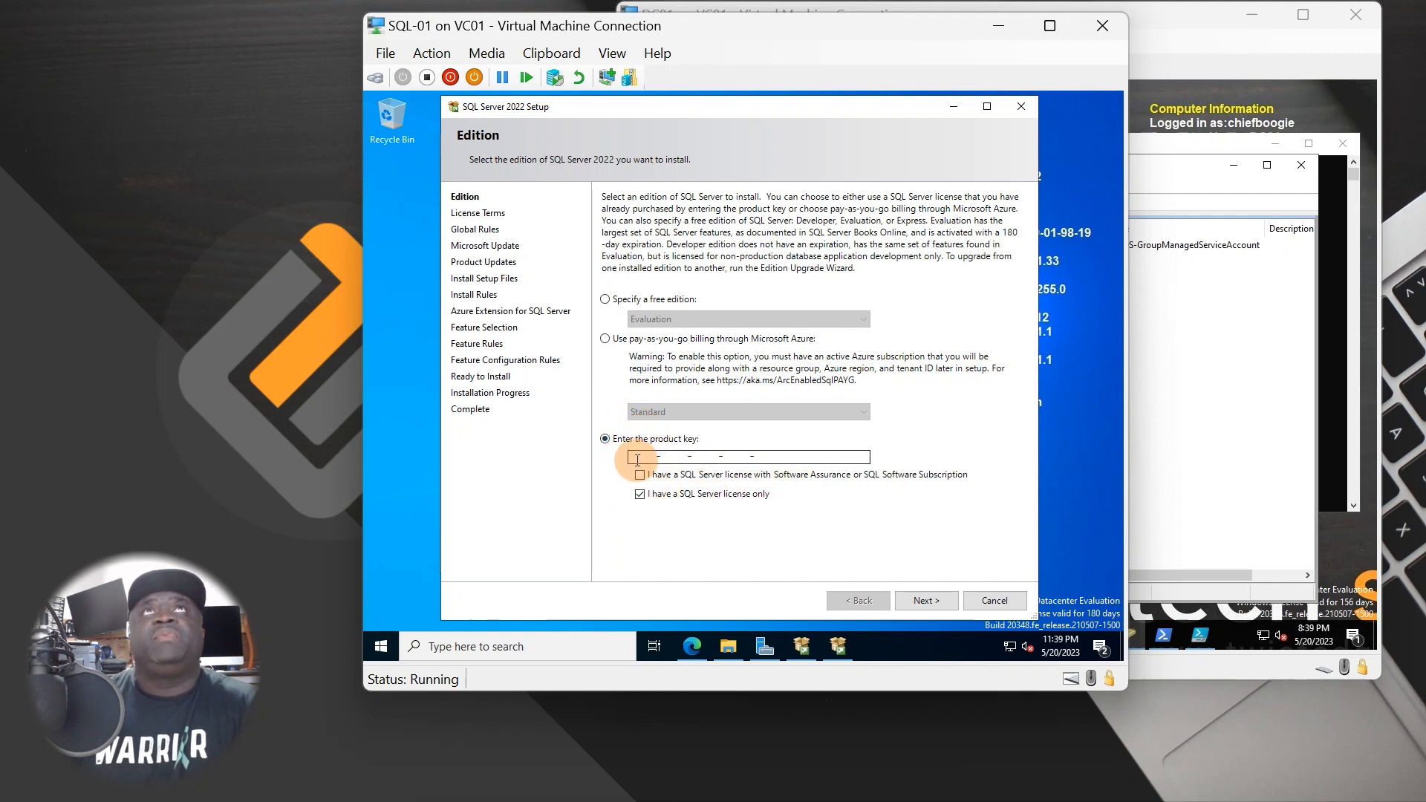
left_click(615, 300)
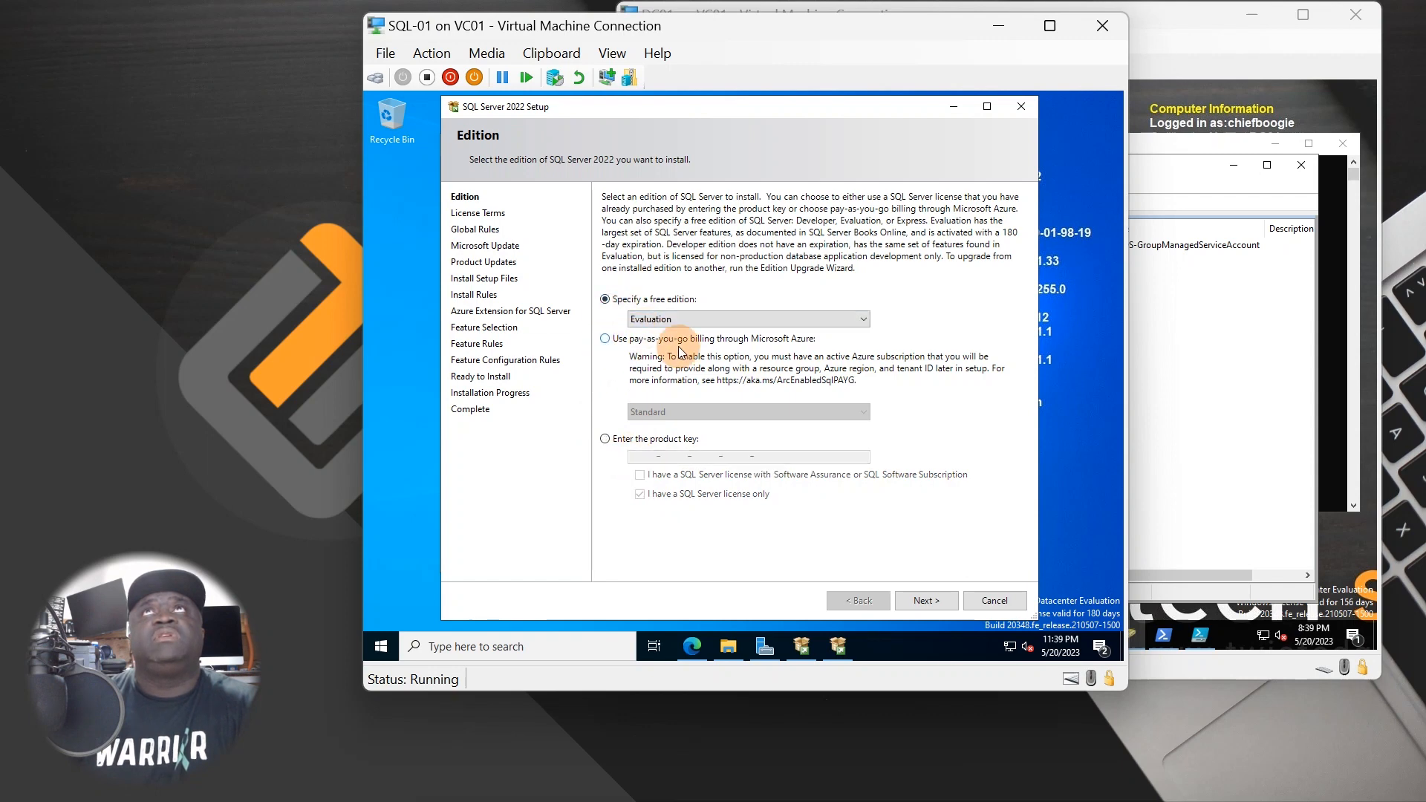
left_click(717, 318)
left_click(824, 274)
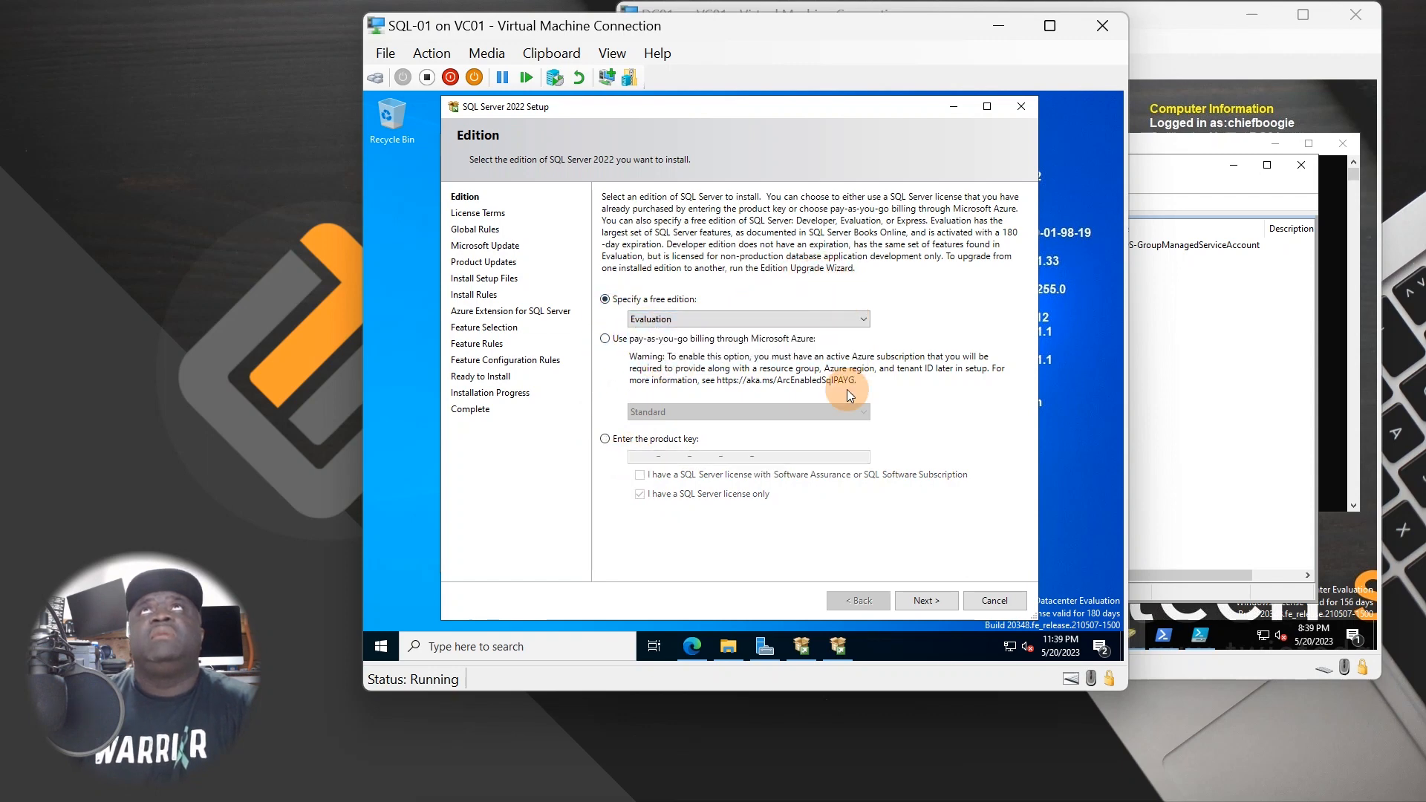
left_click(605, 440)
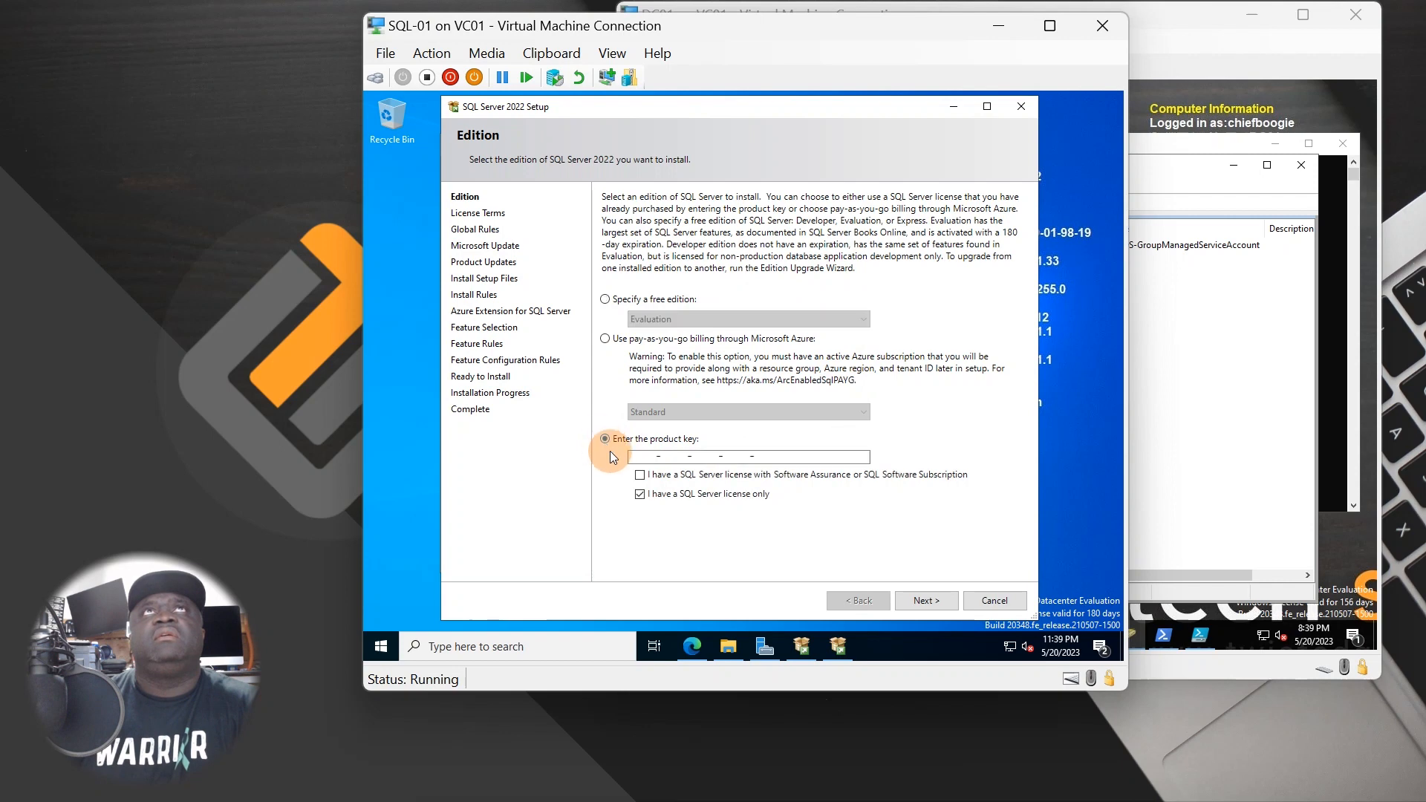
left_click(658, 463)
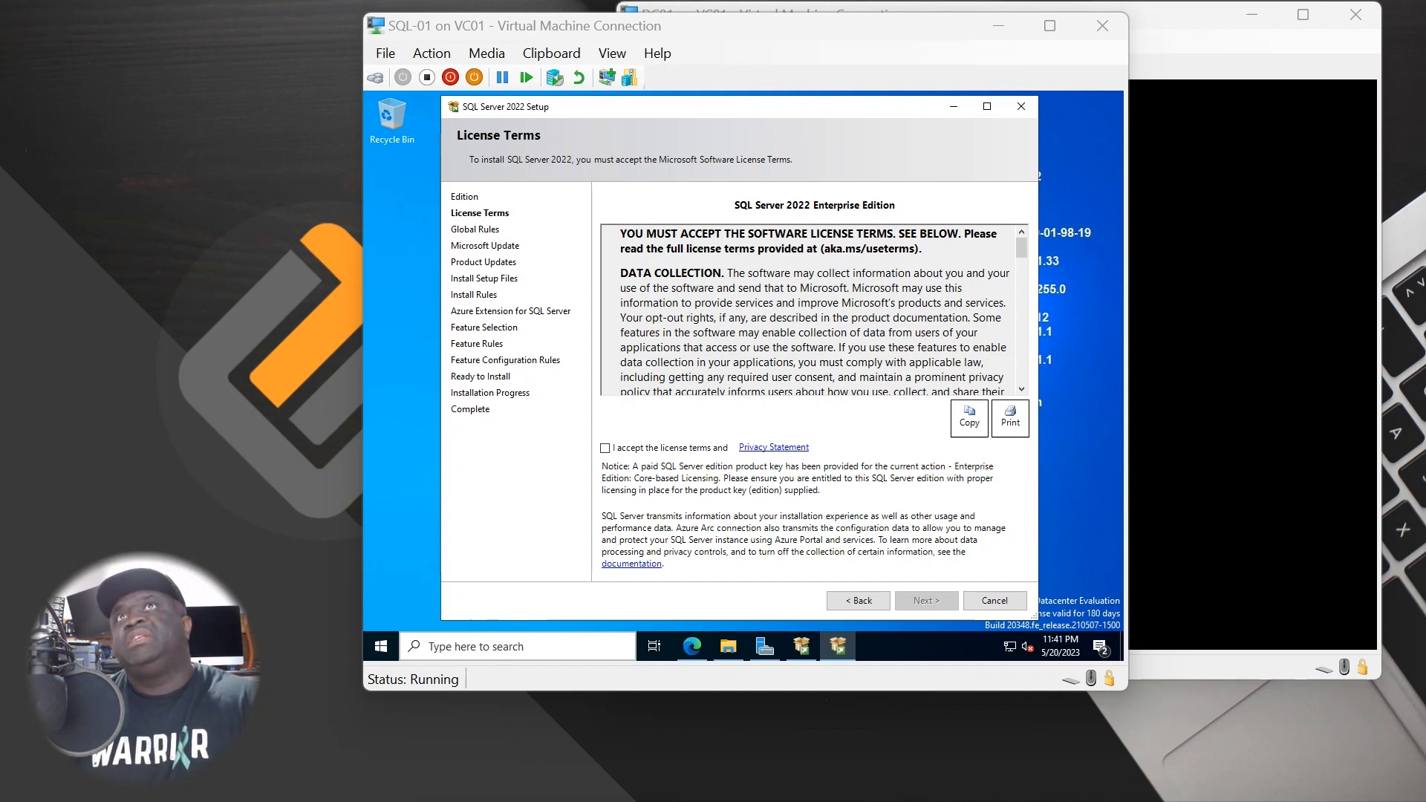
- Accept the license terms, enable Microsoft Update, and proceed to Install Rules
left_click(618, 449)
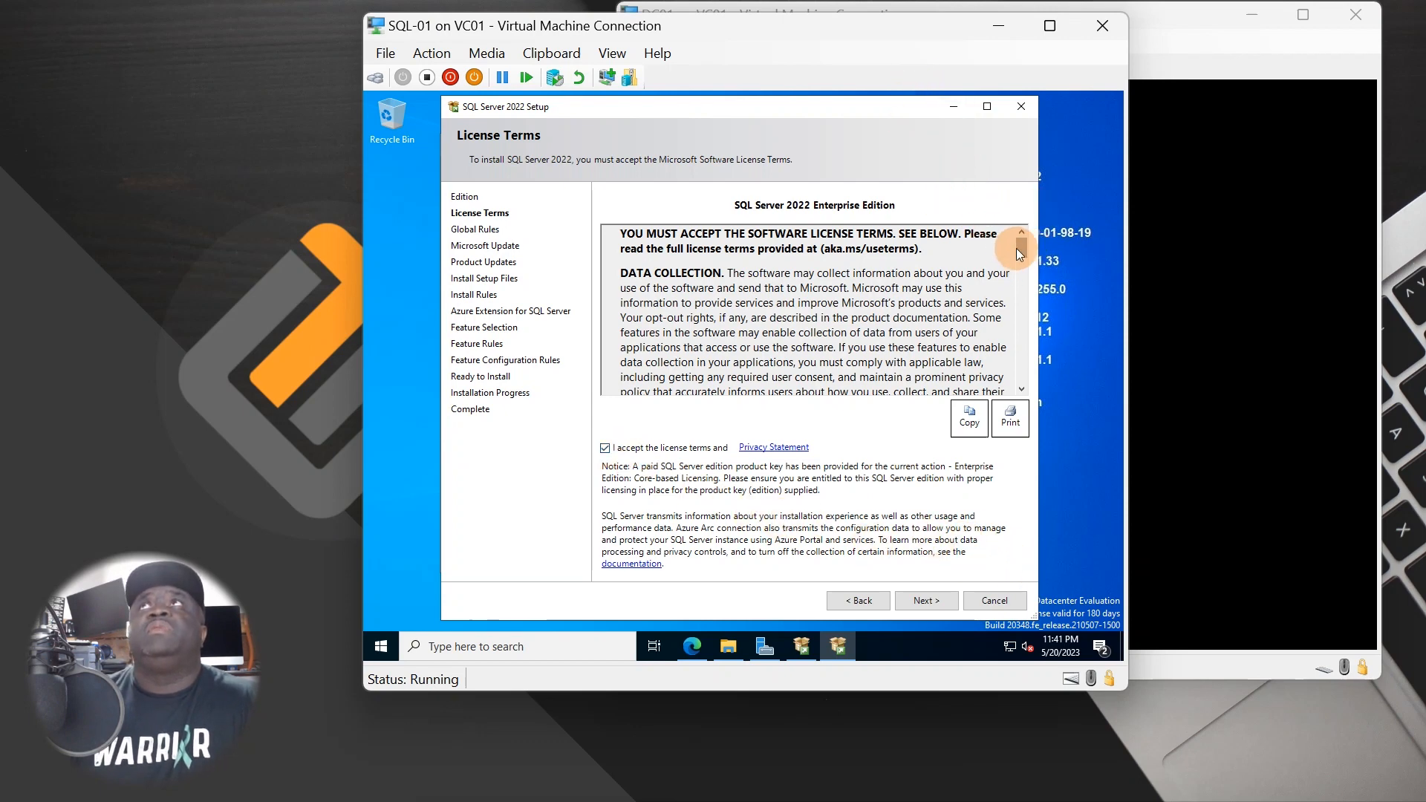
left_click_drag(1018, 251, 1022, 408)
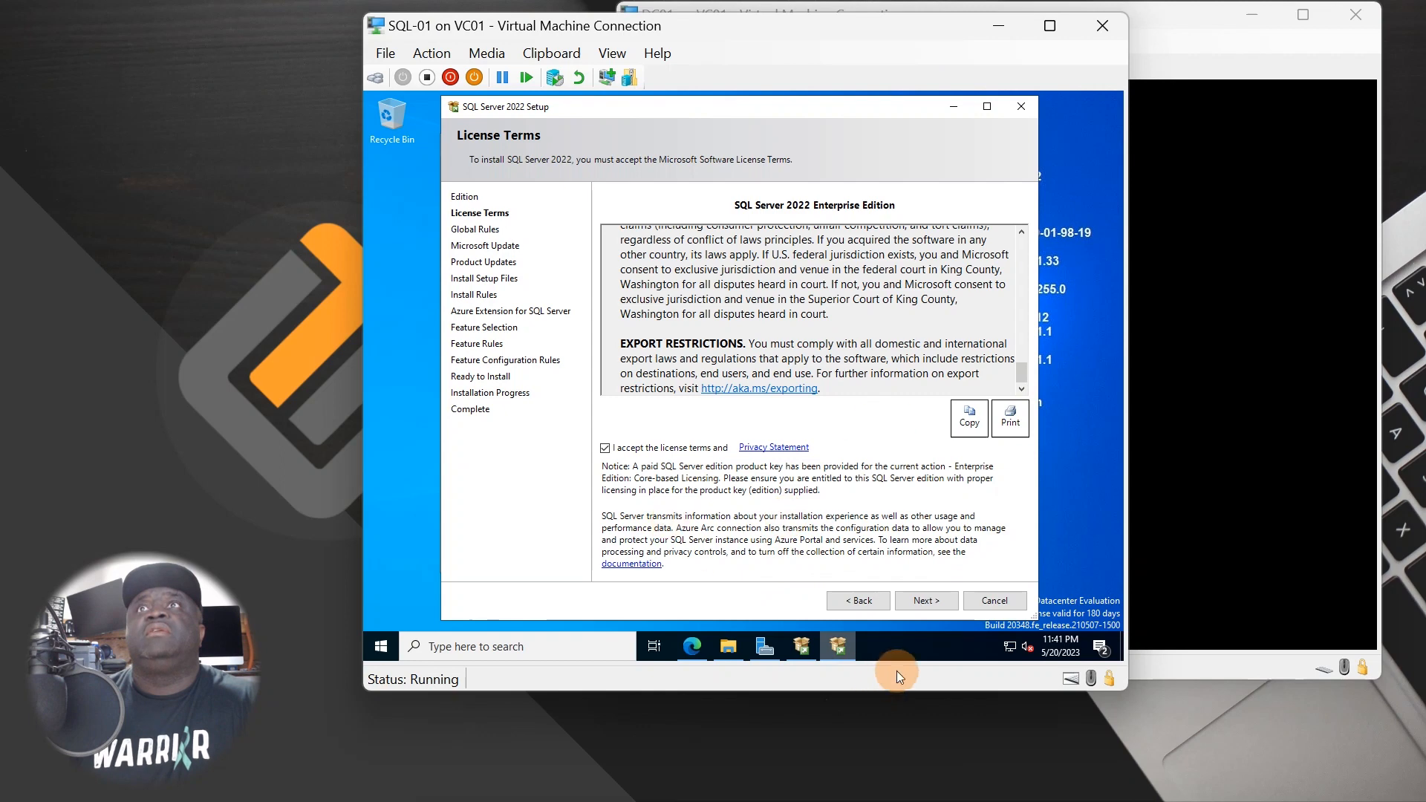
left_click(922, 600)
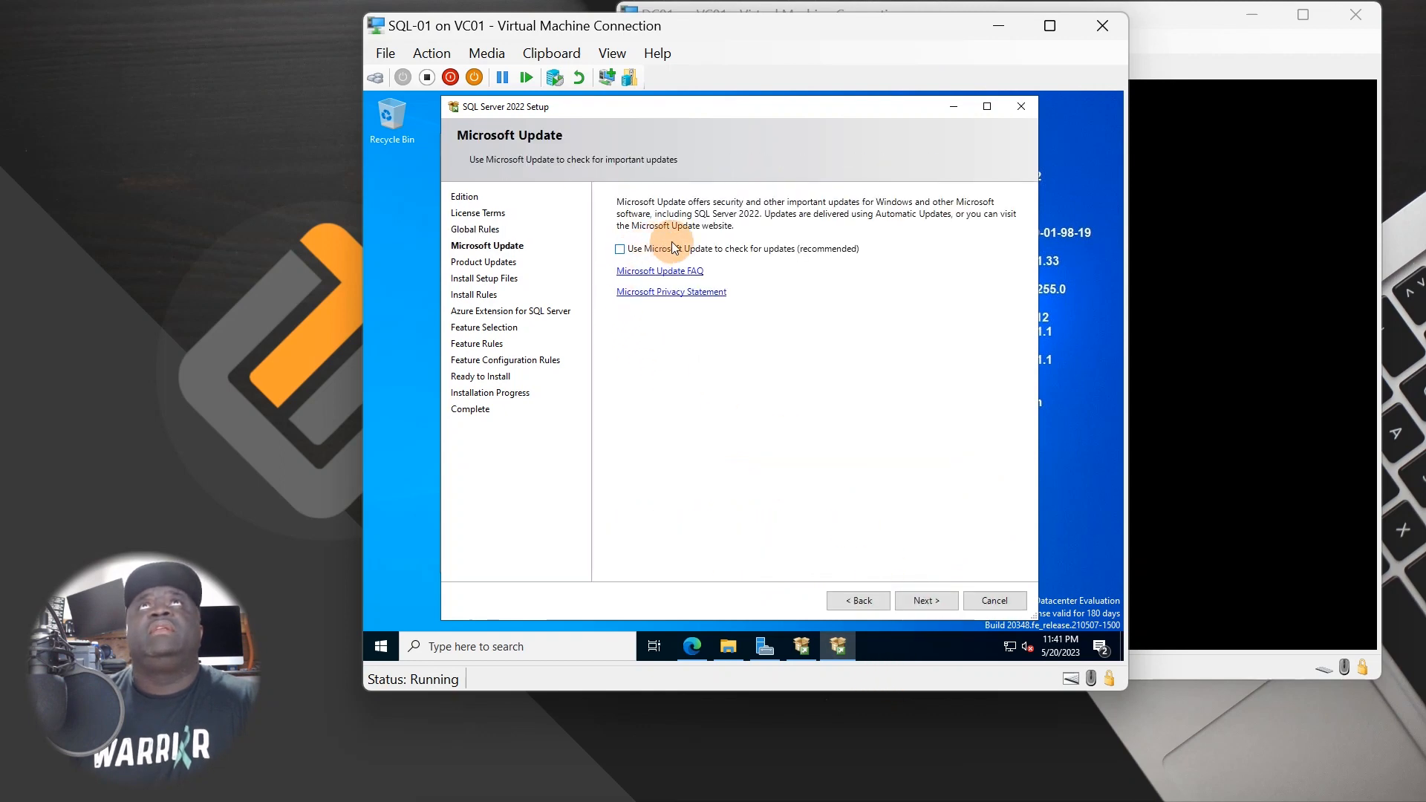
left_click(782, 250)
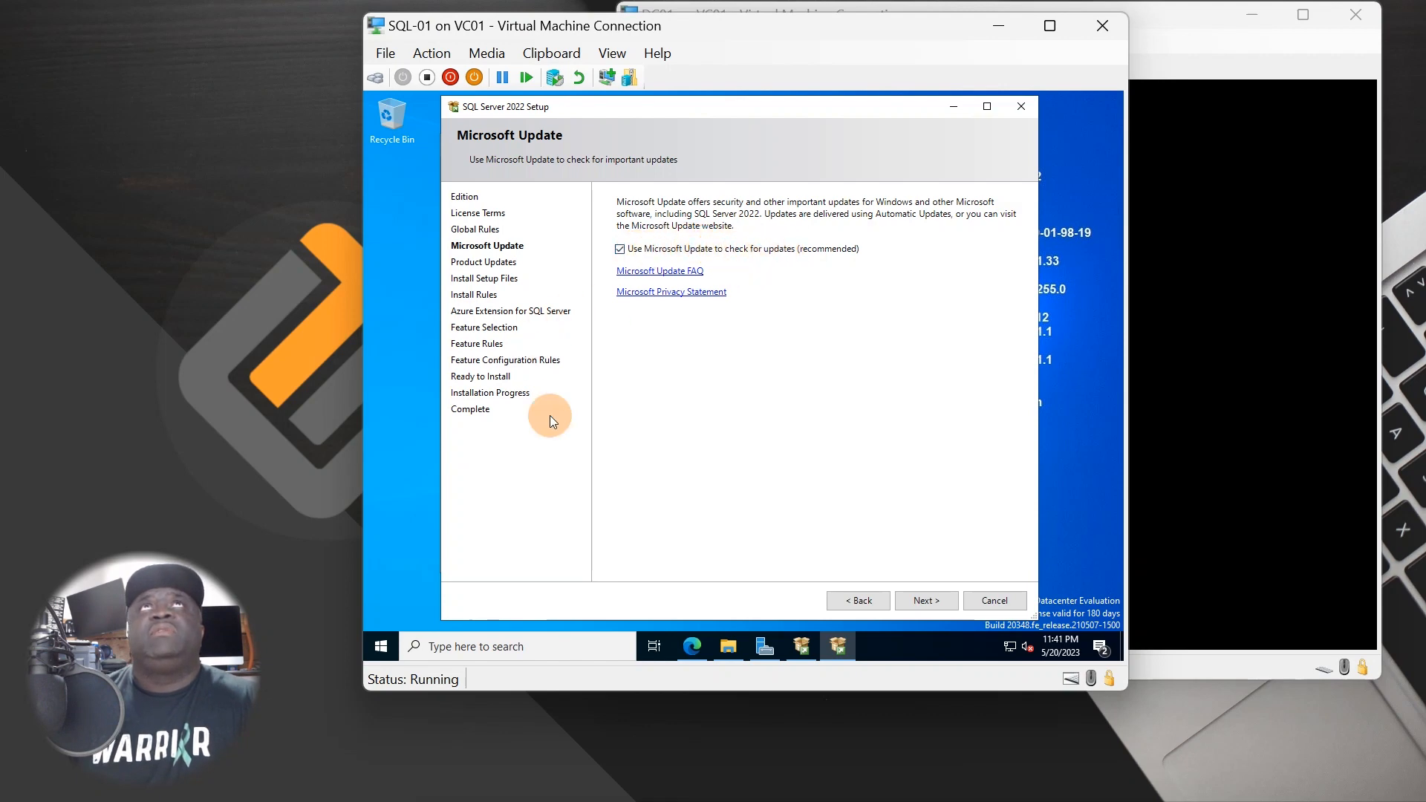
left_click(935, 606)
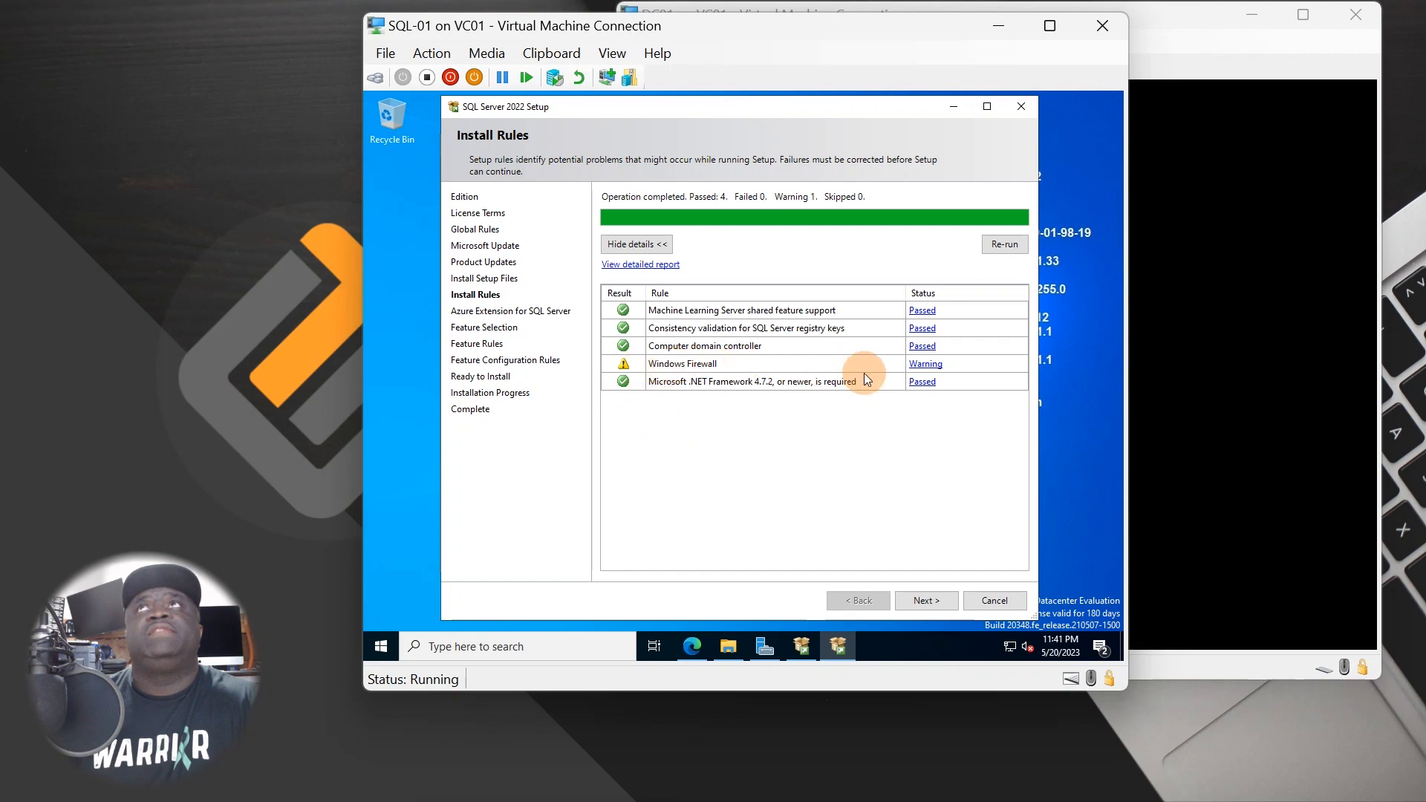
- View the firewall warning details and open Windows Defender Firewall with Advanced Security properties
left_click(935, 371)
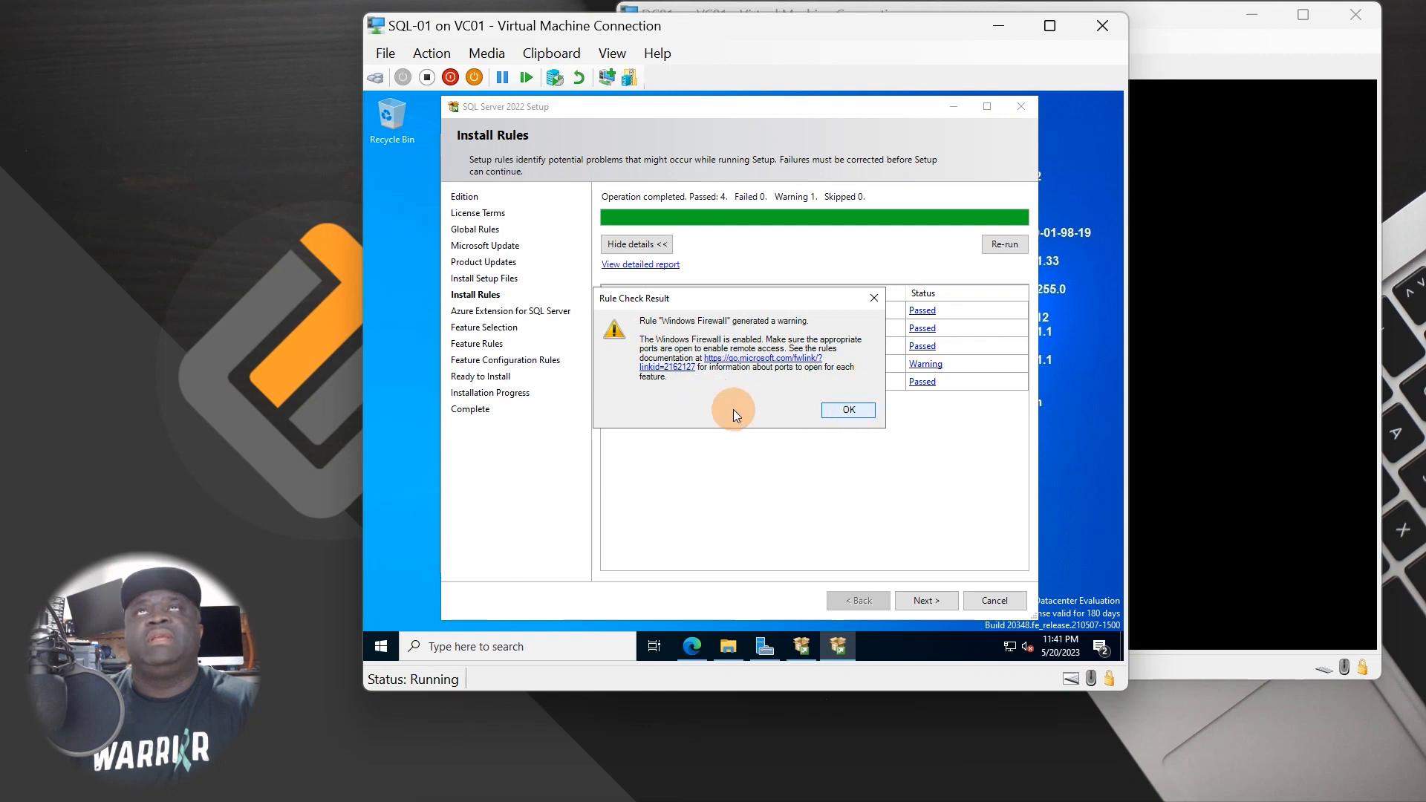
left_click(381, 646)
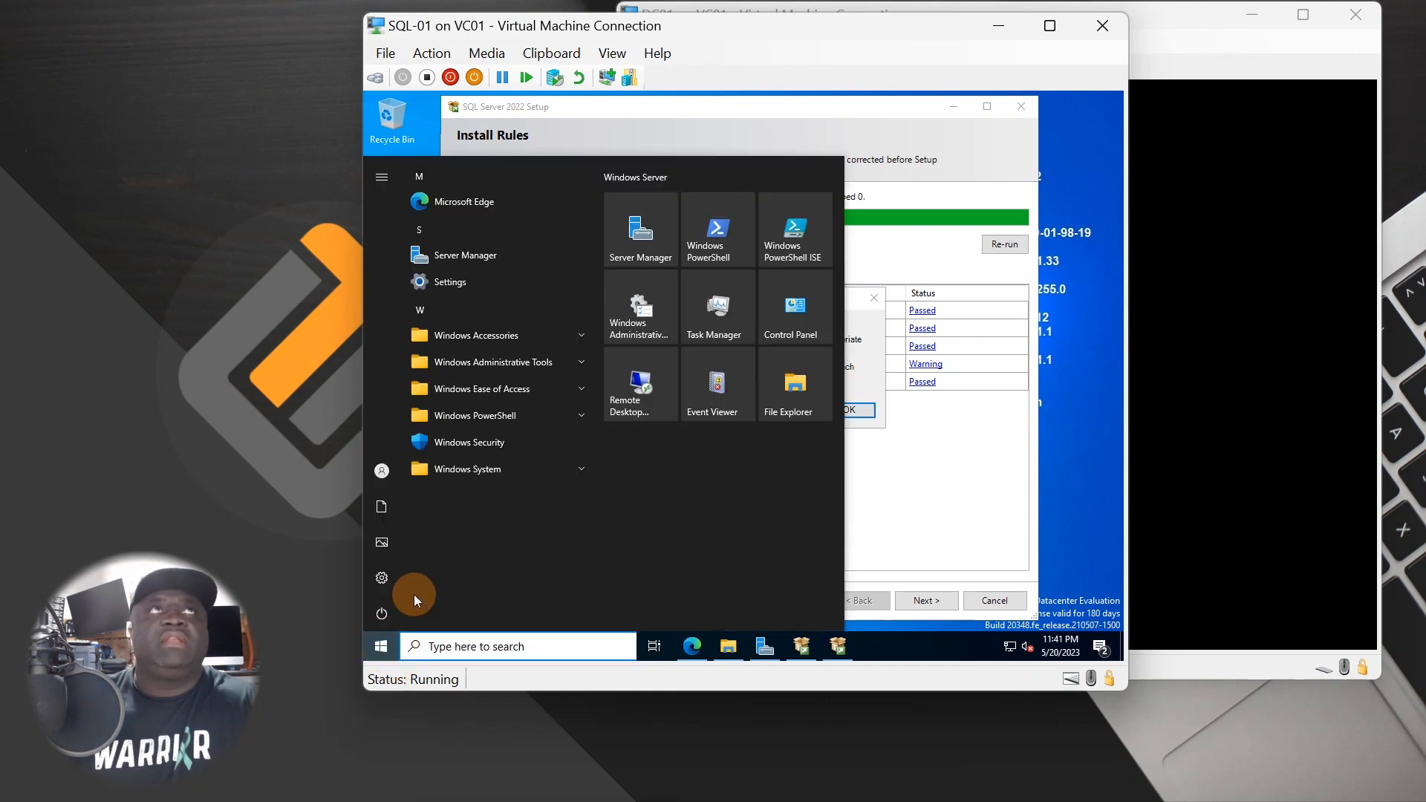
type("FIREWALL")
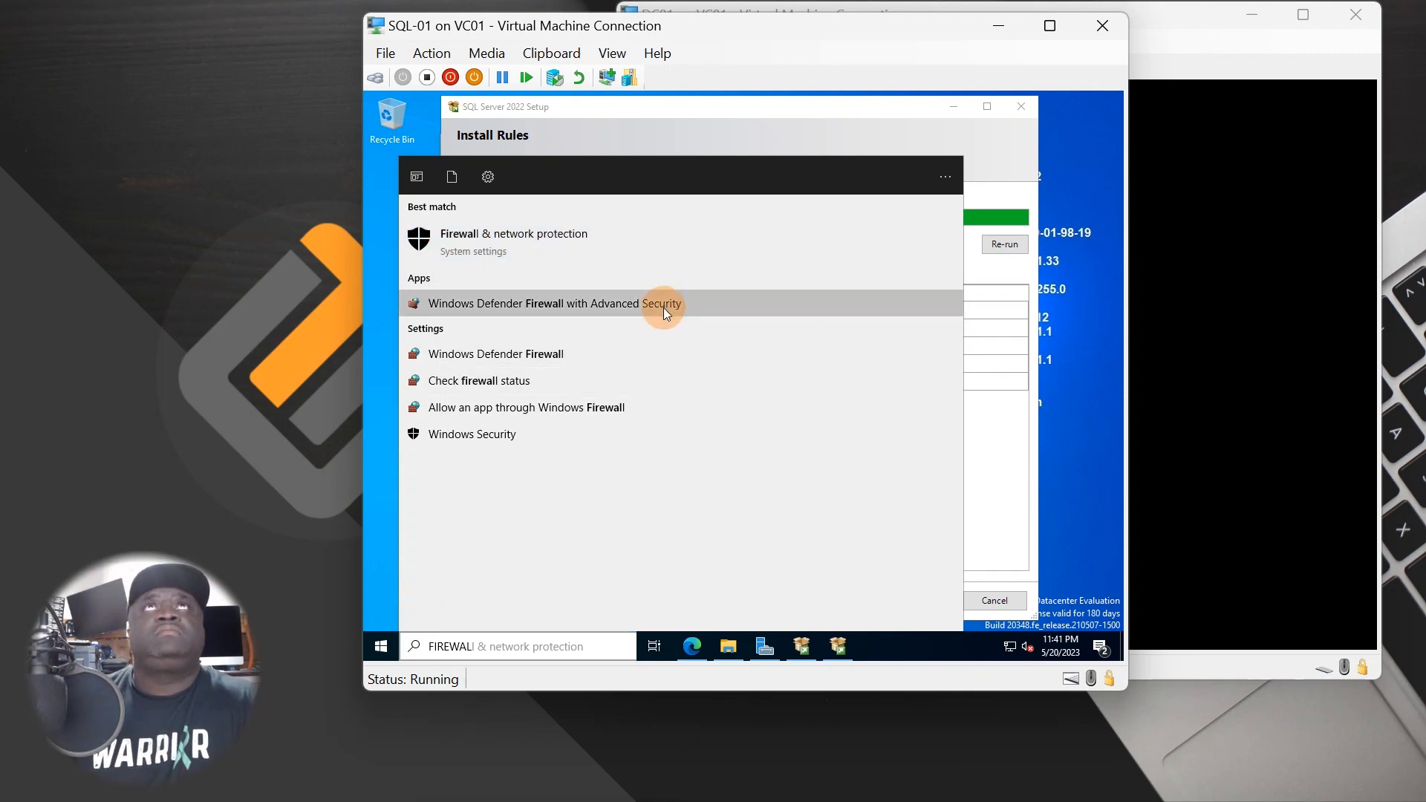
left_click(662, 305)
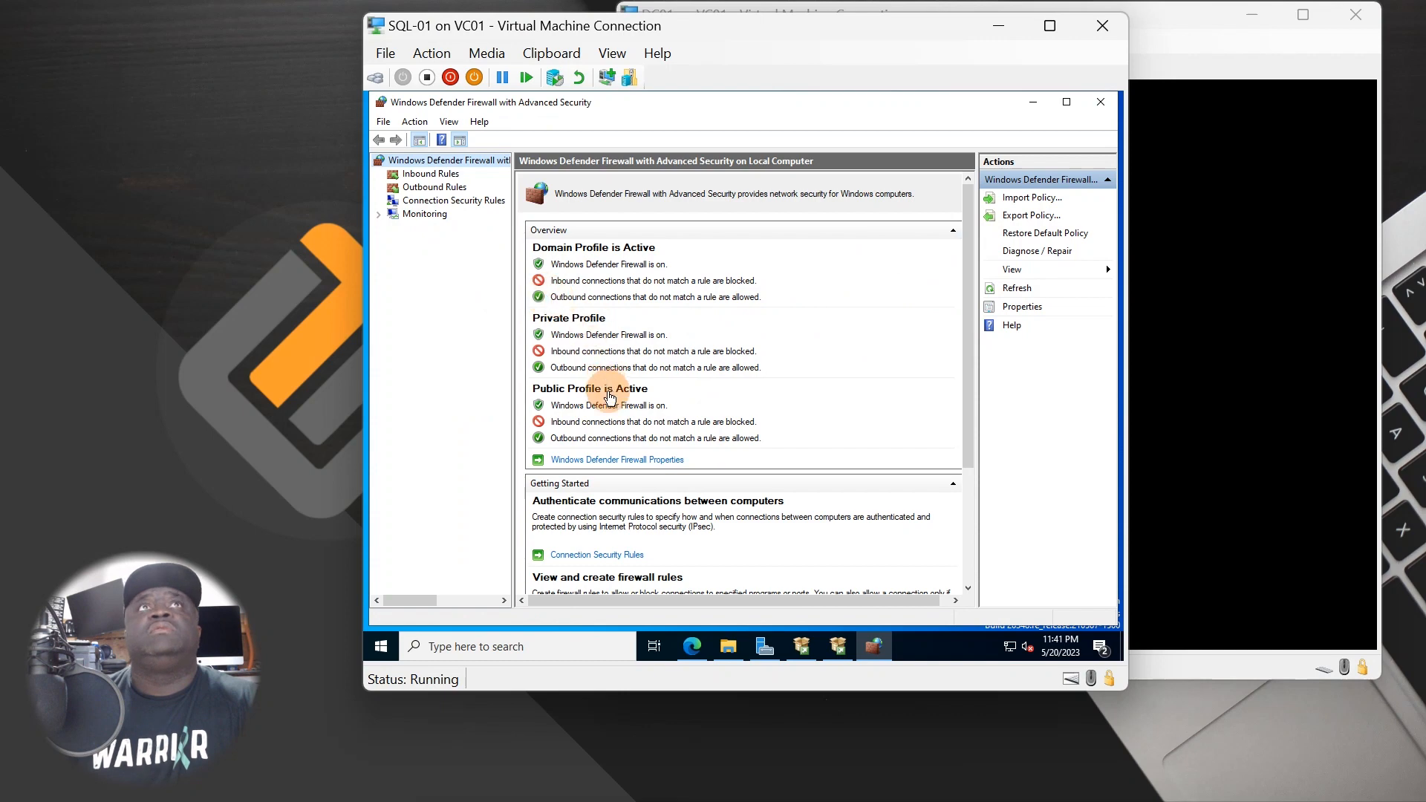
scroll(554, 471, "down", 3)
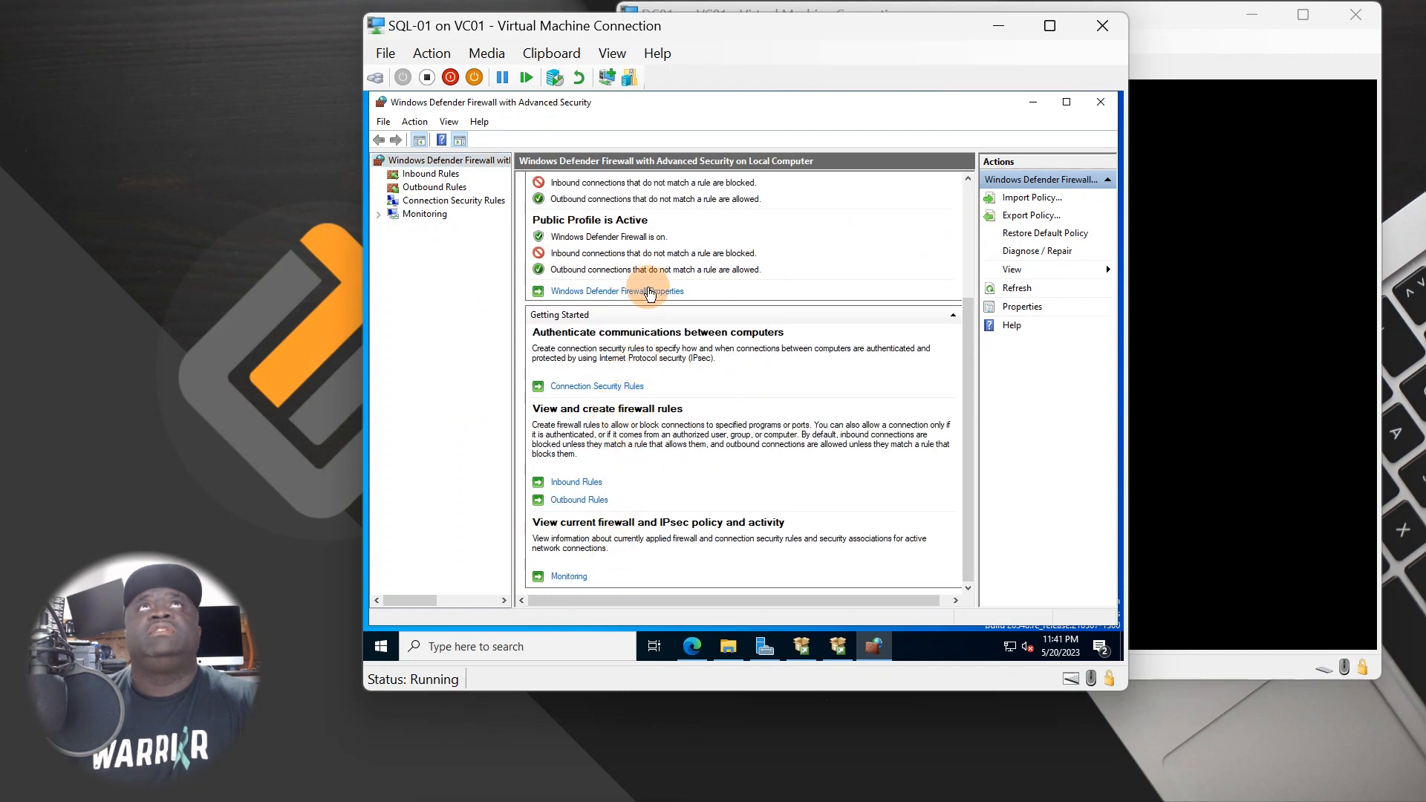
left_click(646, 294)
- Set the Domain, Private and Public profile firewall states to Off and apply
left_click(798, 282)
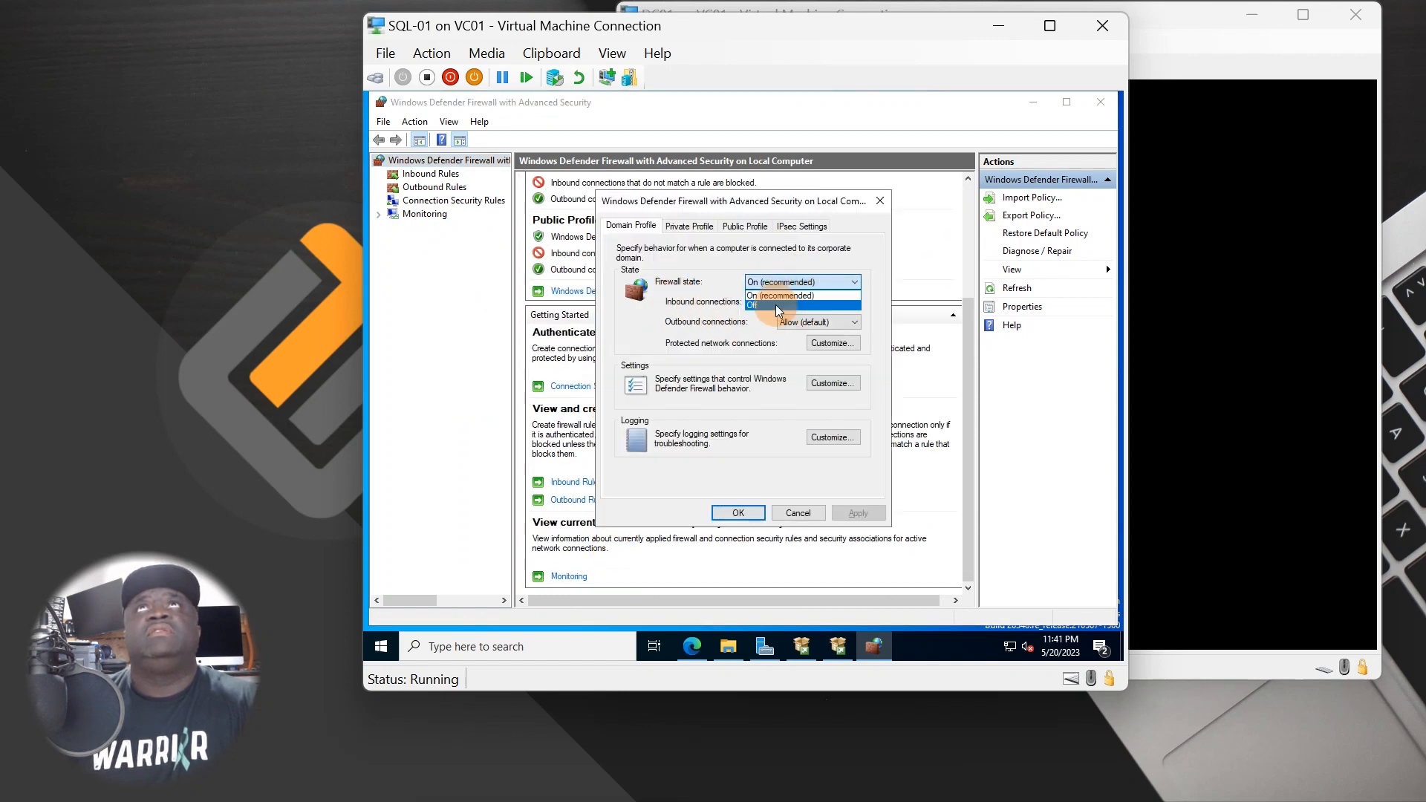
left_click(753, 305)
left_click(689, 225)
left_click(764, 282)
left_click(763, 305)
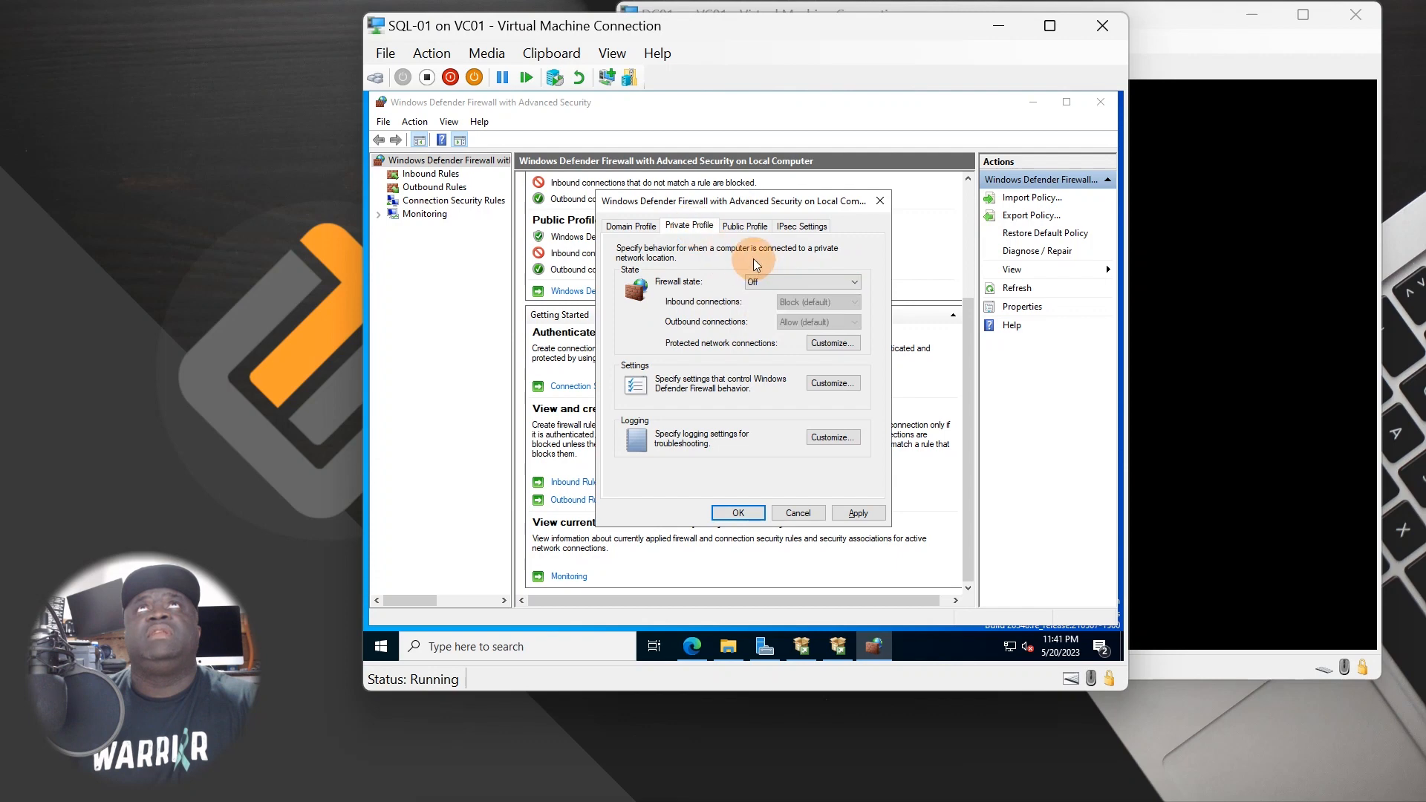
left_click(745, 225)
left_click(763, 283)
left_click(768, 317)
left_click(765, 282)
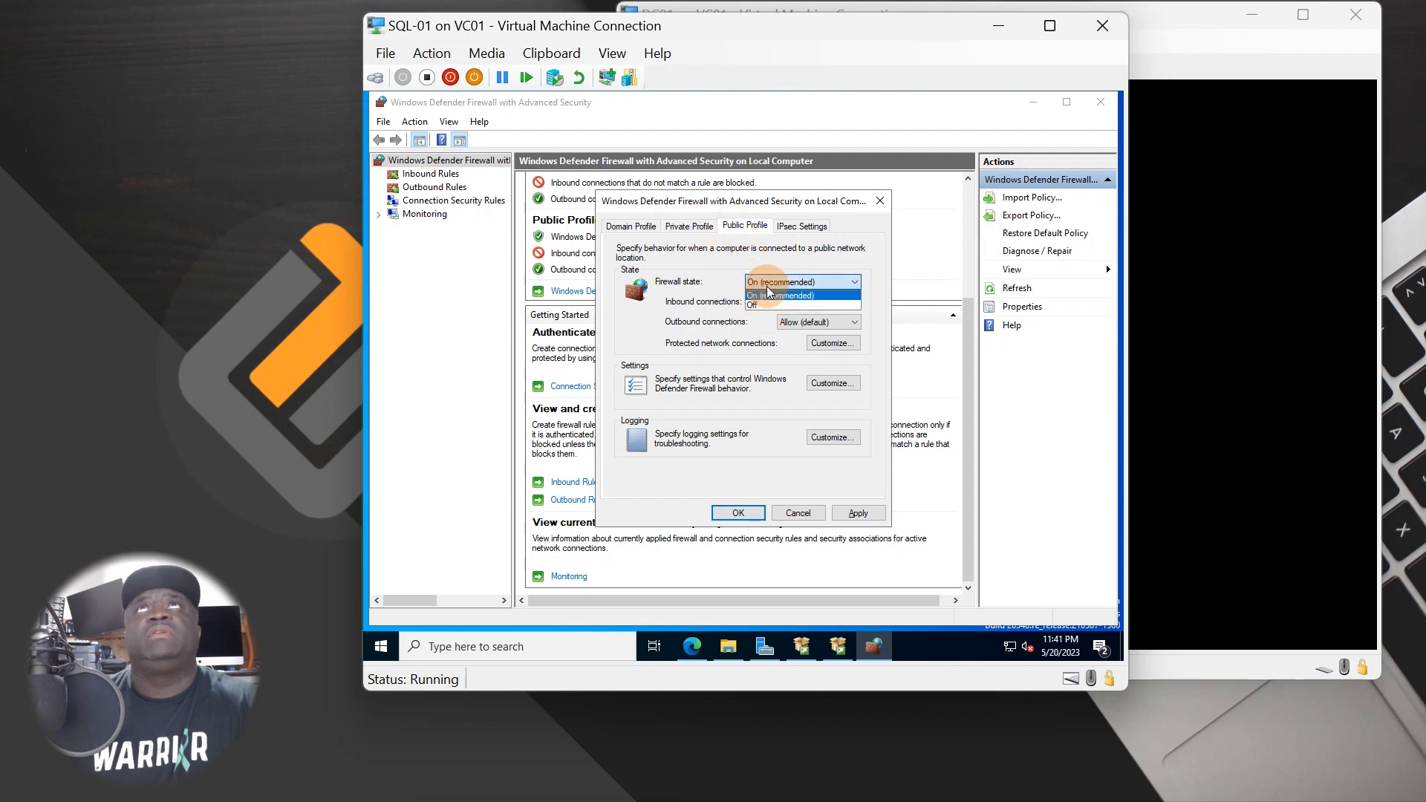
left_click(763, 305)
left_click(874, 516)
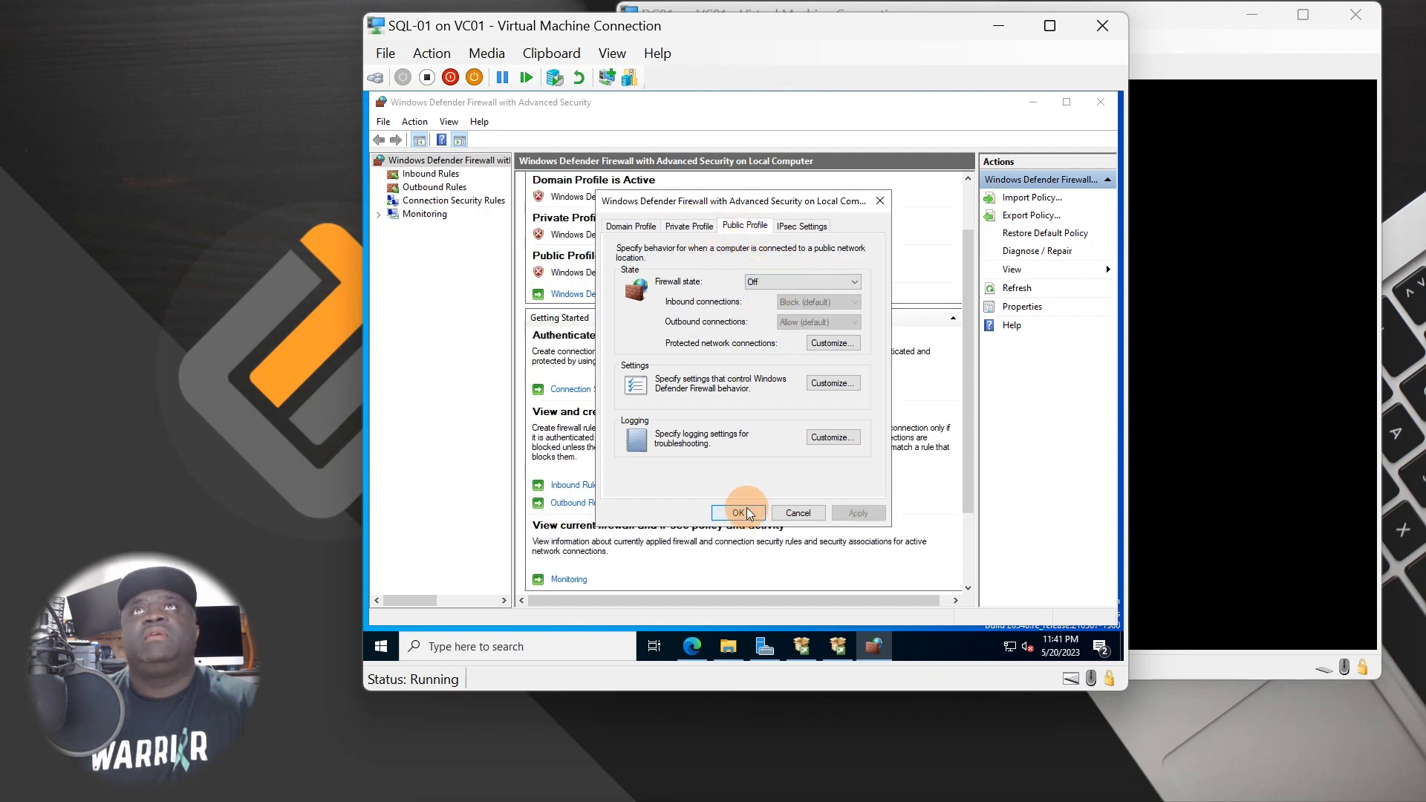
left_click(738, 512)
left_click(1100, 101)
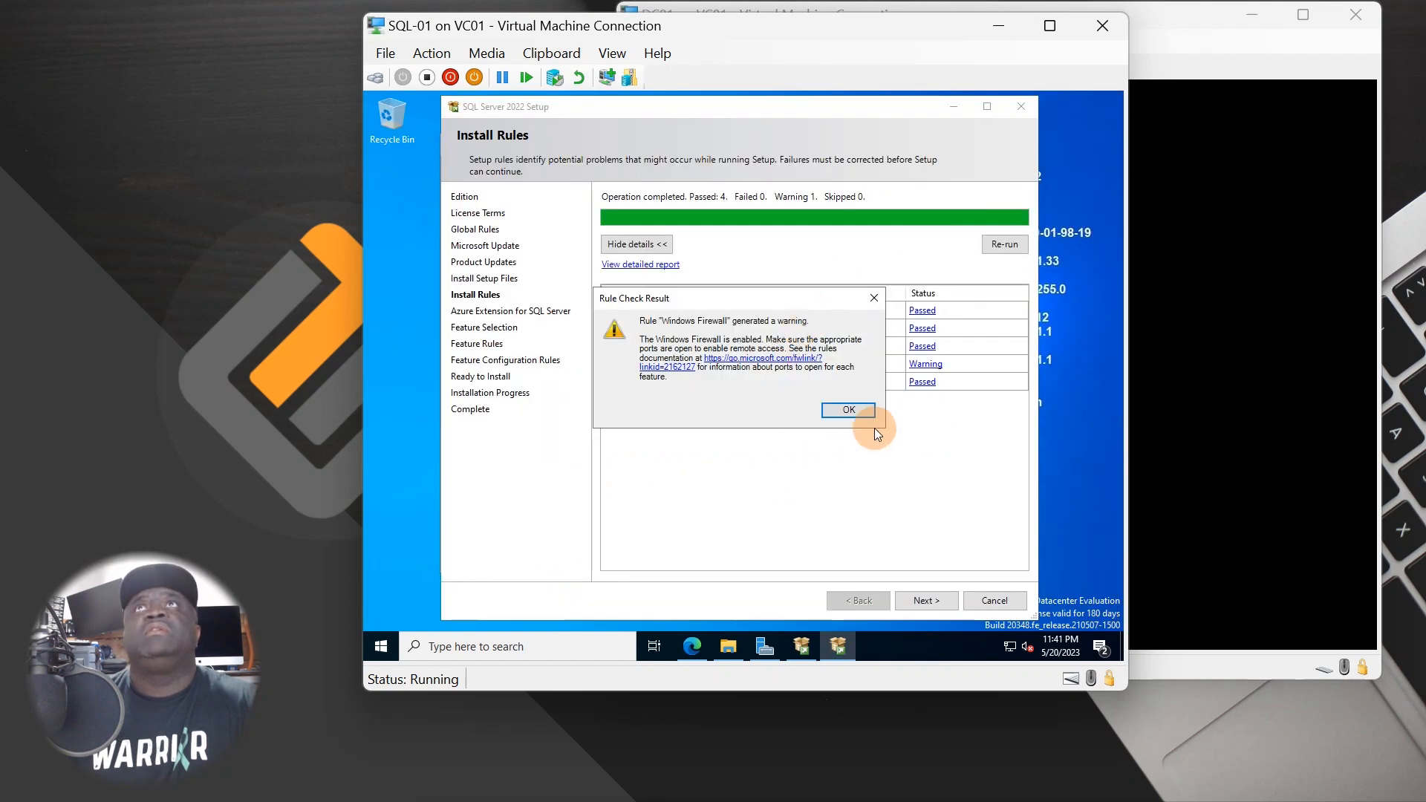
- Close the firewall warning details and re-run the install rule checks
left_click(848, 409)
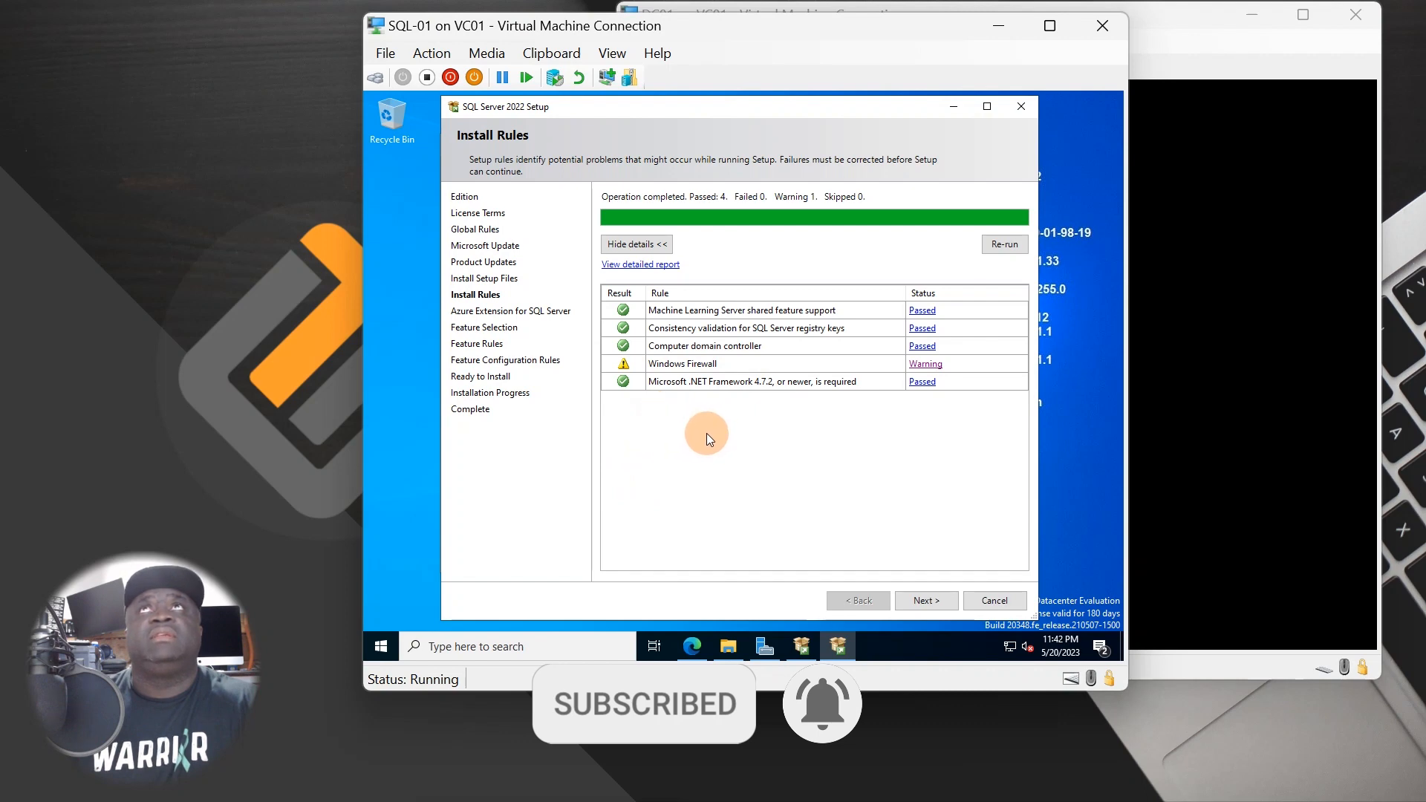
left_click(1023, 248)
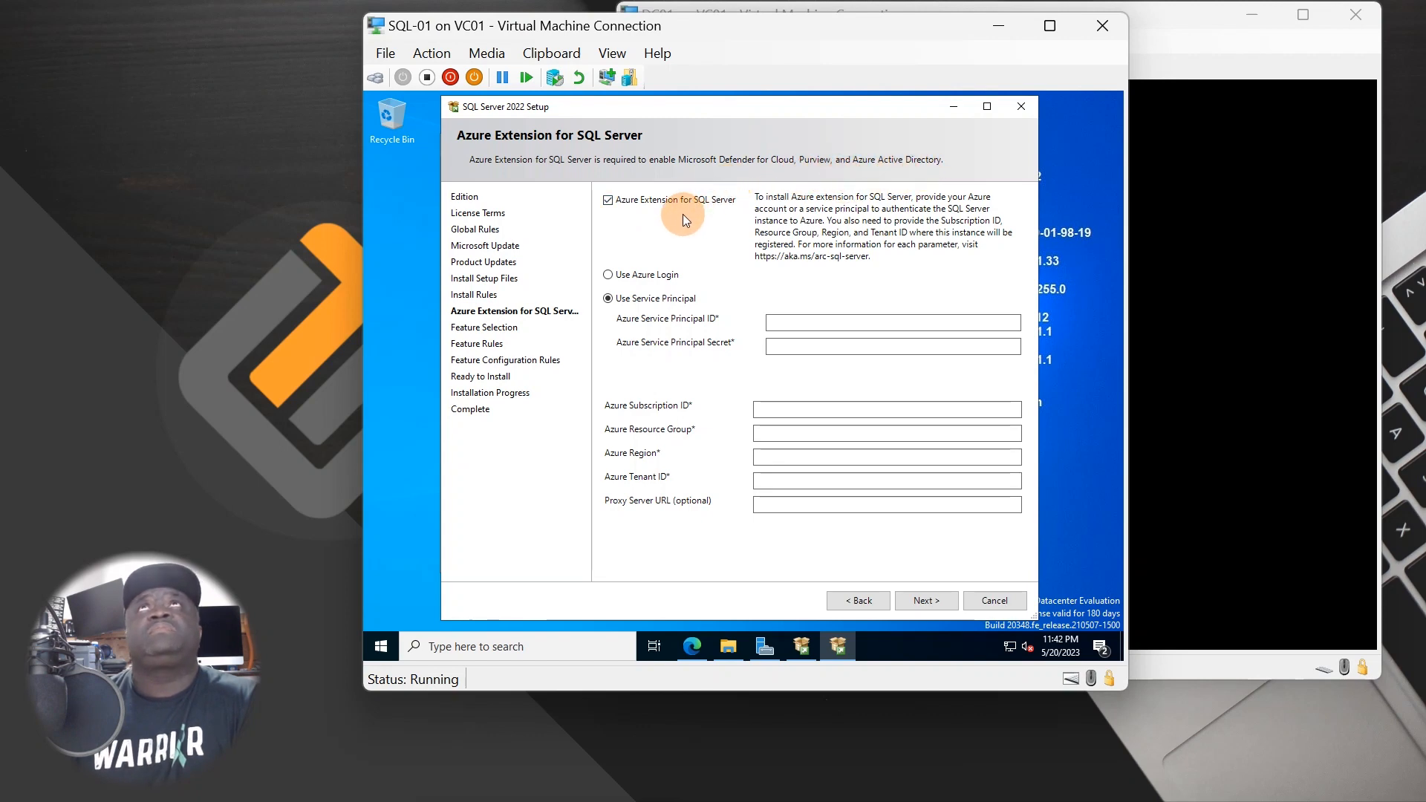
- Uncheck Azure Extension for SQL Server and continue to Feature Selection
left_click(621, 199)
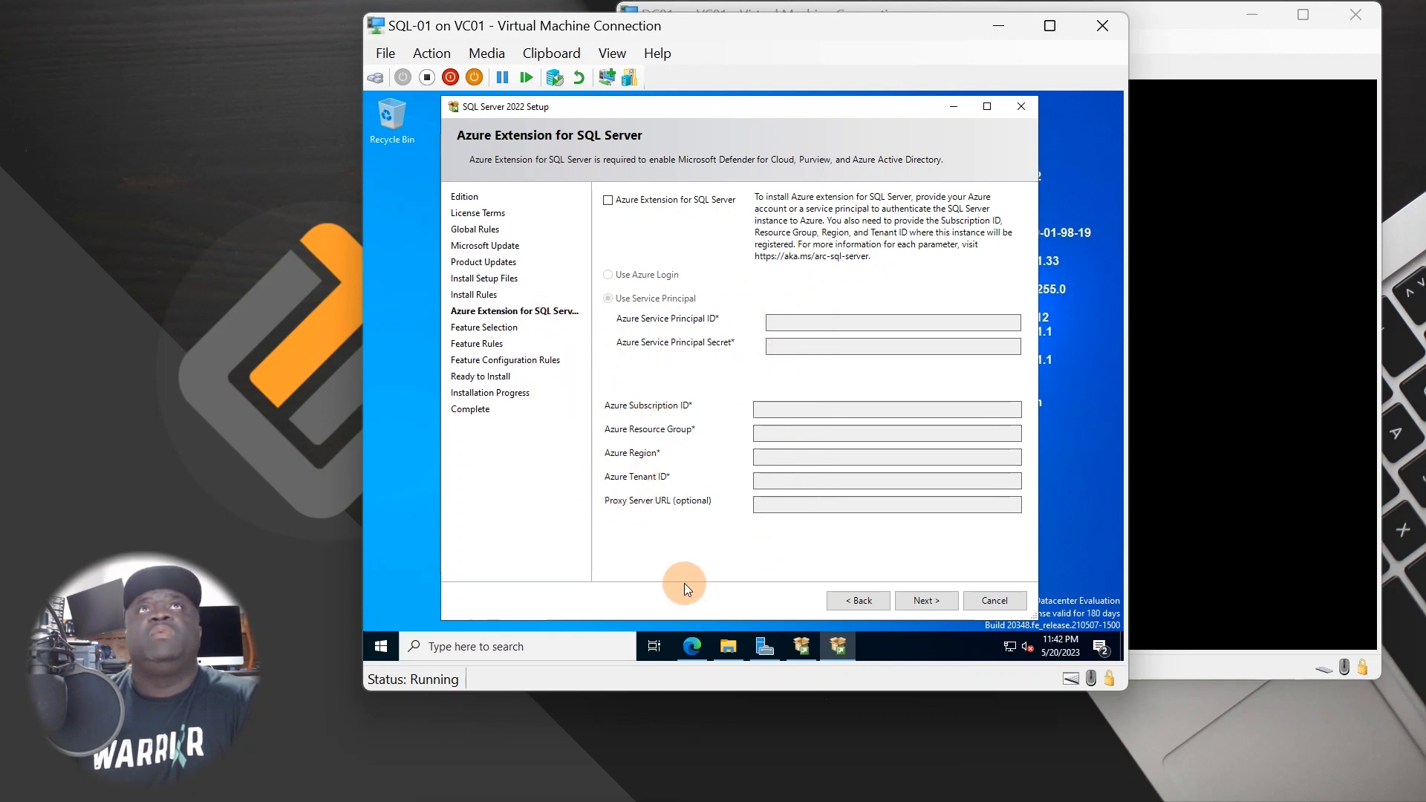
left_click(911, 599)
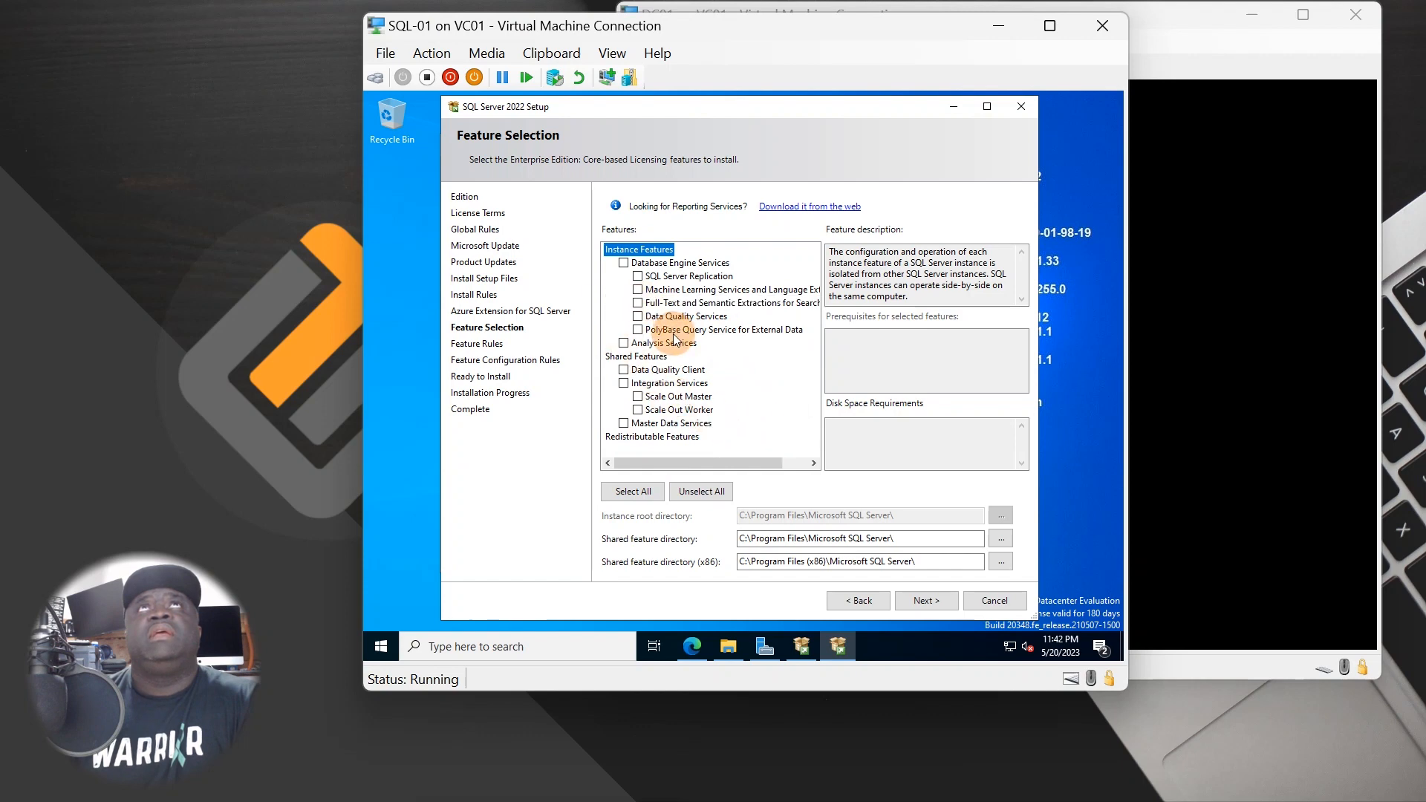
- Select all SQL Server 2022 features for installation
scroll(657, 283, "right", 2)
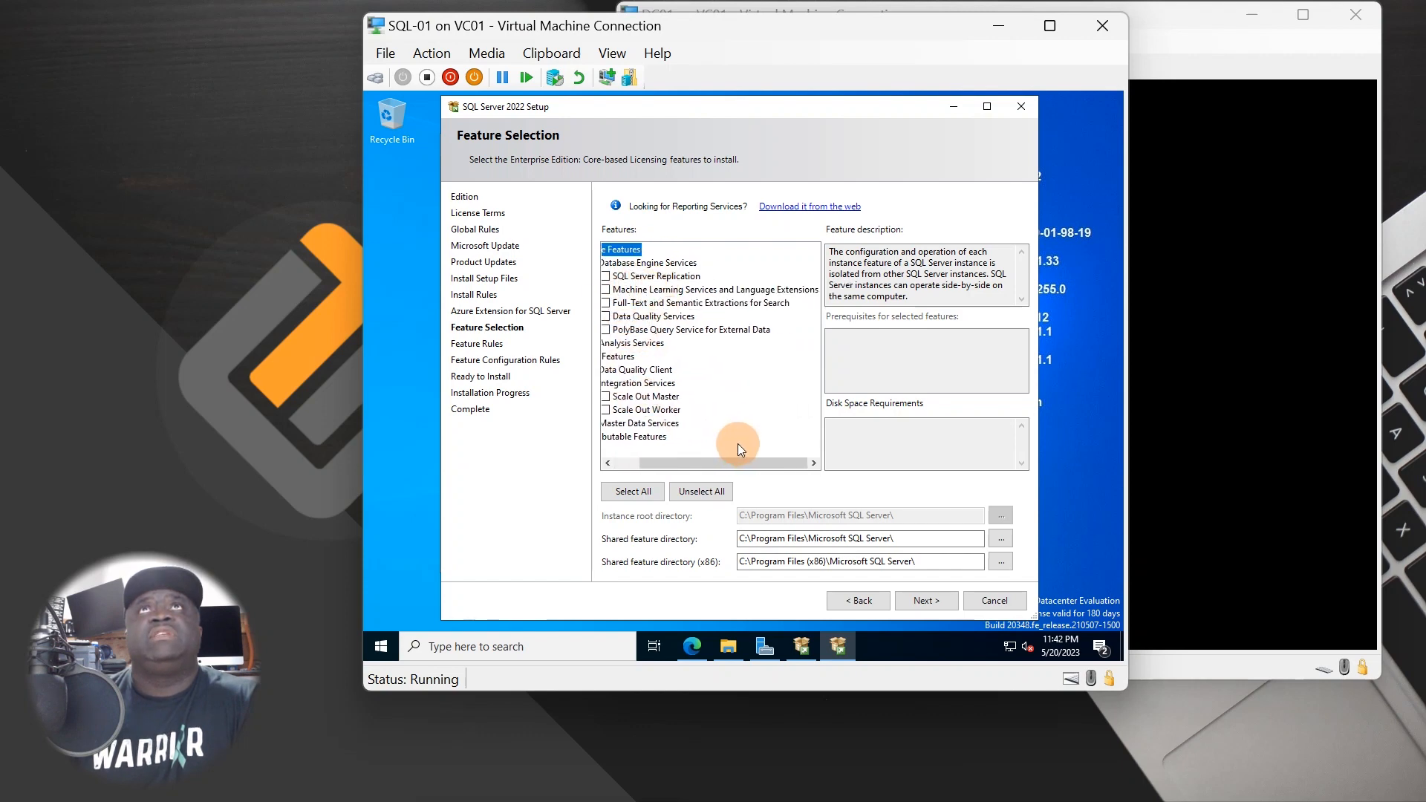
scroll(737, 444, "left", 2)
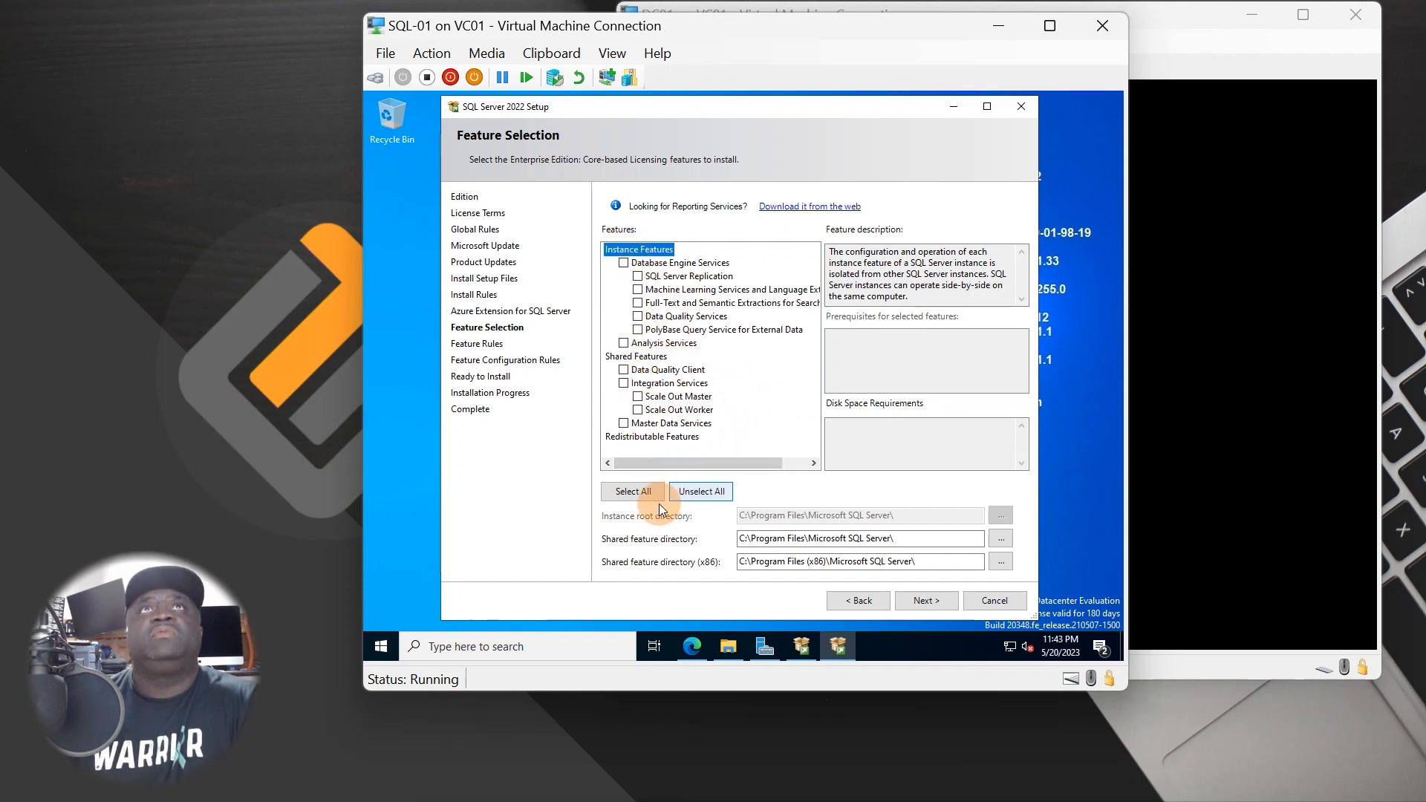
left_click(636, 493)
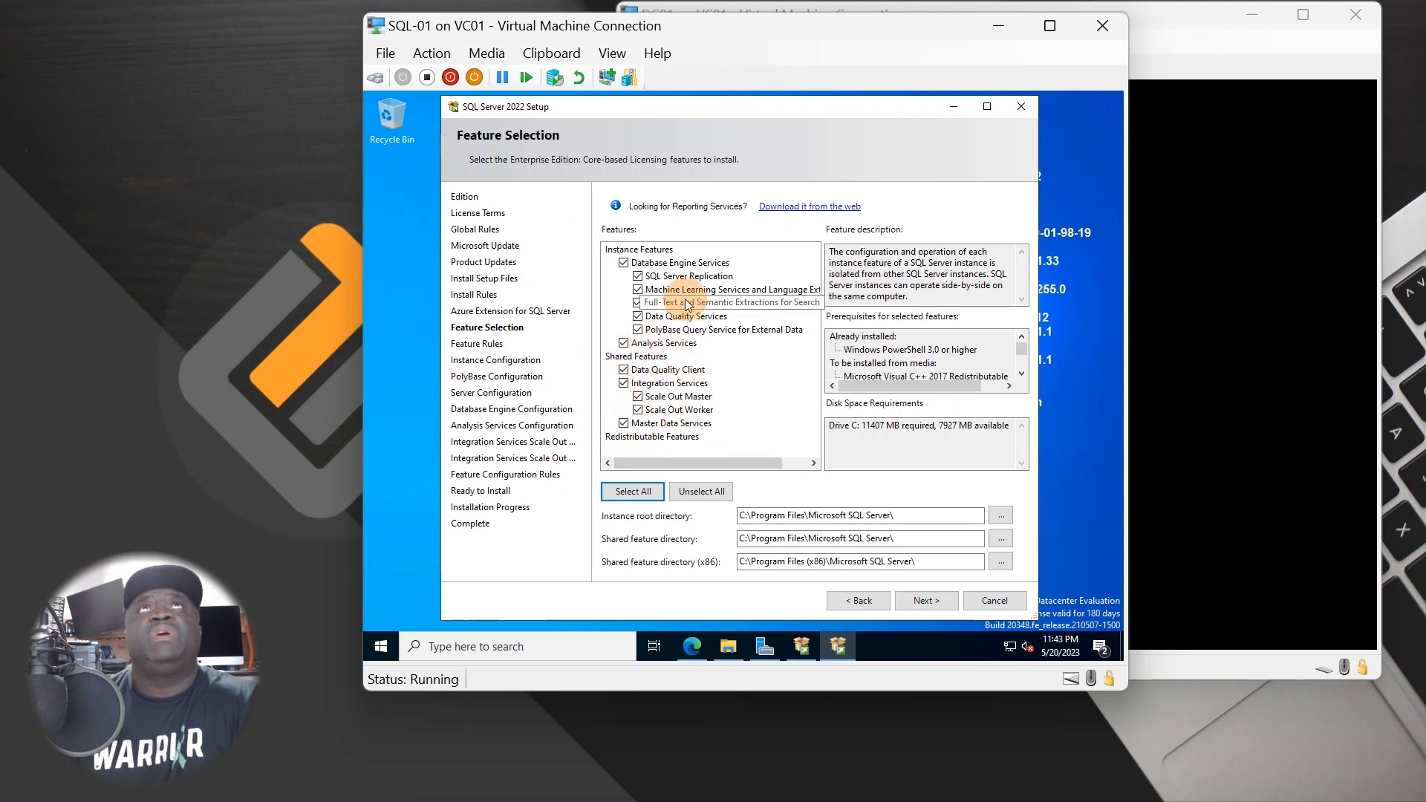
- Review descriptions from Replication through Scale Out Worker, then shift the setup dialog right
left_click(705, 275)
left_click(702, 292)
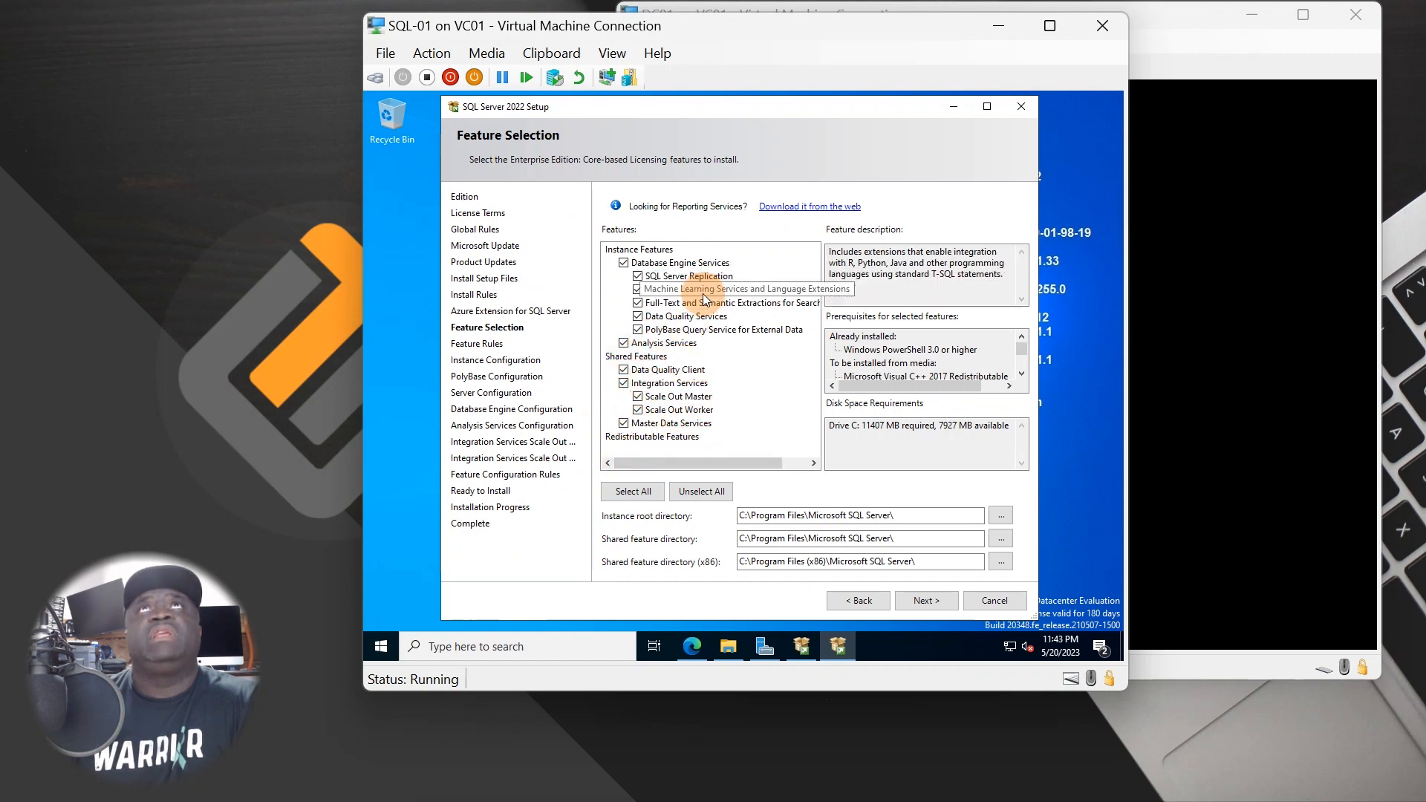
left_click(700, 304)
left_click(698, 317)
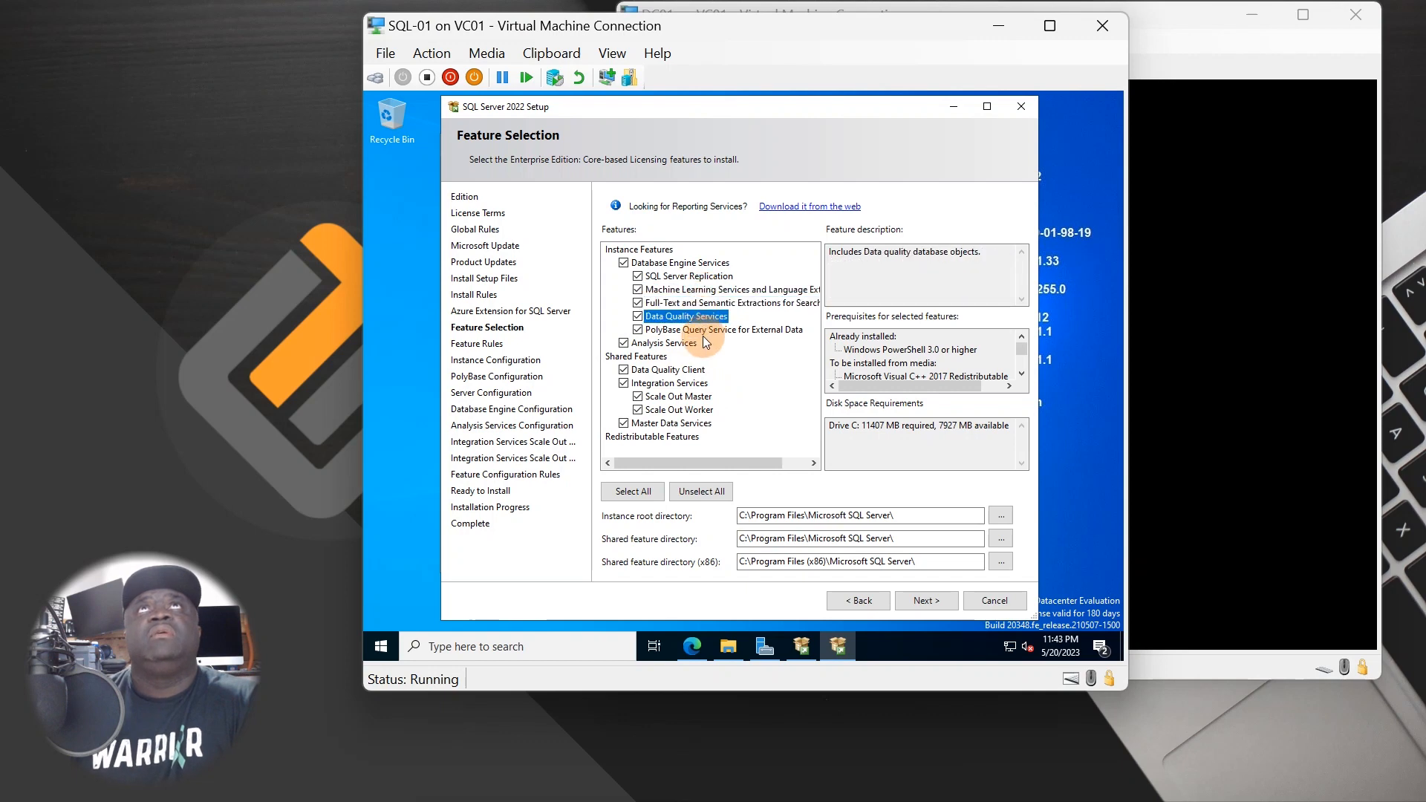
left_click(704, 331)
left_click(679, 344)
left_click(672, 371)
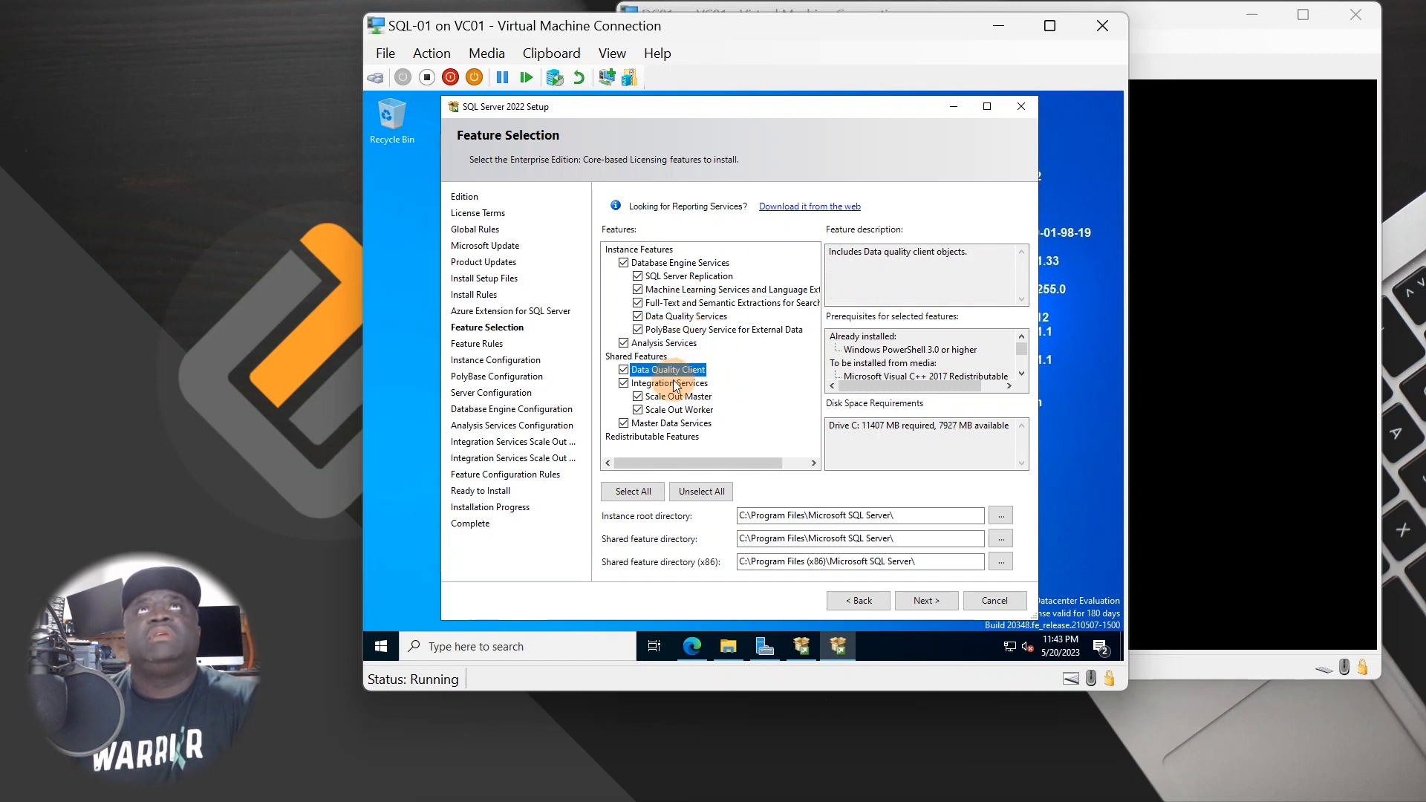
left_click(672, 383)
left_click(674, 397)
left_click(671, 410)
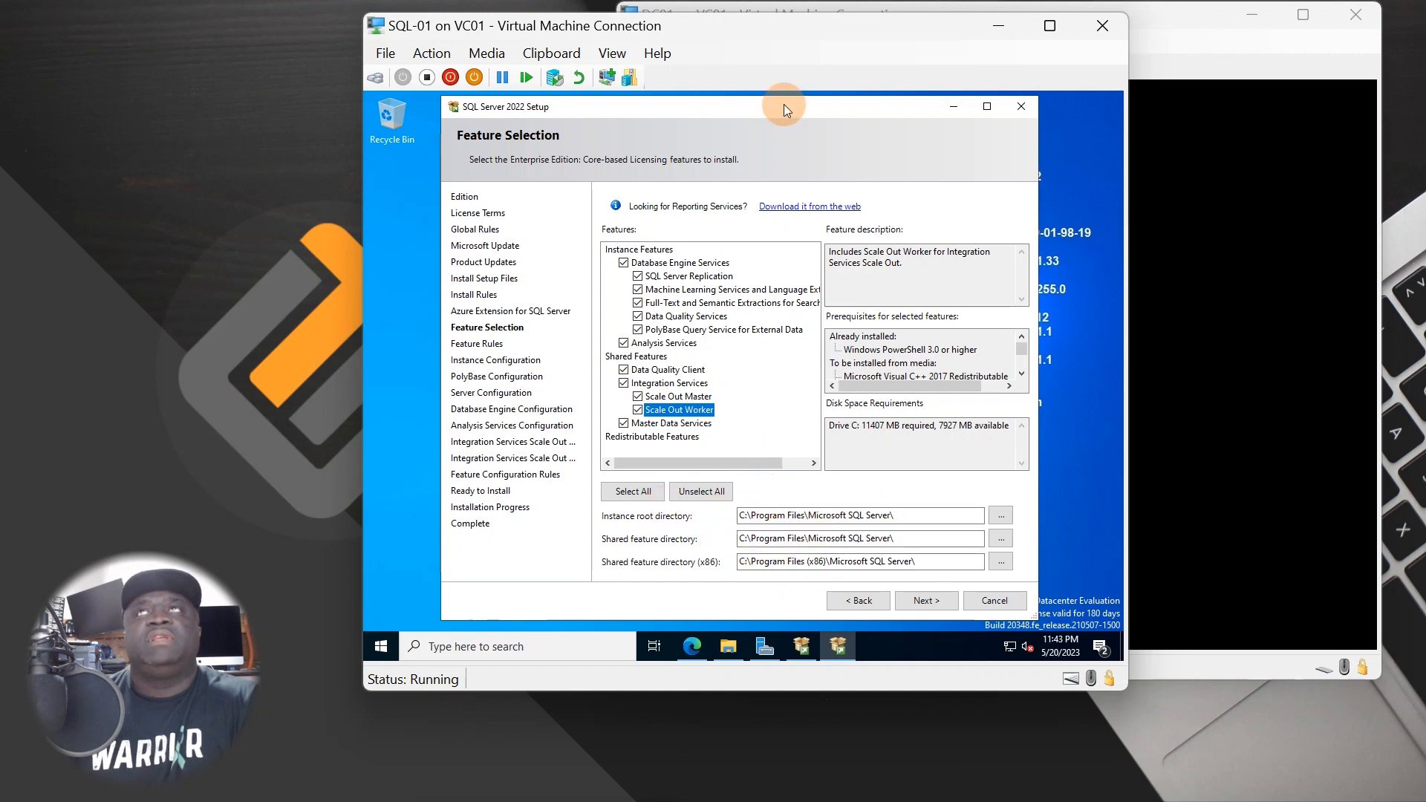
left_click_drag(793, 109, 830, 113)
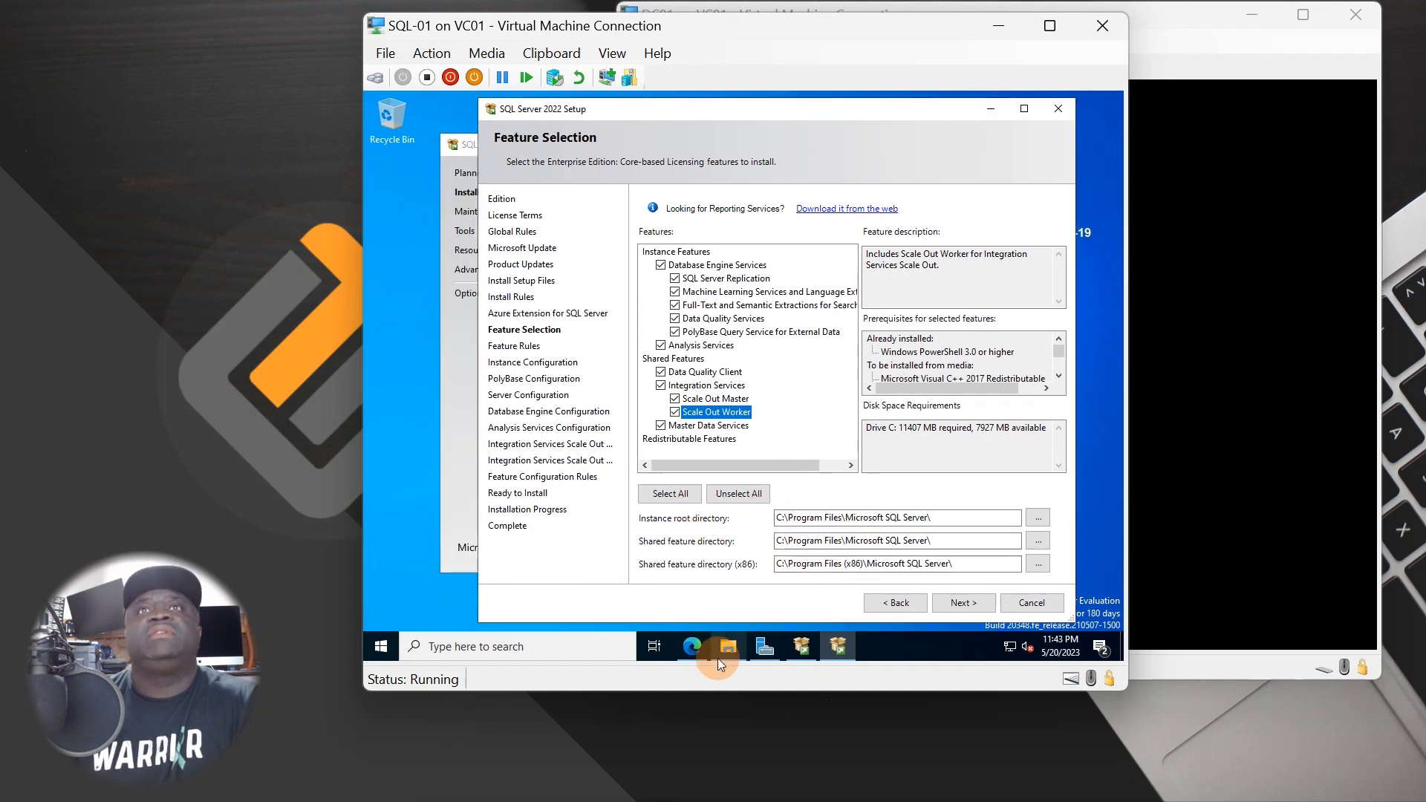
left_click(727, 643)
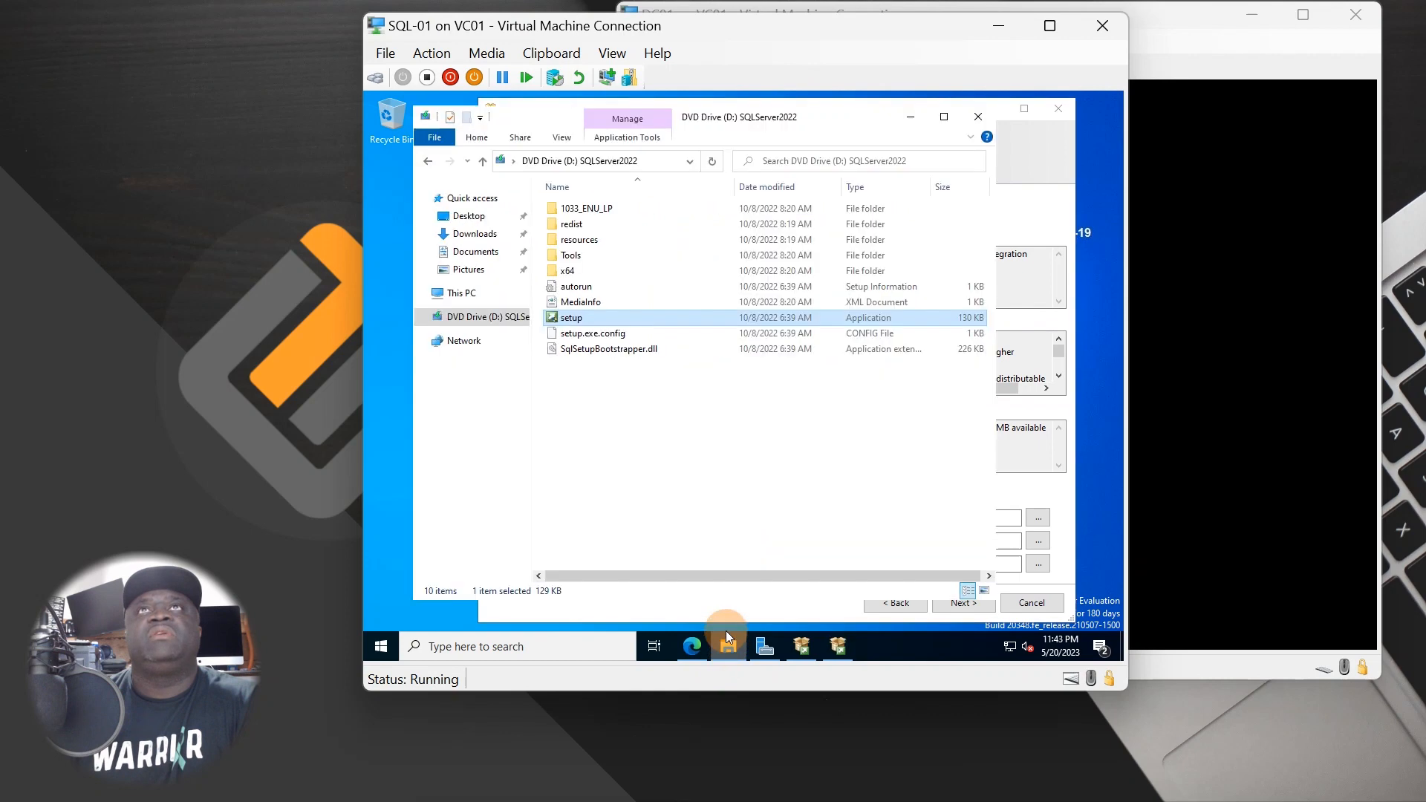
- Open the empty DATA (S:) drive from This PC in File Explorer
left_click(466, 295)
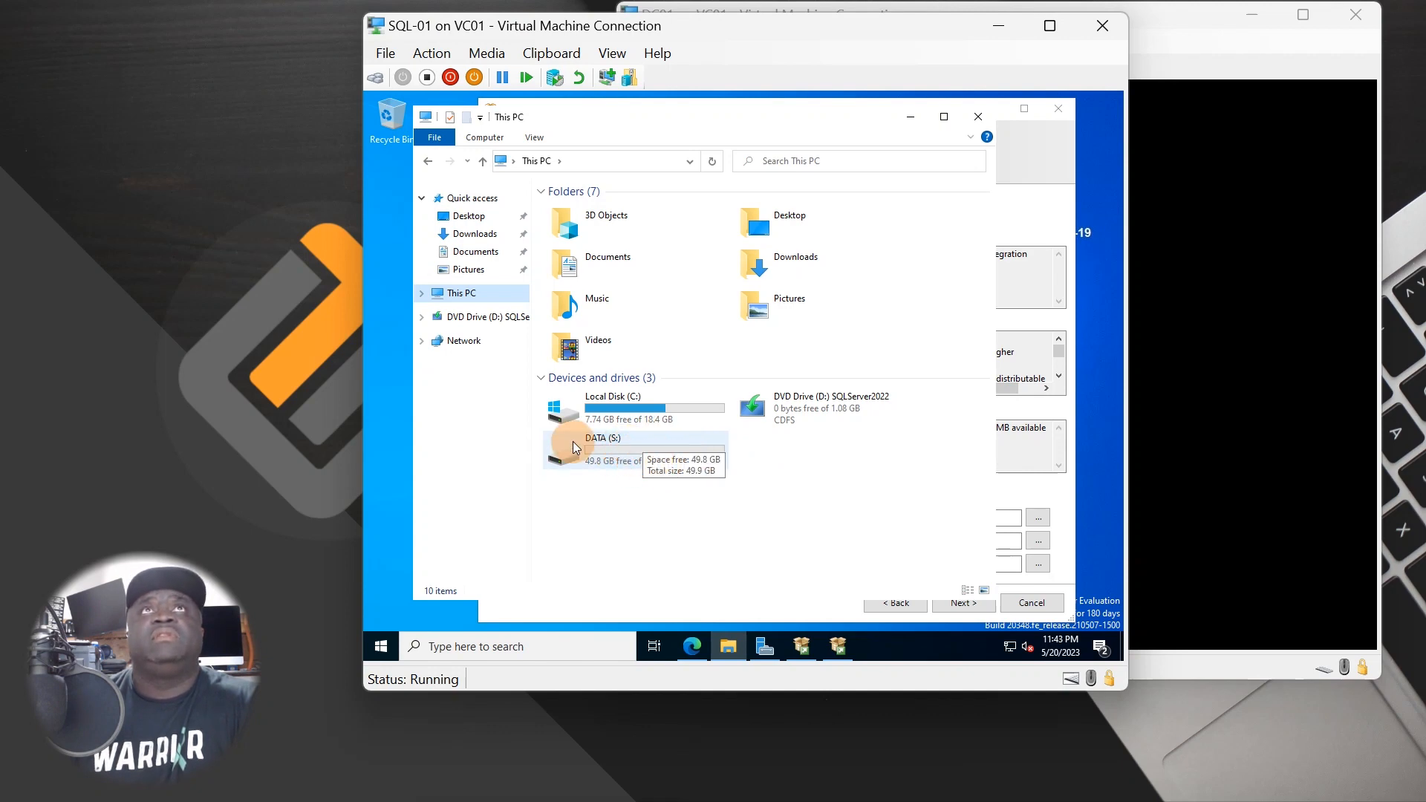
left_click(607, 450)
double_click(607, 449)
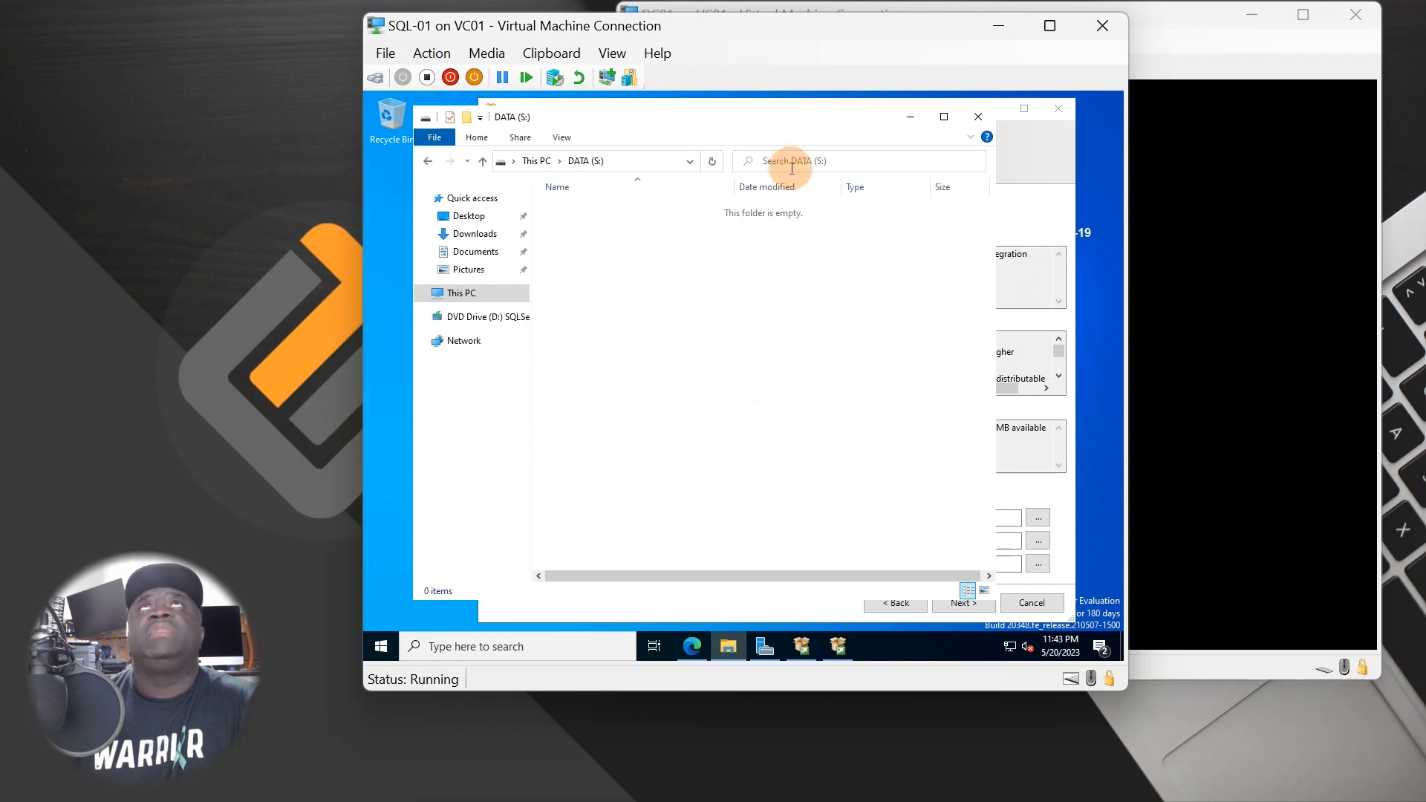
- Change Instance root, Shared feature and Shared feature (x86) directories from C: to S:, then continue
left_click(977, 118)
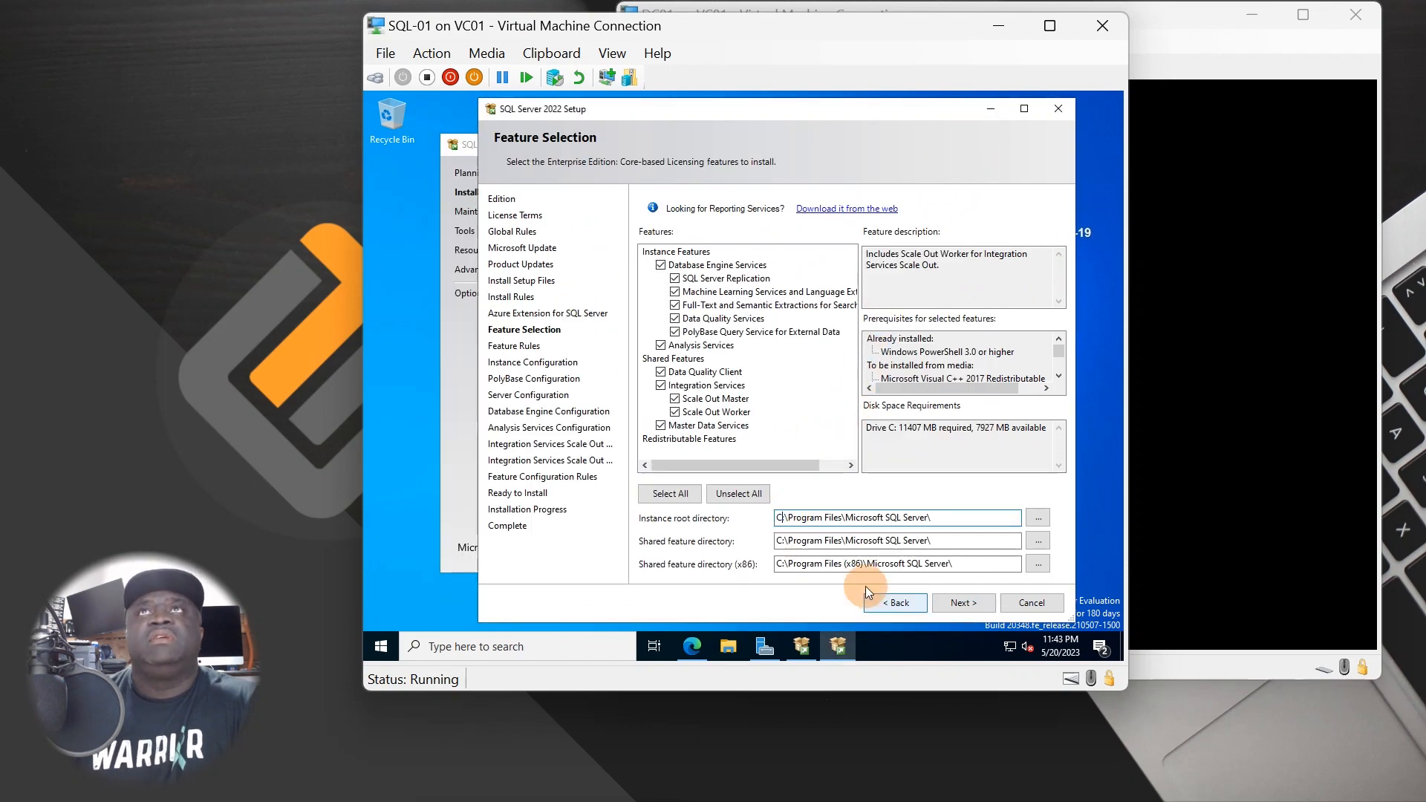
key("BackSpace")
key("BackSpace")
type("s")
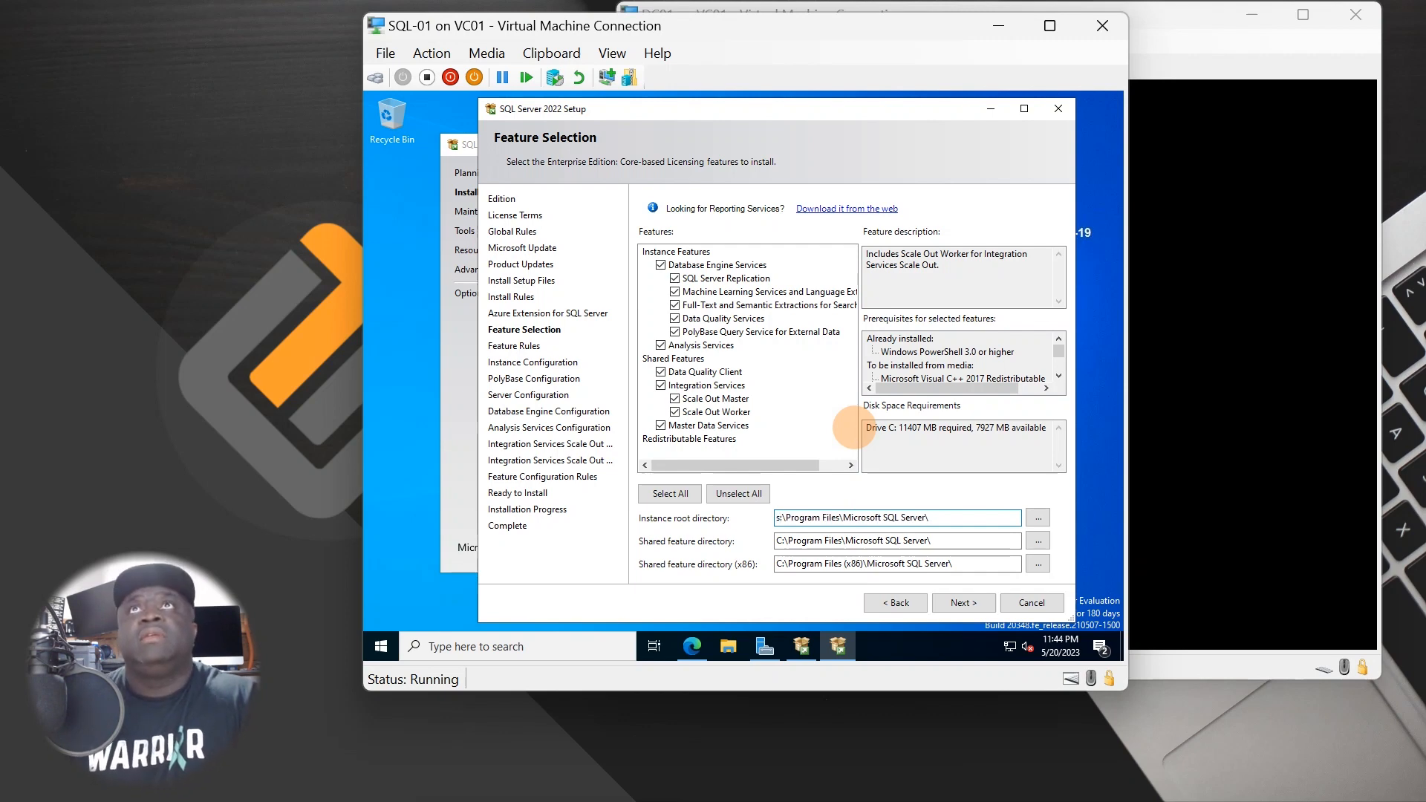
type(":")
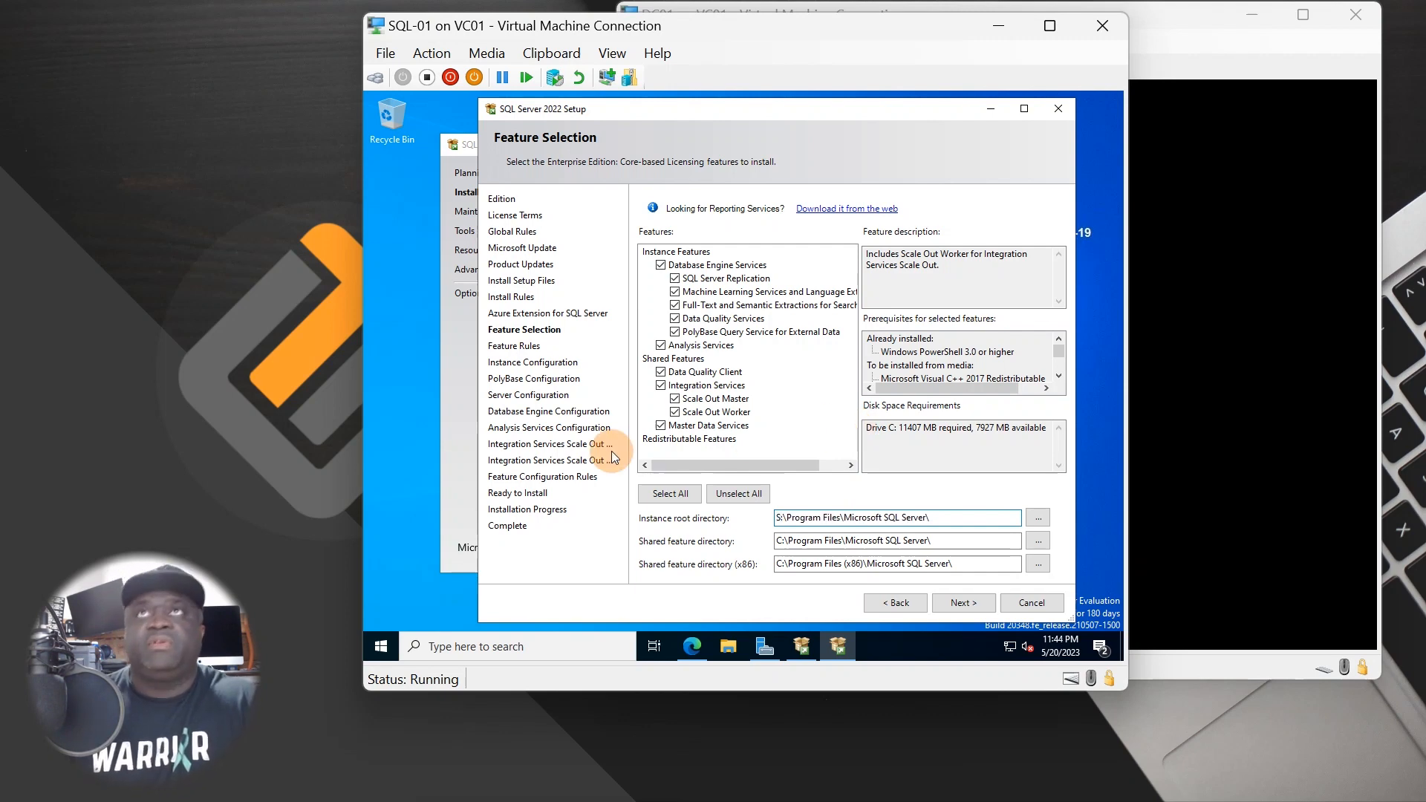
left_click(782, 541)
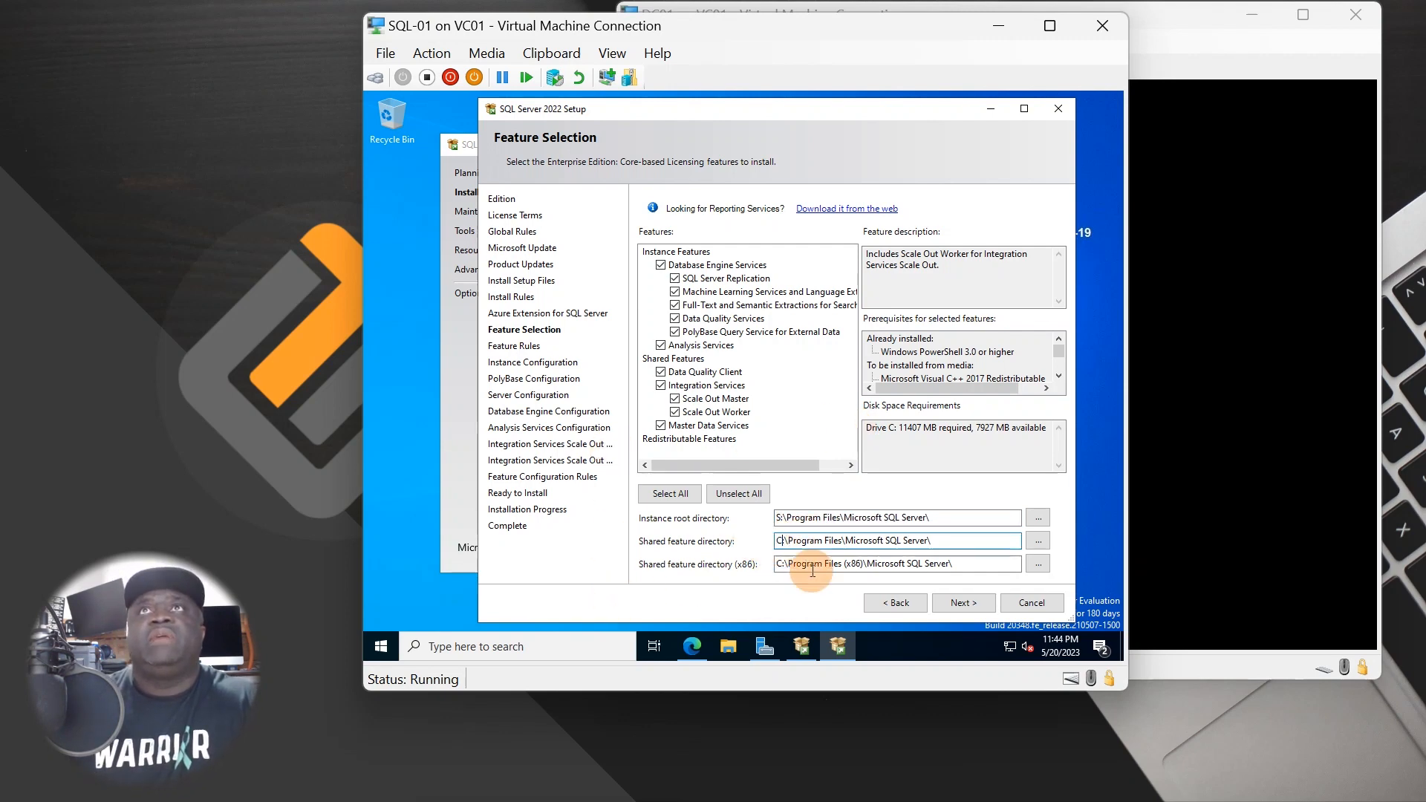
key("BackSpace")
type("S")
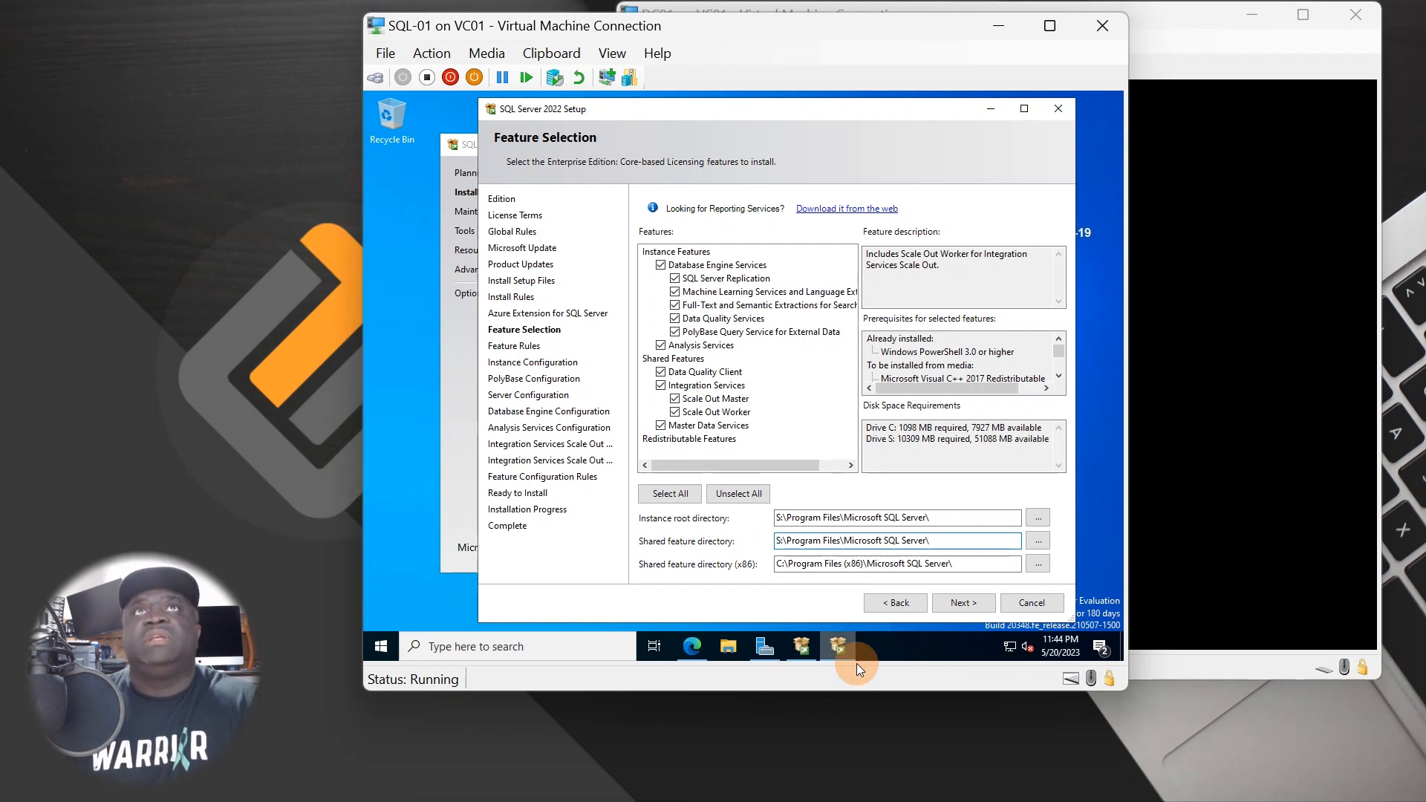
left_click(780, 564)
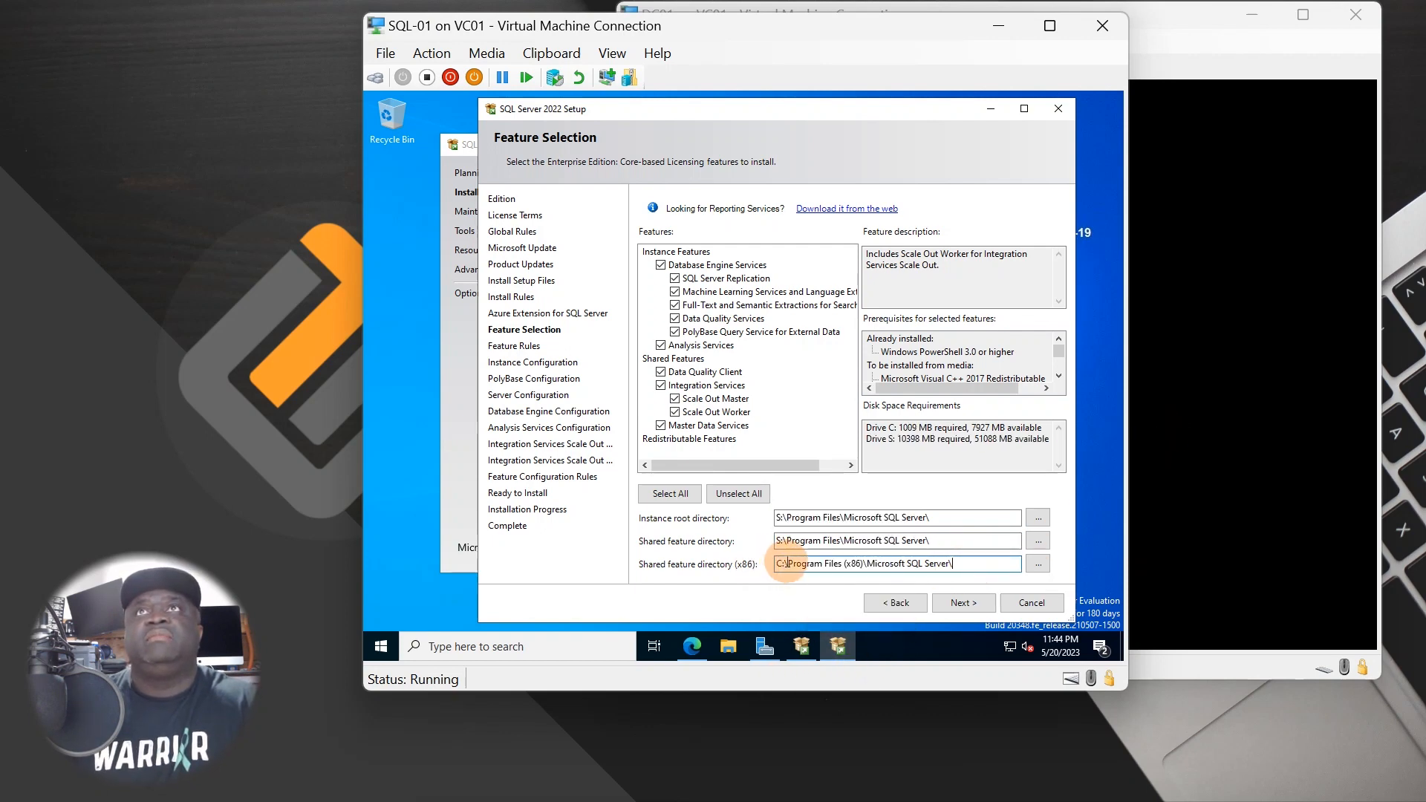
key("BackSpace")
type("S")
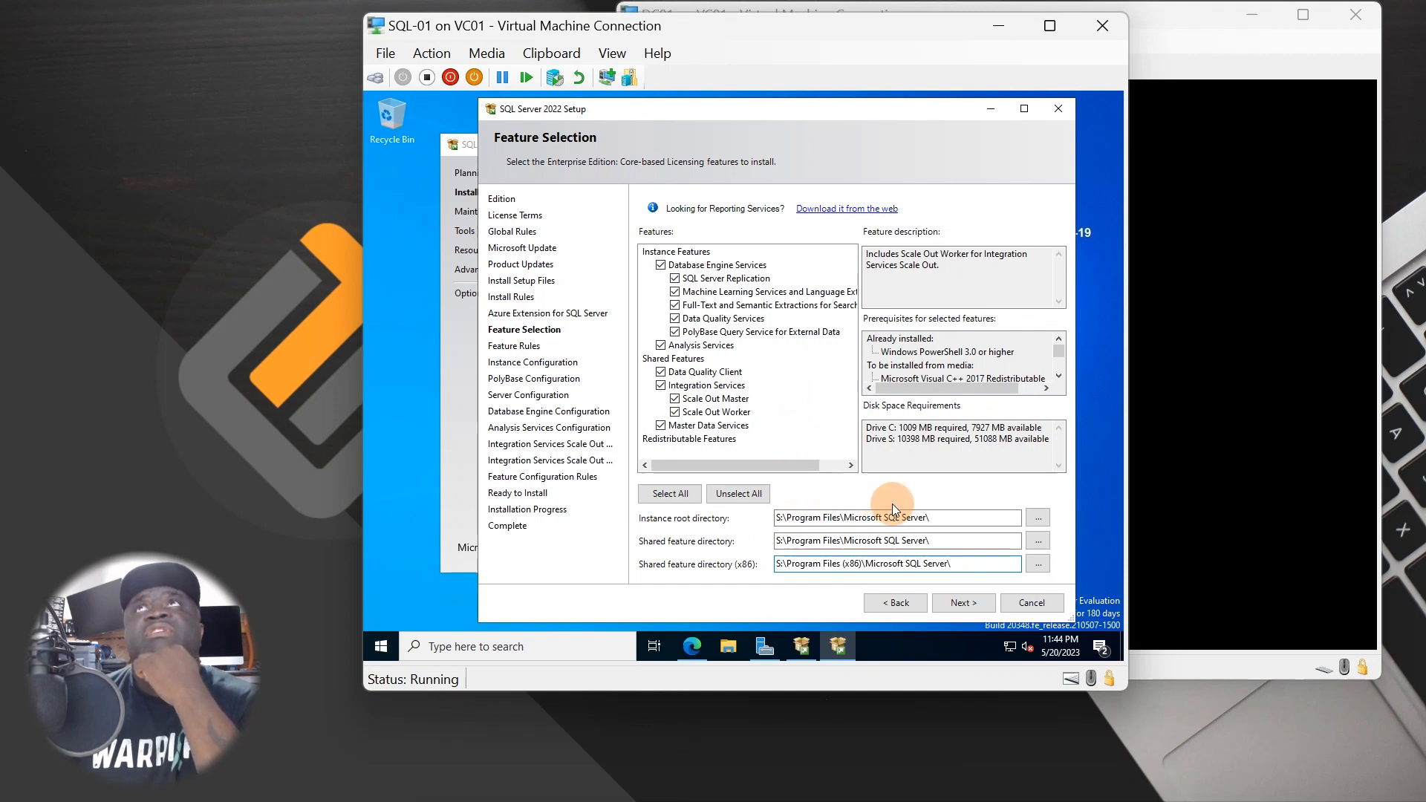
left_click(959, 603)
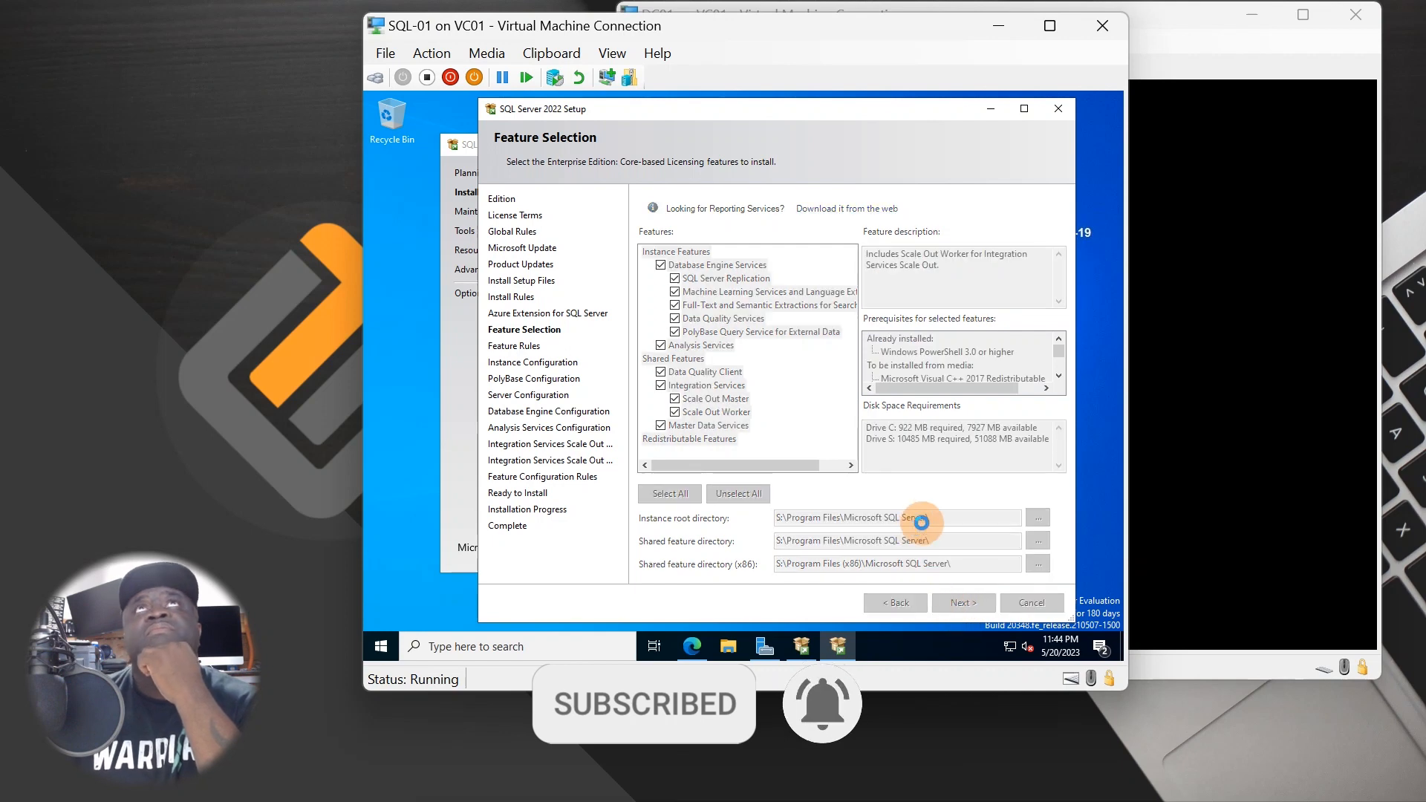
- Reopen DATA (S:) in a narrowed File Explorer window beside the Instance Configuration page
left_click(728, 645)
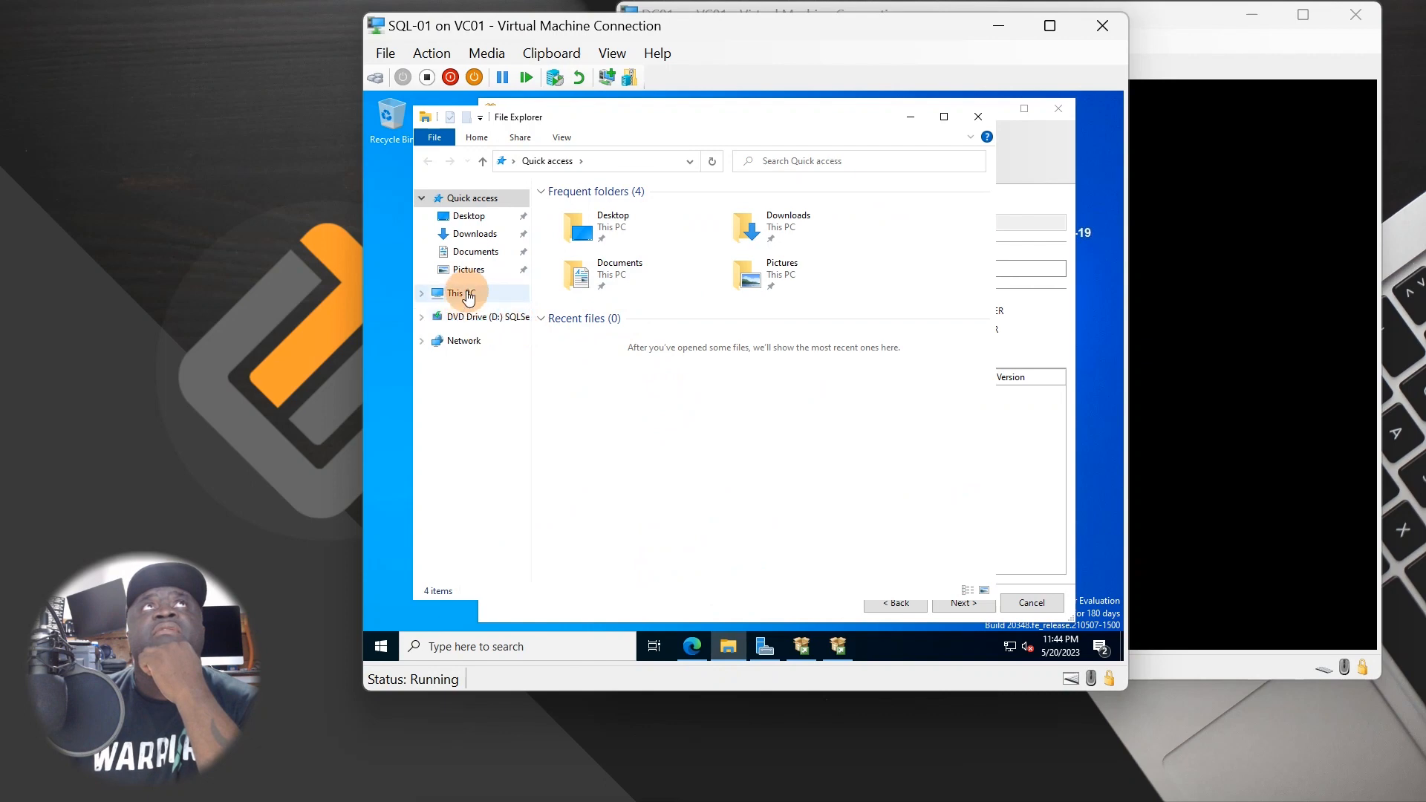
left_click(465, 295)
double_click(626, 460)
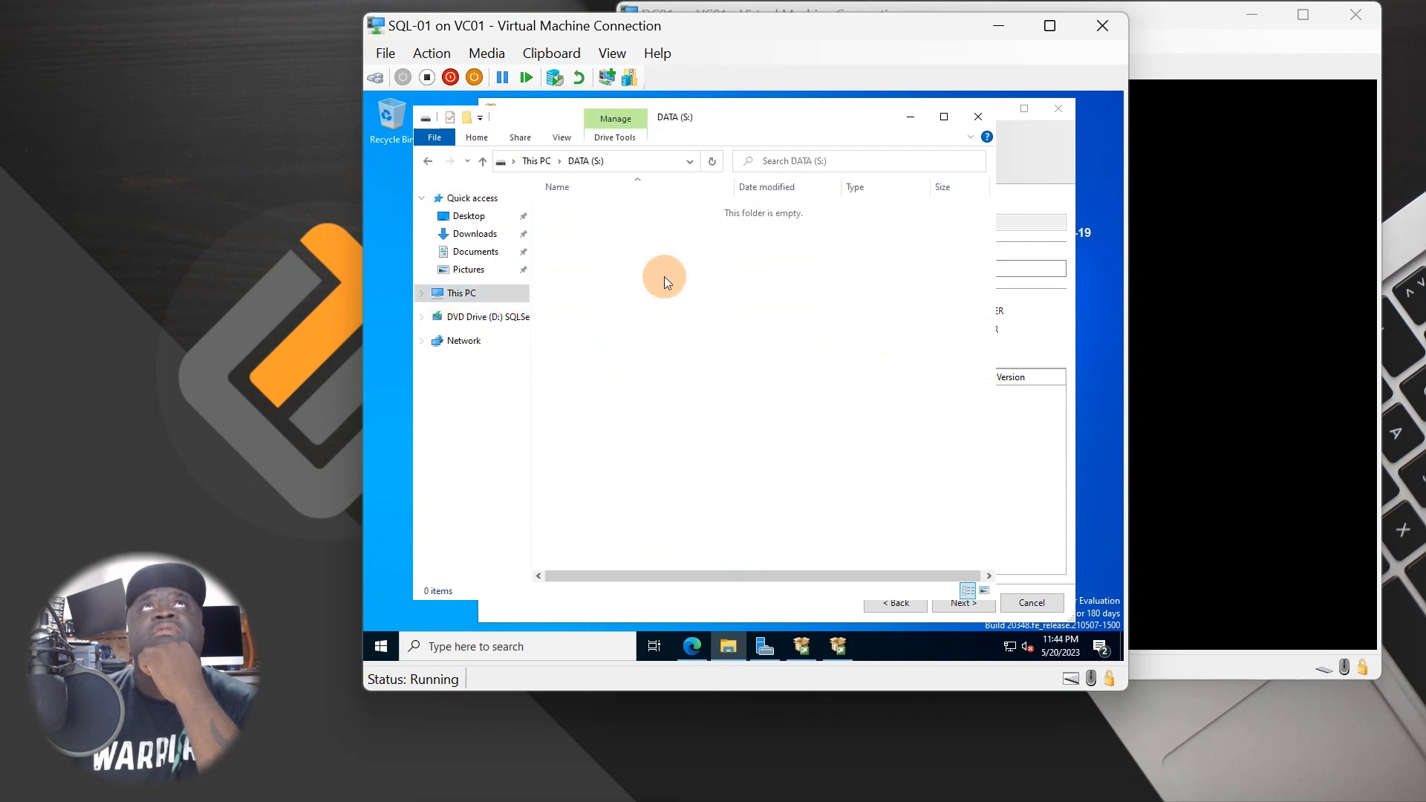
left_click_drag(846, 125, 810, 124)
left_click_drag(957, 401, 653, 407)
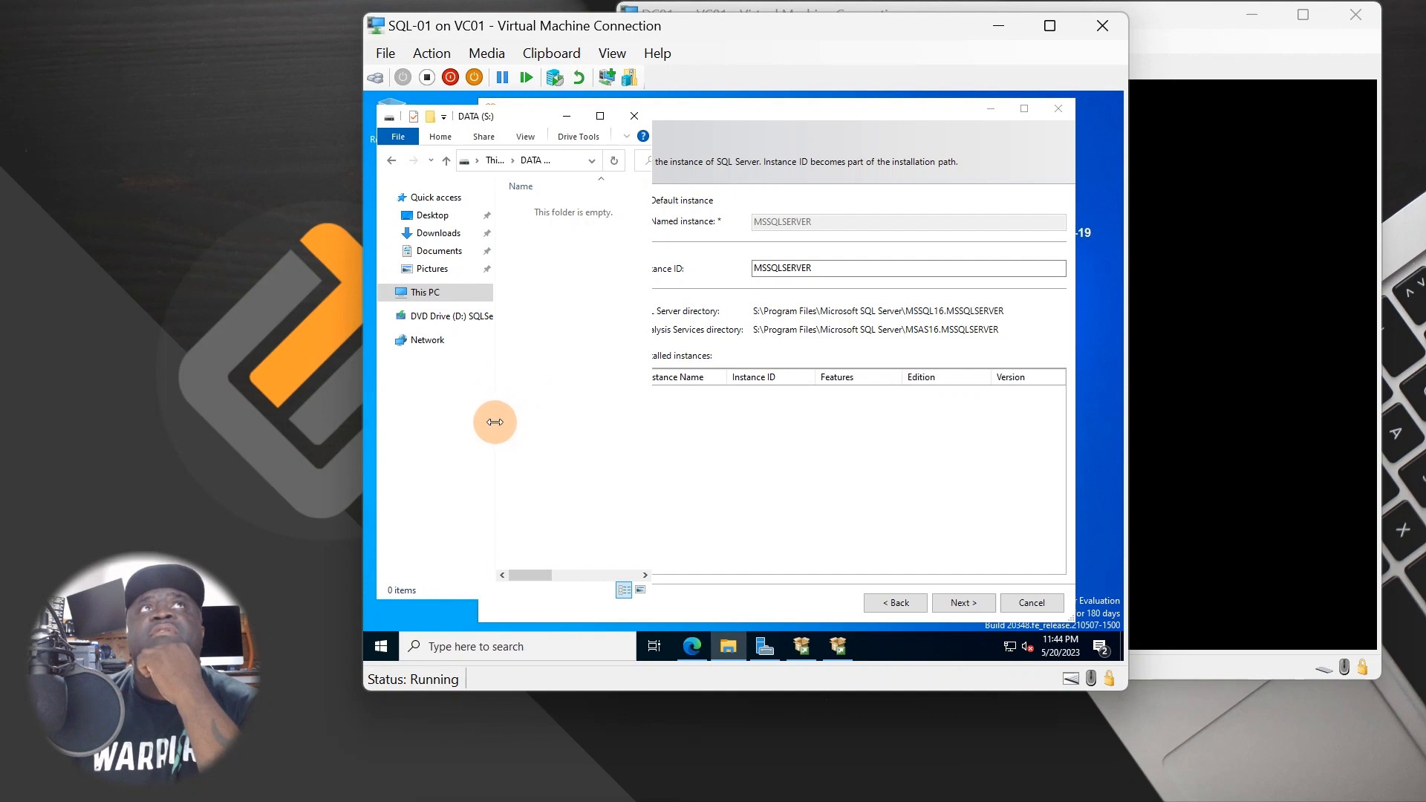
left_click_drag(496, 419, 356, 444)
left_click(781, 487)
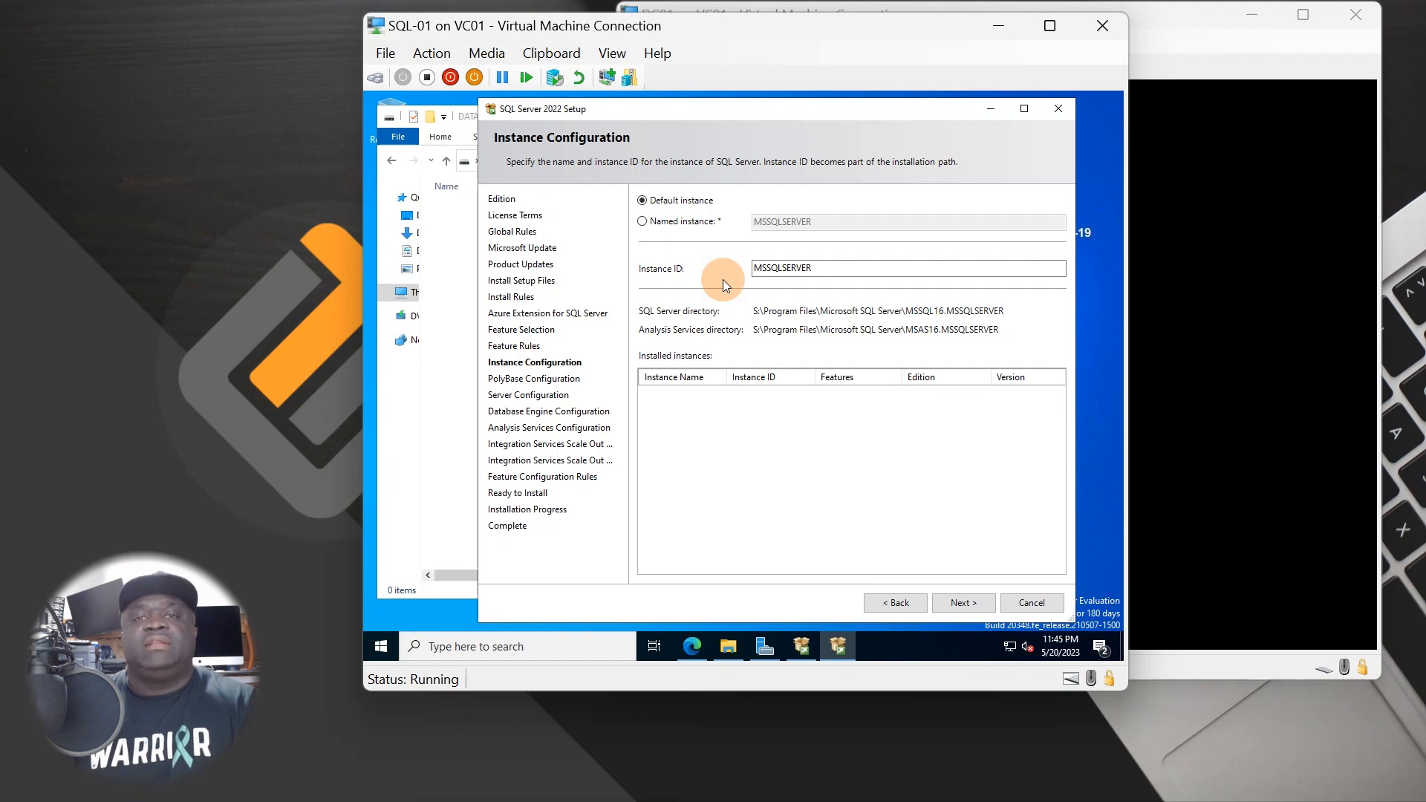
left_click(696, 224)
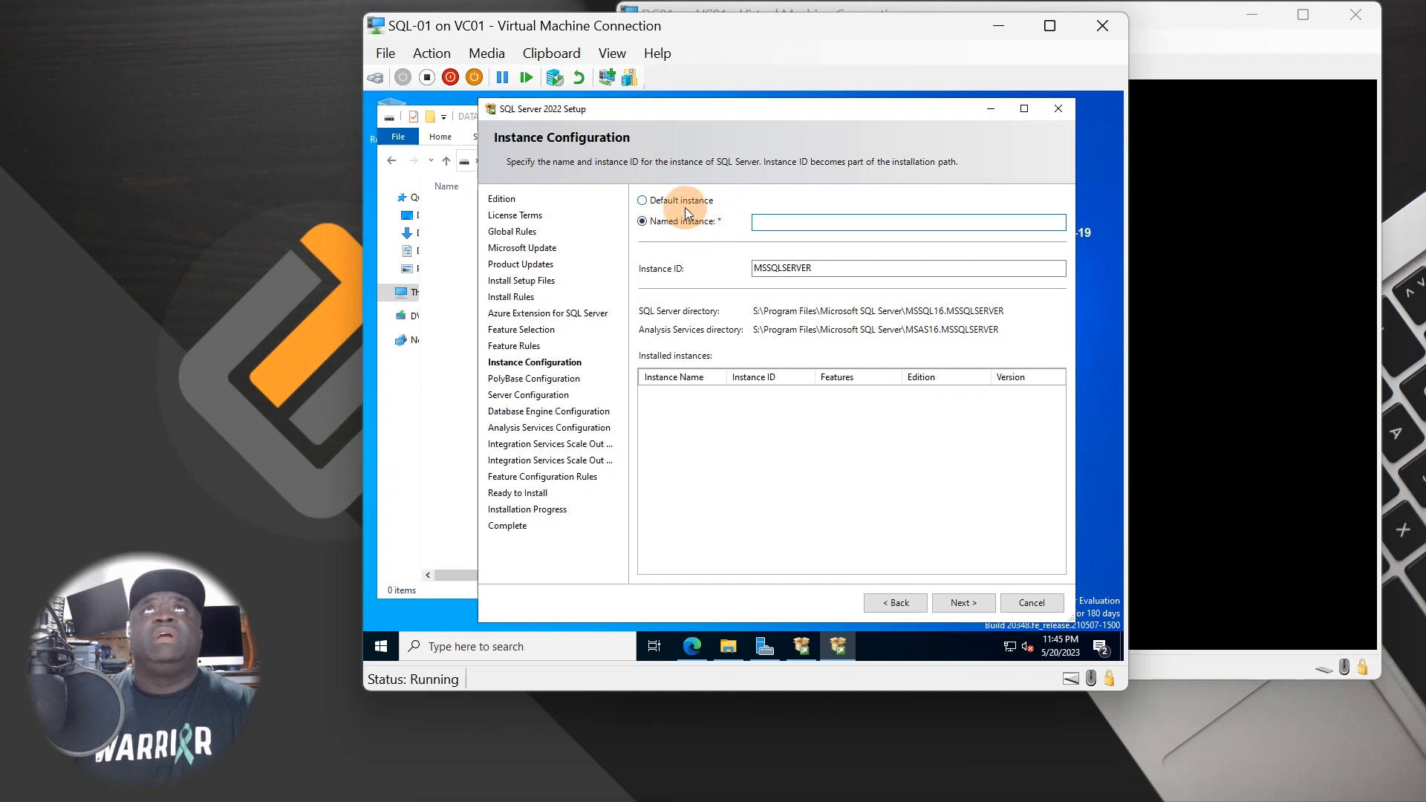
left_click(682, 200)
left_click(689, 224)
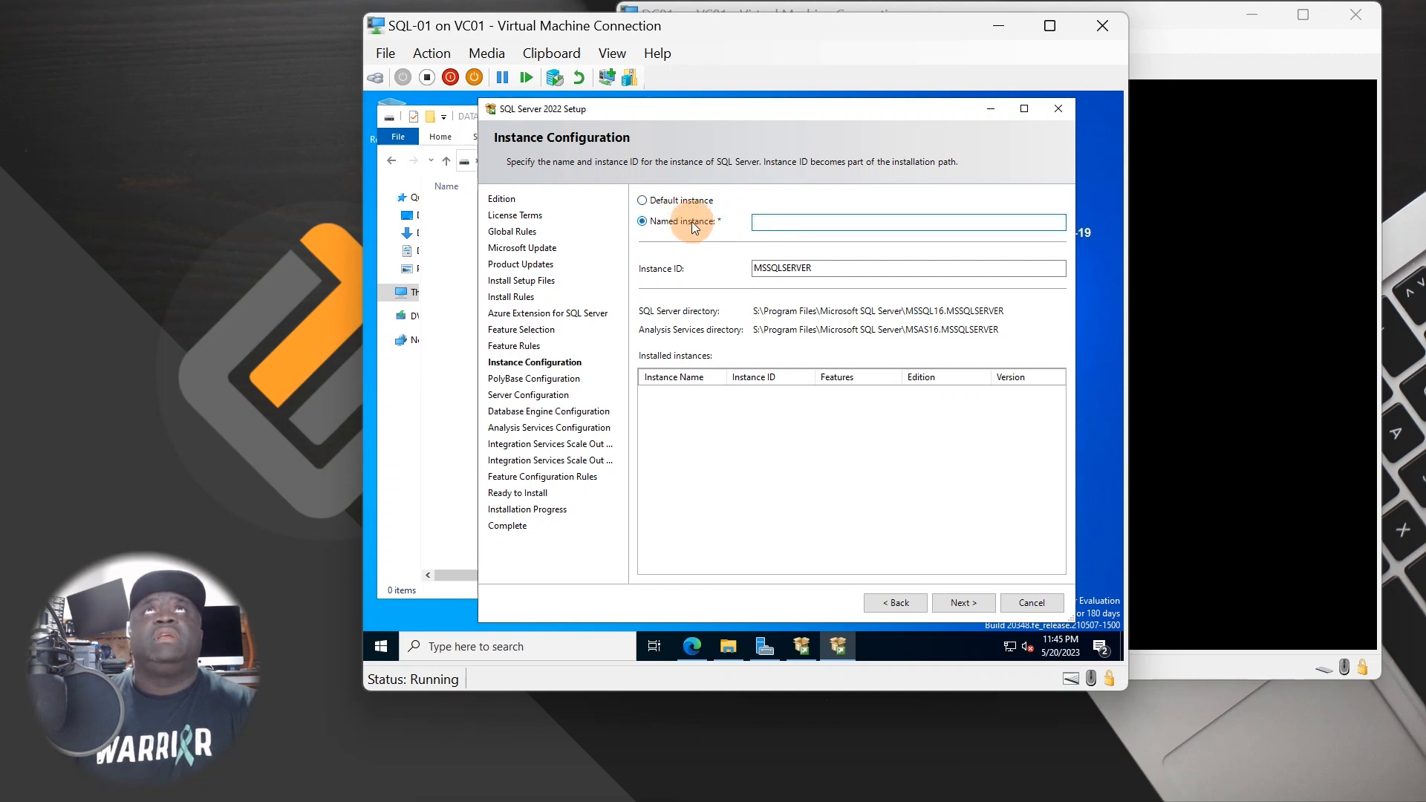
left_click(681, 200)
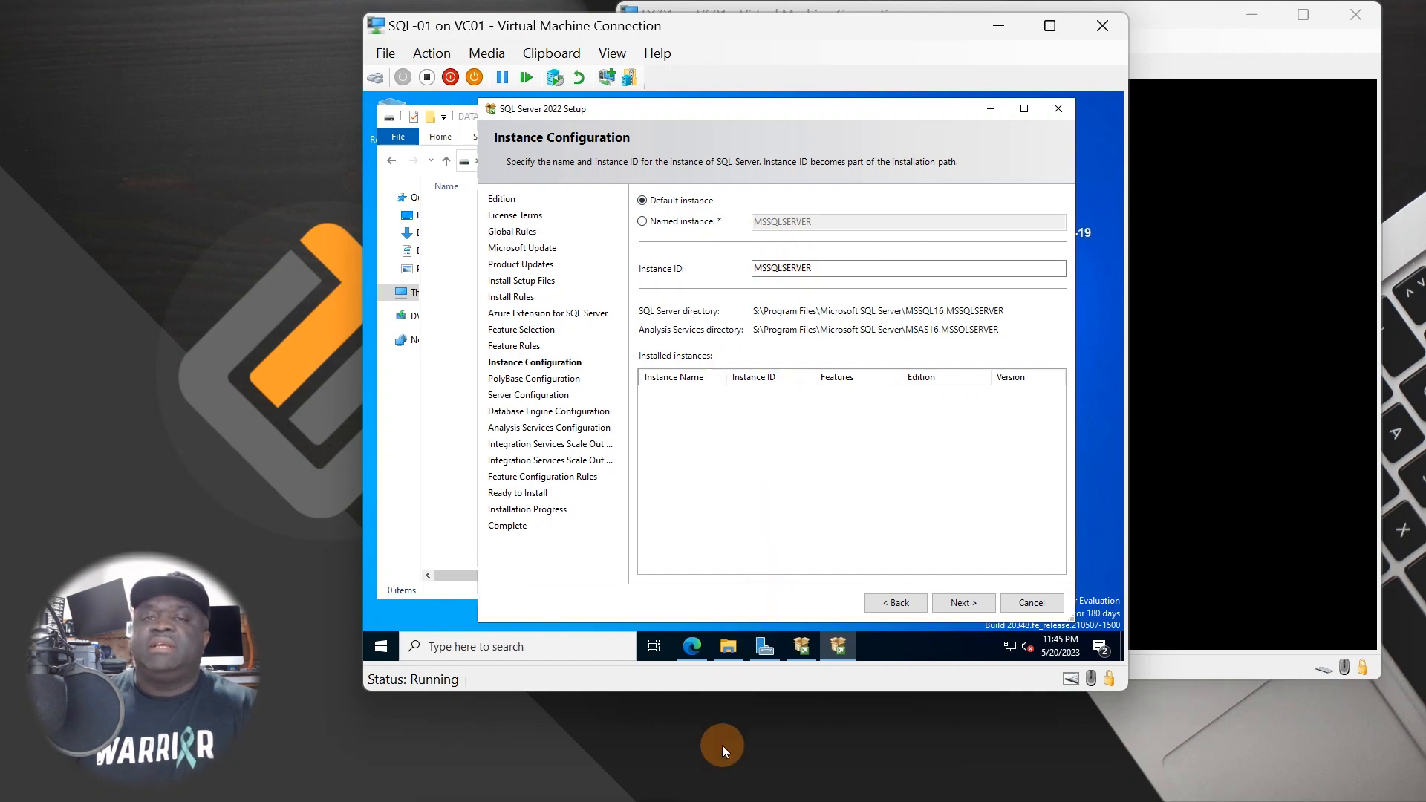
mouse_move(728, 646)
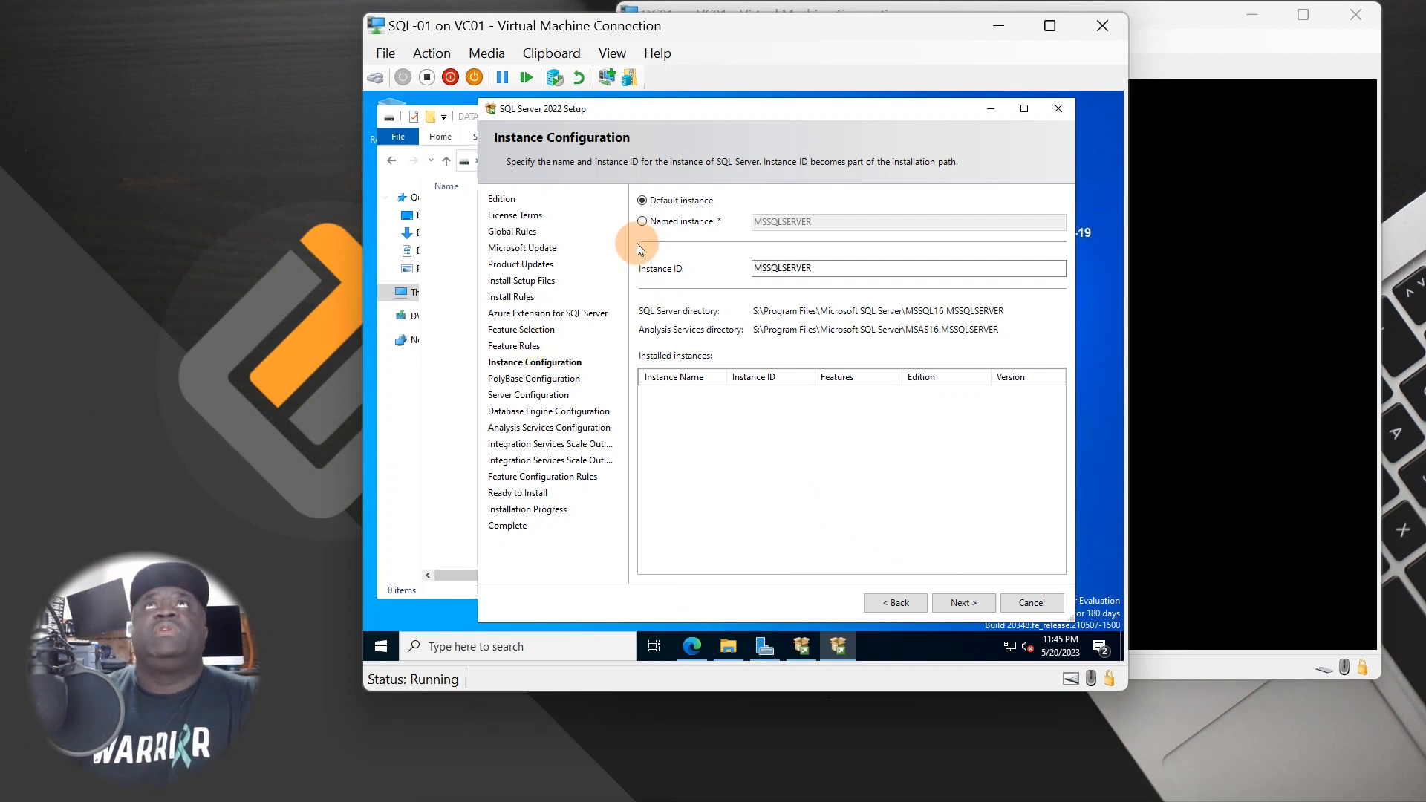
left_click(963, 613)
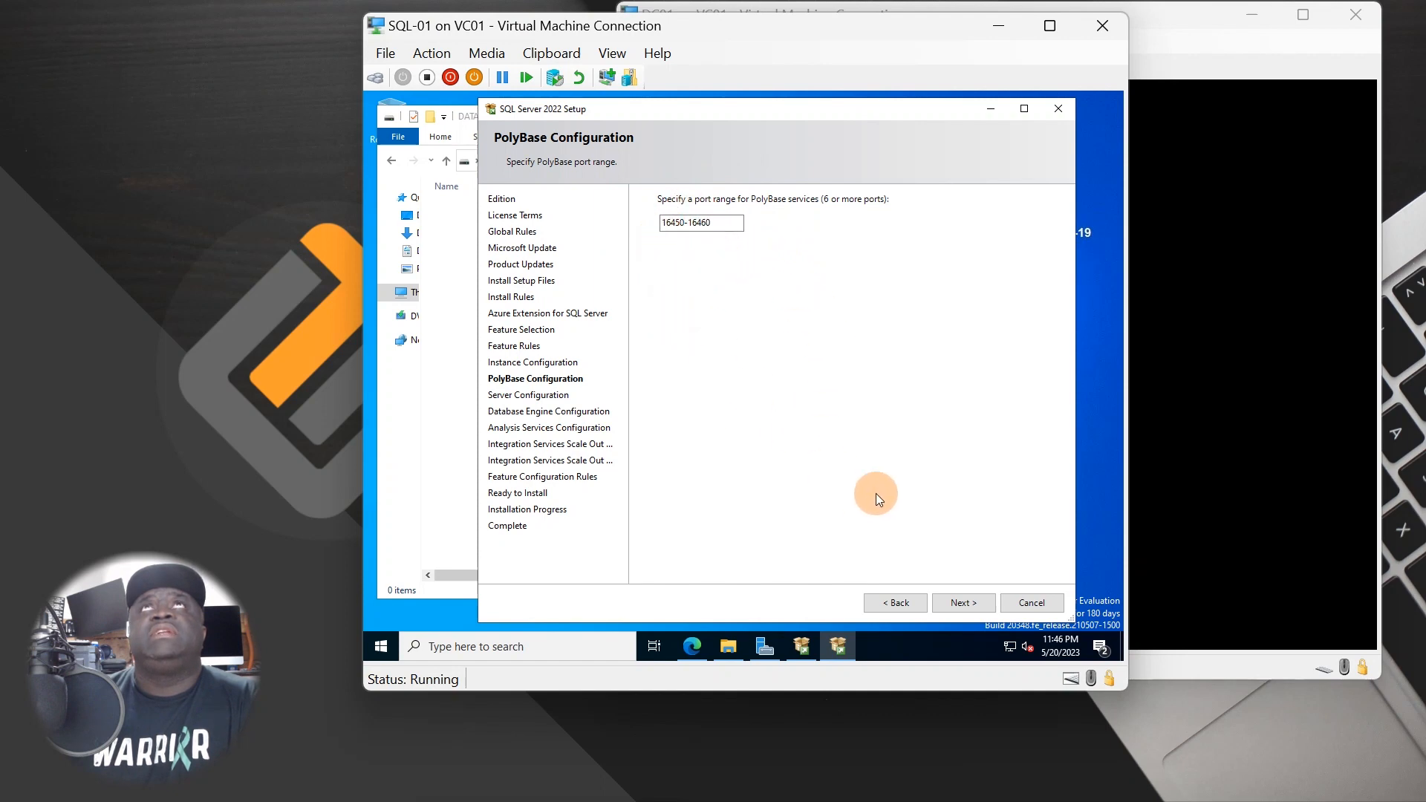
left_click(950, 605)
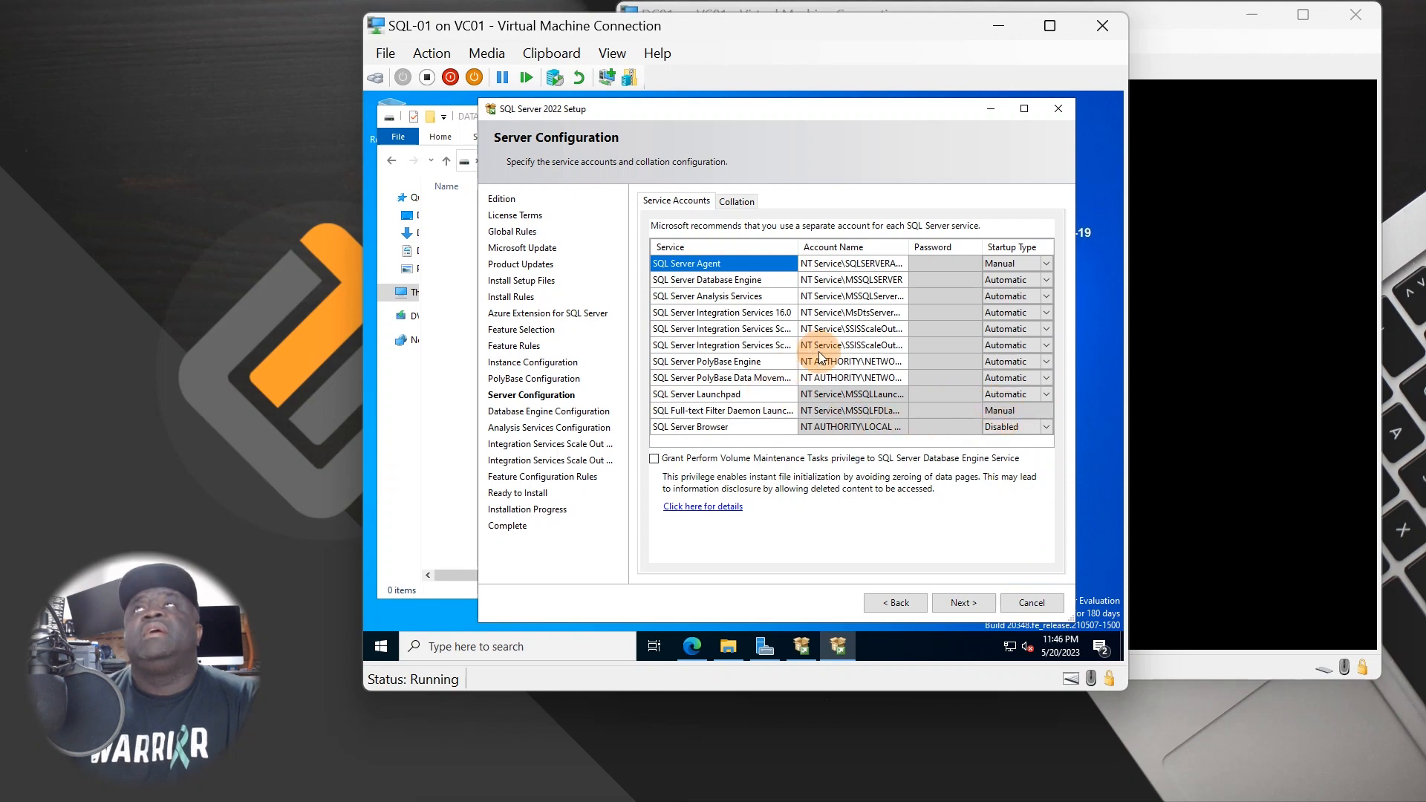
- Set the SQL Server Agent and SQL Server Browser startup types to Automatic
left_click(847, 282)
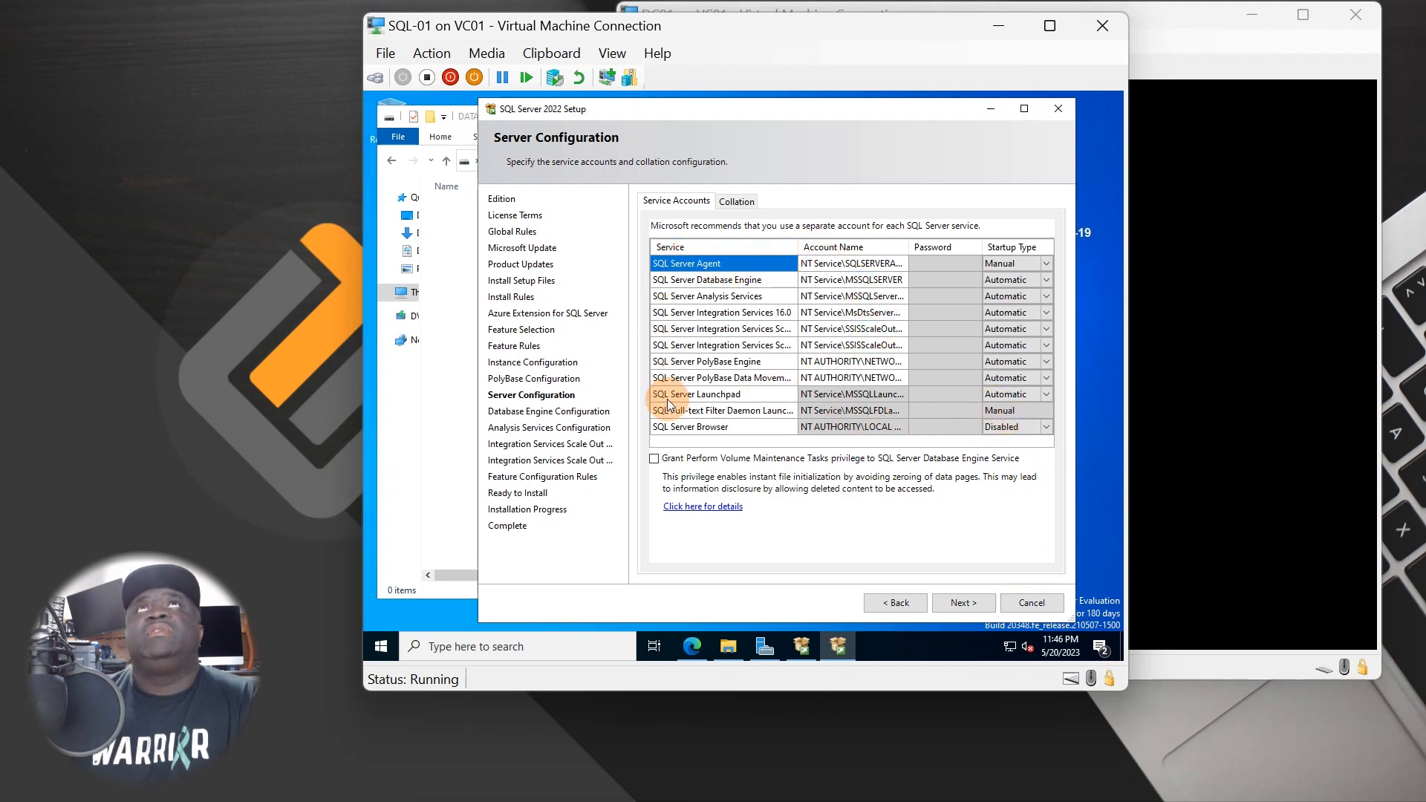
left_click(1045, 263)
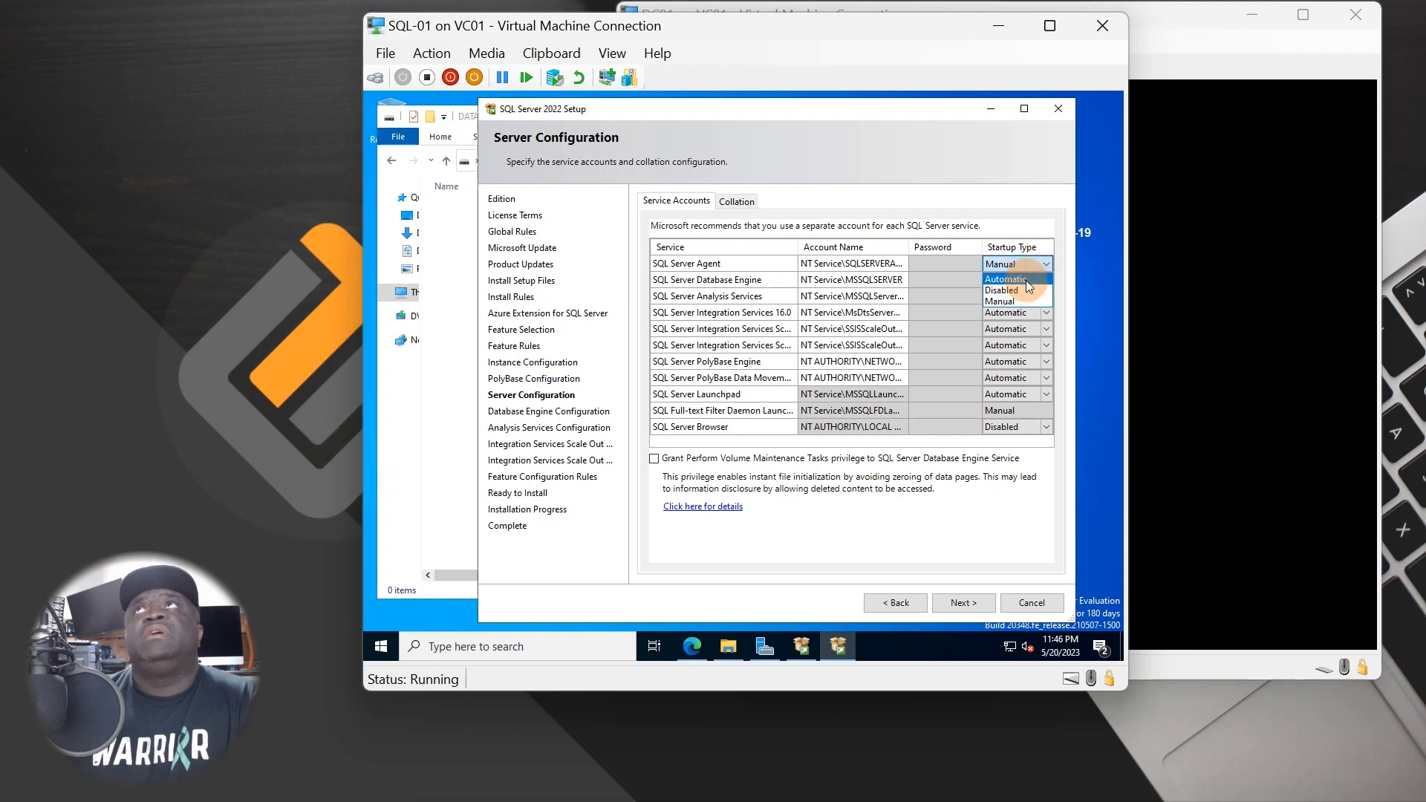
left_click(1026, 279)
left_click(1042, 423)
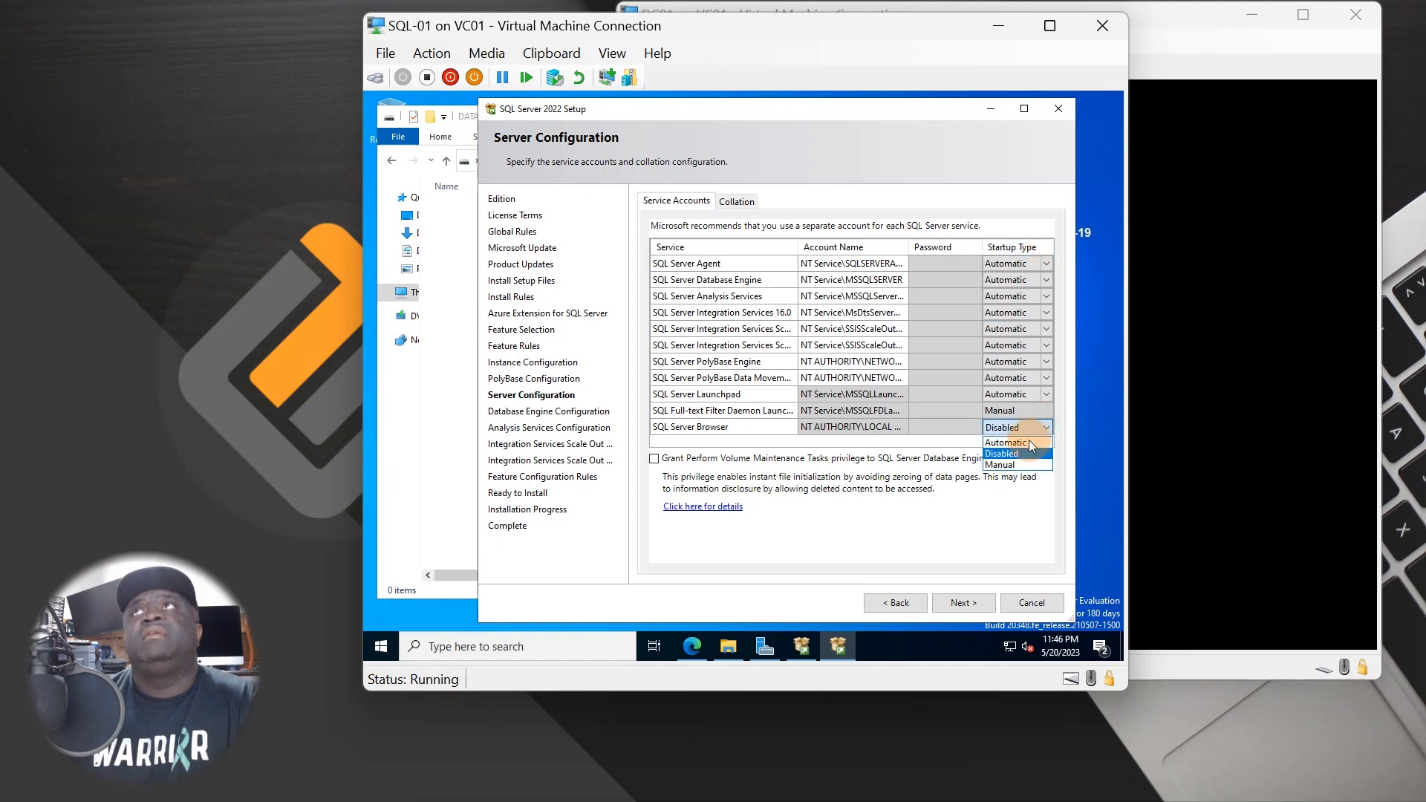
left_click(1016, 411)
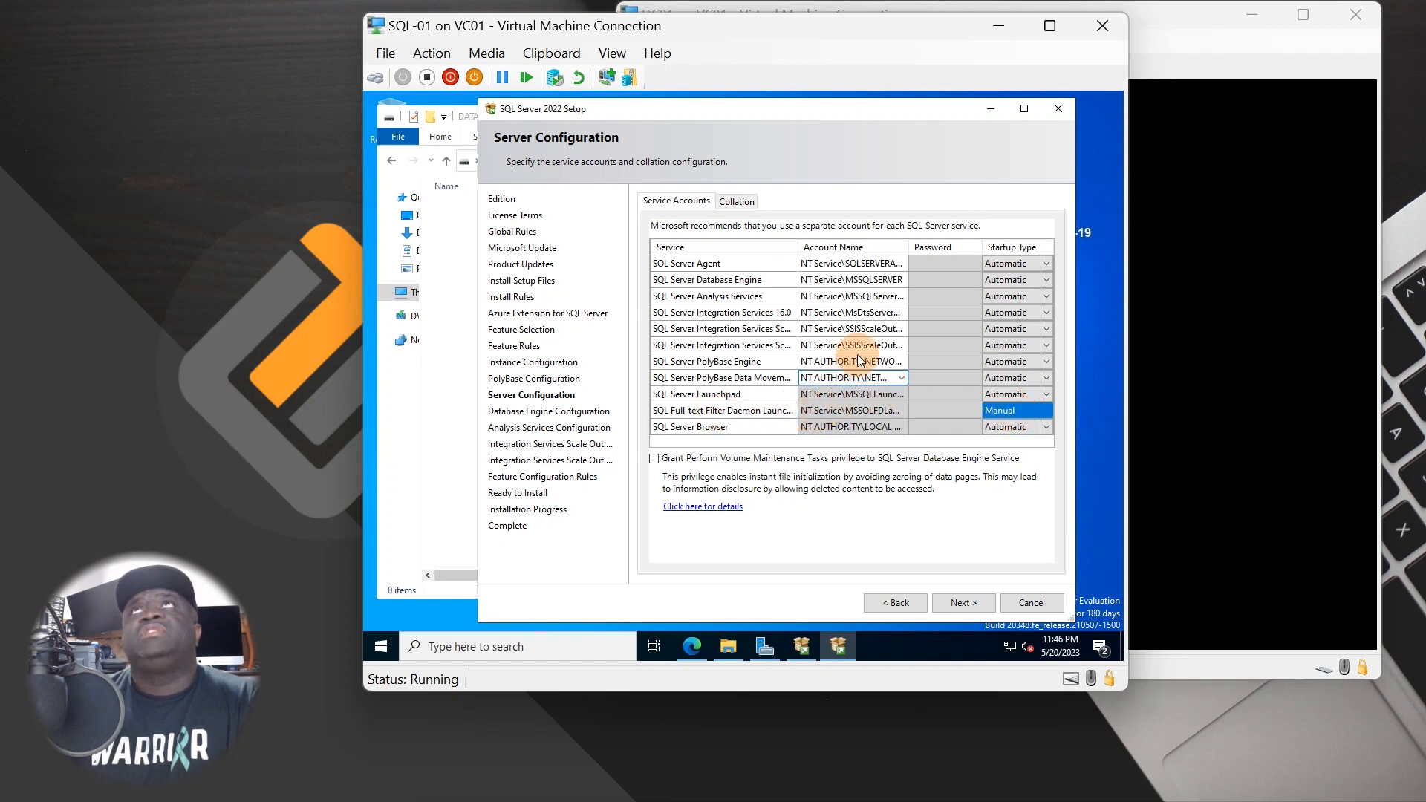
- Start editing the SQL Server Agent account name field
left_click(867, 264)
left_click(901, 265)
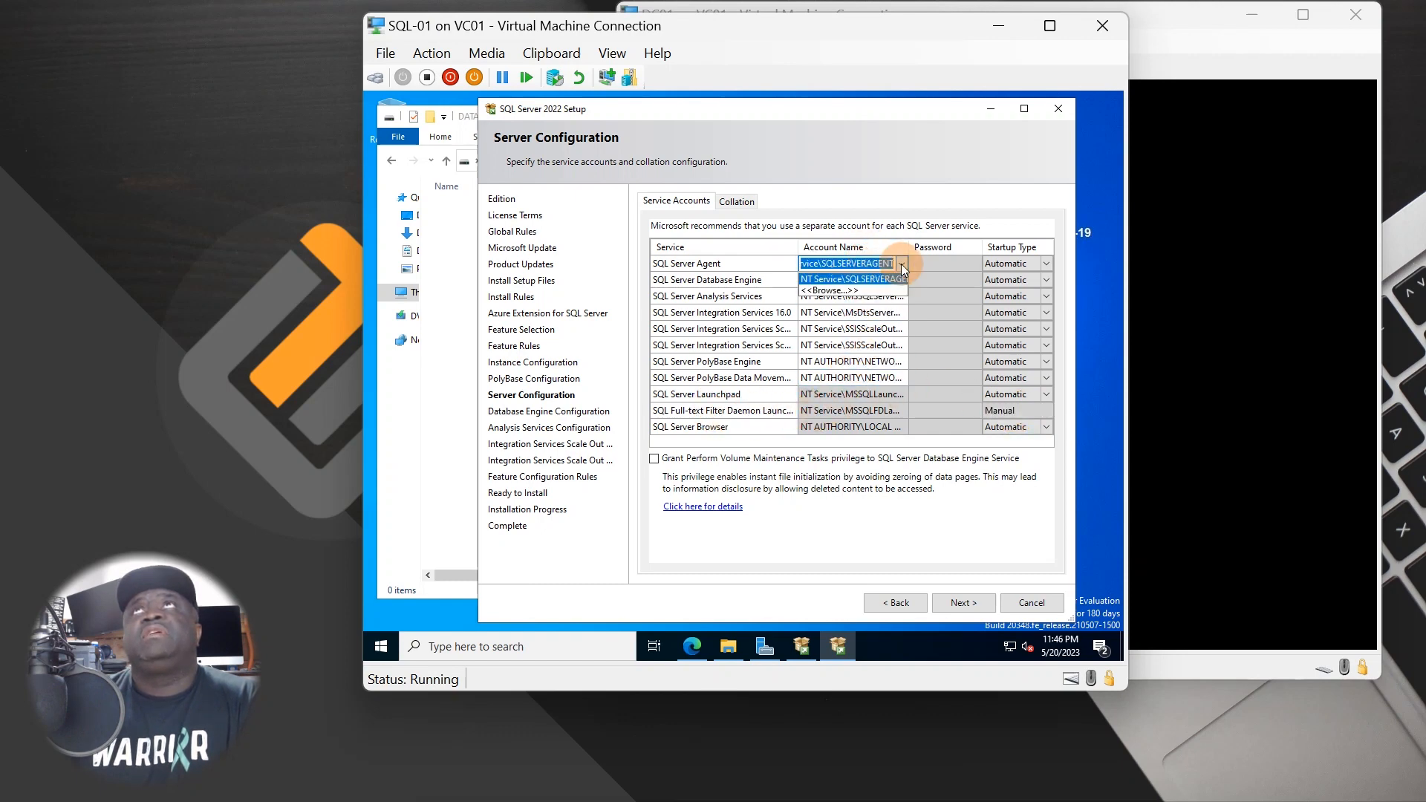
left_click(825, 279)
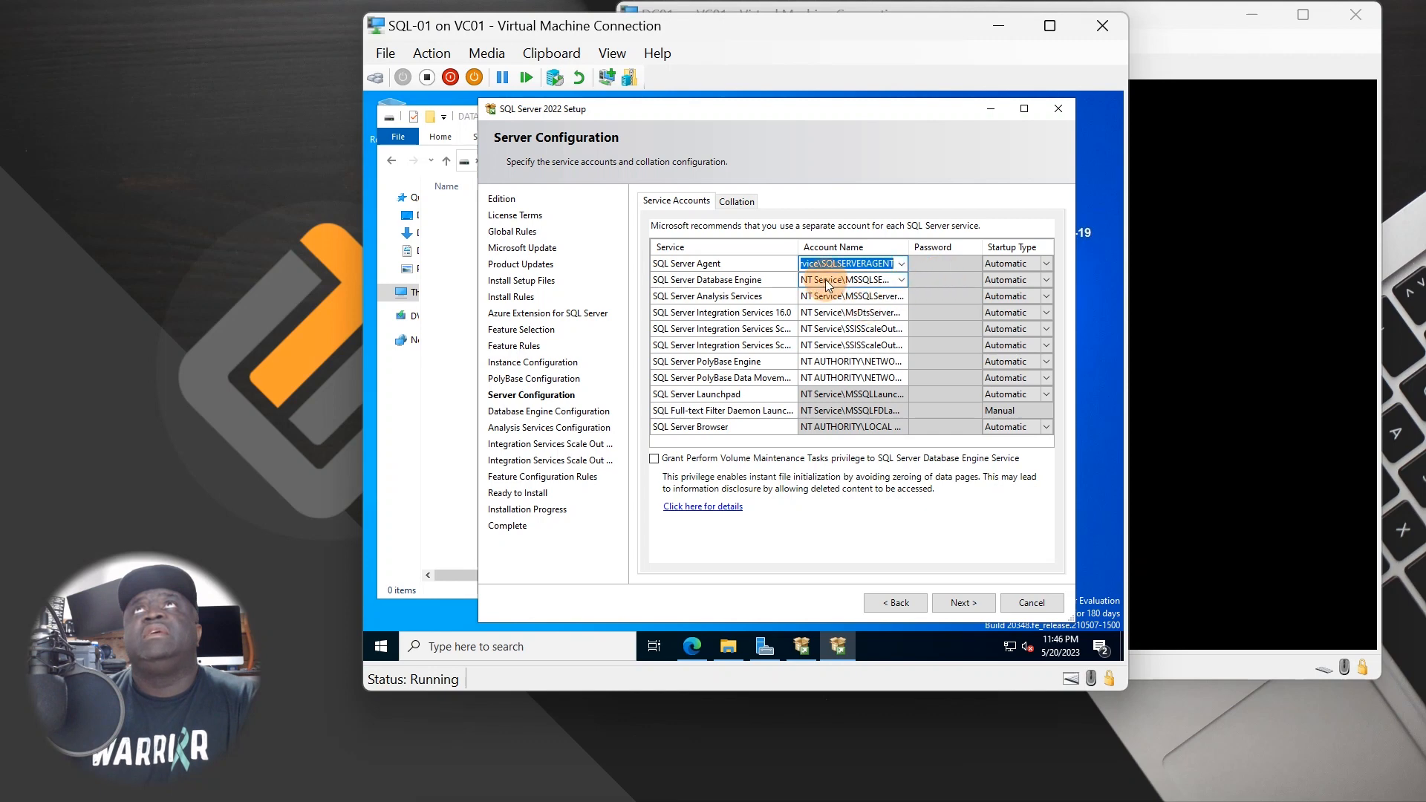
left_click(816, 265)
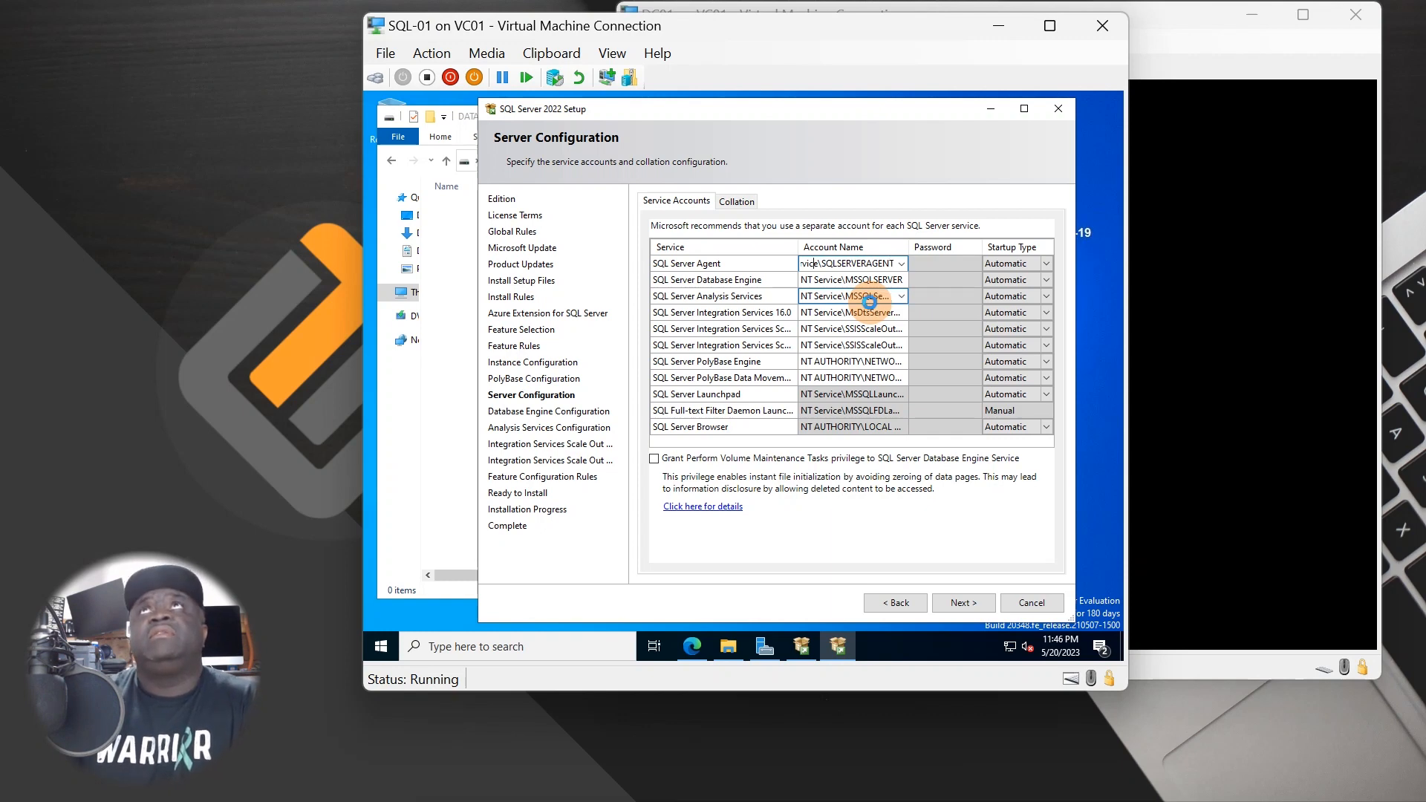
- Cancel the account picker and return to the Server Configuration page
key("Down")
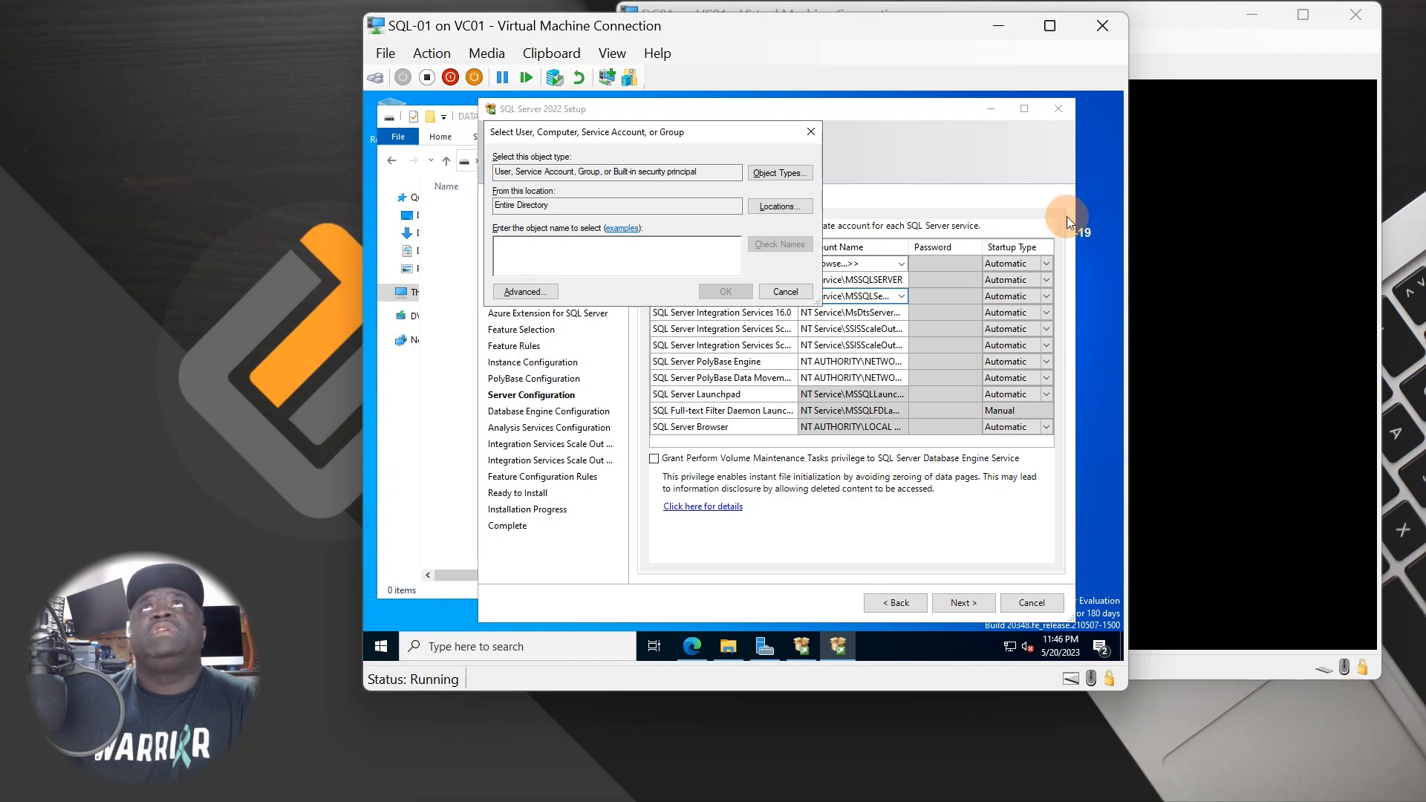
left_click(810, 131)
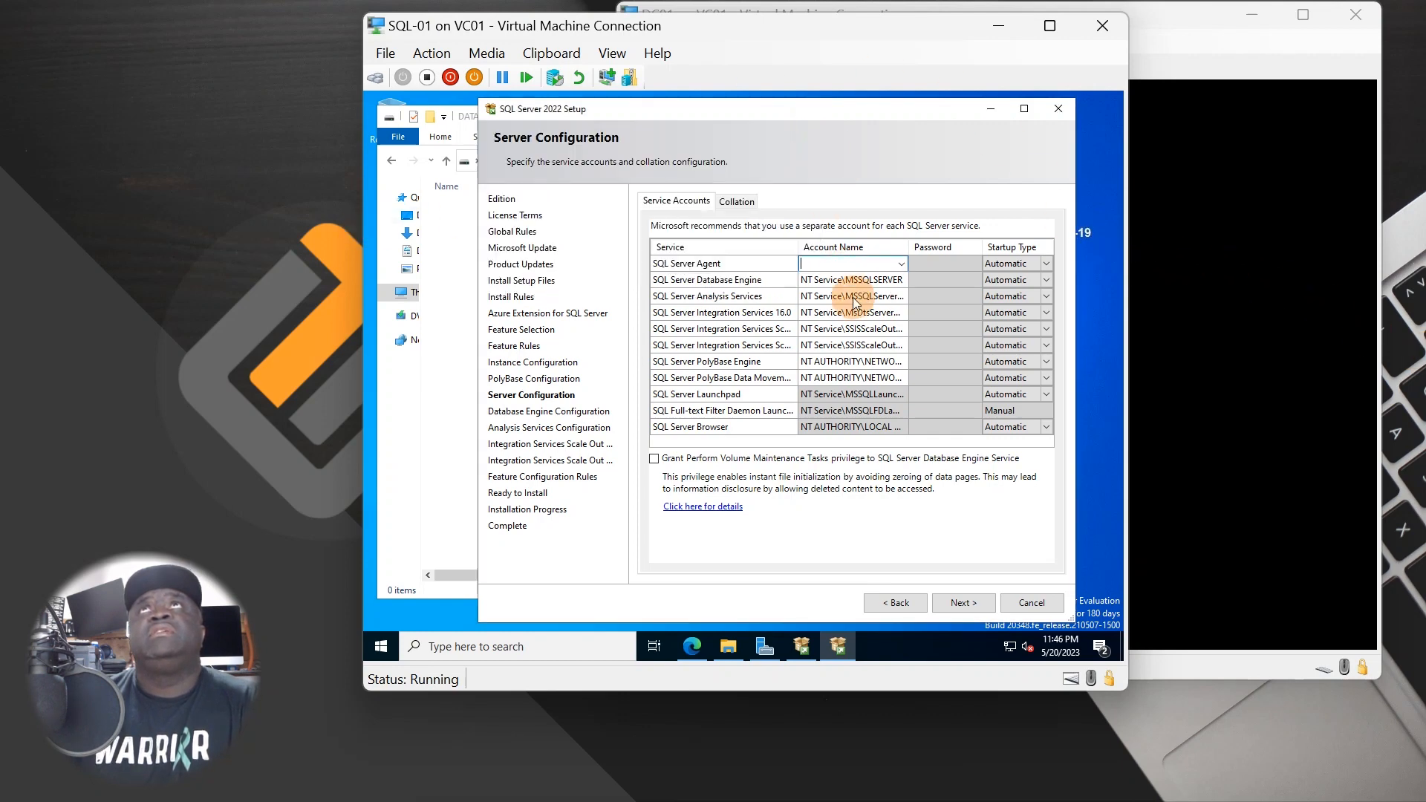
left_click(854, 360)
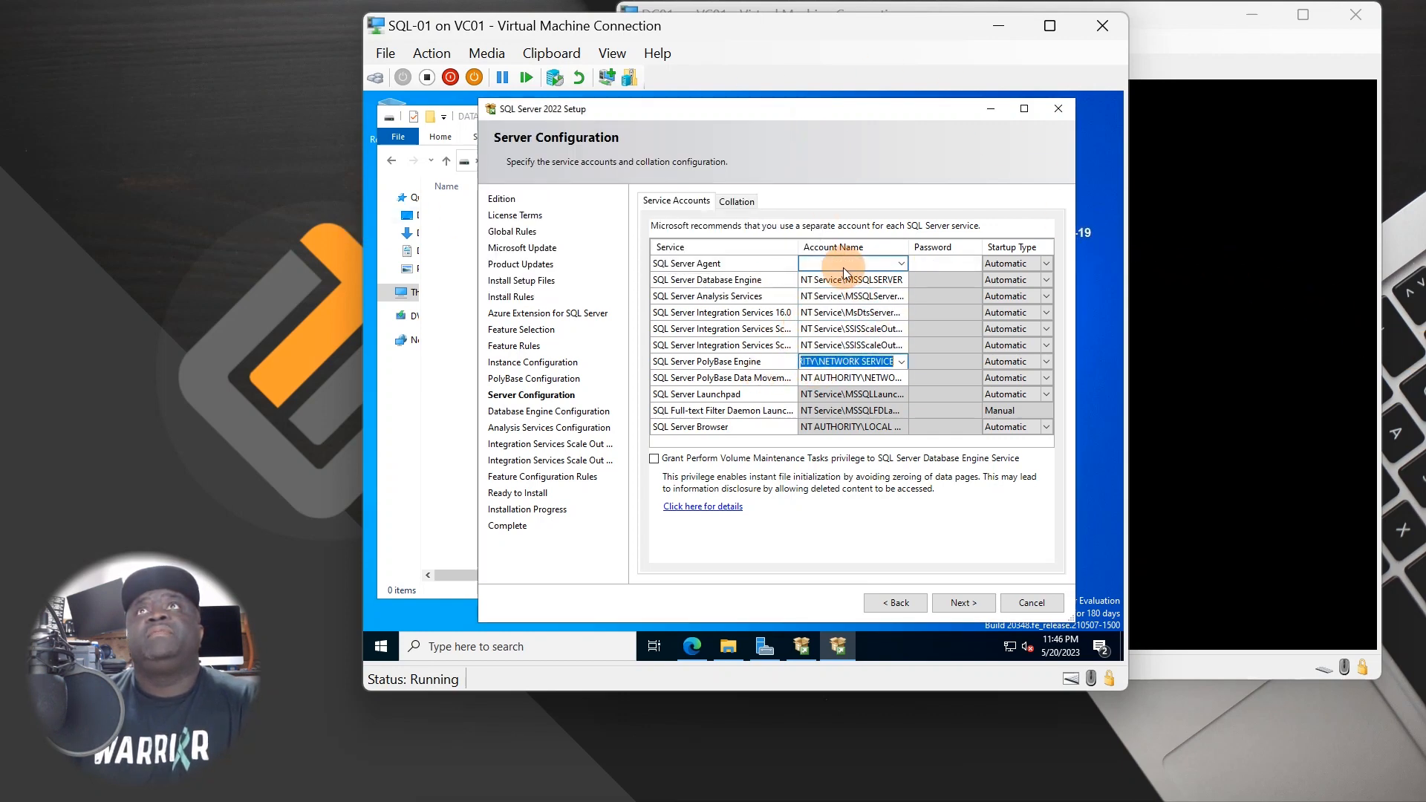
left_click(884, 598)
left_click(963, 603)
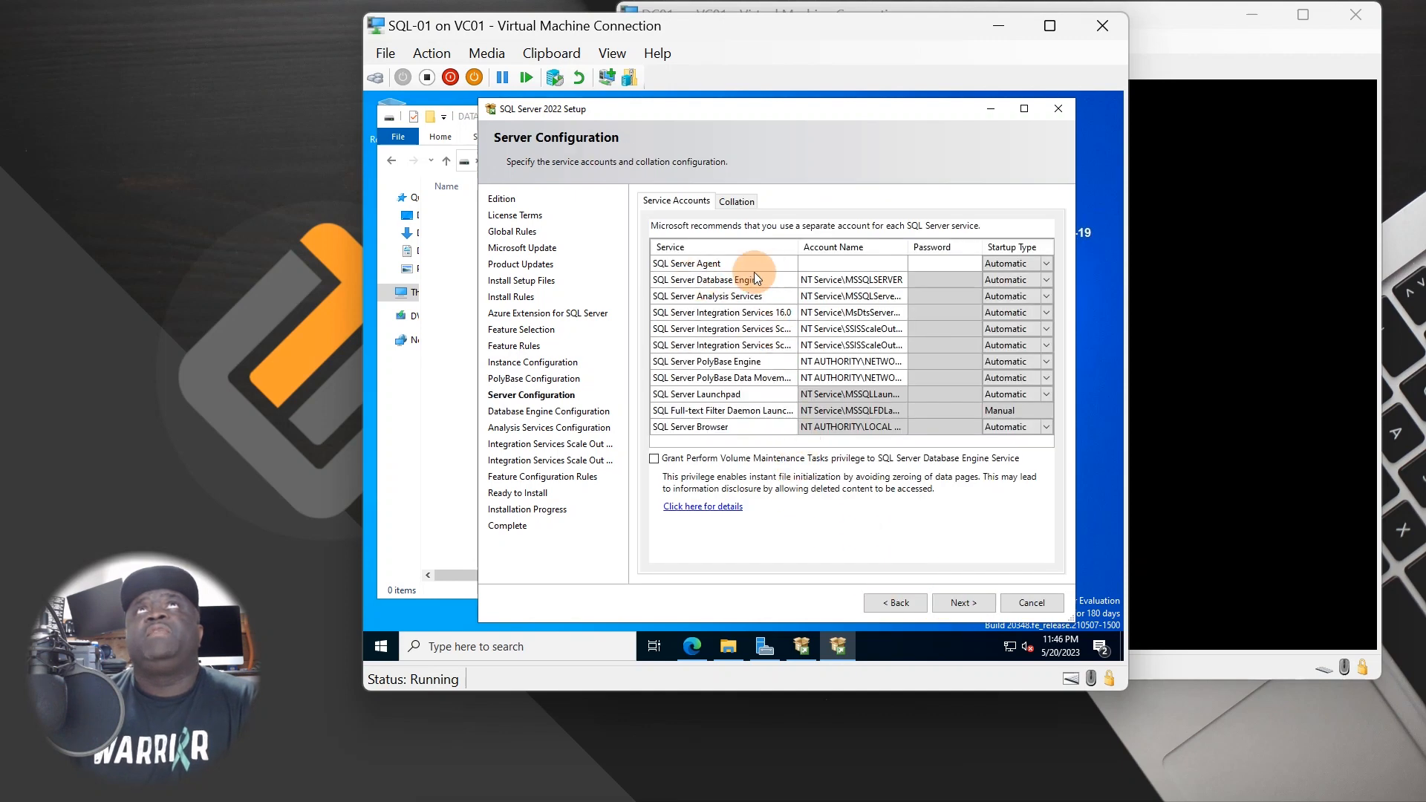
- Browse the directory with Find Now and assign SQLAdmin as the SQL Server Agent account
left_click(854, 263)
left_click(900, 263)
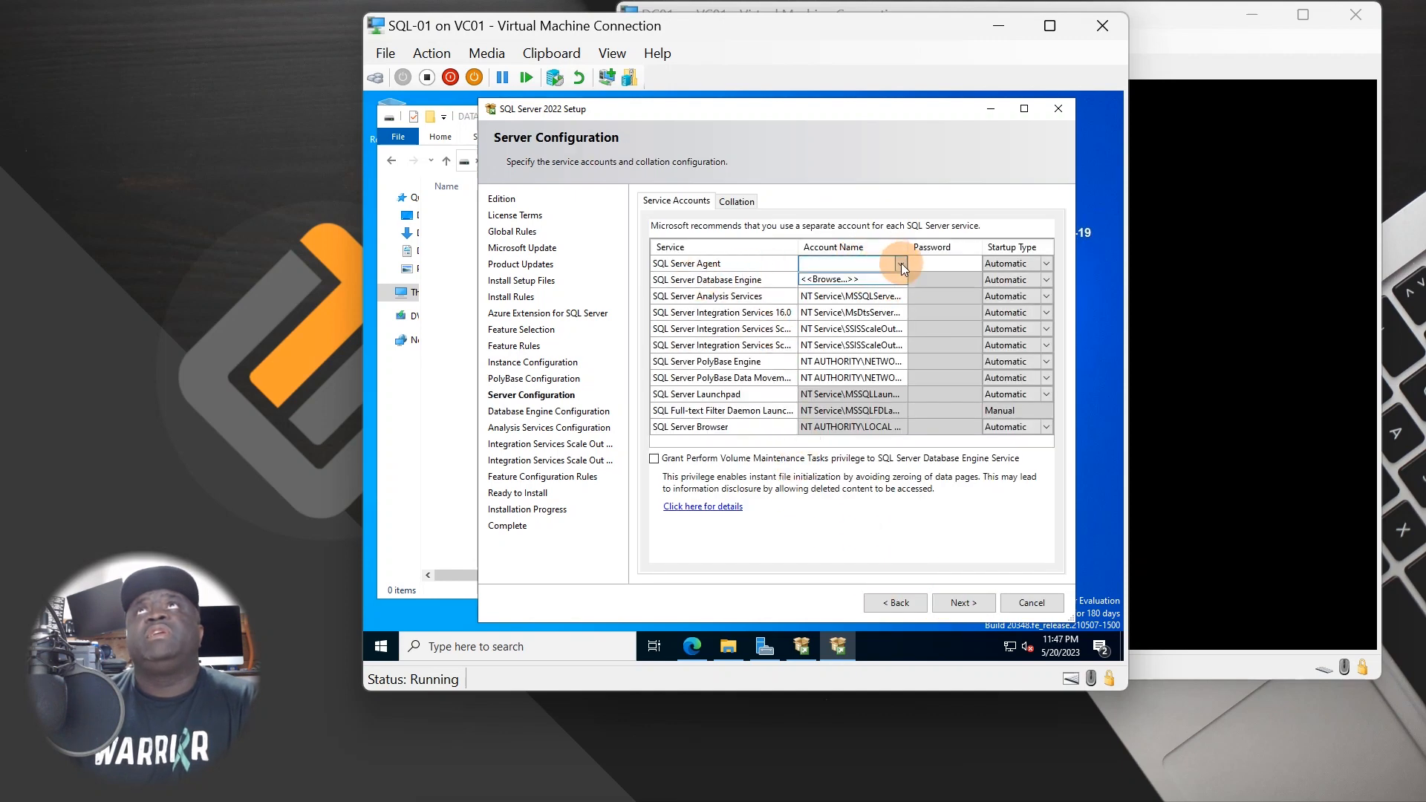
left_click(854, 279)
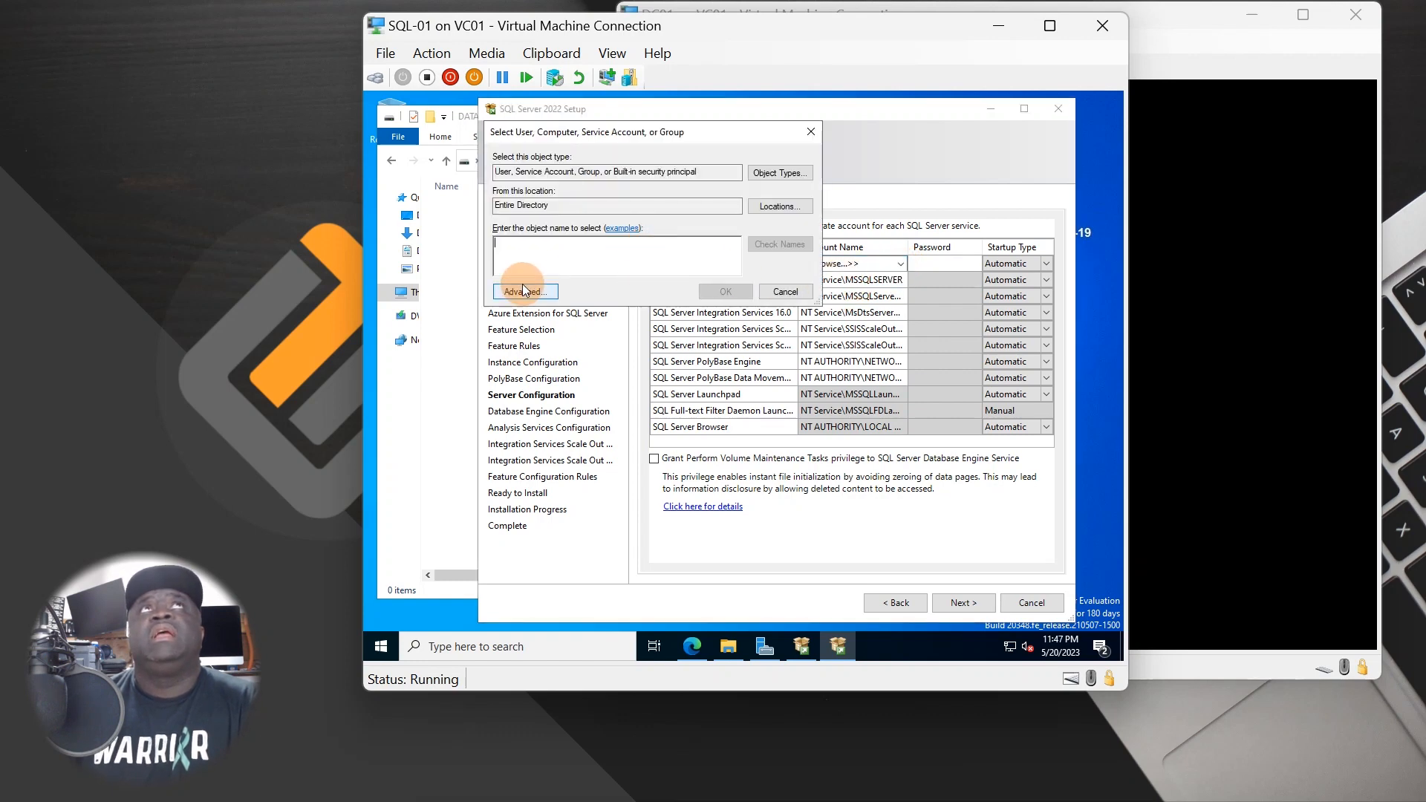
left_click(524, 292)
left_click(834, 294)
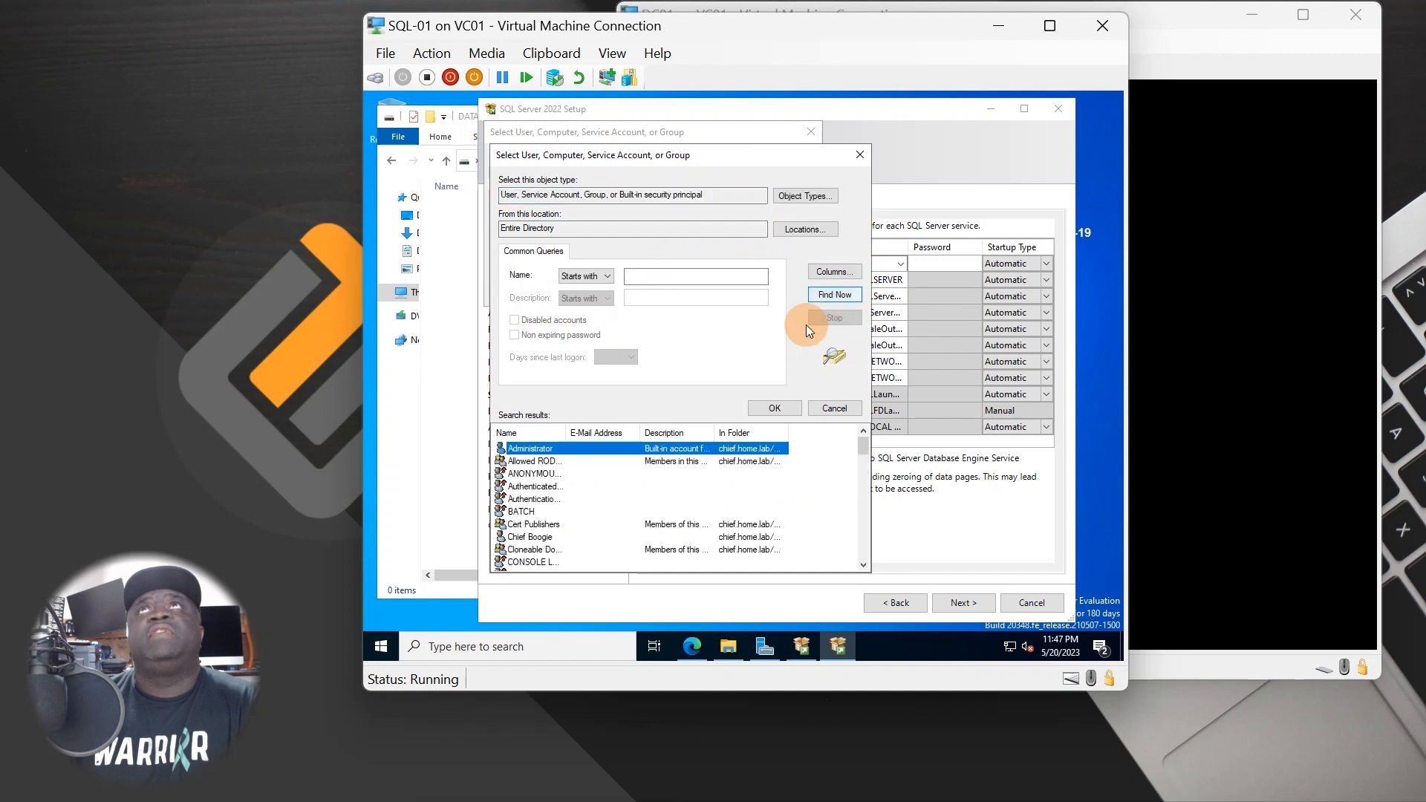
left_click_drag(586, 436, 687, 436)
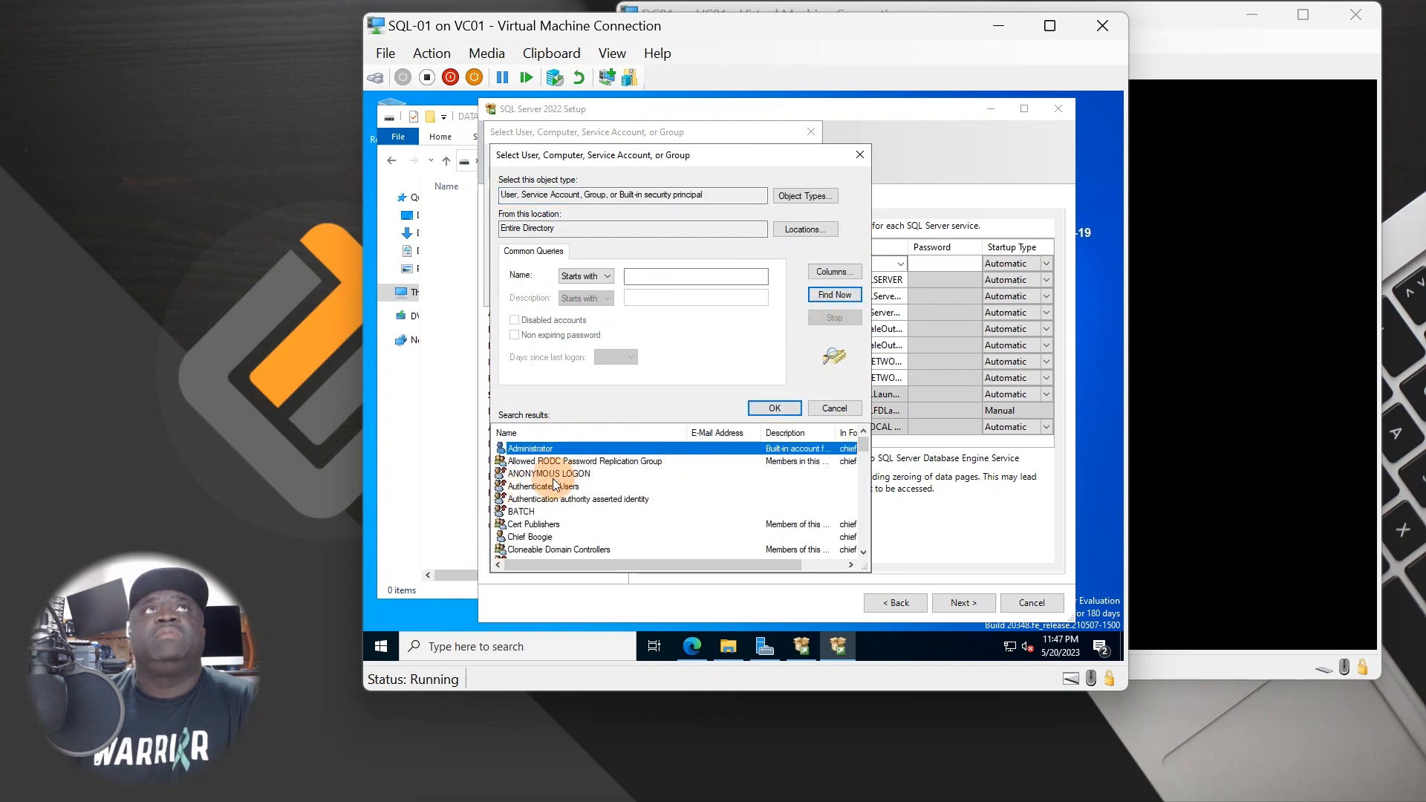
scroll(558, 527, "down", 10)
scroll(557, 521, "down", 8)
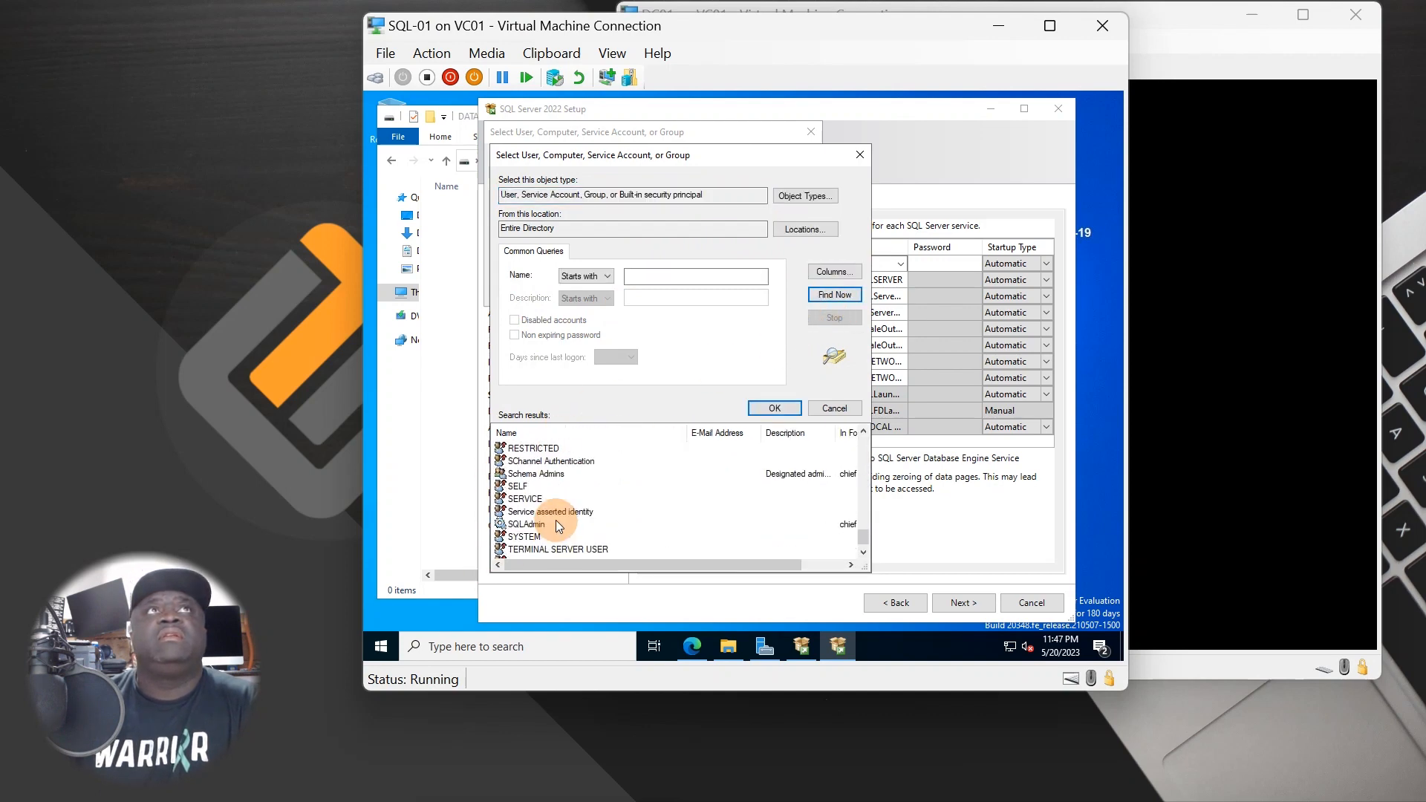
left_click(510, 512)
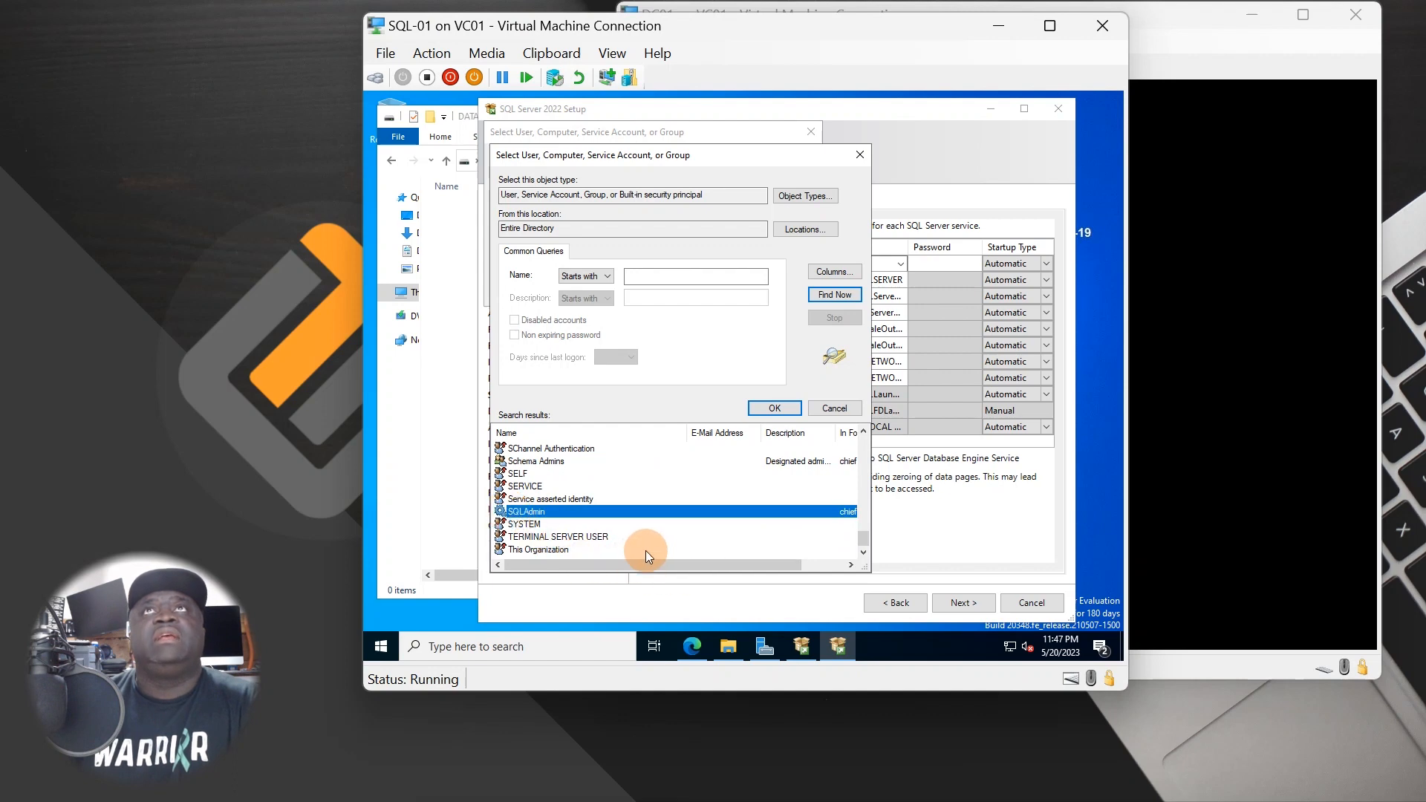
double_click(548, 512)
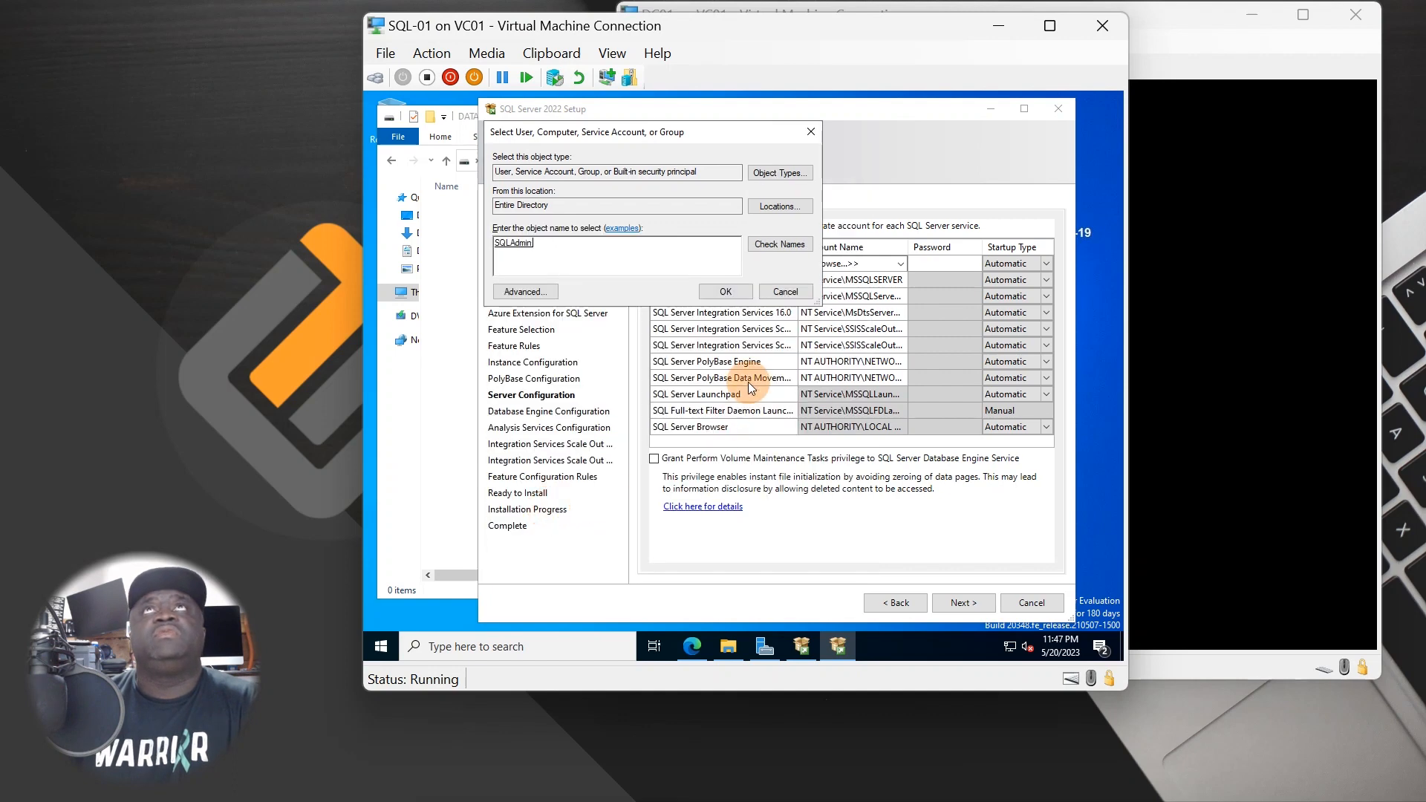
left_click(714, 286)
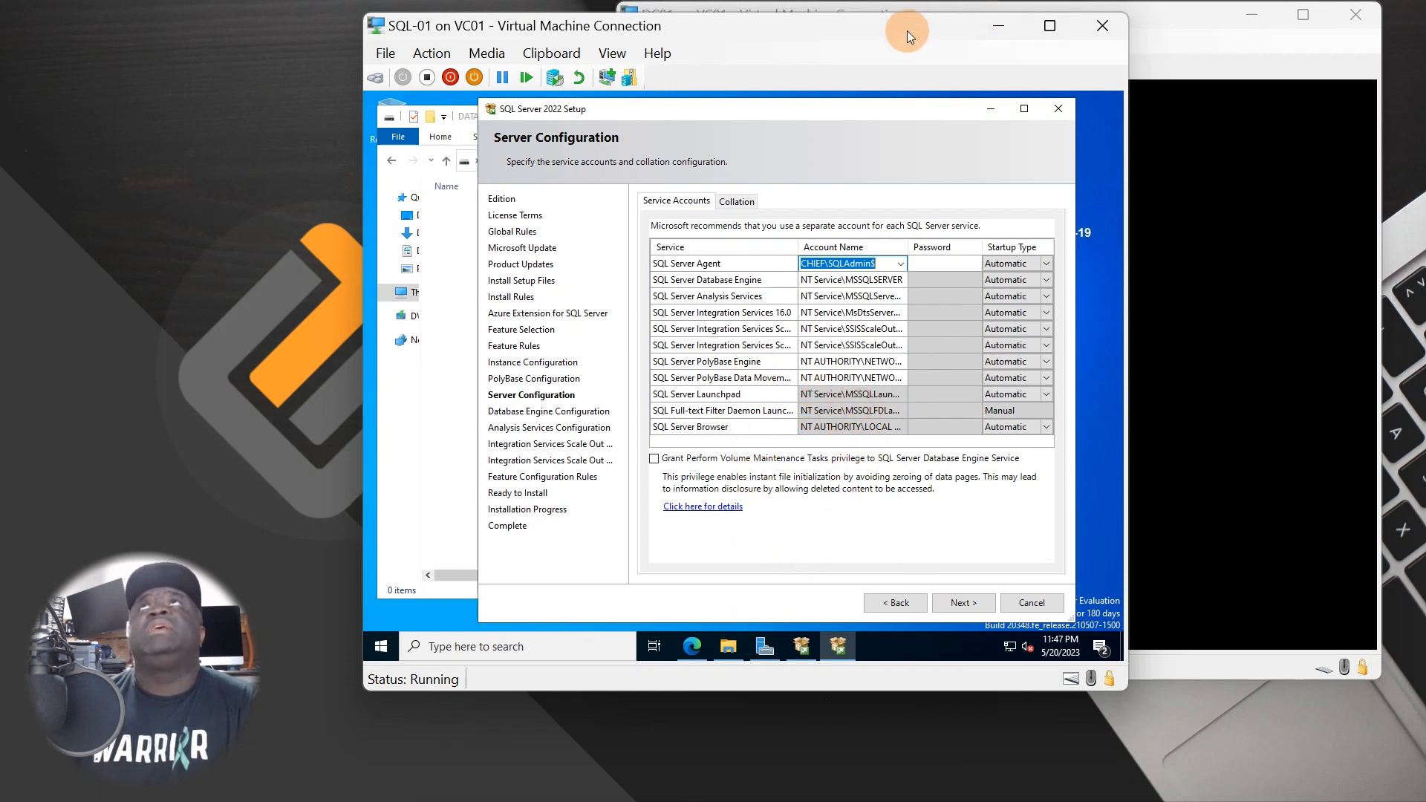
- Bring DC01 forward, send Ctrl+Alt+Delete and sign in with the account password
left_click_drag(907, 29, 652, 22)
left_click(938, 265)
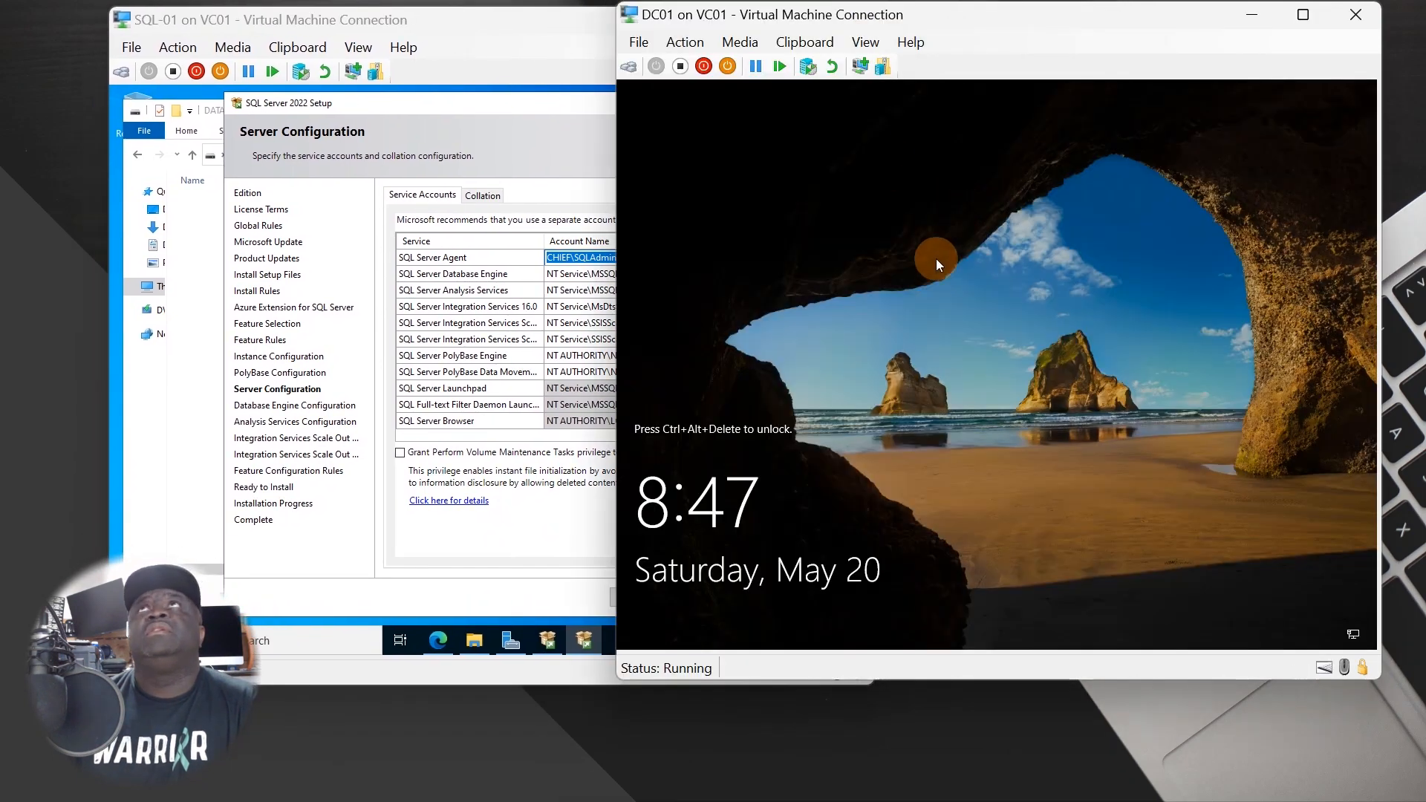
left_click(683, 42)
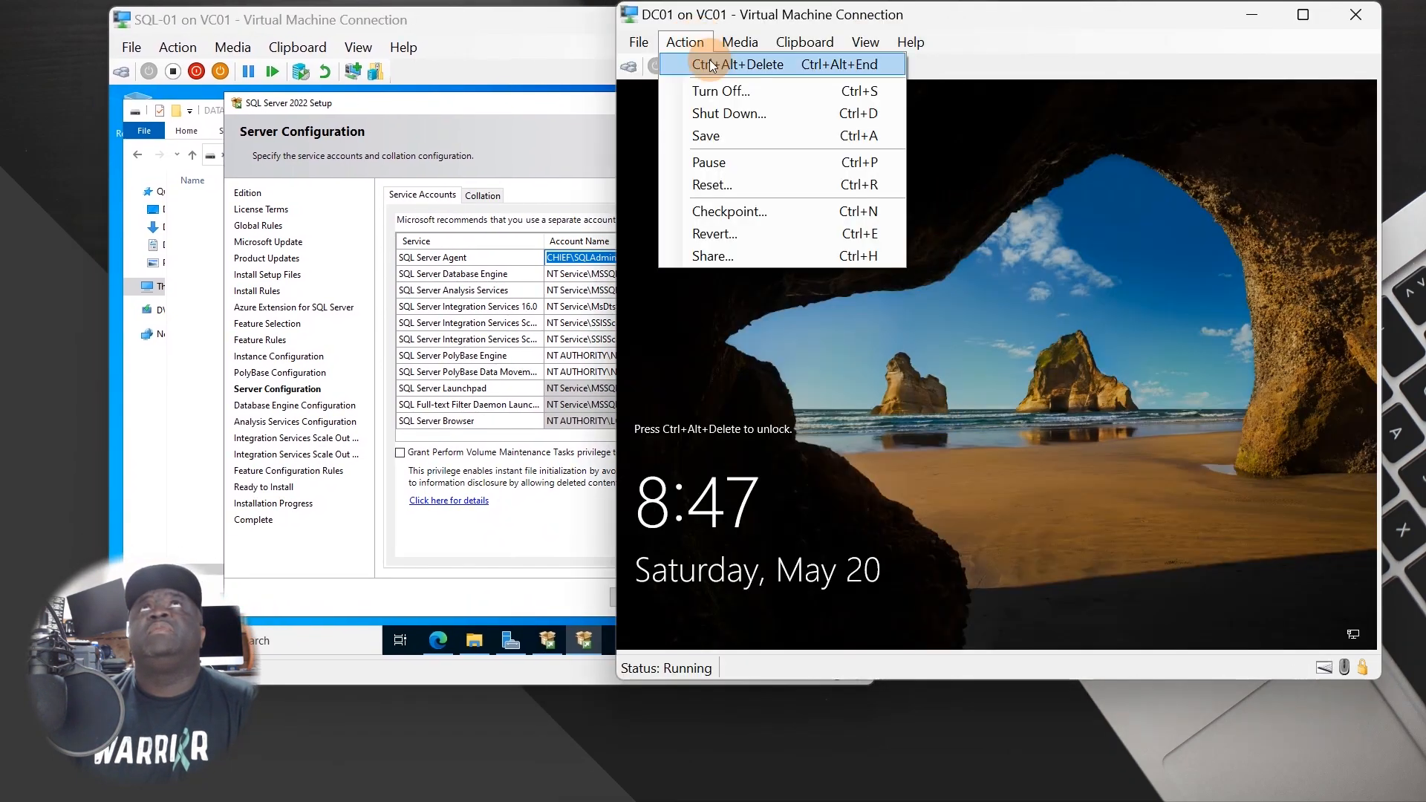
left_click(710, 66)
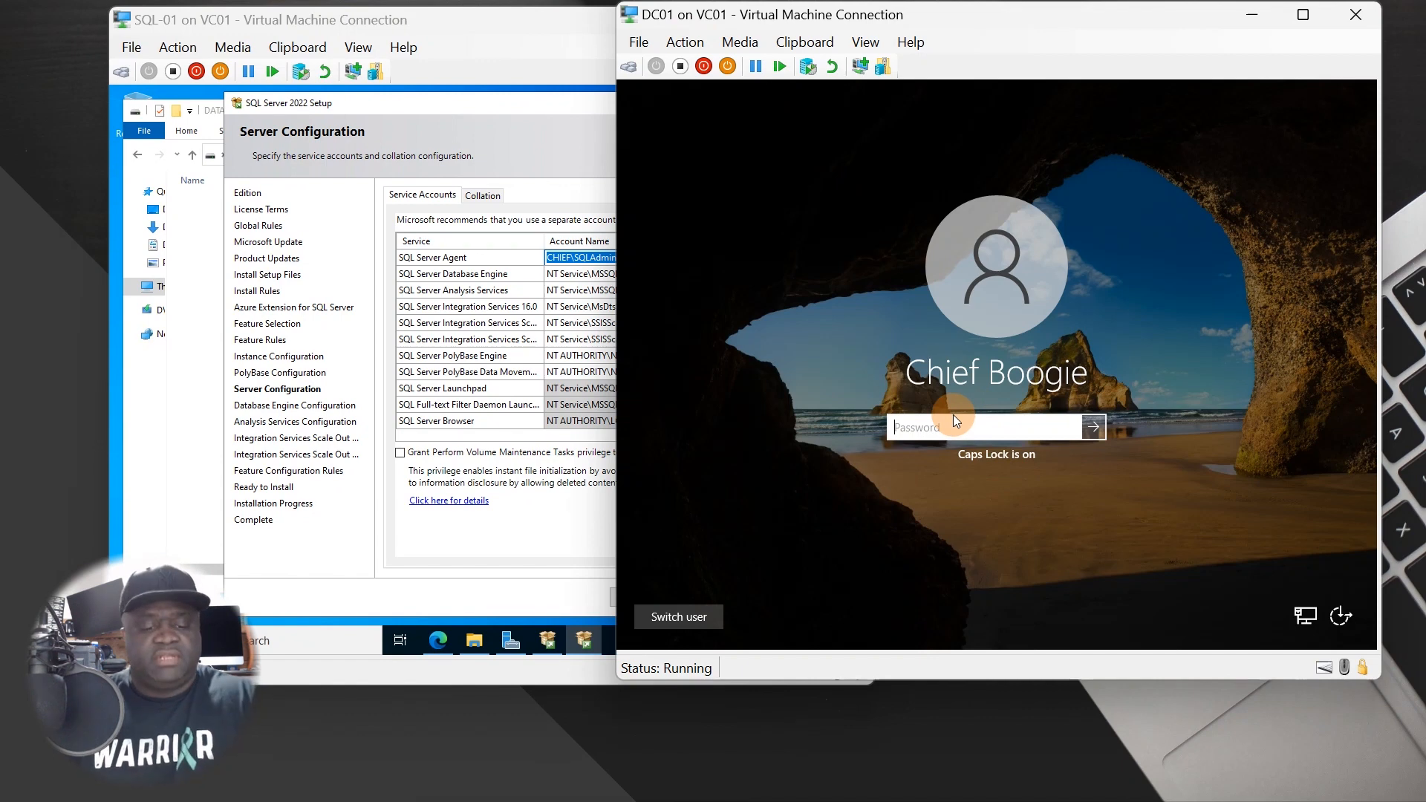
key("Caps_Lock")
type("••")
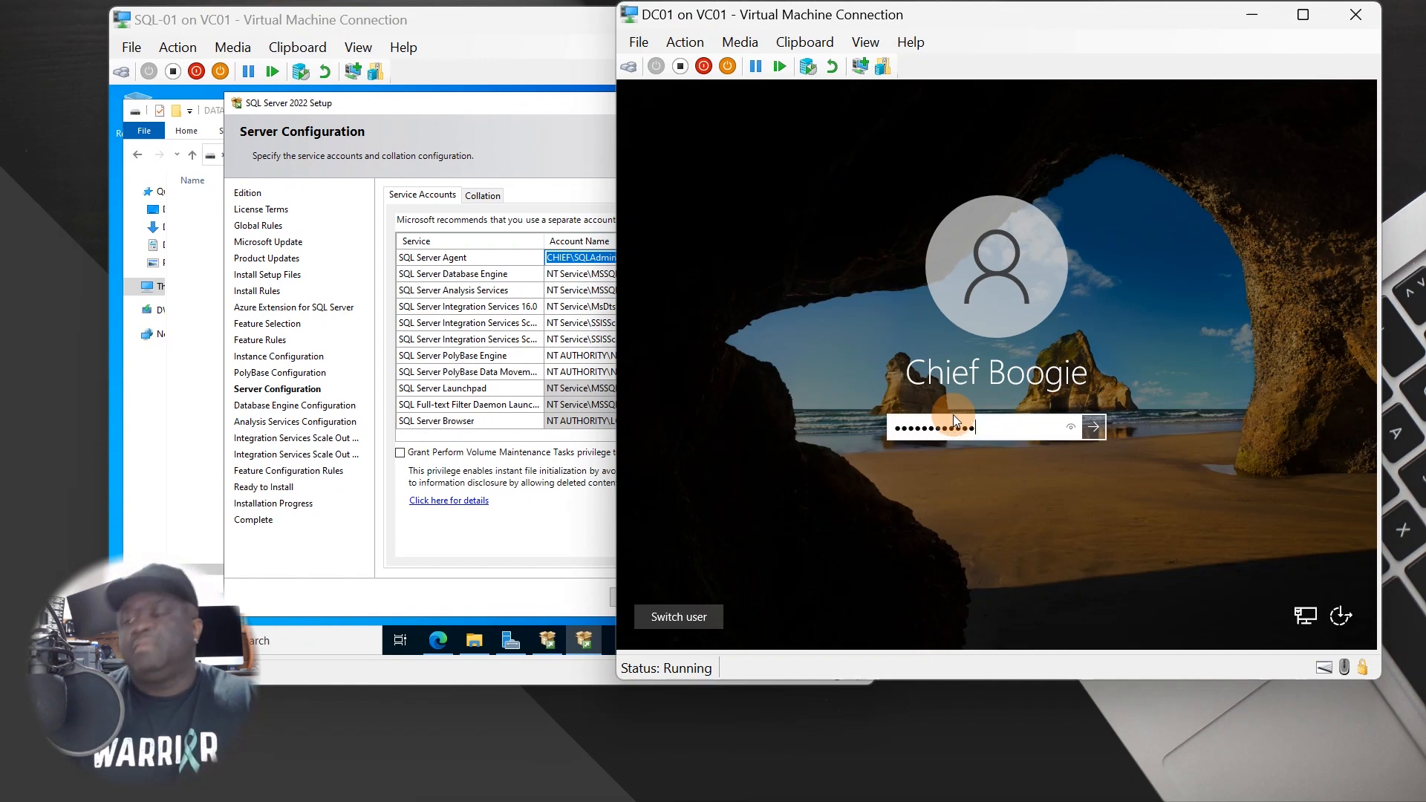
type("••••••••••")
key("Return")
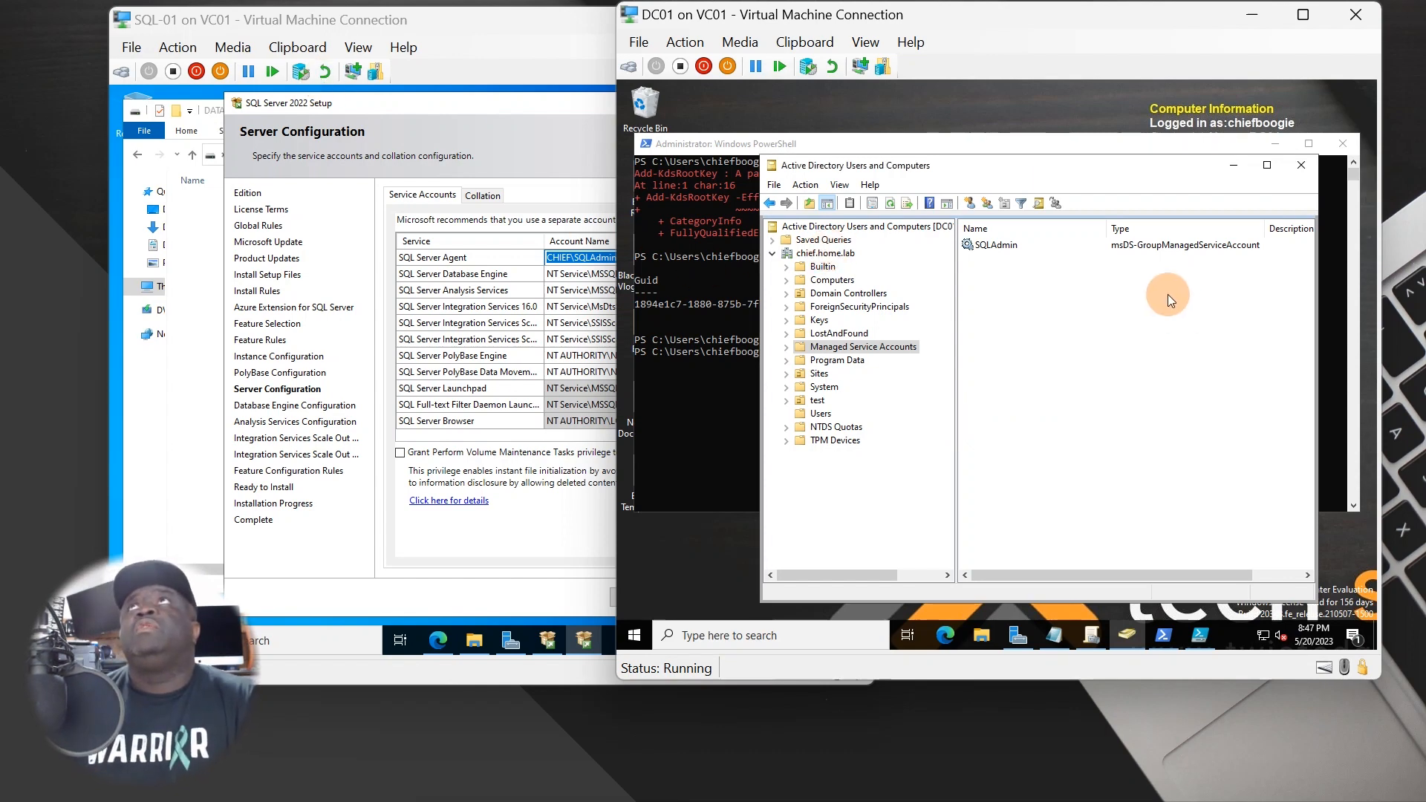
- Open SQLAdmin's Properties in ADUC, browse its tabs to Attribute Editor, and set it beside SQL-01
right_click(989, 245)
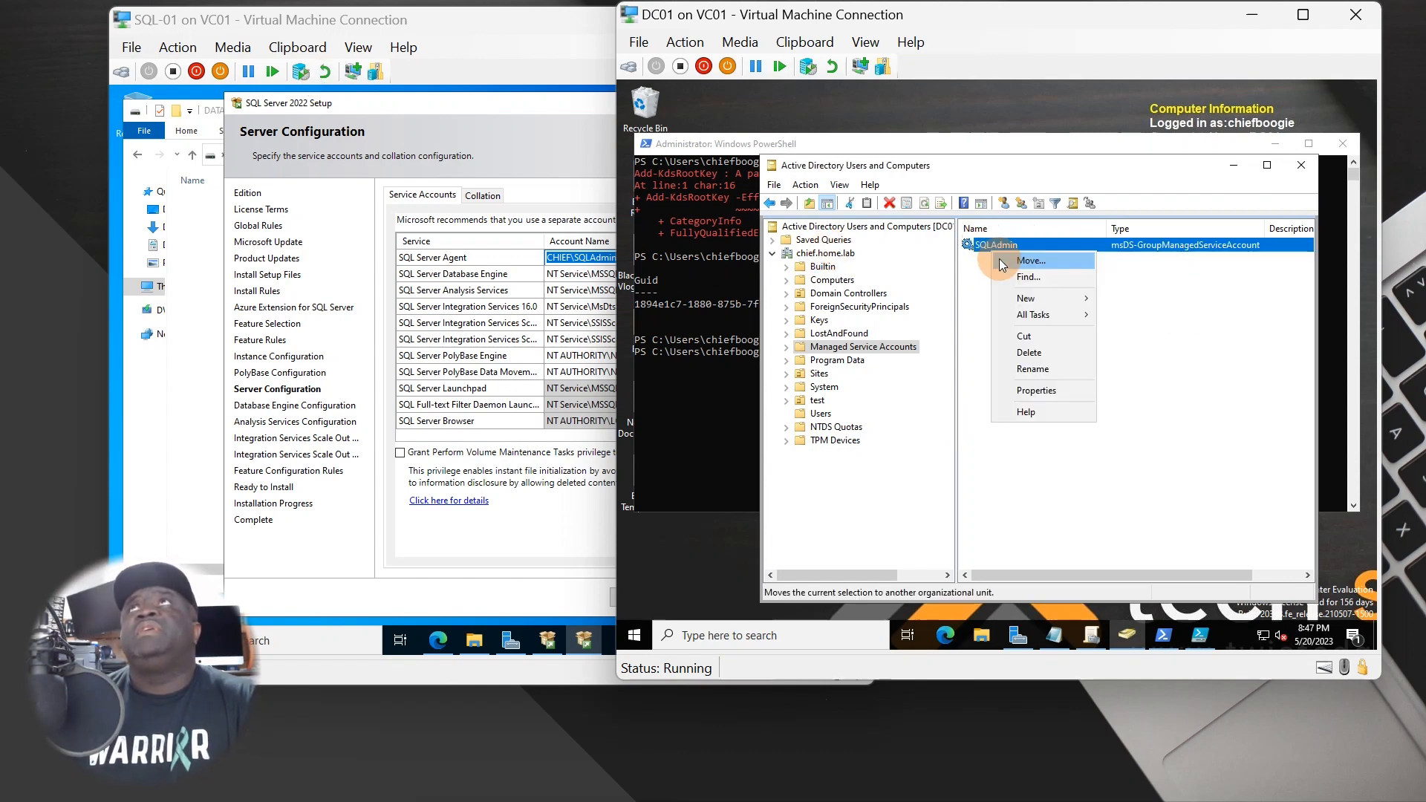
left_click(1023, 394)
left_click(866, 273)
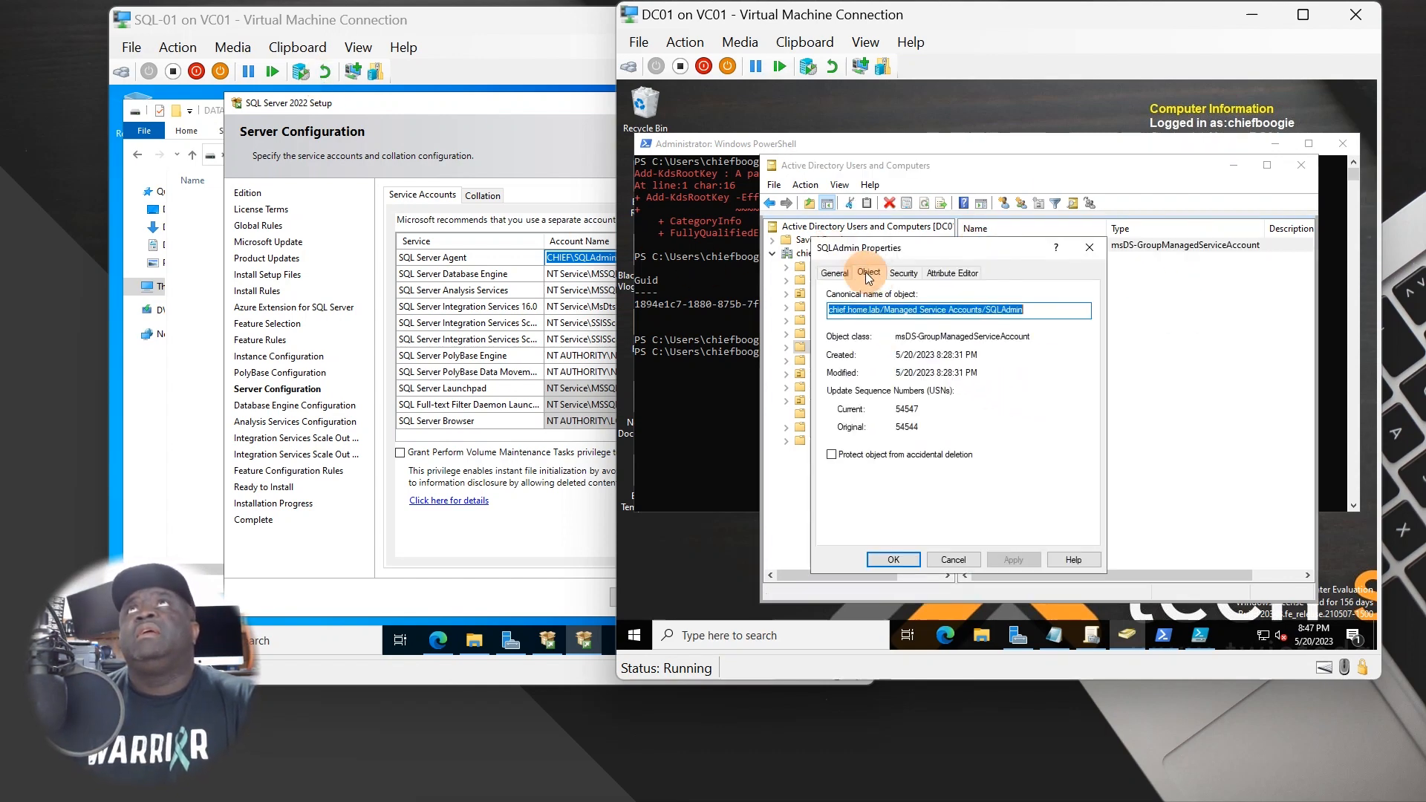
left_click(918, 274)
left_click(951, 274)
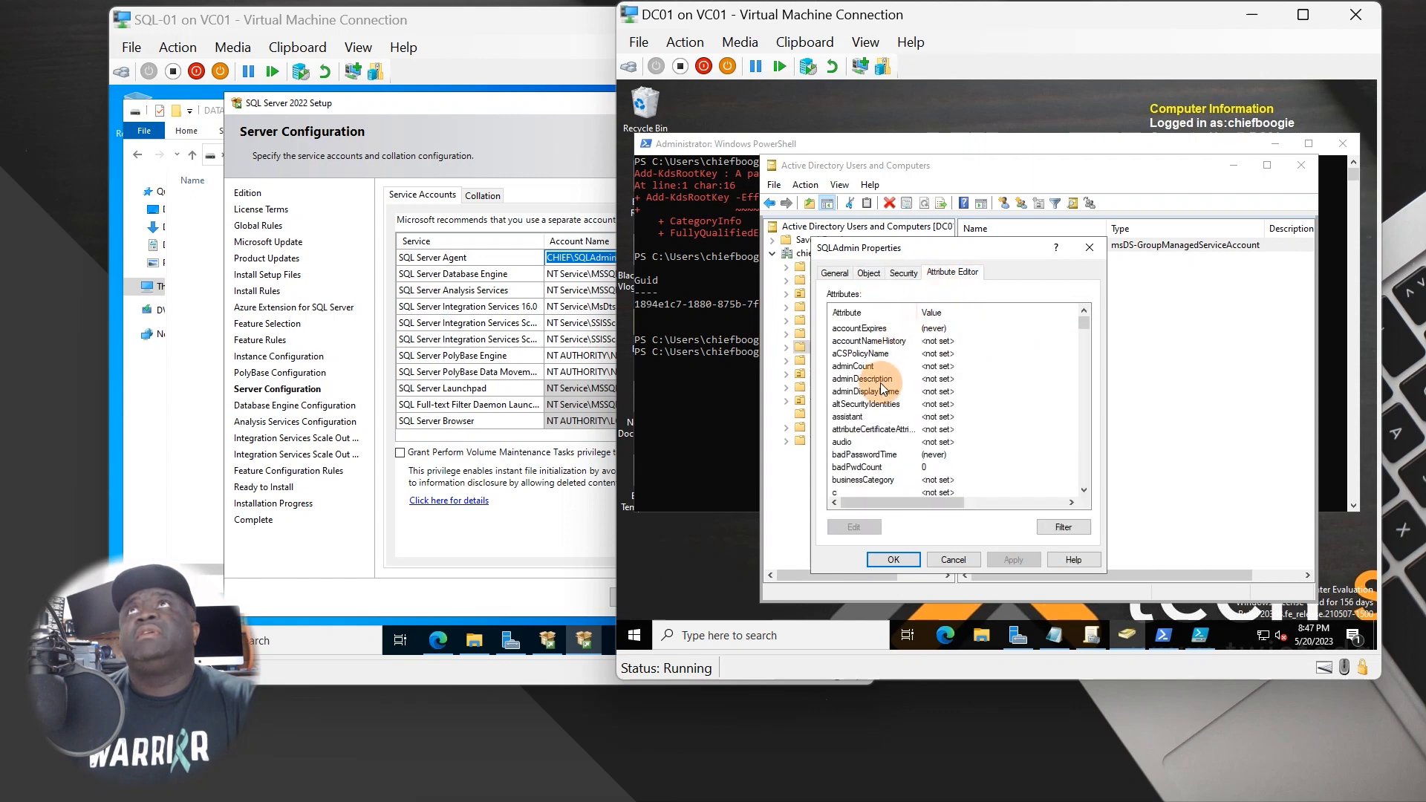
left_click(903, 274)
left_click(868, 273)
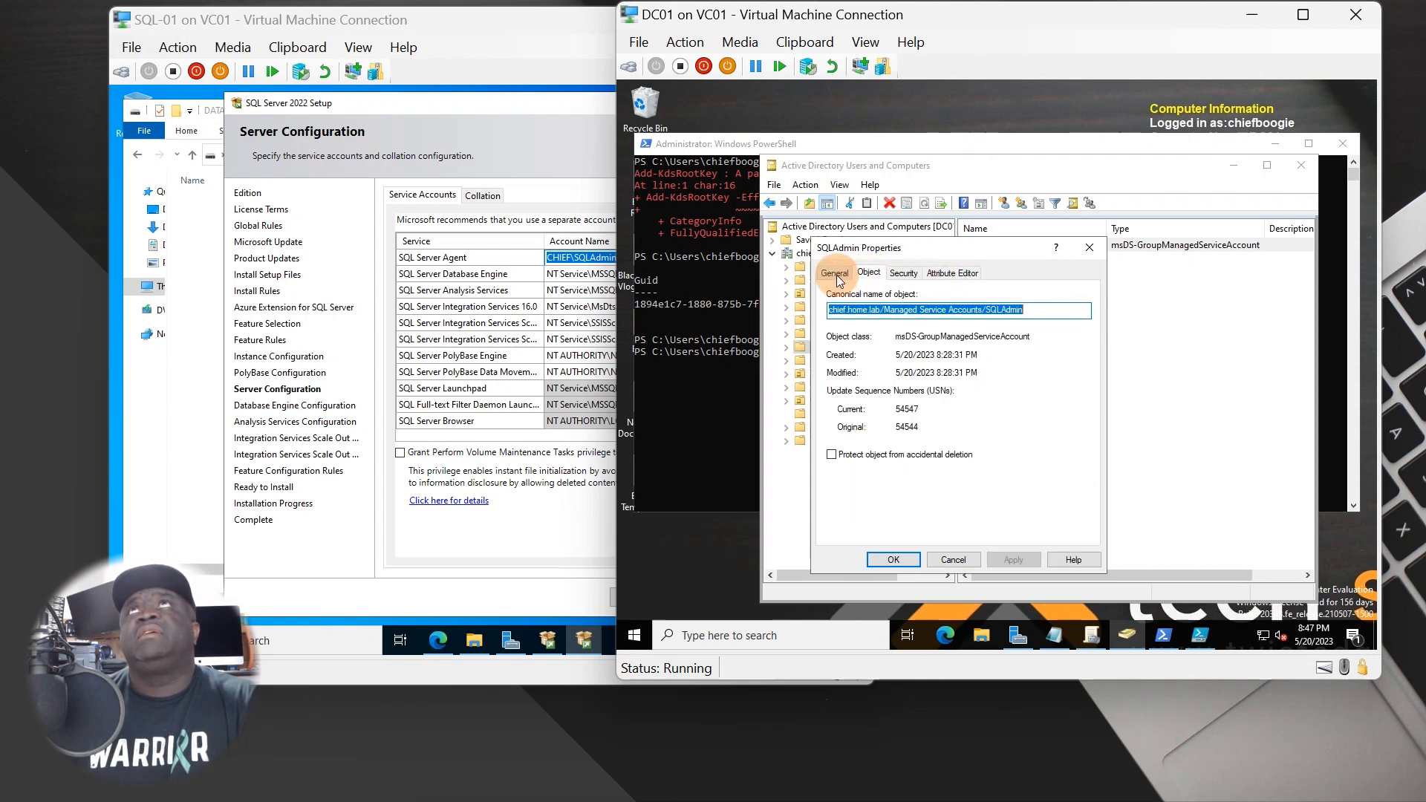
left_click(835, 273)
left_click(868, 273)
left_click(903, 273)
left_click(952, 273)
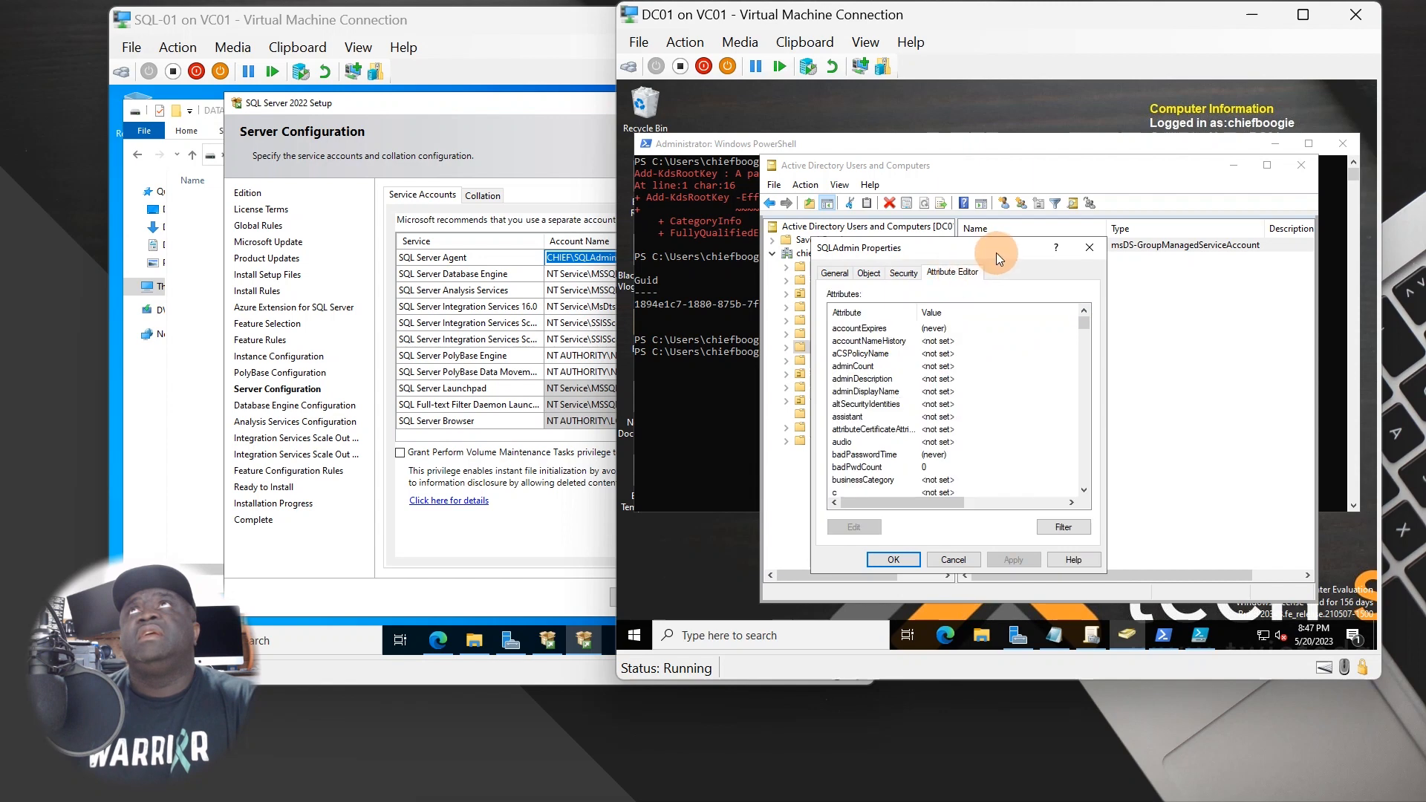
left_click_drag(996, 259, 1180, 253)
left_click(523, 536)
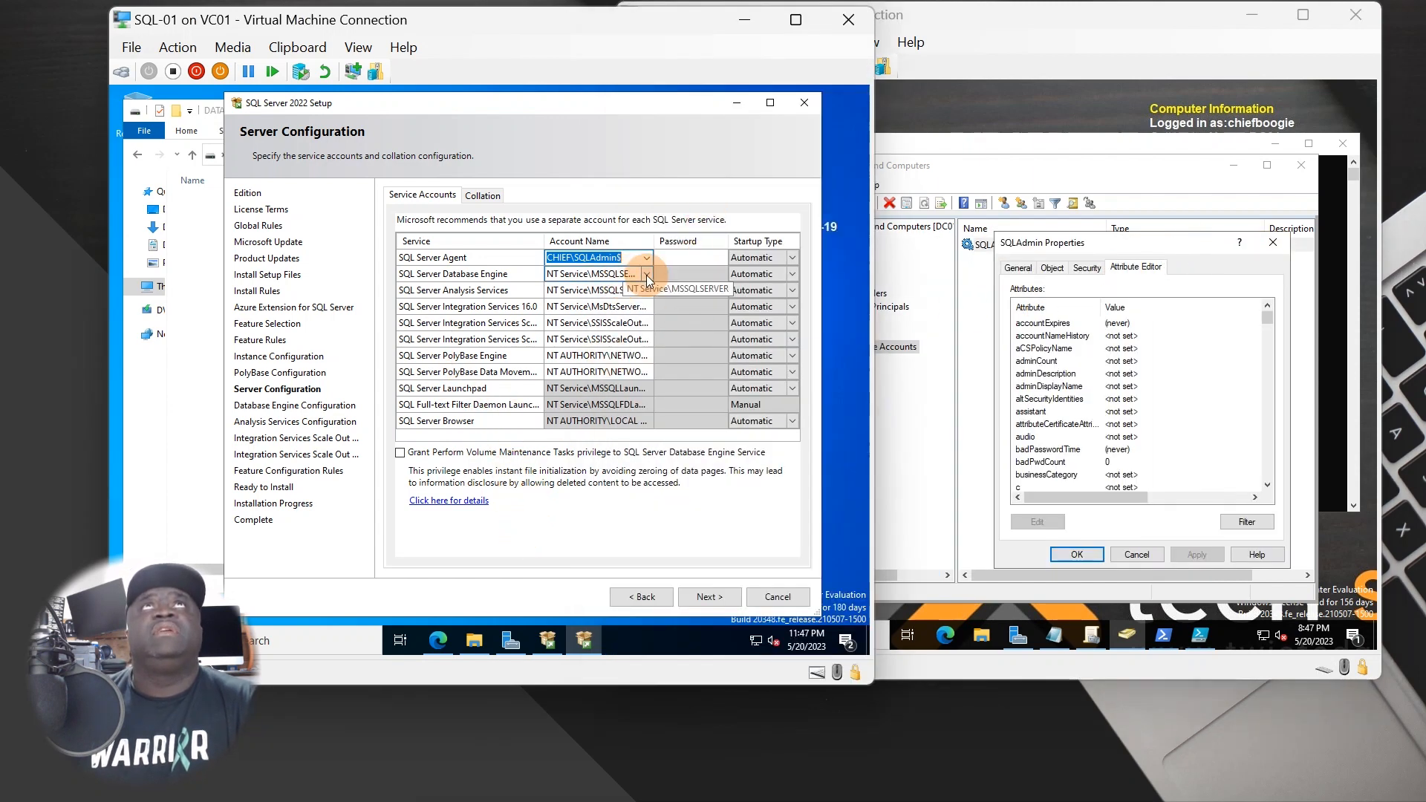
- Set the Database Engine service account to SQLAdmin via an advanced directory search
left_click(684, 260)
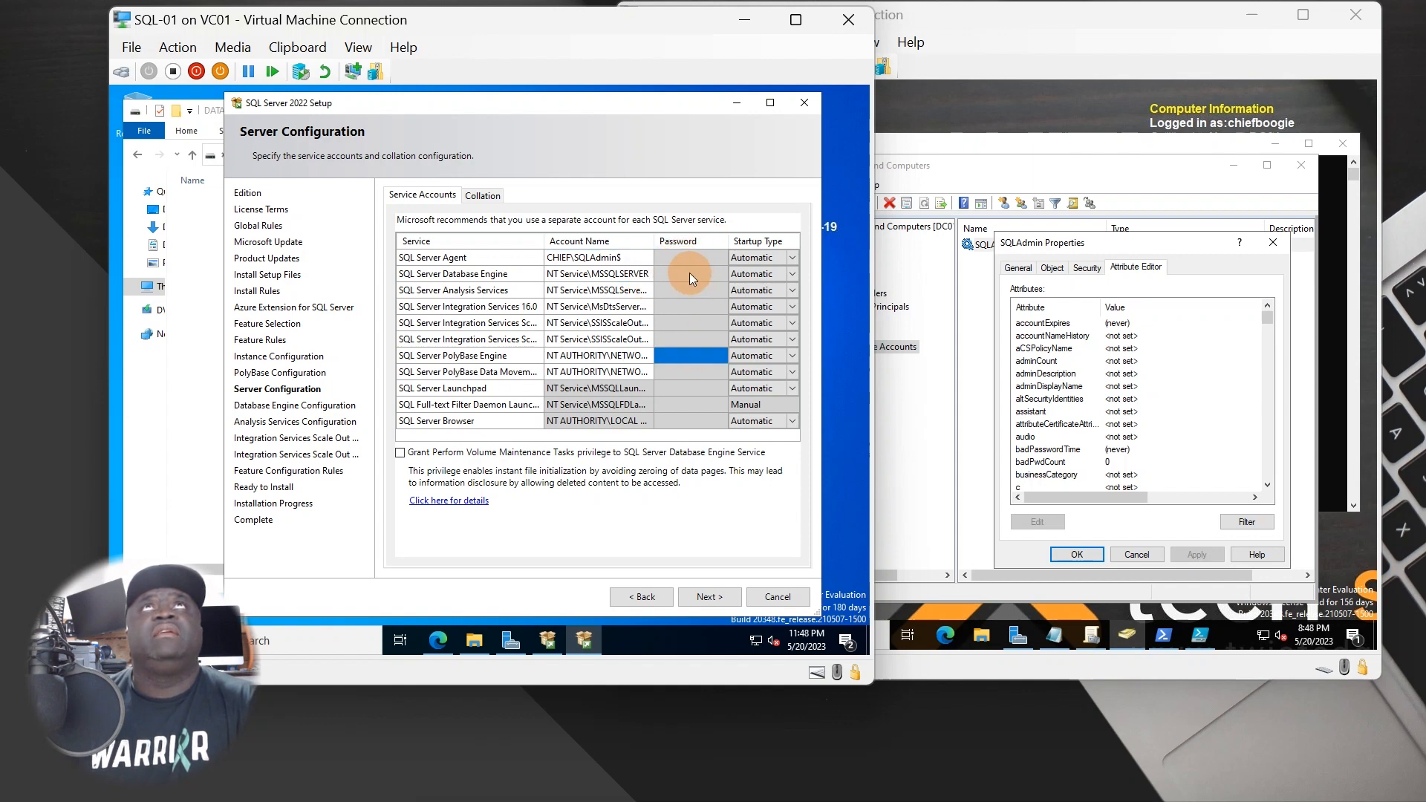
left_click(643, 274)
left_click(646, 274)
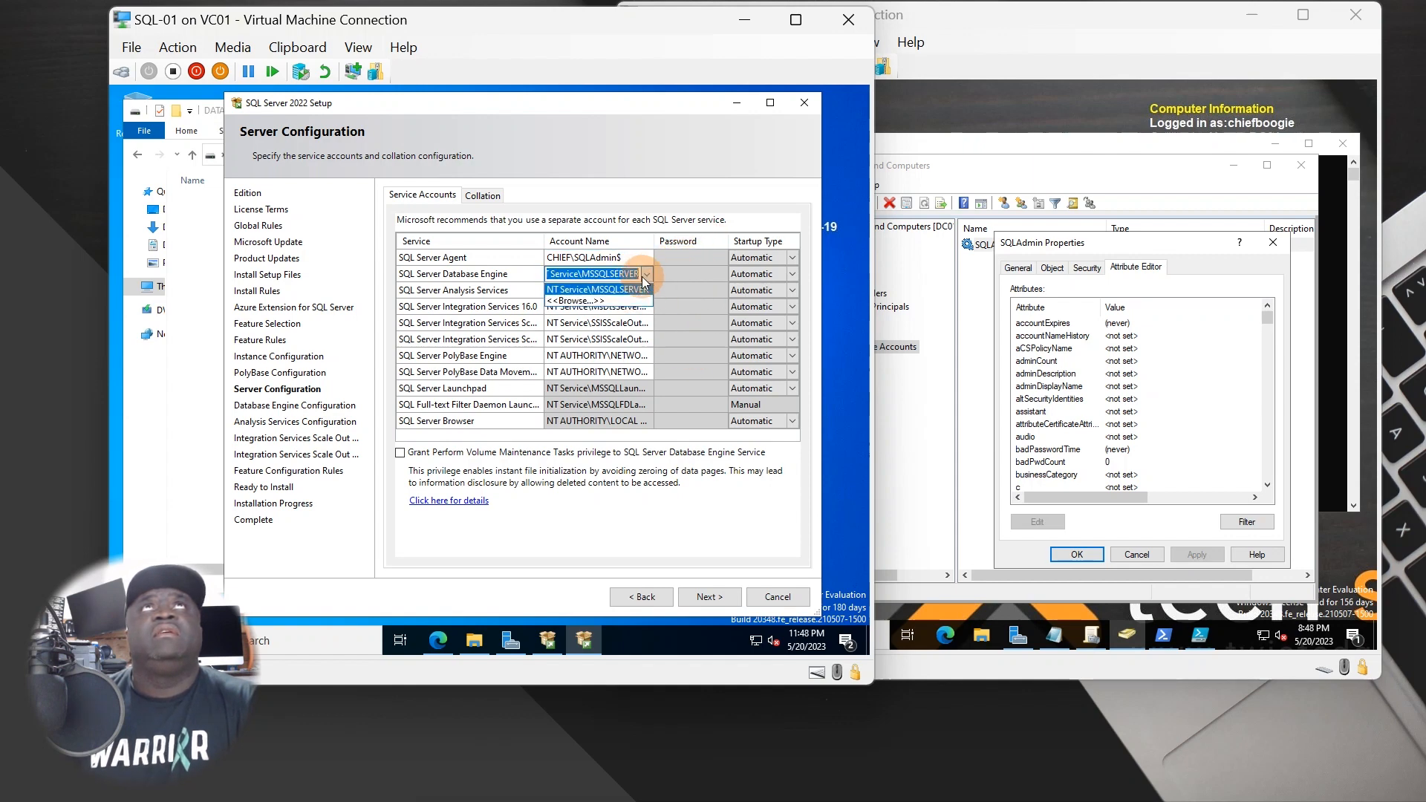
left_click(613, 306)
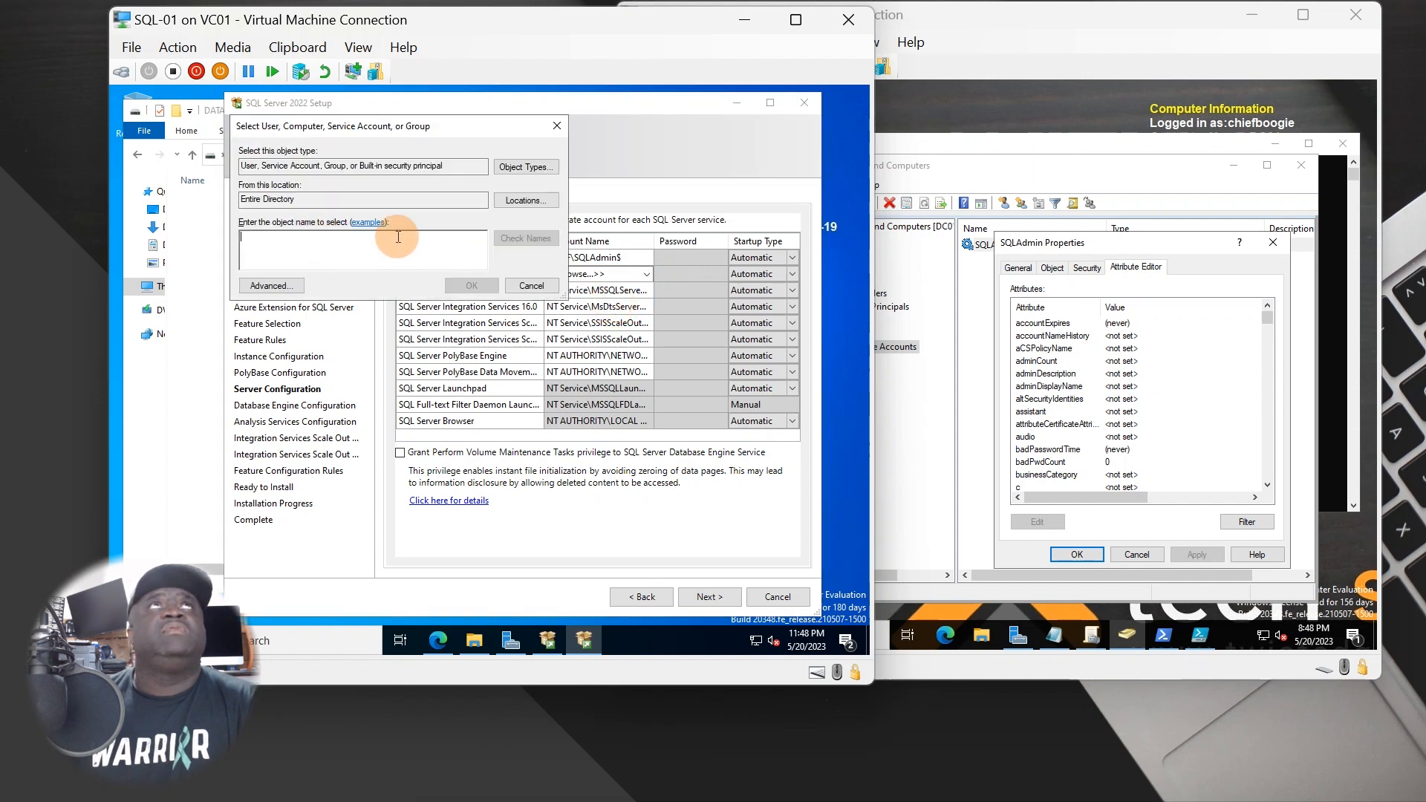
left_click(252, 286)
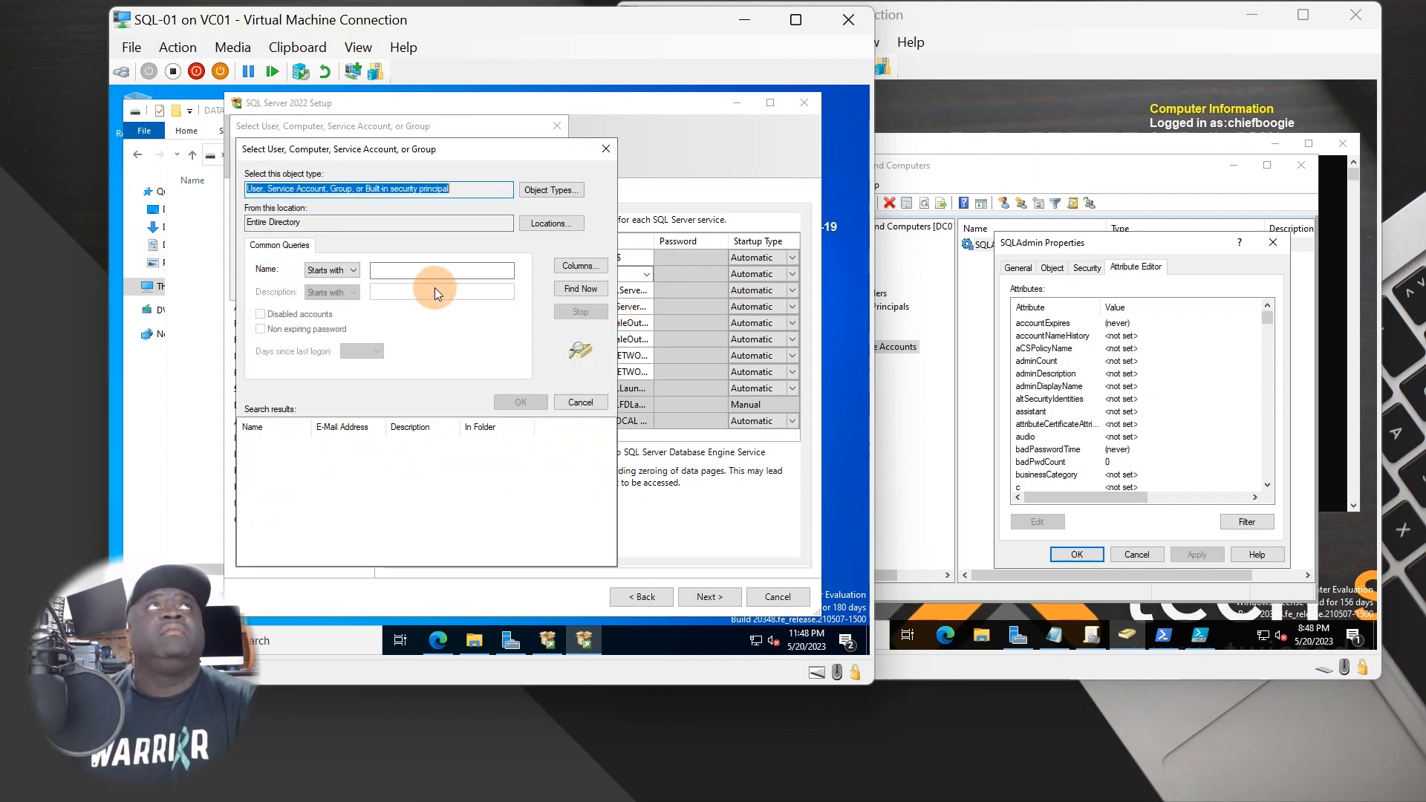
left_click(569, 295)
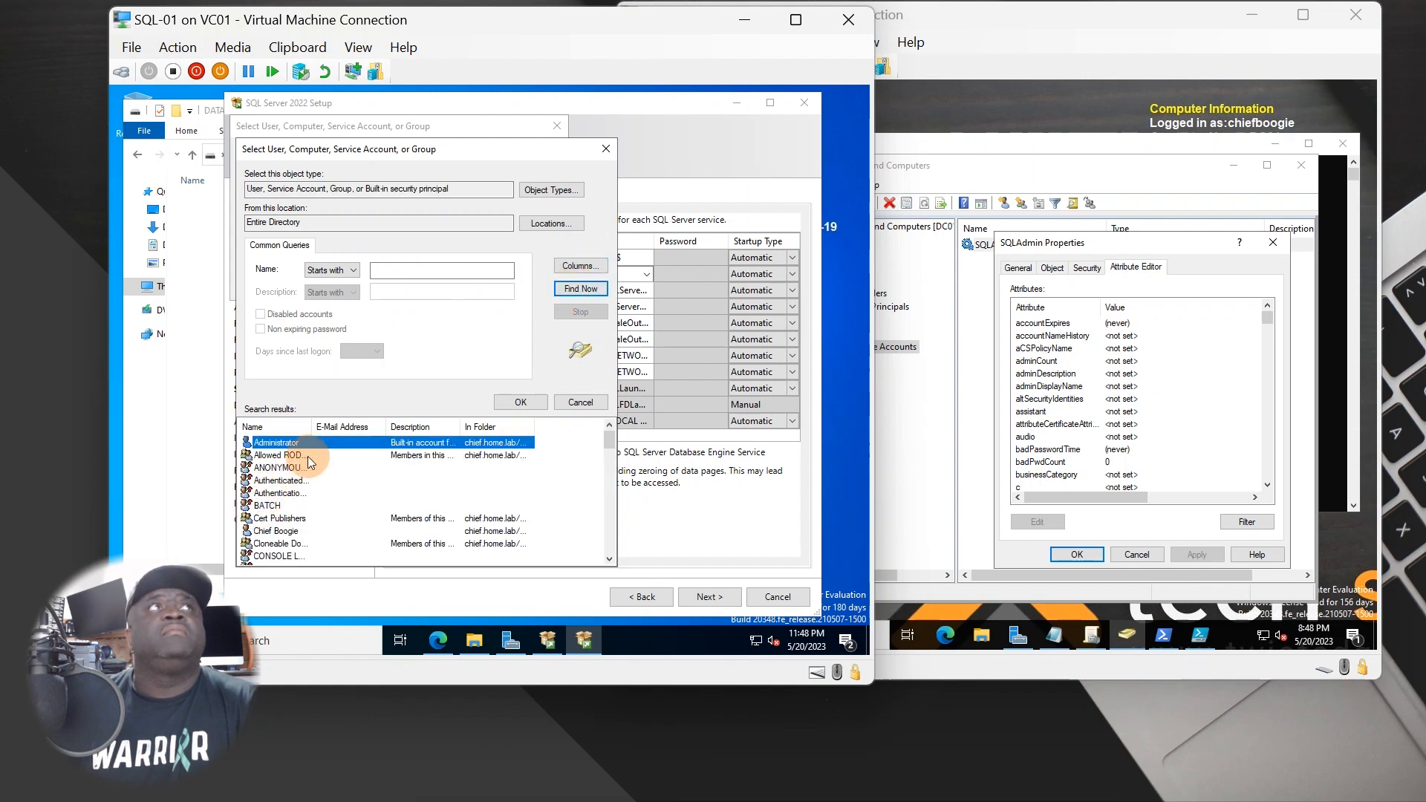
left_click(367, 443)
scroll(367, 443, "down", 12)
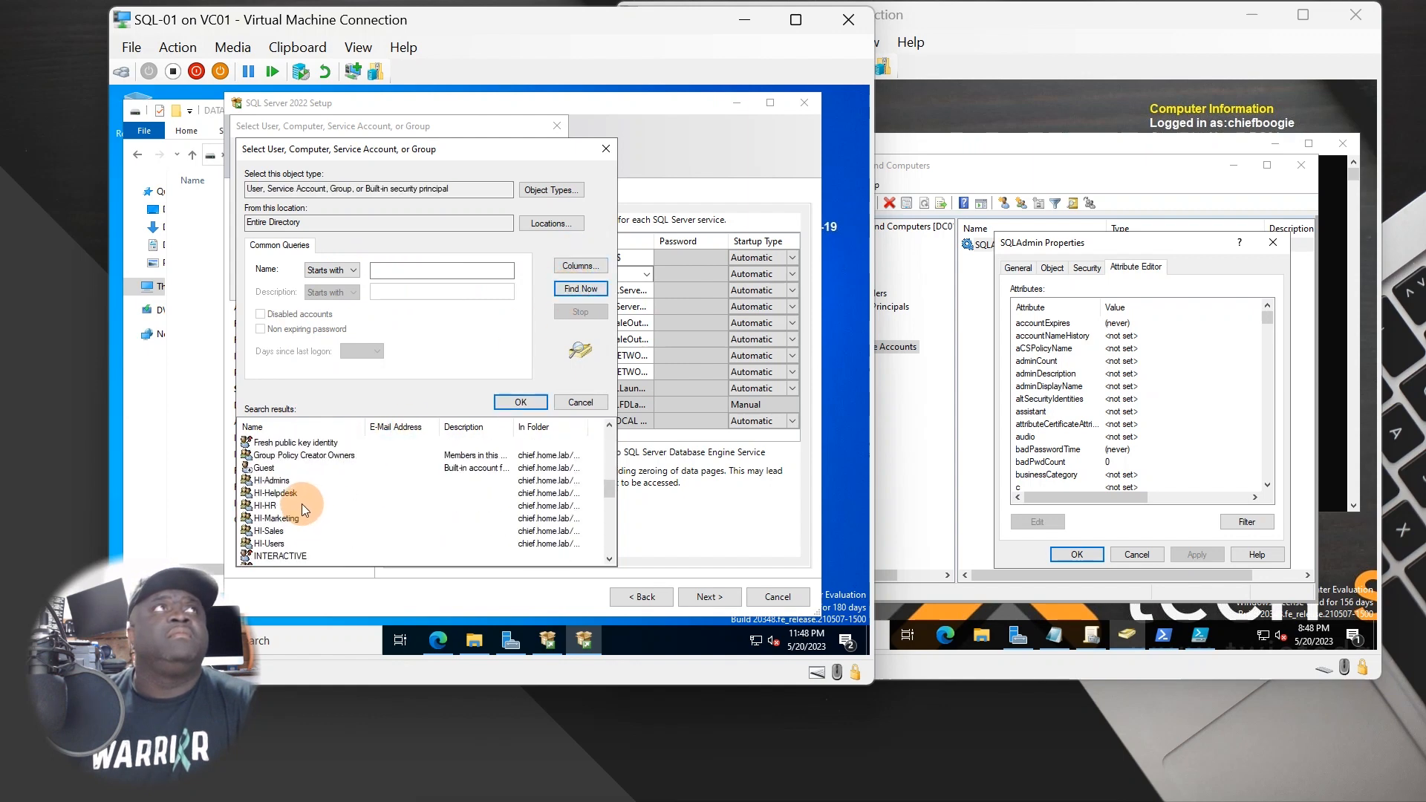
scroll(280, 507, "down", 5)
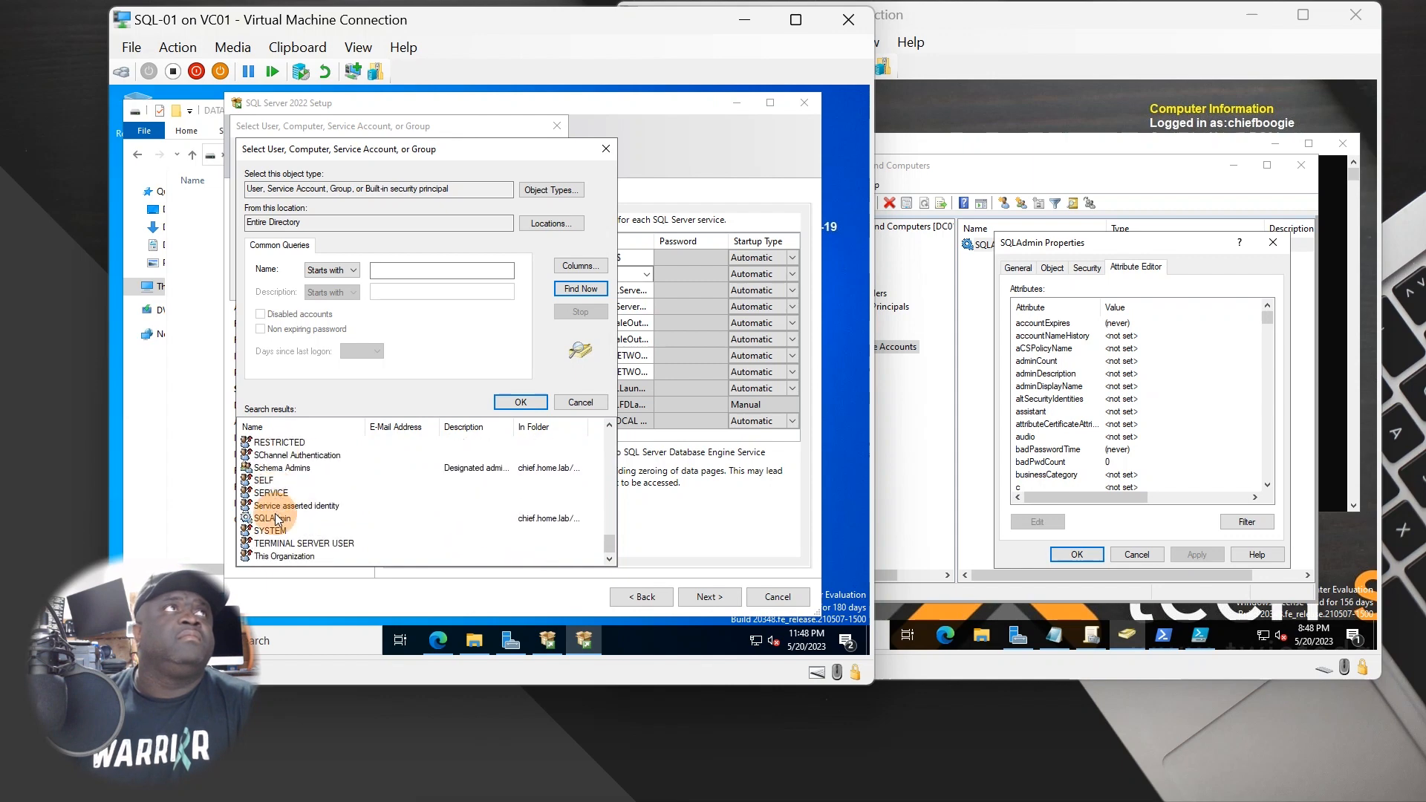
double_click(282, 519)
left_click_drag(366, 243, 223, 237)
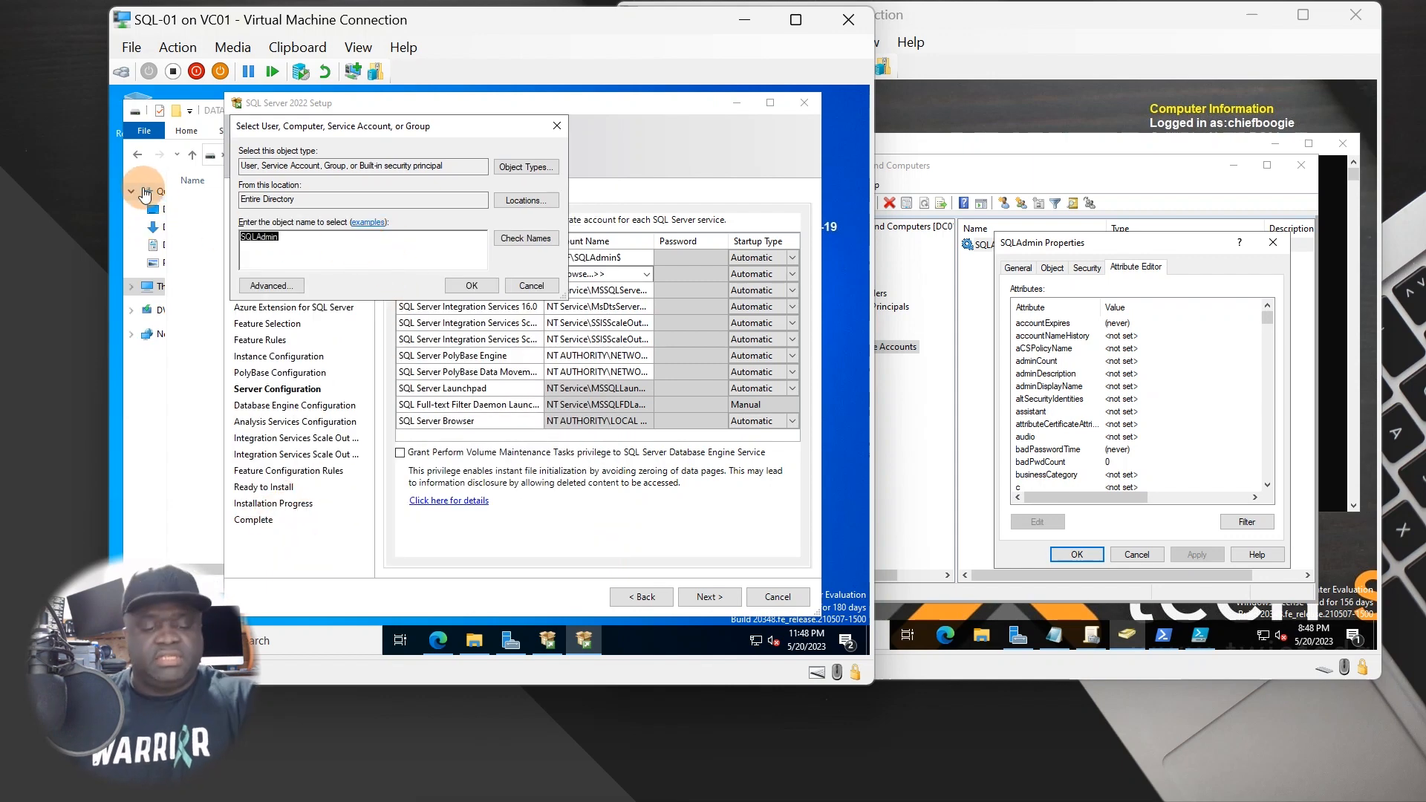
left_click(471, 285)
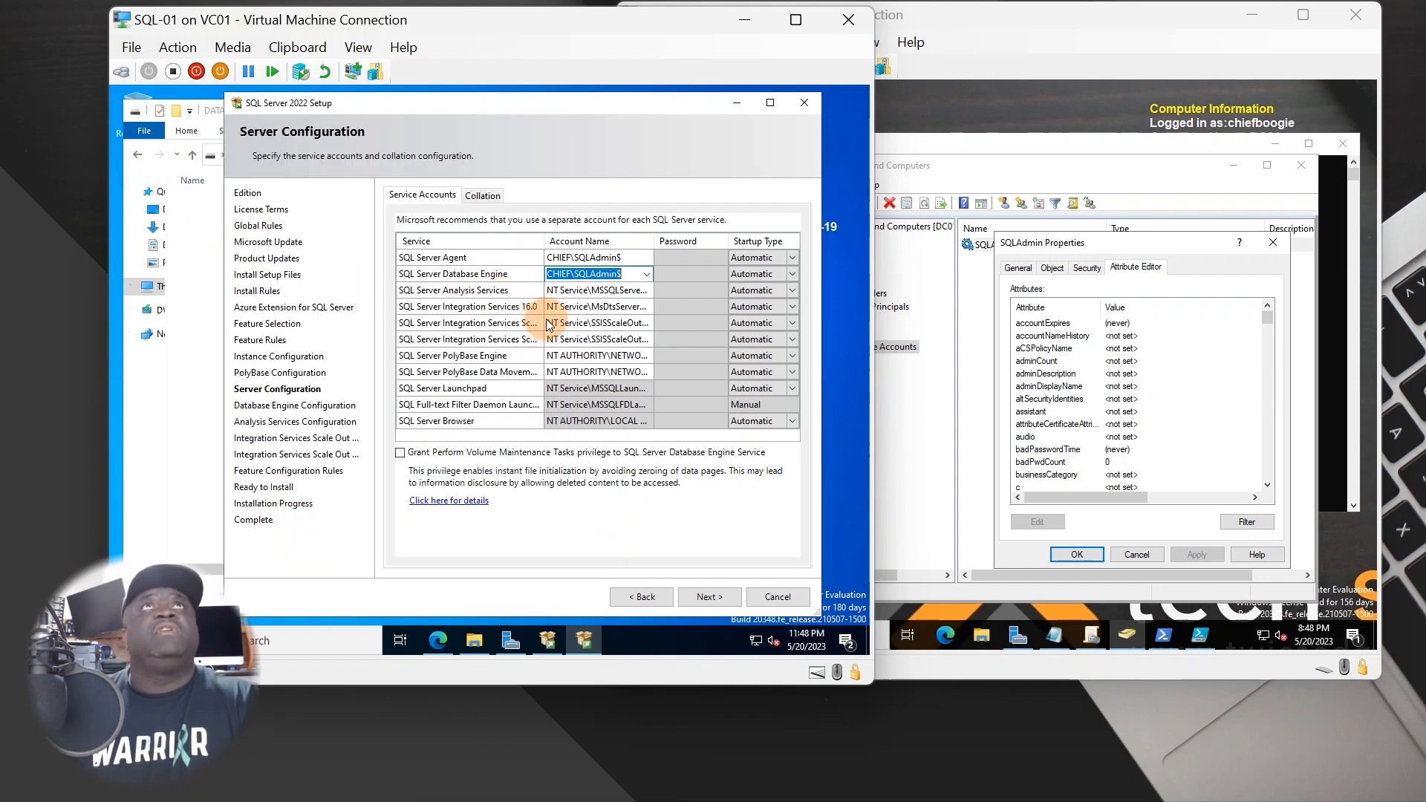
- Set the Analysis Services account to SQLAdmin from the directory search results
left_click(653, 289)
left_click(647, 291)
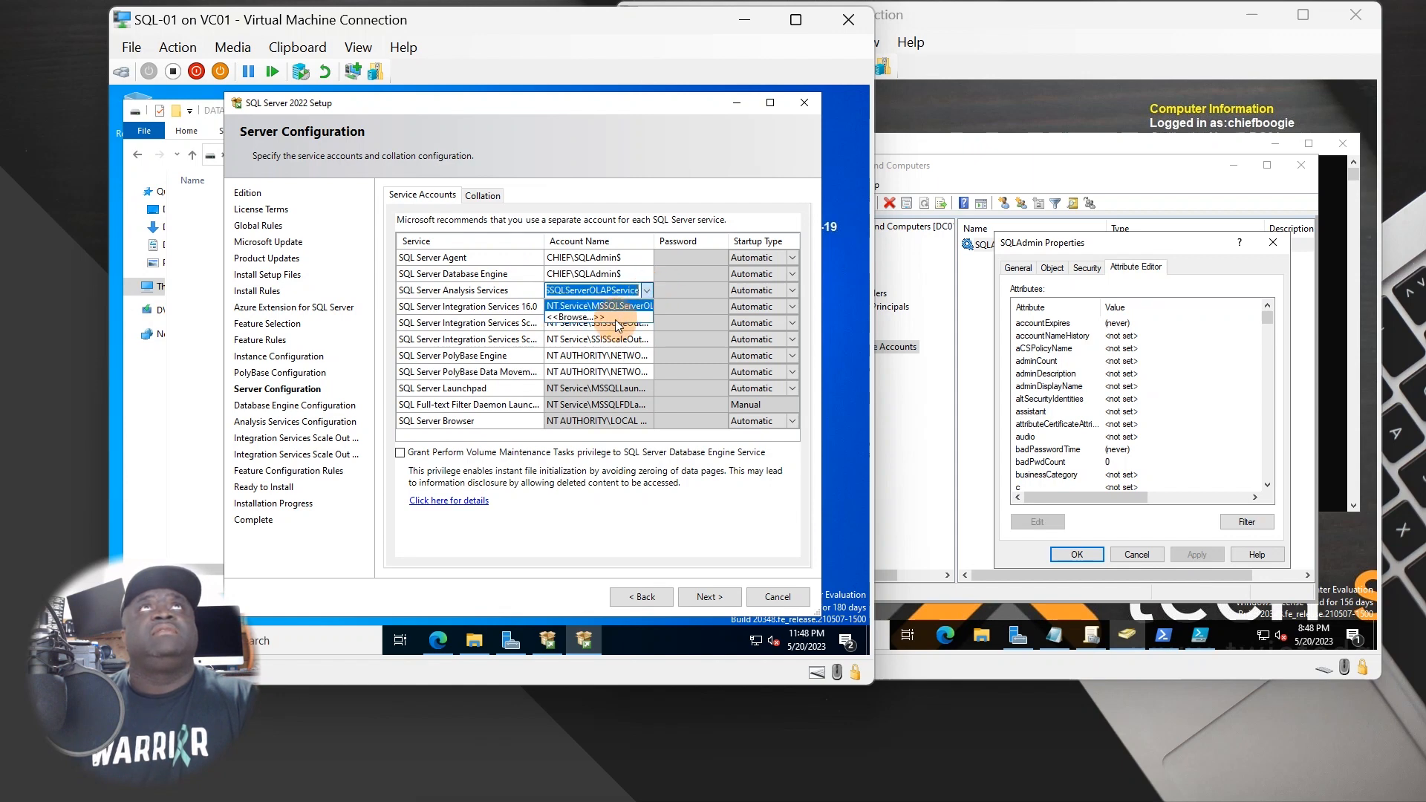
left_click(598, 320)
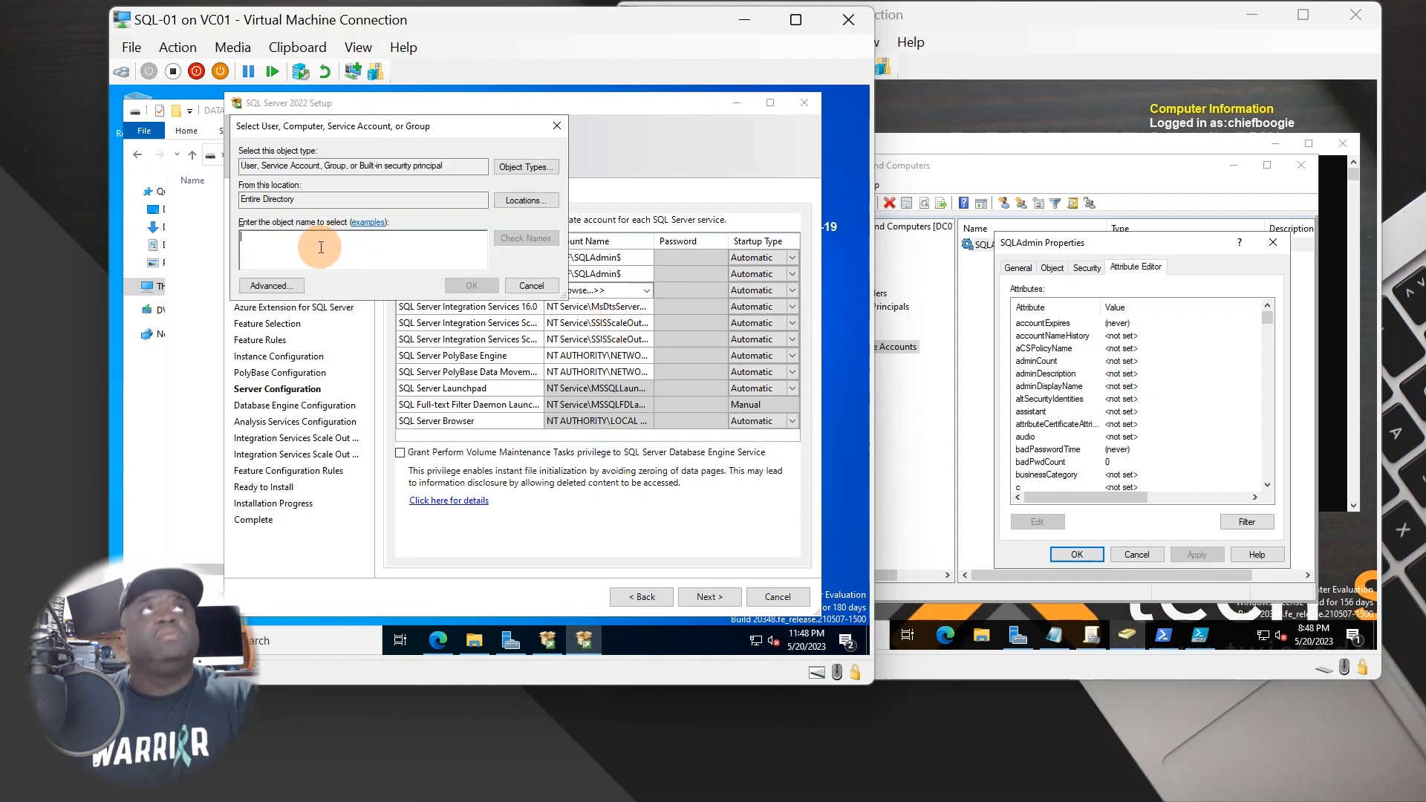
left_click(269, 282)
left_click(571, 289)
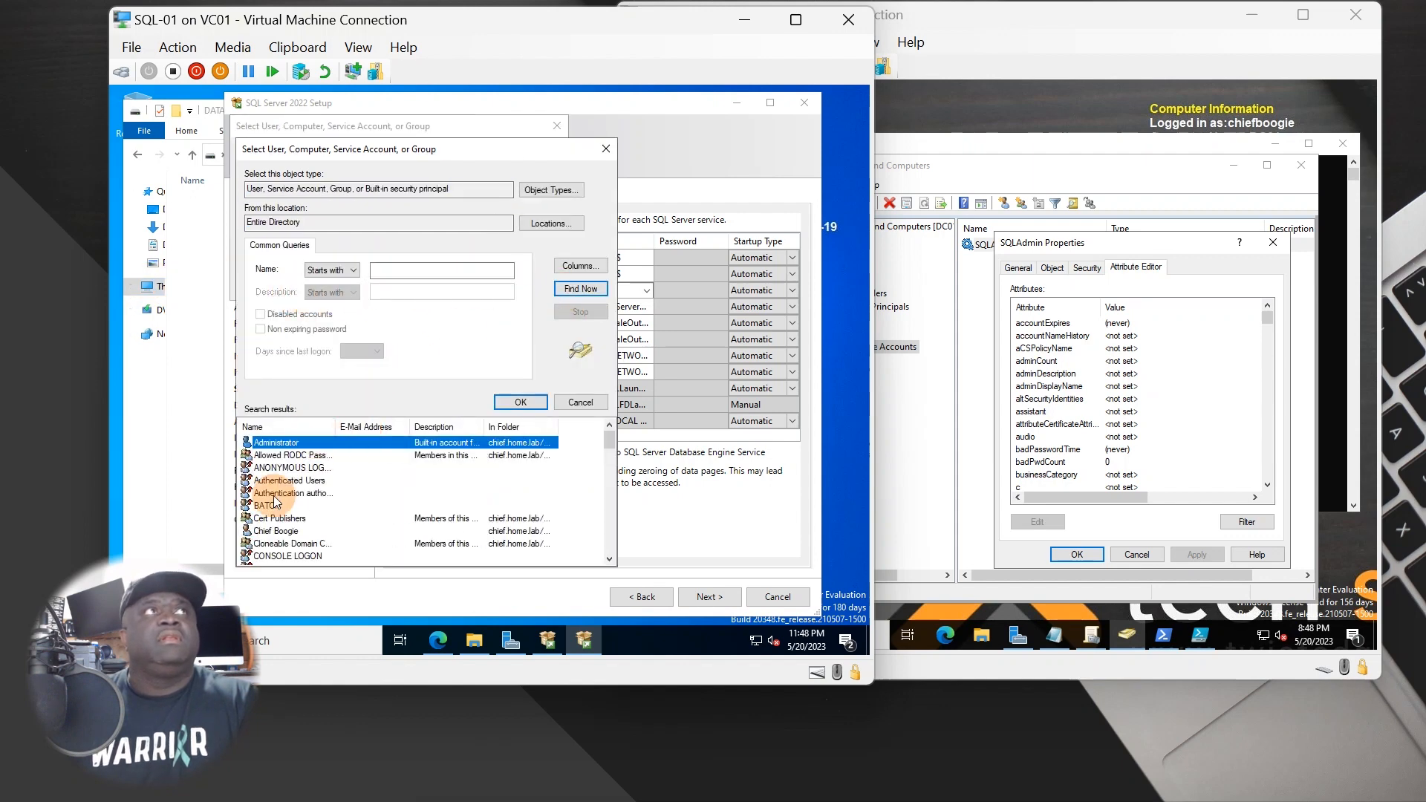
scroll(260, 512, "down", 8)
scroll(259, 536, "down", 7)
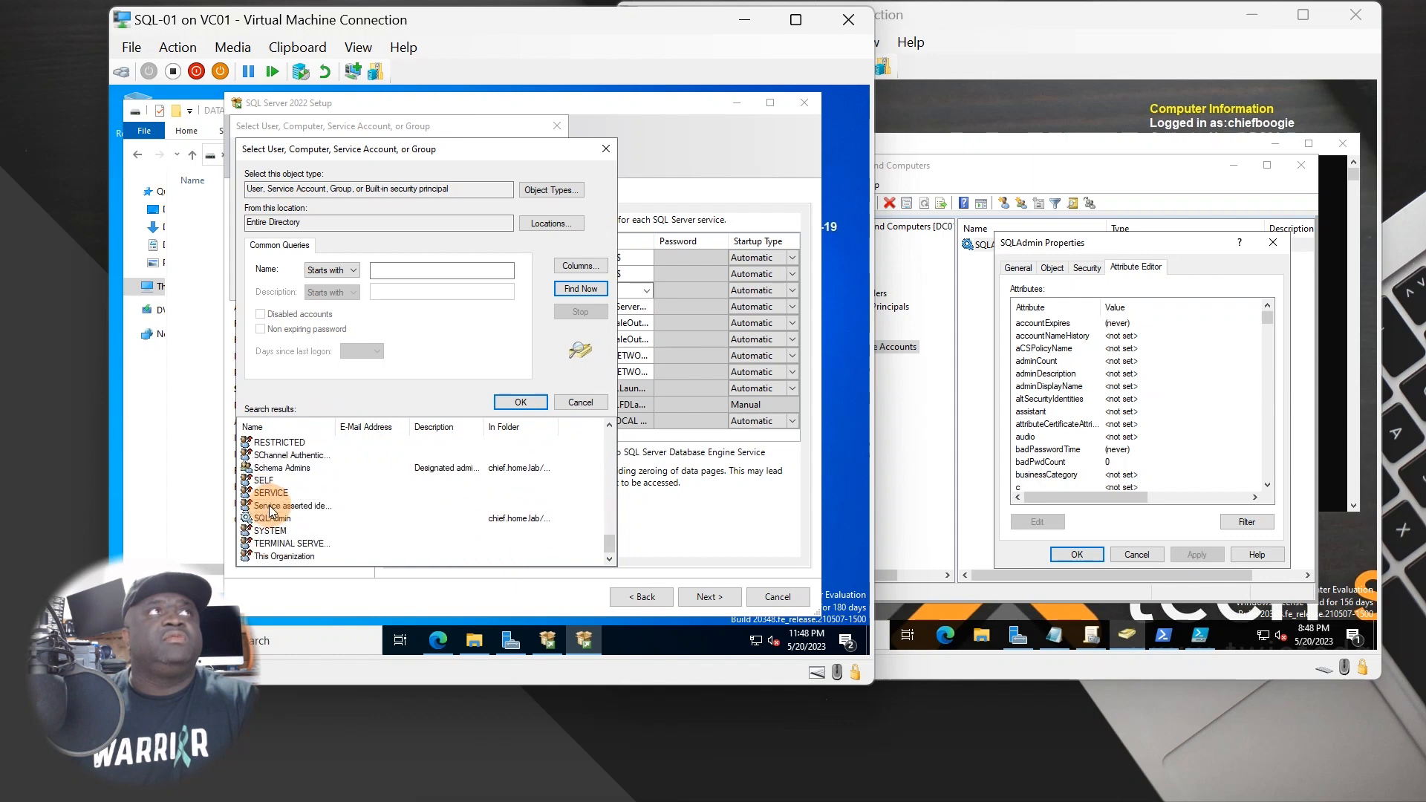
double_click(272, 519)
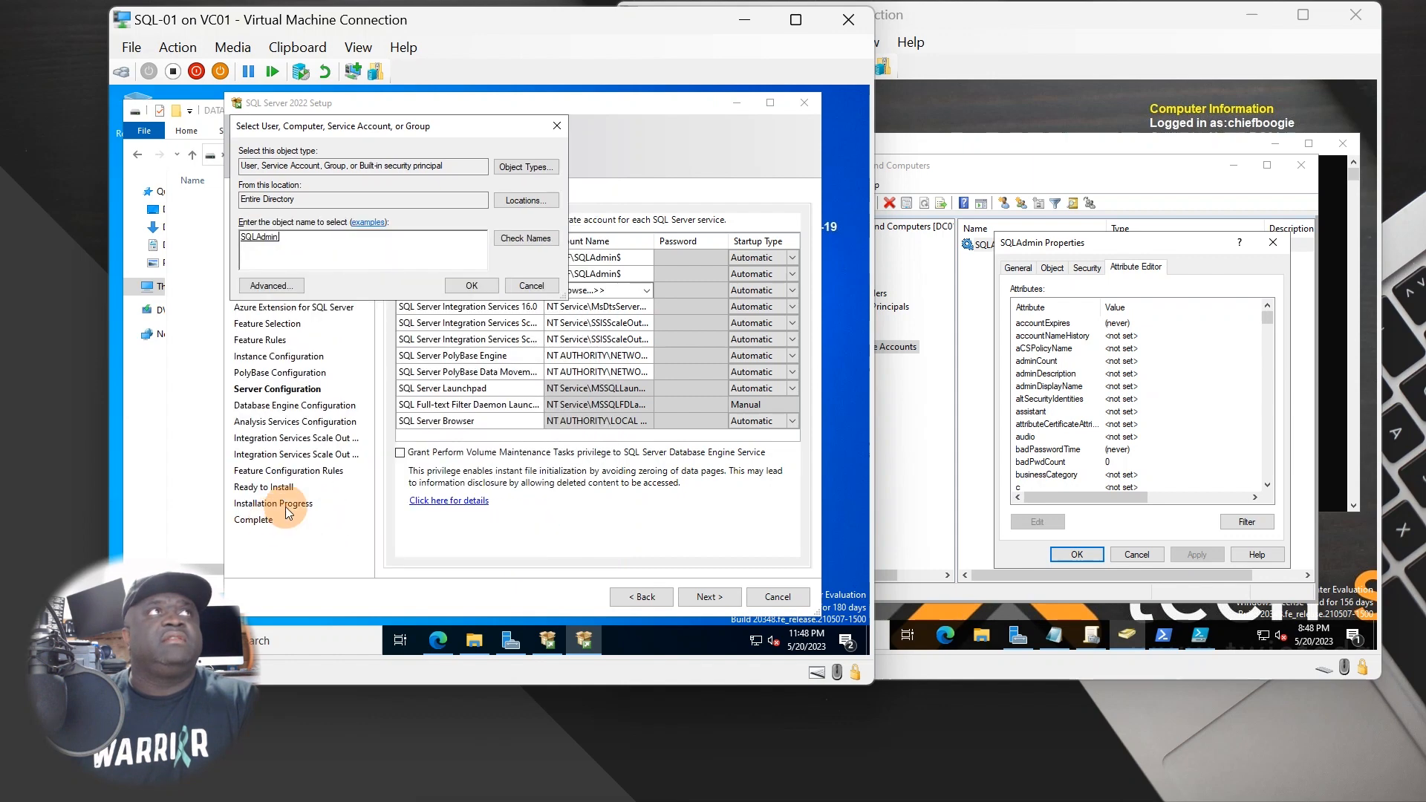
left_click(478, 282)
- Set the Integration Services 16.0 account to SQLAdmin from the directory search results
left_click(648, 308)
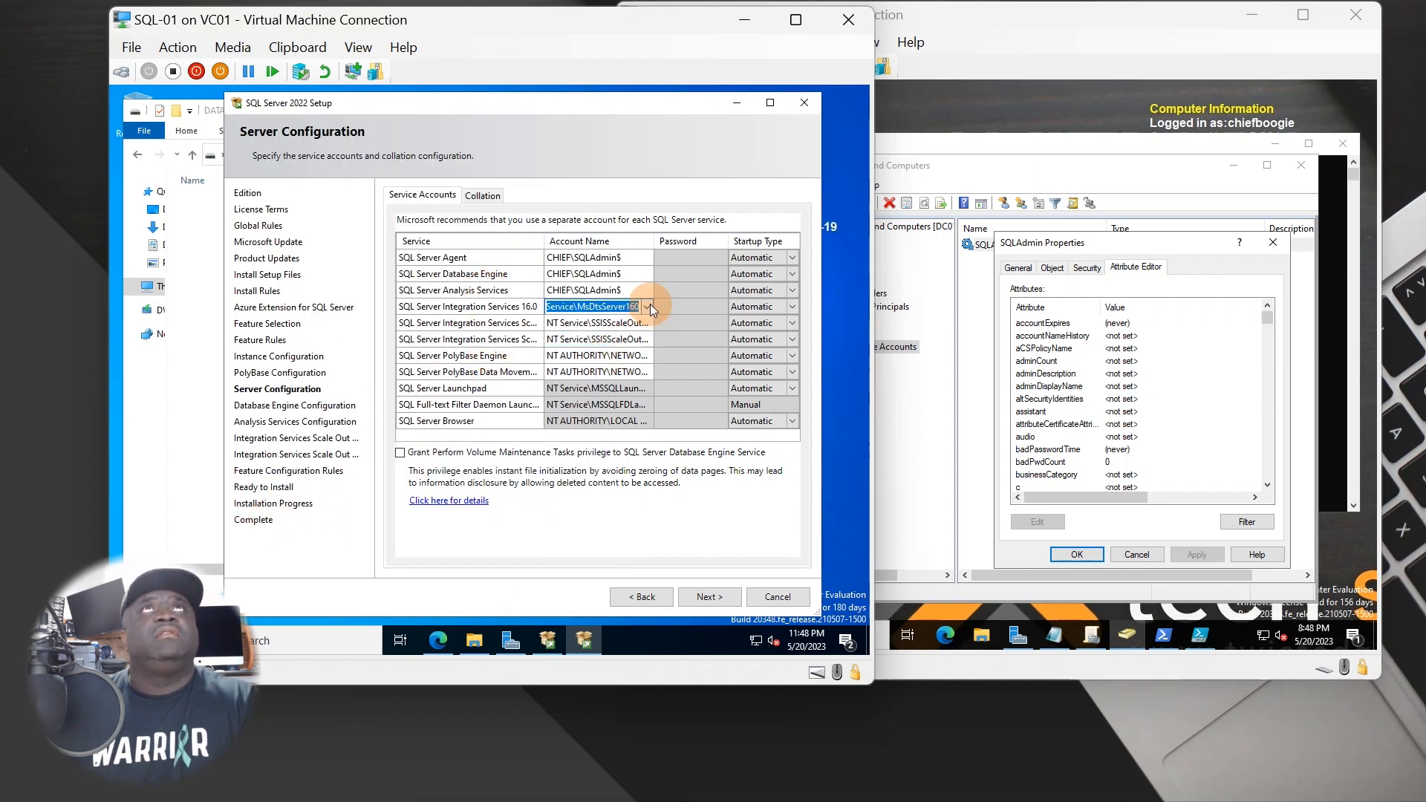
left_click(649, 306)
left_click(587, 334)
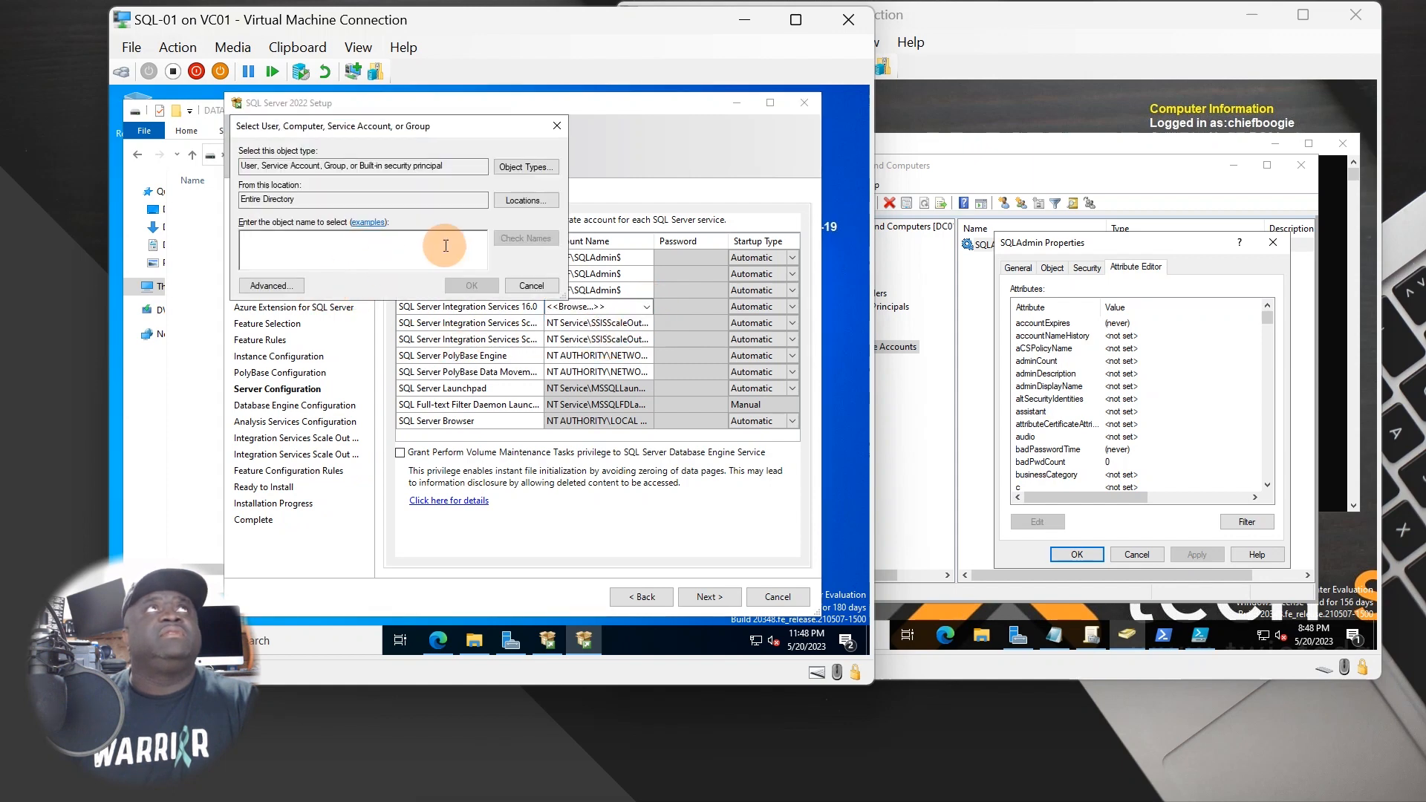
left_click(292, 286)
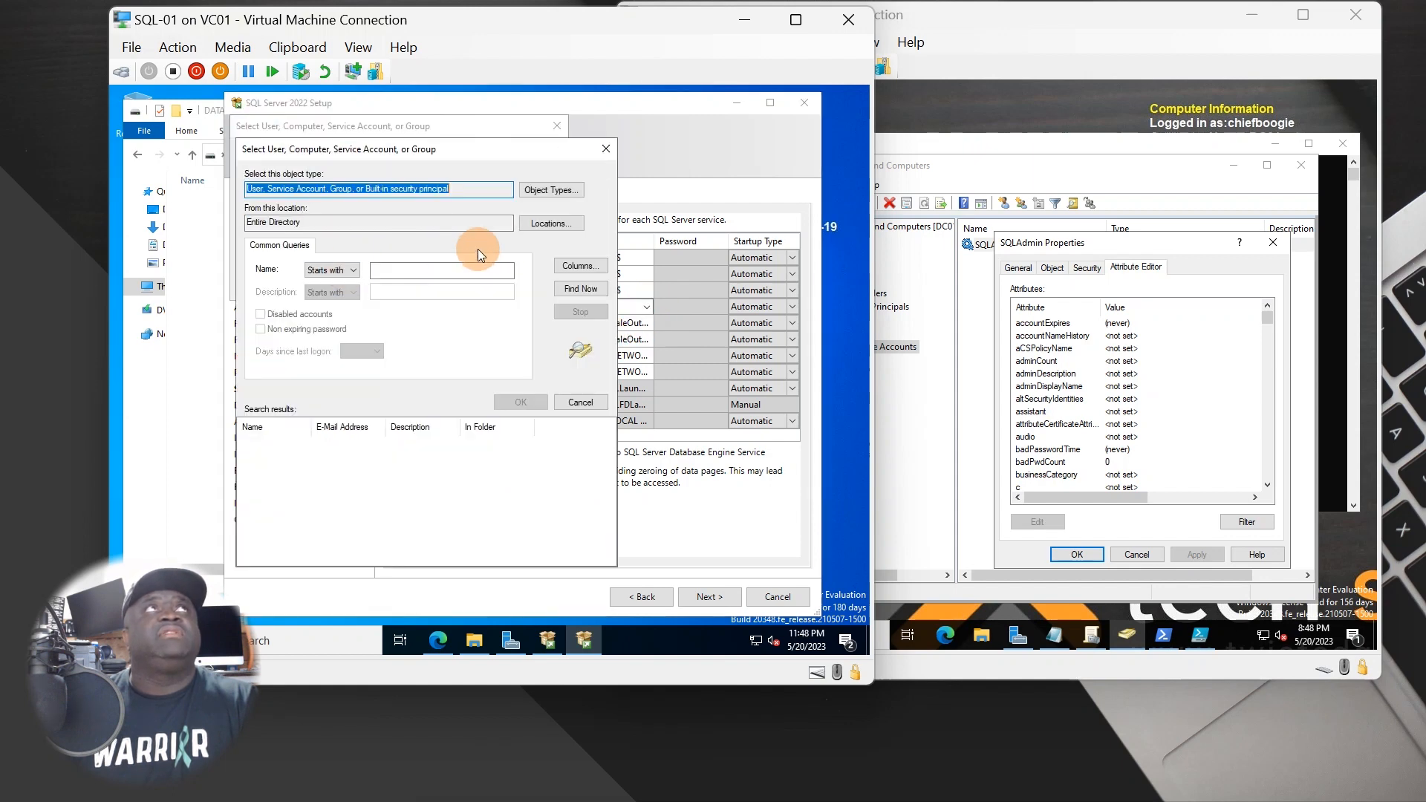
left_click(559, 286)
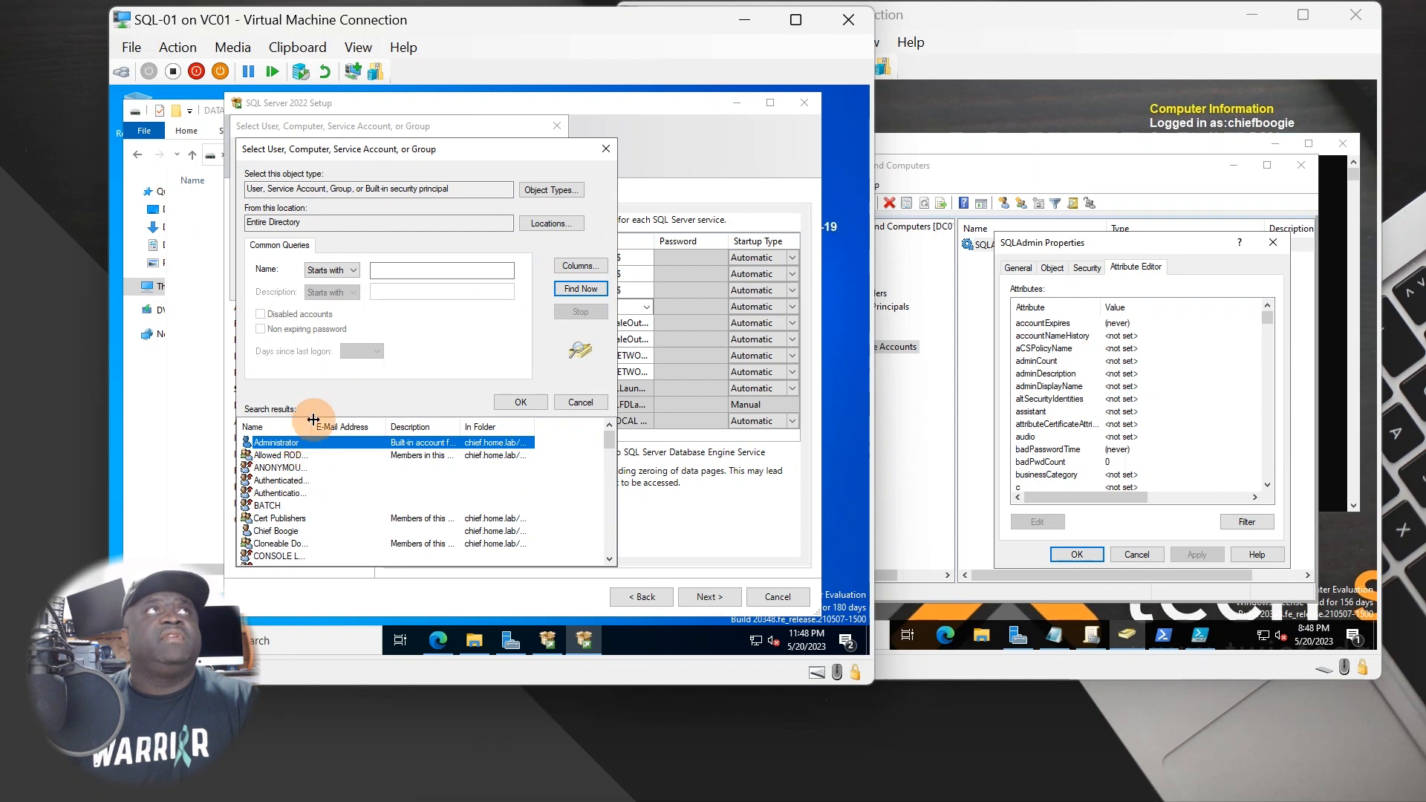
left_click_drag(313, 420, 397, 427)
scroll(340, 496, "down", 10)
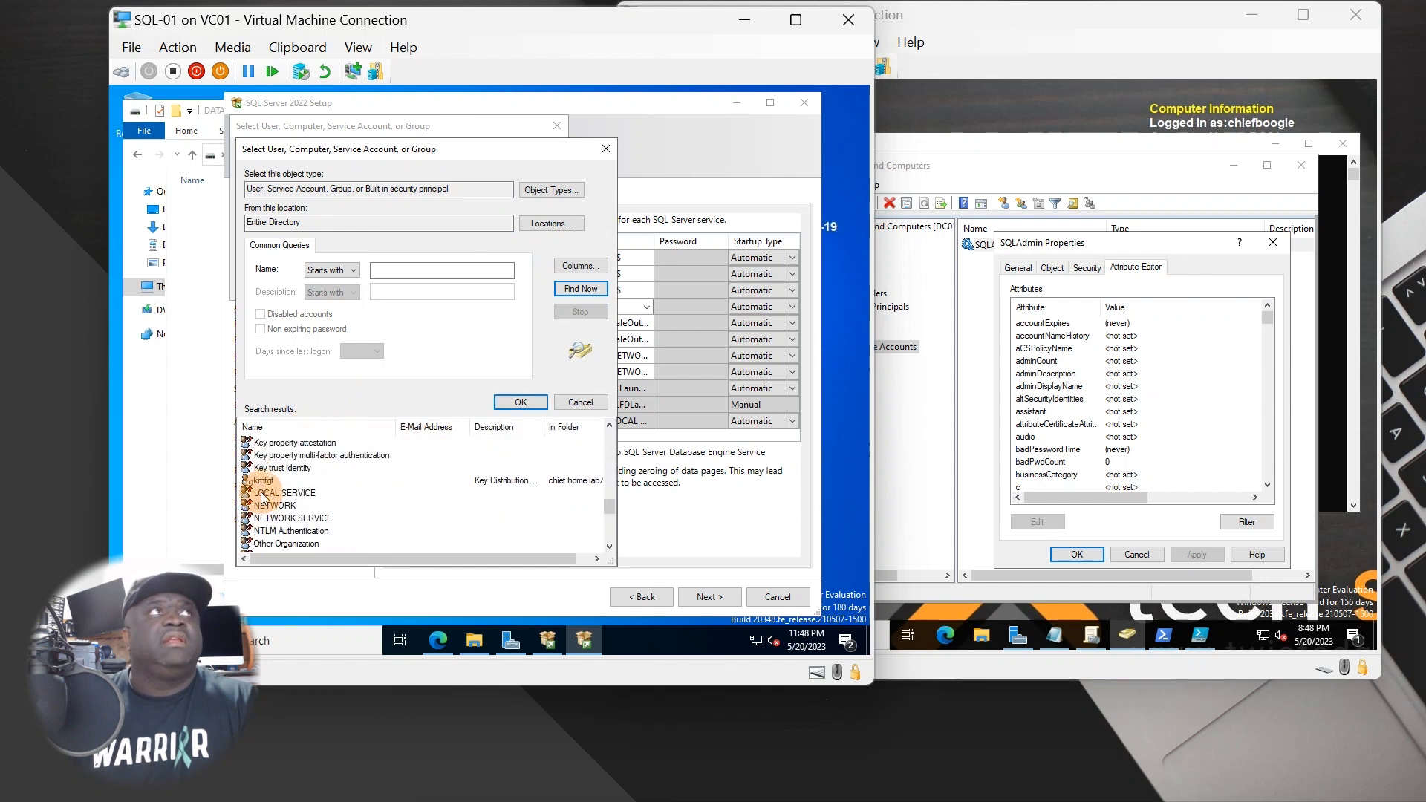
scroll(263, 505, "down", 4)
scroll(269, 519, "down", 4)
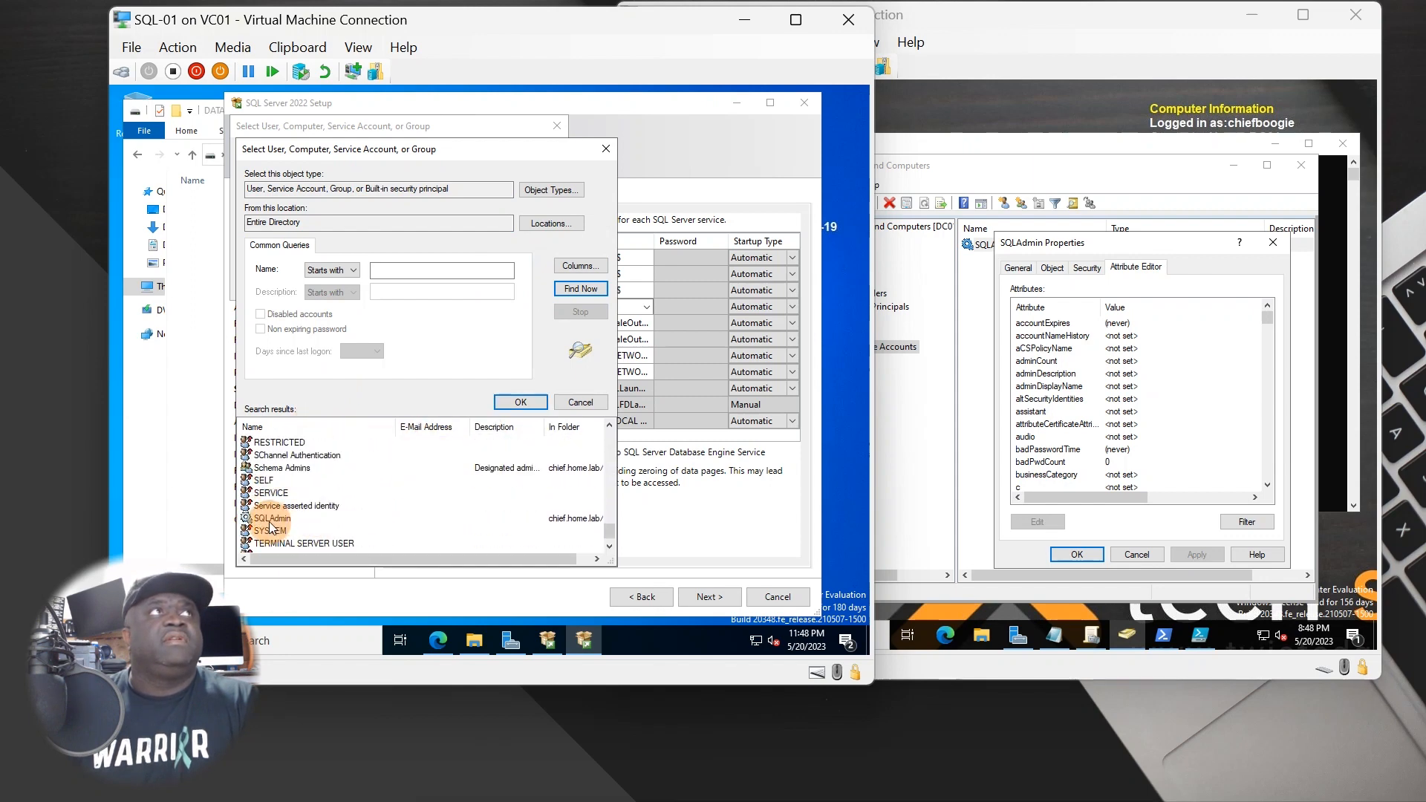
double_click(272, 519)
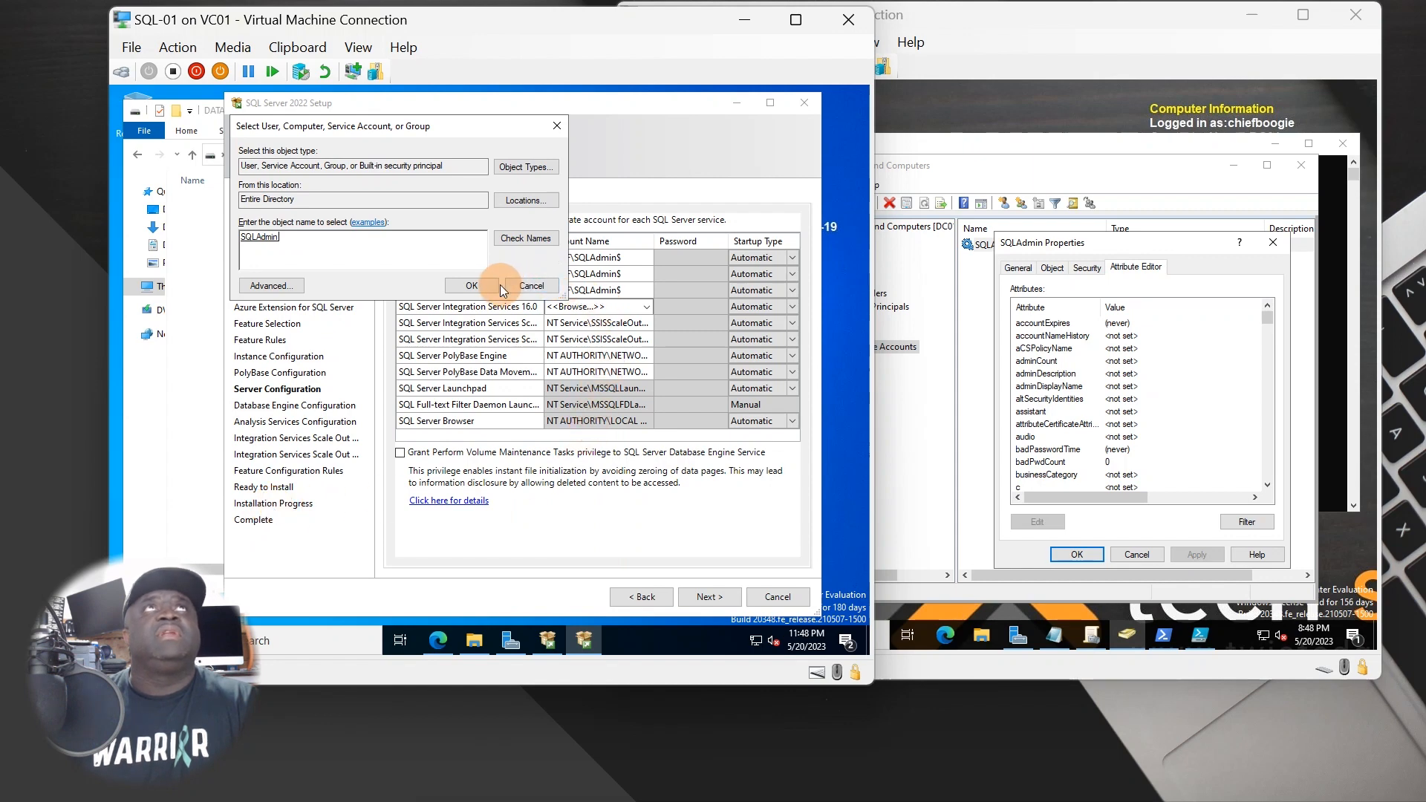
left_click(472, 285)
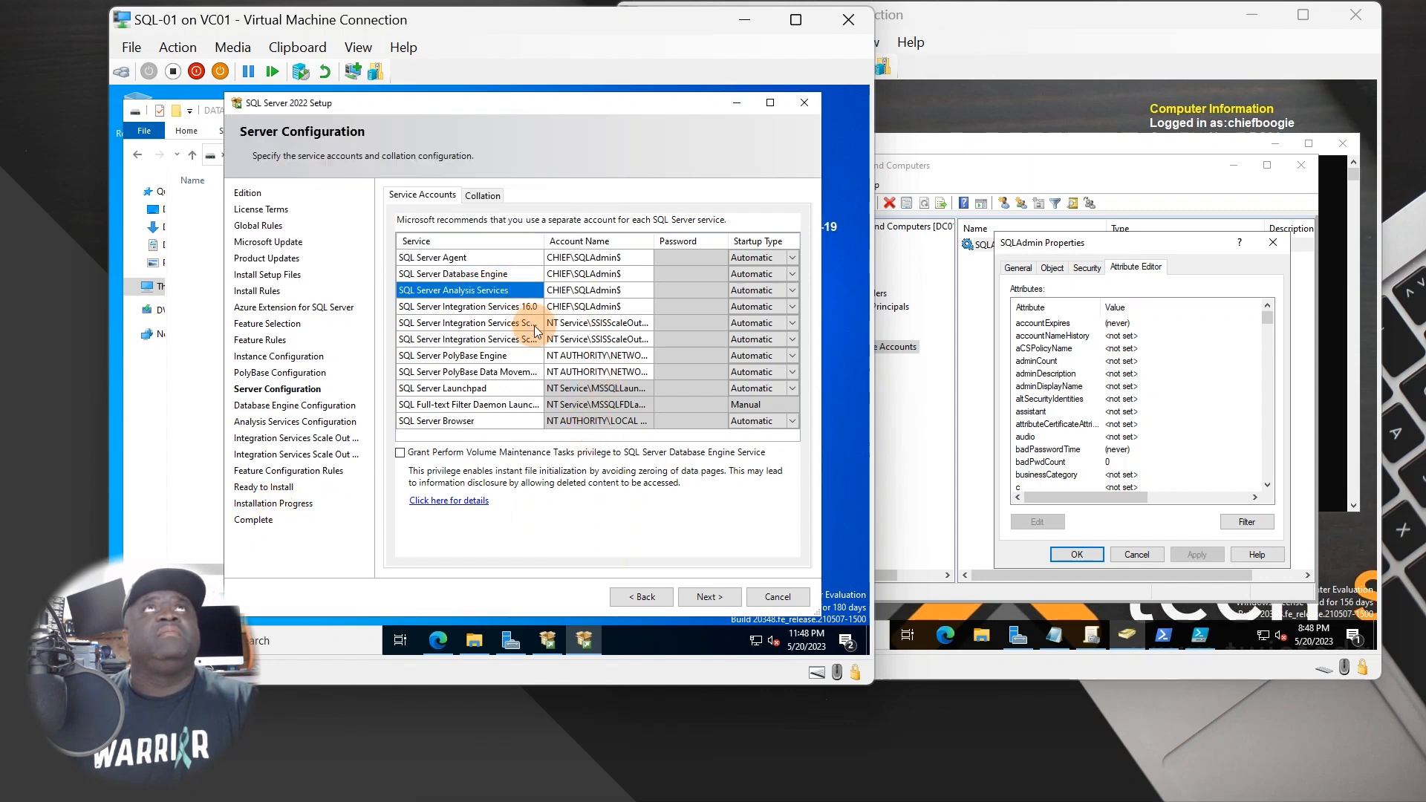
- Paste CHIEF\SQLAdmin$ as the account for the Scale Out Master, Scale Out Worker and PolyBase services
left_click(615, 294)
left_click(627, 306)
key("ctrl+c")
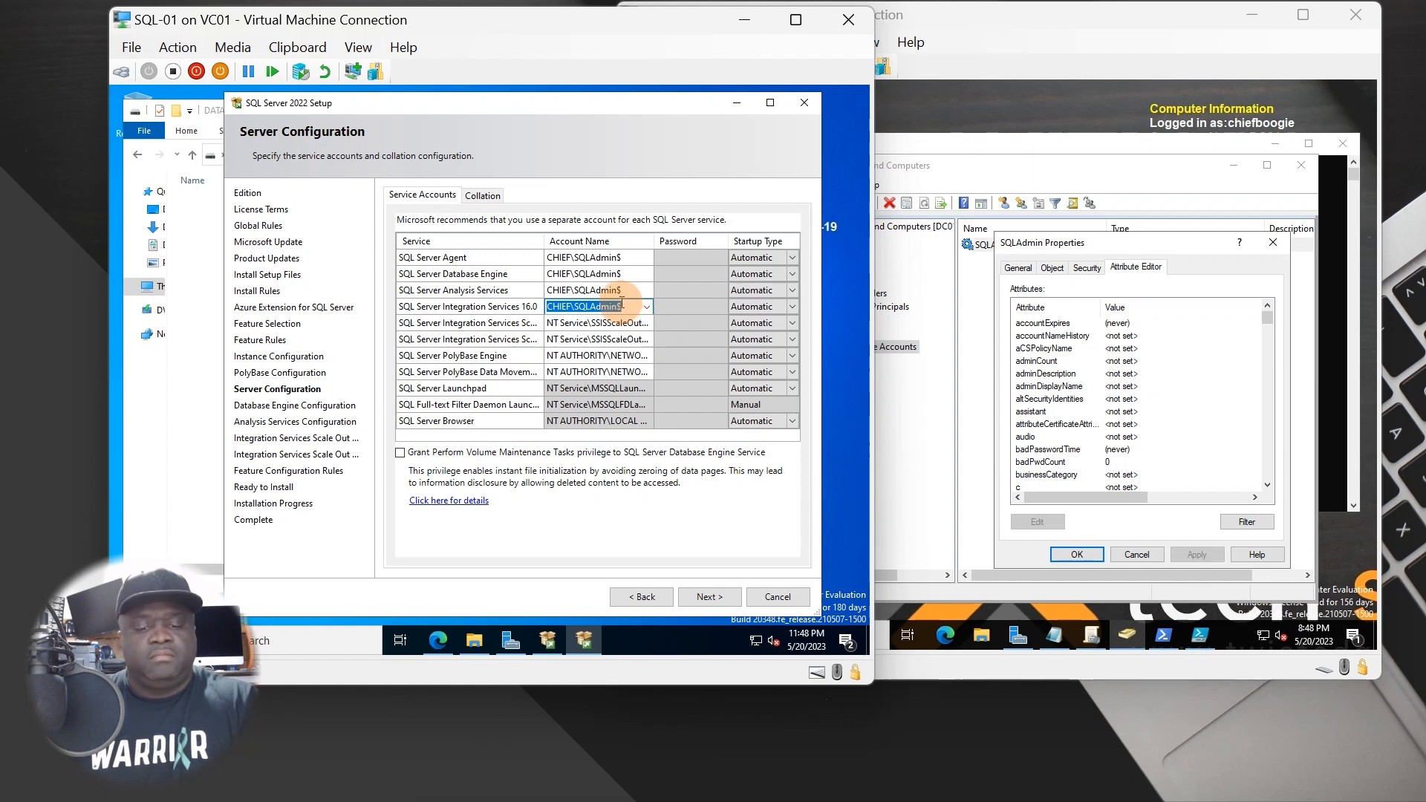
left_click(644, 324)
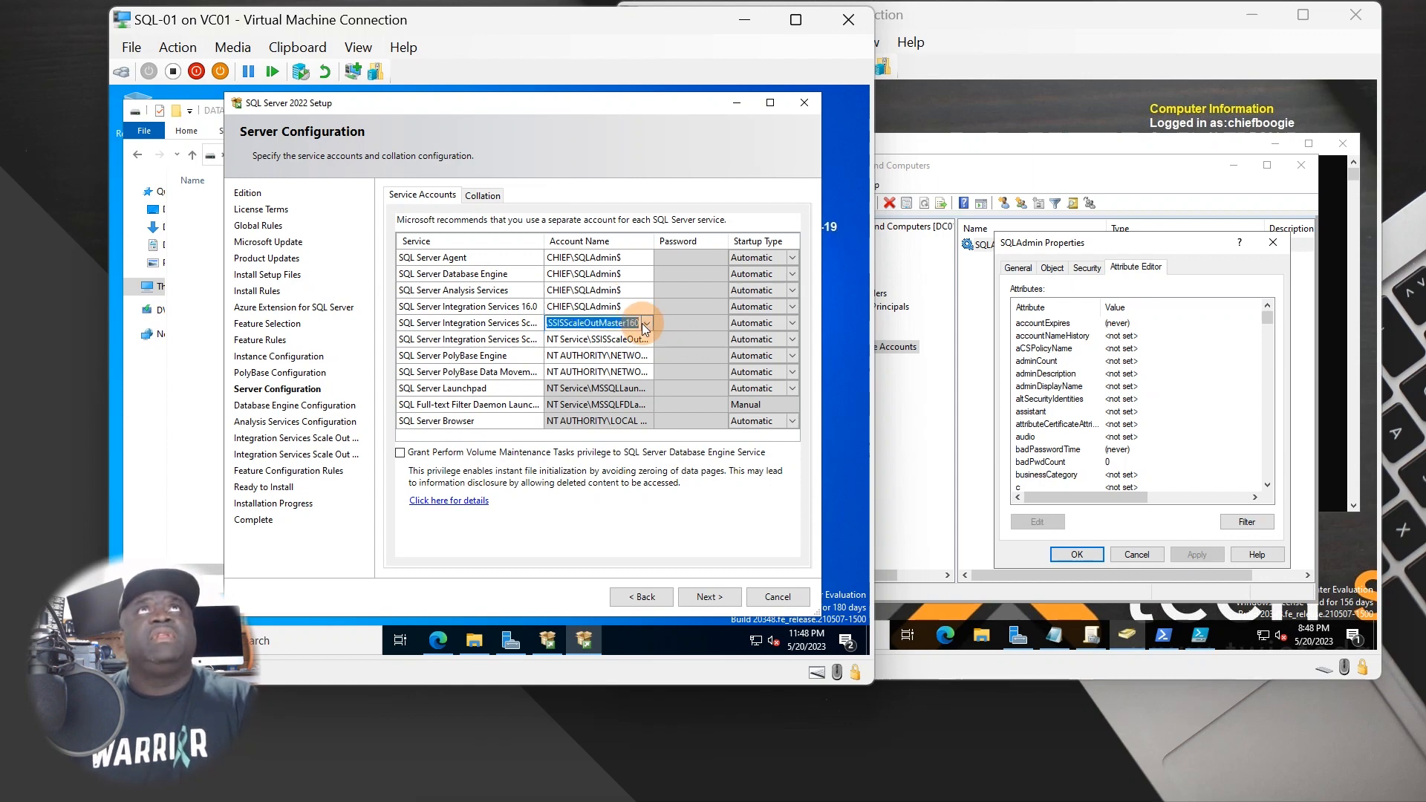
left_click(636, 340)
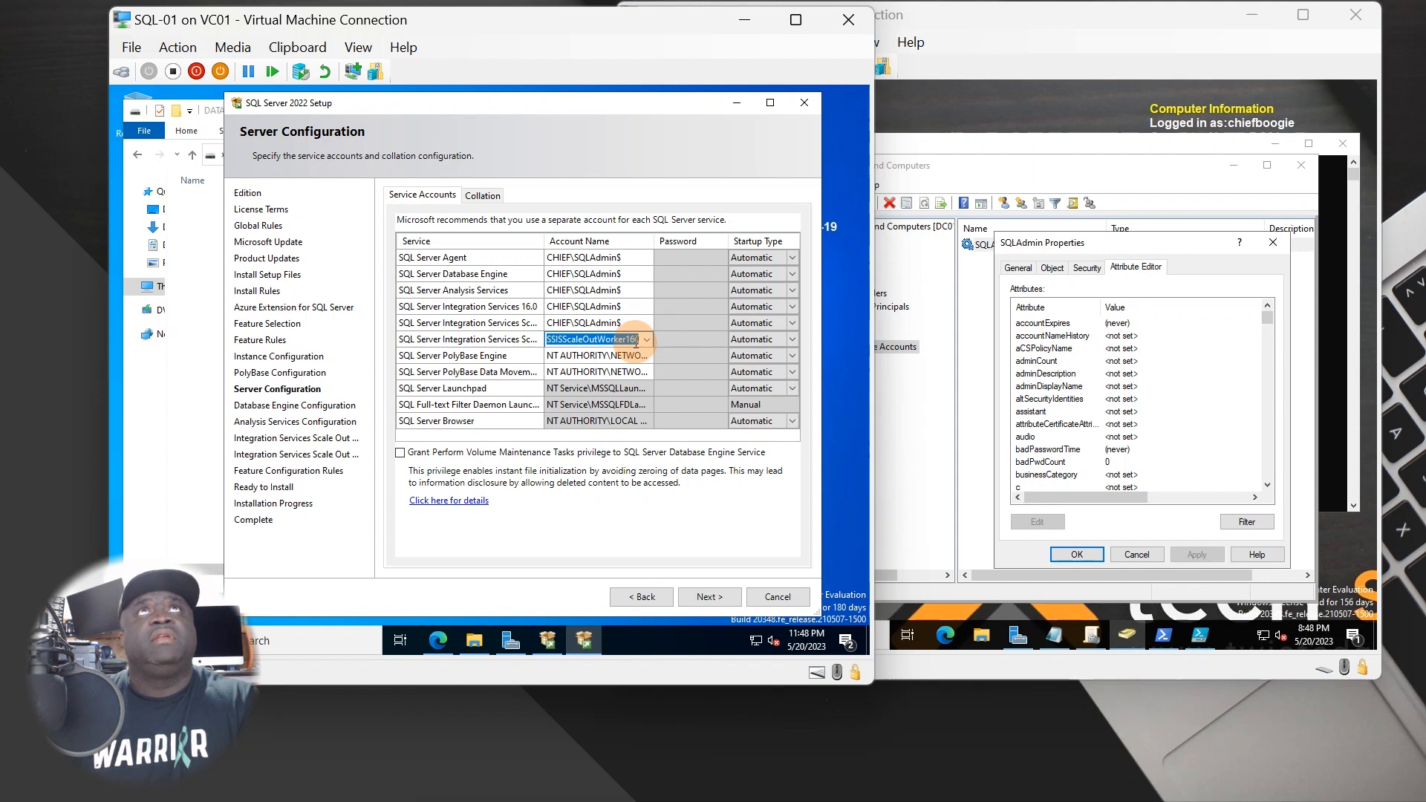
key("ctrl+v")
left_click(631, 356)
key("ctrl+v")
left_click(630, 372)
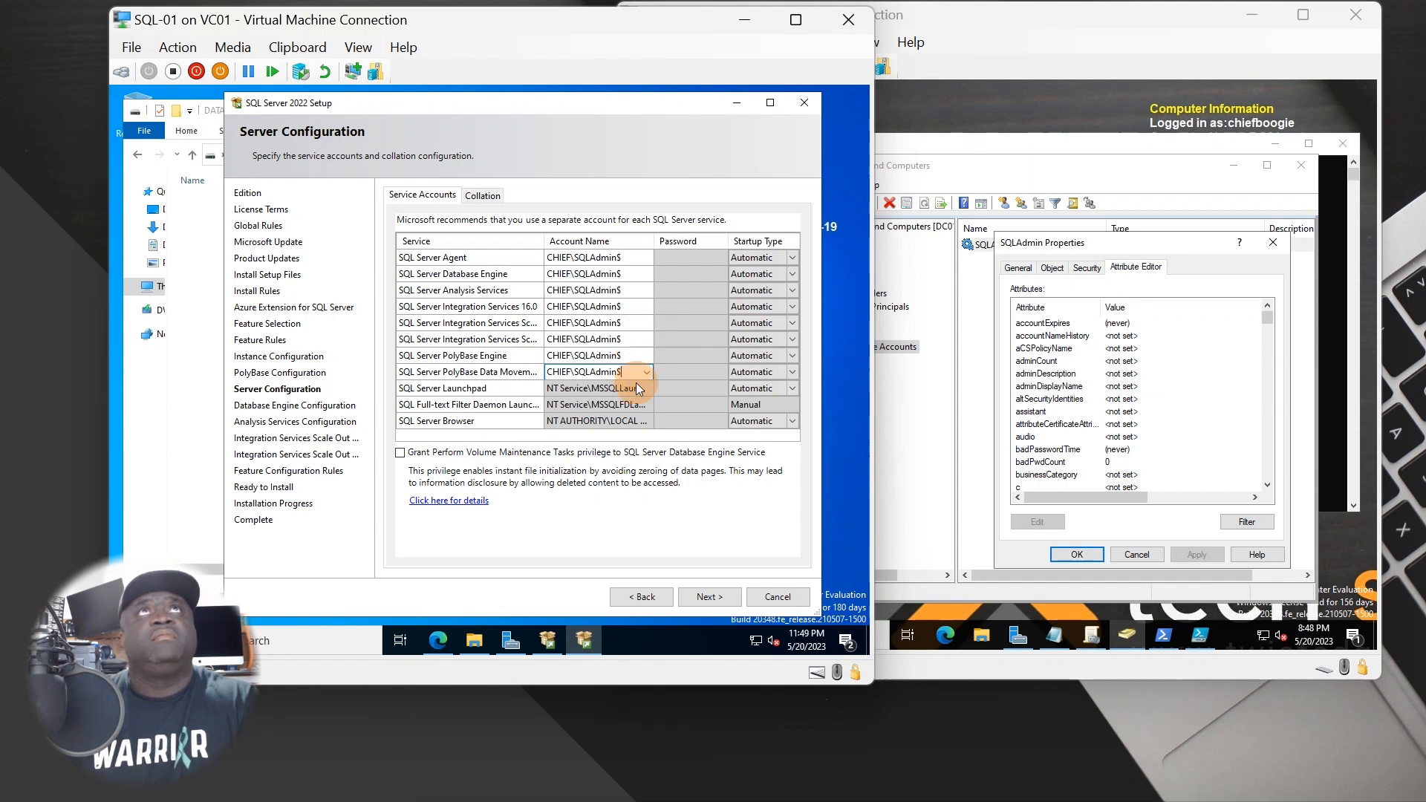
left_click(626, 389)
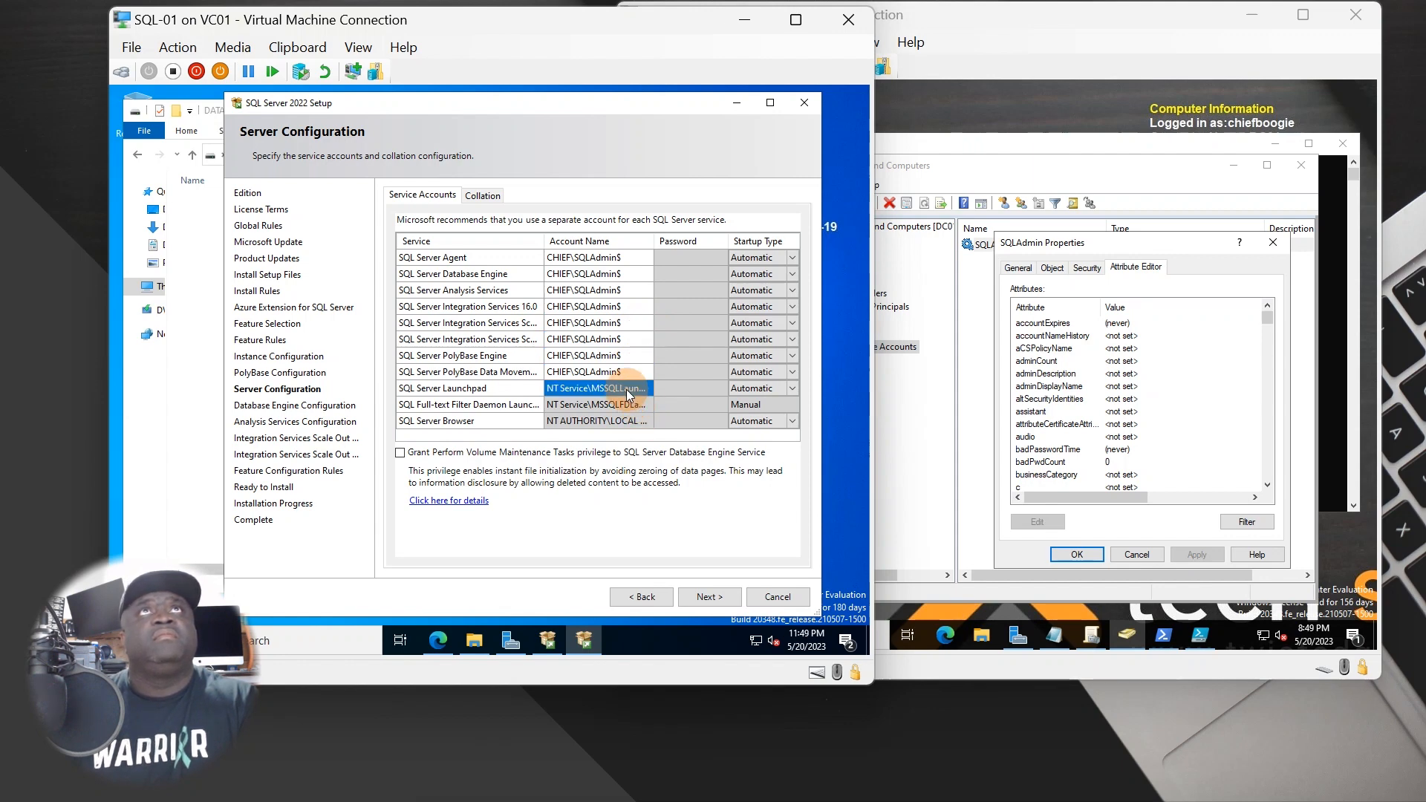
- Grant Perform Volume Maintenance Tasks privilege, then leave and return to Service Accounts to show the errors
left_click(515, 453)
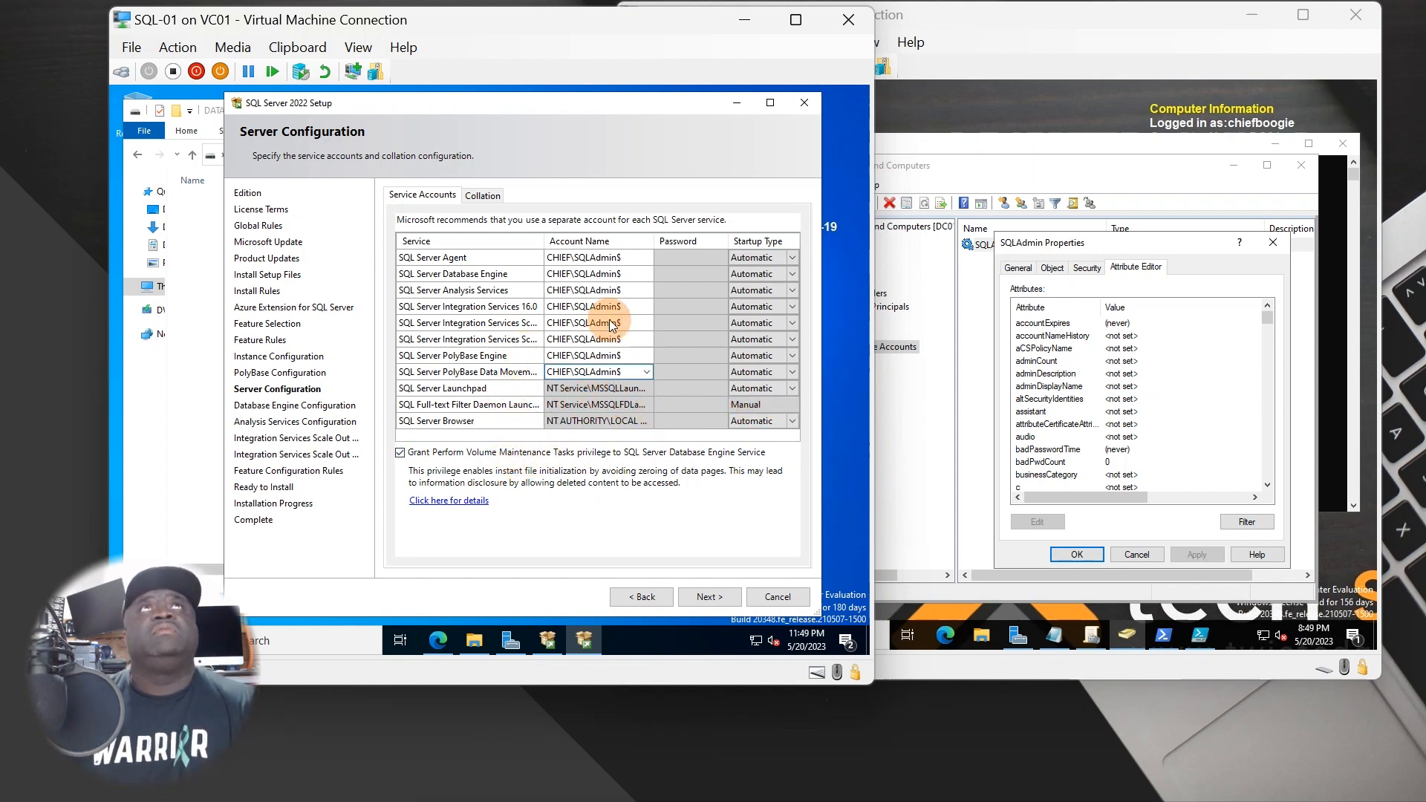
left_click(576, 273)
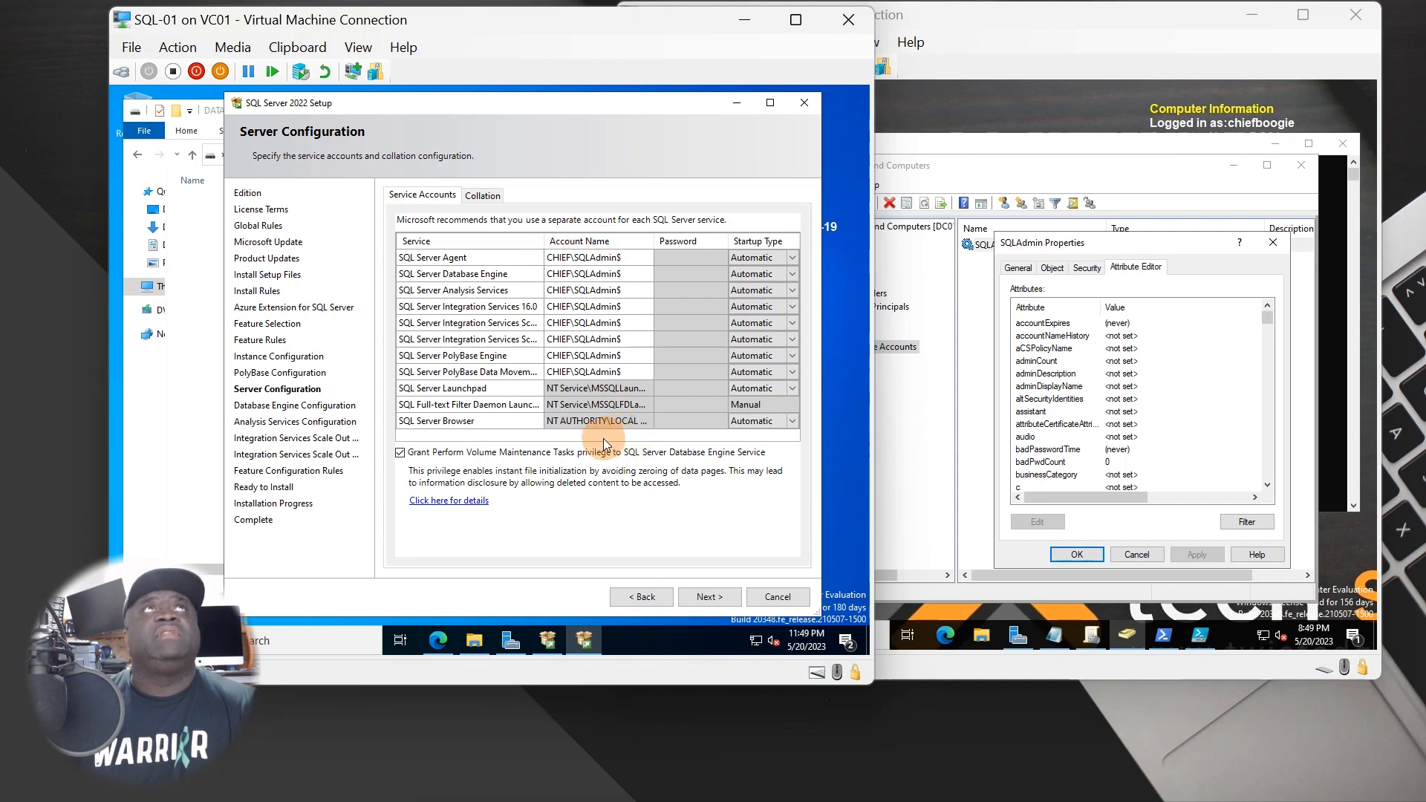
left_click(530, 260)
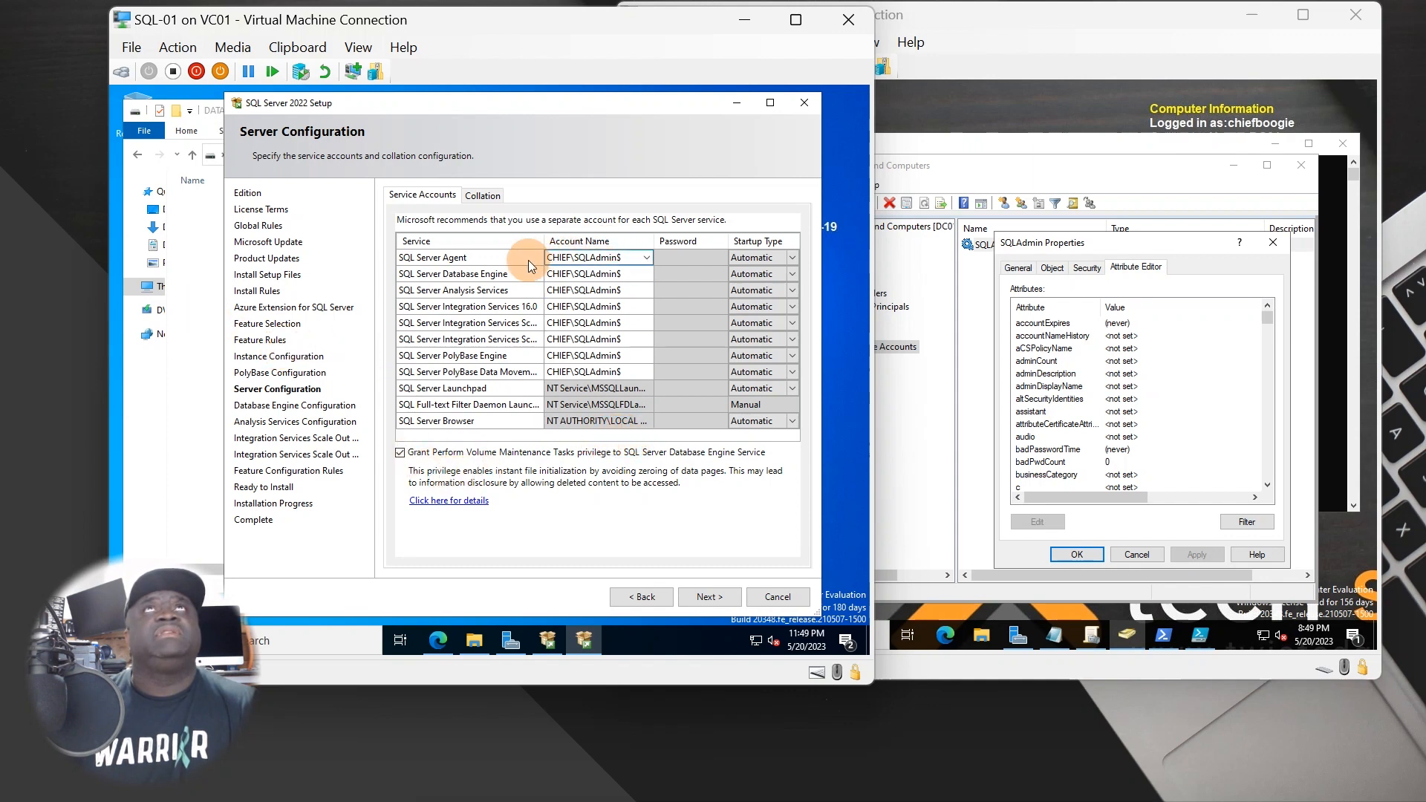
left_click(611, 562)
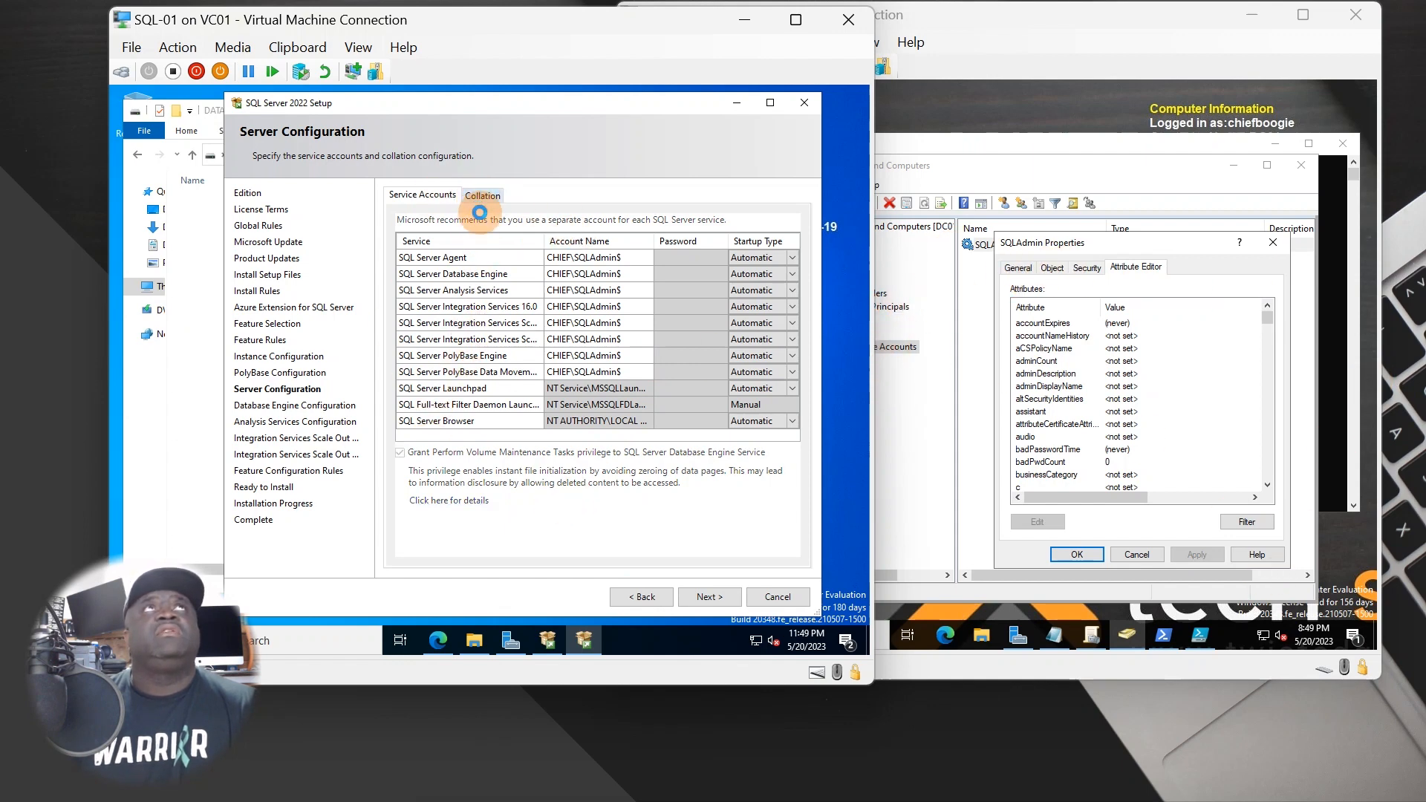
left_click(482, 195)
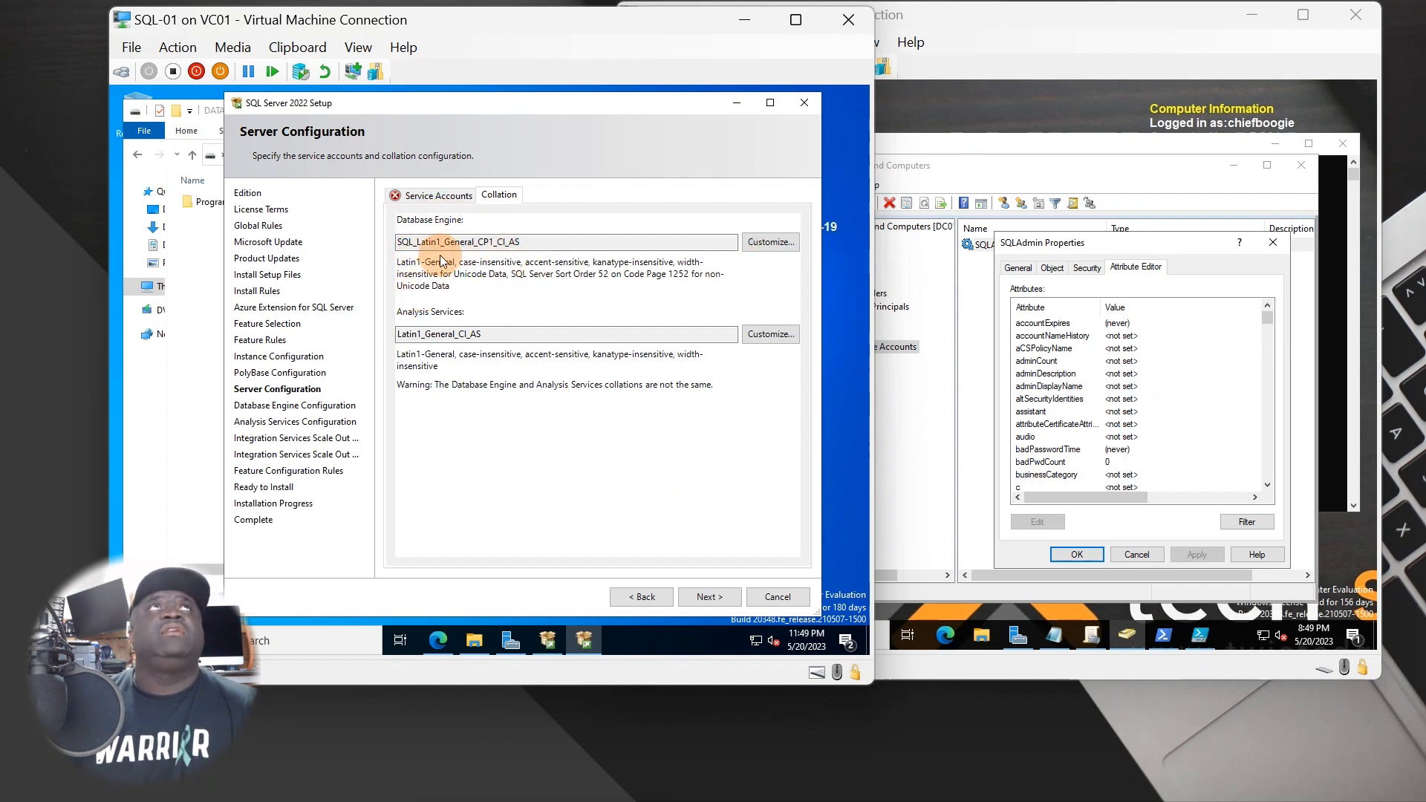
left_click(450, 196)
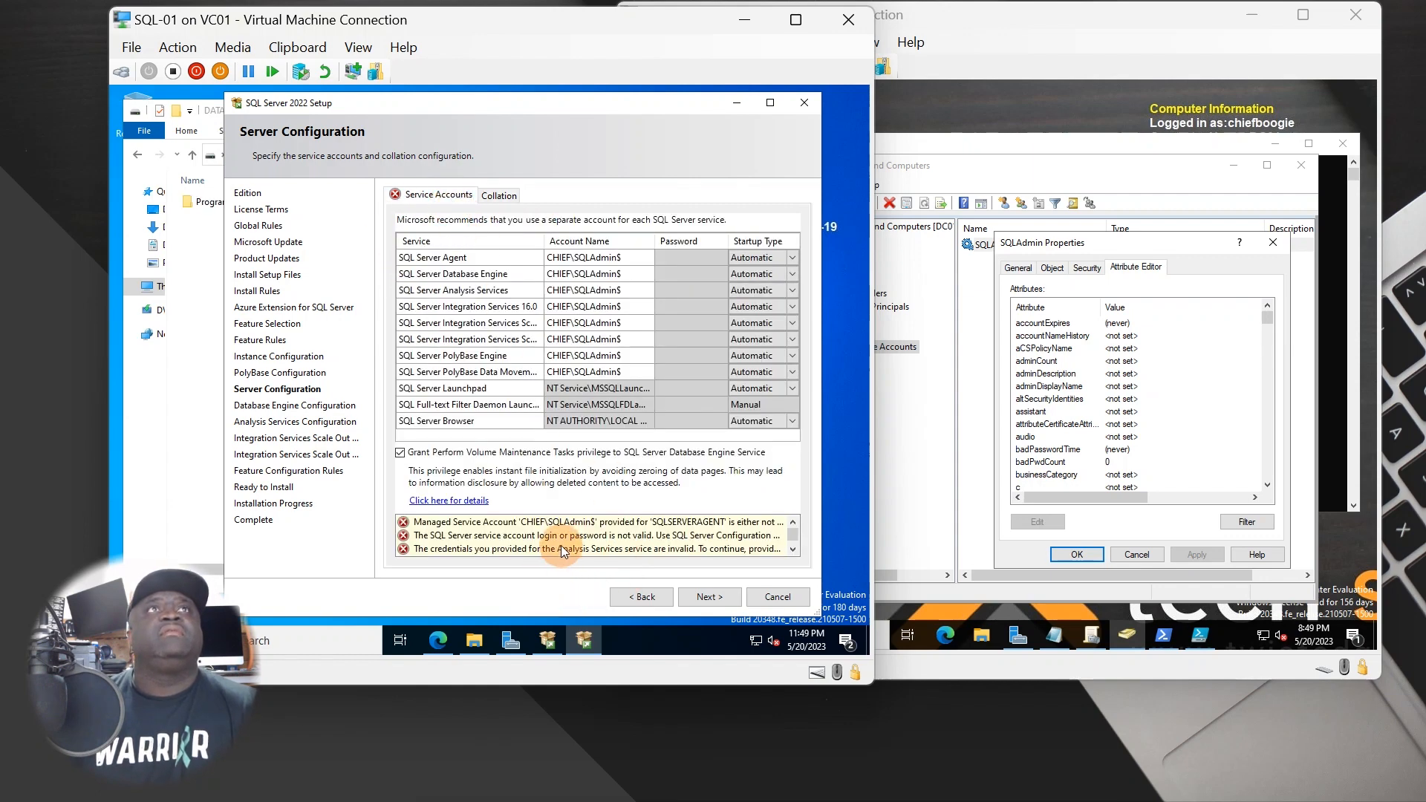
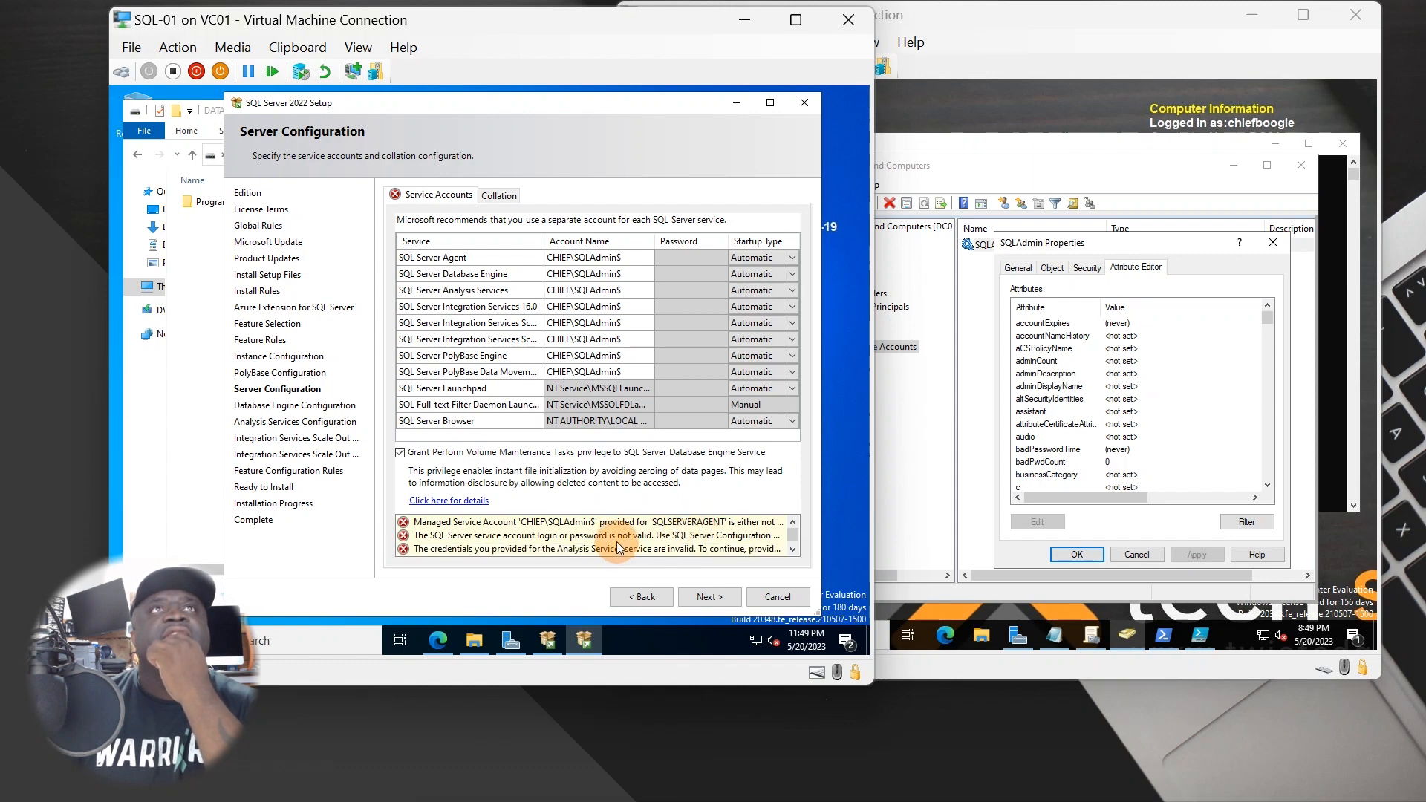
- Scroll through SQL-01's service account error list, then dismiss the SQLAdmin Properties dialog on DC01
scroll(620, 538, "down", 3)
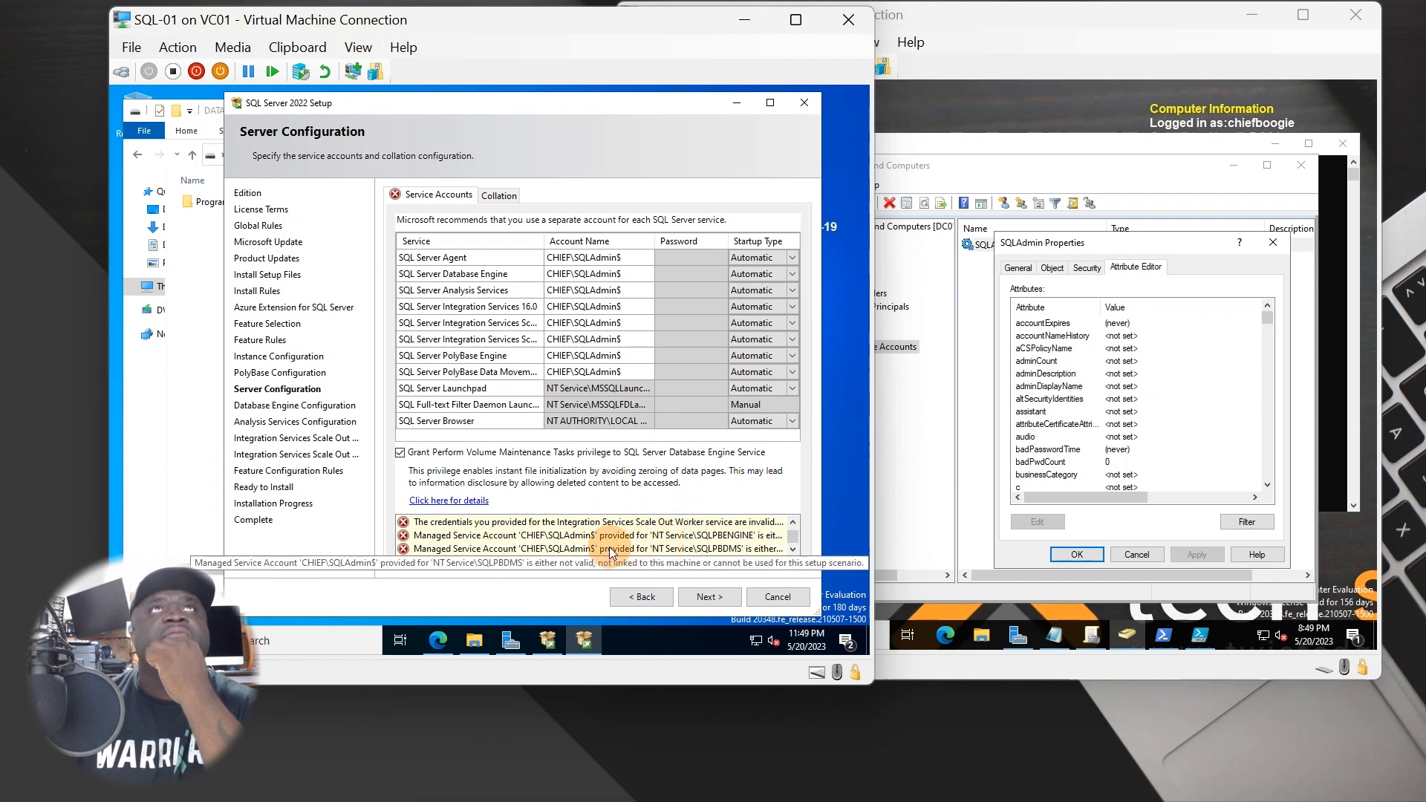
scroll(610, 552, "up", 3)
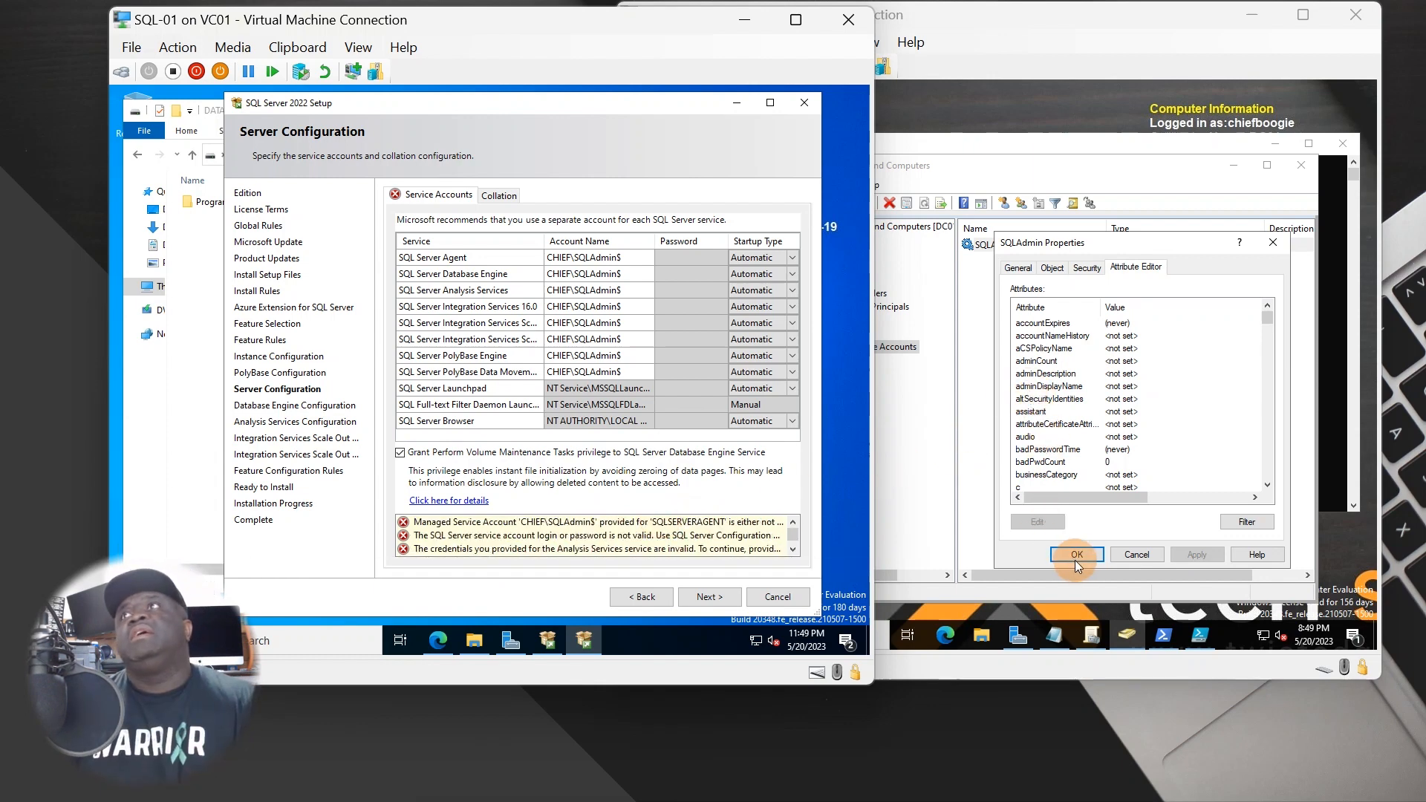
left_click(1076, 557)
- Open SQLAdmin's Properties and check its Object tab and the Administrators permissions on the Security tab
right_click(1014, 250)
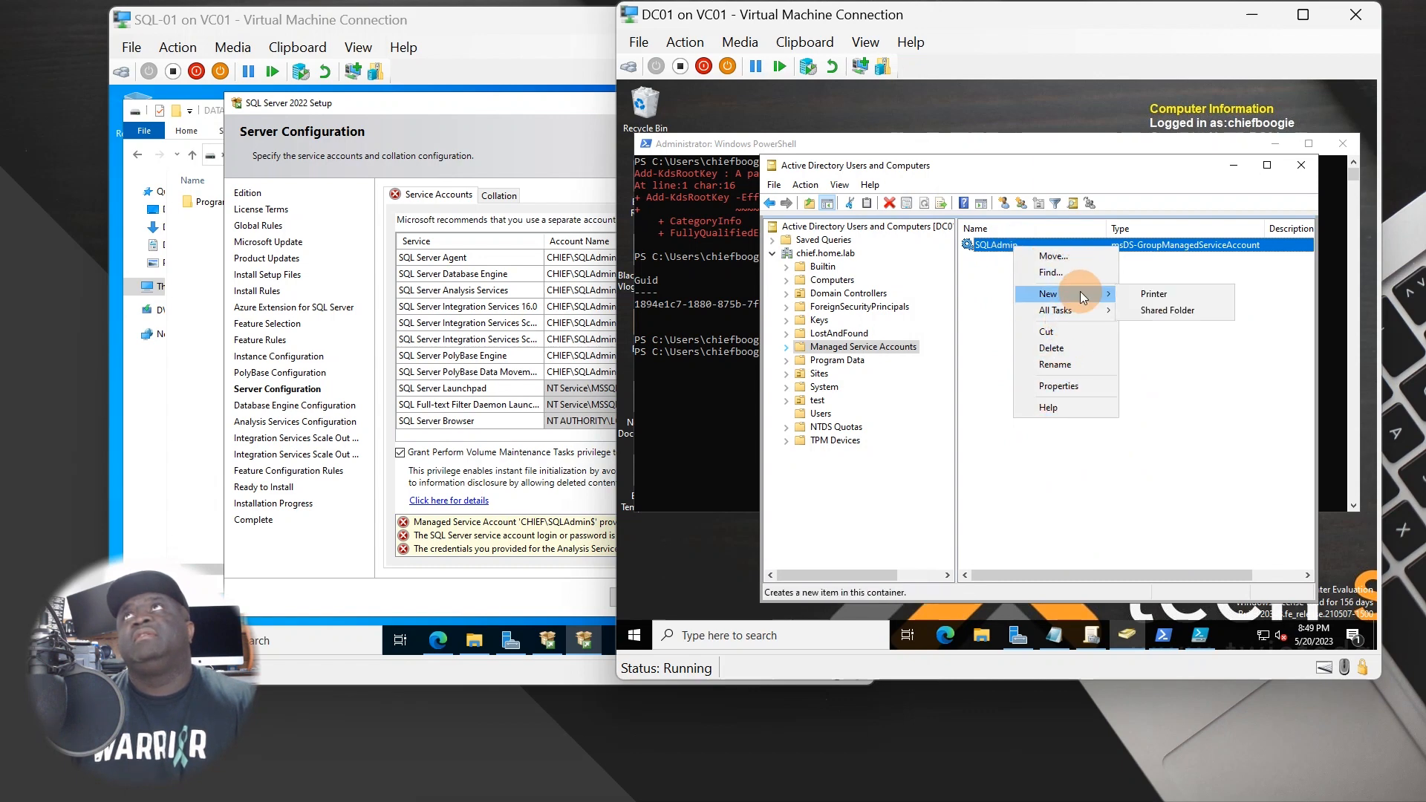
left_click(1060, 387)
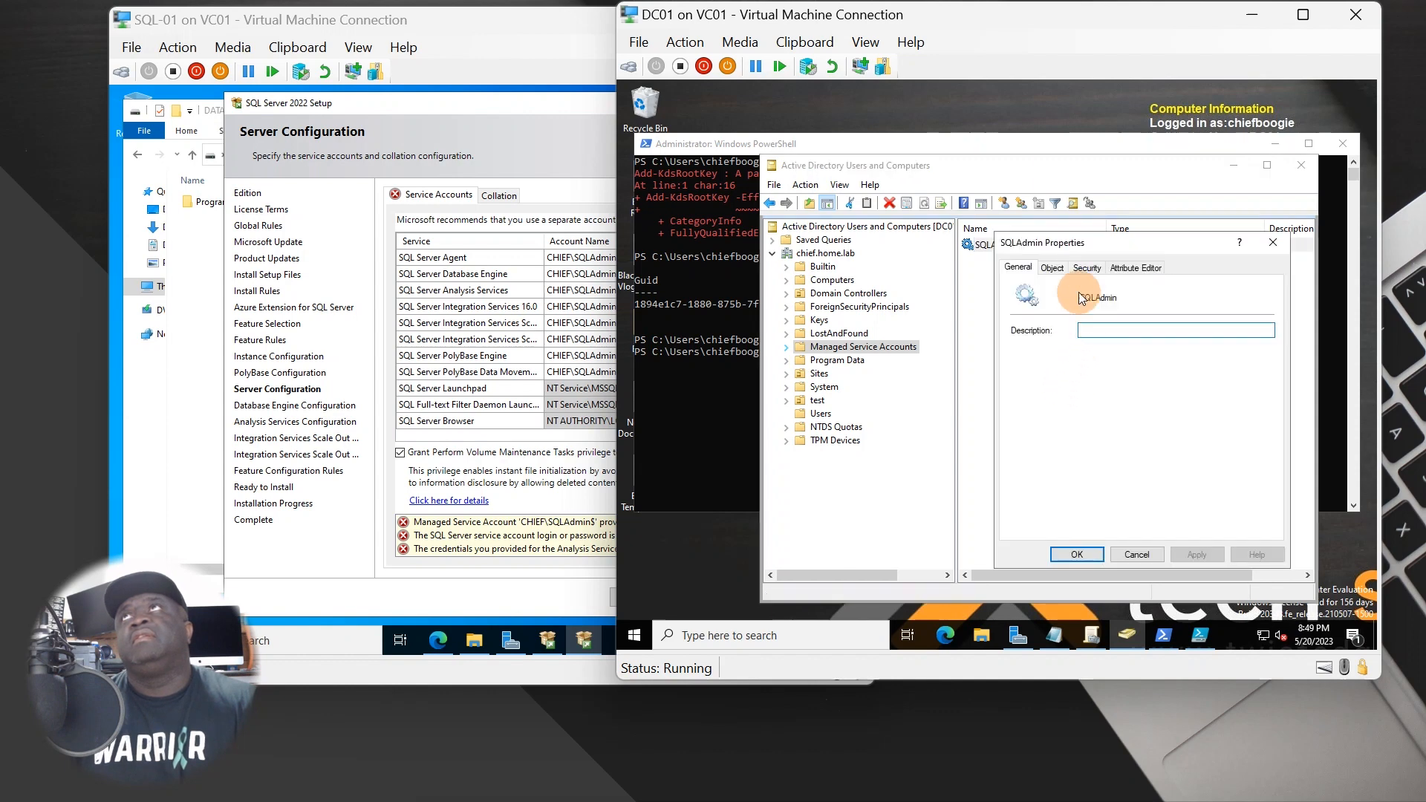
left_click(1053, 268)
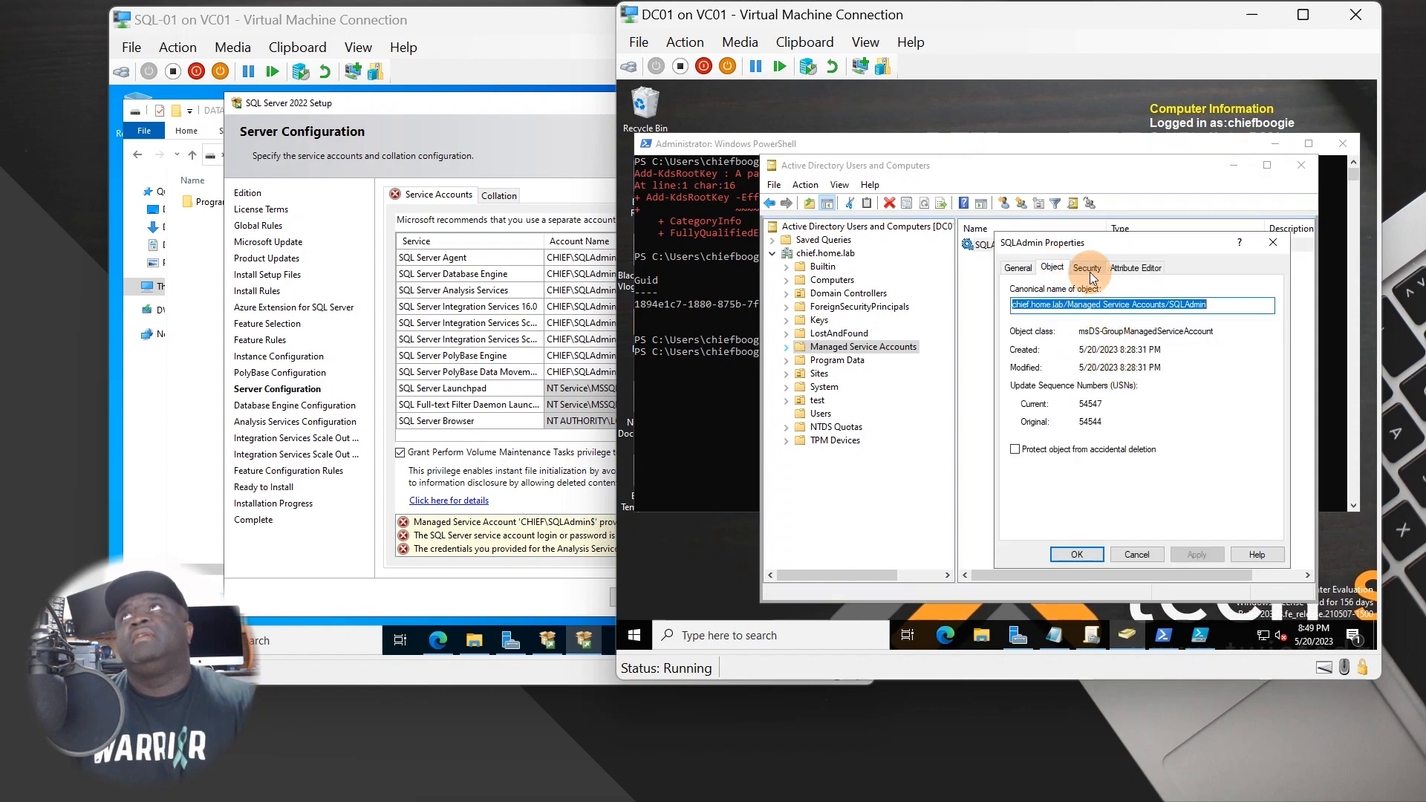
left_click(1088, 269)
scroll(1115, 330, "down", 3)
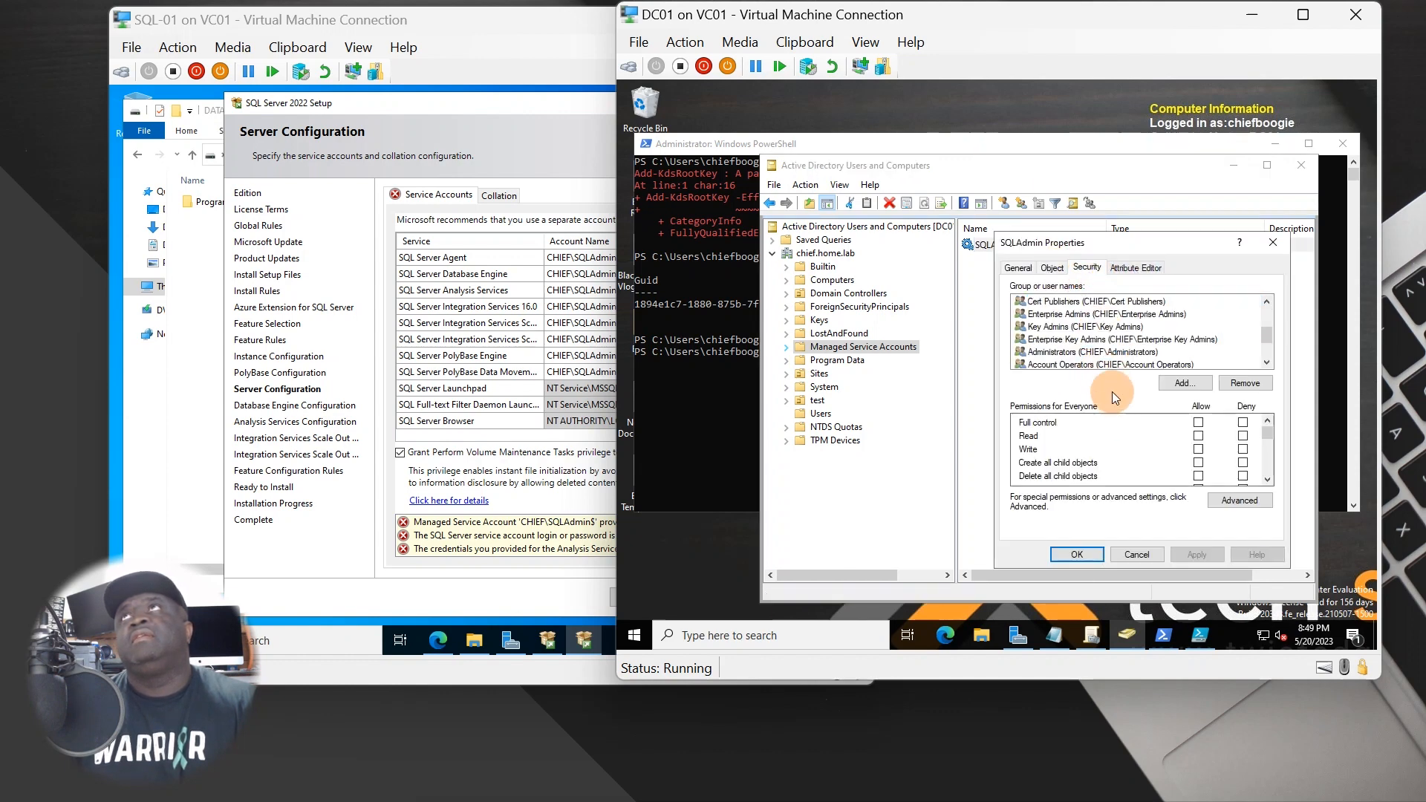
left_click(1112, 353)
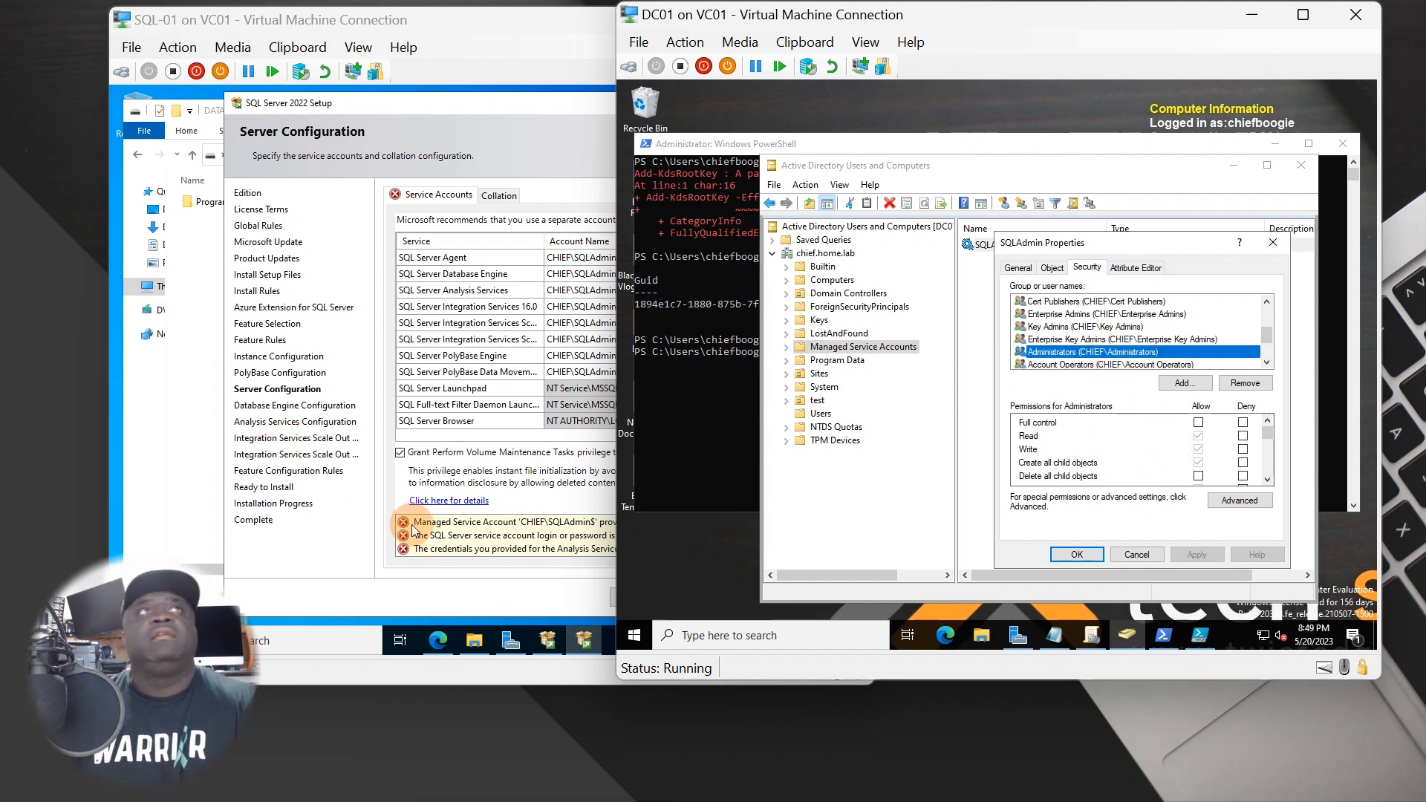
- Compare with SQL-01's errors, check SQLAdmin's Attribute Editor and the New-AdServiceAccount command in PowerShell
left_click(557, 533)
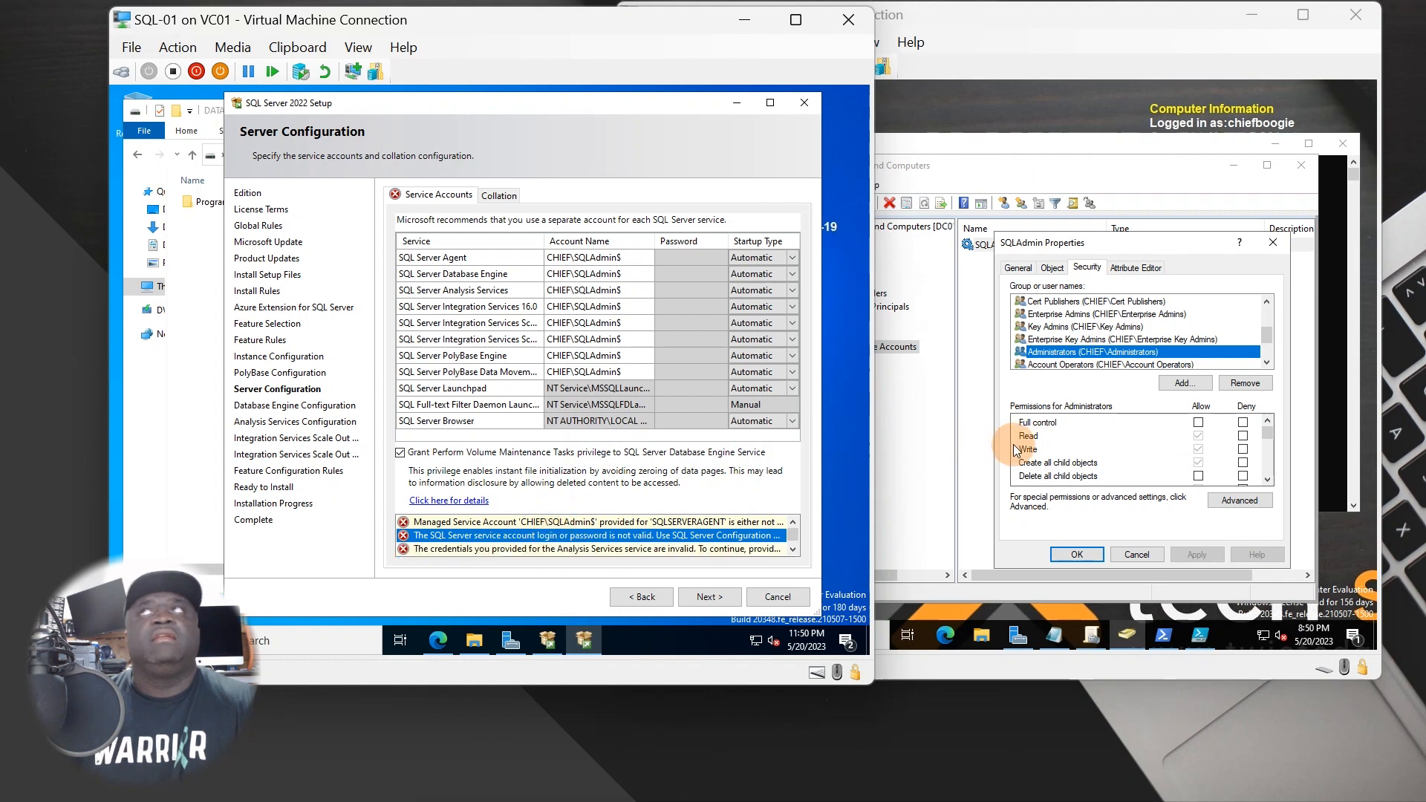
left_click(1129, 269)
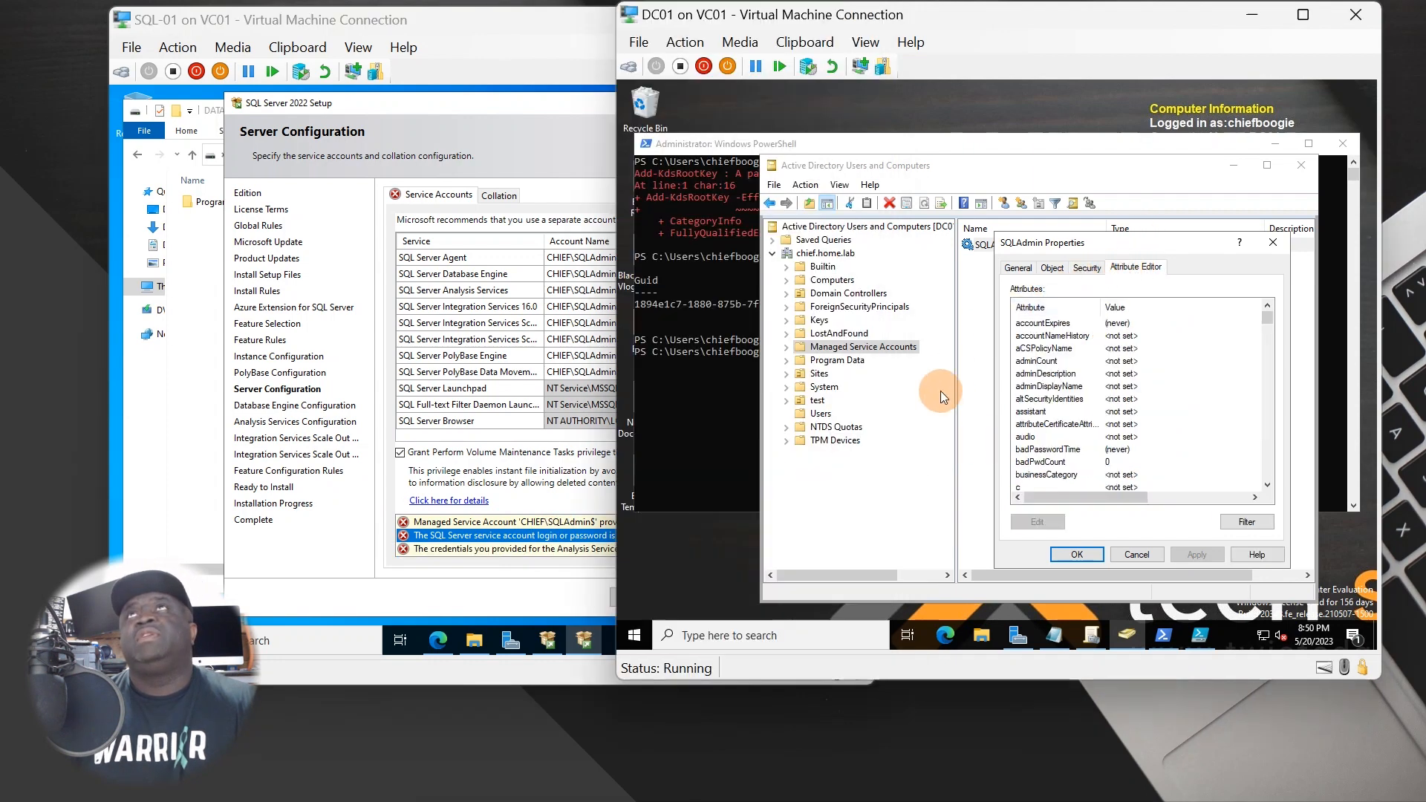
left_click(685, 456)
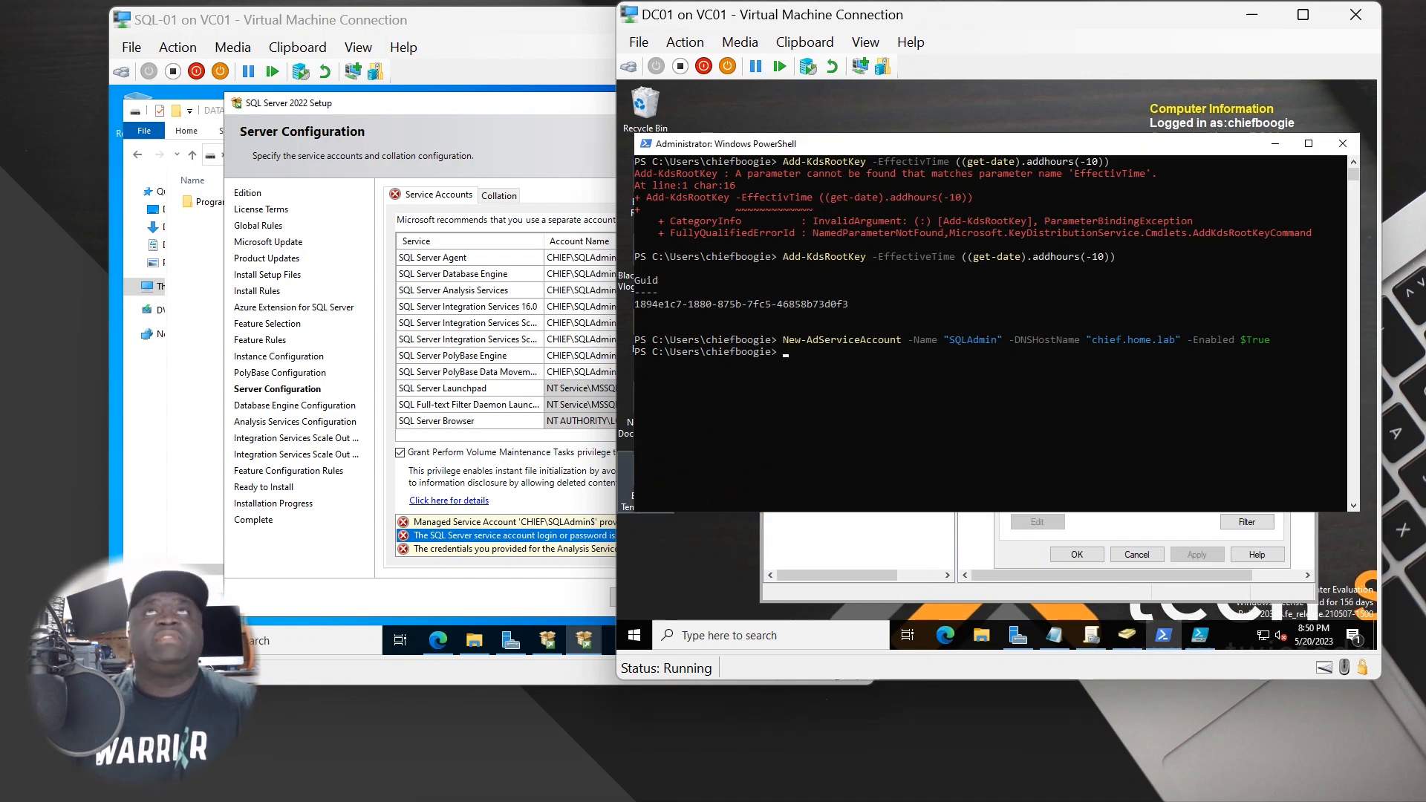
left_click(457, 522)
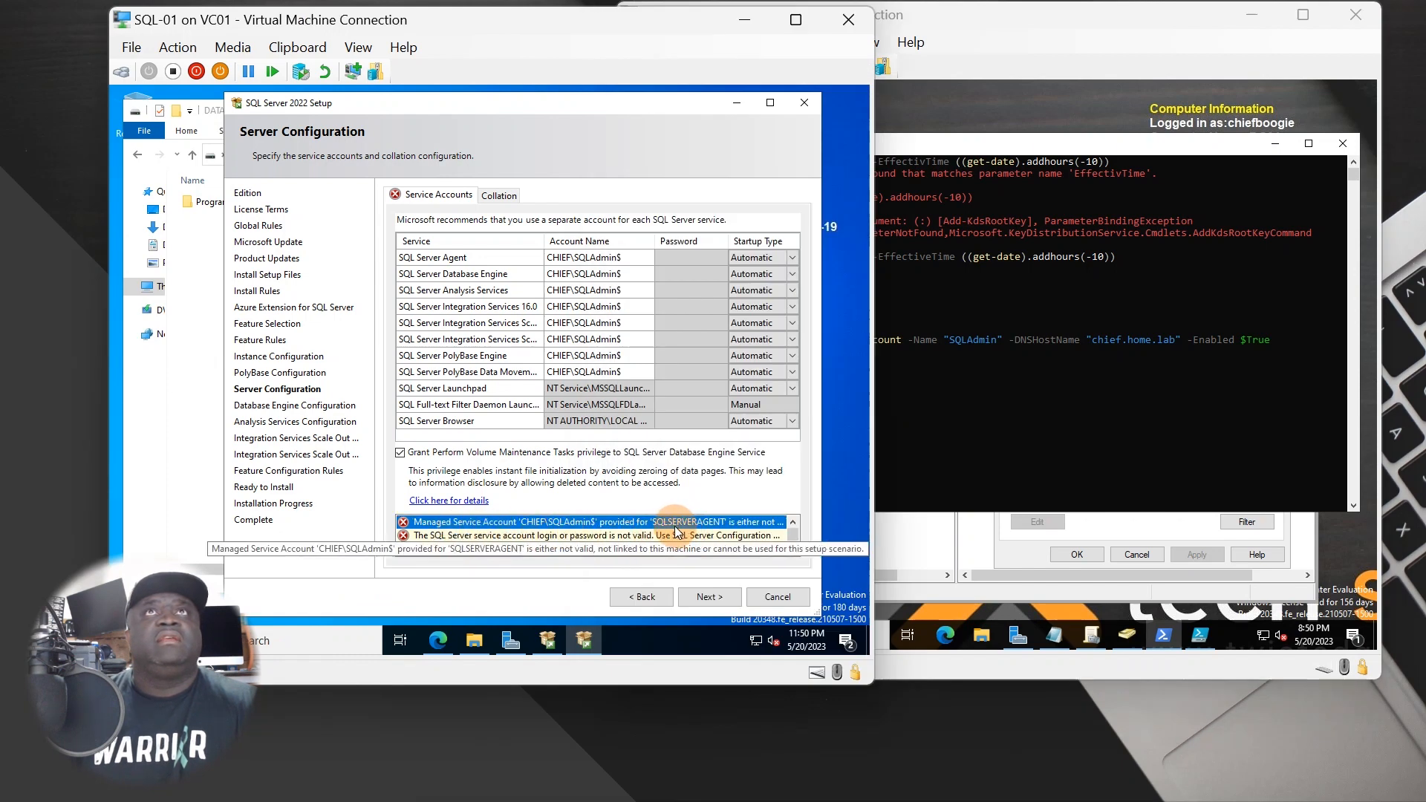
- Revalidate the SQL Server Agent and Integration Services account name and password entries
left_click(648, 263)
left_click(676, 256)
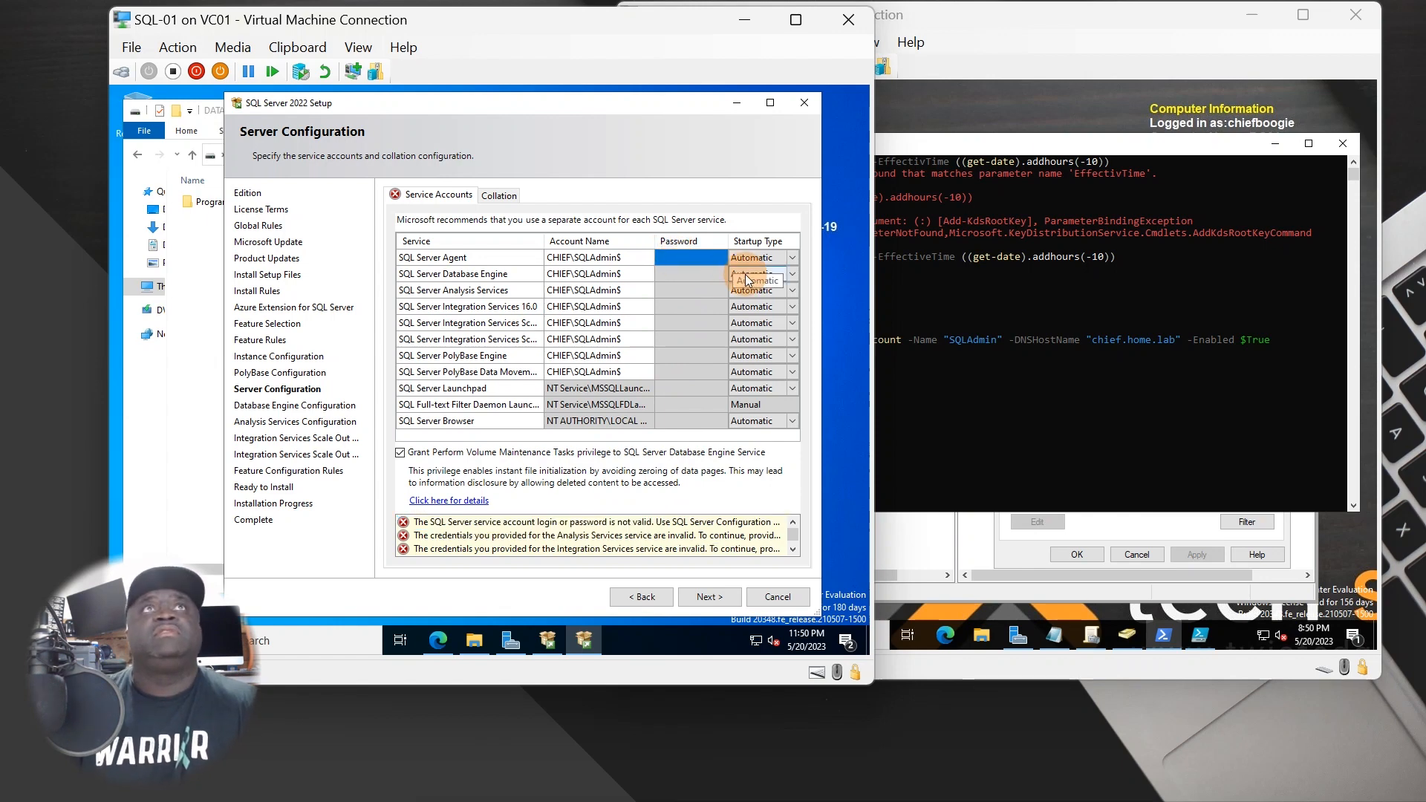
left_click(673, 323)
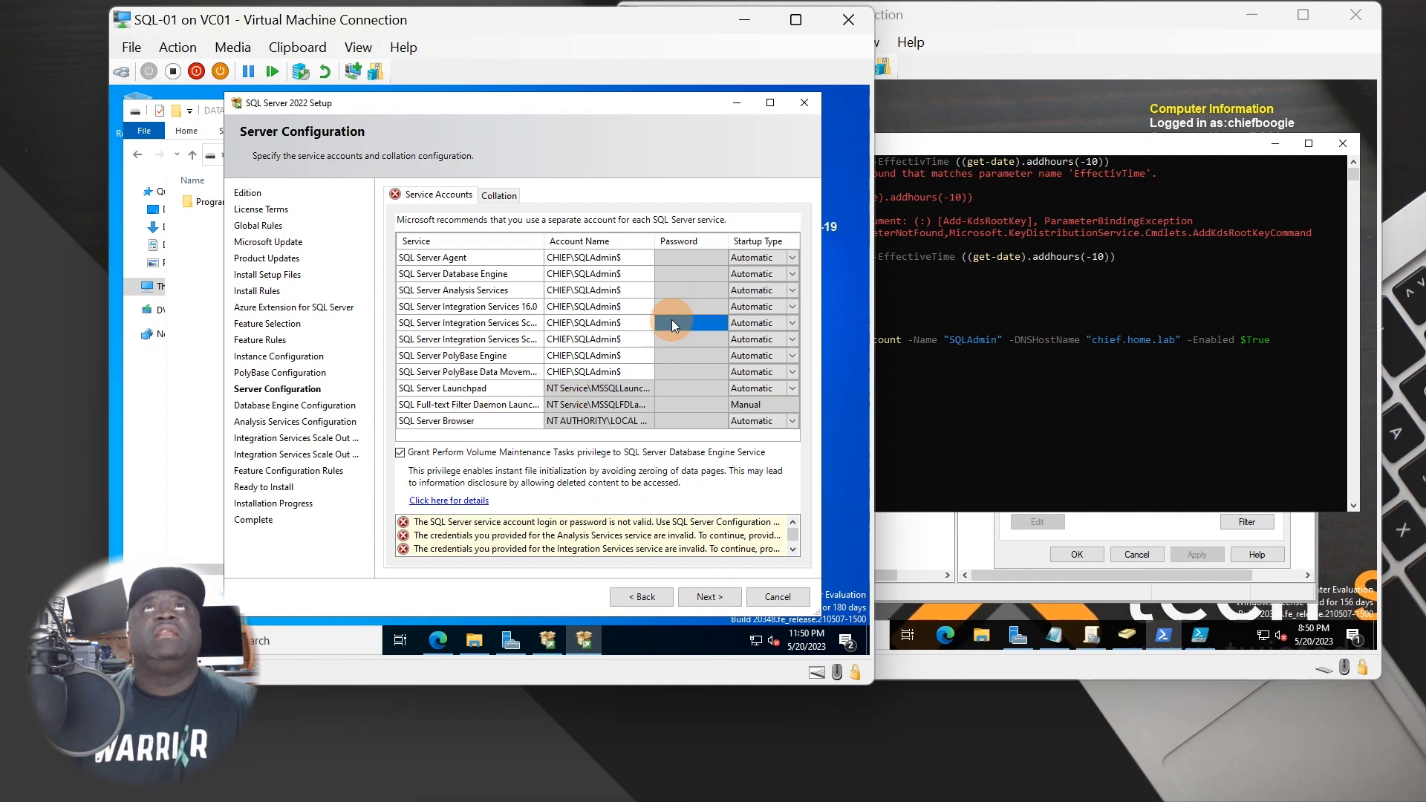
left_click(702, 256)
left_click(626, 256)
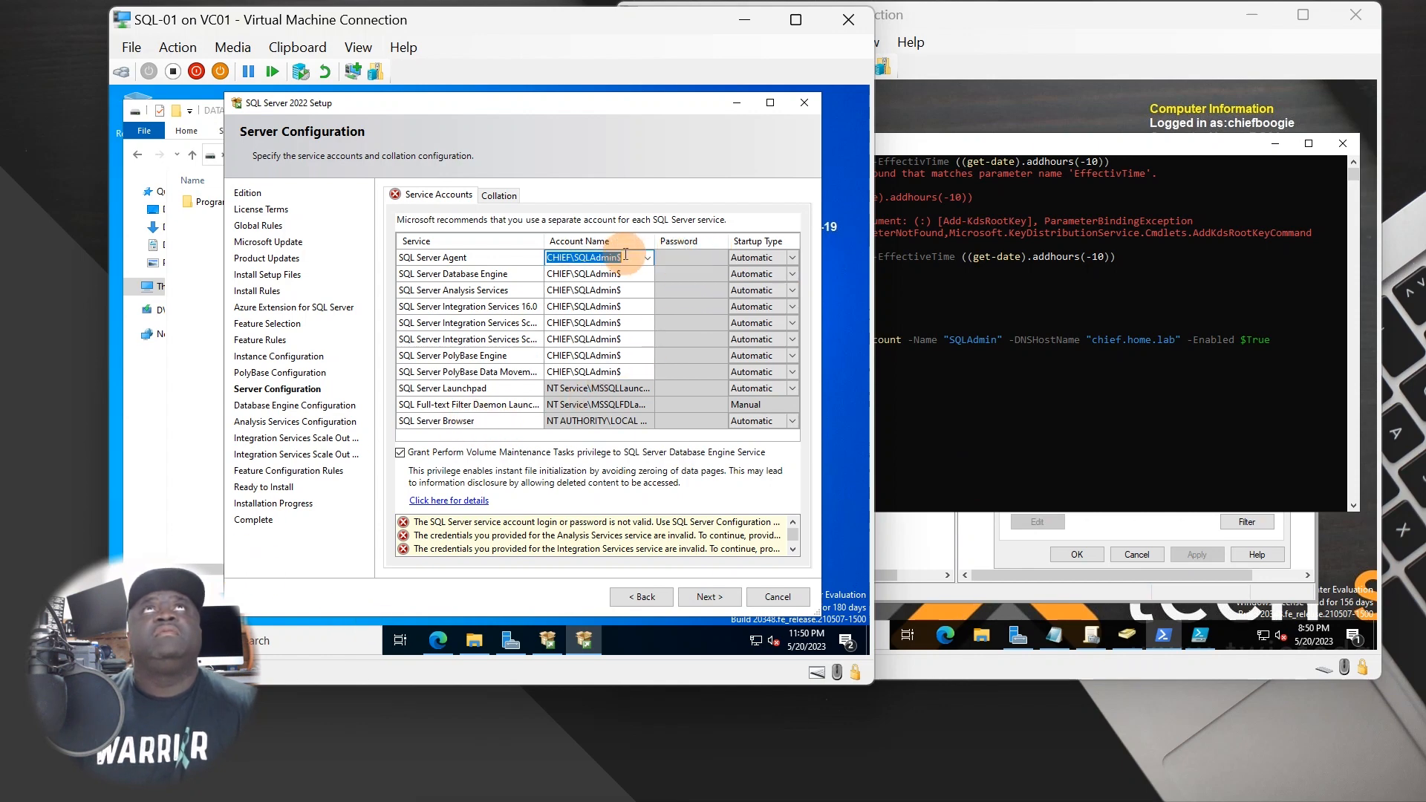
left_click(650, 256)
left_click(640, 256)
left_click(633, 255)
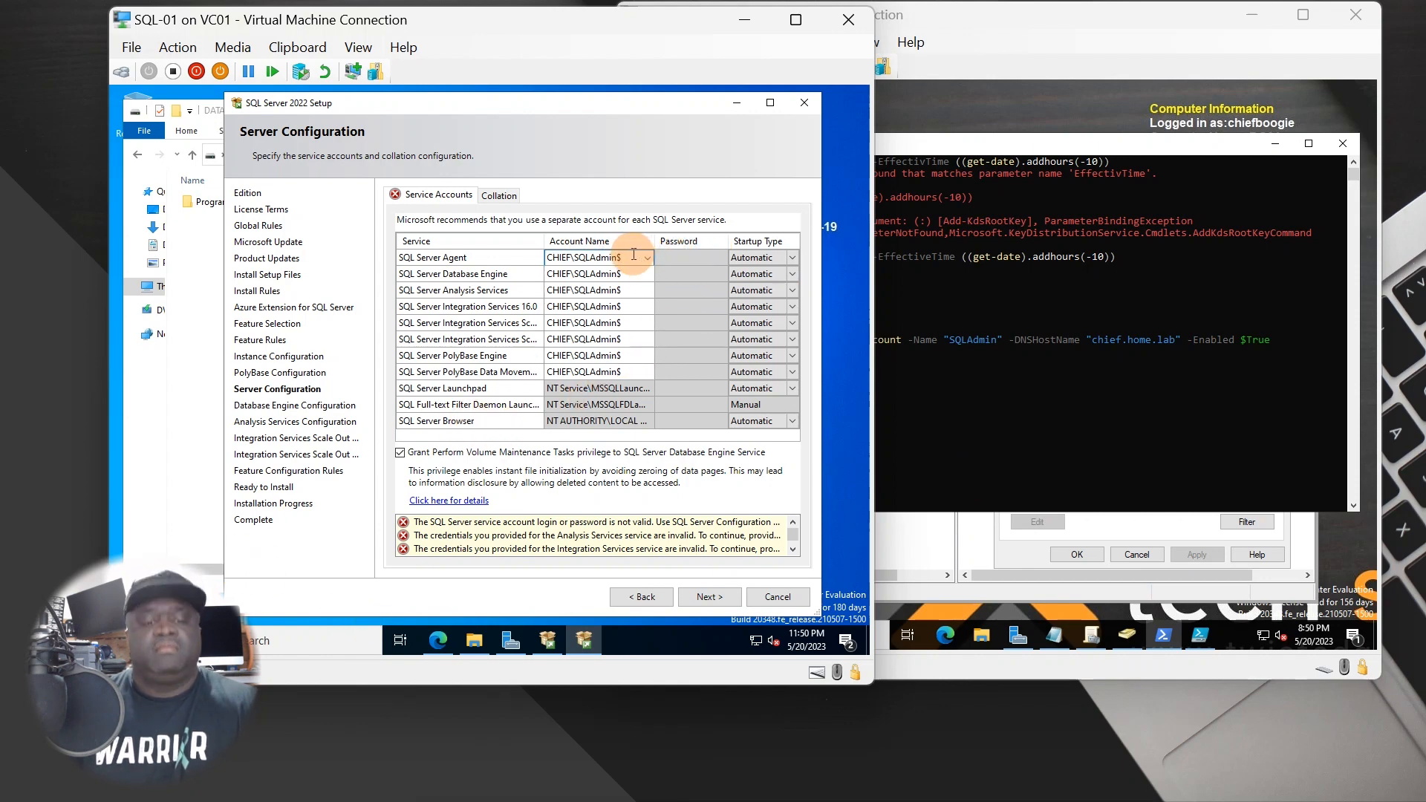
key("Tab")
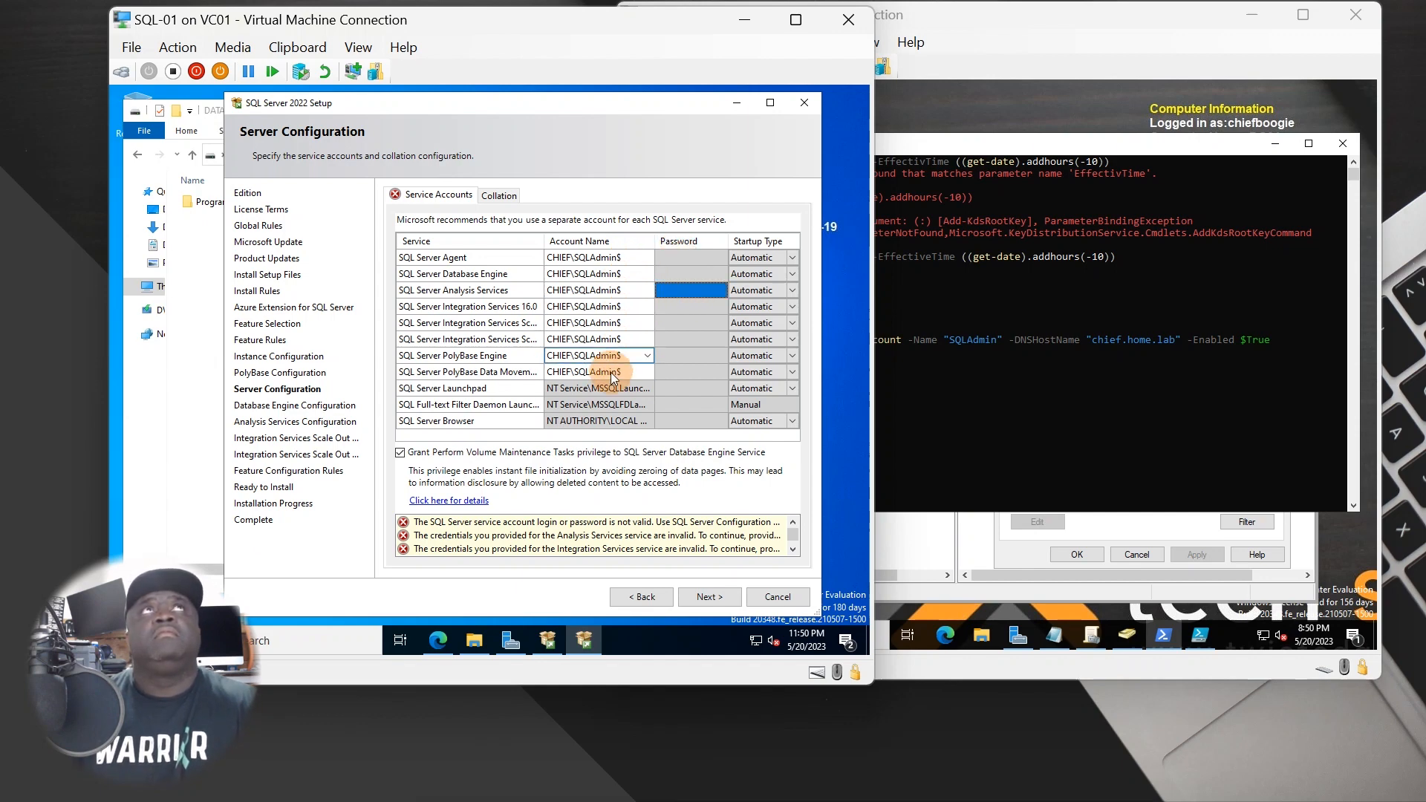
- Review the setup error messages and bring up the SQL Server Agent account choices
left_click(626, 326)
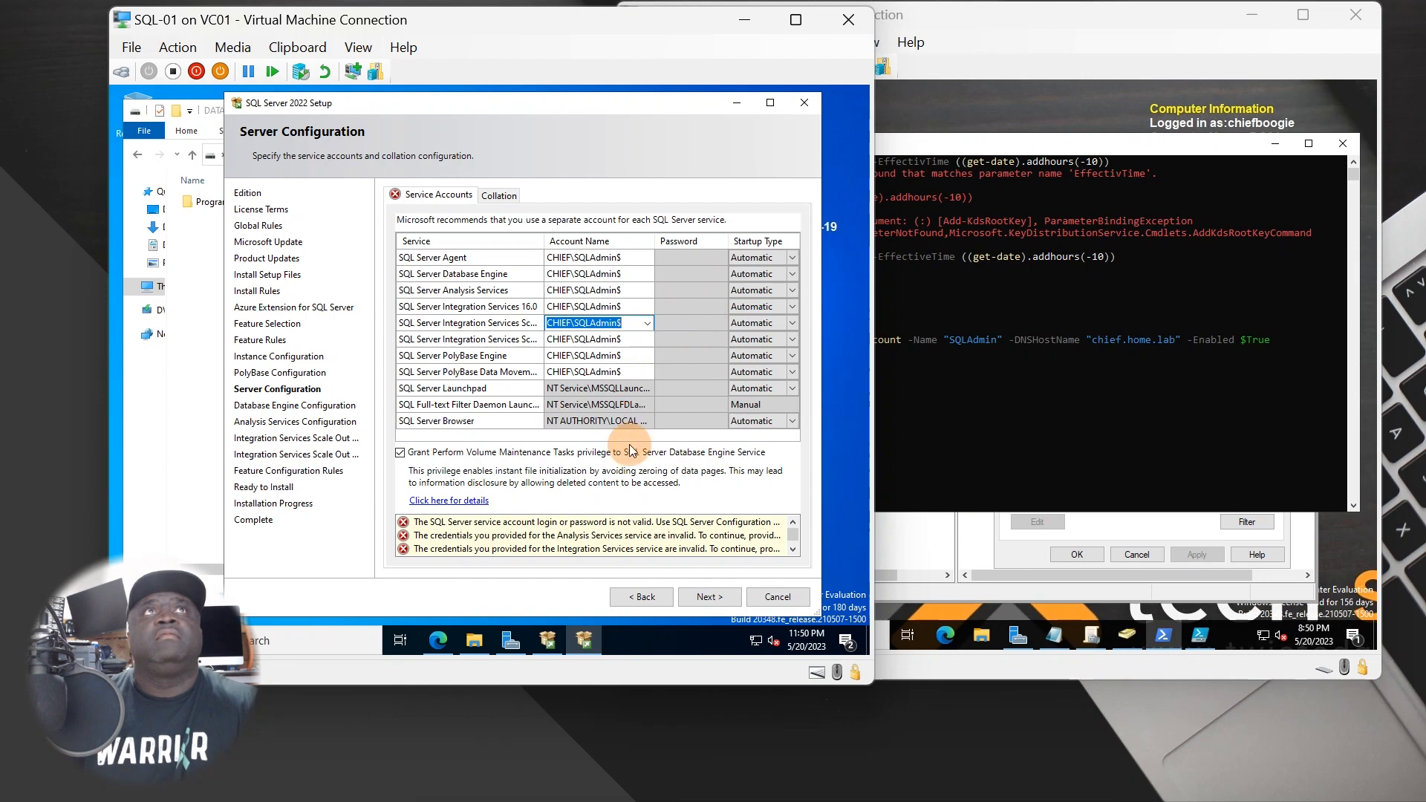
left_click(609, 522)
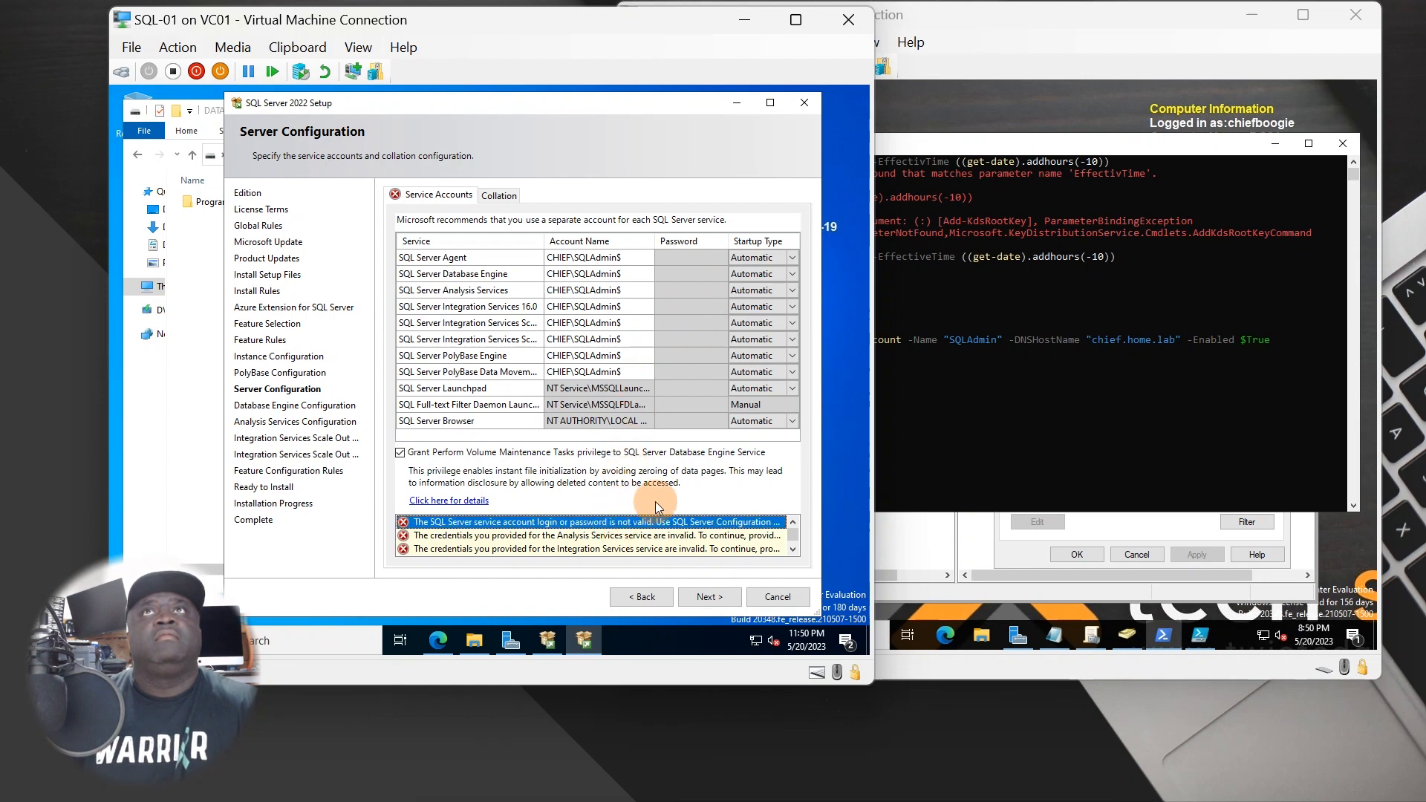
left_click(559, 536)
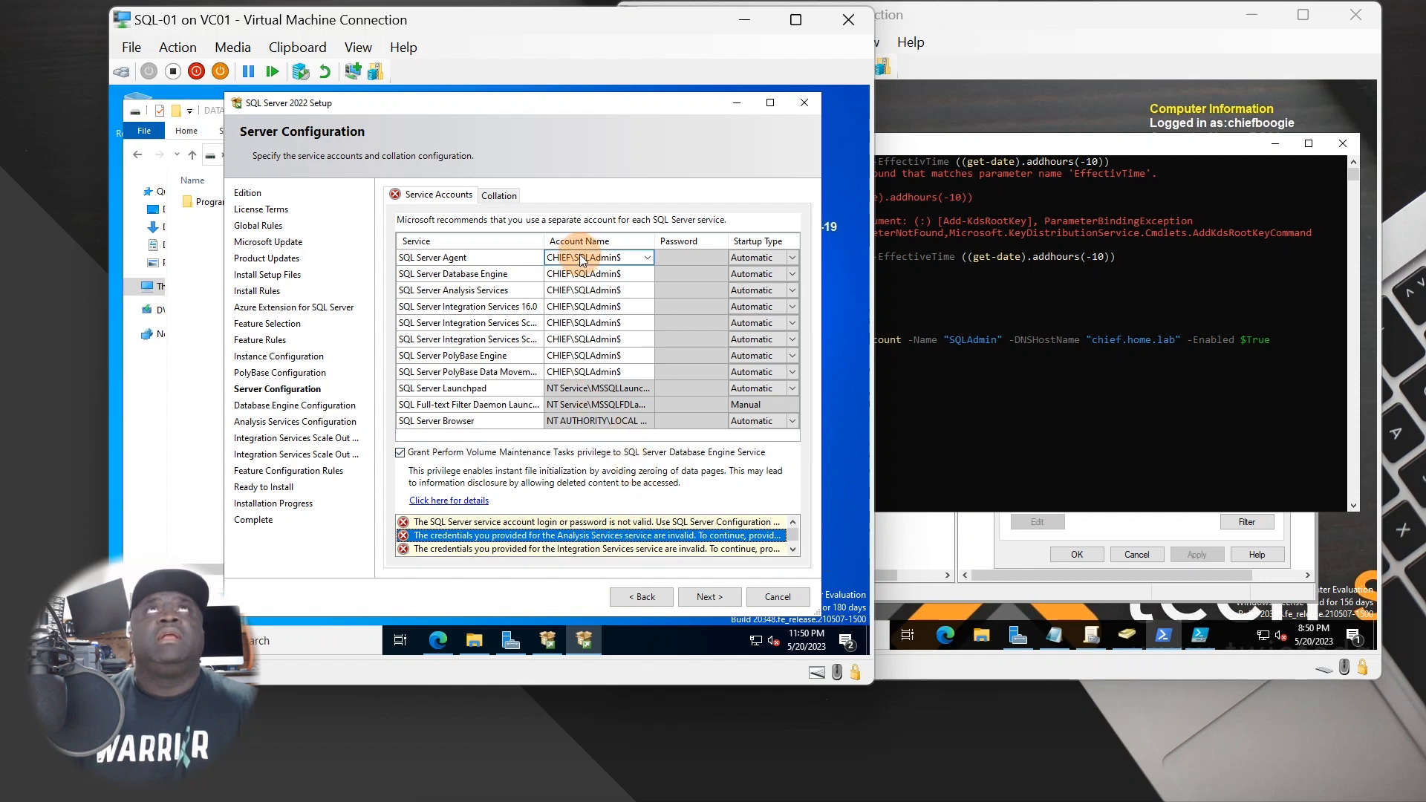
left_click(640, 259)
left_click(648, 259)
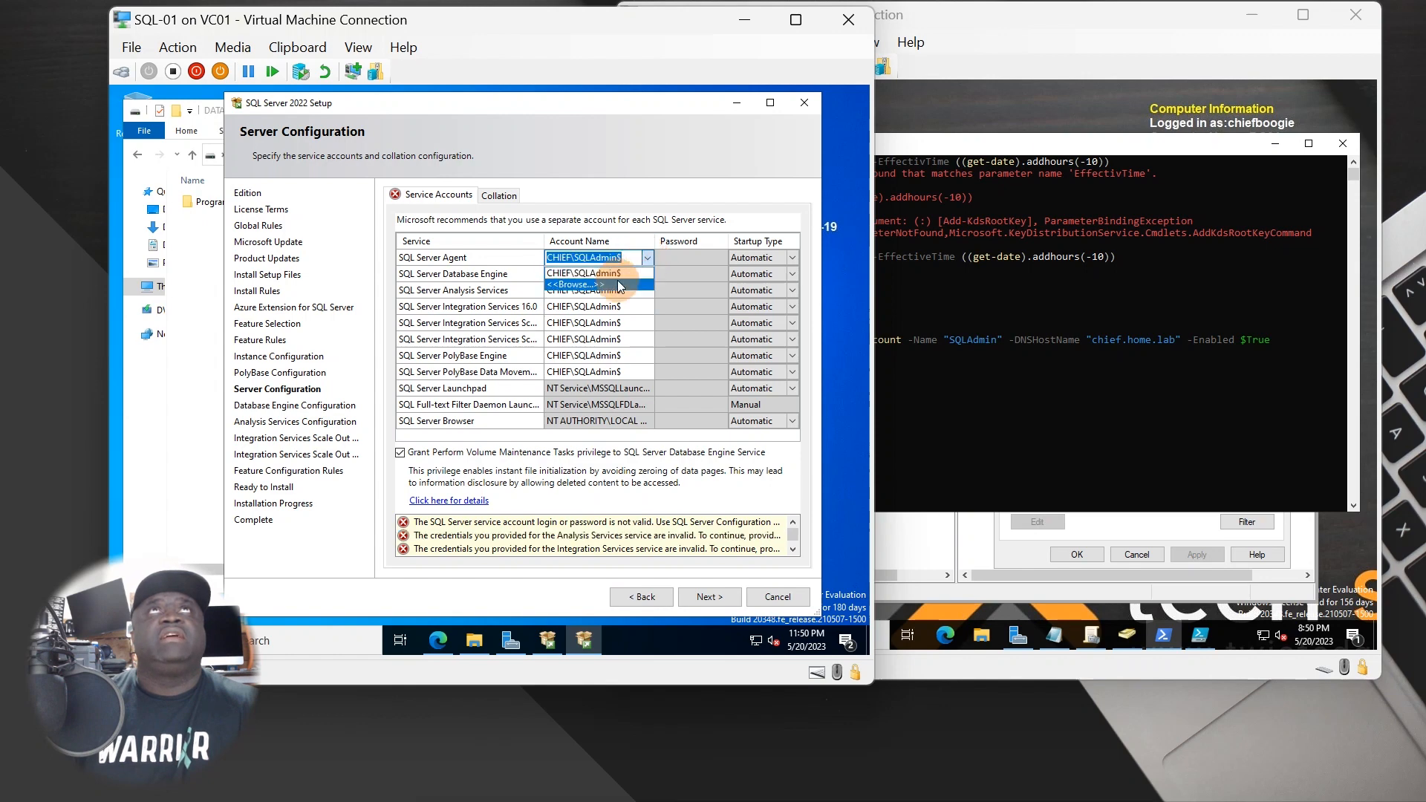
- Browse the directory and assign a domain user account to the SQL Server Agent service
left_click(564, 283)
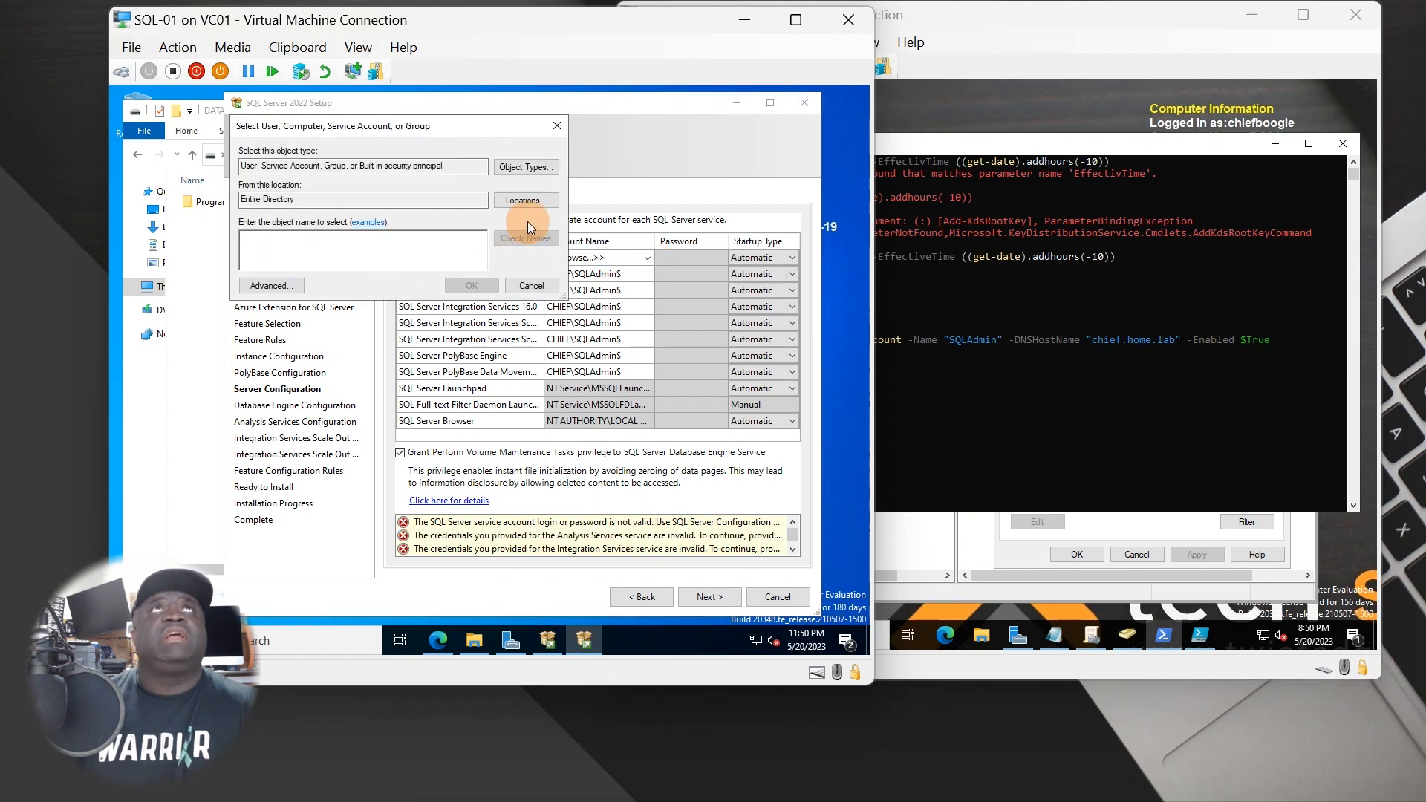
left_click(284, 284)
left_click(575, 289)
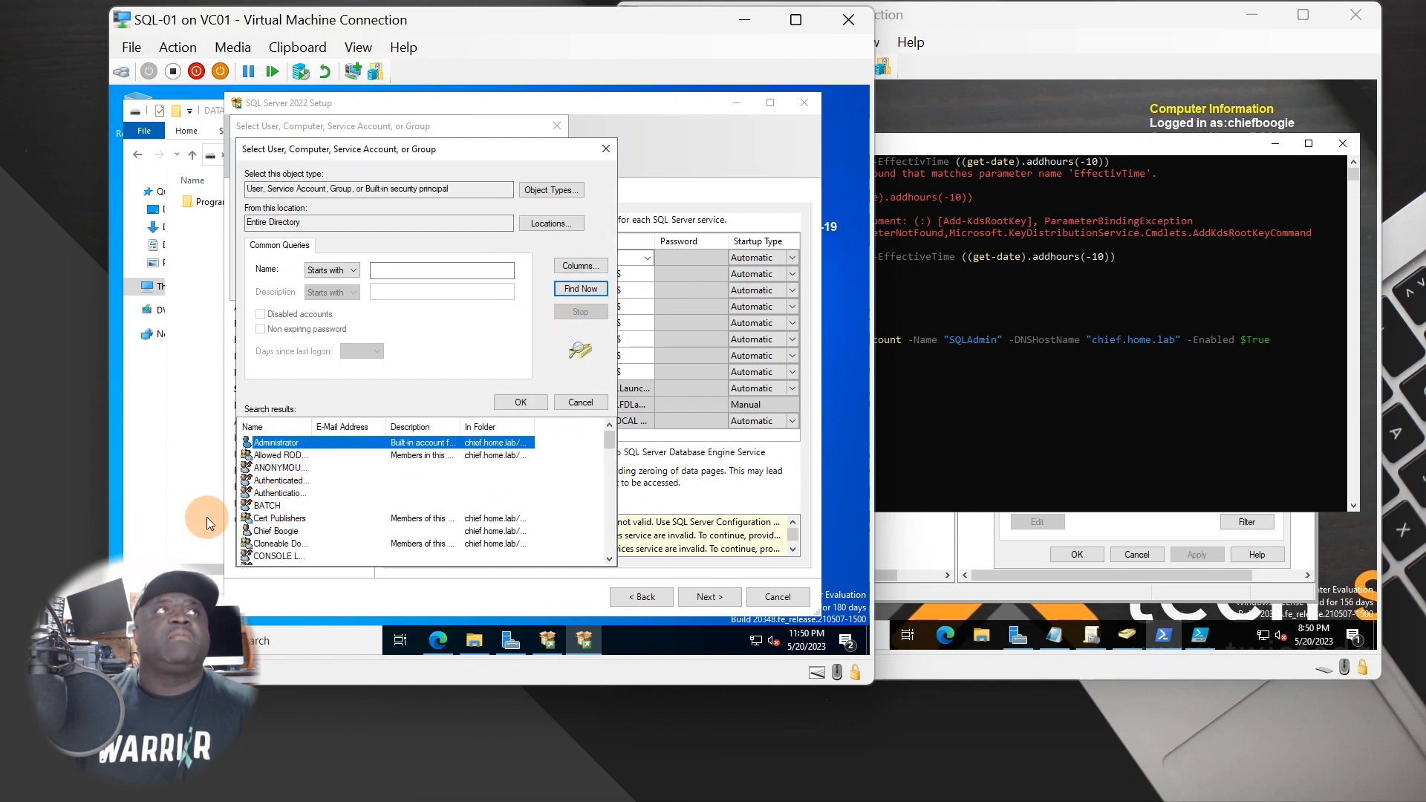
double_click(276, 530)
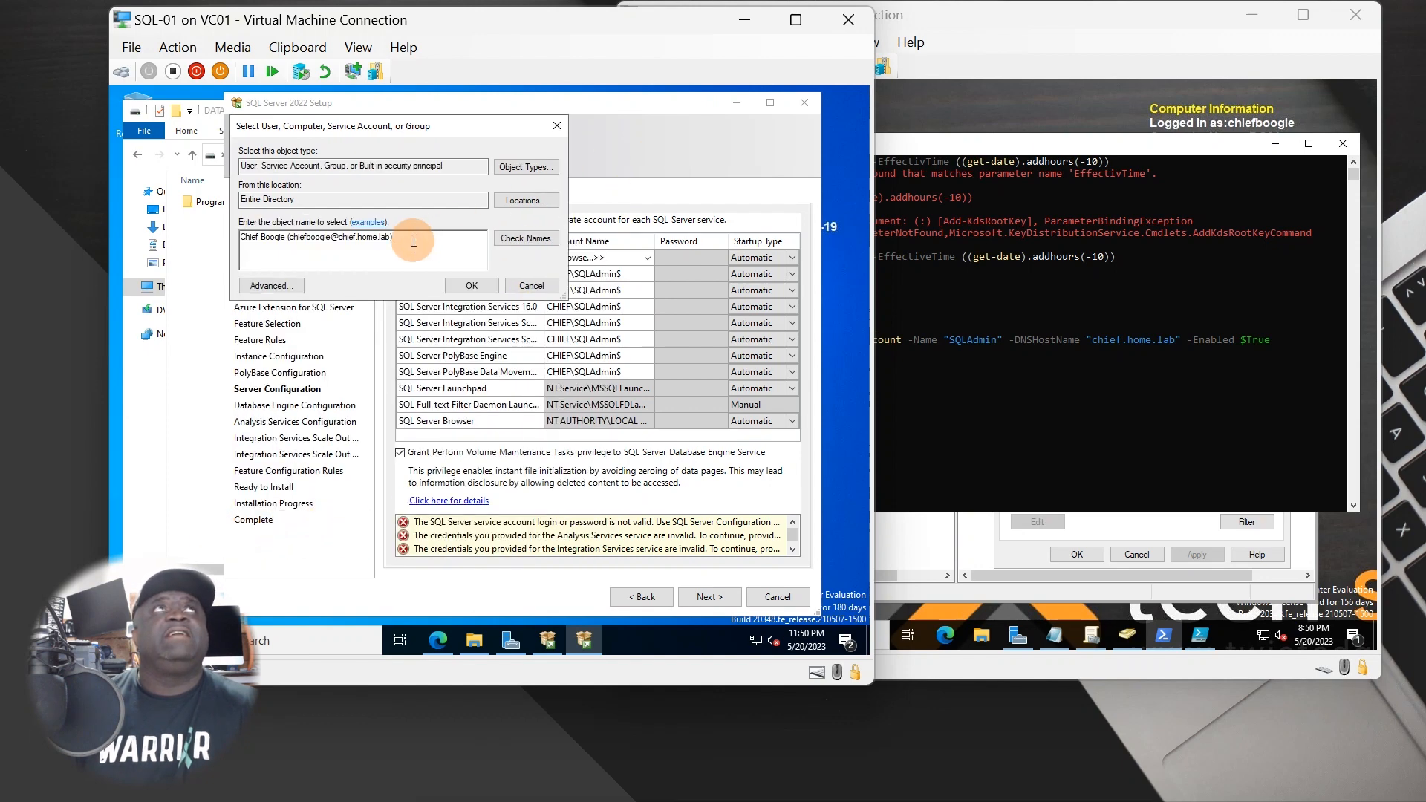
left_click_drag(414, 239, 167, 238)
left_click(475, 287)
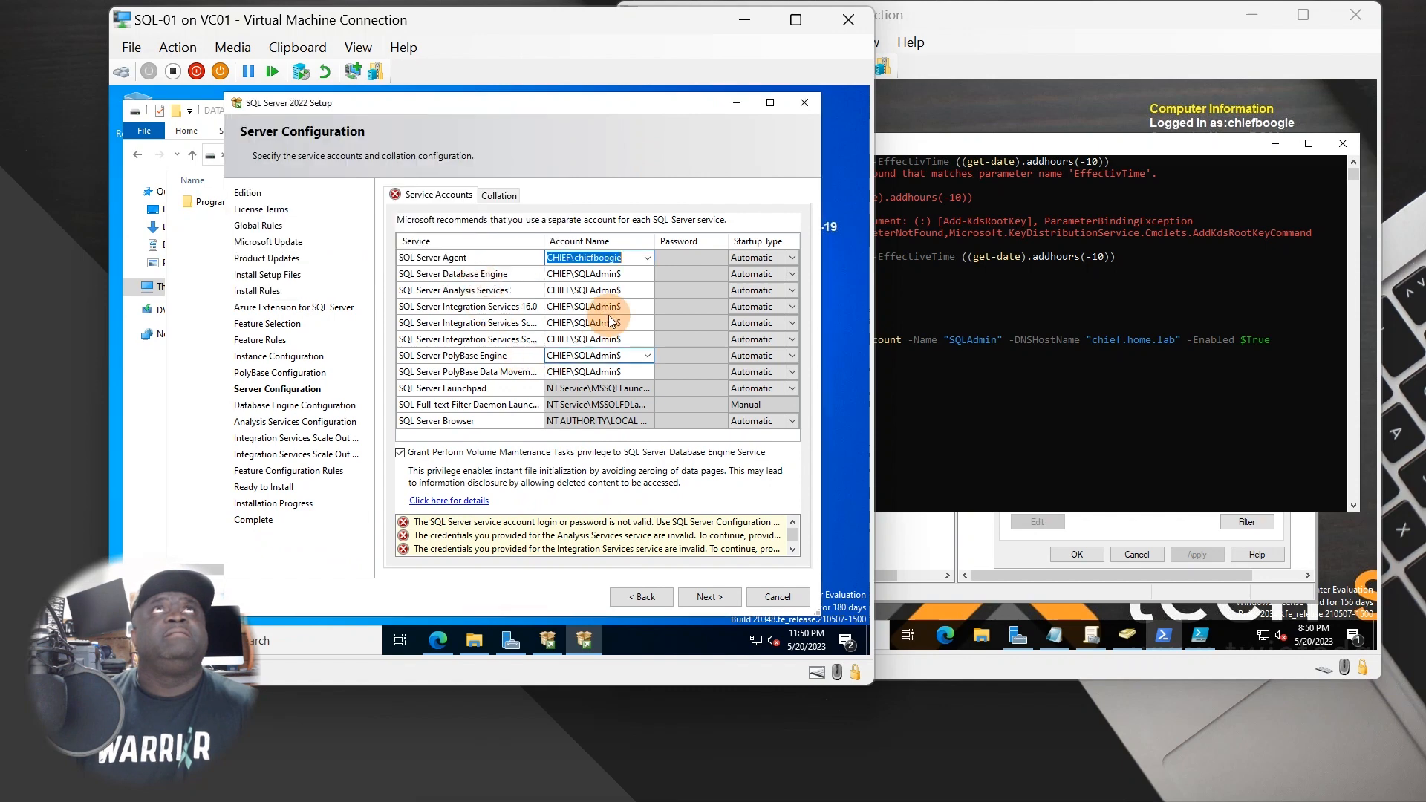
- Start entering the SQL Server Agent password and inspect the Database Engine and Analysis Services accounts
key("Tab")
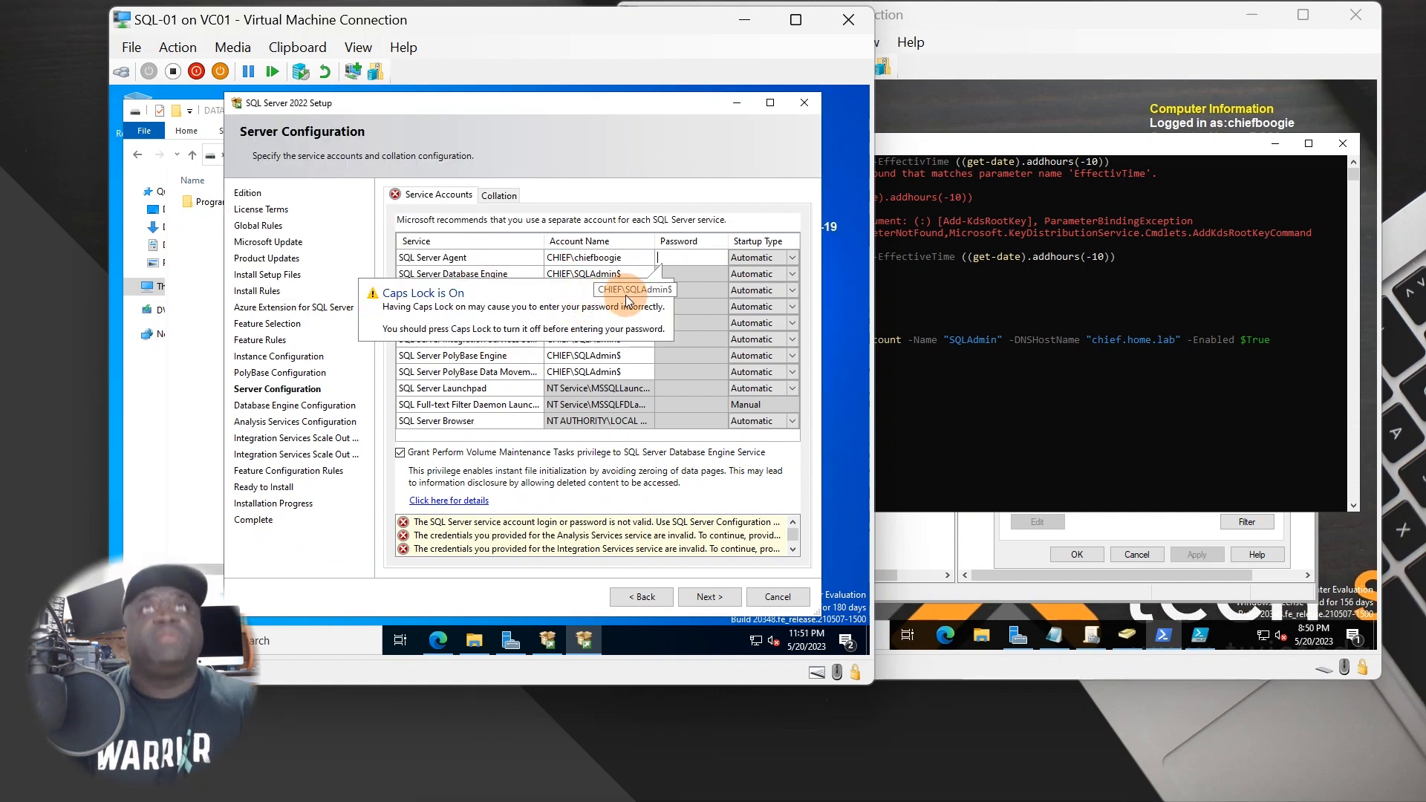
type("P")
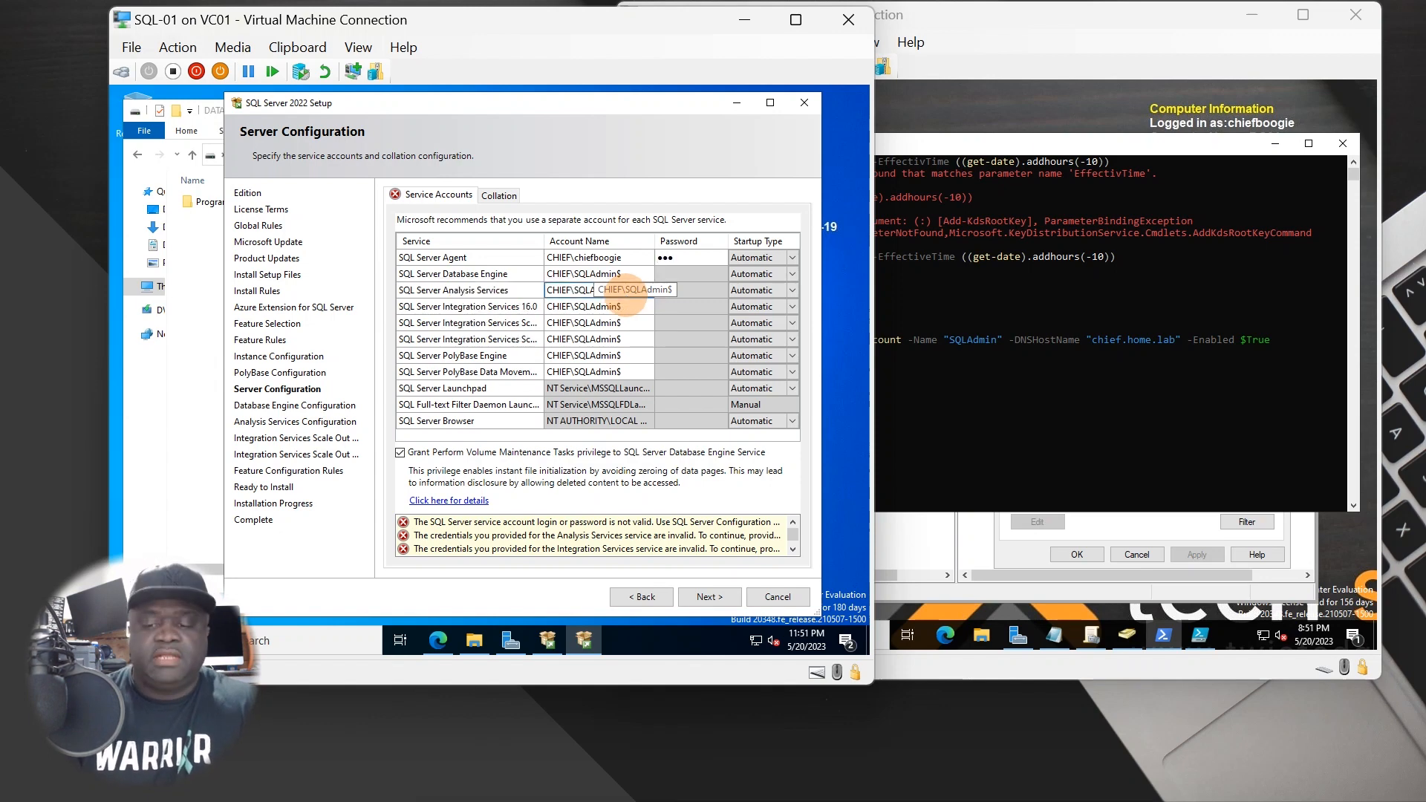
left_click(625, 298)
type("•••")
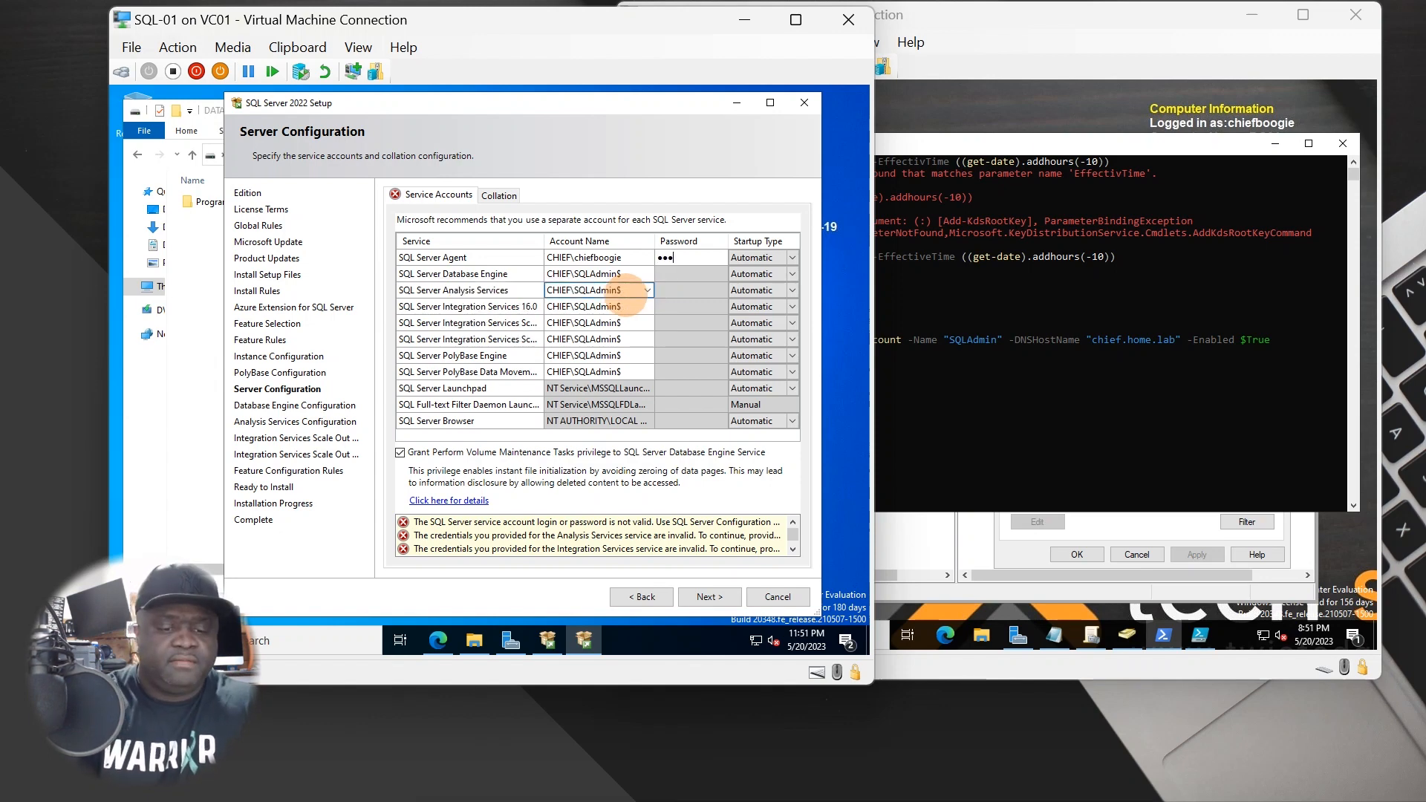
type("•••")
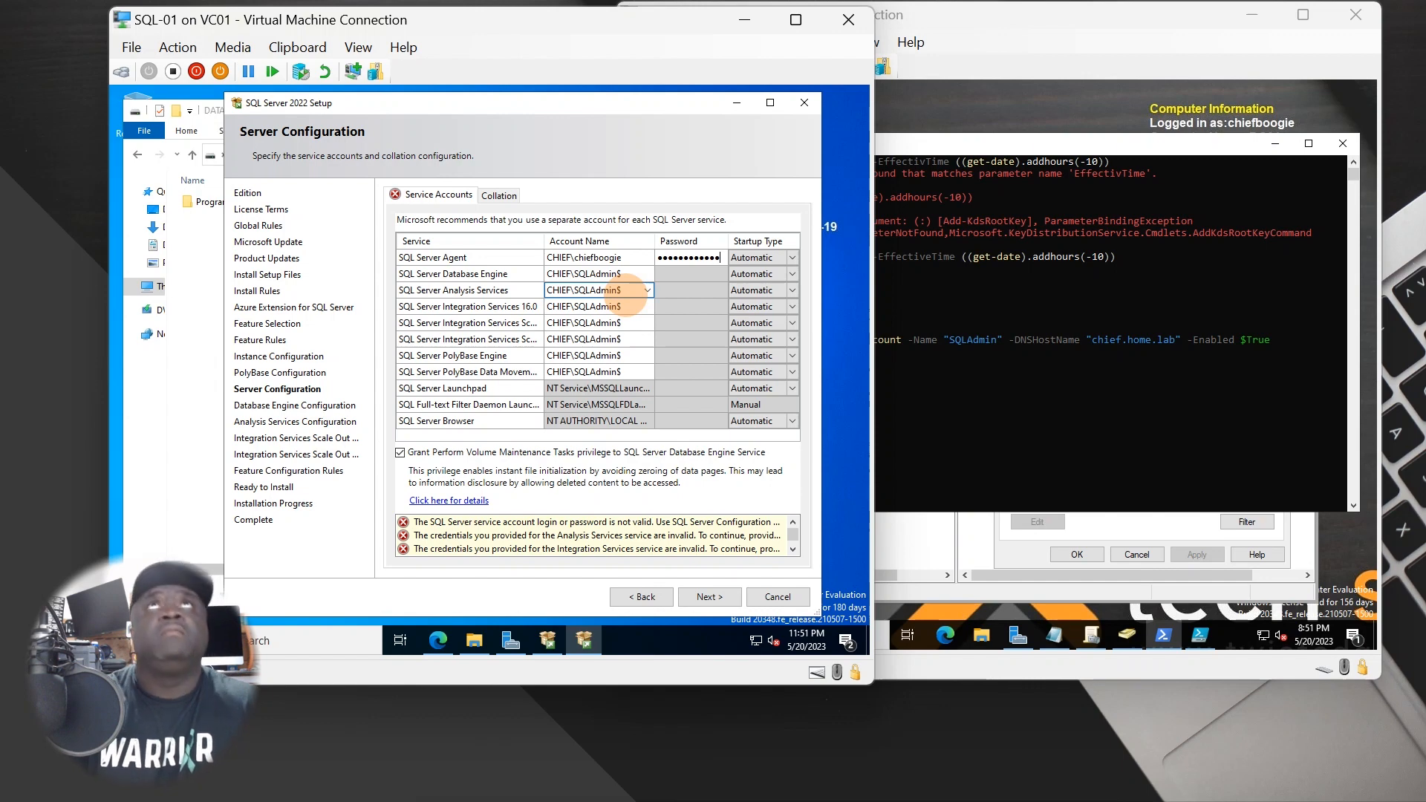
left_click(625, 273)
left_click(628, 260)
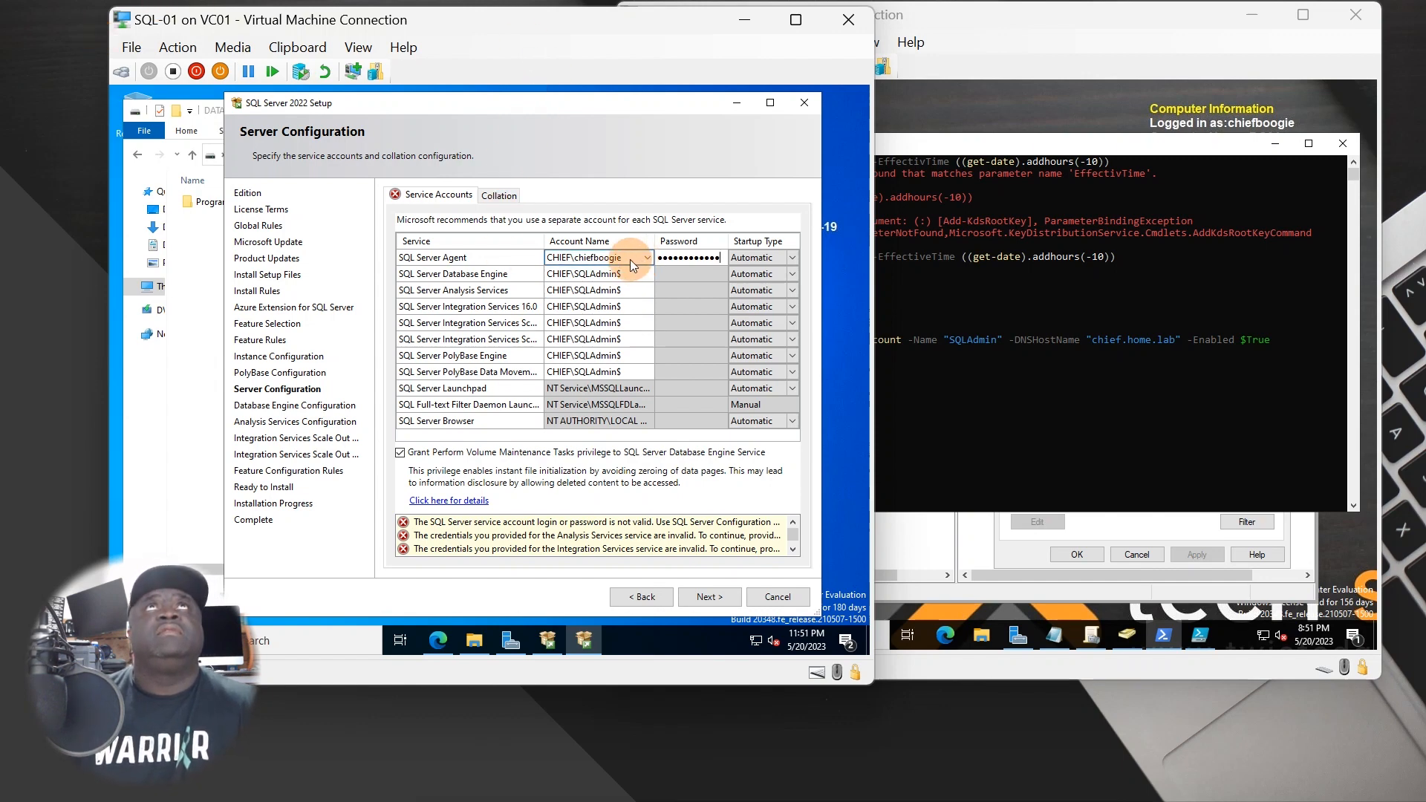
left_click(634, 275)
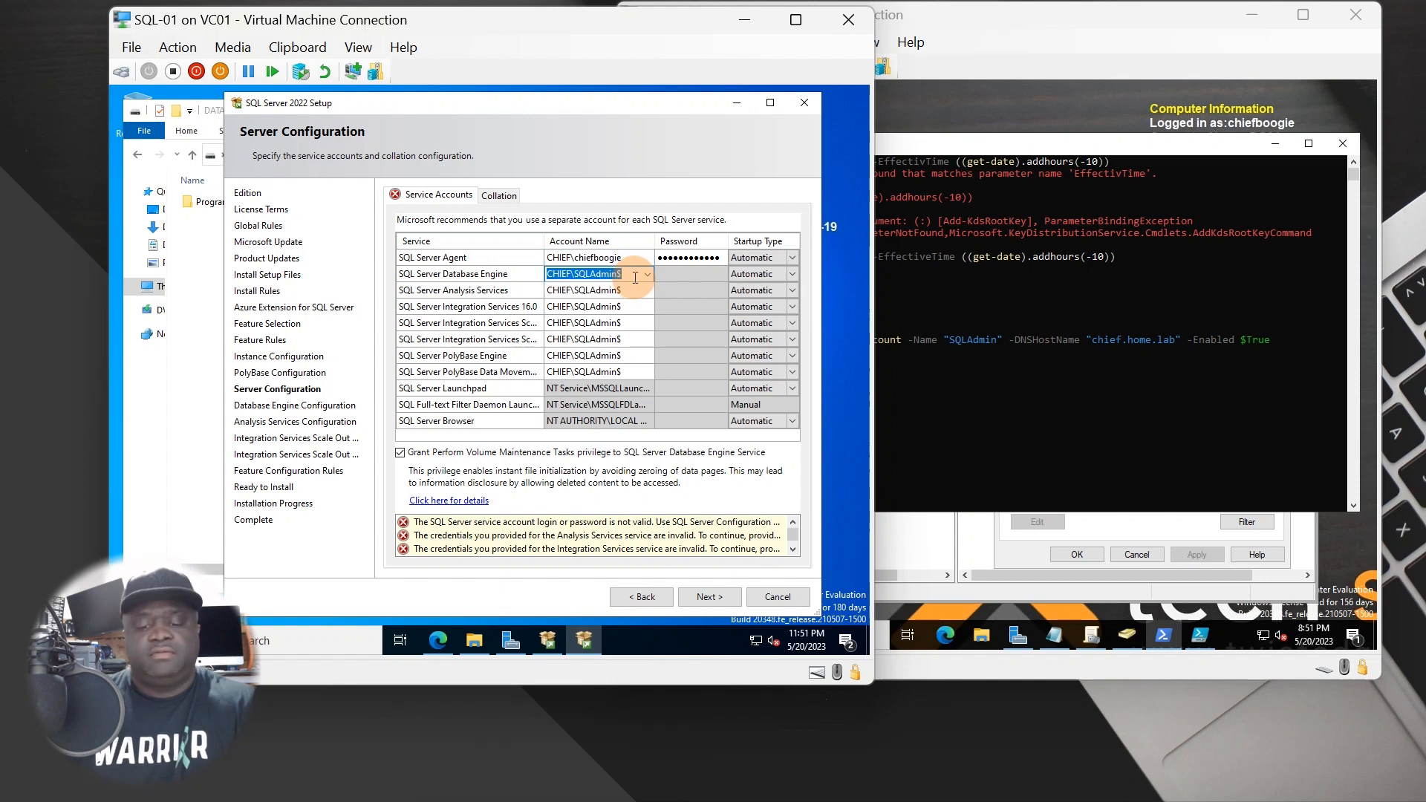
left_click(638, 290)
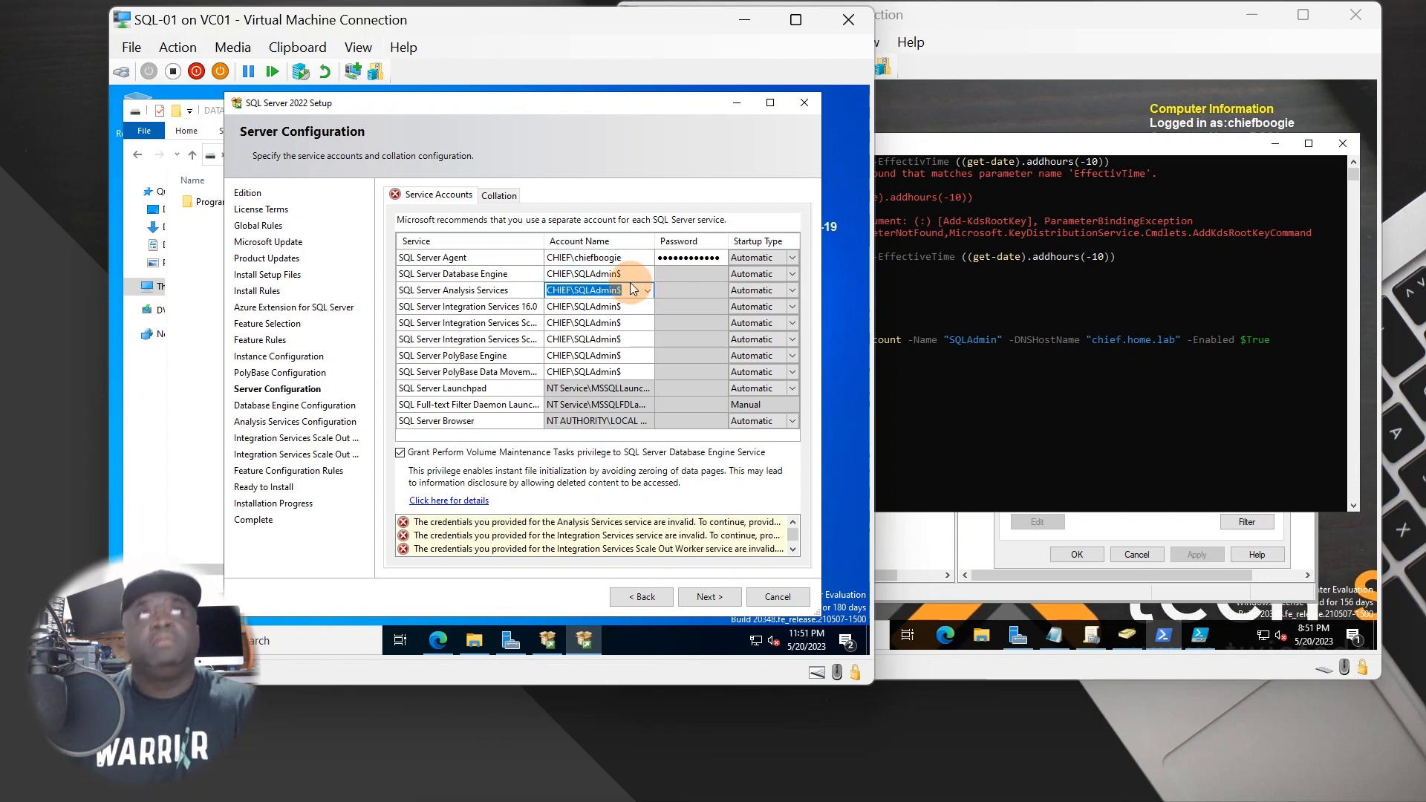
- Copy the Agent's domain account into Database Engine, Analysis Services, both Scale Out and both PolyBase services
left_click(636, 274)
left_click(634, 259)
key("ctrl+c")
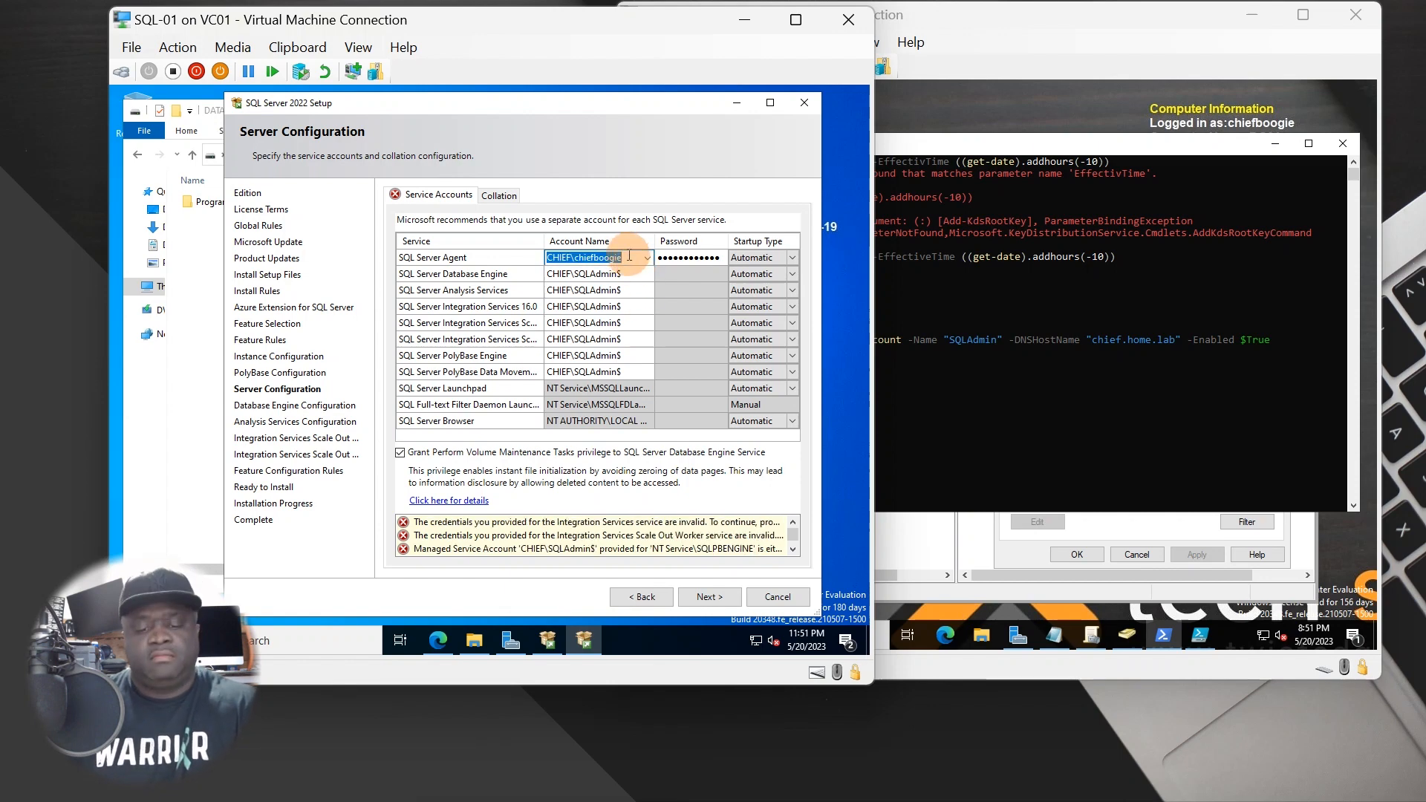
left_click(626, 273)
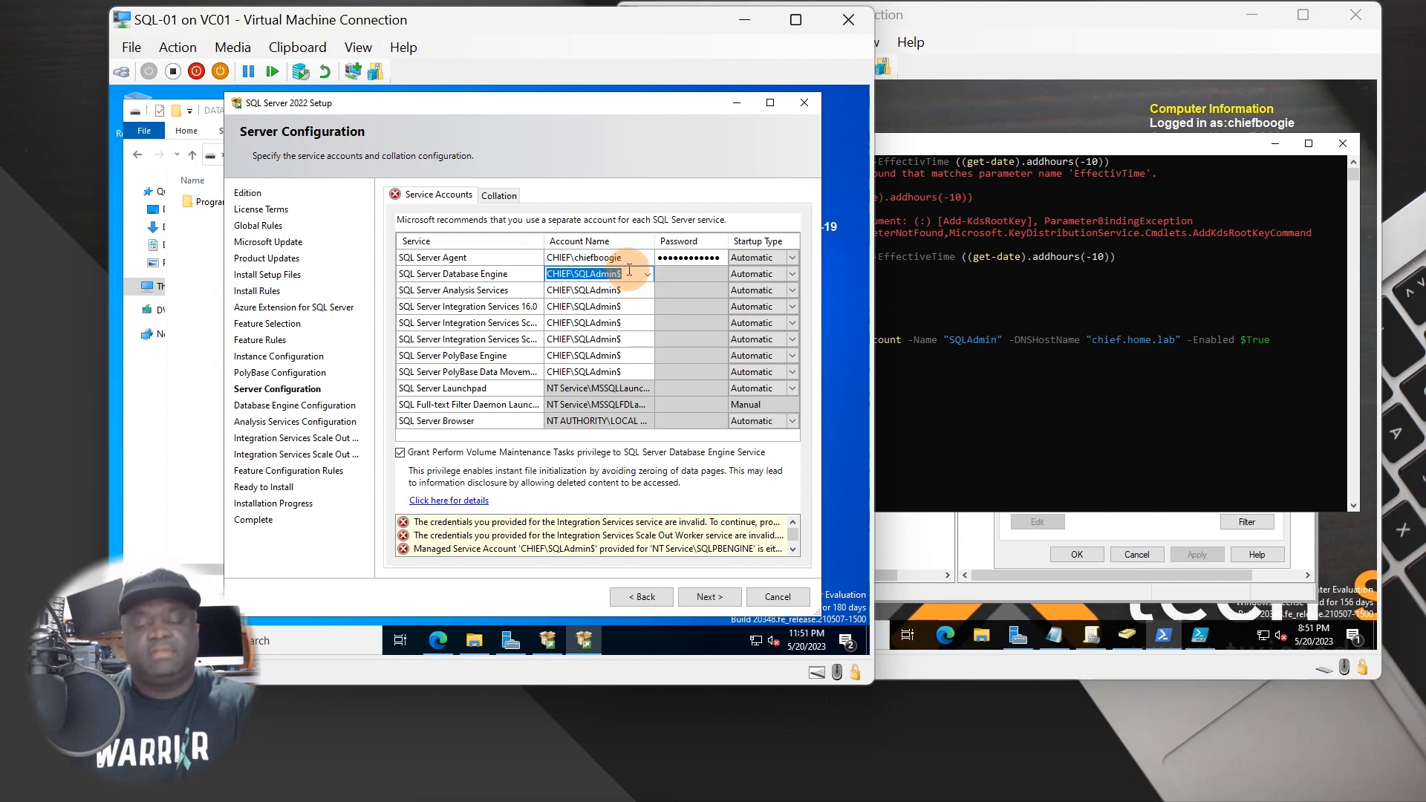
key("ctrl+v")
left_click(631, 290)
key("ctrl+v")
left_click(630, 308)
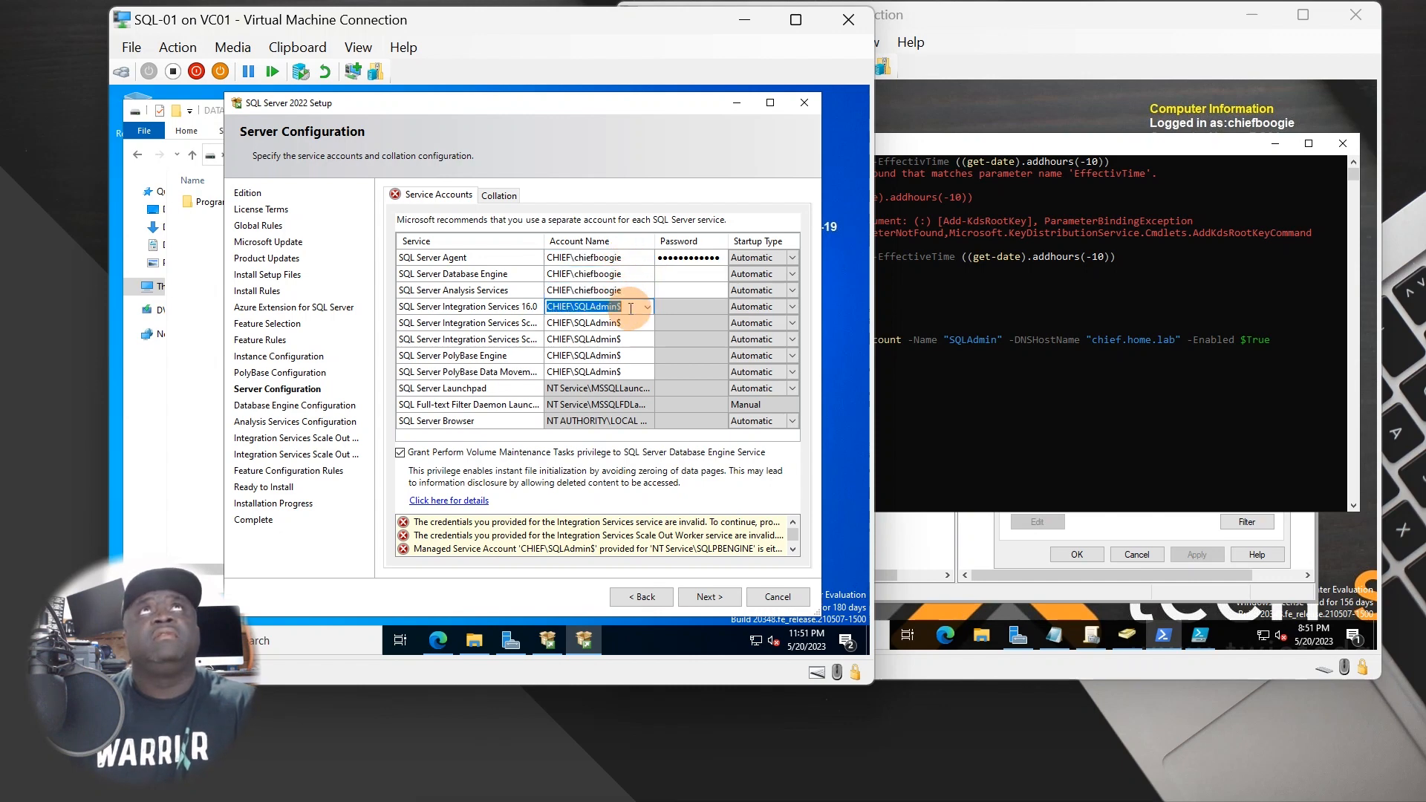
left_click(630, 323)
key("ctrl+v")
left_click(628, 337)
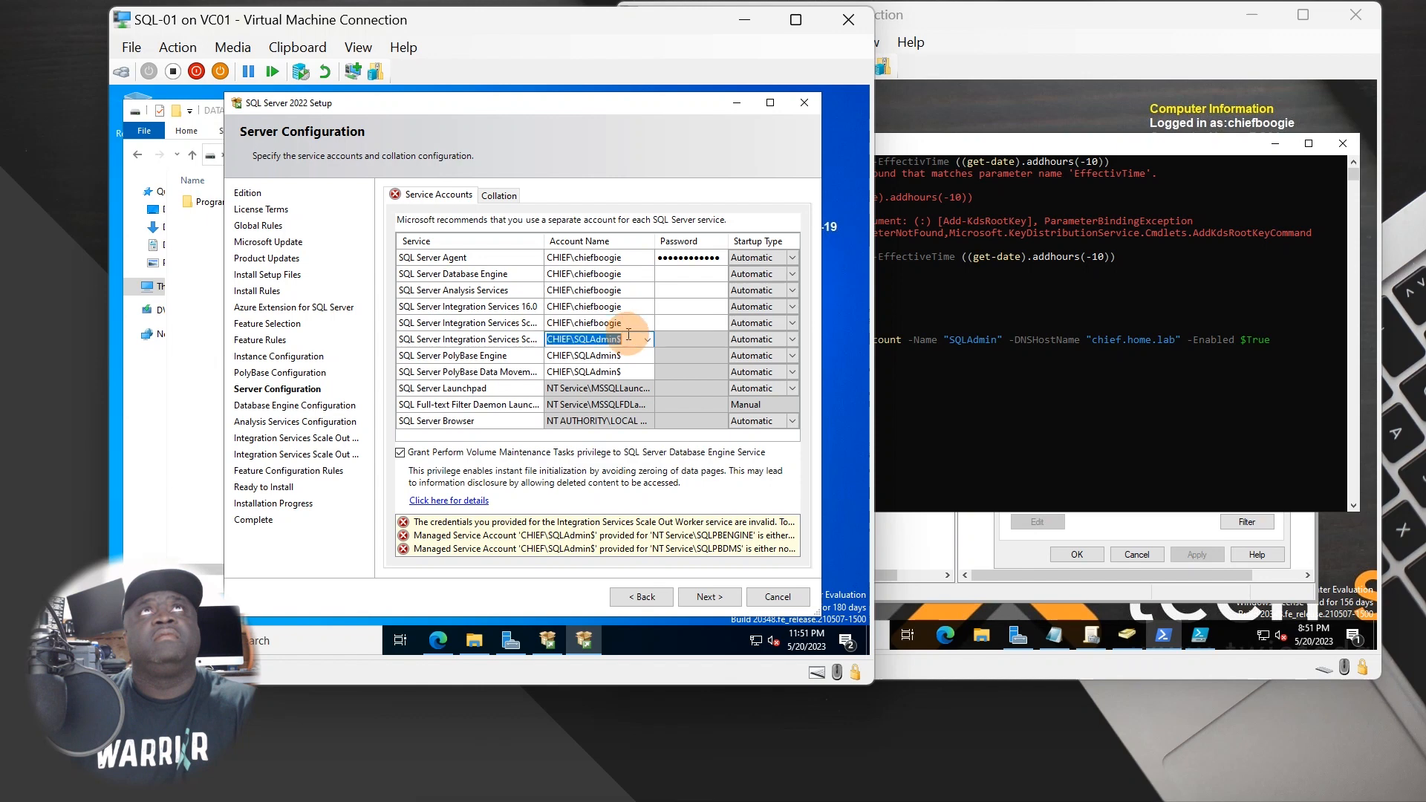
key("ctrl+v")
left_click(631, 354)
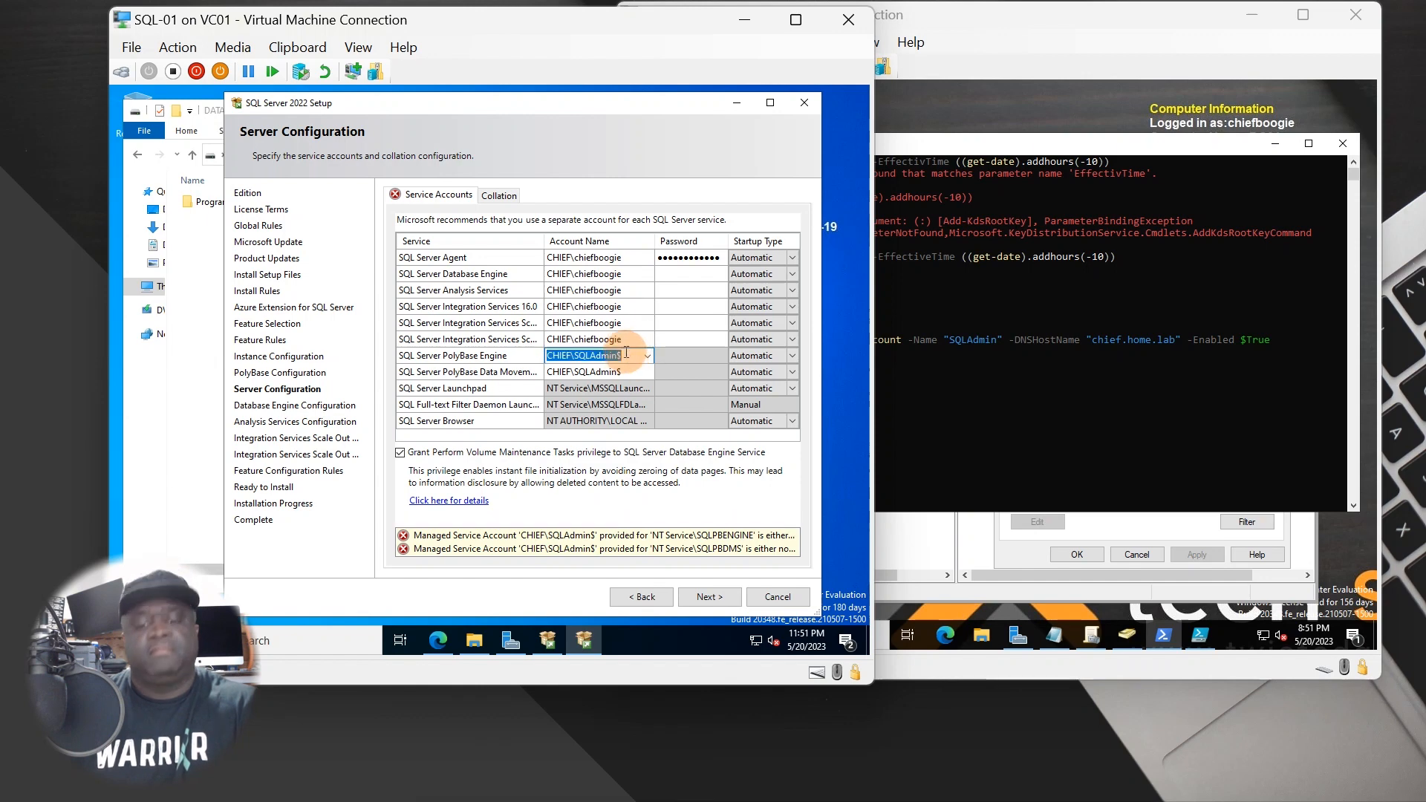
key("ctrl+v")
left_click(630, 371)
key("ctrl+v")
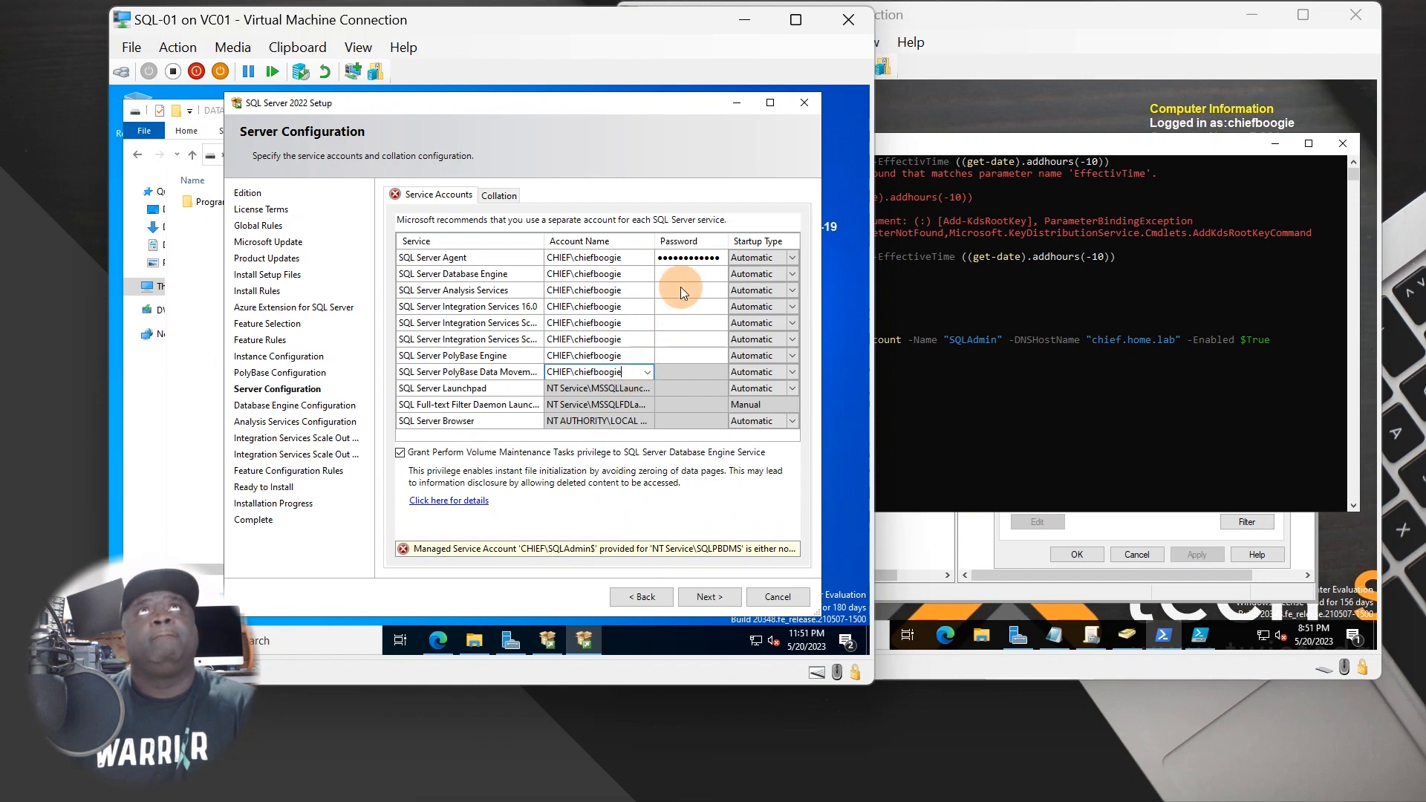
- Re-enter the passwords for the SQL Server Agent and Database Engine accounts
left_click(682, 274)
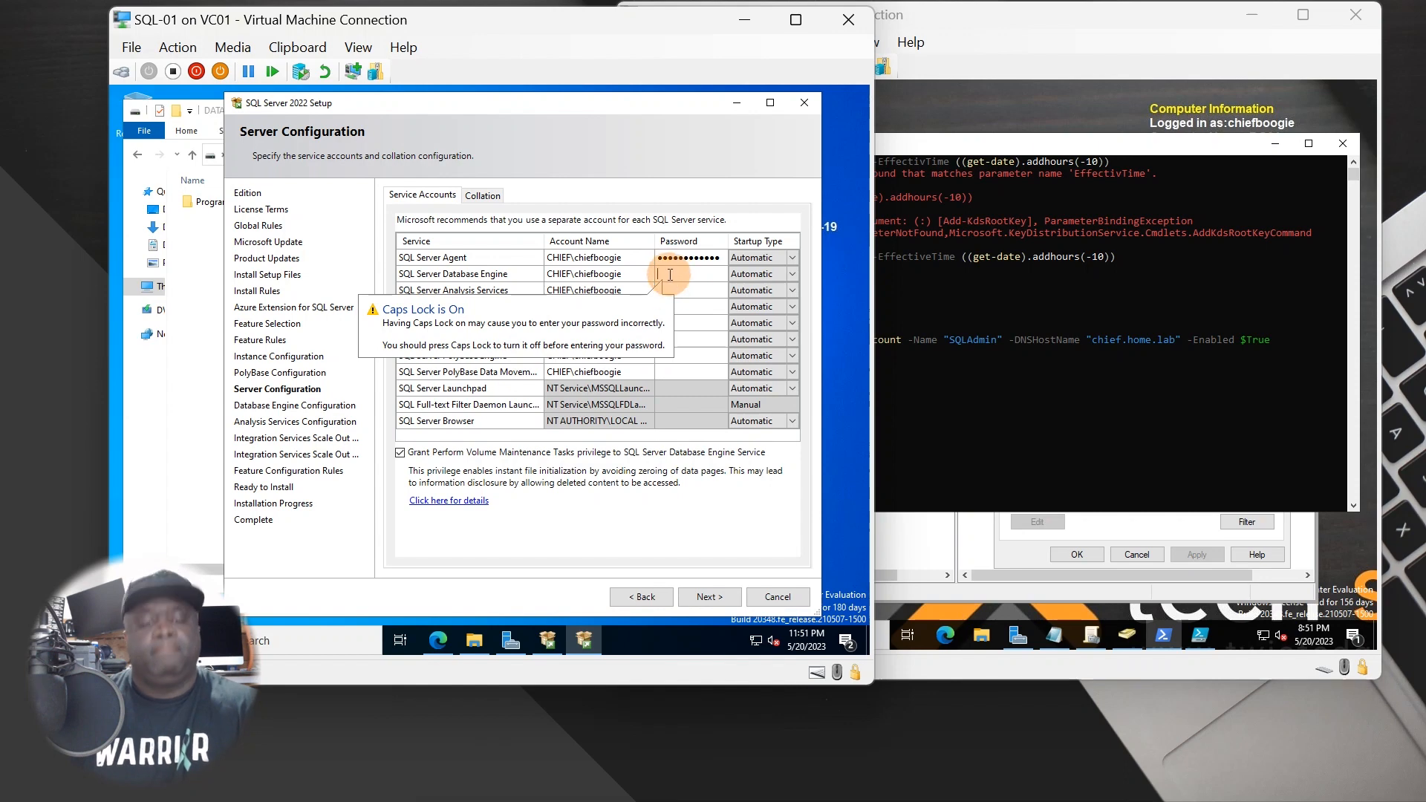
key("Caps_Lock")
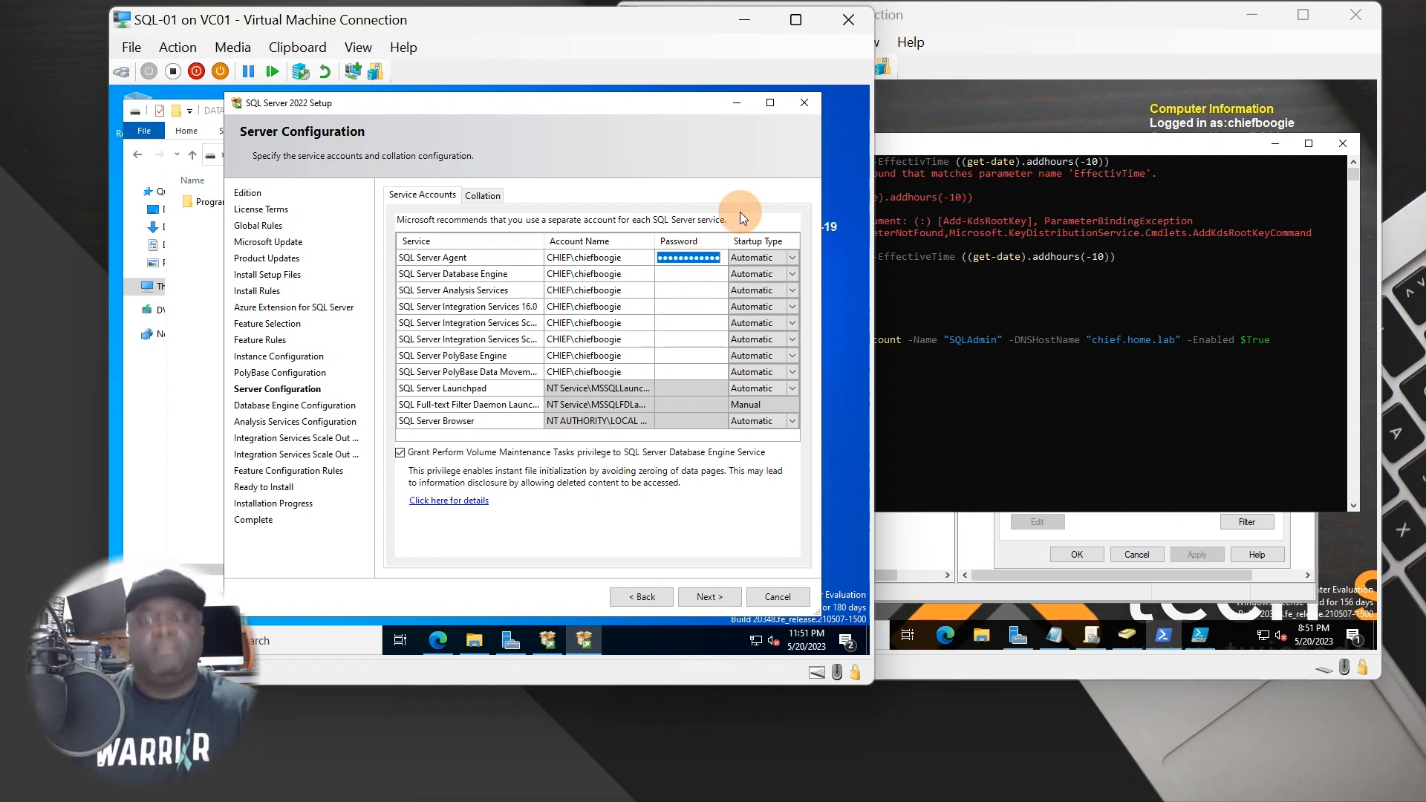
key("BackSpace")
type("••••")
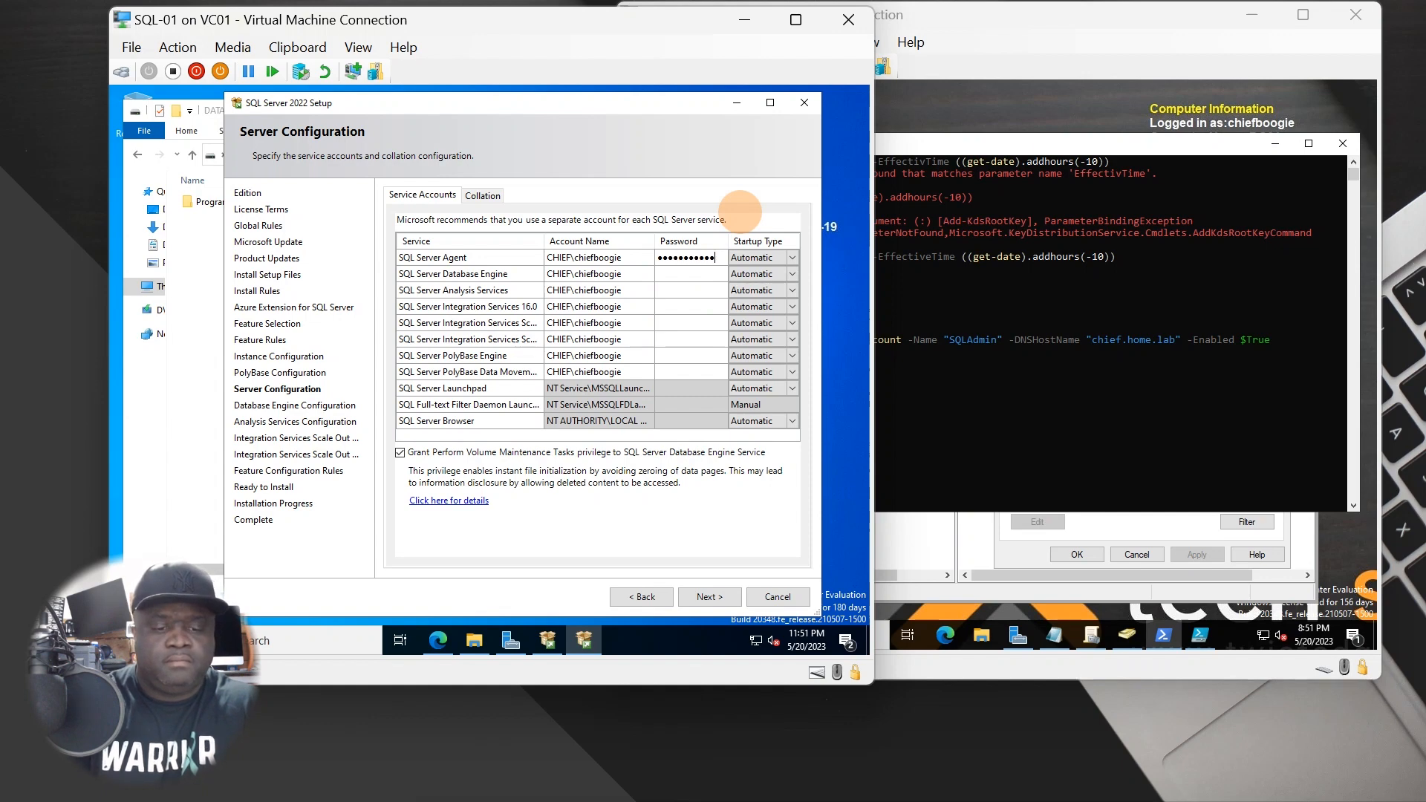
key("Tab")
key("Tab")
key("Tab")
key("Tab")
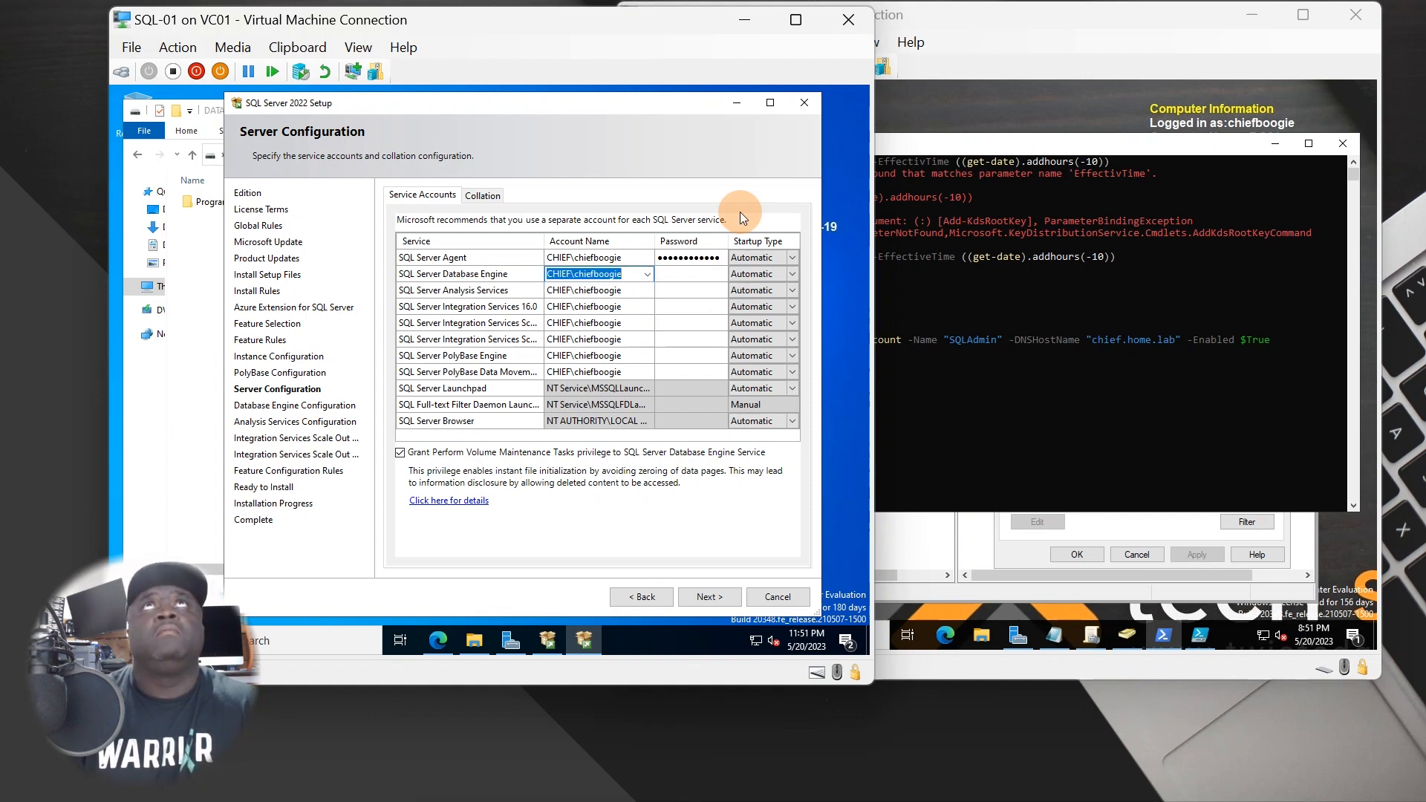
type("•••")
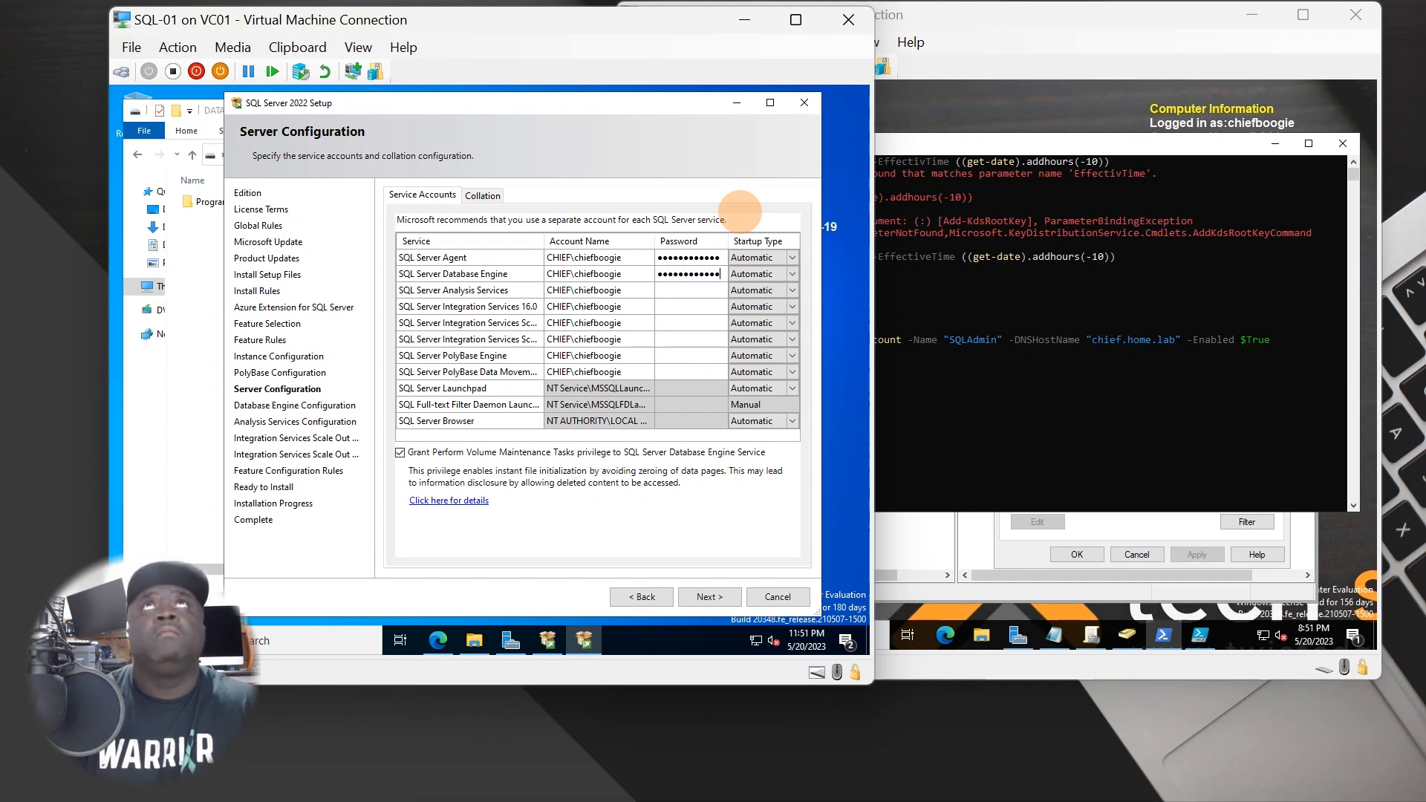
key("Caps_Lock")
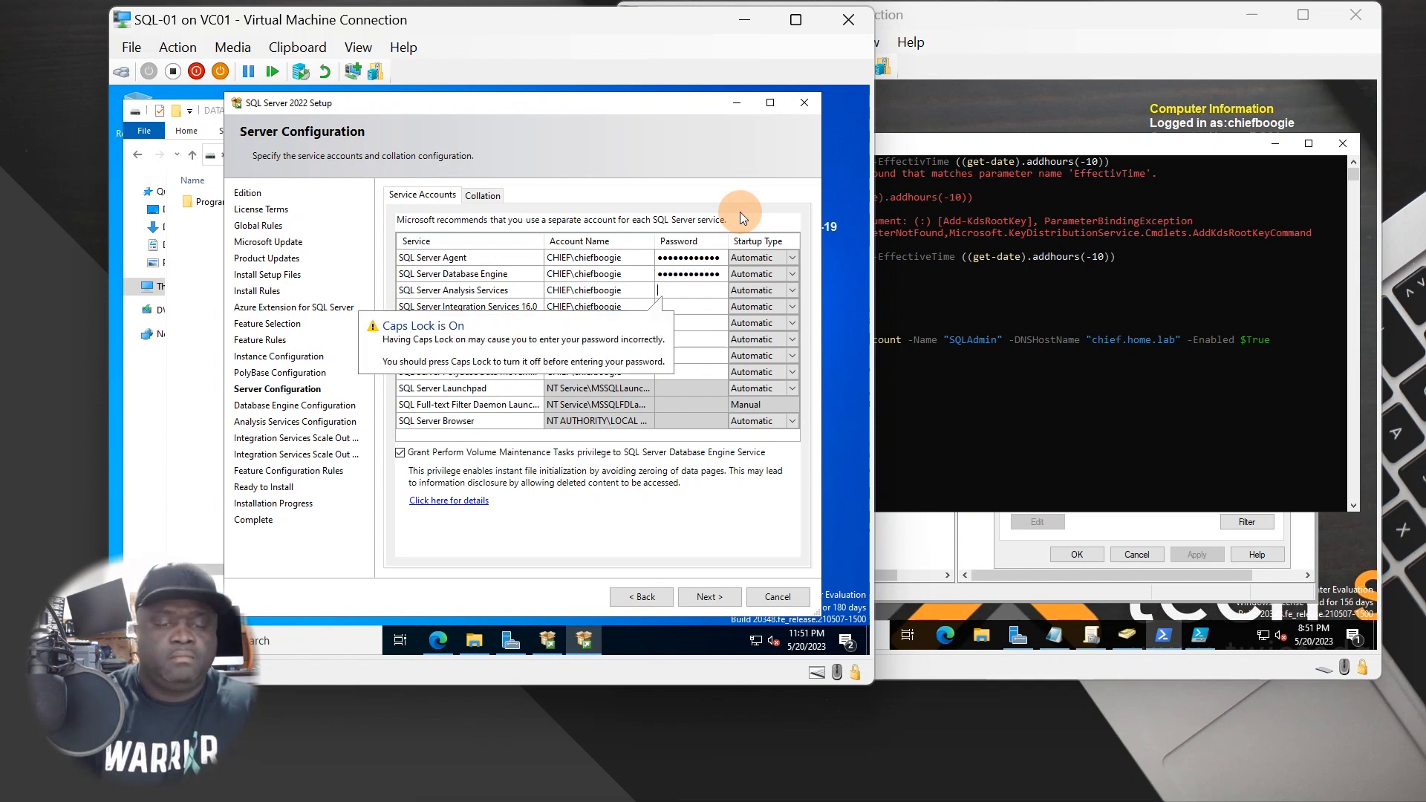
key("Caps_Lock")
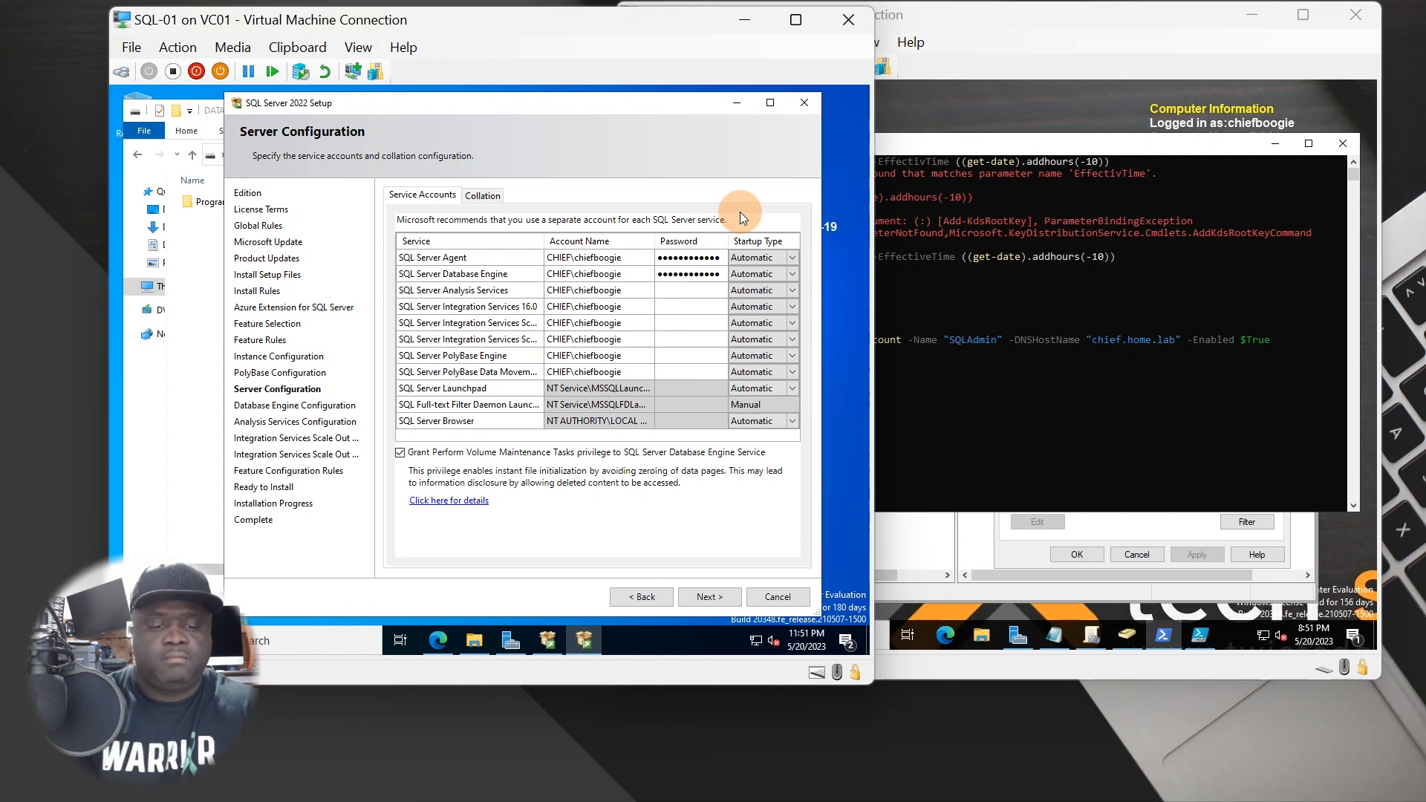
type("••••••••")
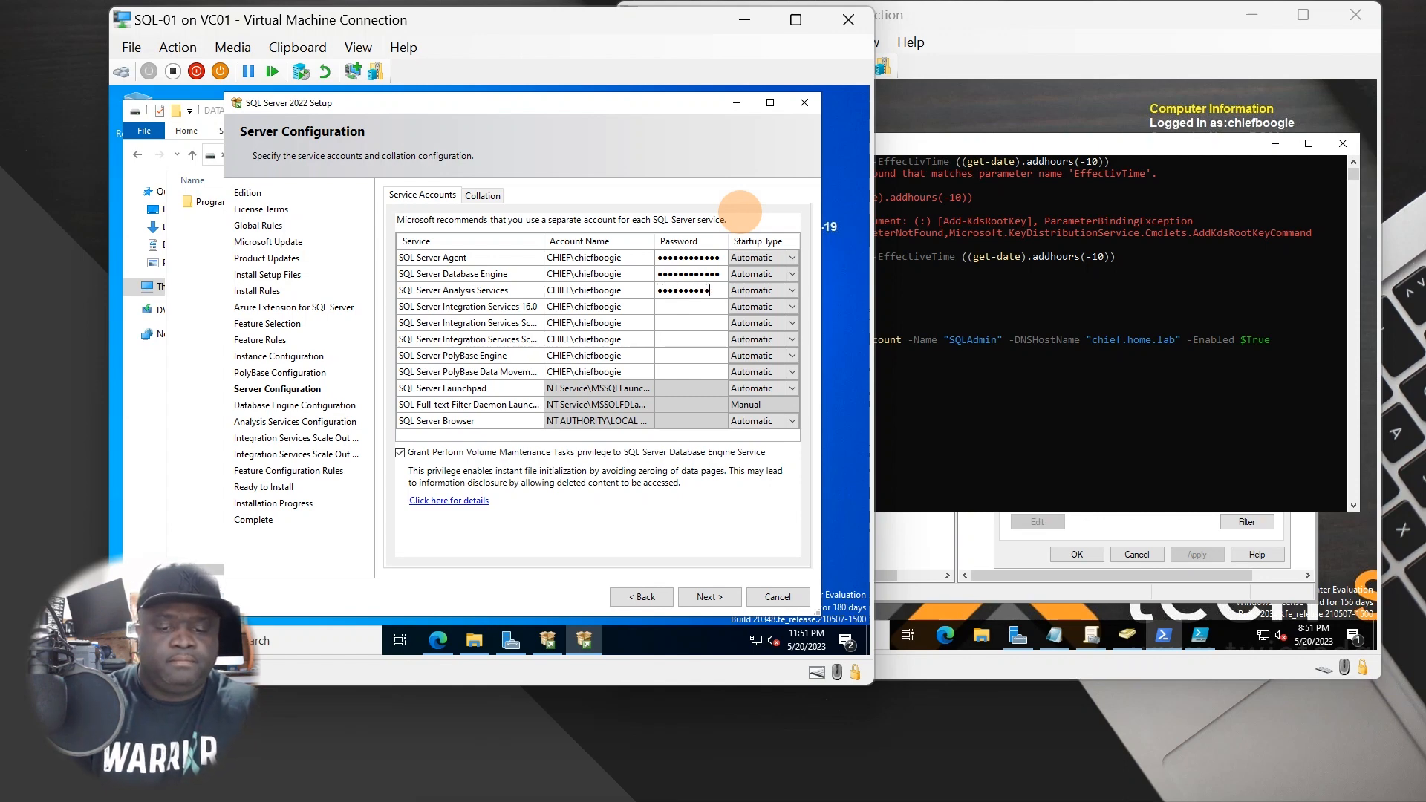
- Enter passwords for Integration Services, both Scale Out services and both PolyBase services
key("Tab")
key("Tab")
key("Tab")
key("Tab")
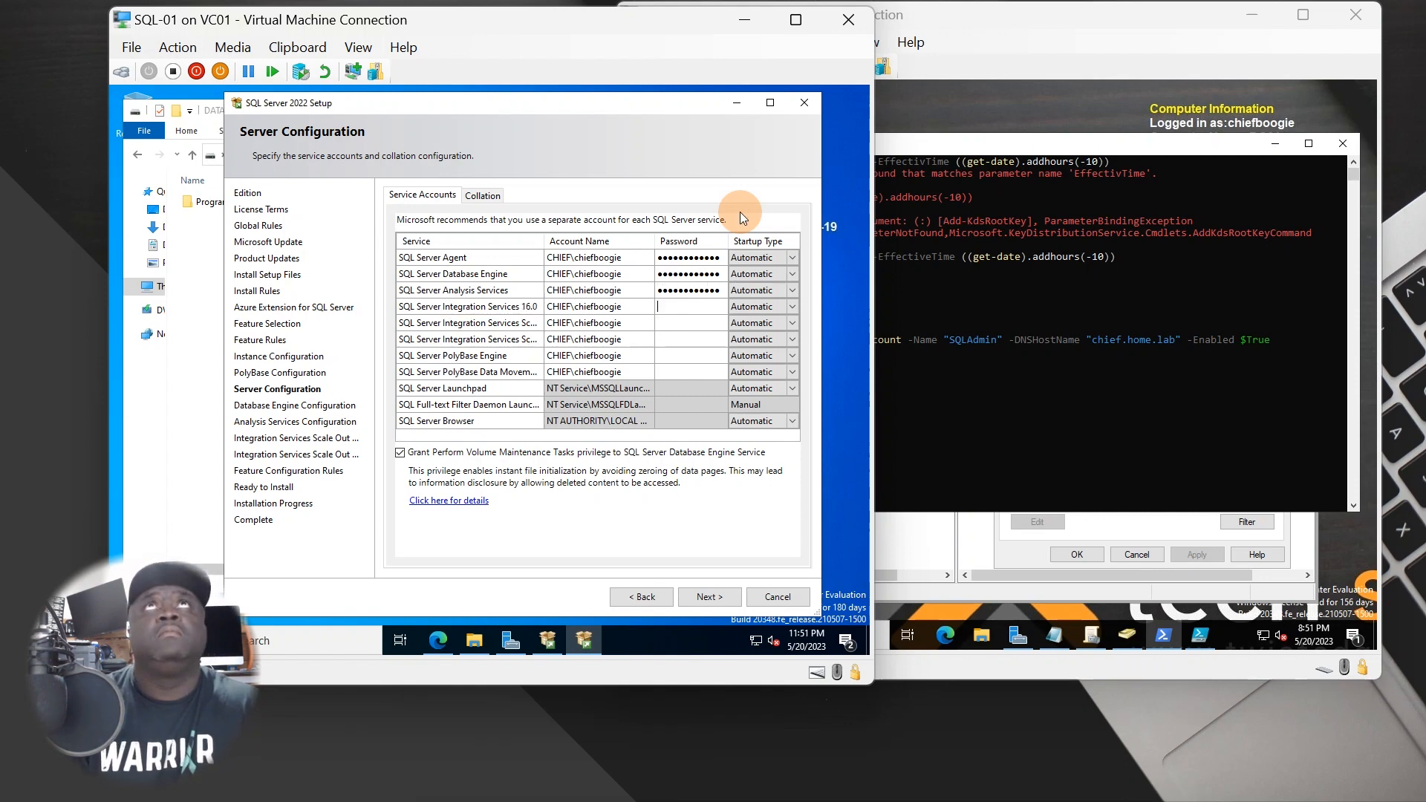
type("•••••")
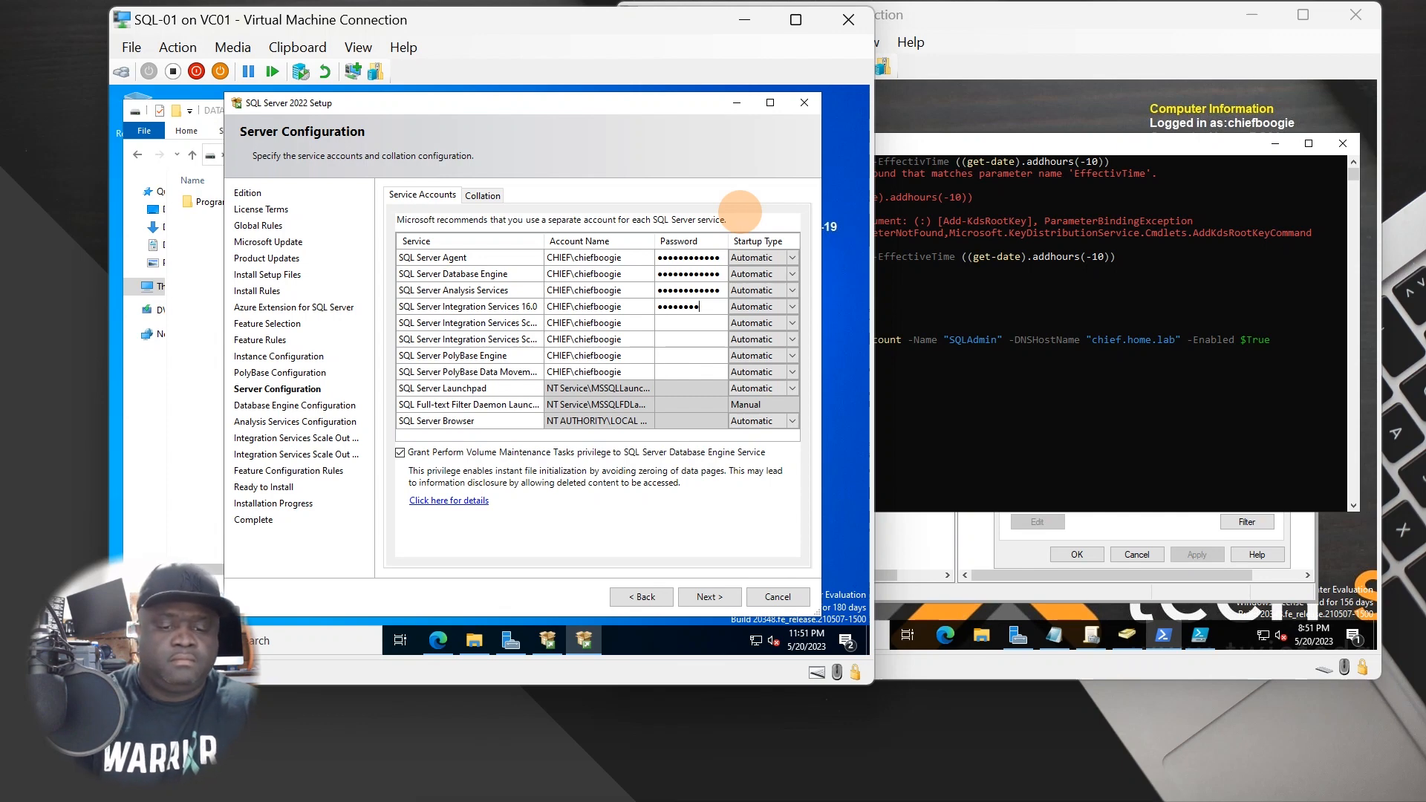
key("Tab")
key("Tab")
key("Tab")
key("Tab")
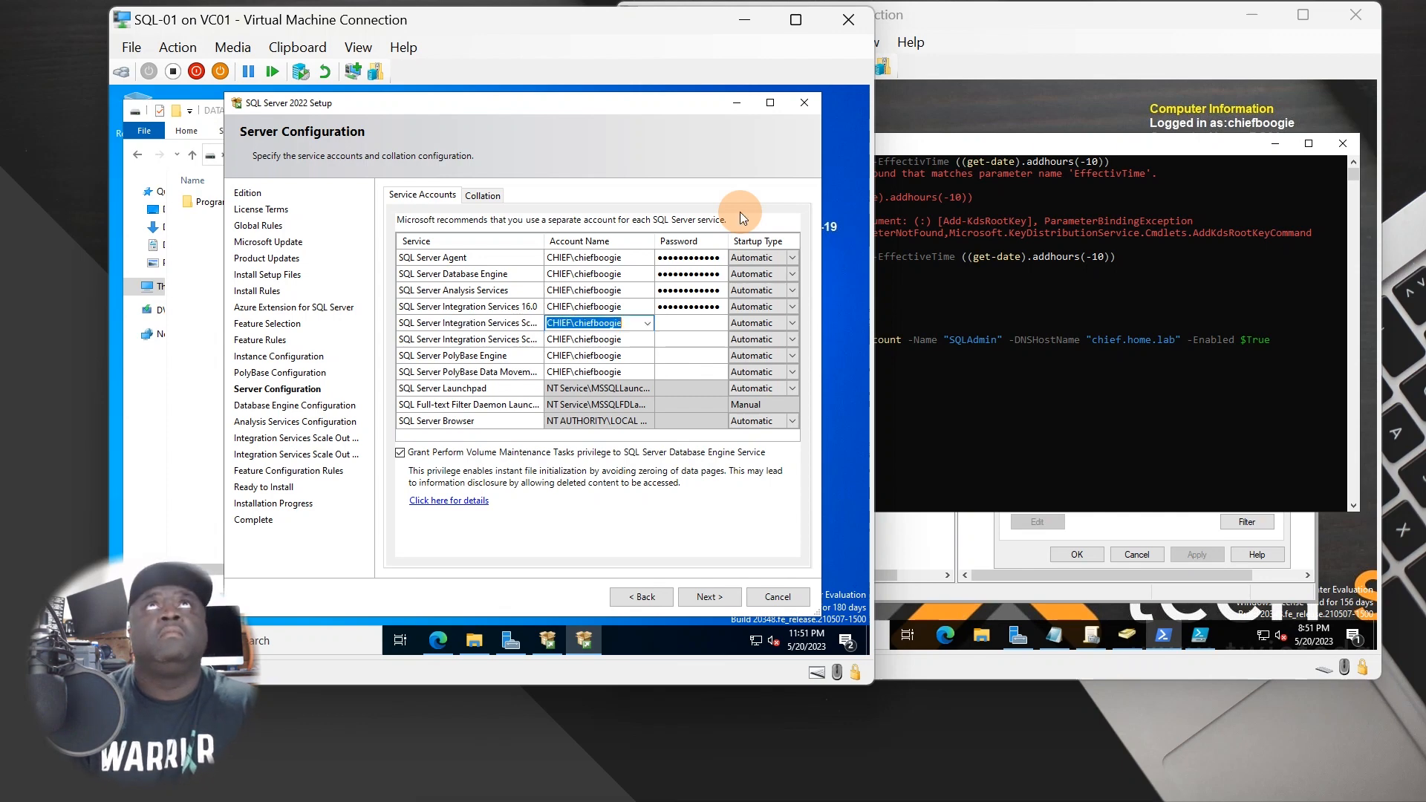
type("••••")
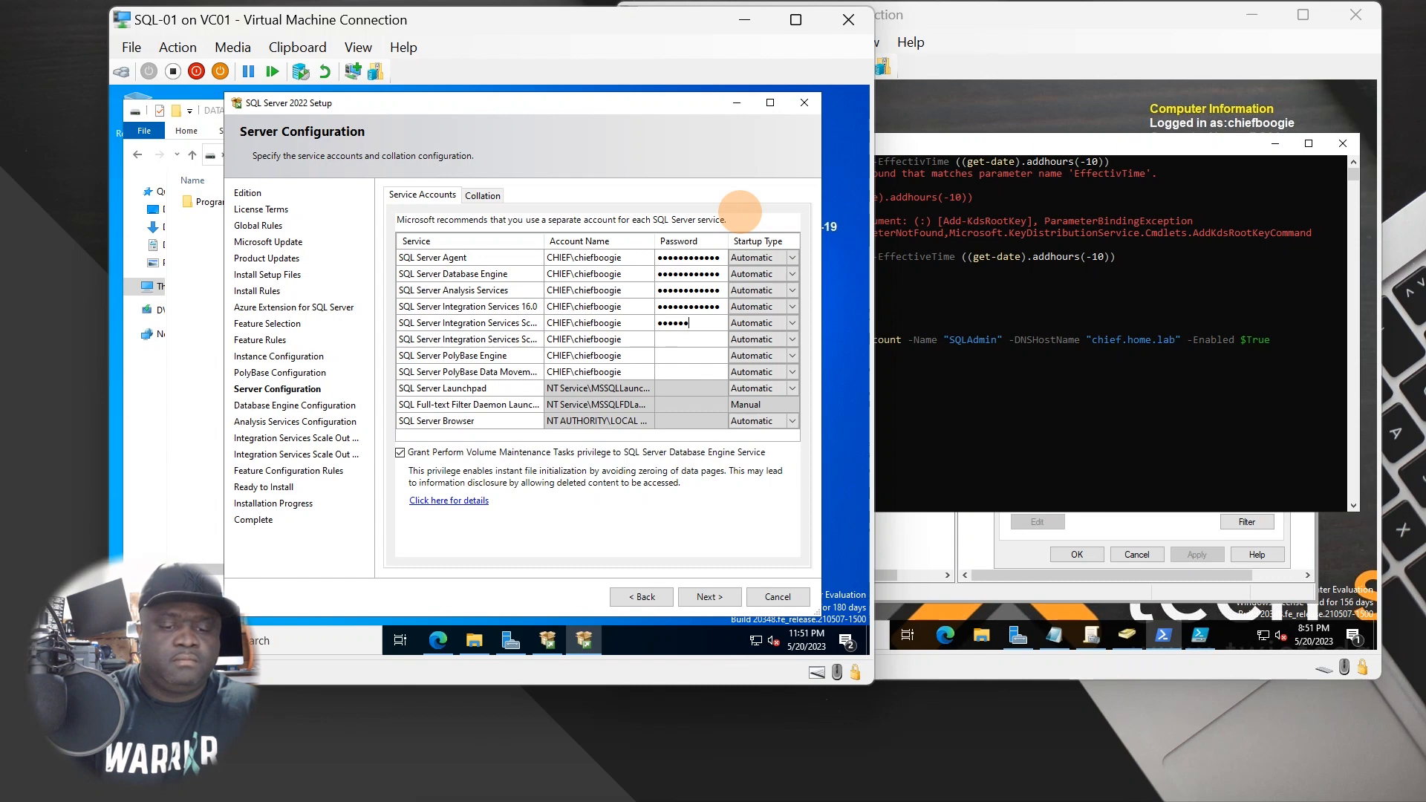
type("••••••••")
key("Tab")
key("Tab")
key("Tab")
key("Tab")
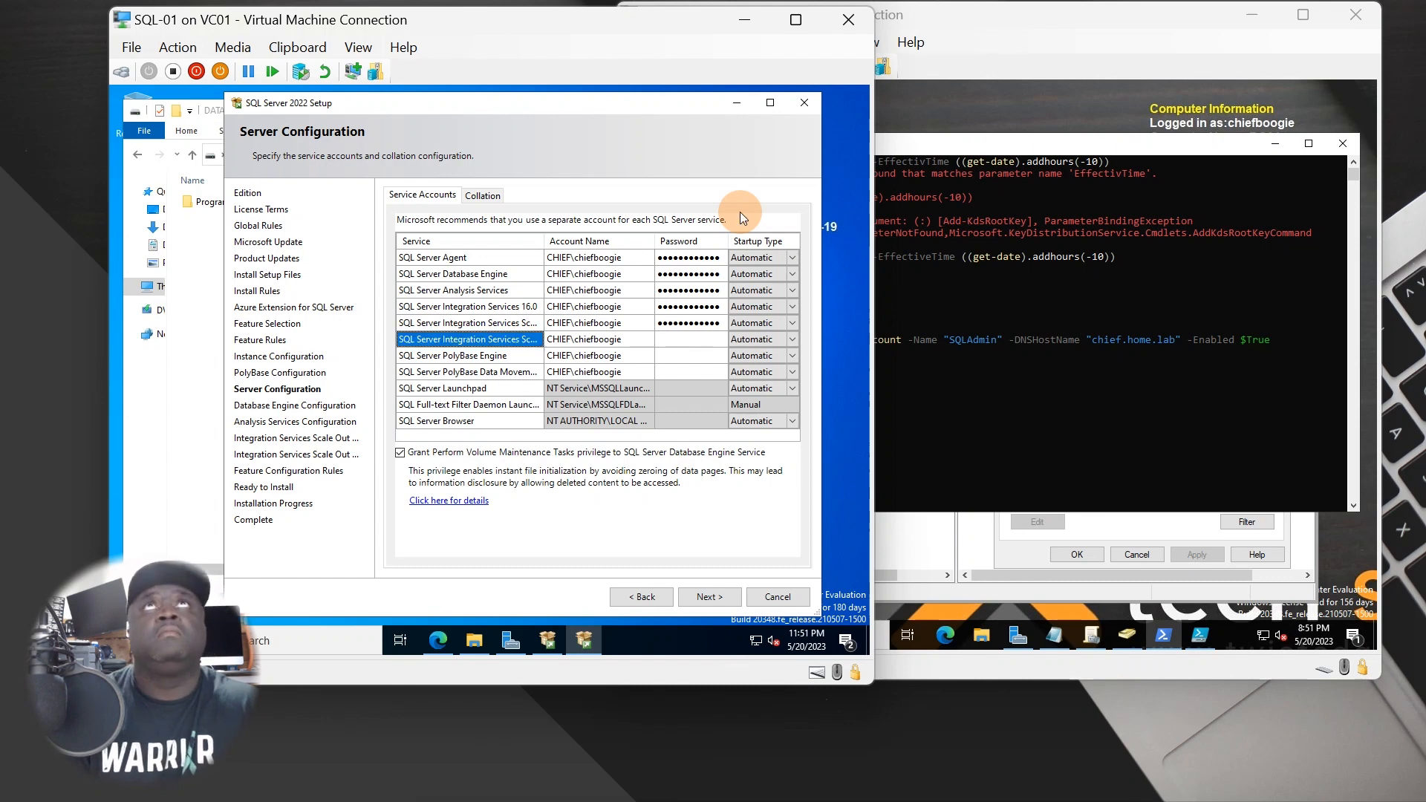
type("•••••")
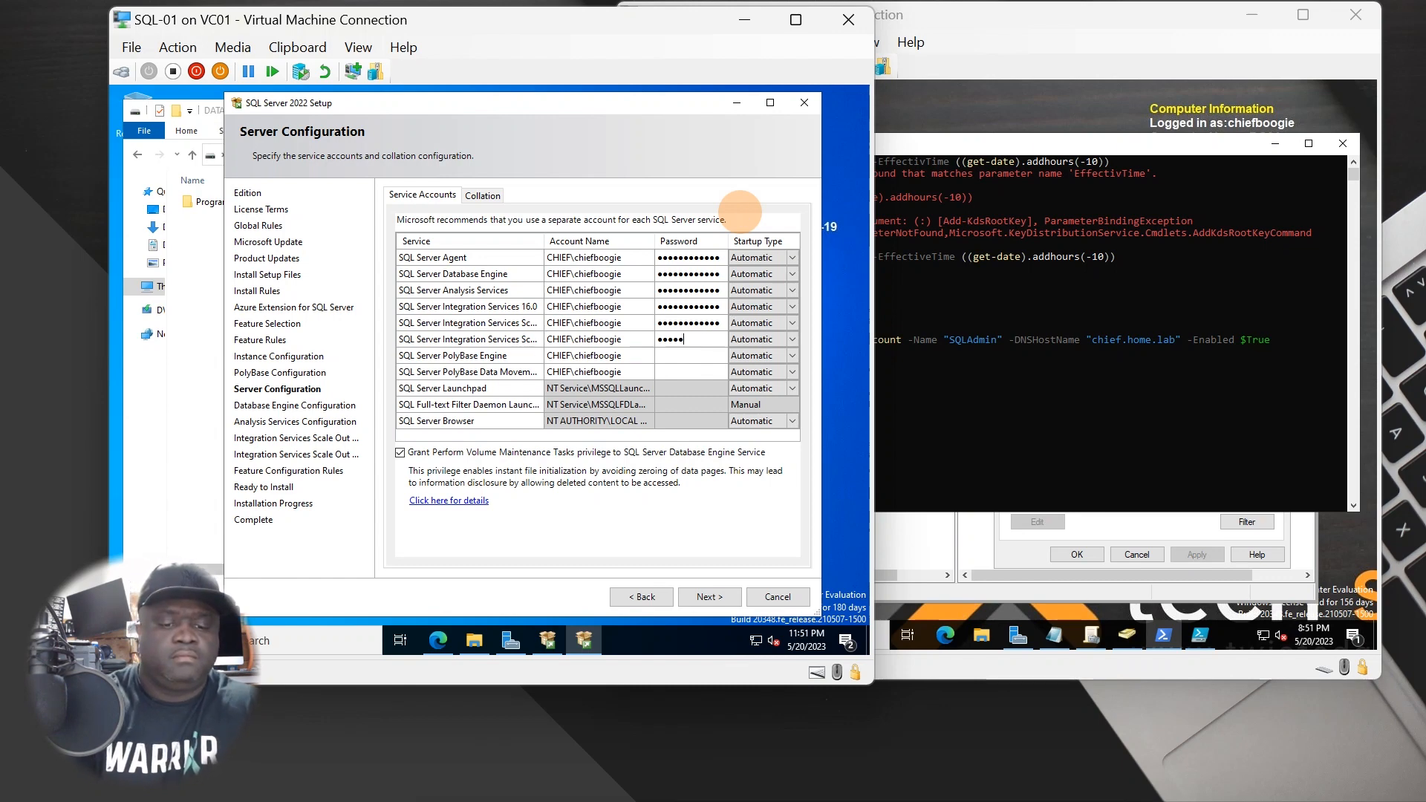
key("Tab")
key("Tab")
key("Tab")
key("Tab")
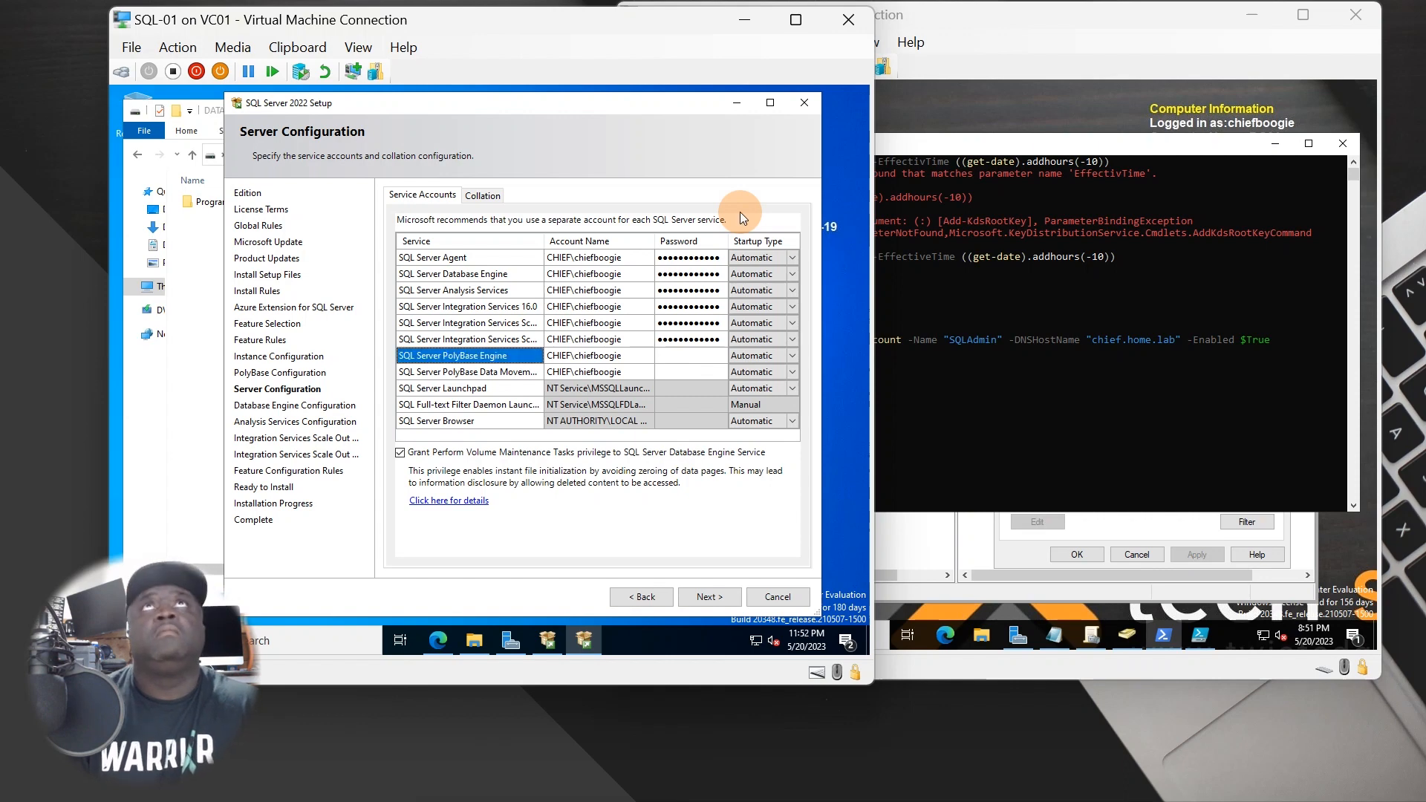
type("•••••")
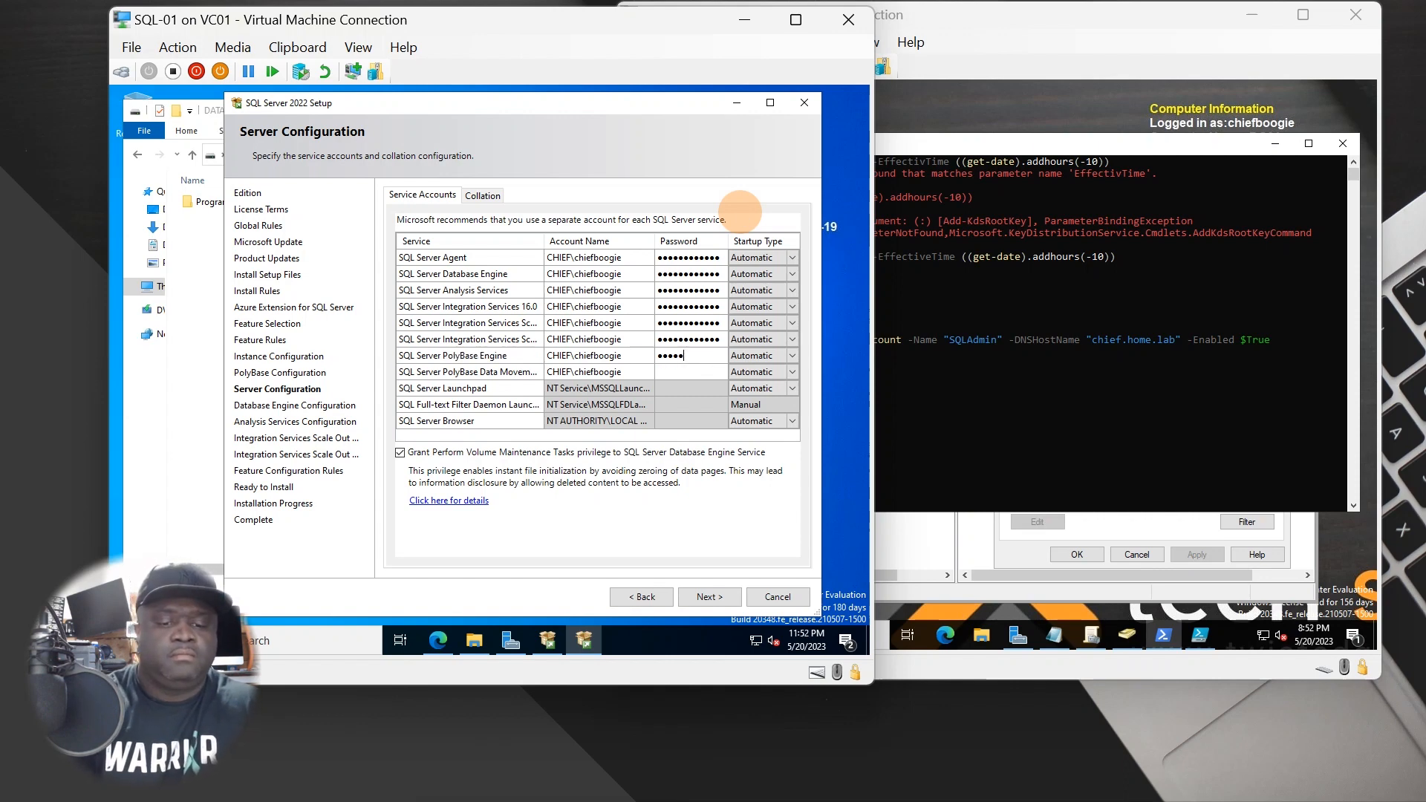
type("•••••")
key("Tab")
key("Tab")
key("Tab")
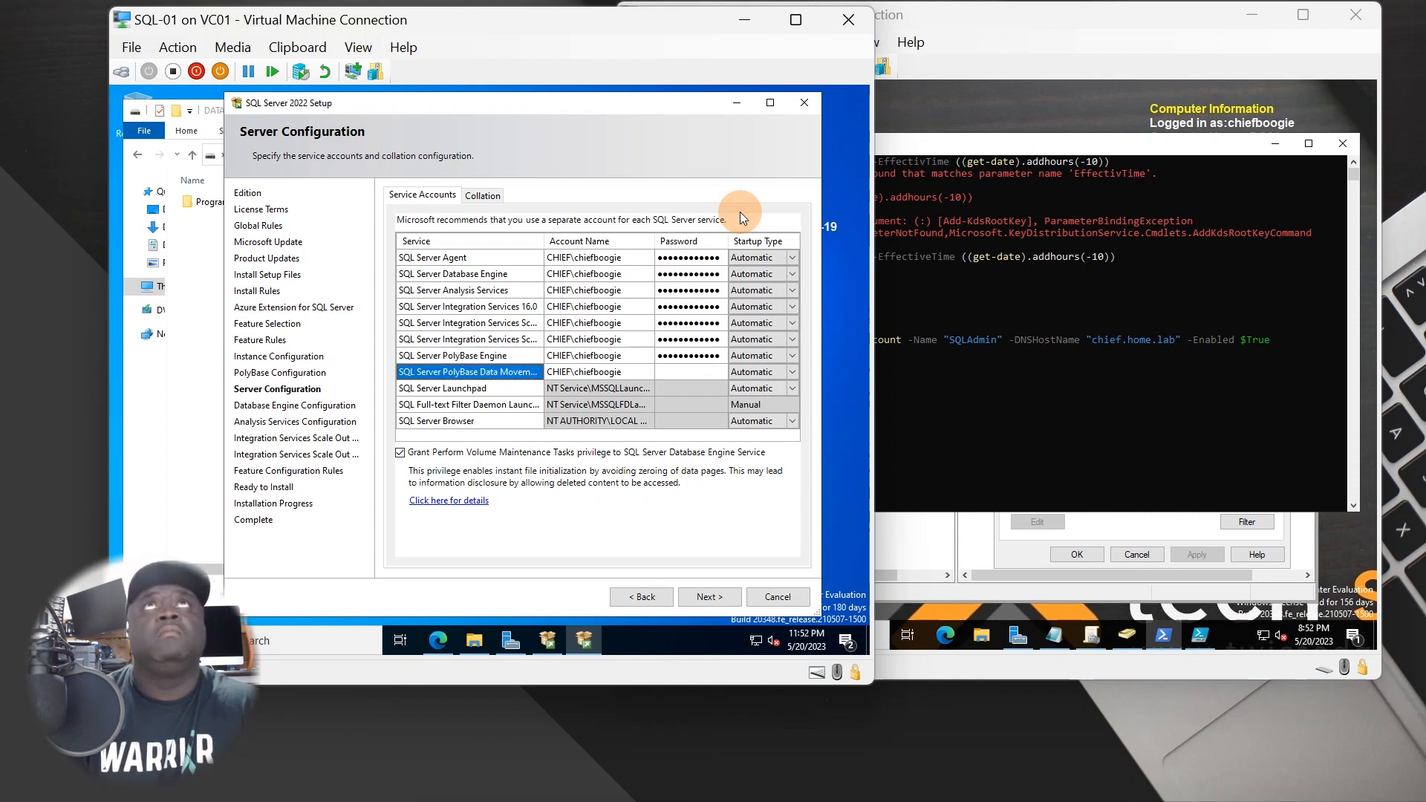
key("Caps_Lock")
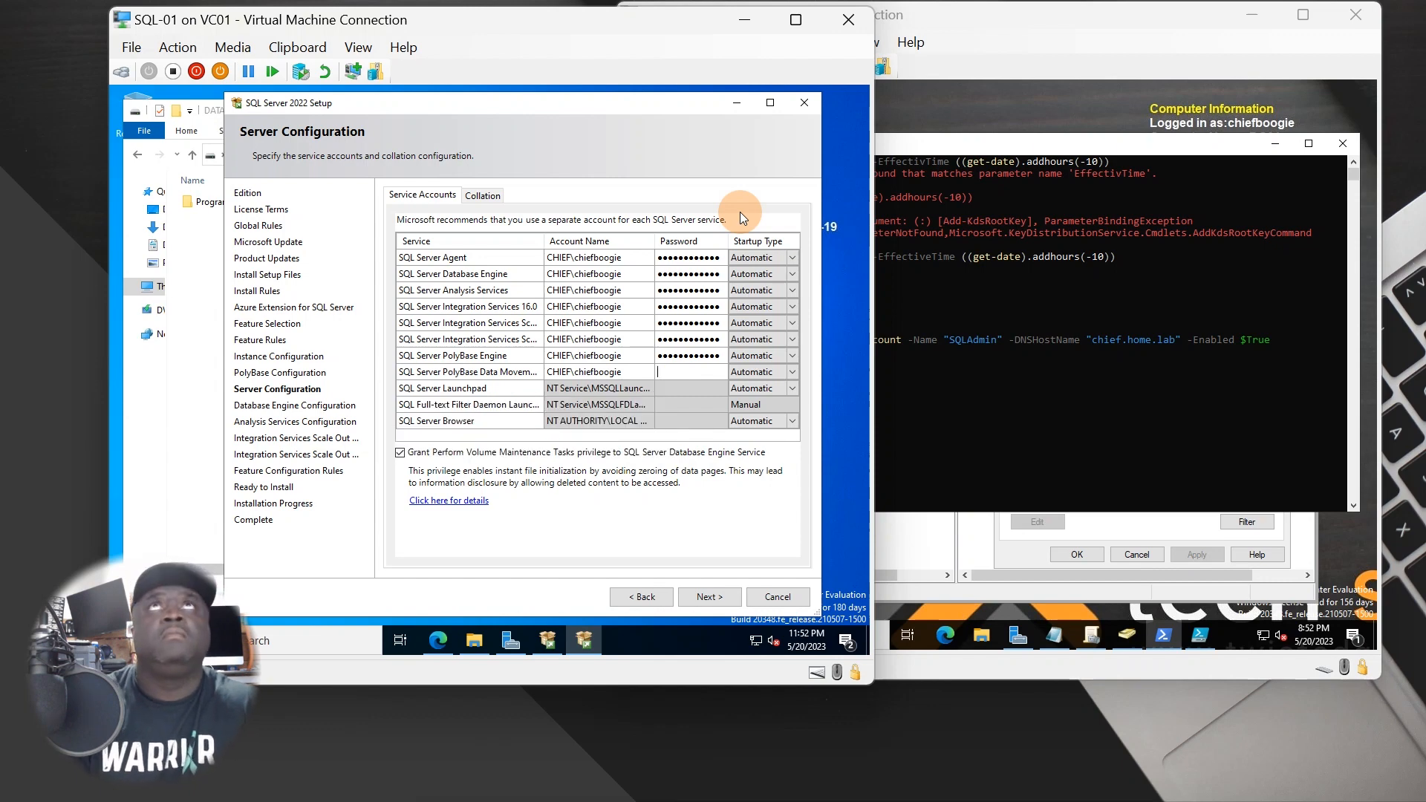
type("••••••••")
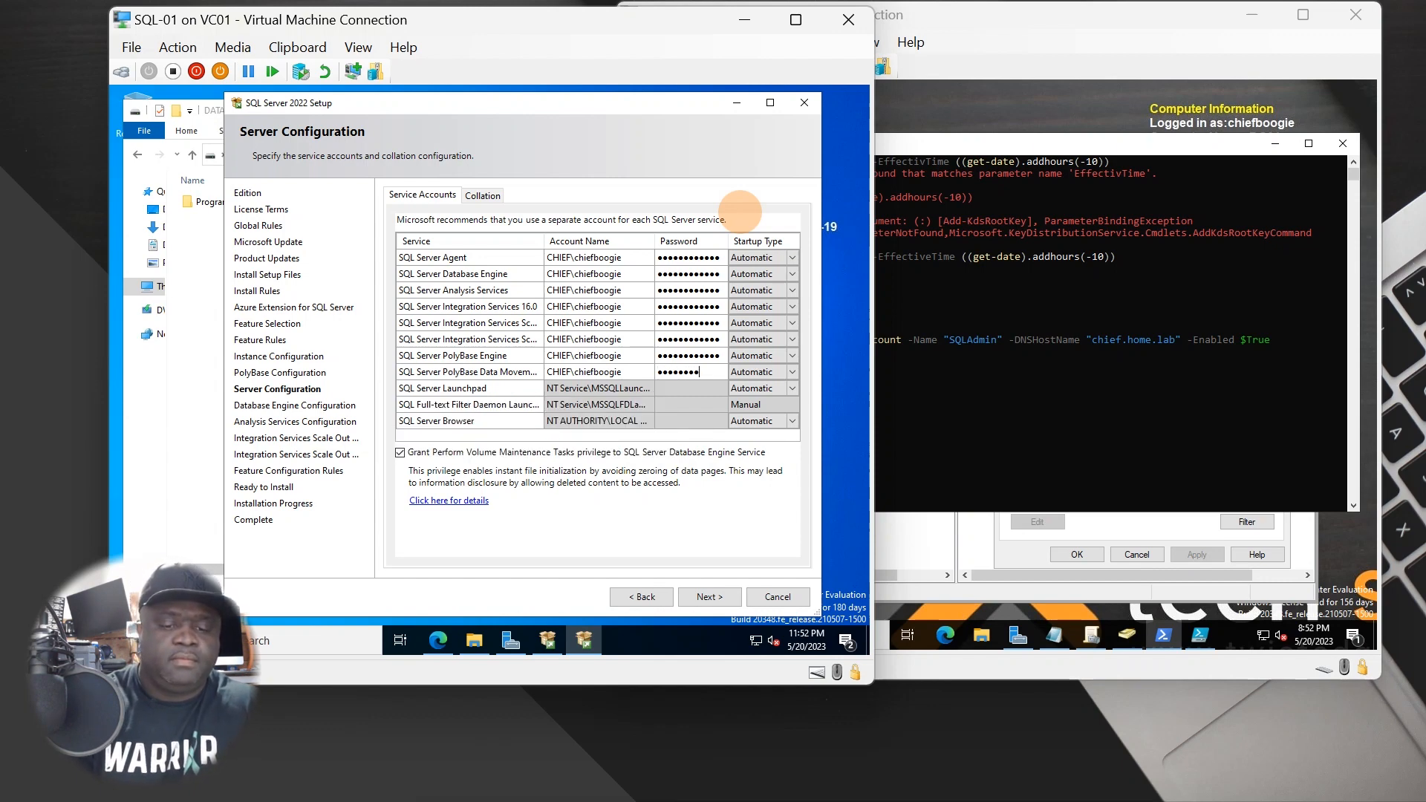
type("••••")
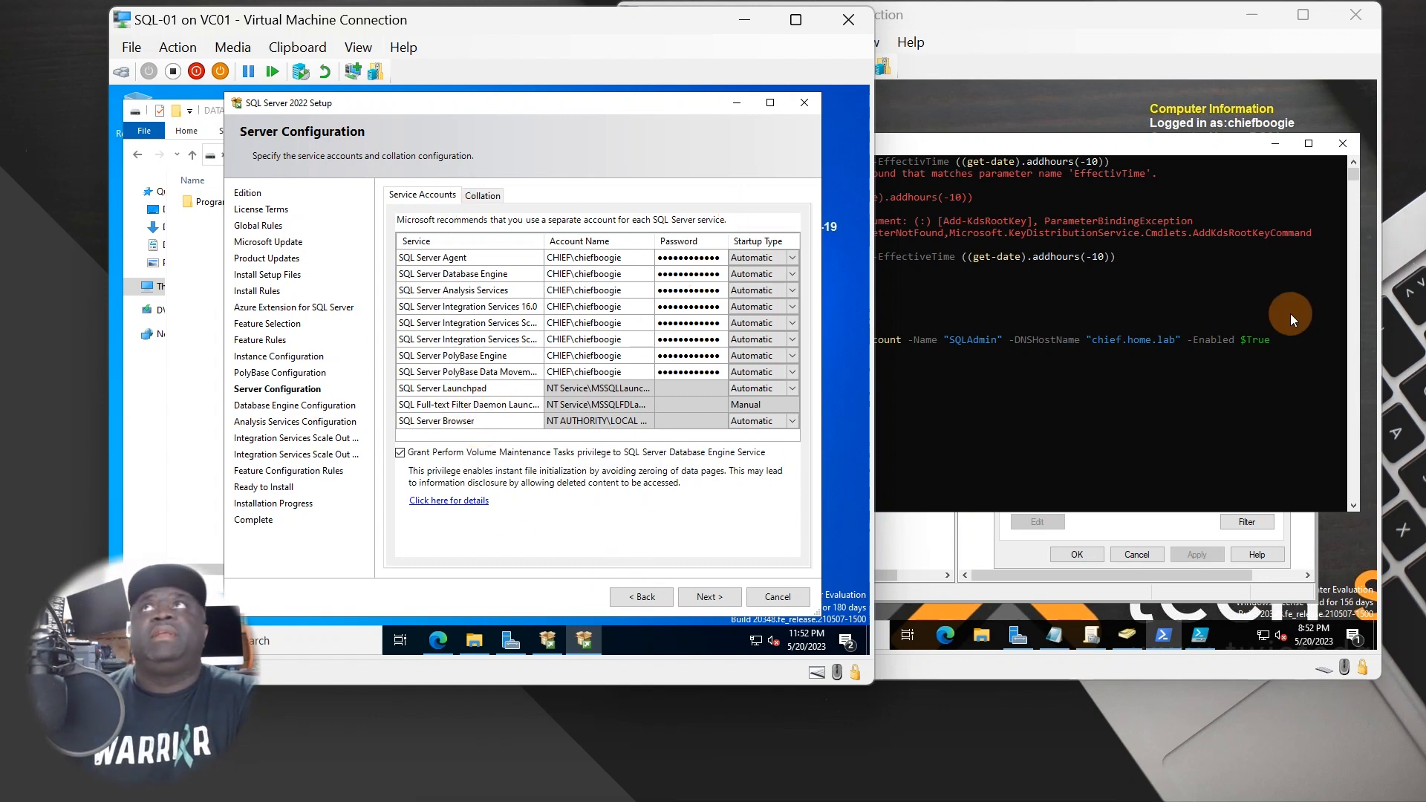
- Switch between DC01 and SQL-01, returning to SQL-01's completed Service Accounts grid
left_click(1167, 370)
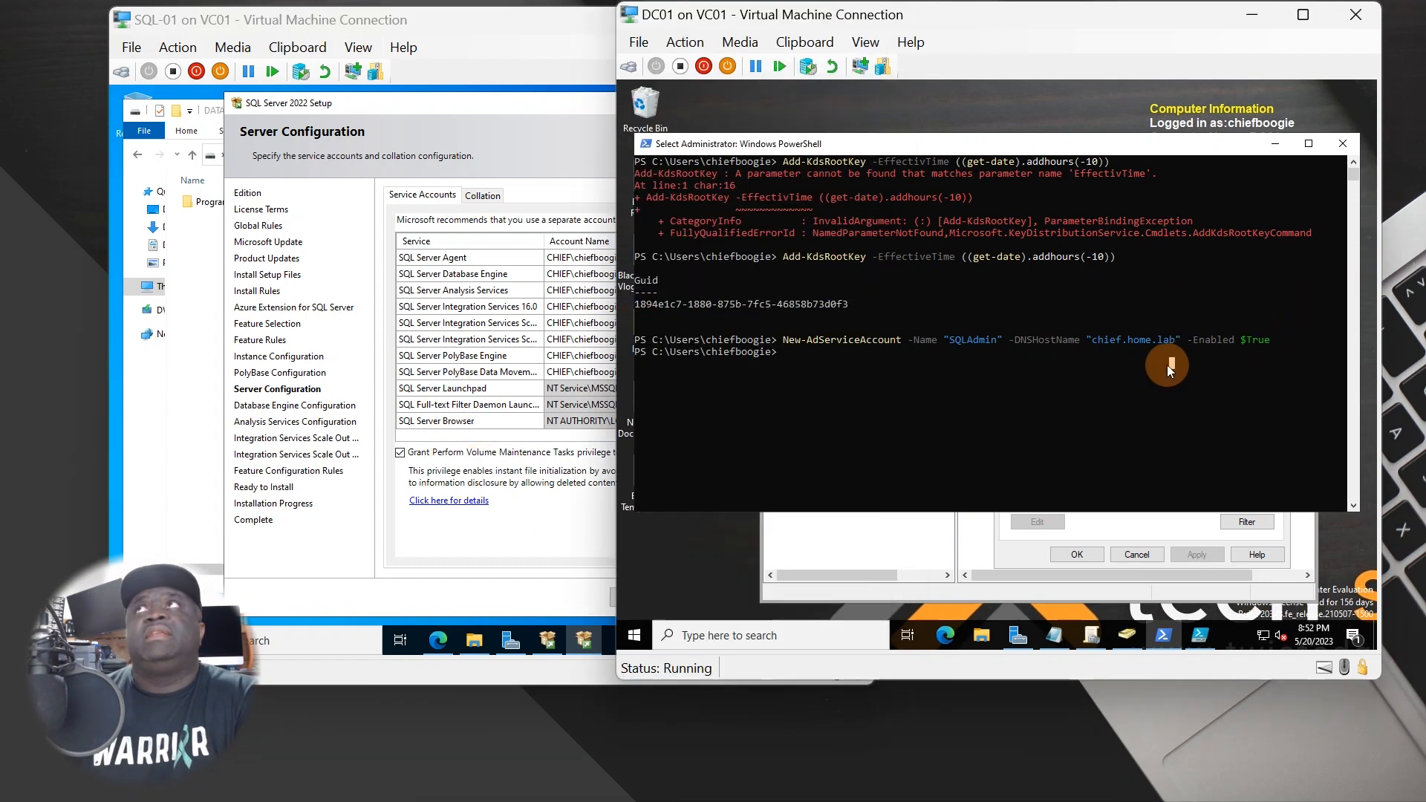
left_click(739, 427)
left_click(547, 483)
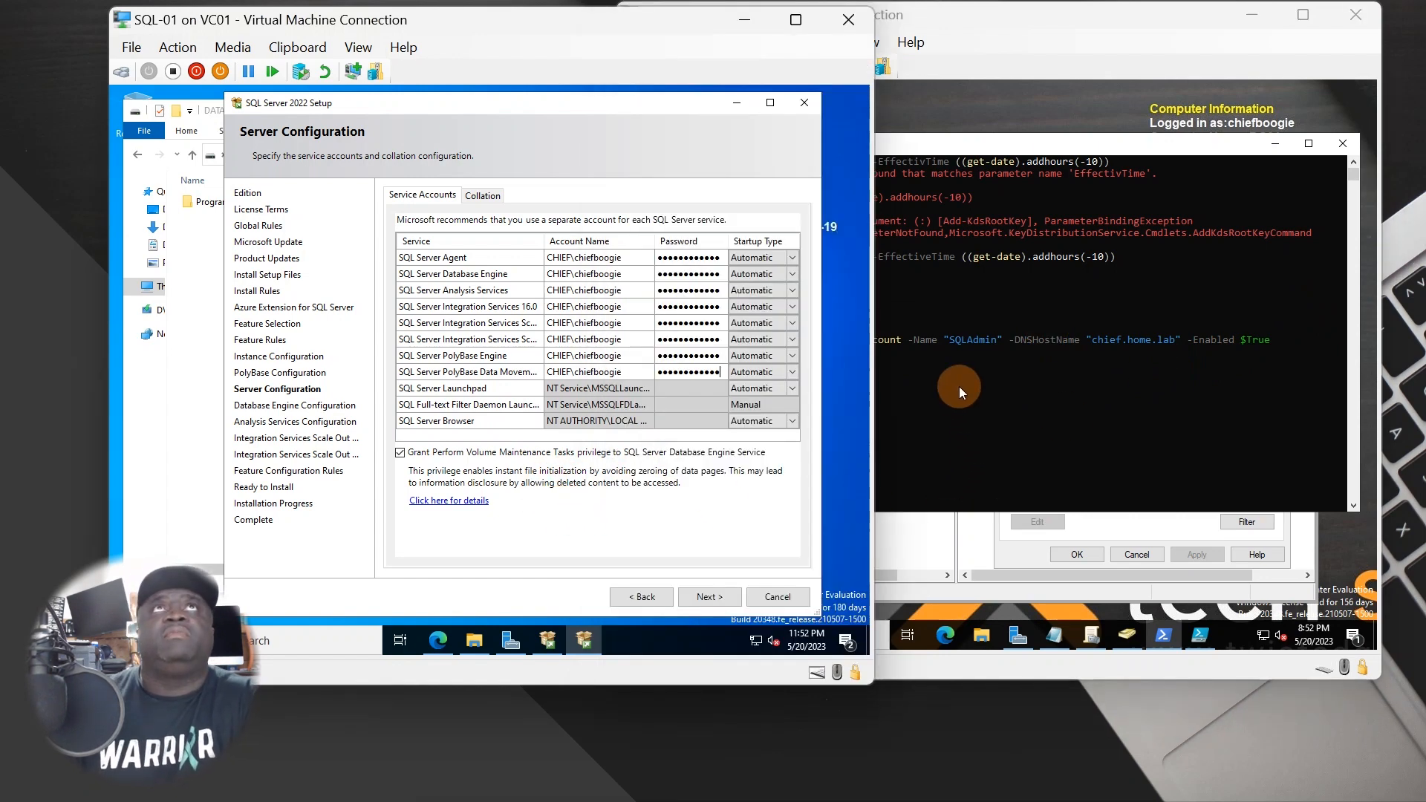
left_click(1045, 363)
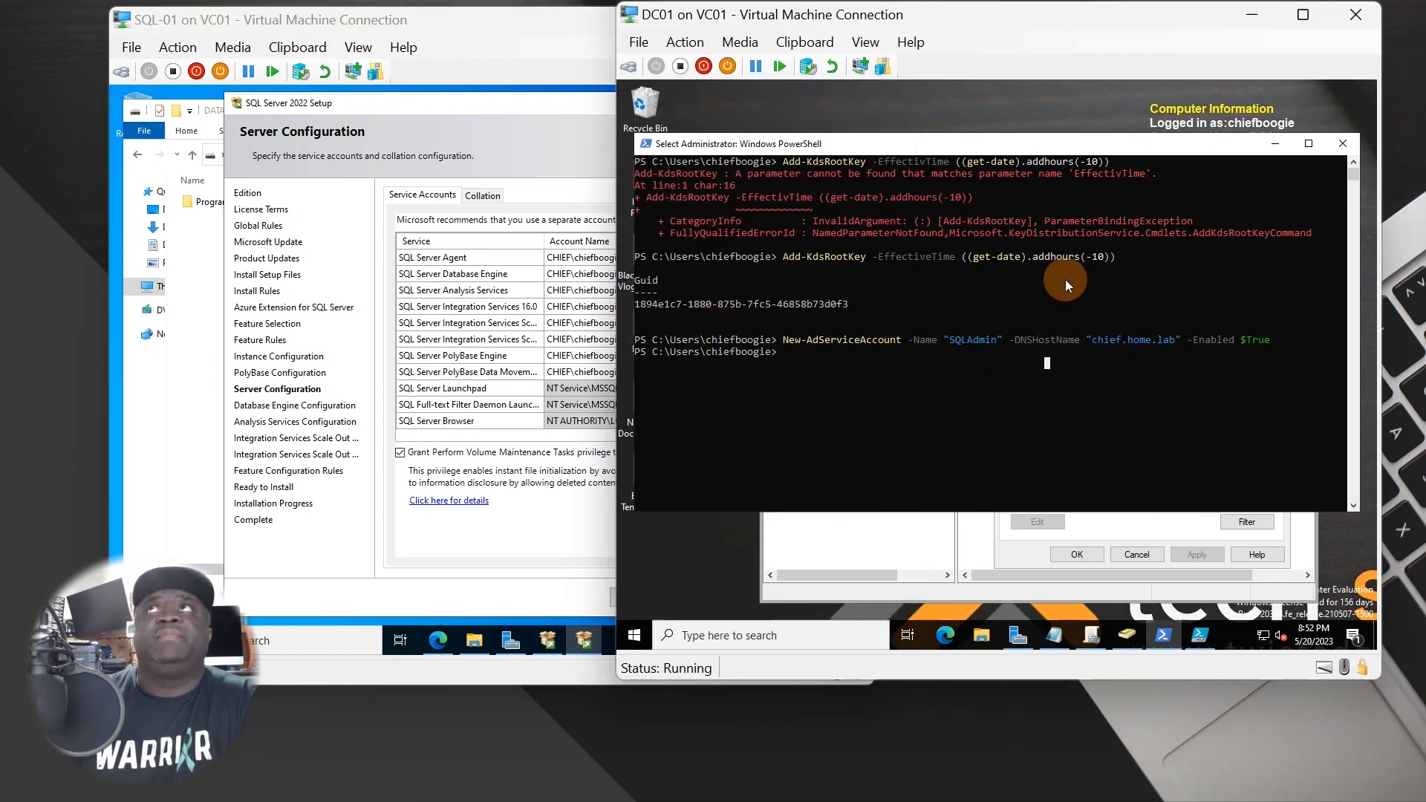
left_click(610, 539)
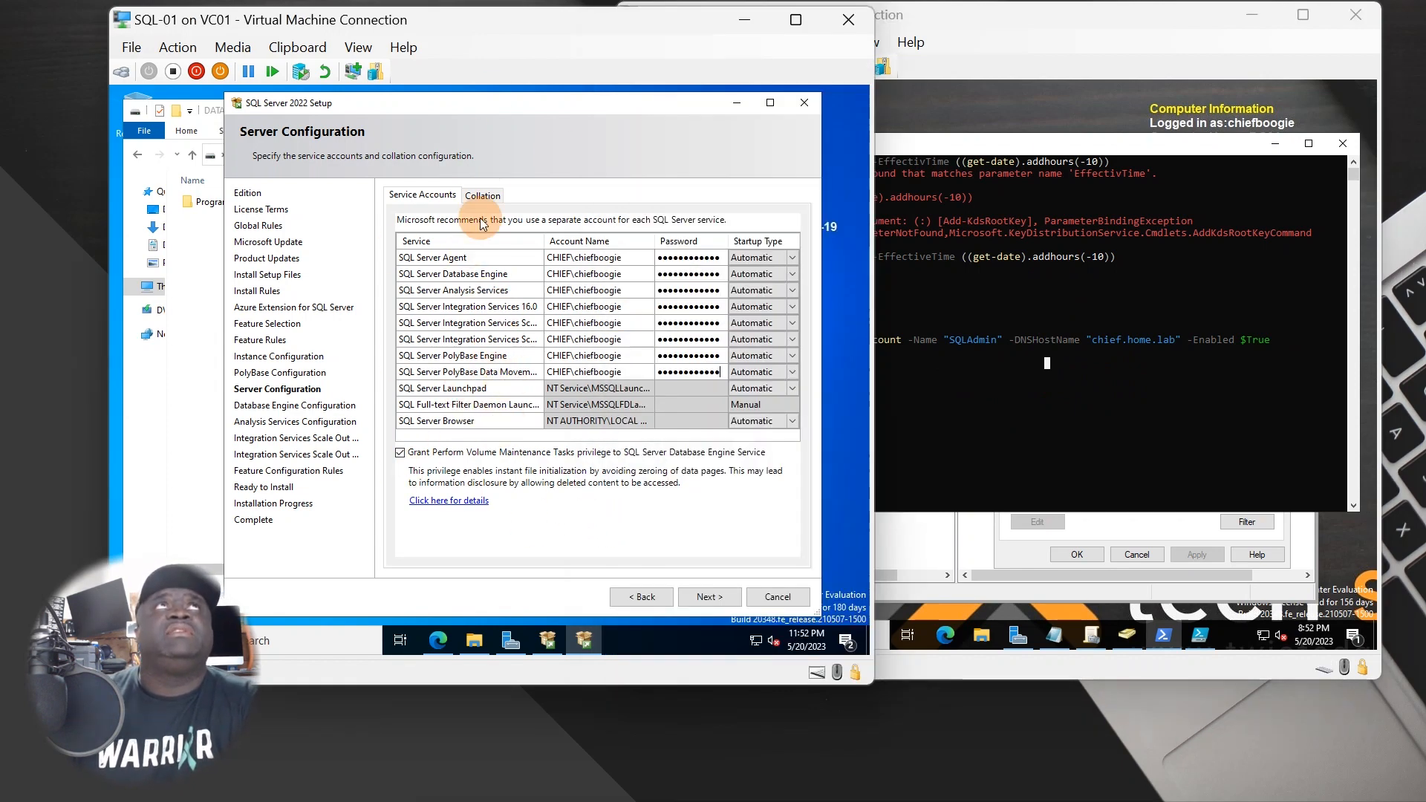
left_click(478, 197)
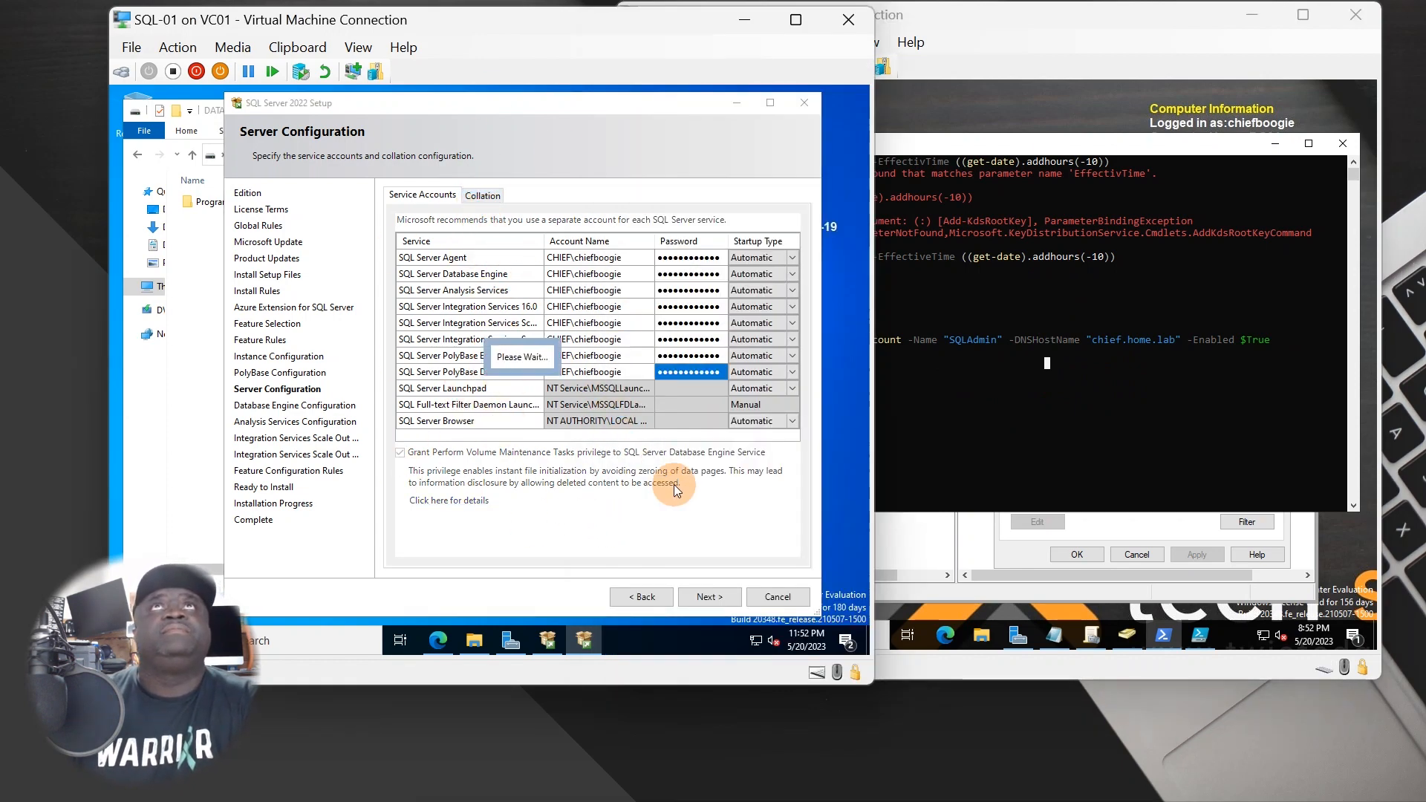
left_click(423, 196)
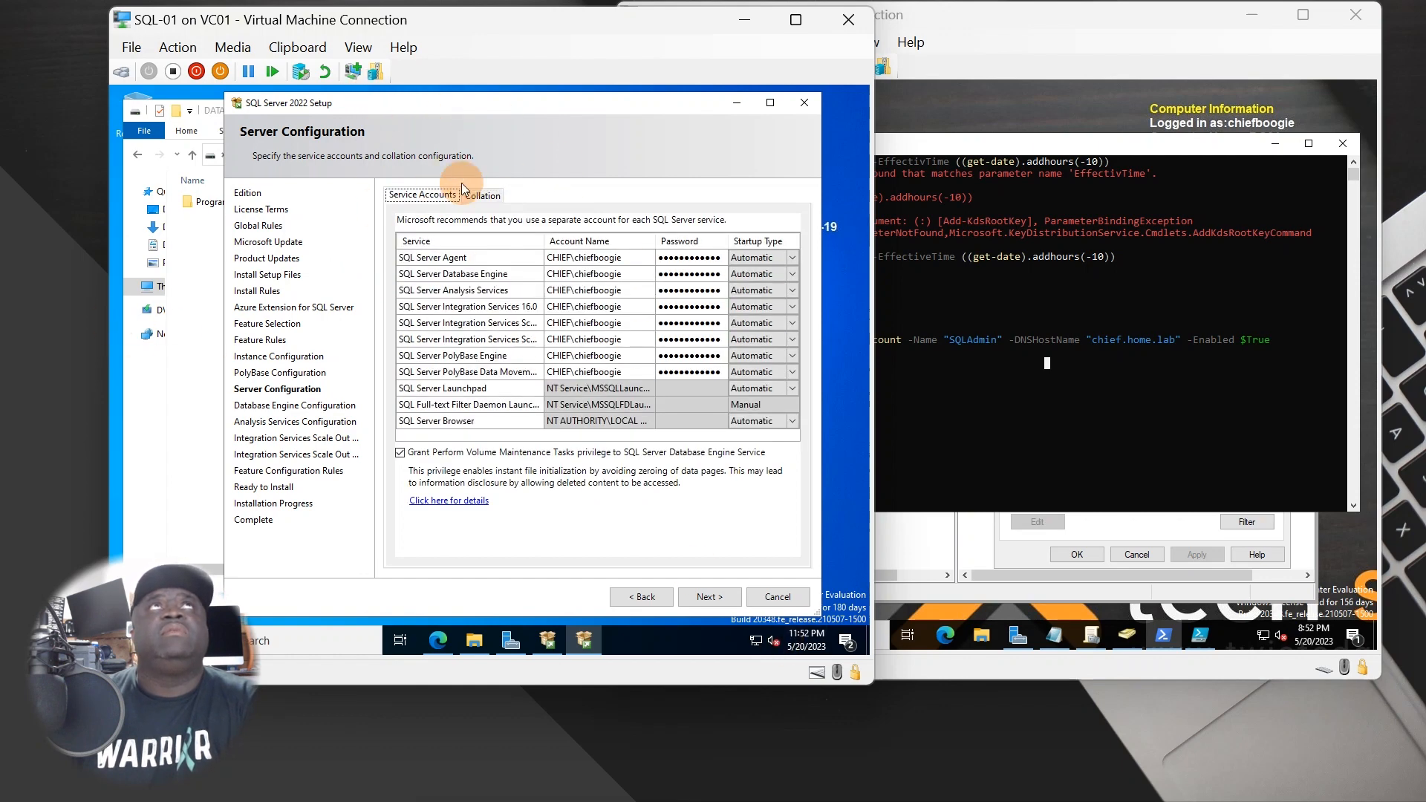
- Look over the Collation tab, return to Service Accounts, and advance to Database Engine Configuration
left_click(462, 190)
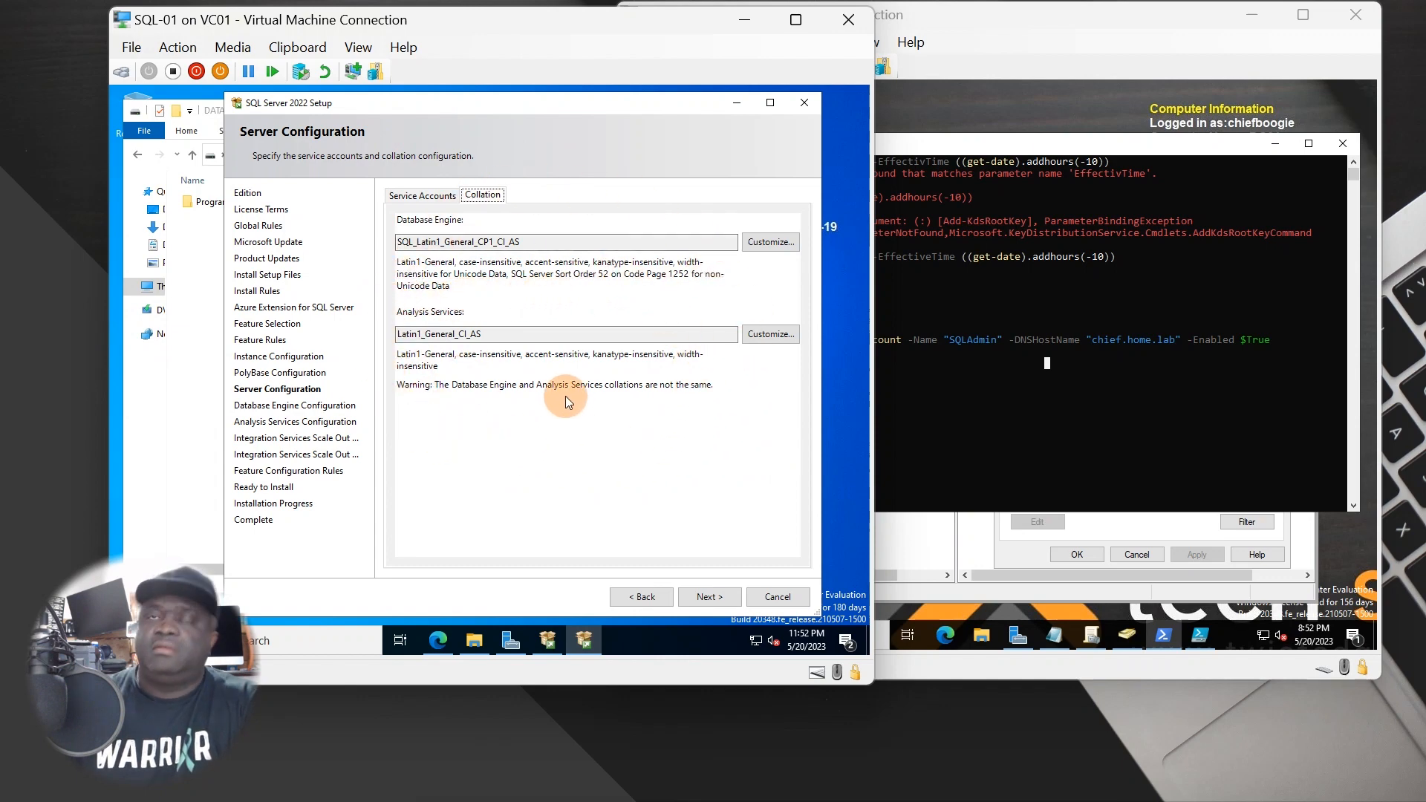
left_click(441, 199)
left_click(698, 598)
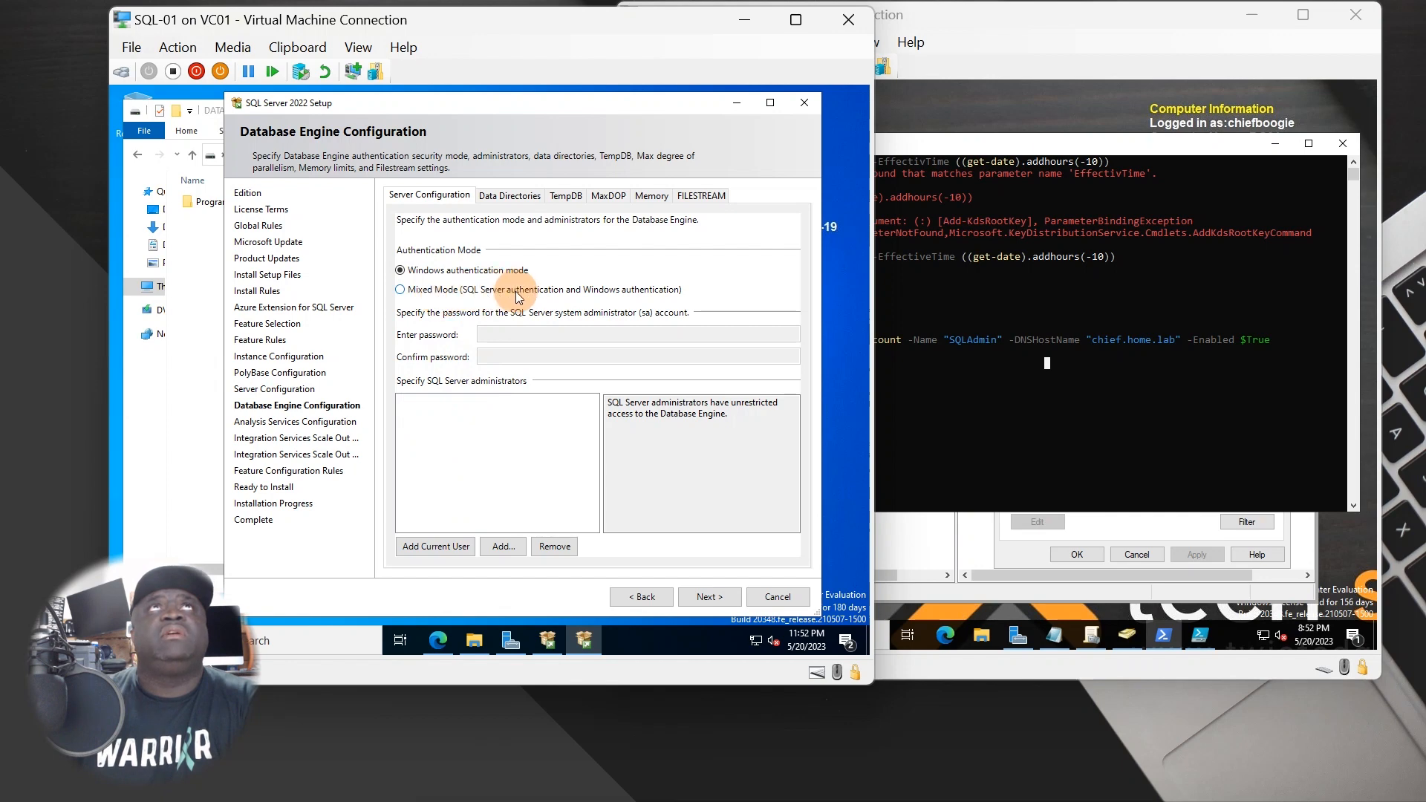
- Switch to Mixed Mode authentication and enter and confirm the sa password
left_click(580, 297)
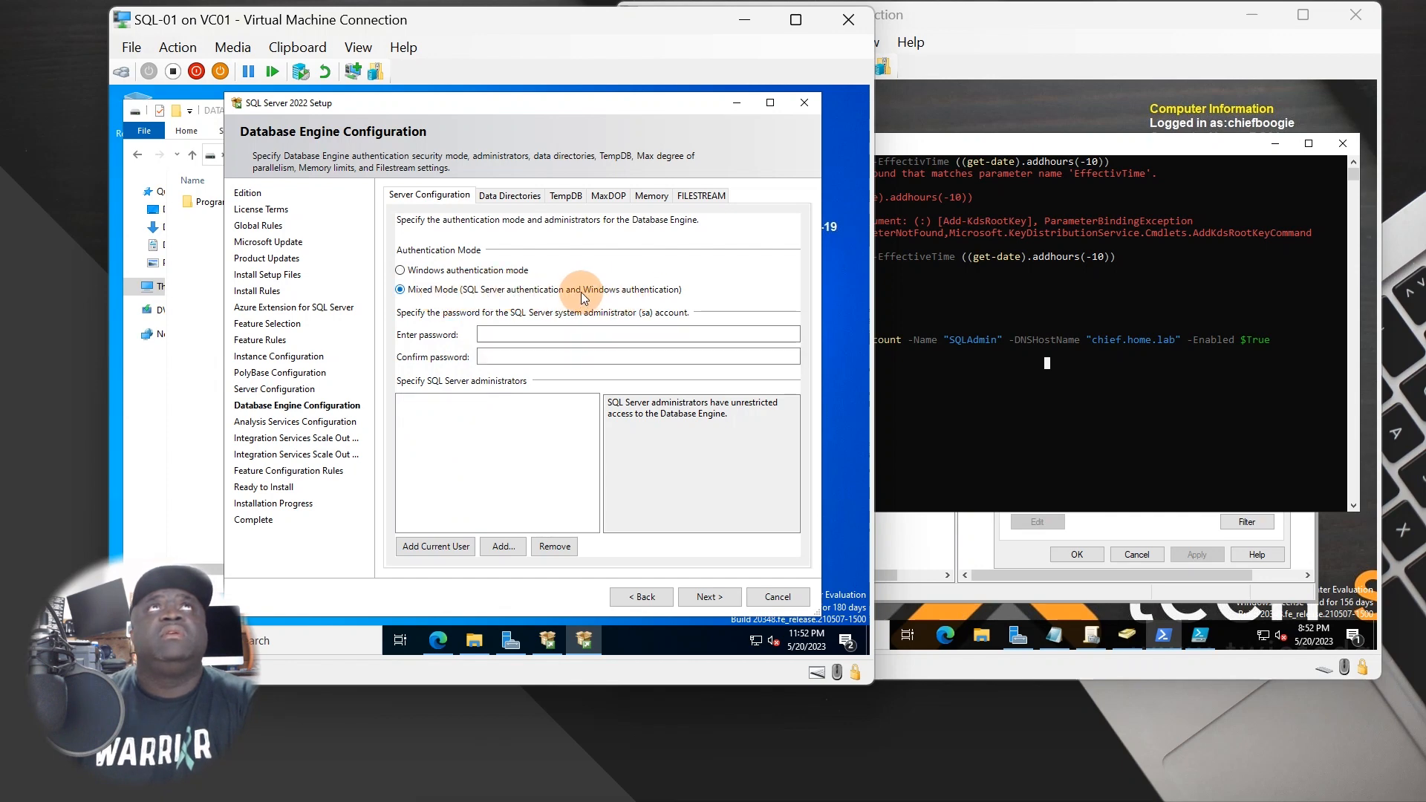
left_click(494, 334)
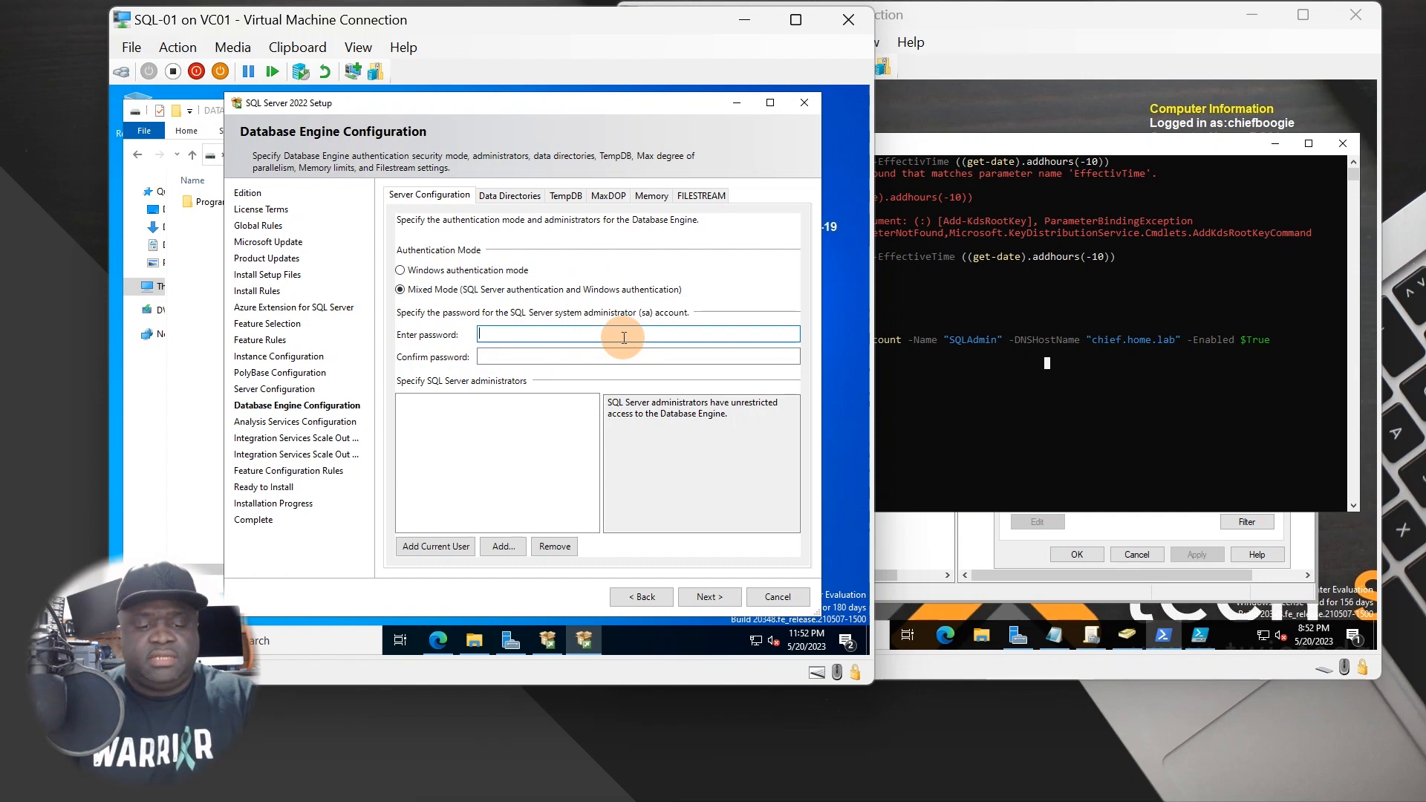
type("P@ssw0rd1234")
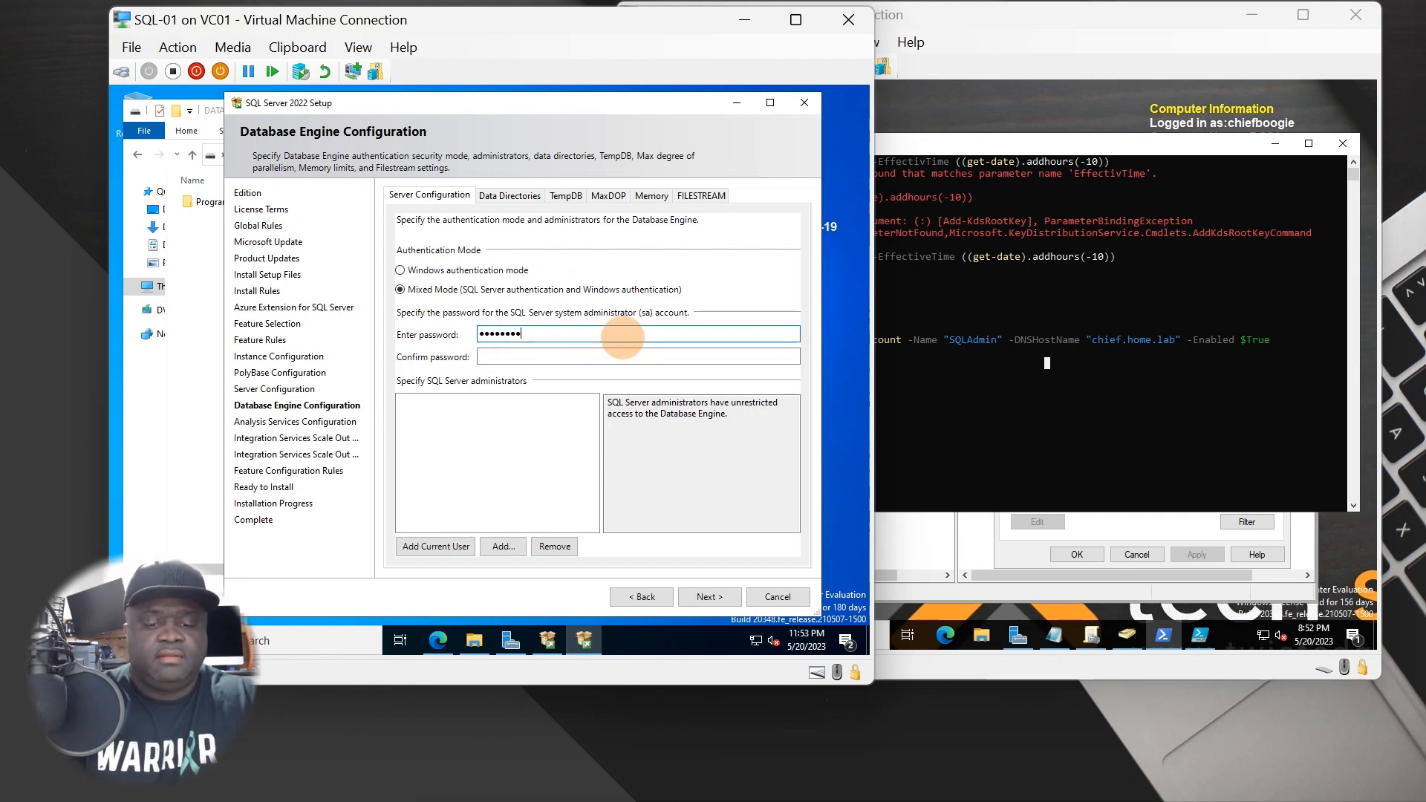
key("Tab")
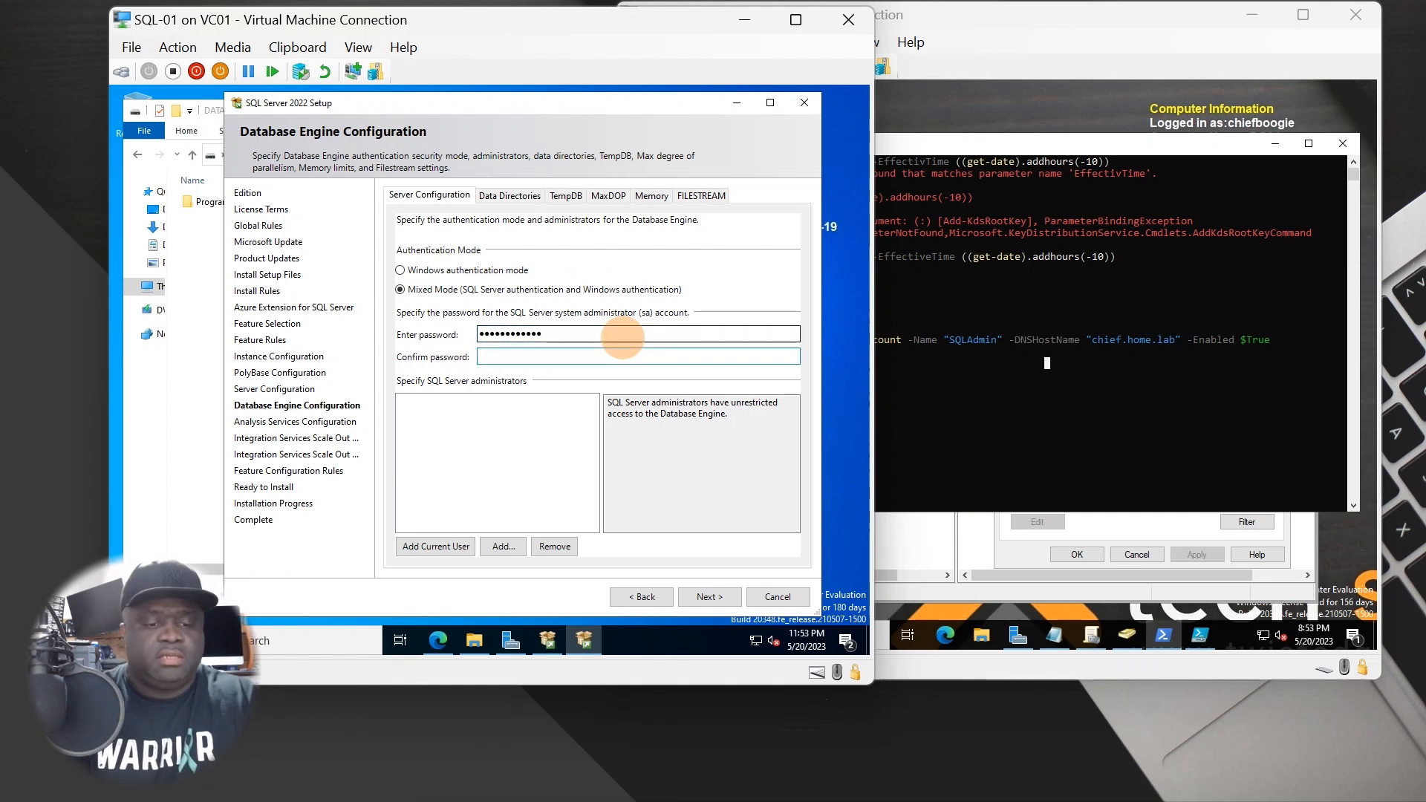
type("P@ssw0rd1234")
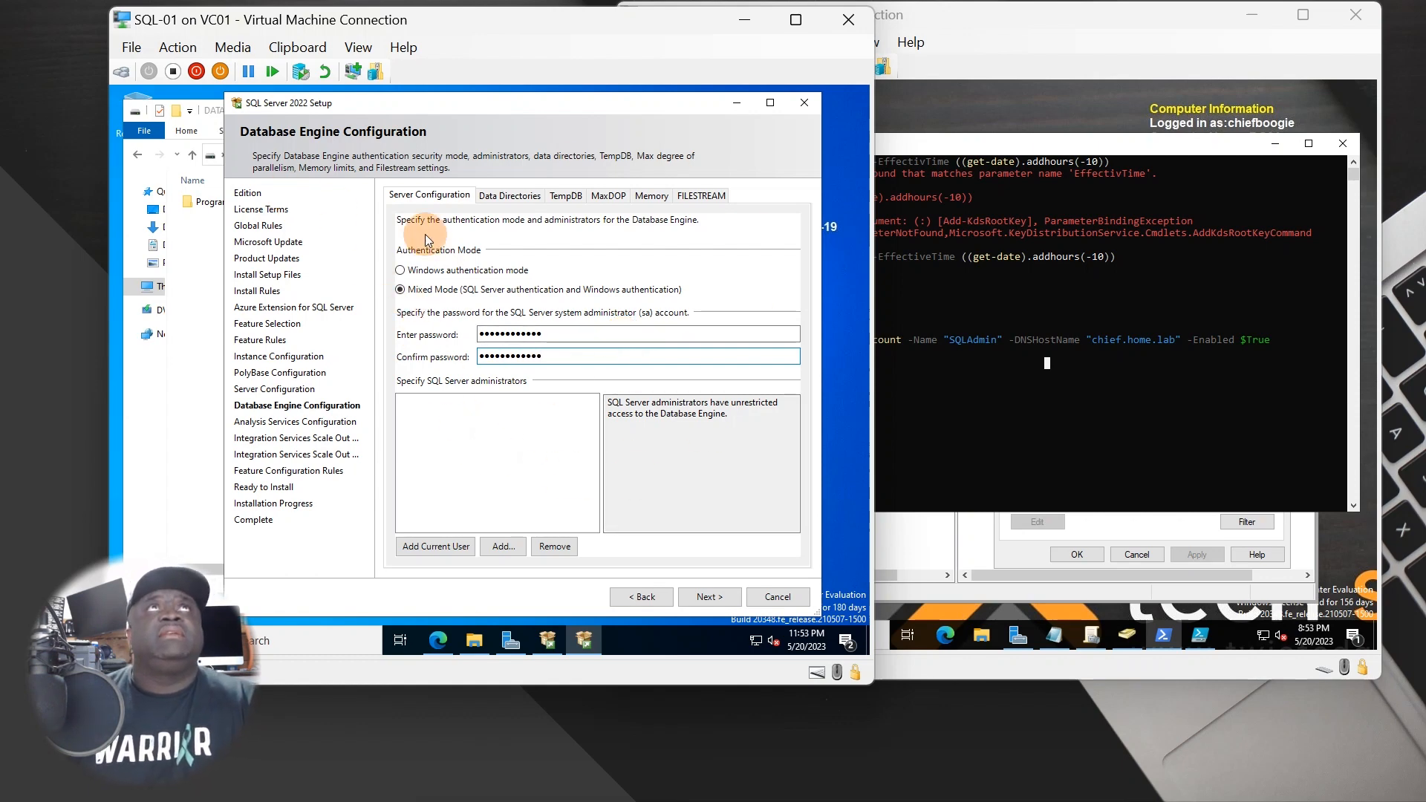
- Add the current user and the SQLAdmin service account as SQL Server administrators
left_click(444, 549)
left_click(499, 546)
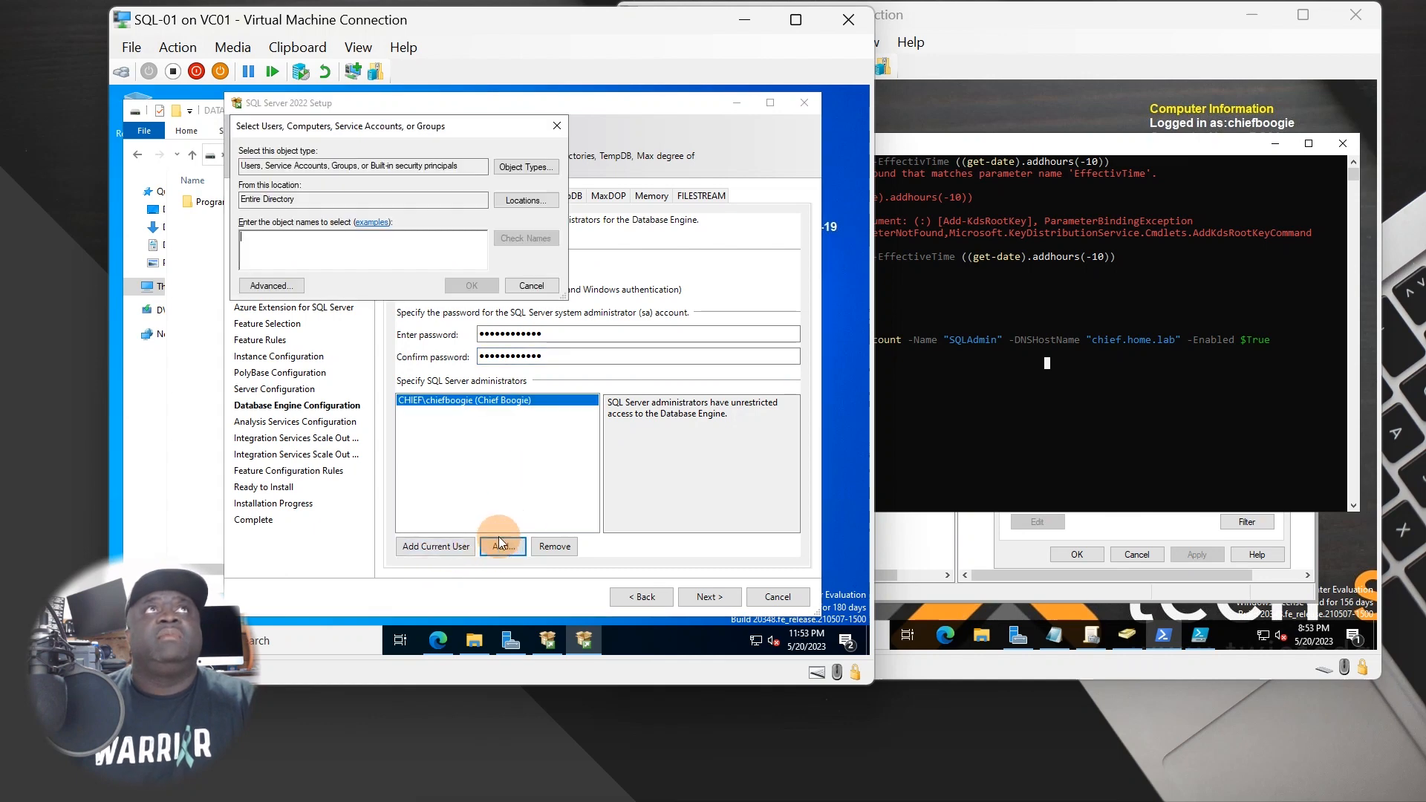
left_click(271, 285)
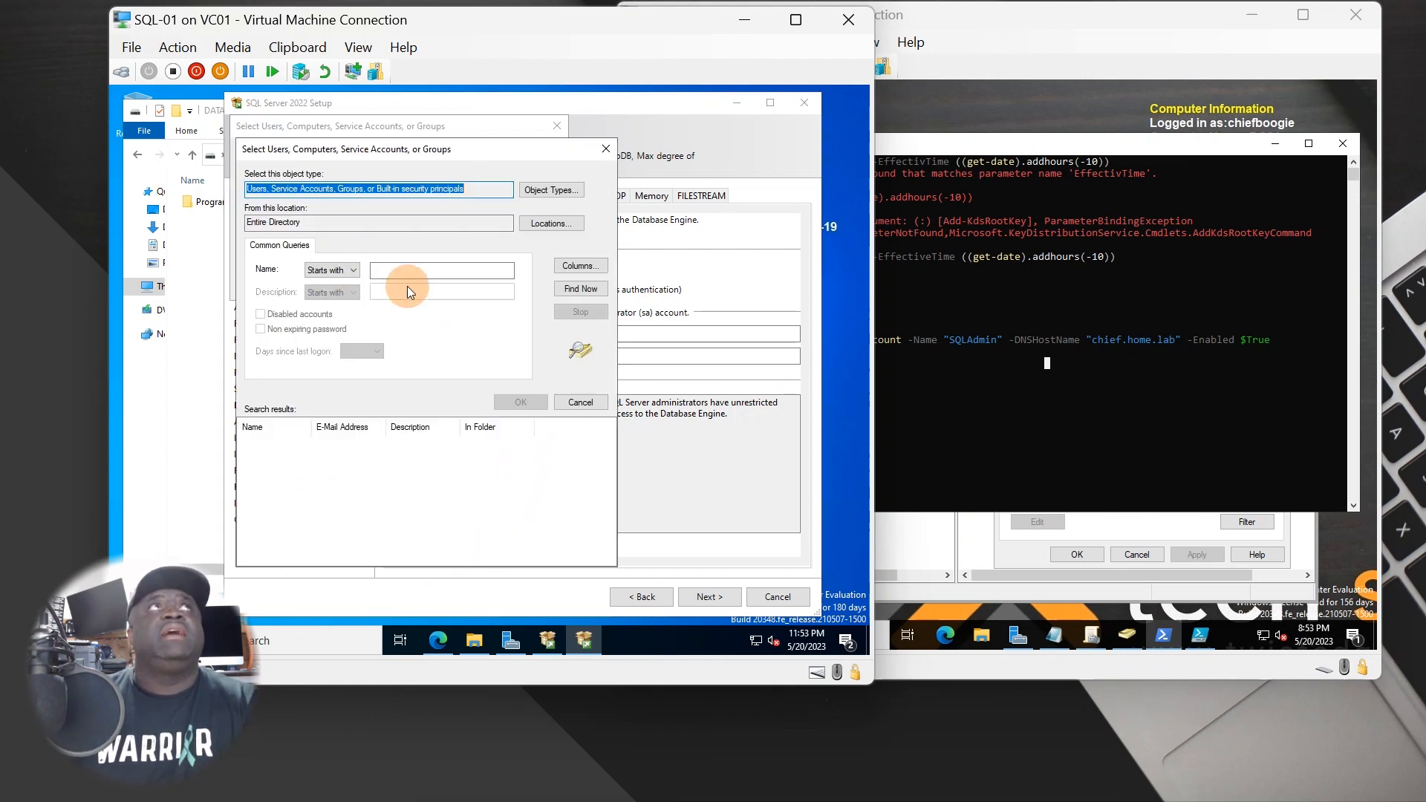
left_click(579, 288)
scroll(311, 460, "down", 5)
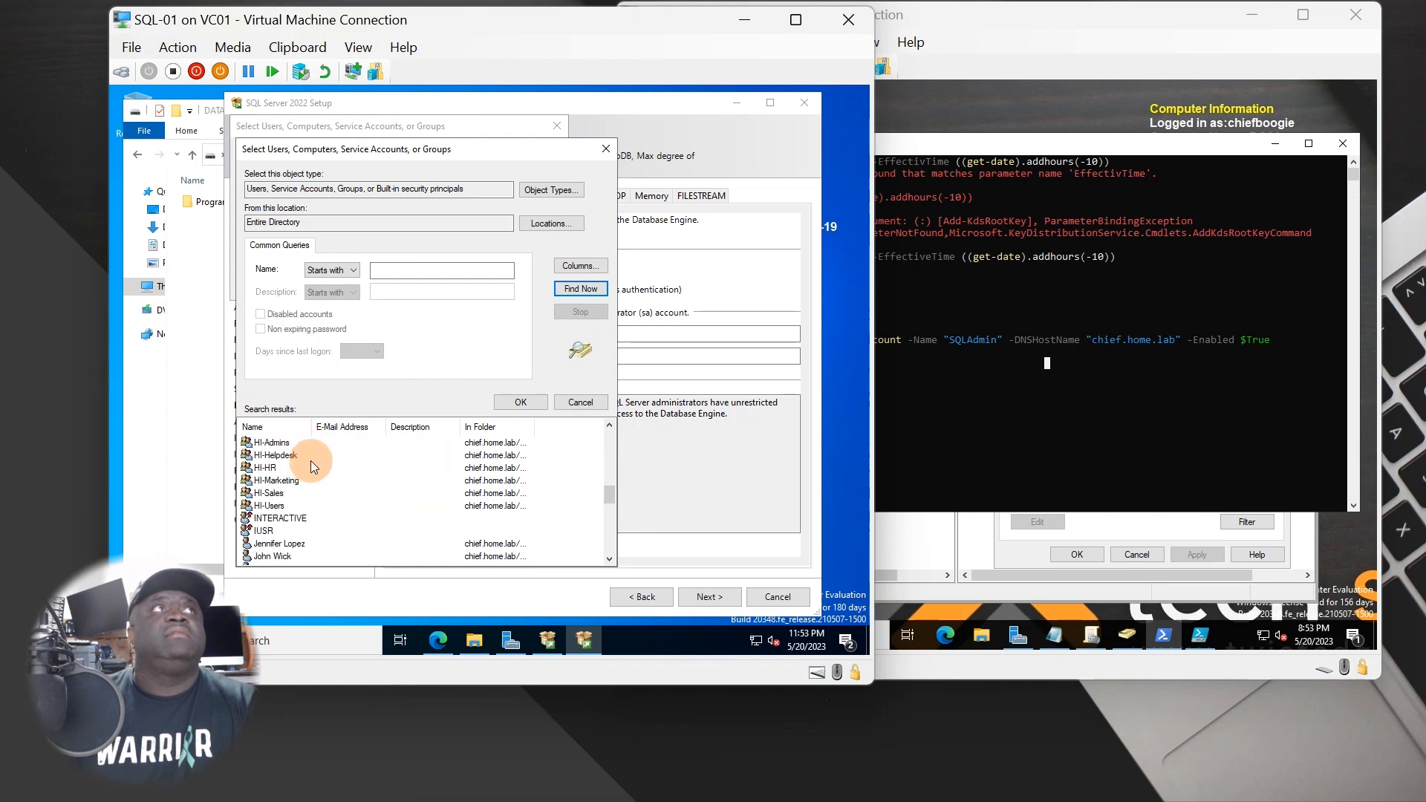
scroll(310, 461, "down", 1)
double_click(274, 518)
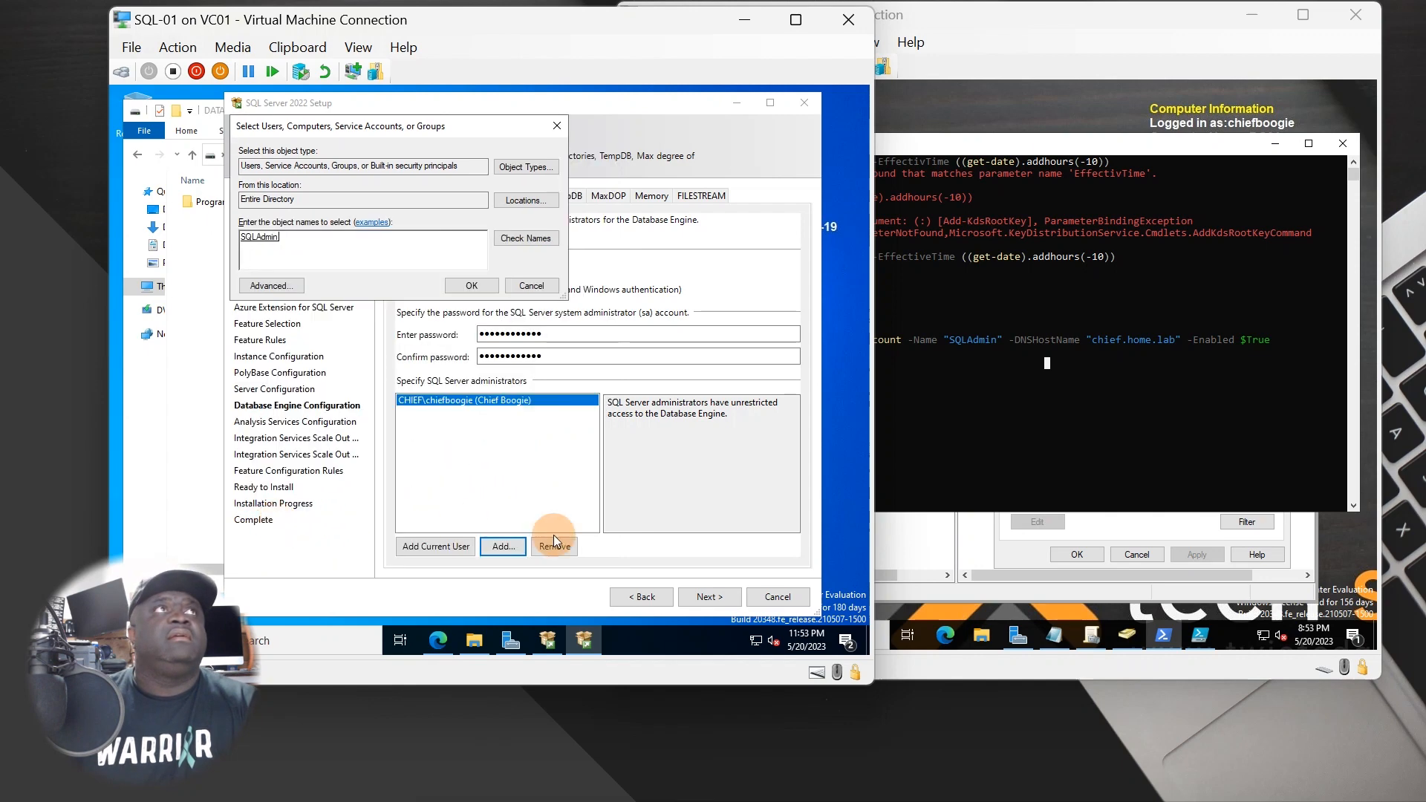
left_click(487, 287)
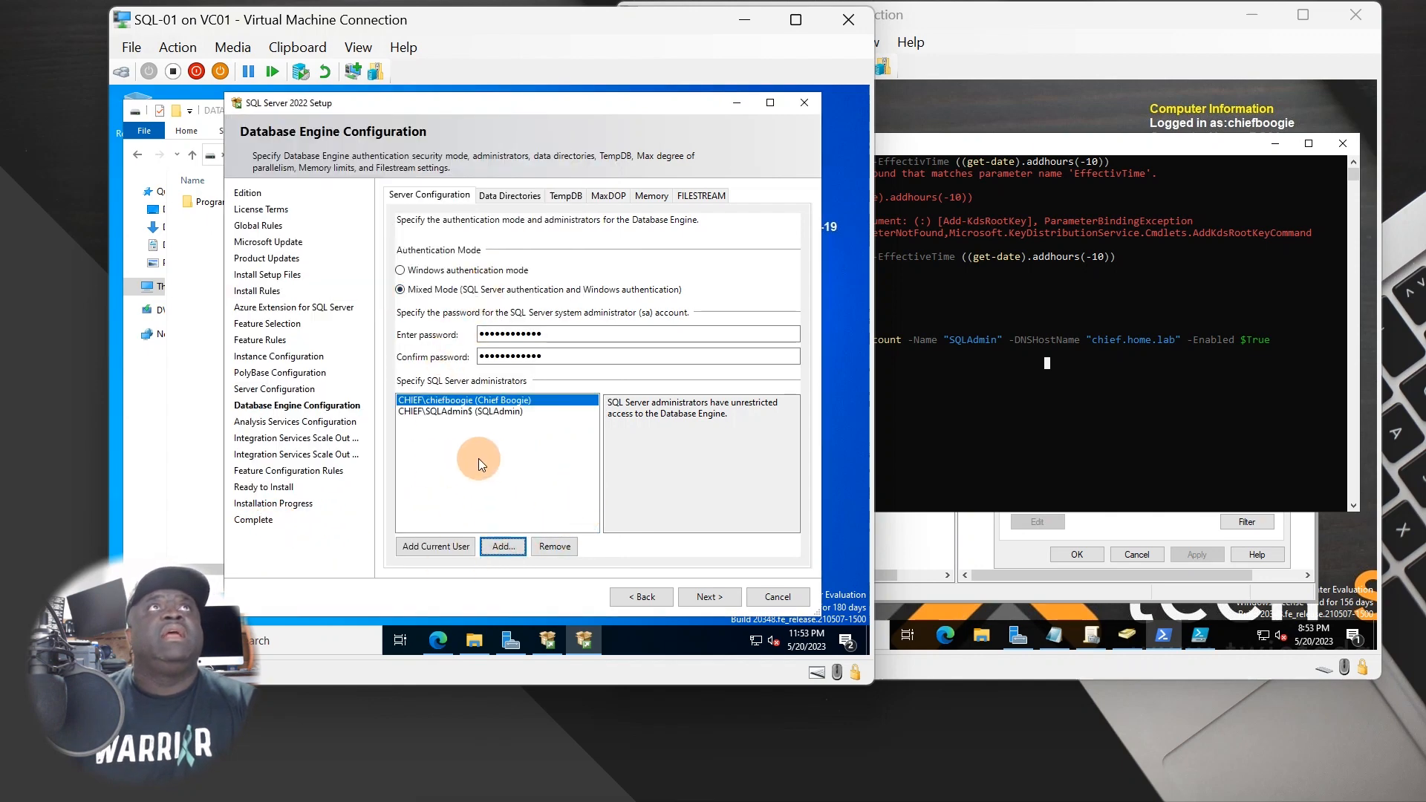
left_click(497, 448)
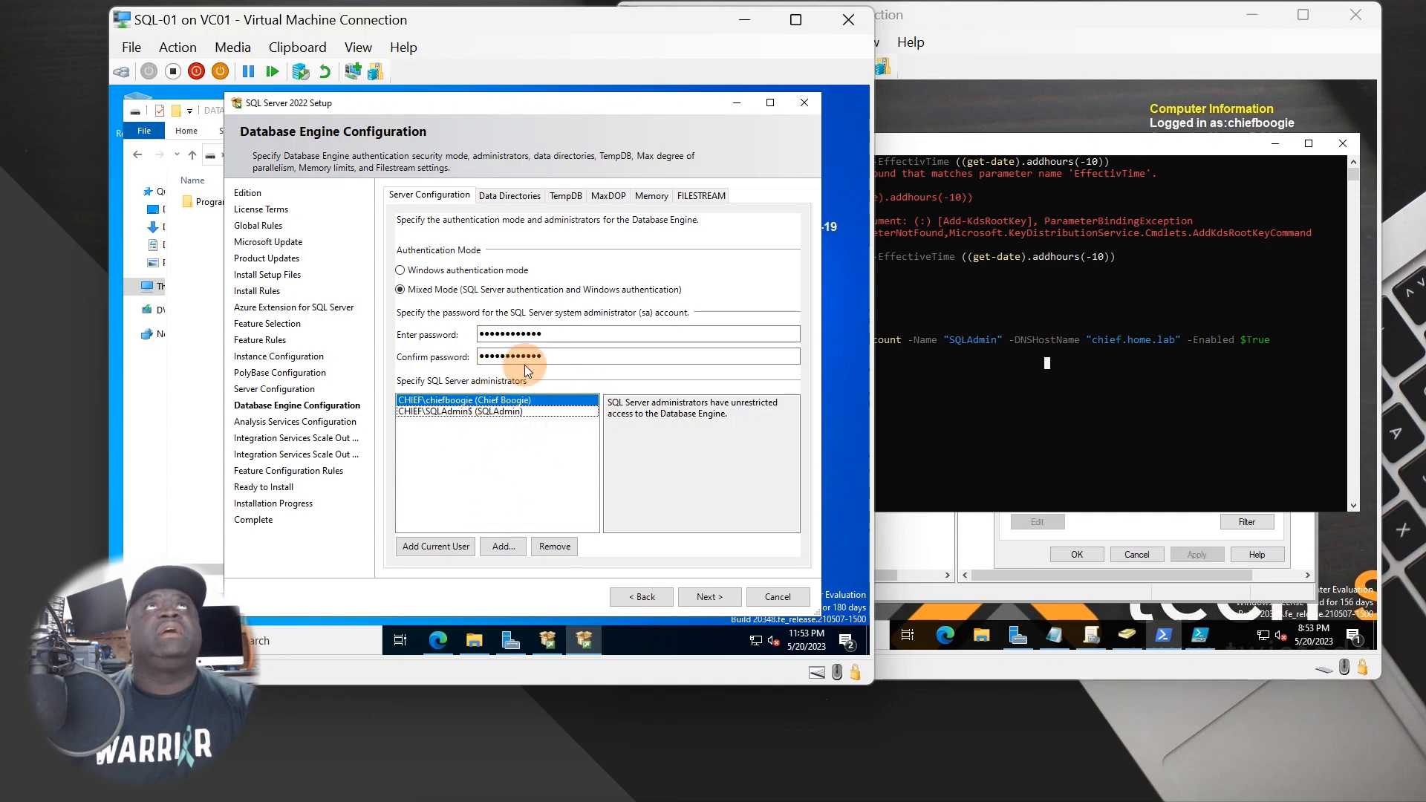
left_click(461, 542)
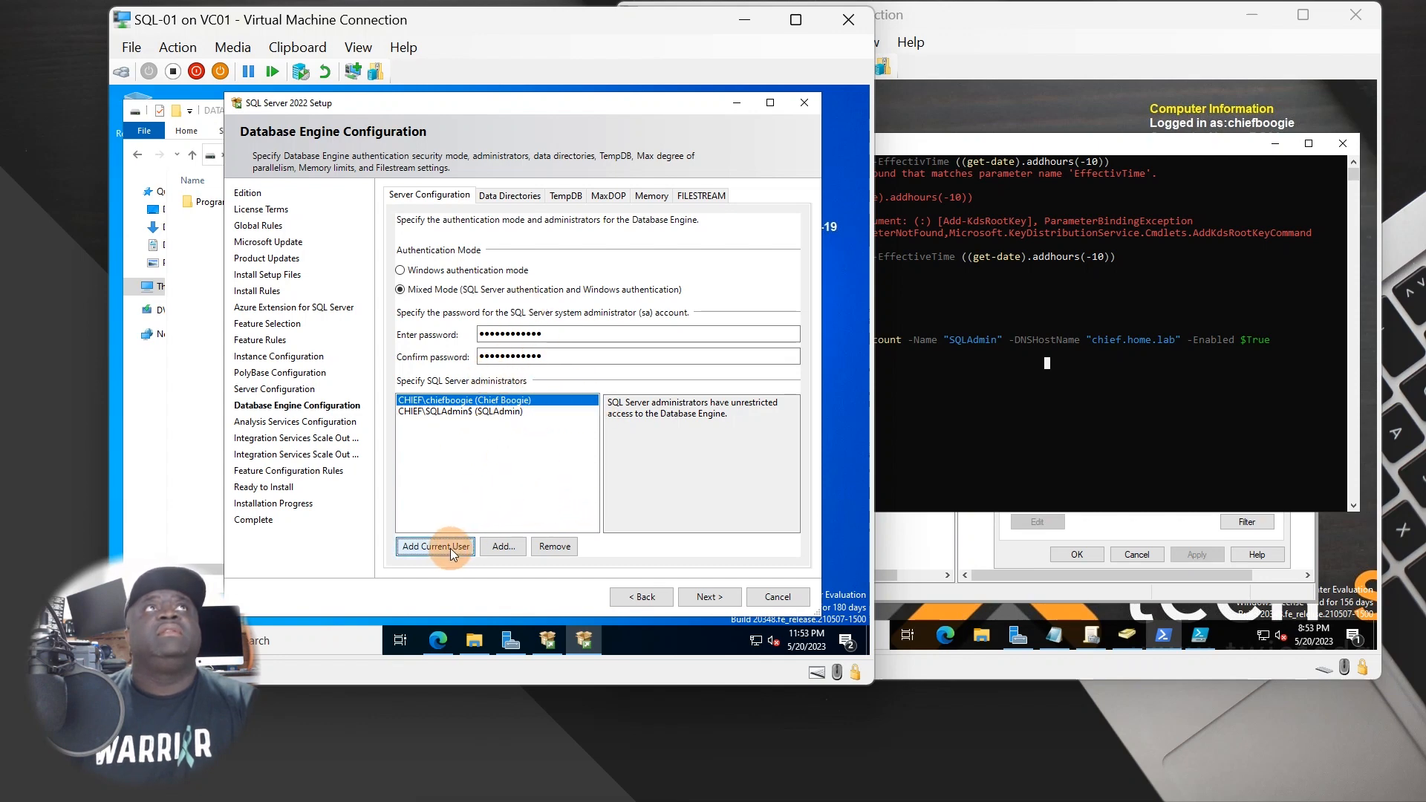
- Add the built-in Administrator account as a SQL Server administrator
left_click(501, 545)
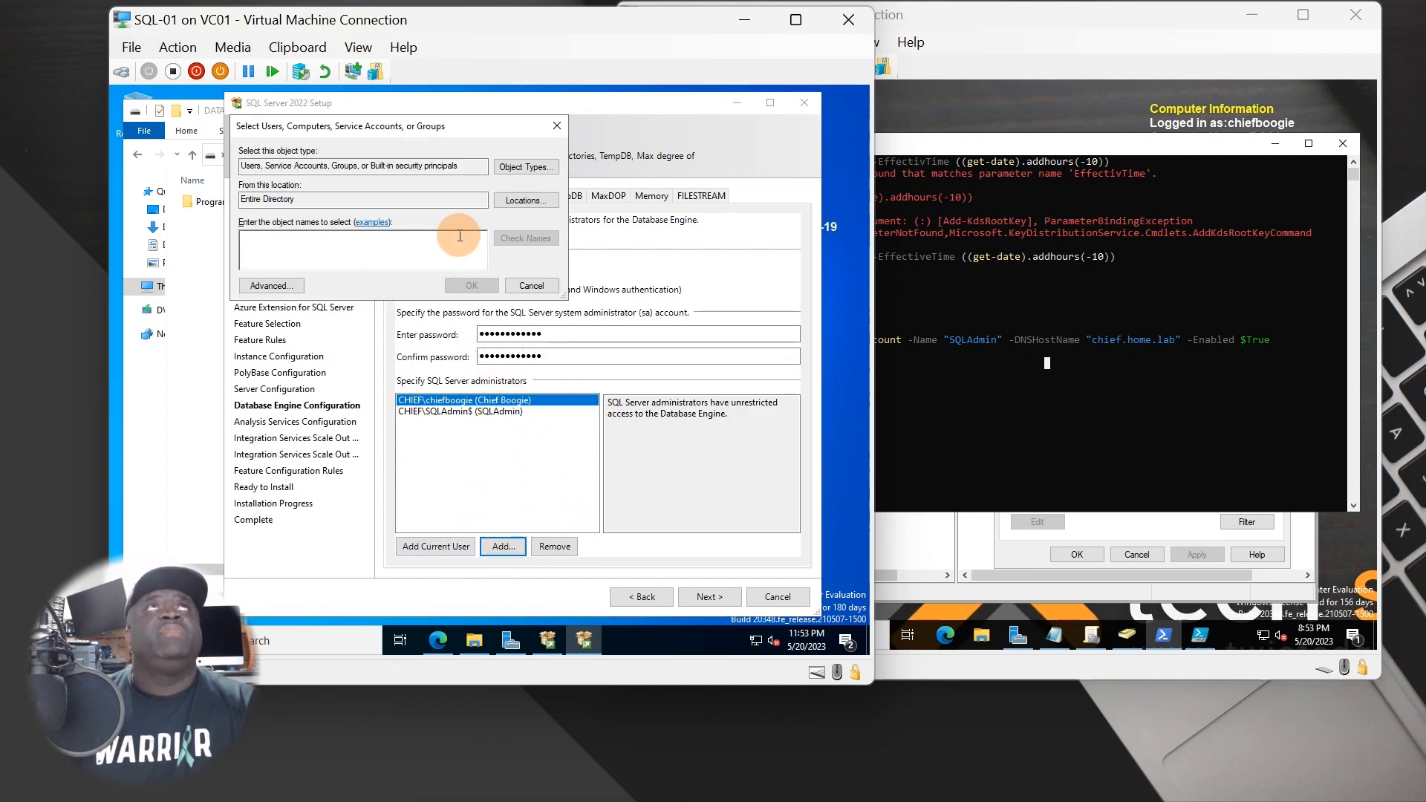
left_click(271, 285)
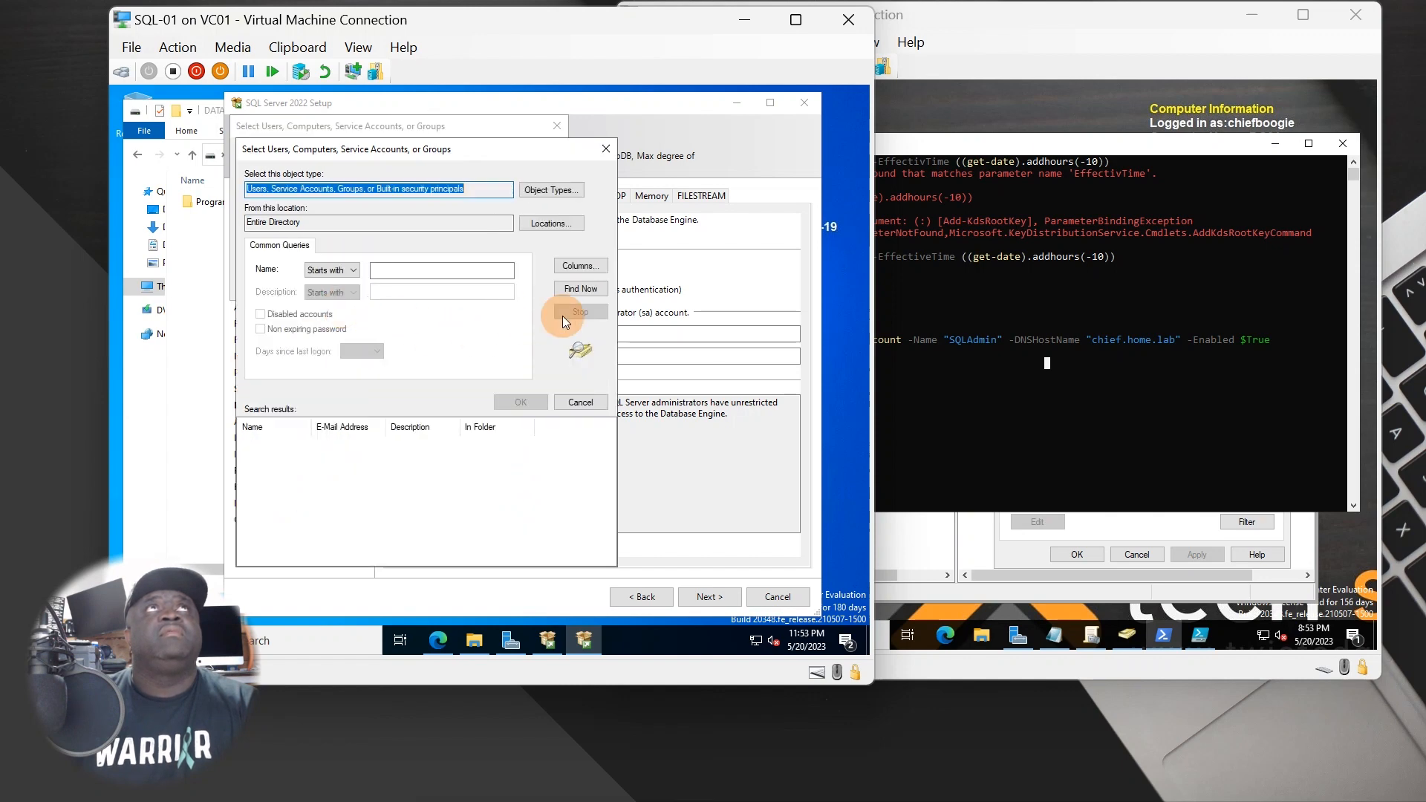
left_click(580, 289)
double_click(273, 442)
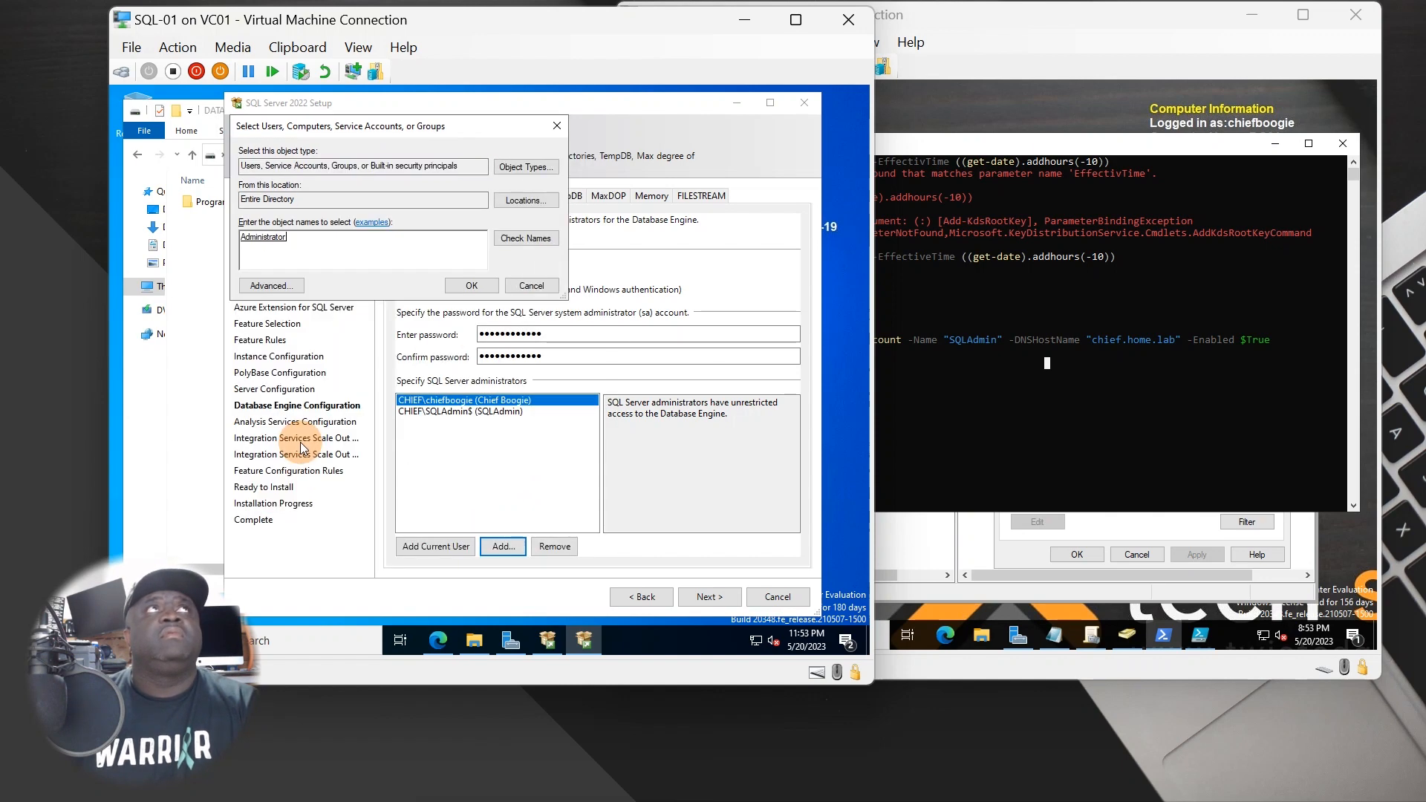
left_click(471, 286)
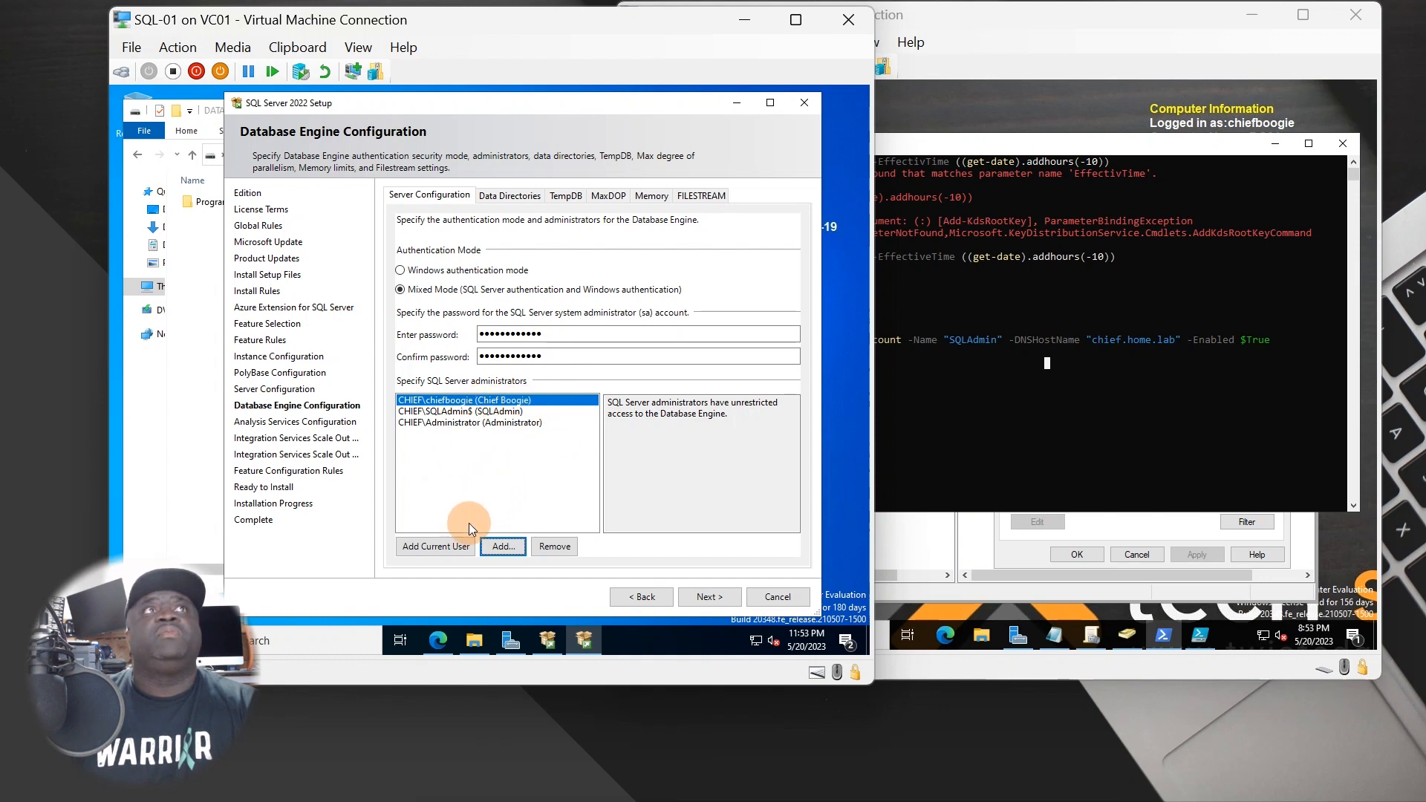
left_click(444, 545)
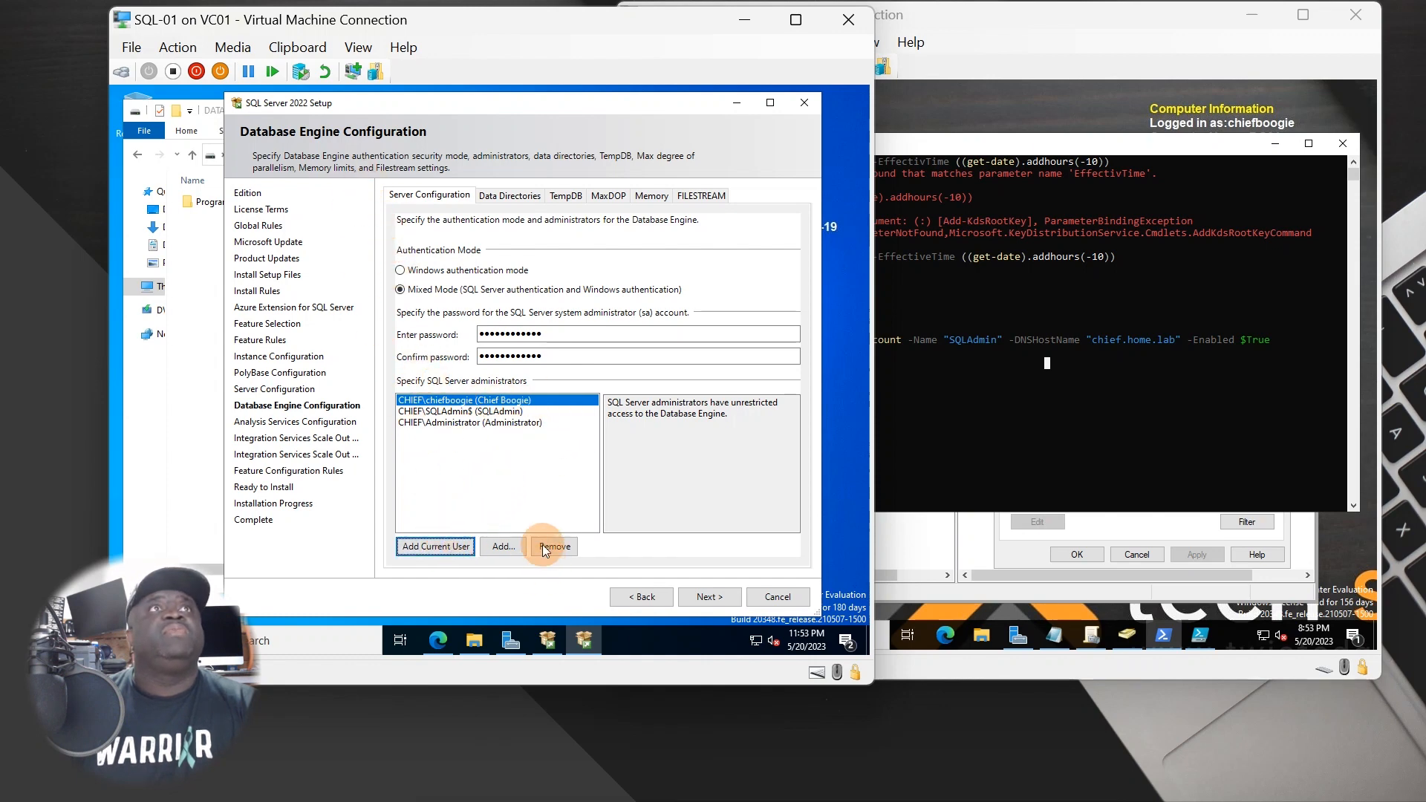
- Add the Domain Admins group as SQL Server administrators
left_click(505, 547)
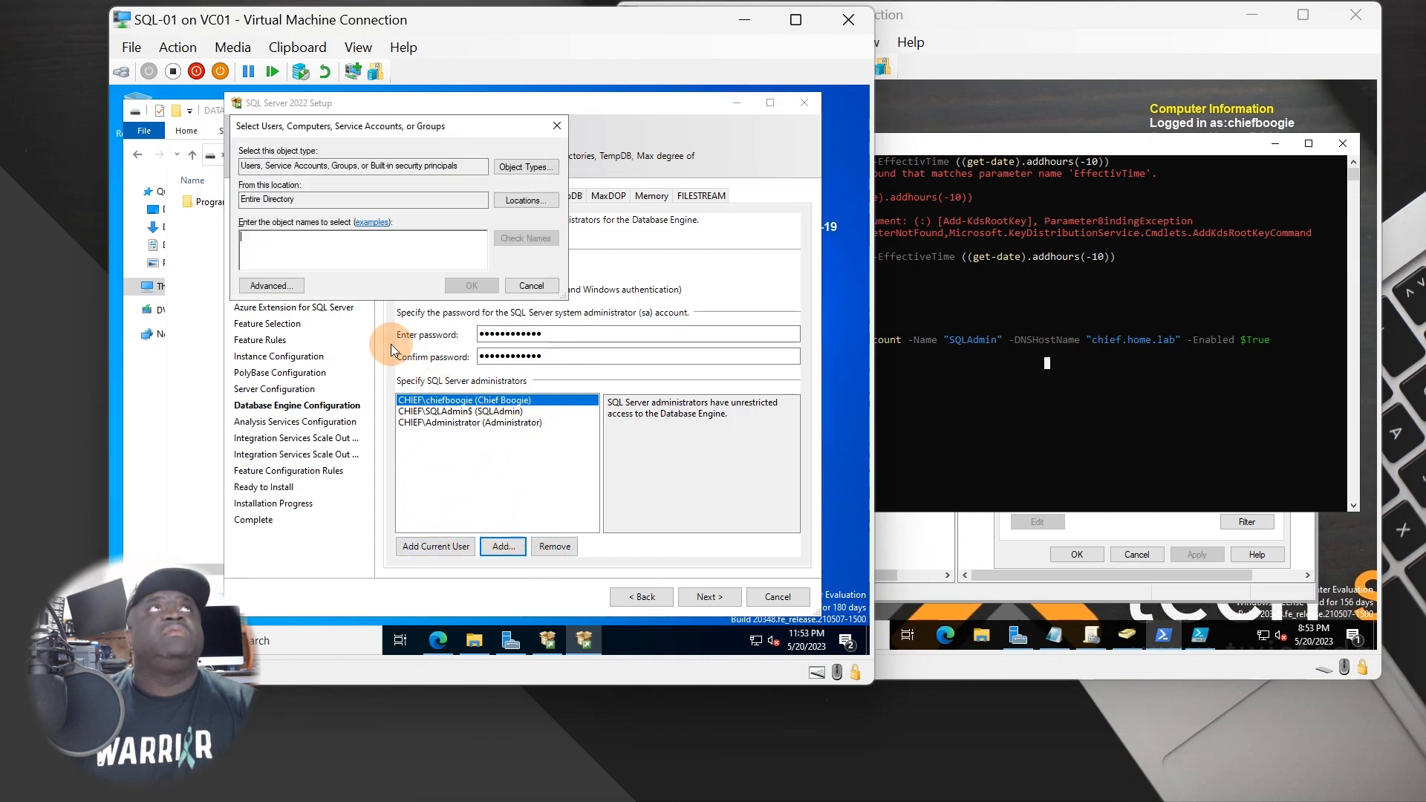
left_click(291, 289)
left_click(556, 292)
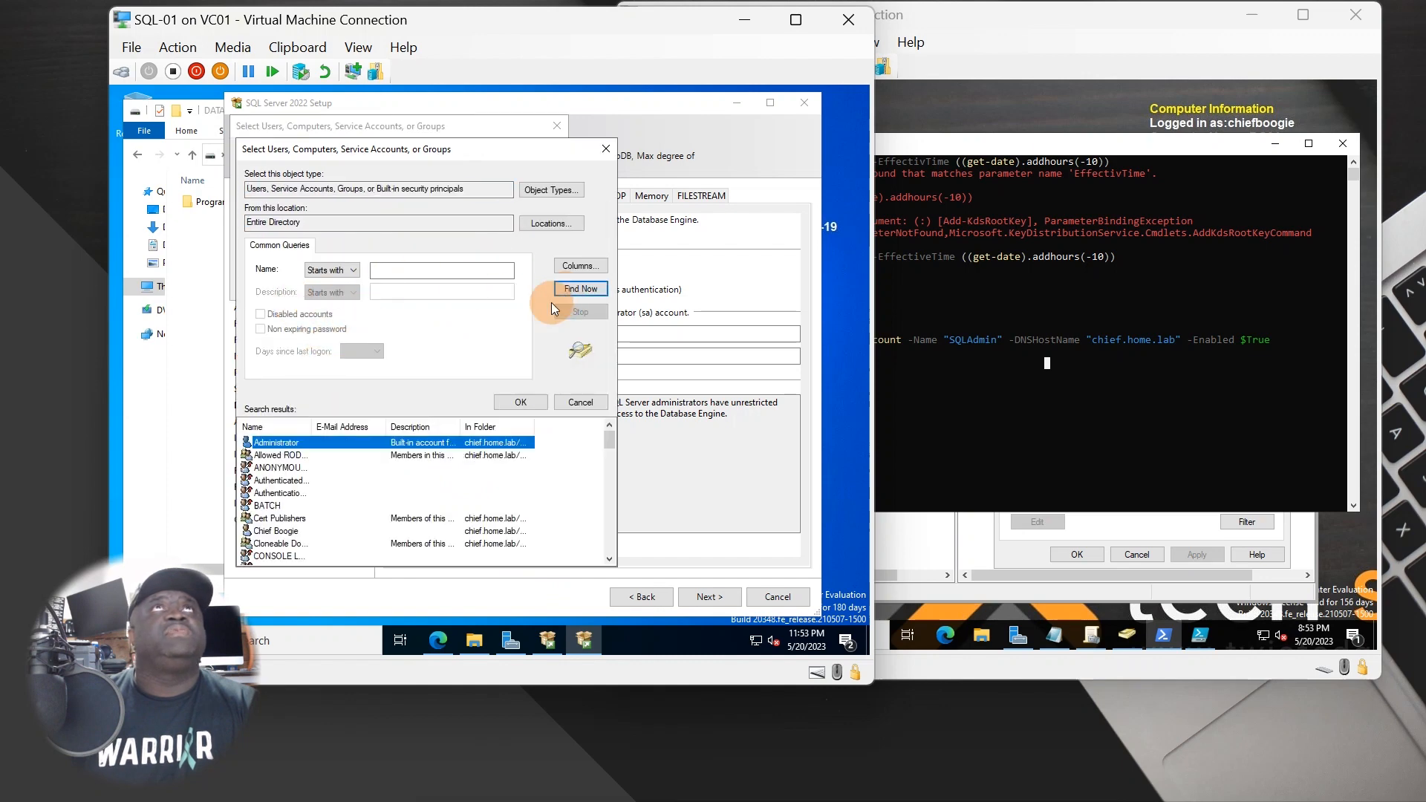
double_click(312, 426)
scroll(338, 502, "down", 3)
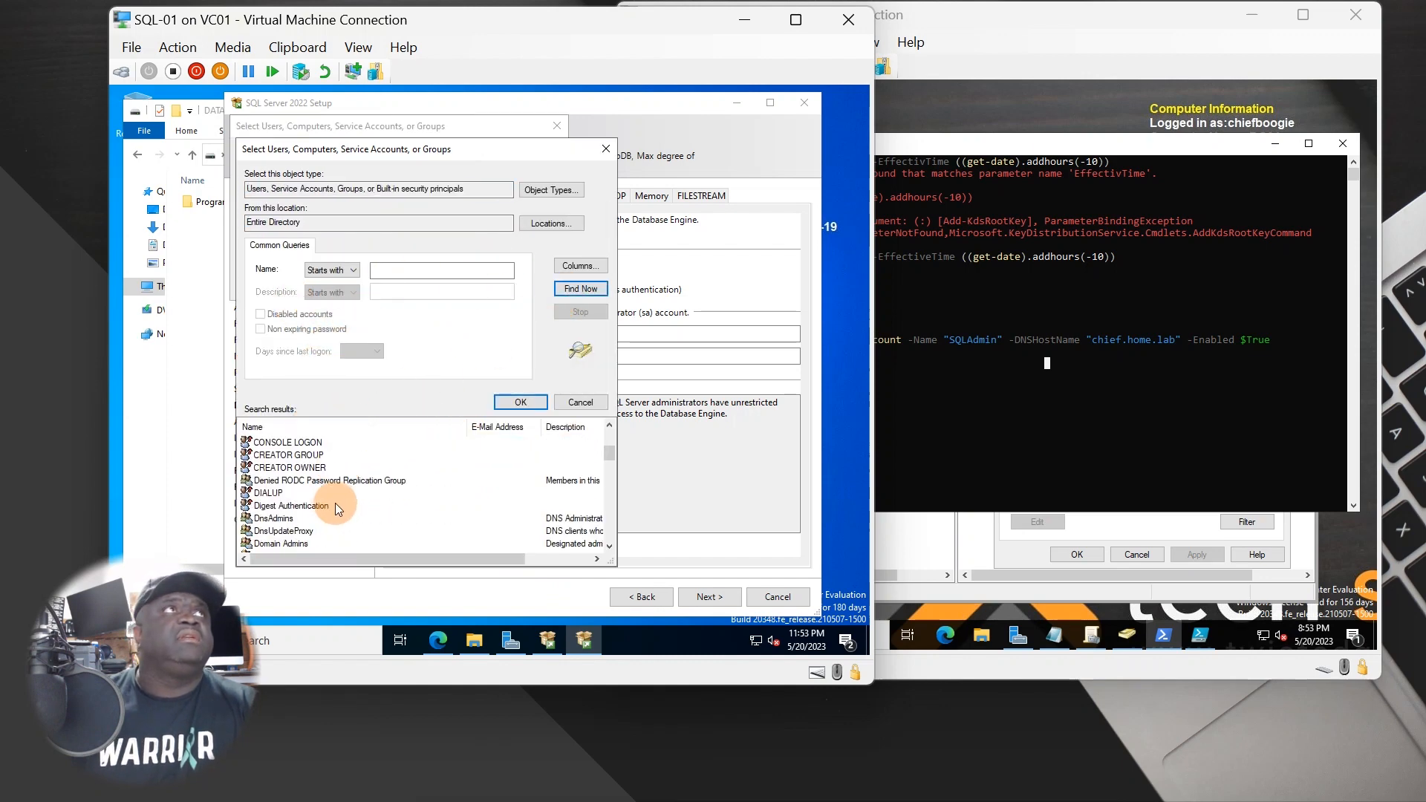
scroll(331, 505, "down", 2)
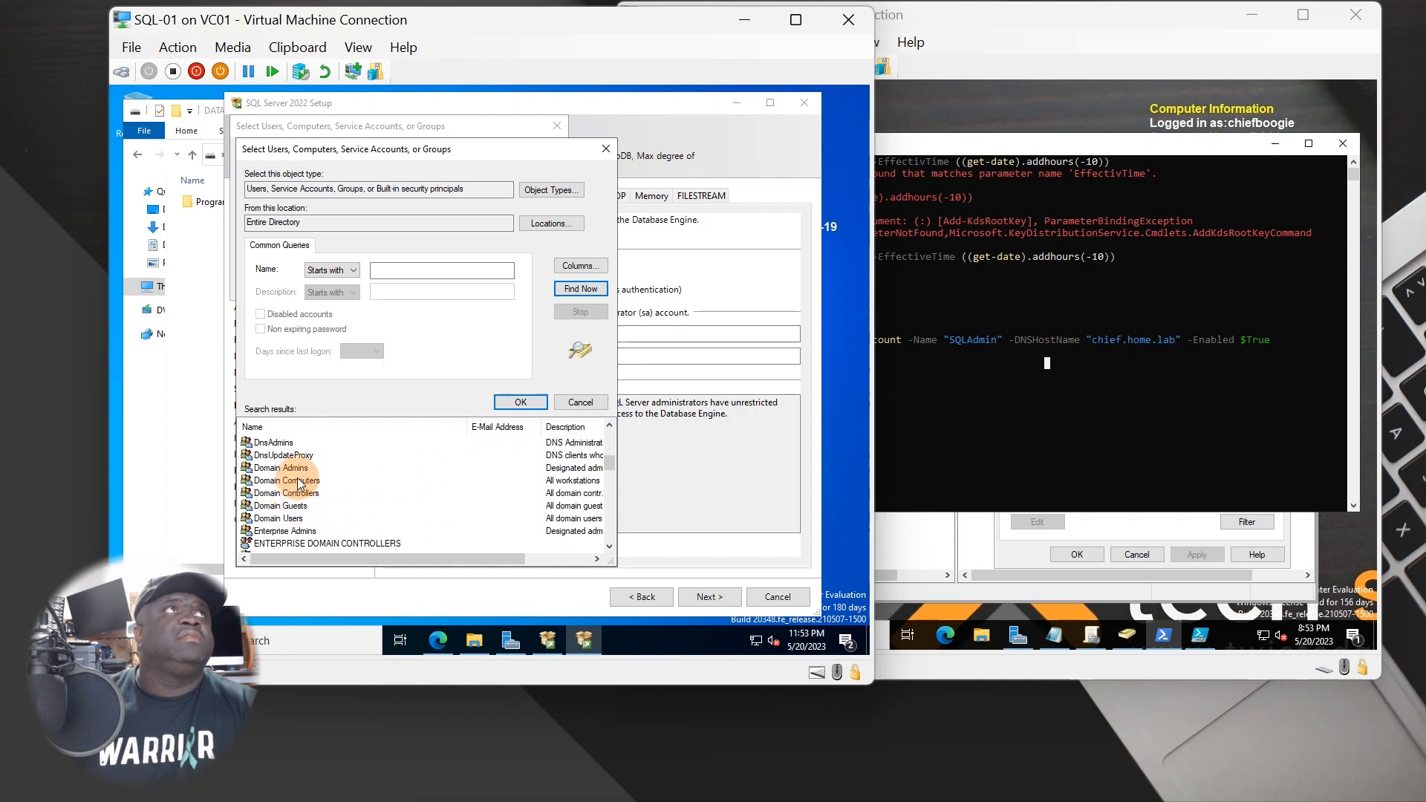
double_click(296, 468)
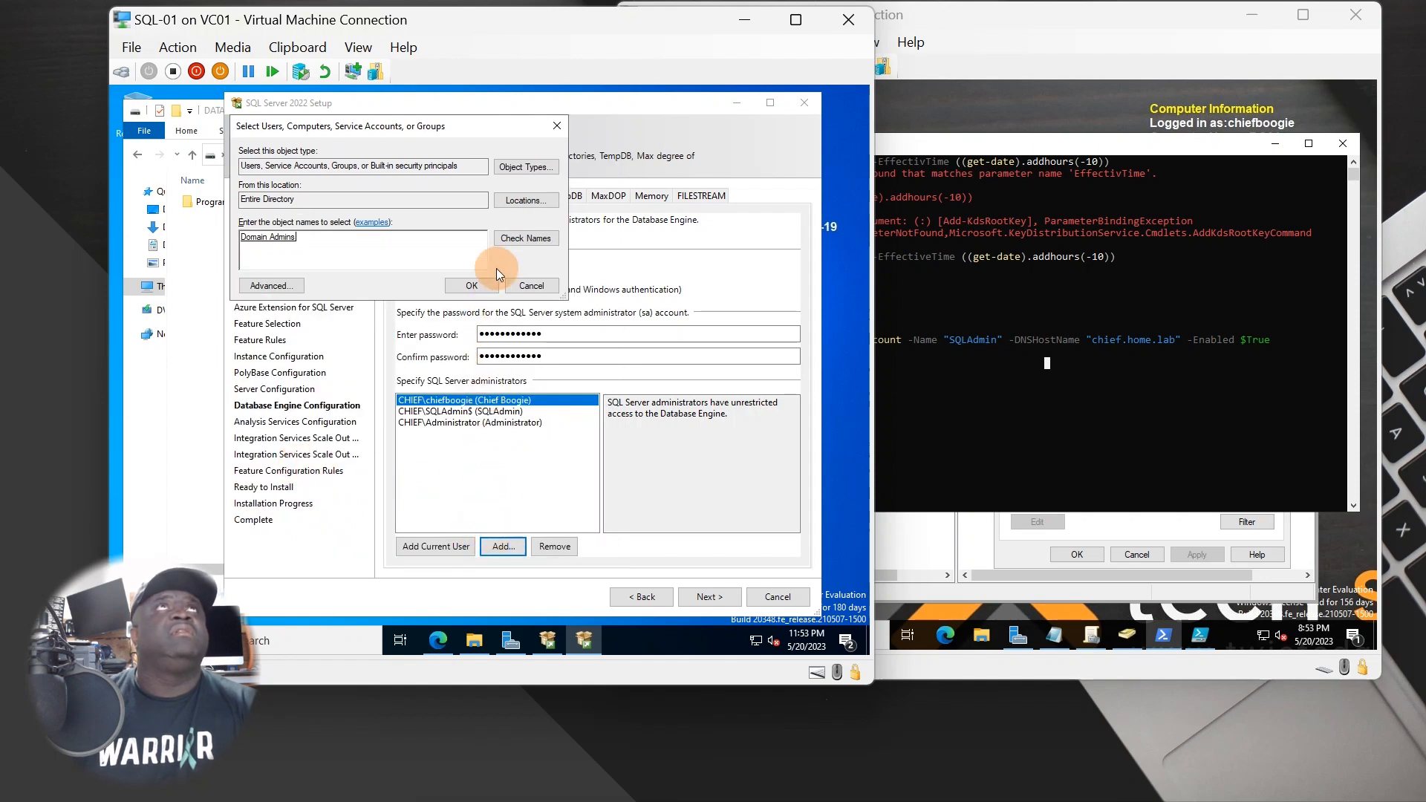
left_click(471, 285)
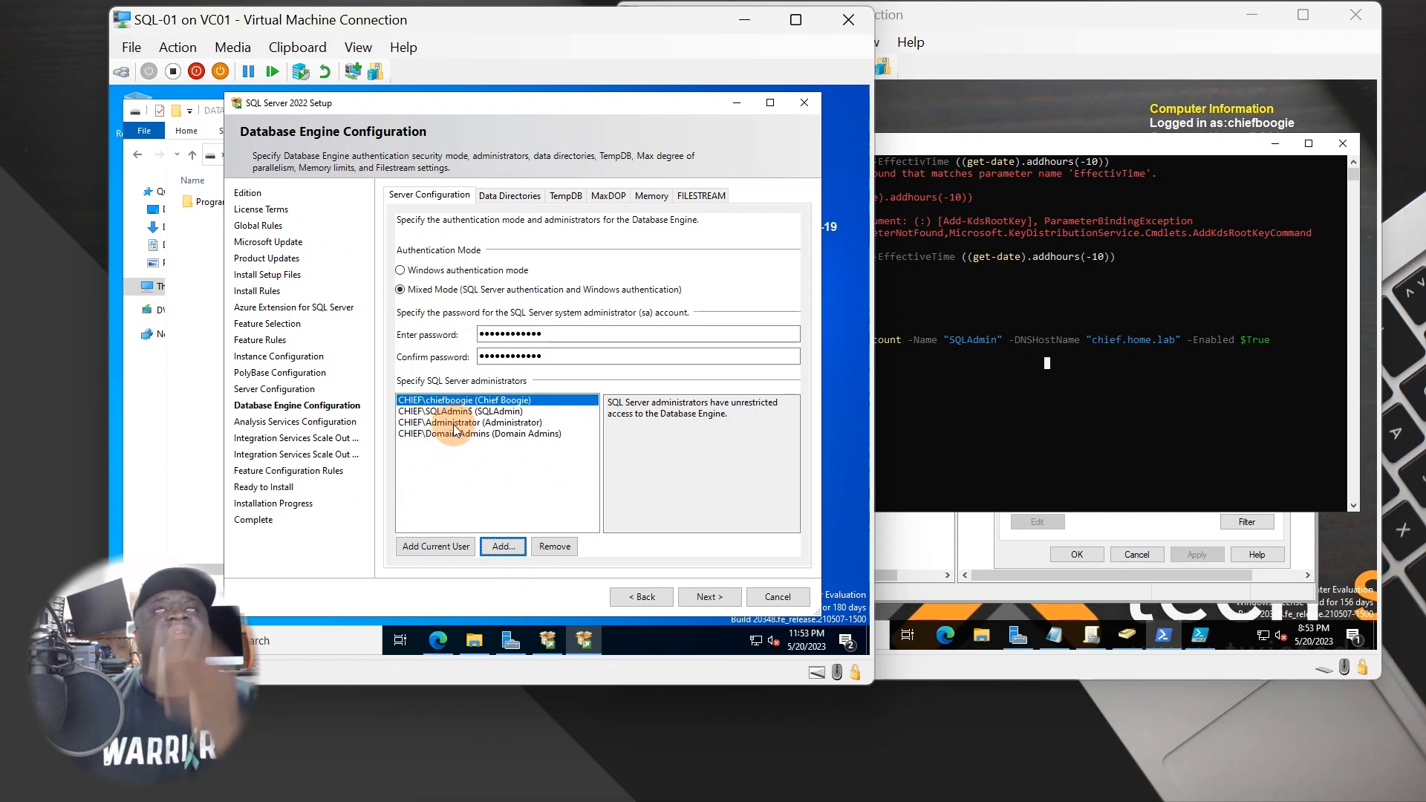
left_click(1032, 456)
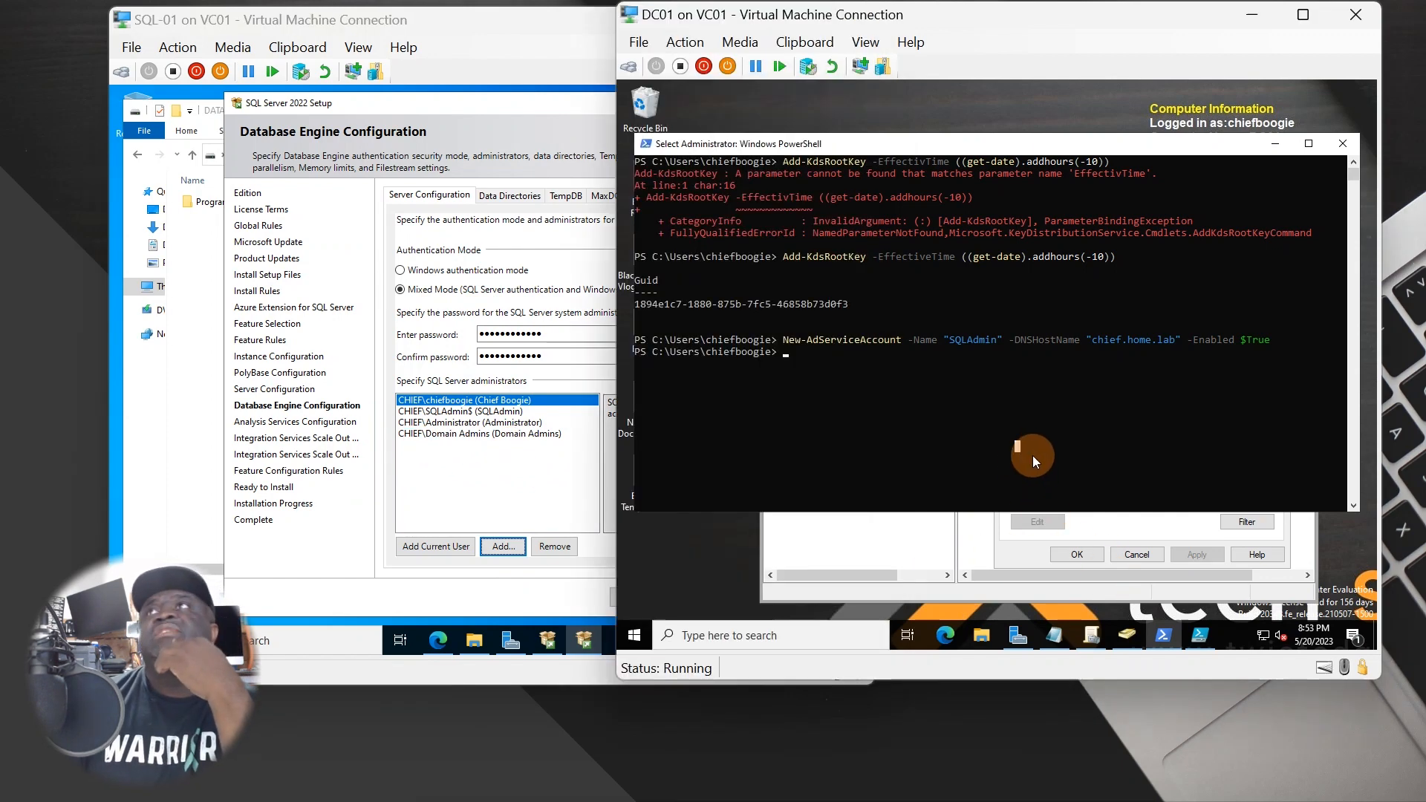
- Cancel SQLAdmin Properties and browse the domain containers down to Users
left_click(1049, 532)
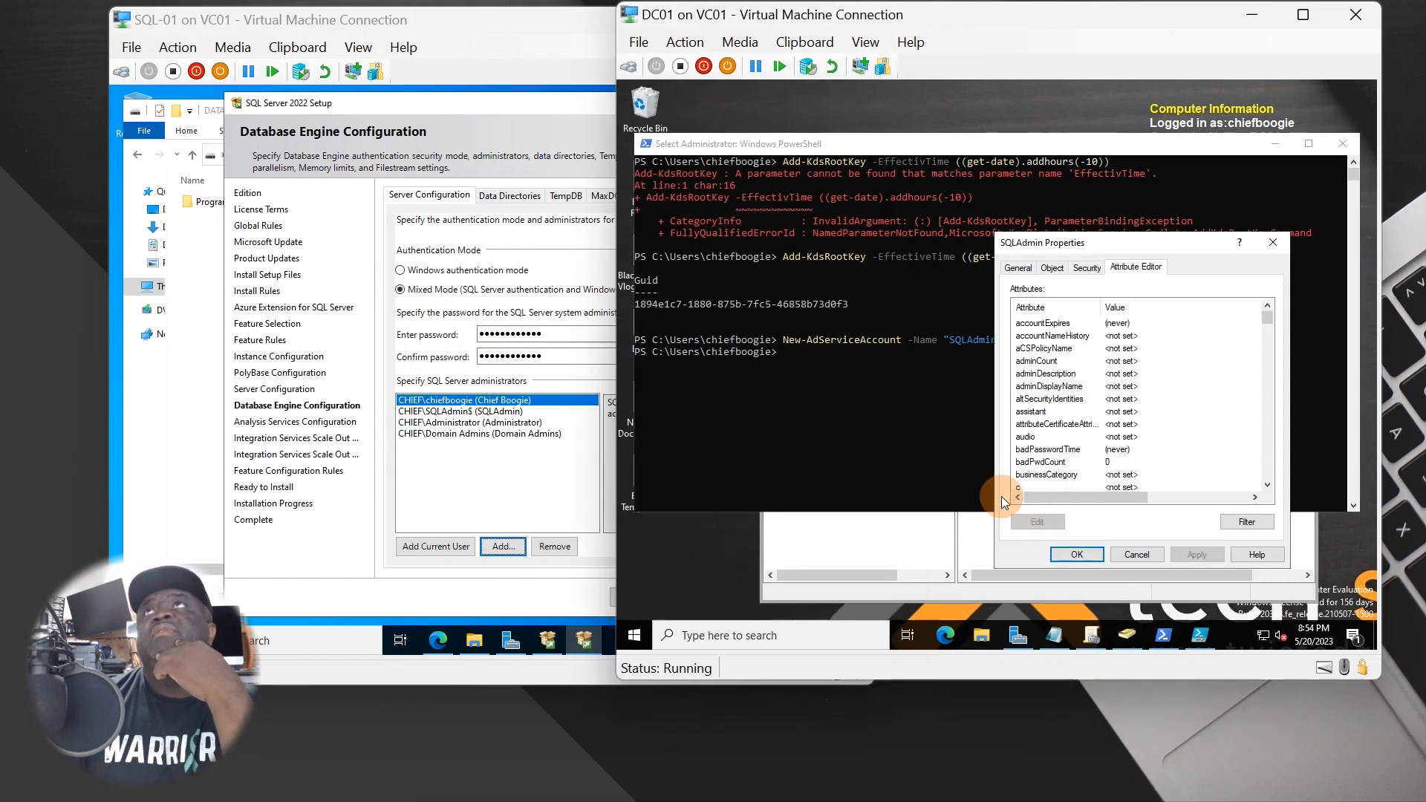
left_click(1143, 558)
left_click(934, 551)
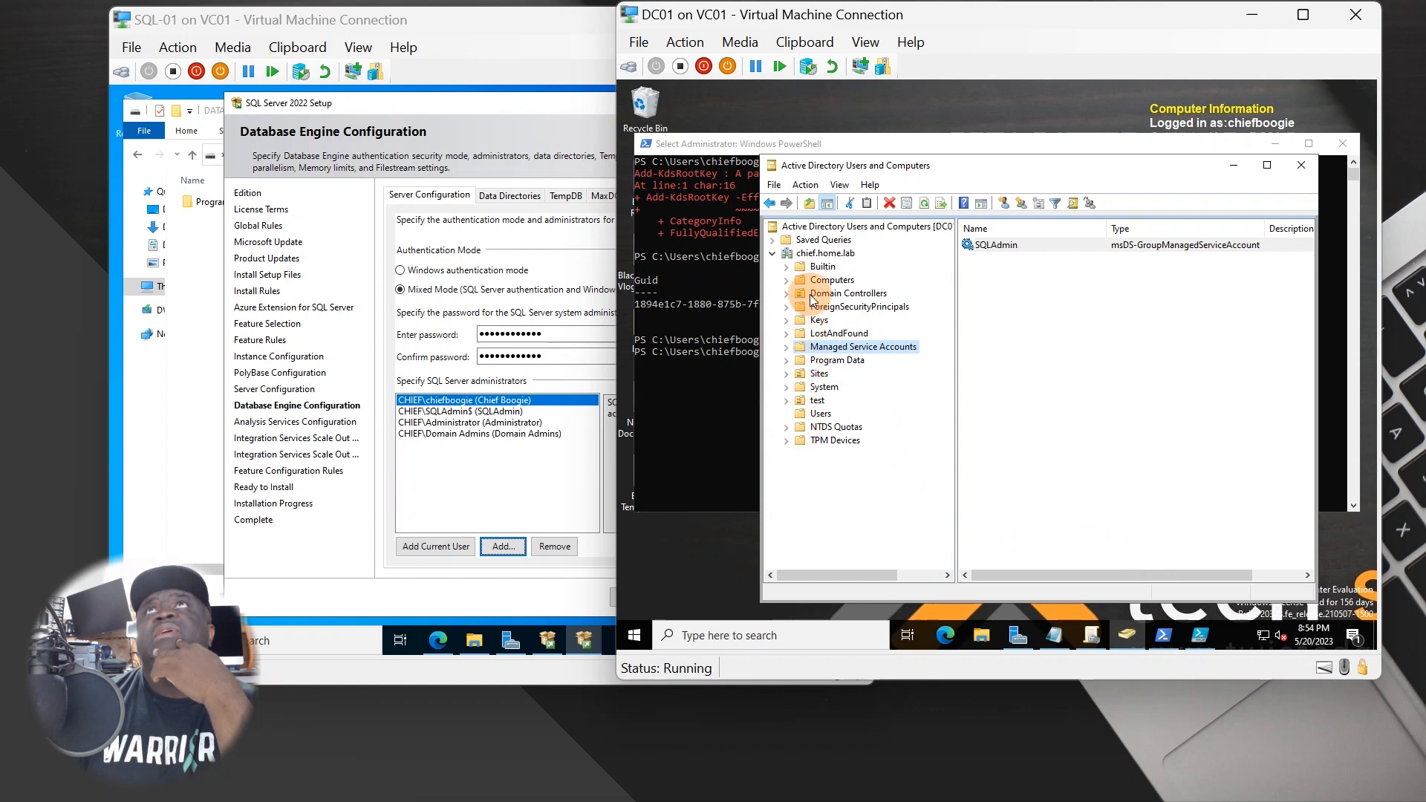
left_click(785, 347)
left_click(817, 386)
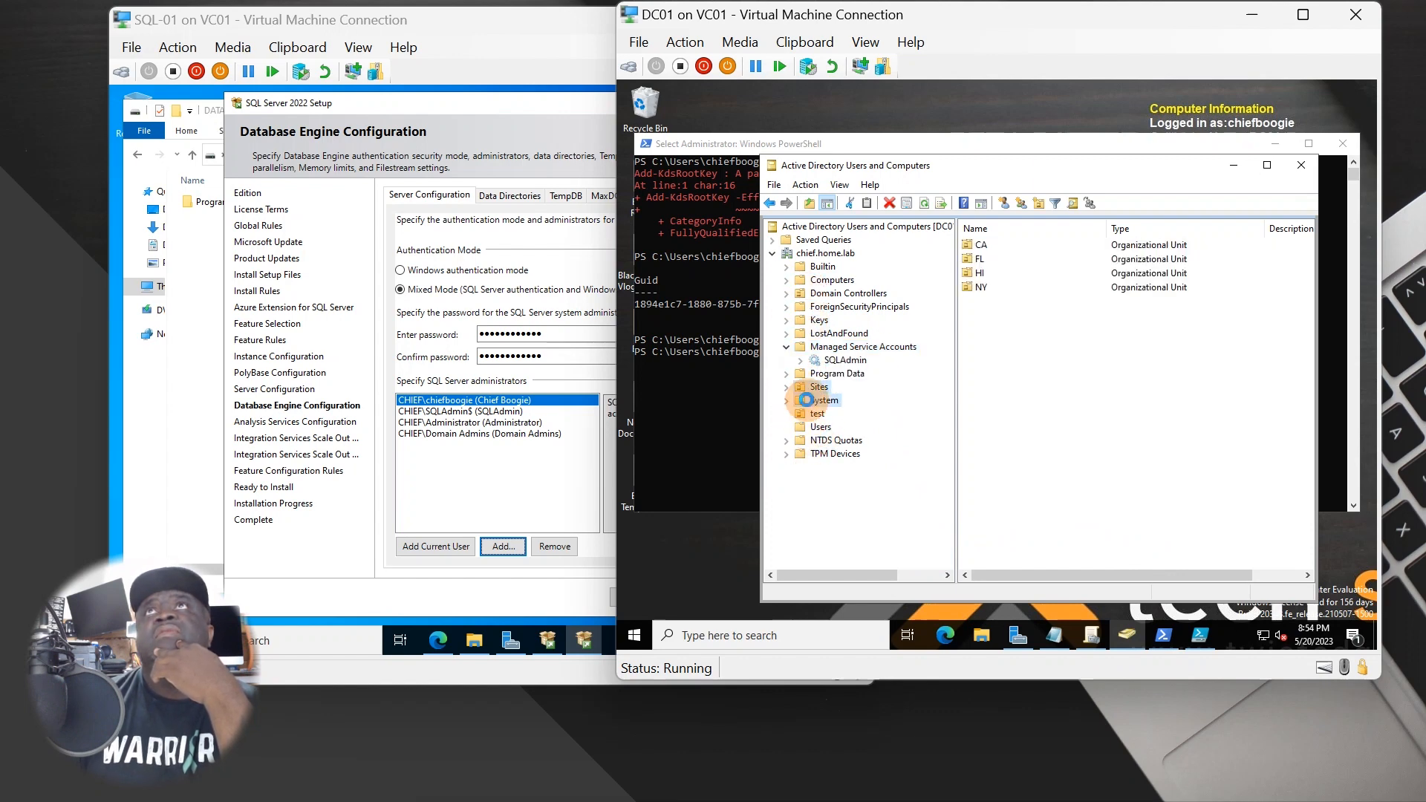
double_click(821, 401)
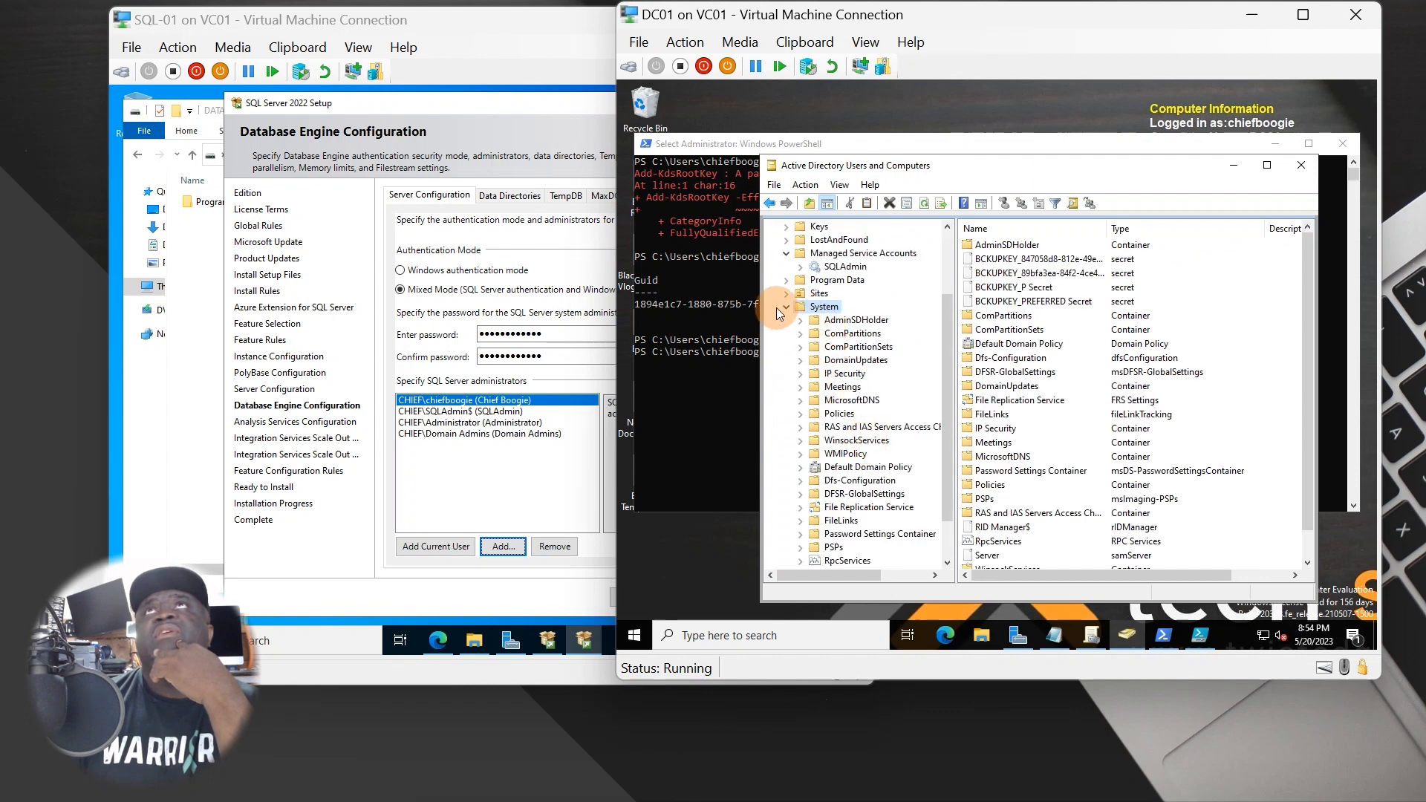
left_click(785, 306)
left_click(814, 414)
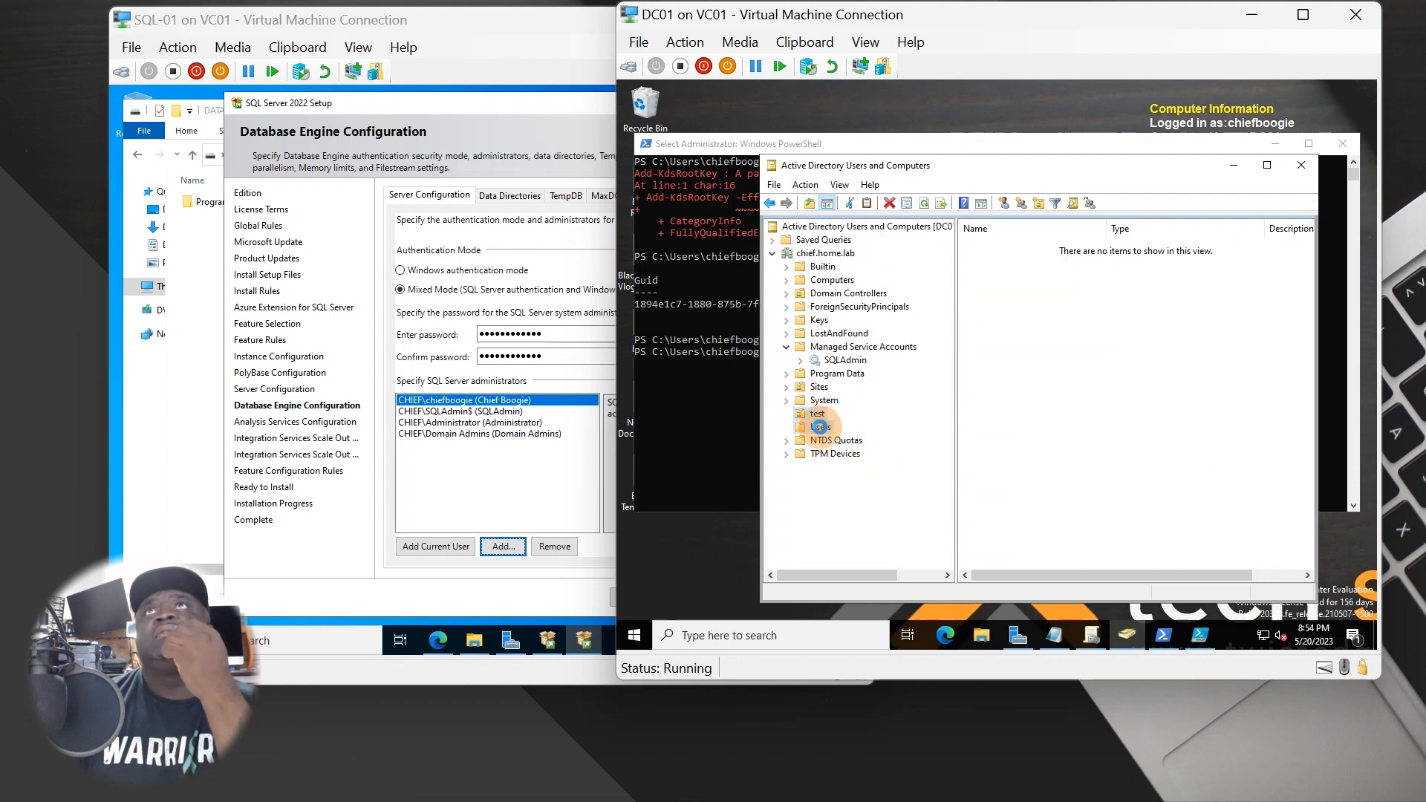
left_click(820, 427)
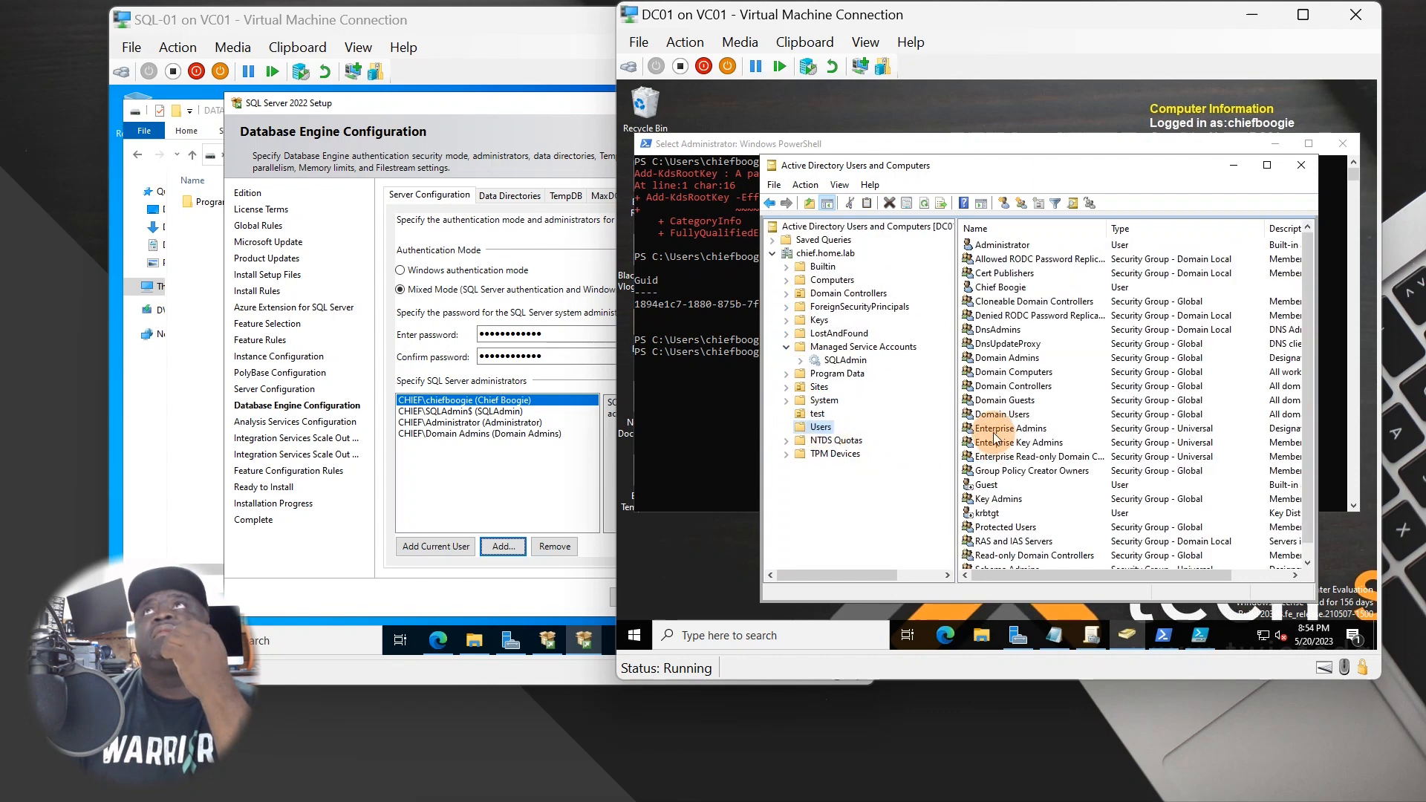
- Create the global security group 'SQL Administrators' in the Users container
right_click(816, 427)
mouse_move(894, 477)
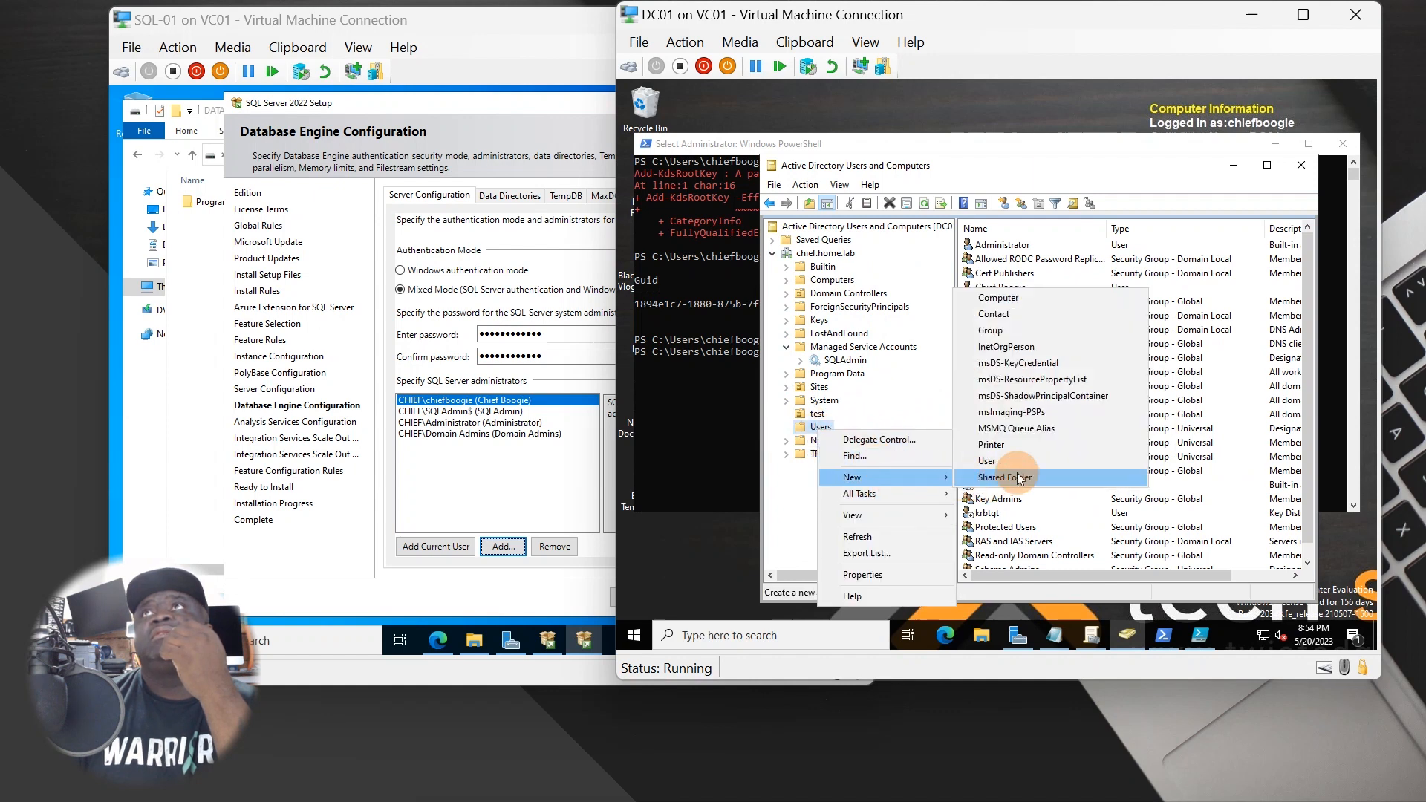
left_click(1015, 331)
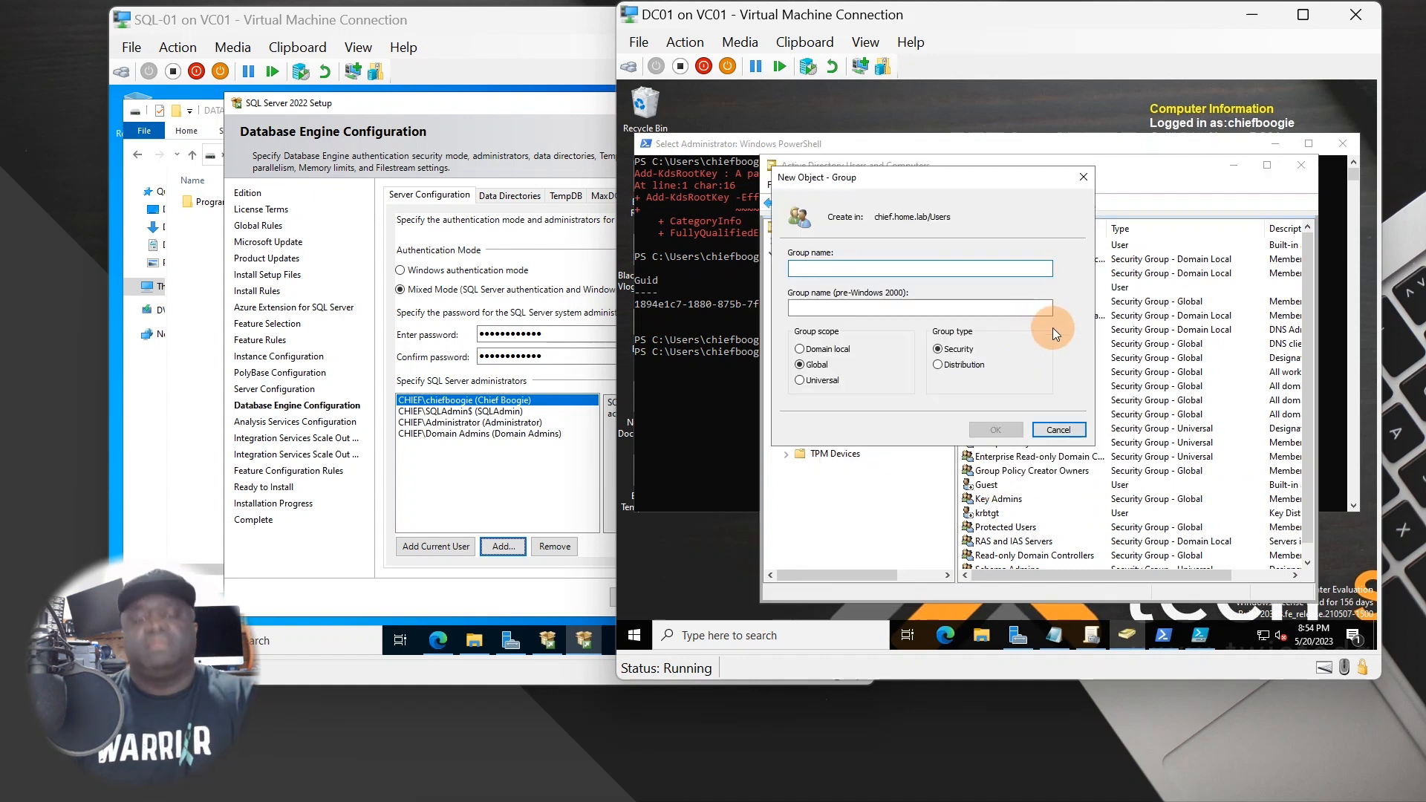
type("SQLAdminis")
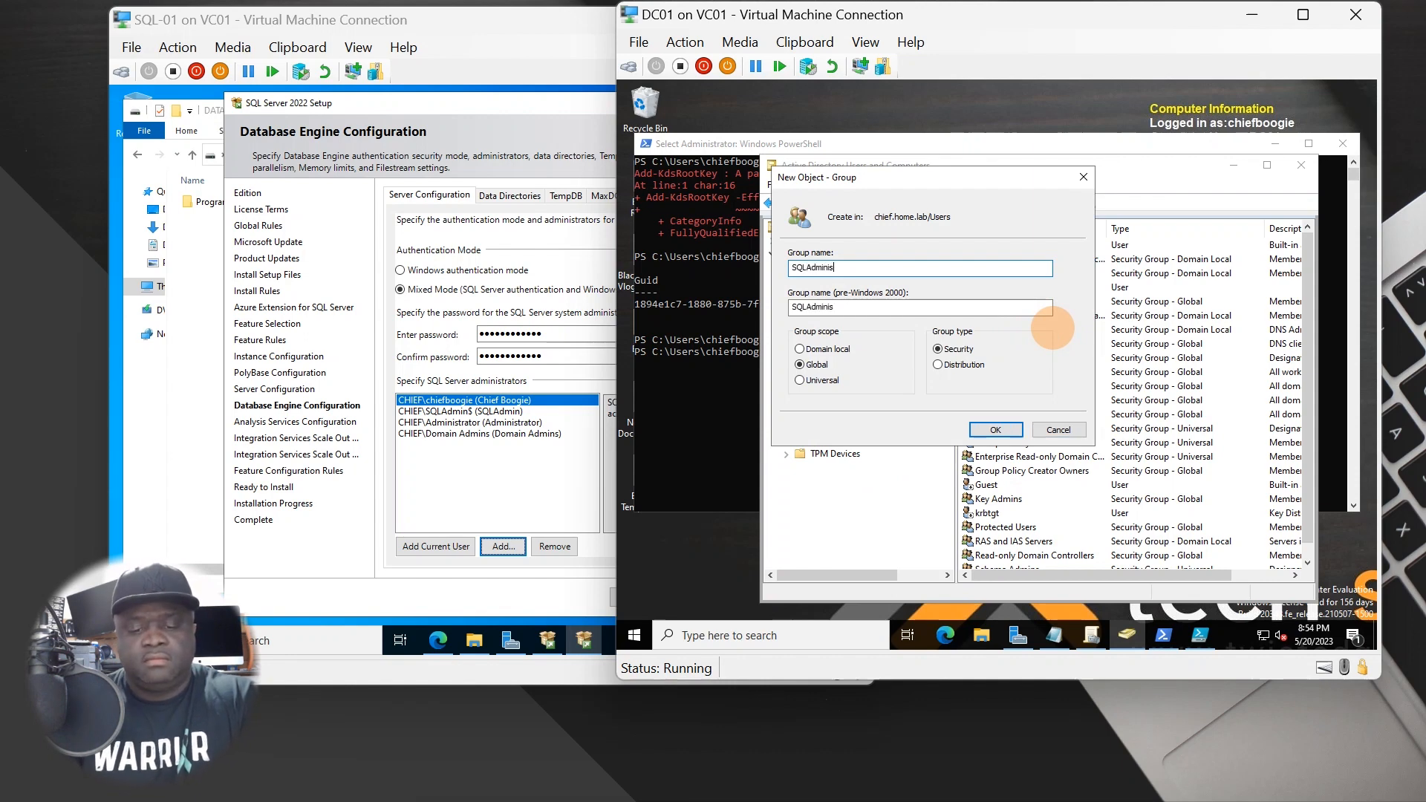
type("trators")
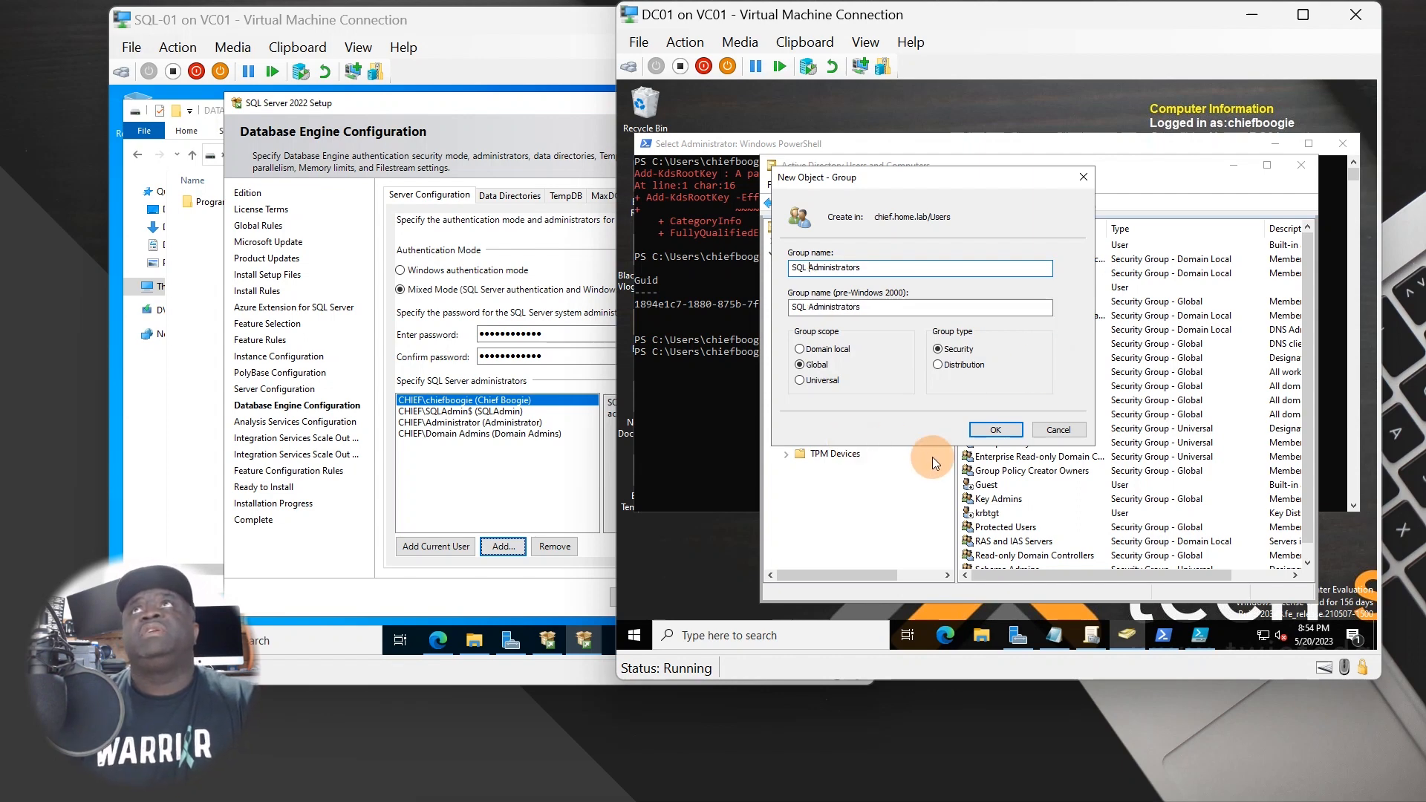
left_click(1011, 429)
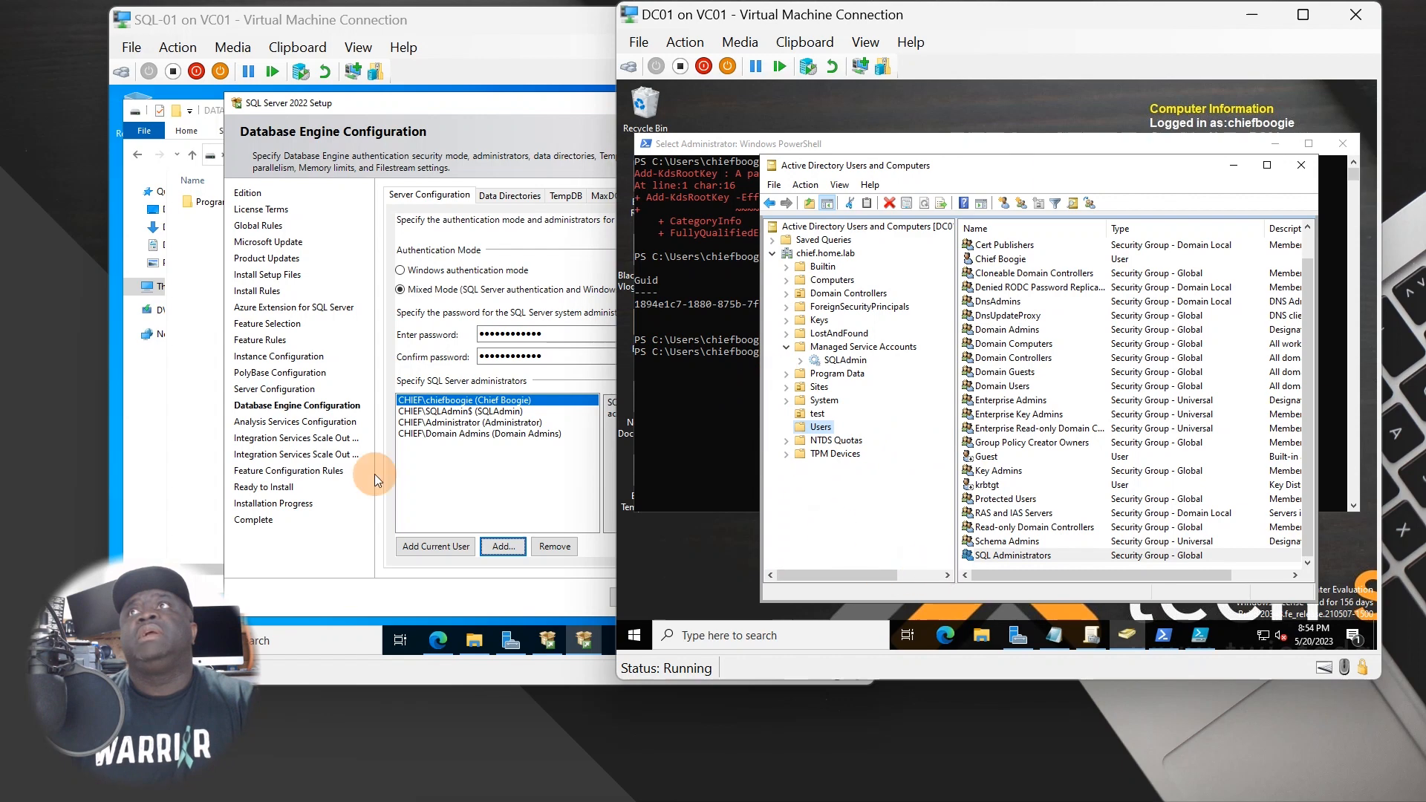
- Find CHIEF\SQL Administrators in the directory search and add it as a Database Engine administrator
left_click(503, 546)
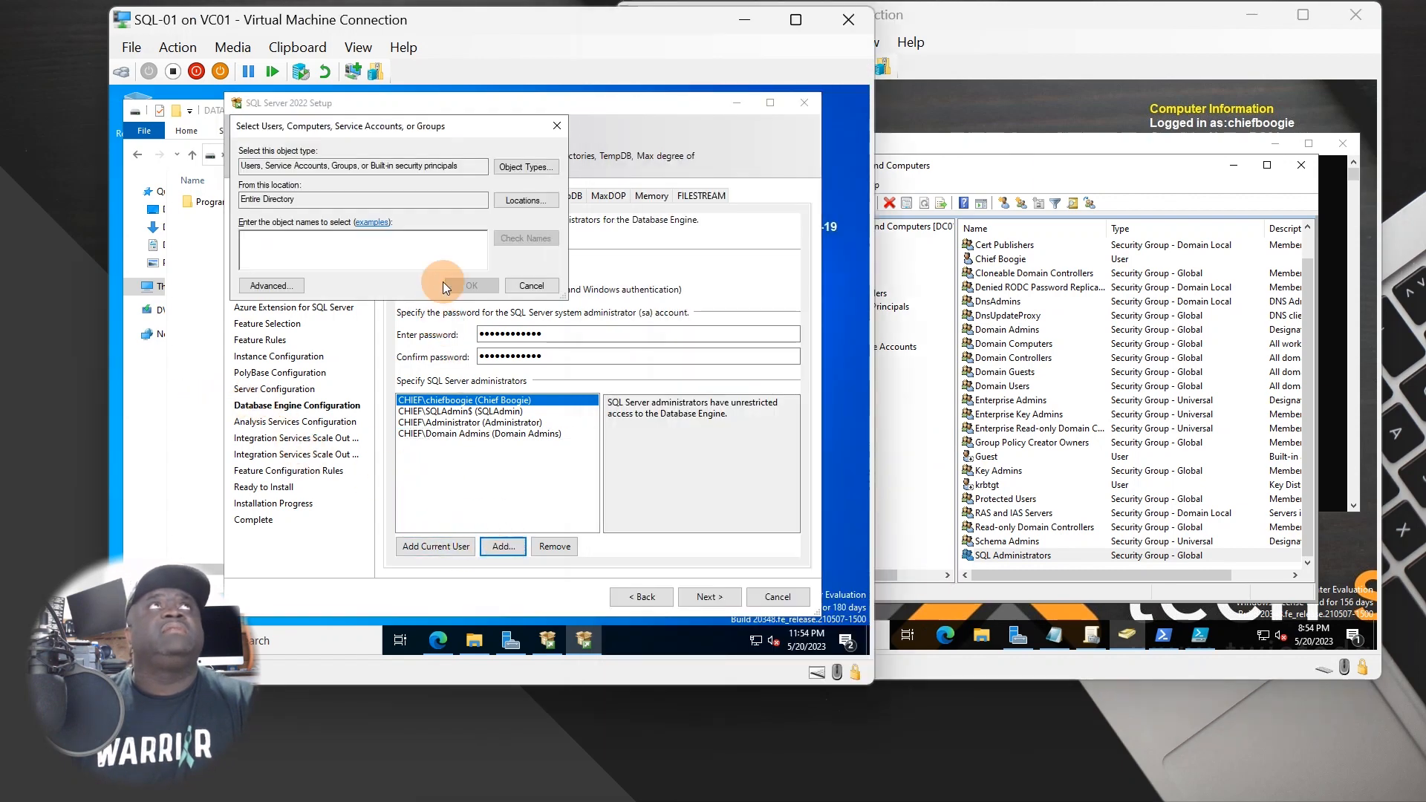
left_click(294, 289)
left_click(583, 289)
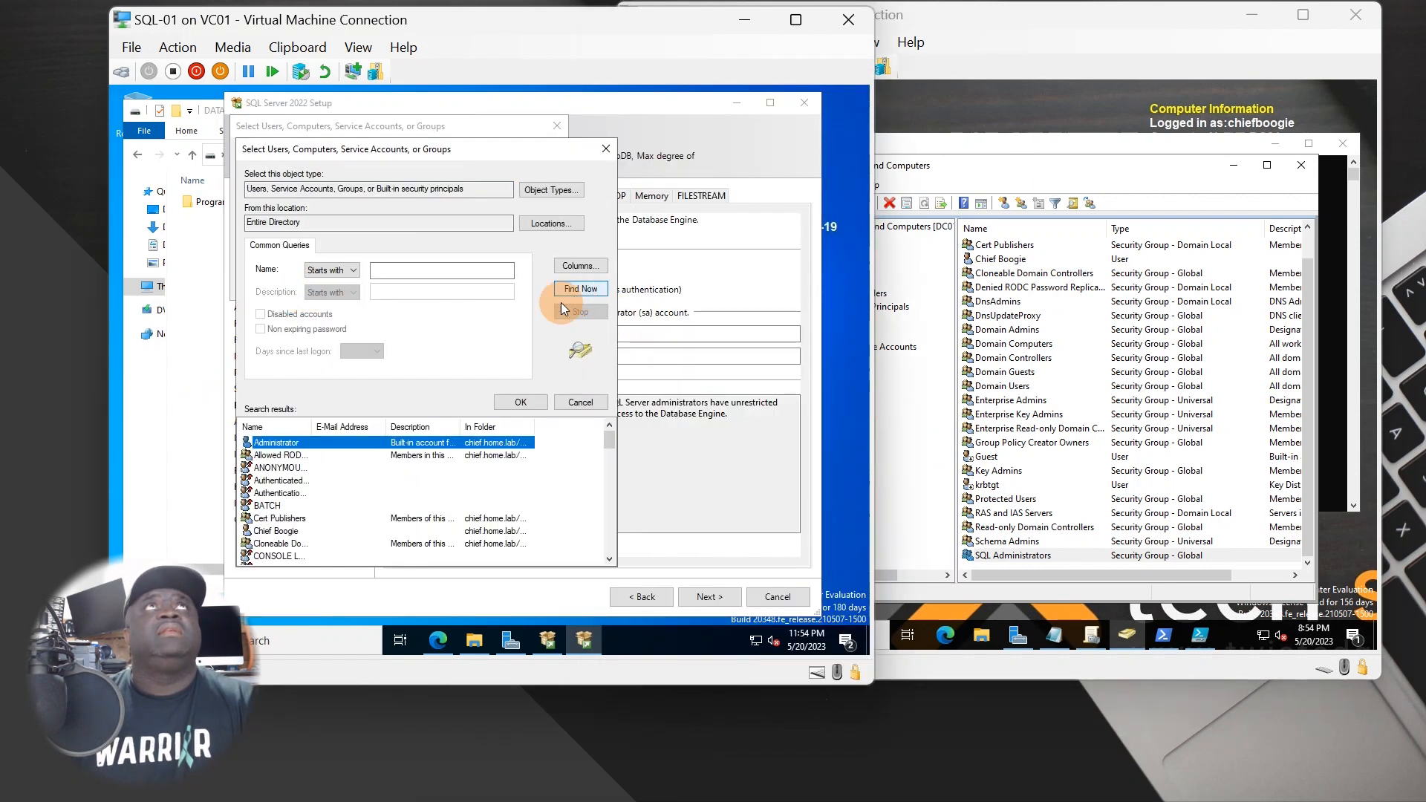
scroll(283, 519, "down", 10)
scroll(283, 549, "down", 2)
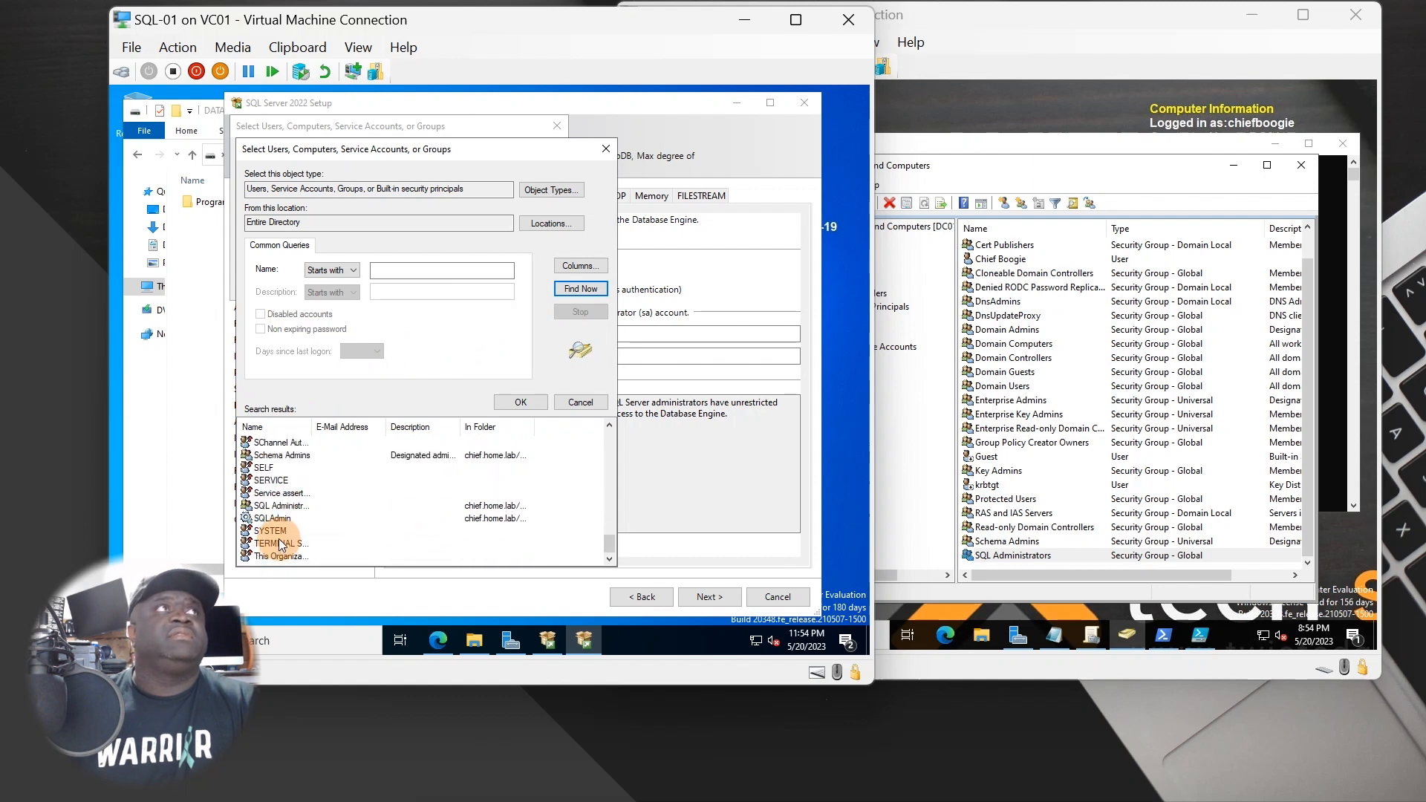
left_click(280, 508)
double_click(280, 508)
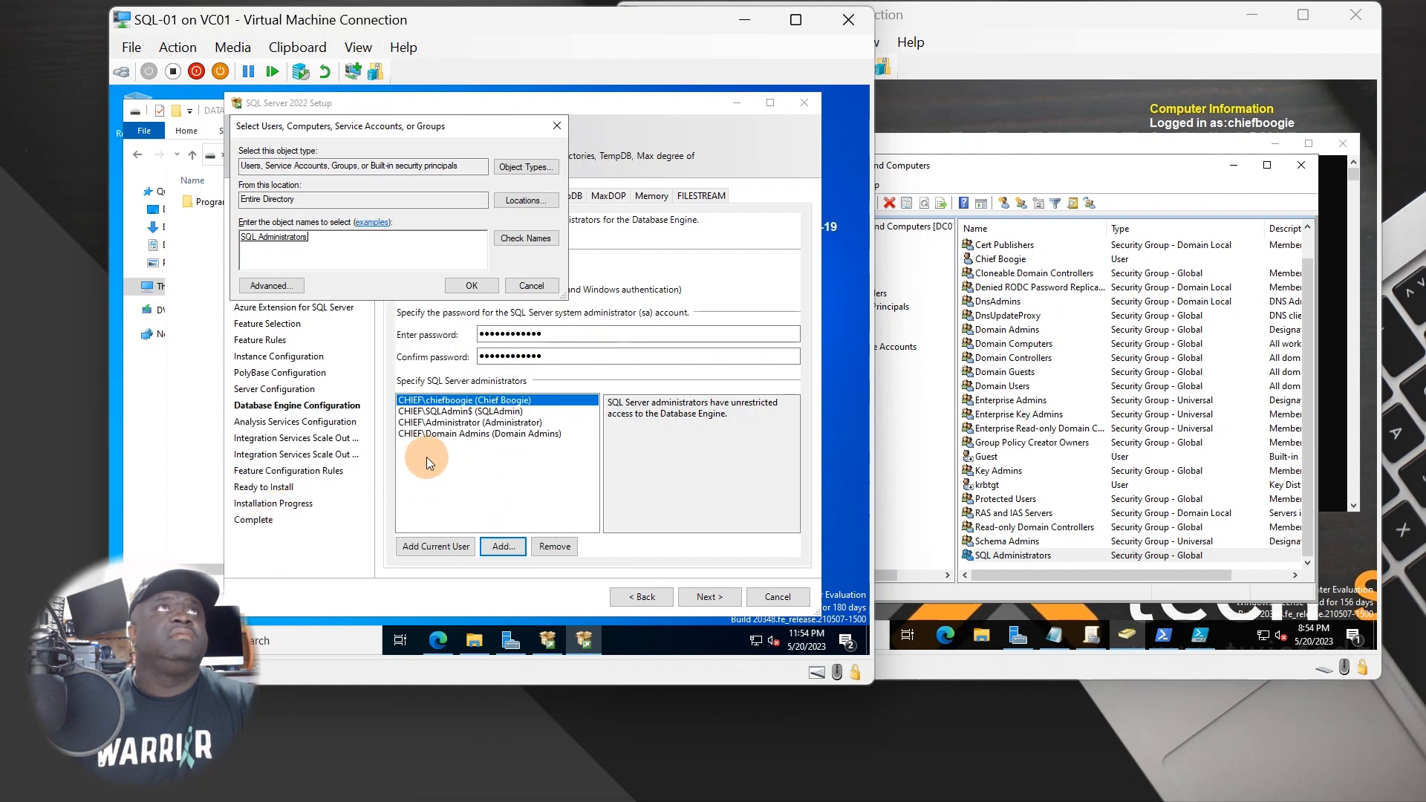
left_click(473, 280)
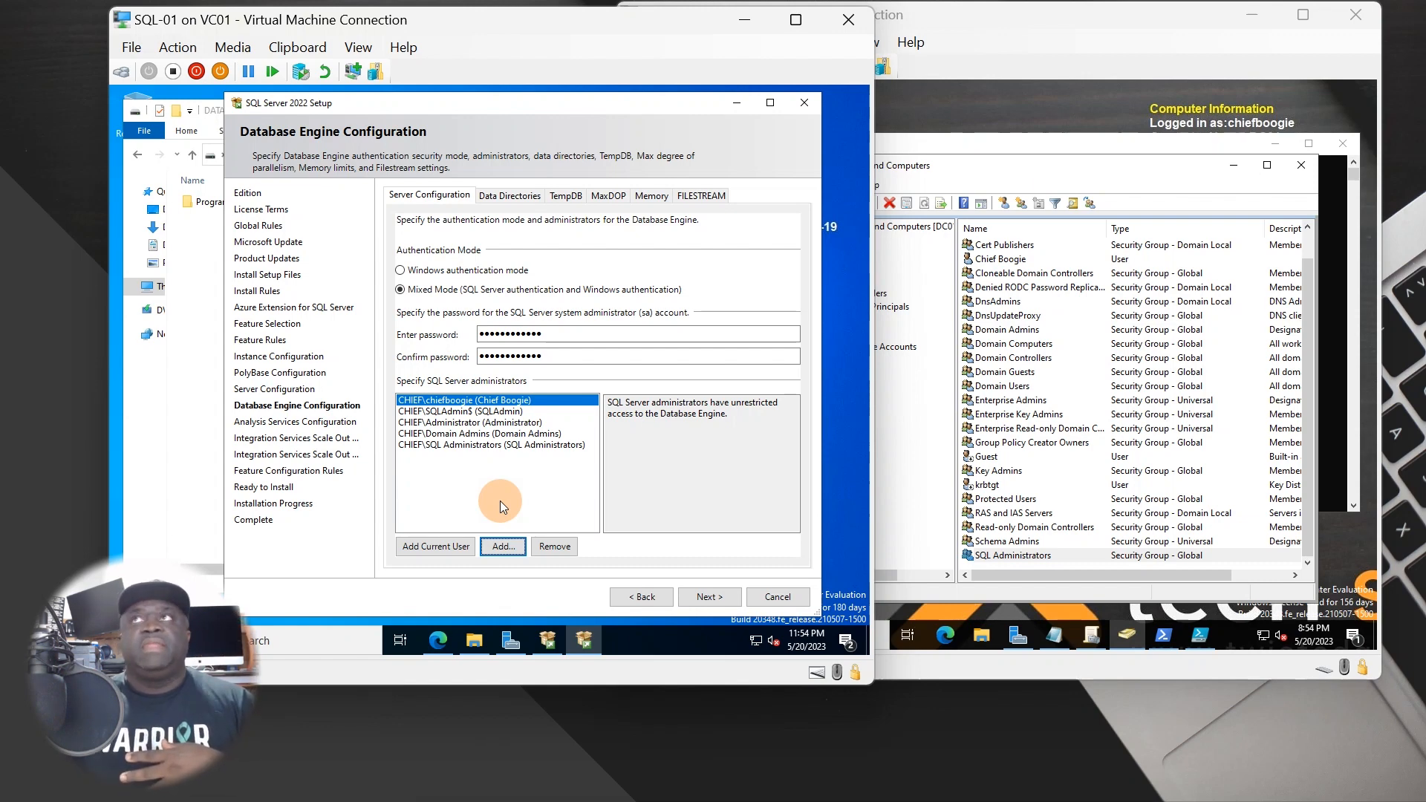
- Review the Data Directories, TempDB, MaxDOP and Memory tabs, keeping the default memory configuration
left_click(520, 194)
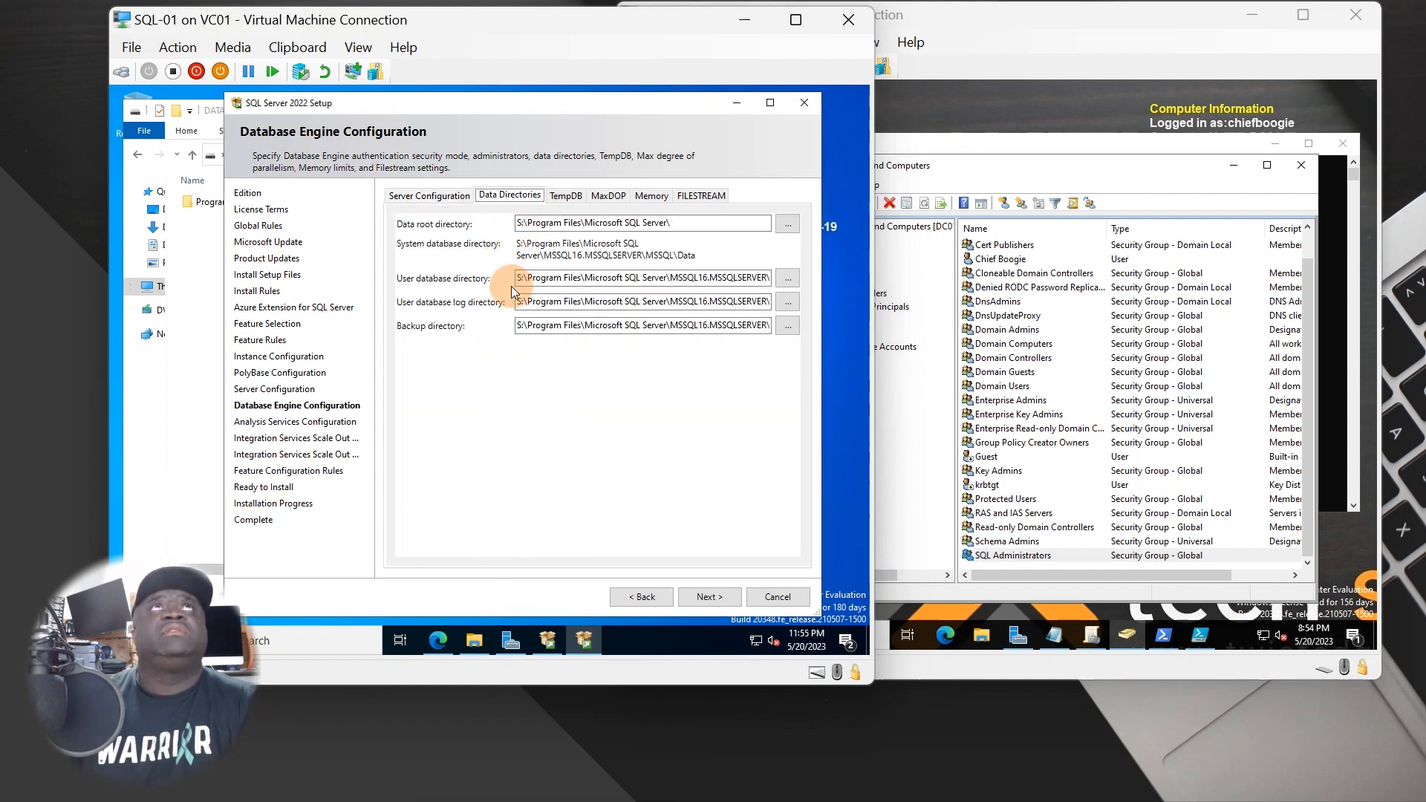
left_click(565, 197)
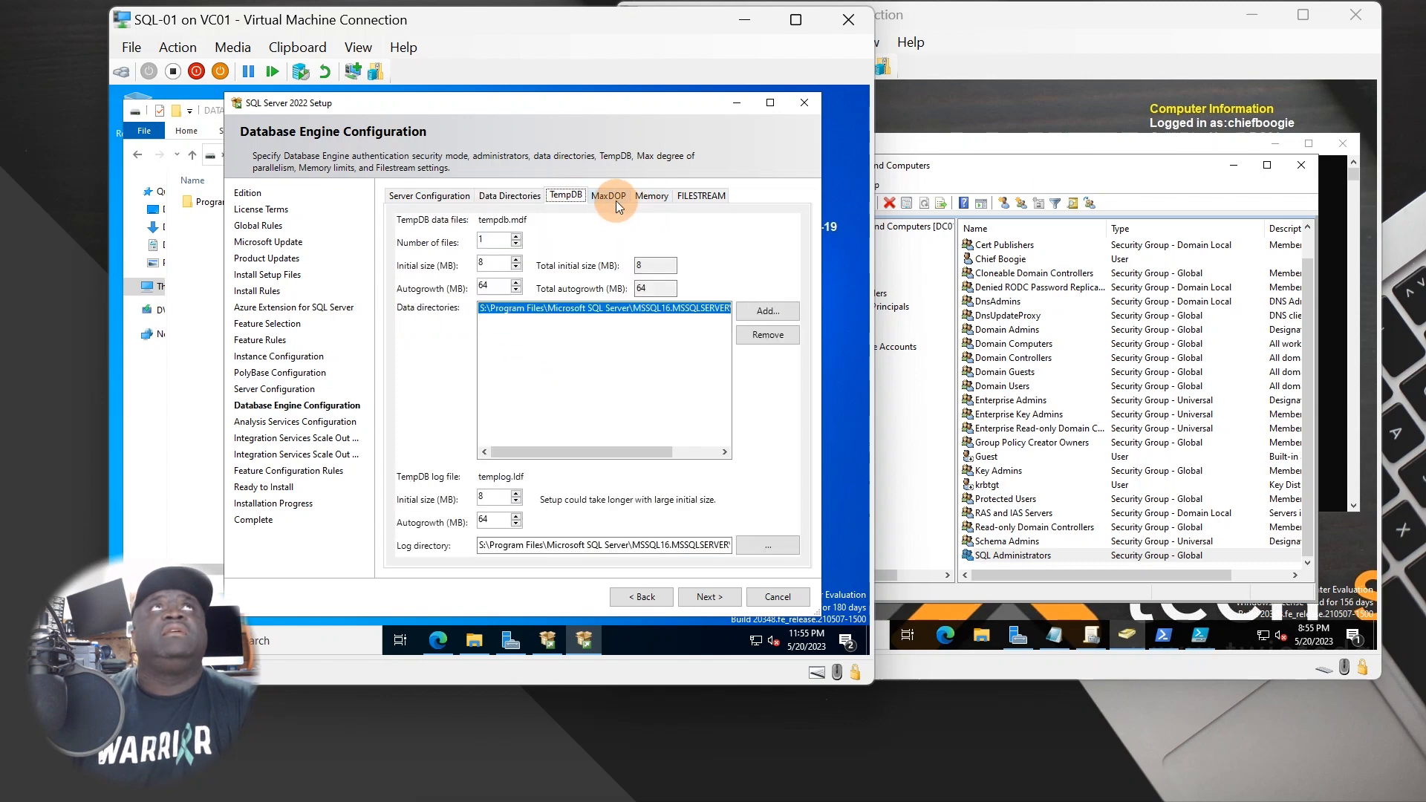
left_click(616, 199)
left_click(644, 195)
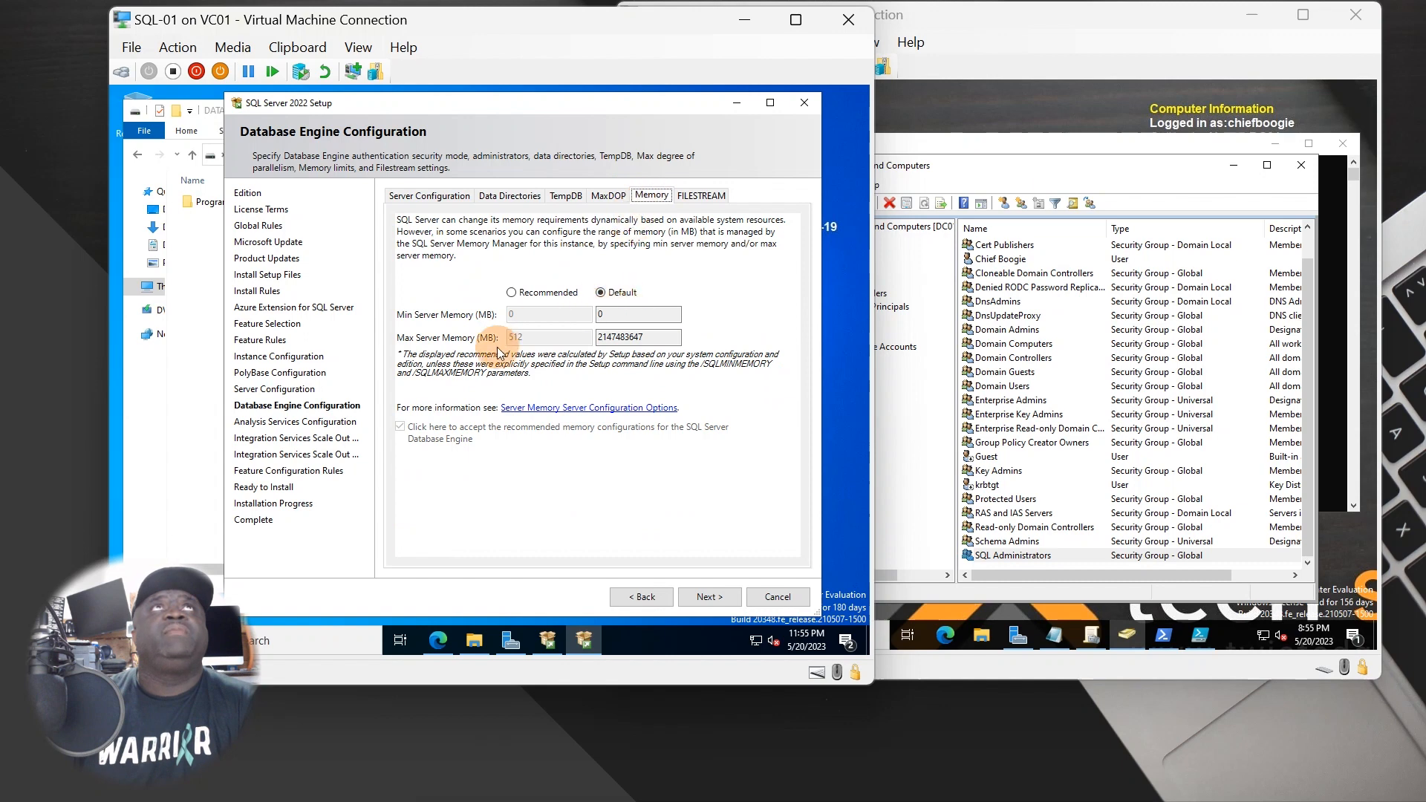
left_click(530, 293)
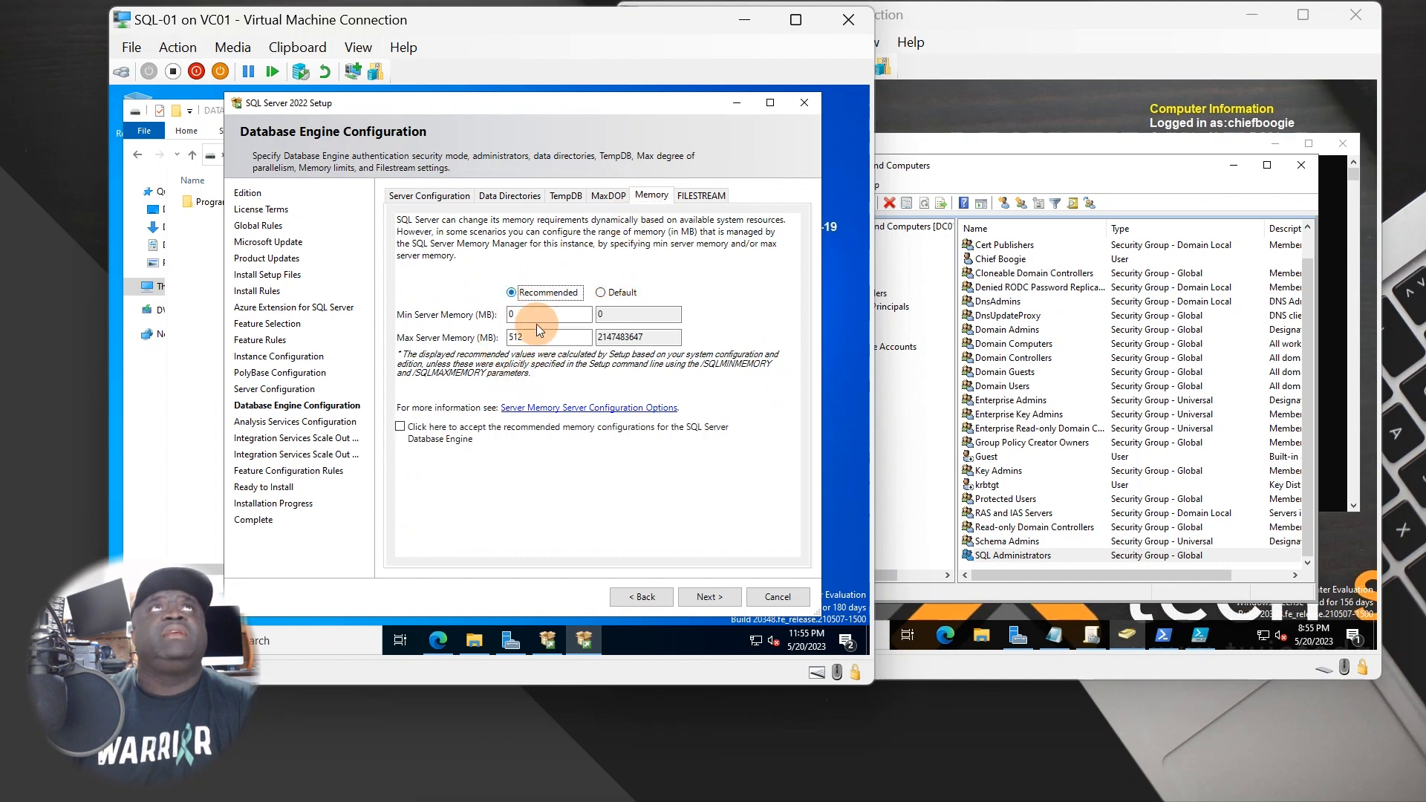
left_click(620, 297)
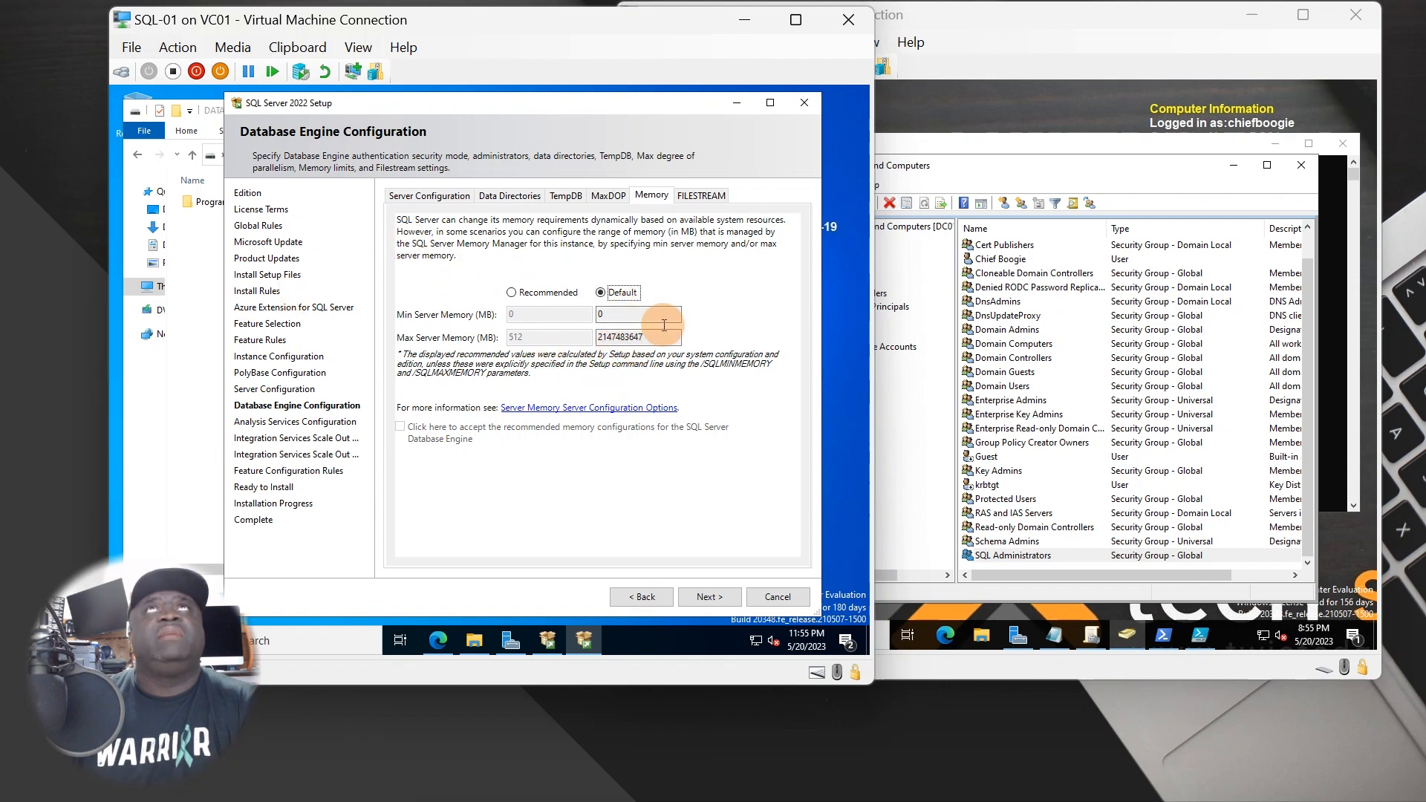
- Enable FILESTREAM for Transact-SQL, file I/O and remote client access, then continue
left_click(694, 197)
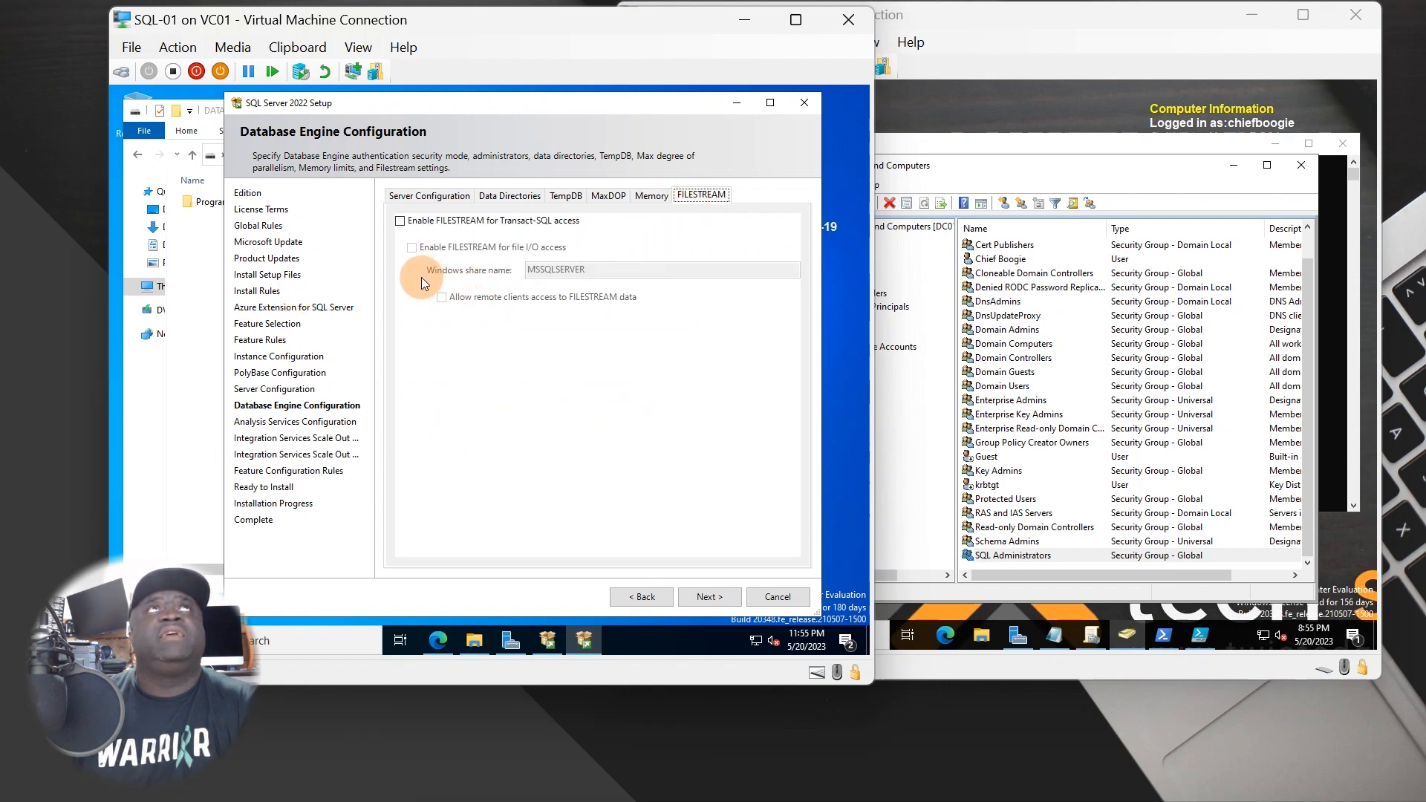
left_click(480, 222)
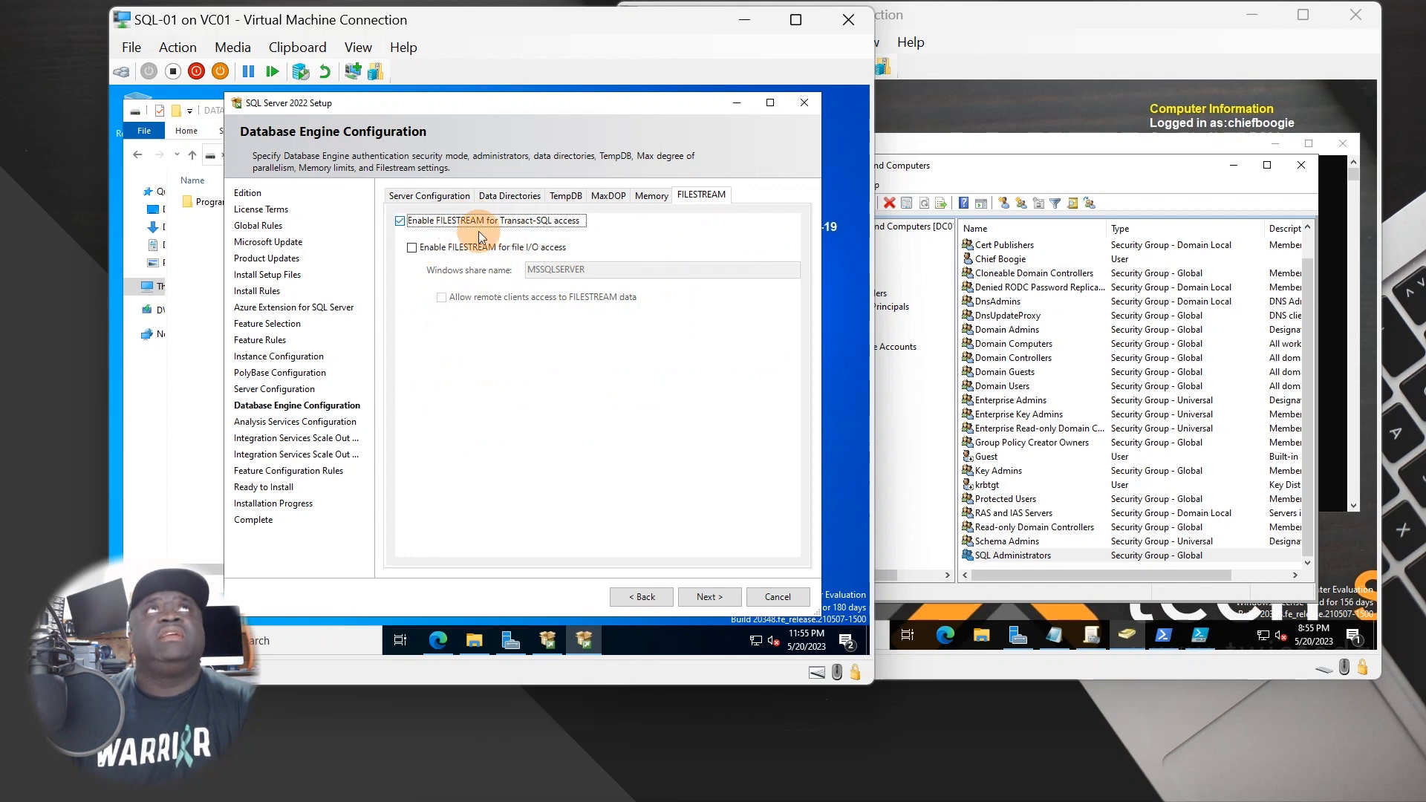
left_click(441, 245)
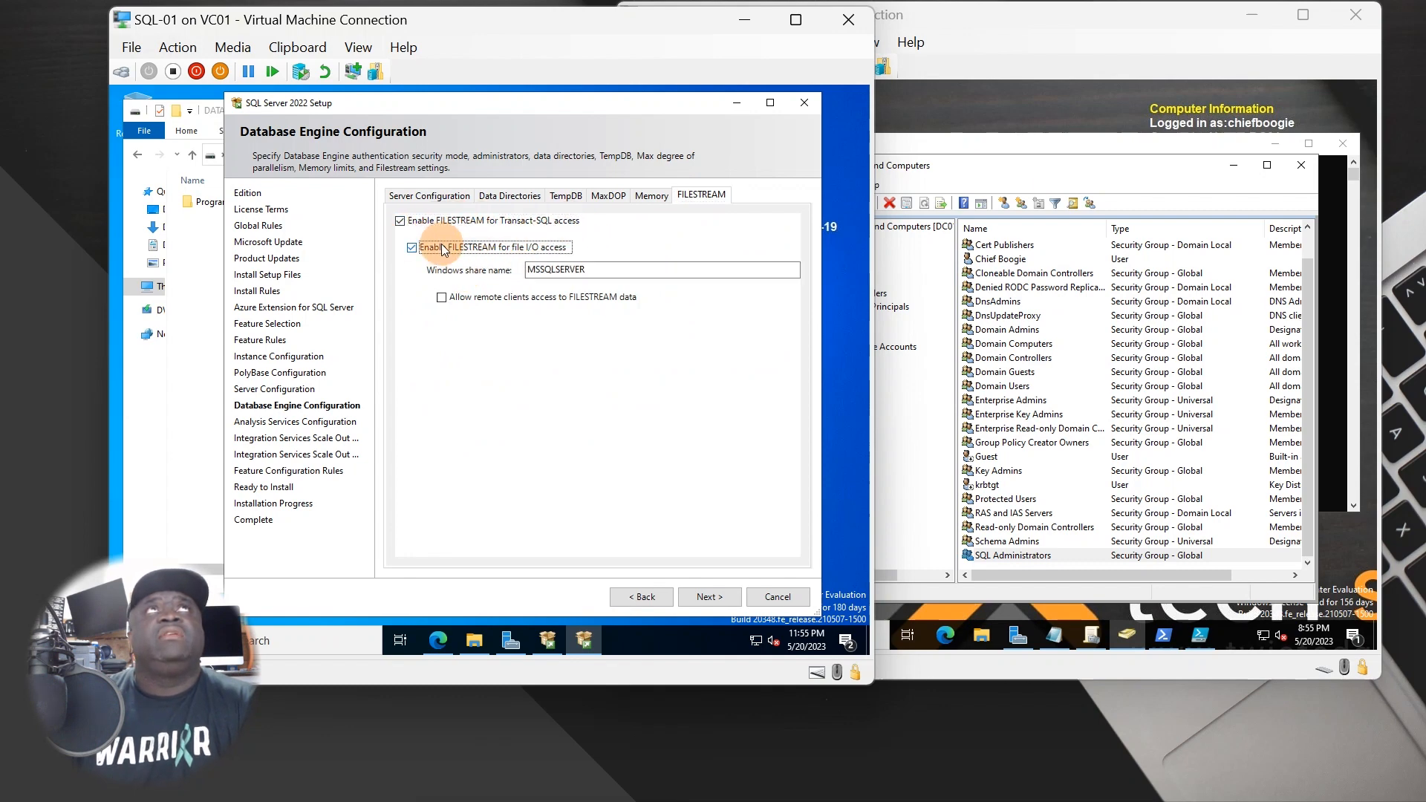
left_click(486, 303)
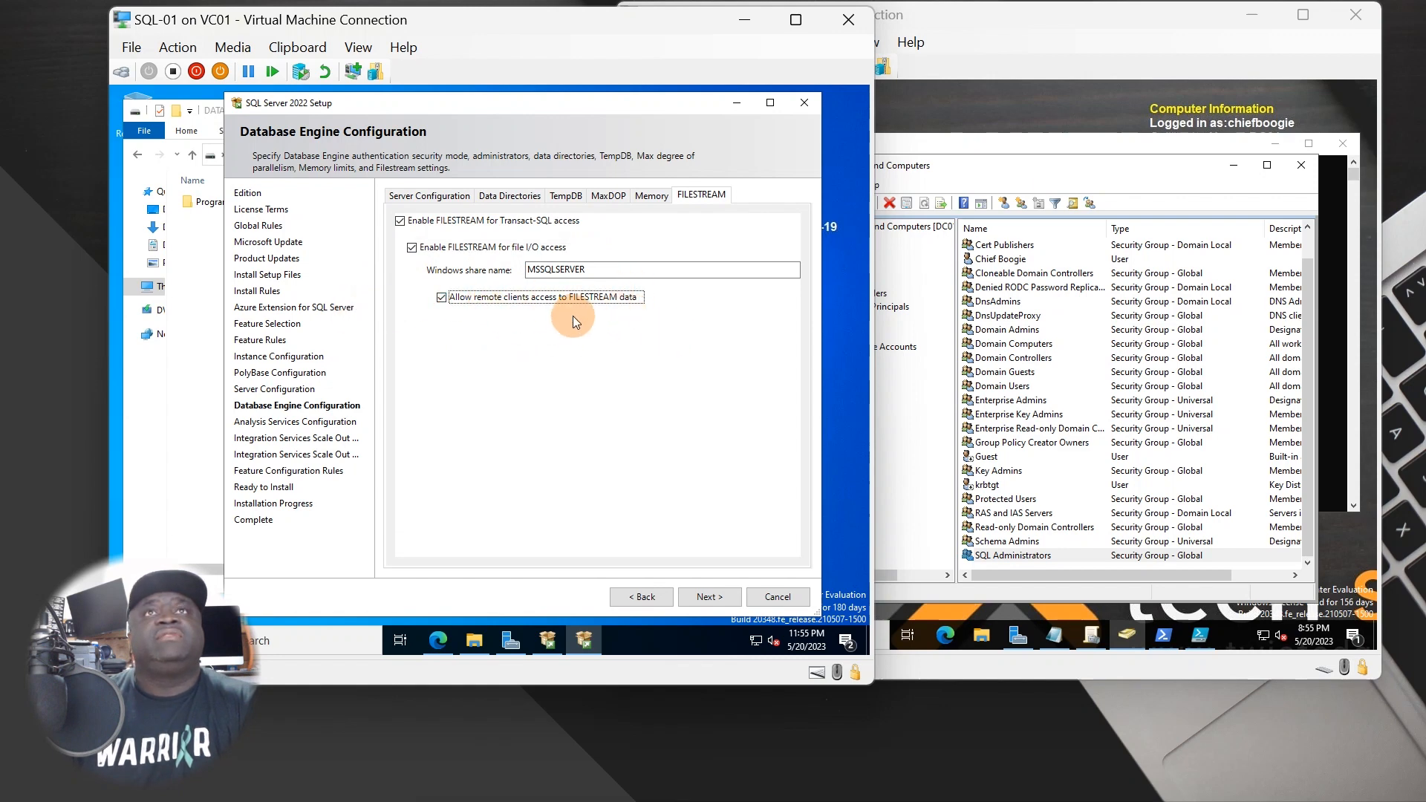
left_click(707, 597)
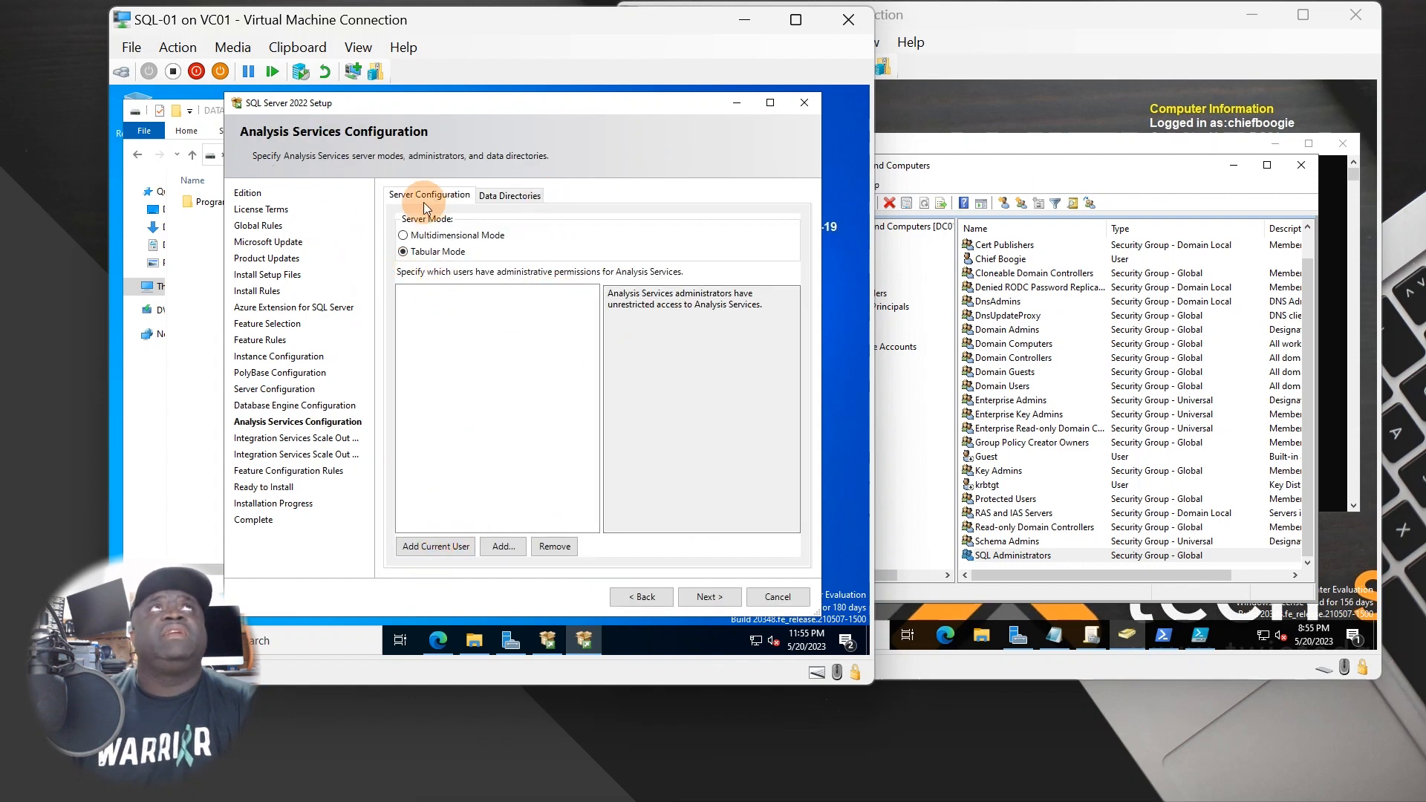
- Add the current user and the SQL Administrators group as Analysis Services administrators
left_click(523, 196)
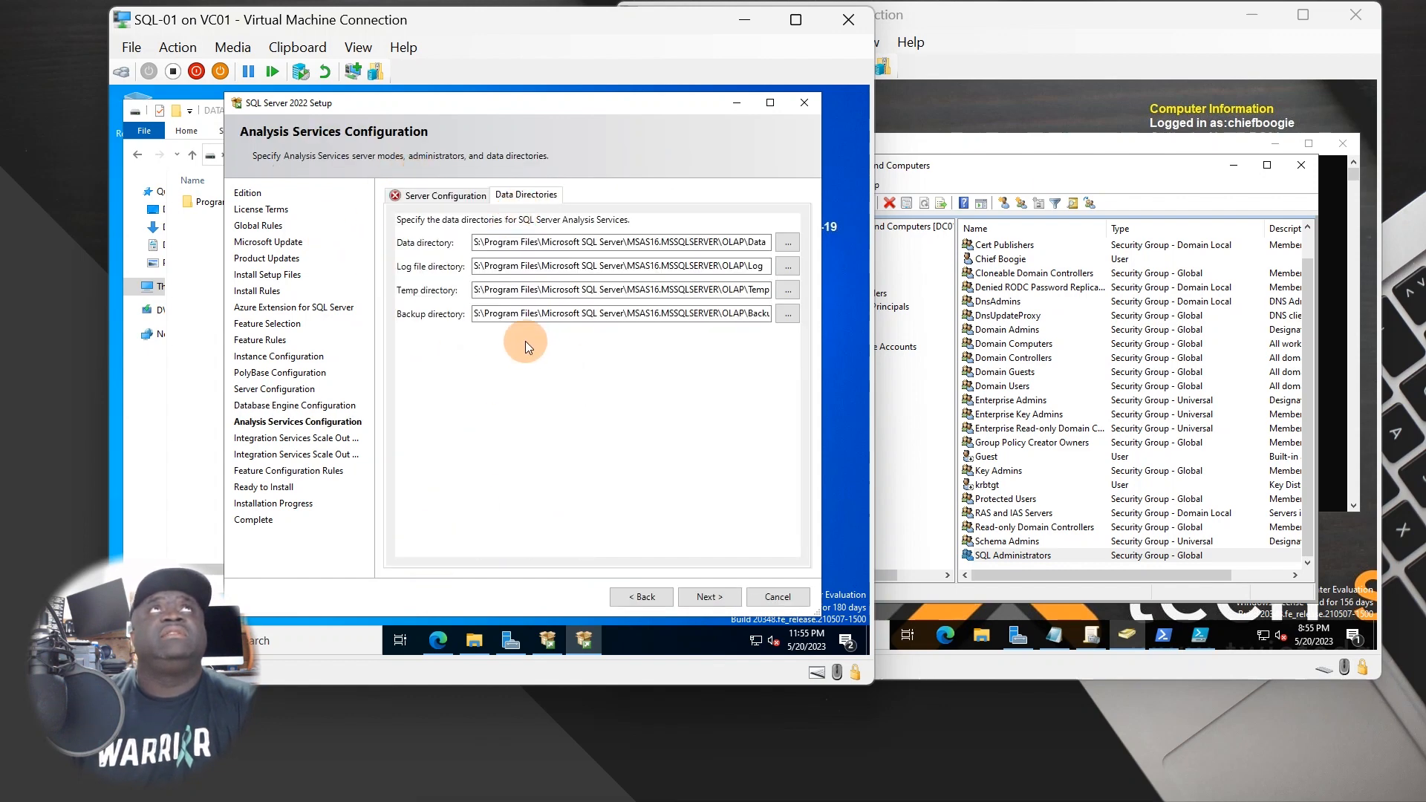
left_click(433, 197)
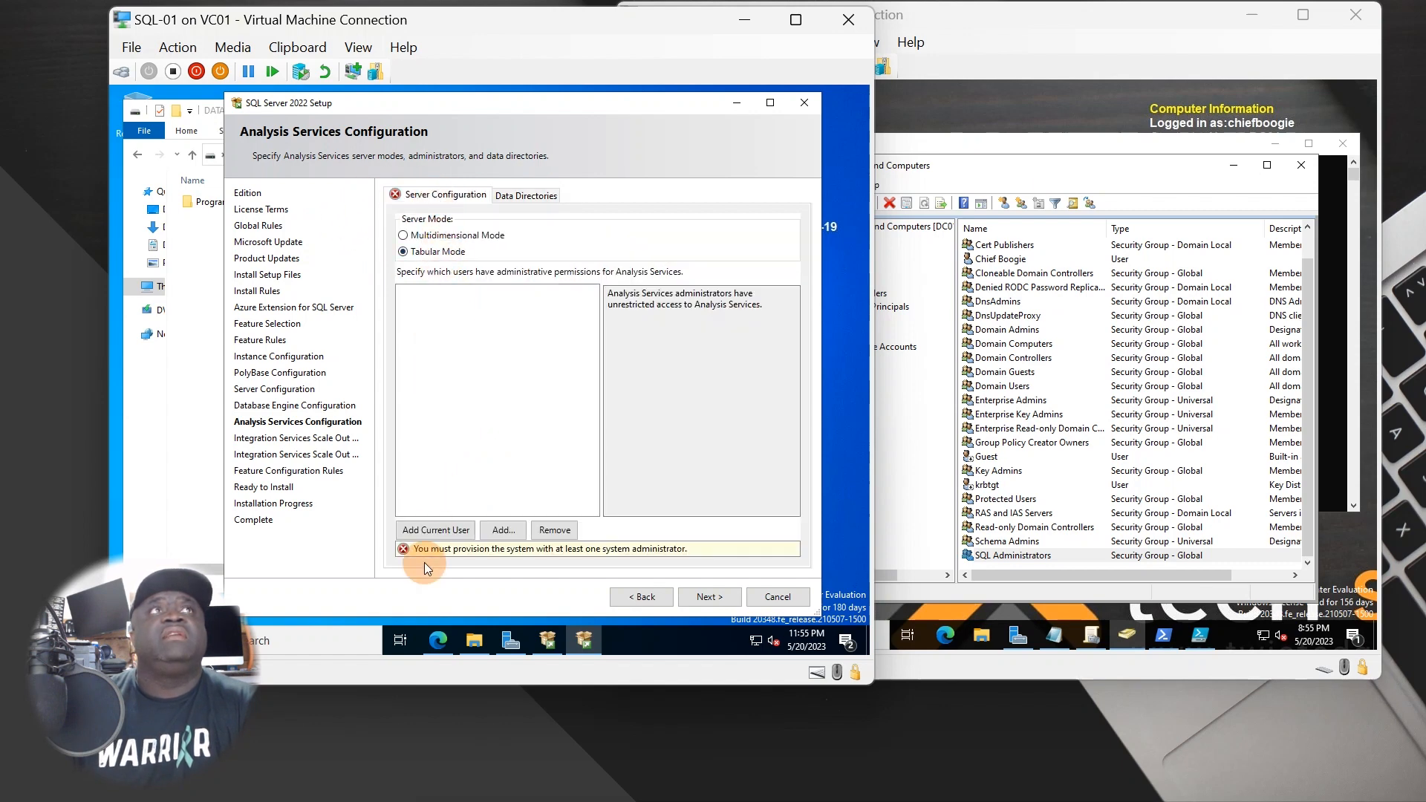
left_click(447, 530)
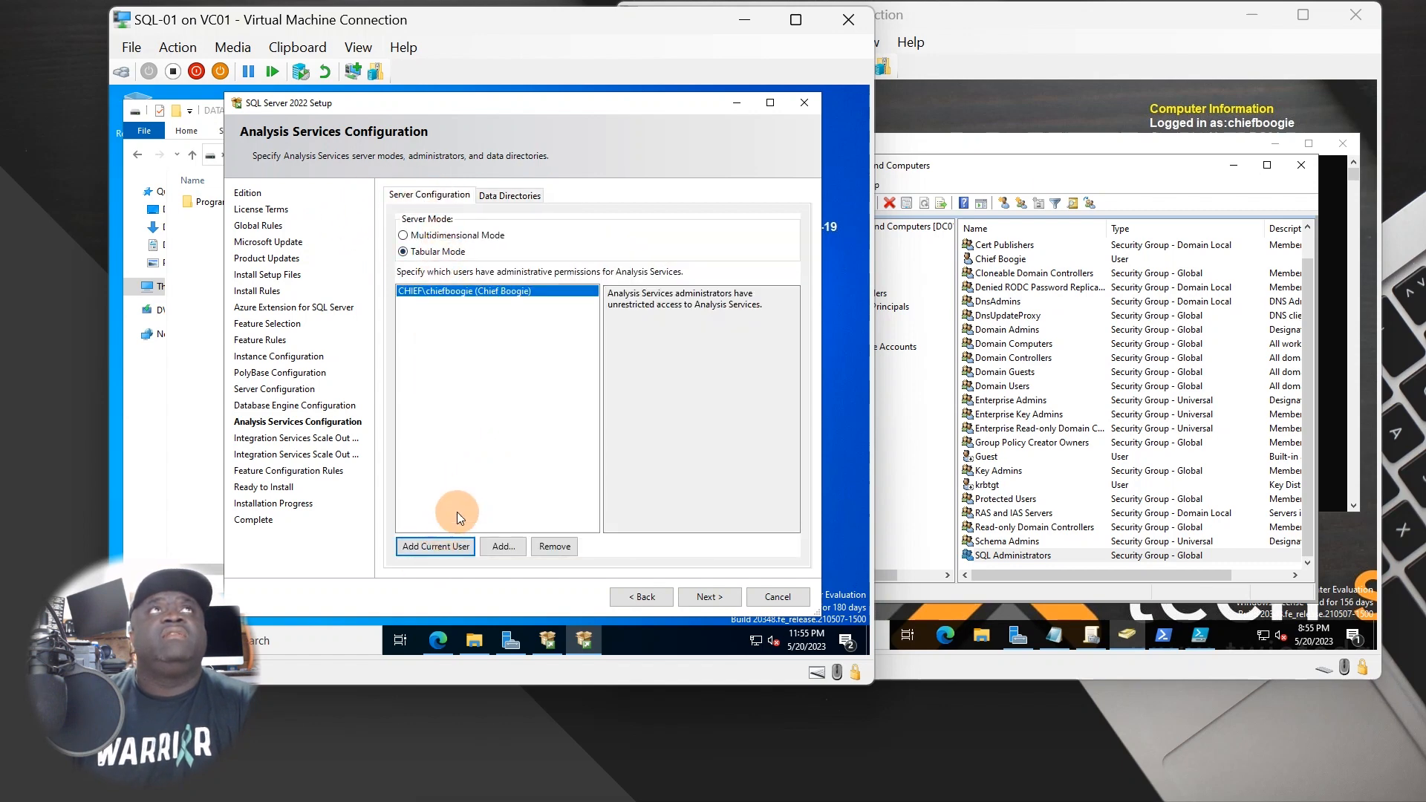
left_click(499, 547)
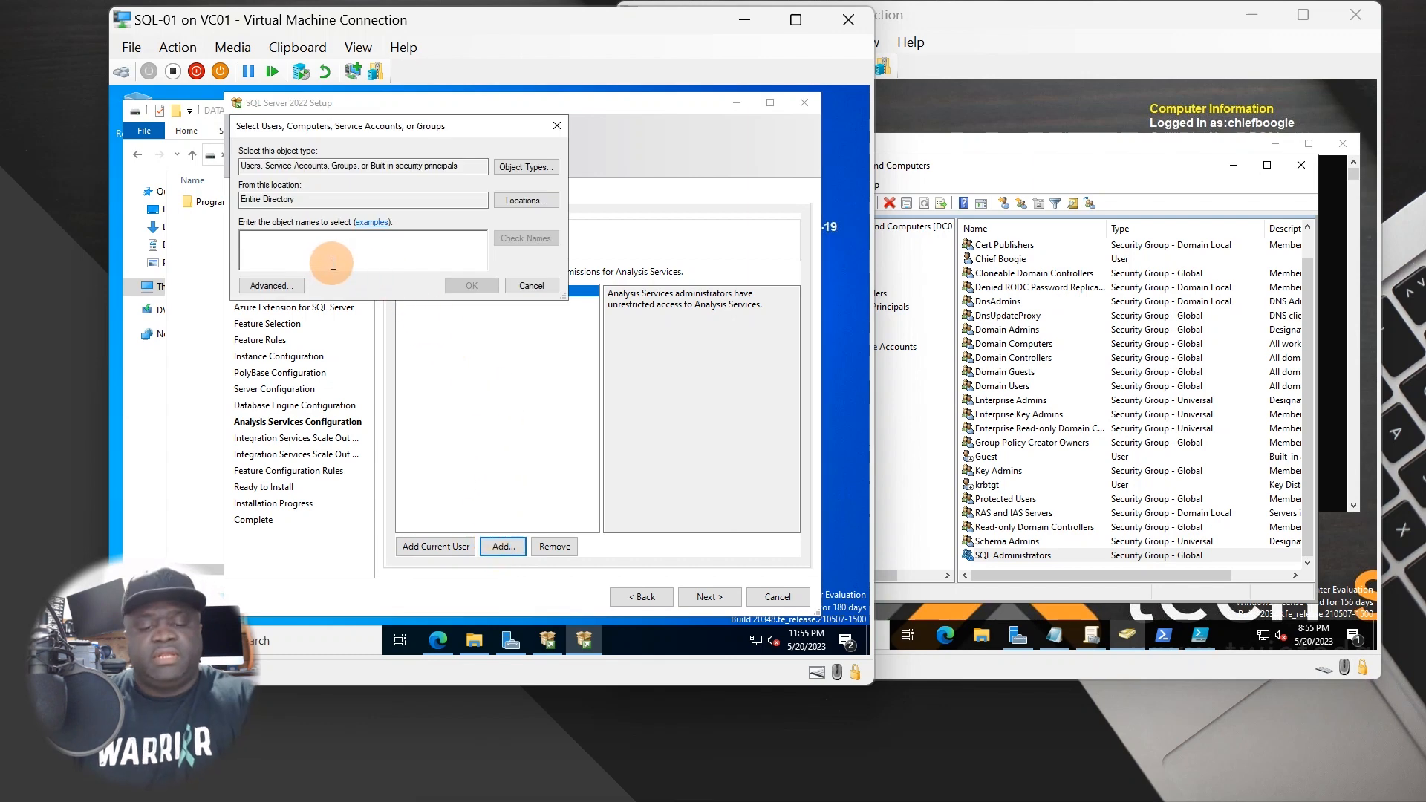
type("sq")
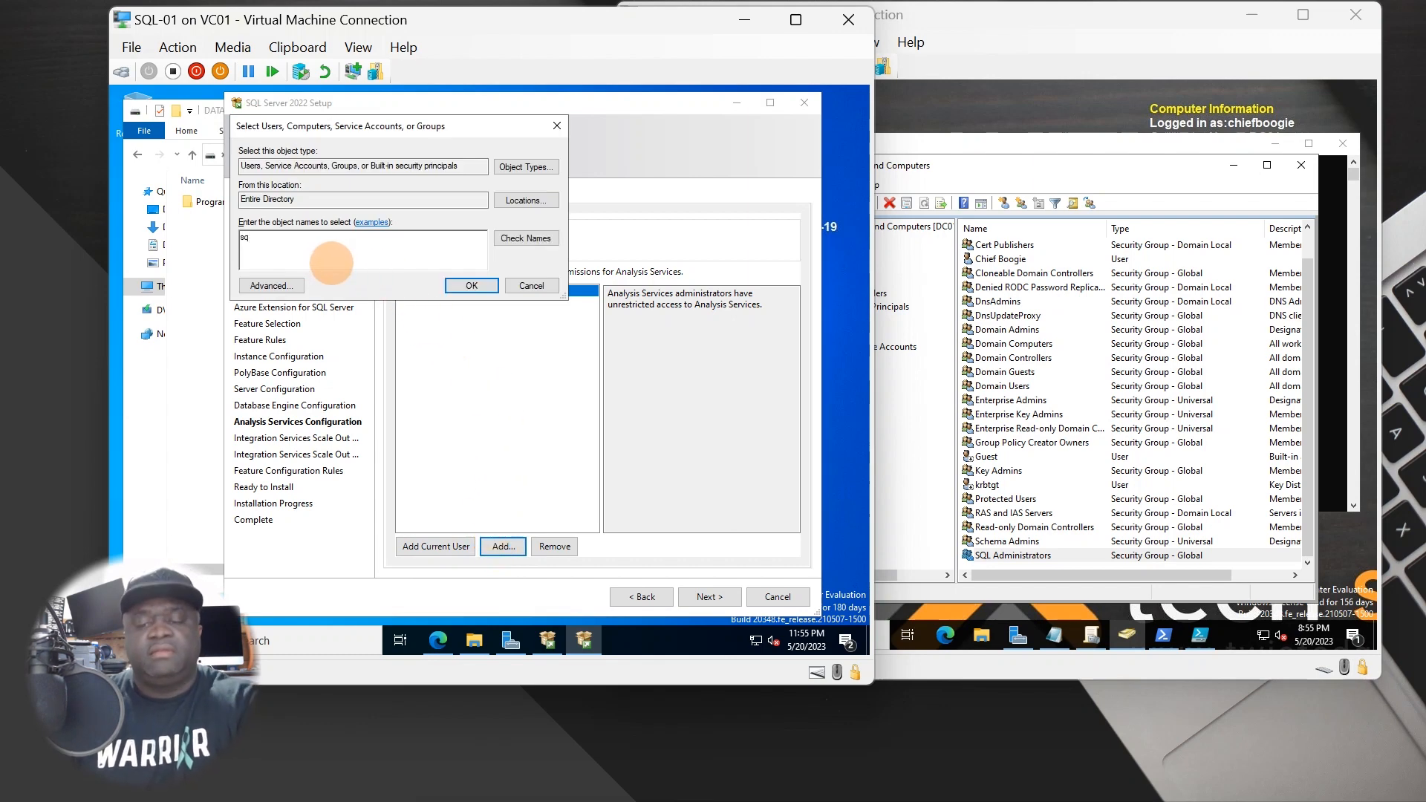
type("l")
left_click(497, 237)
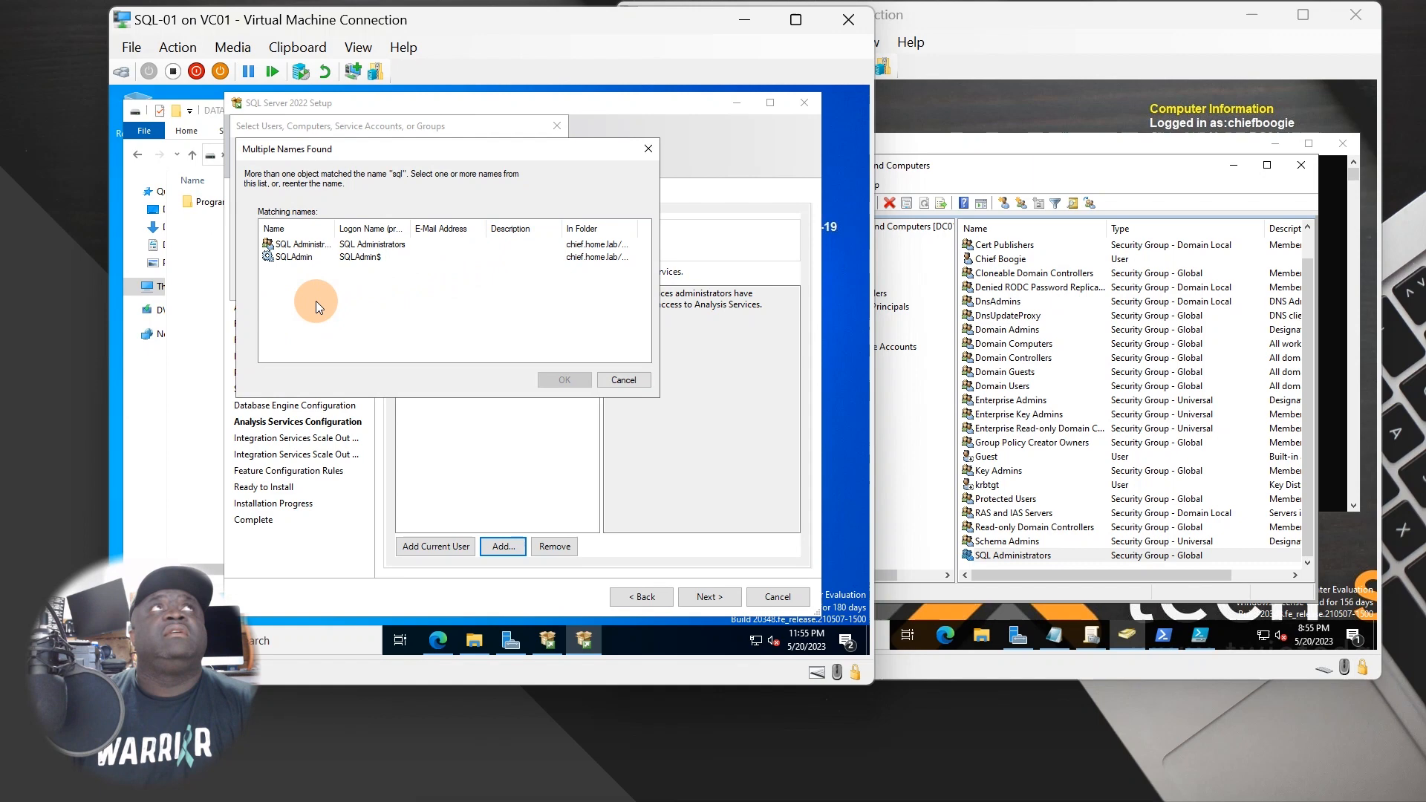
double_click(332, 247)
left_click(447, 280)
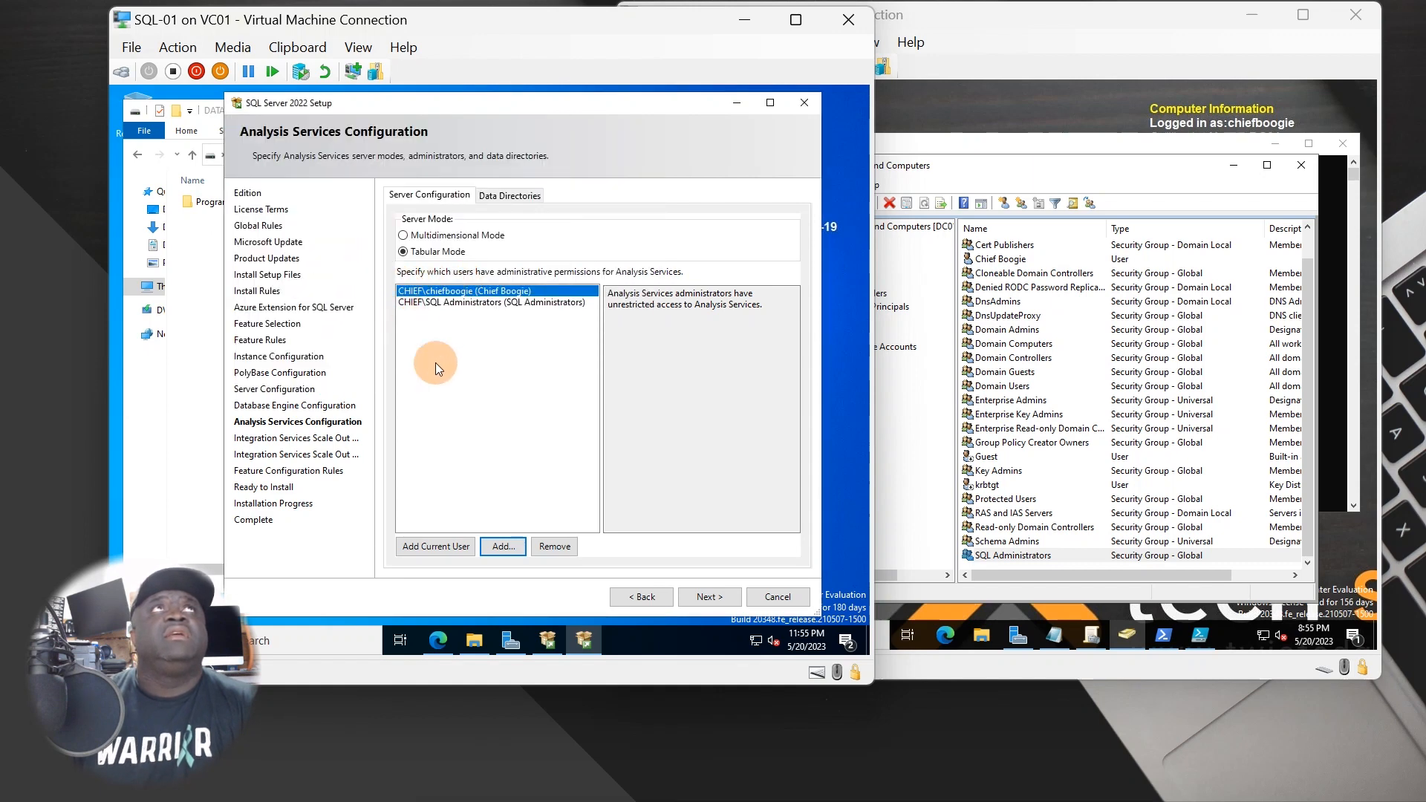
- Cancel an extra user picker and recheck the Analysis Services data directories on S:
left_click(520, 546)
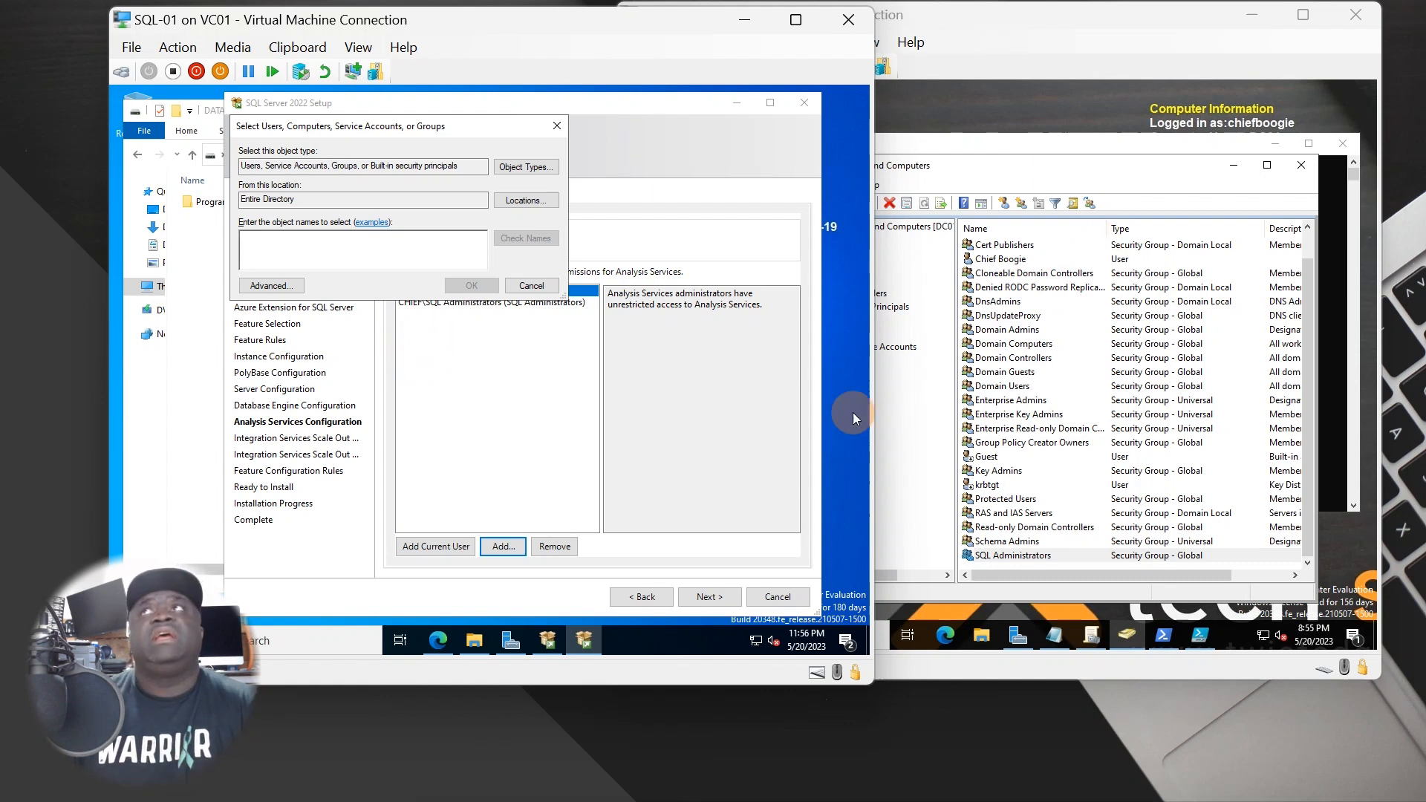
left_click(530, 286)
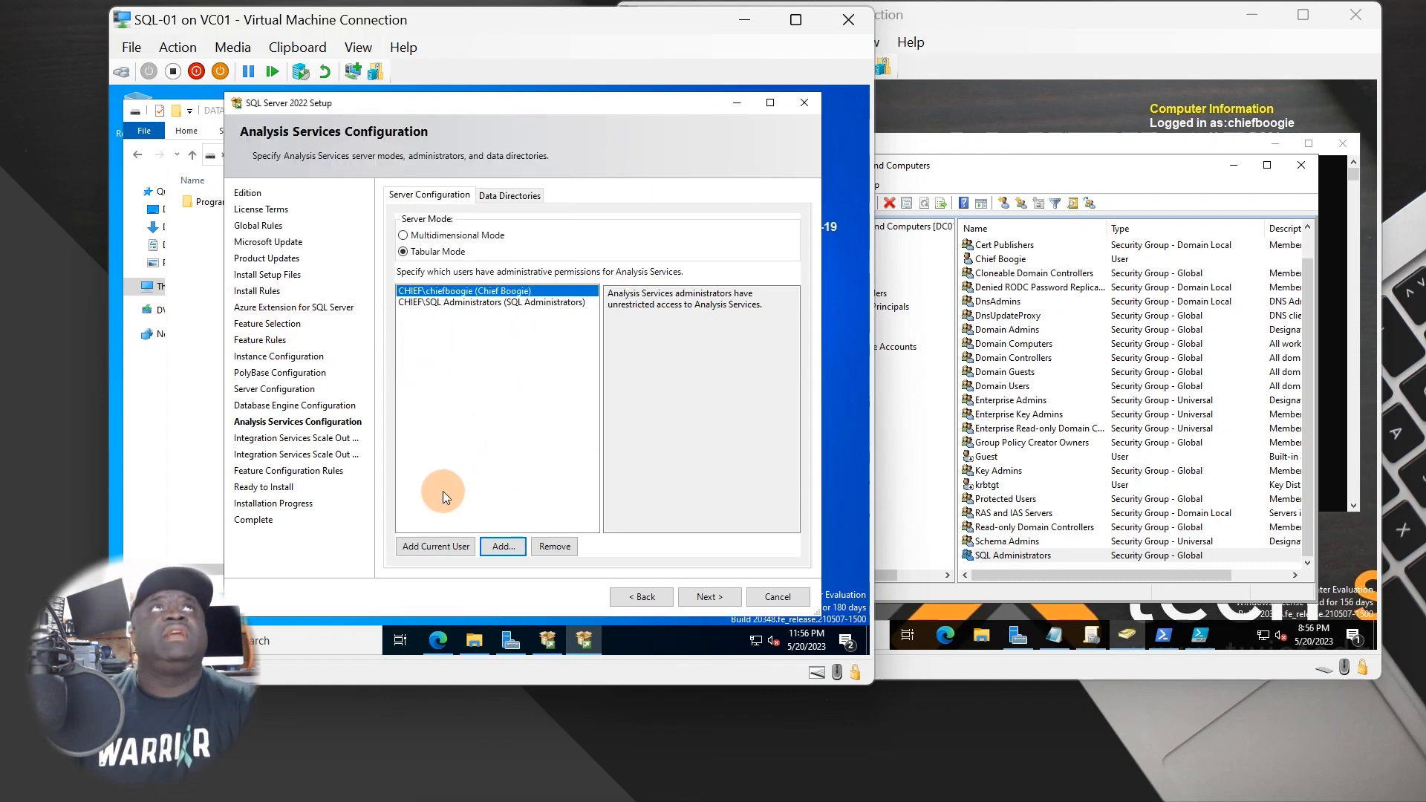
left_click(499, 195)
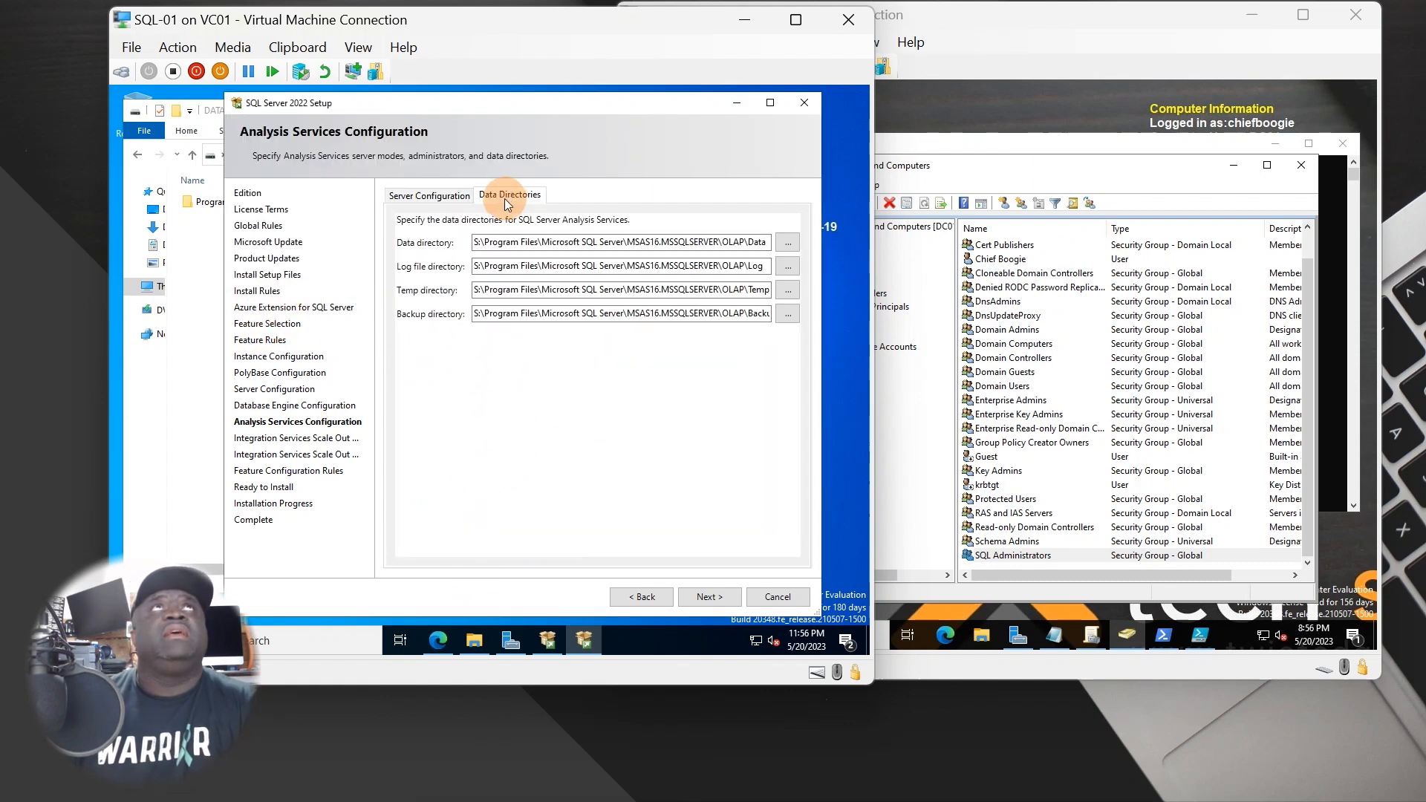
left_click(460, 206)
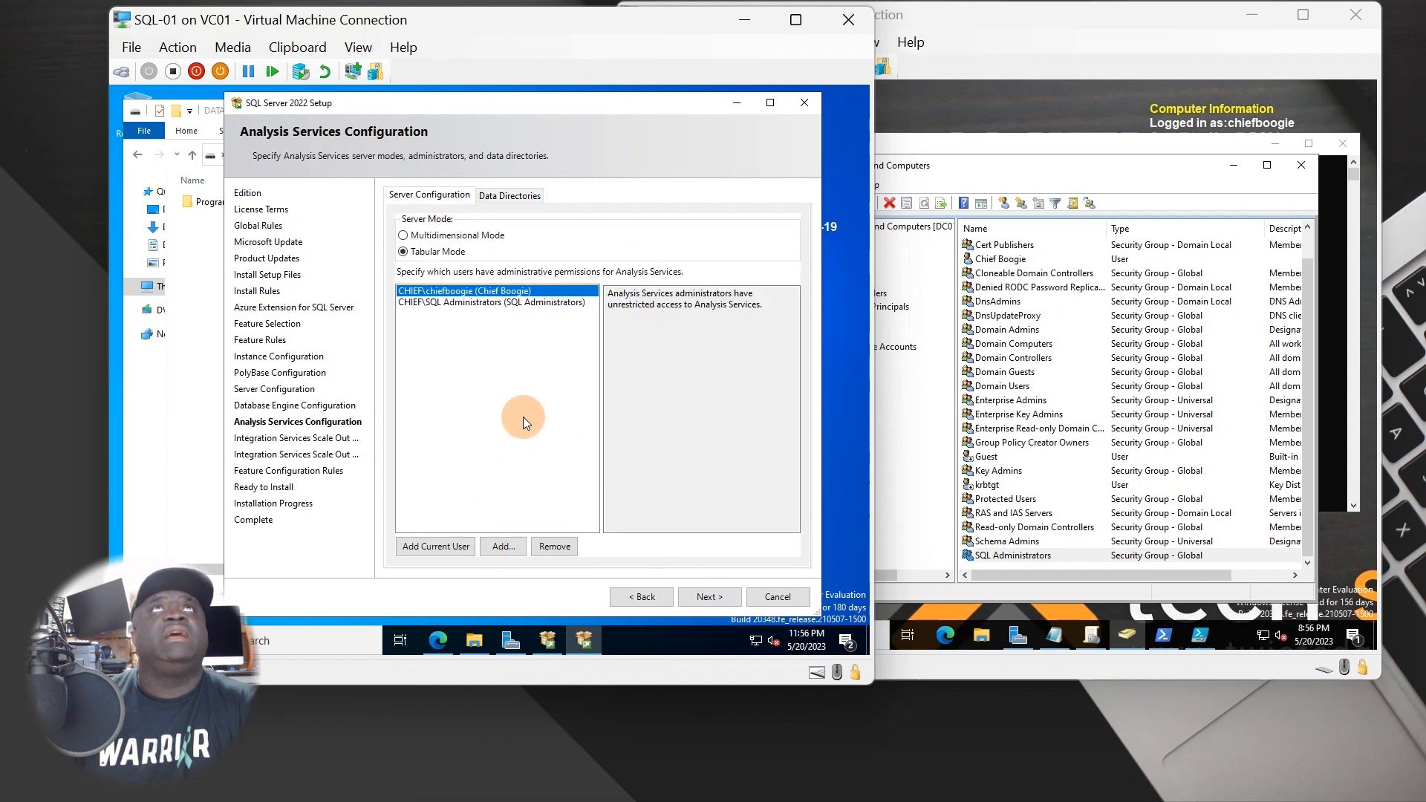
- Accept the Analysis Services, Scale Out master (port 8391) and worker node settings unchanged
left_click(710, 598)
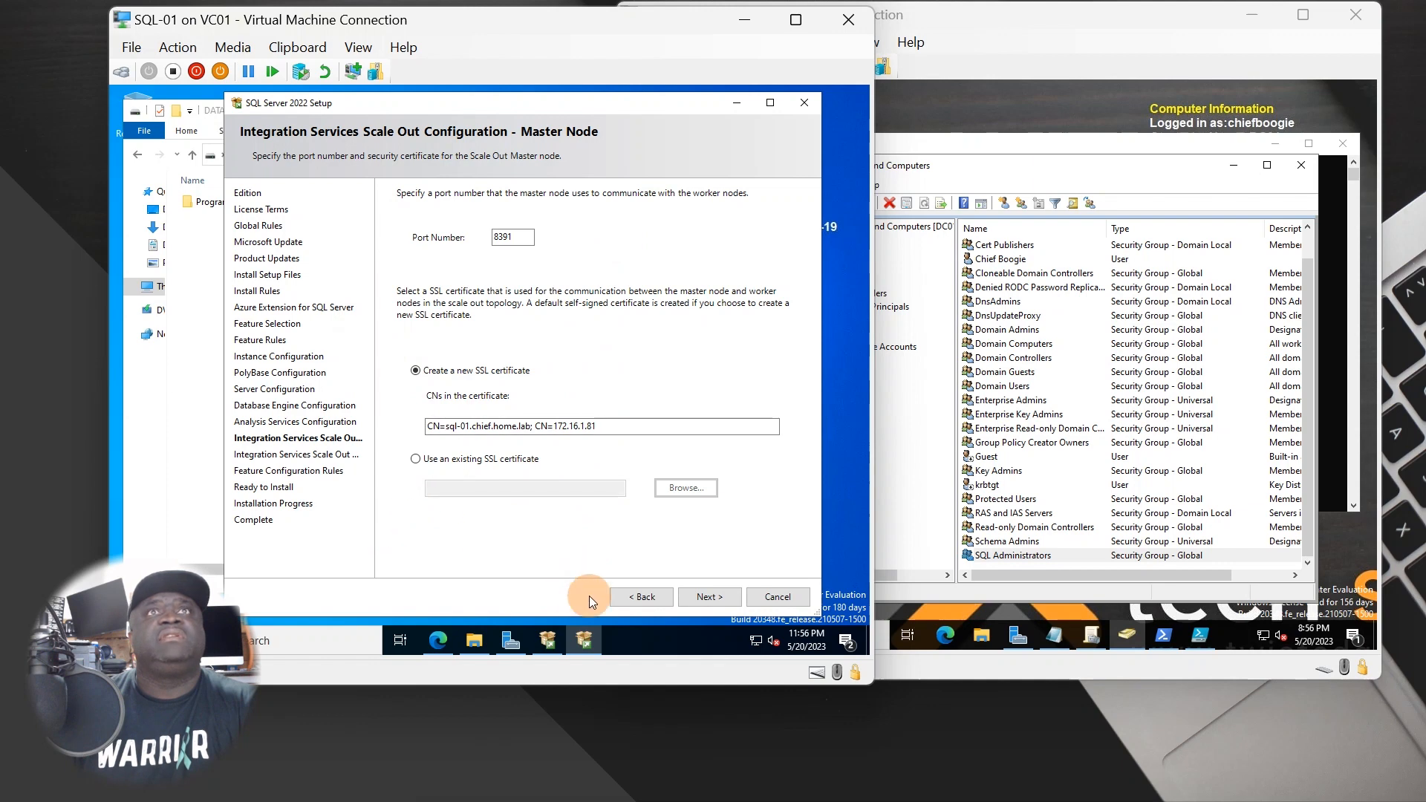
left_click(720, 599)
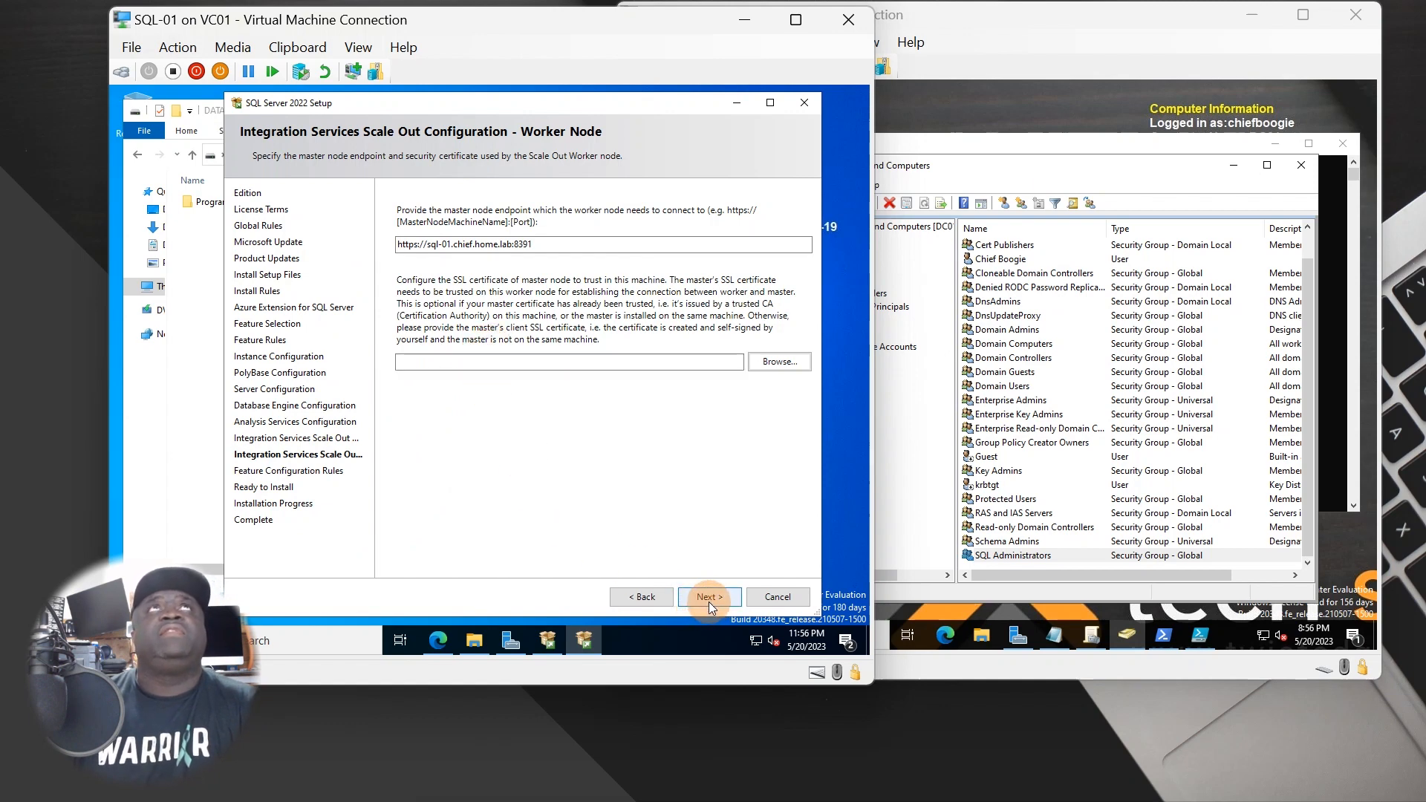
left_click(708, 598)
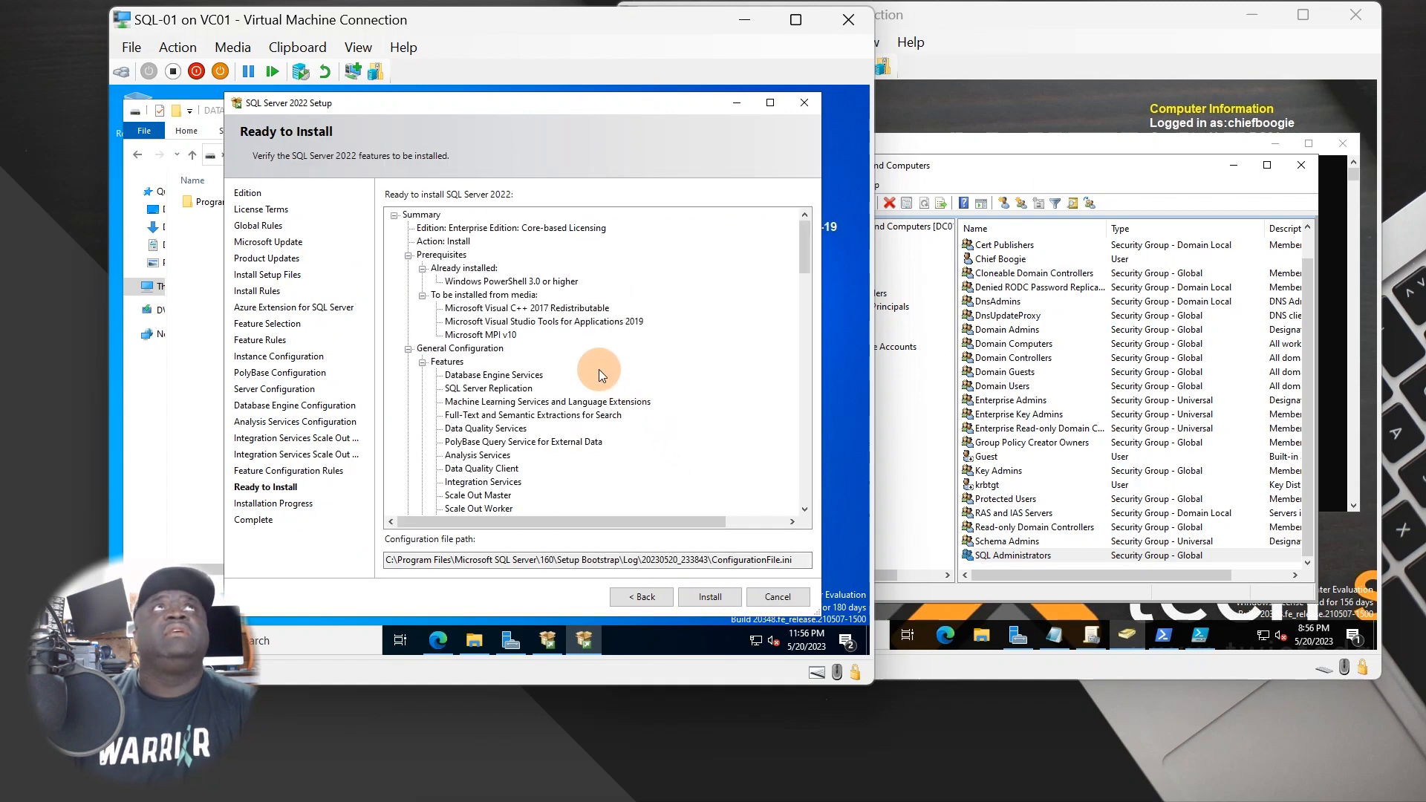
- Review the Ready to Install summary, browse S:\Program Files\Microsoft SQL Server, then start installing
scroll(568, 343, "down", 10)
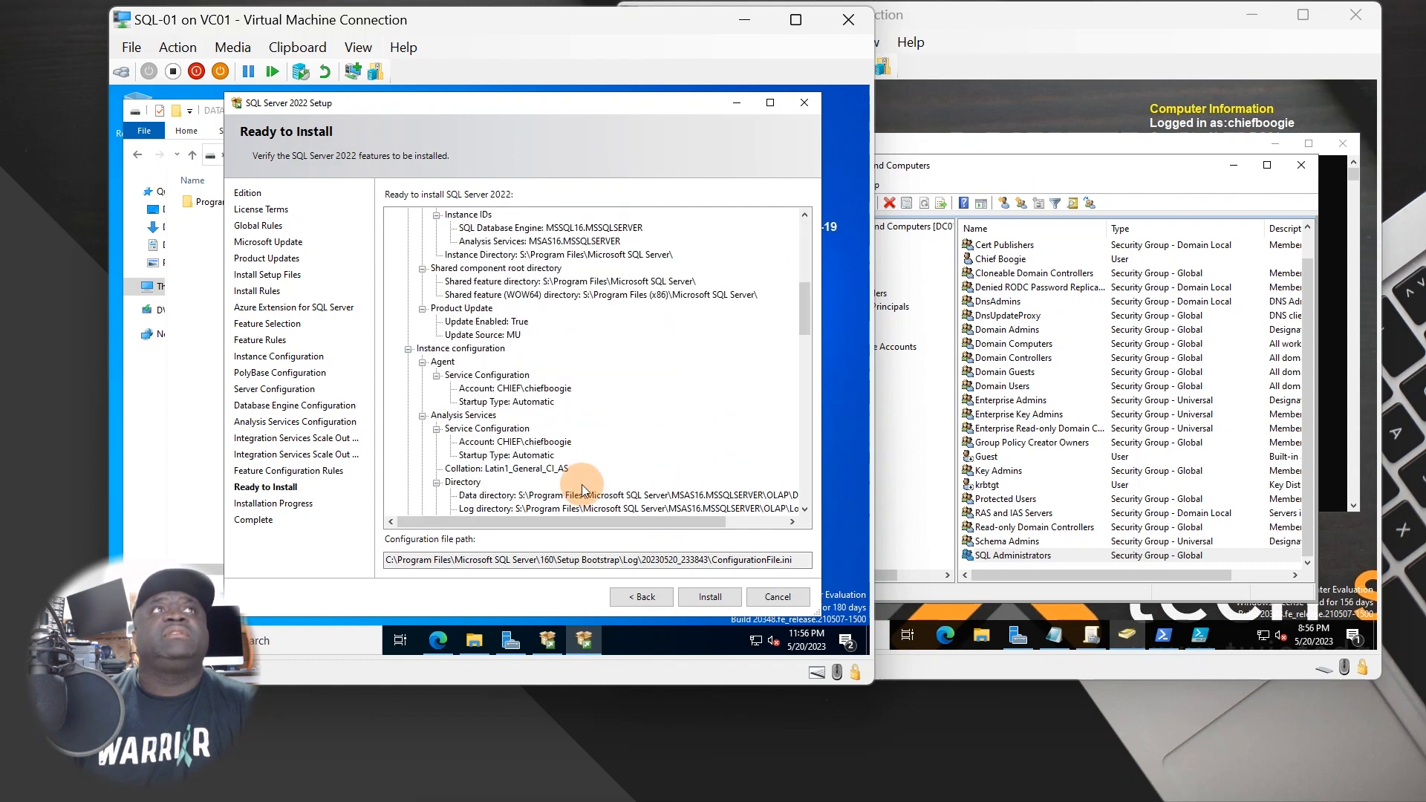
scroll(581, 484, "down", 15)
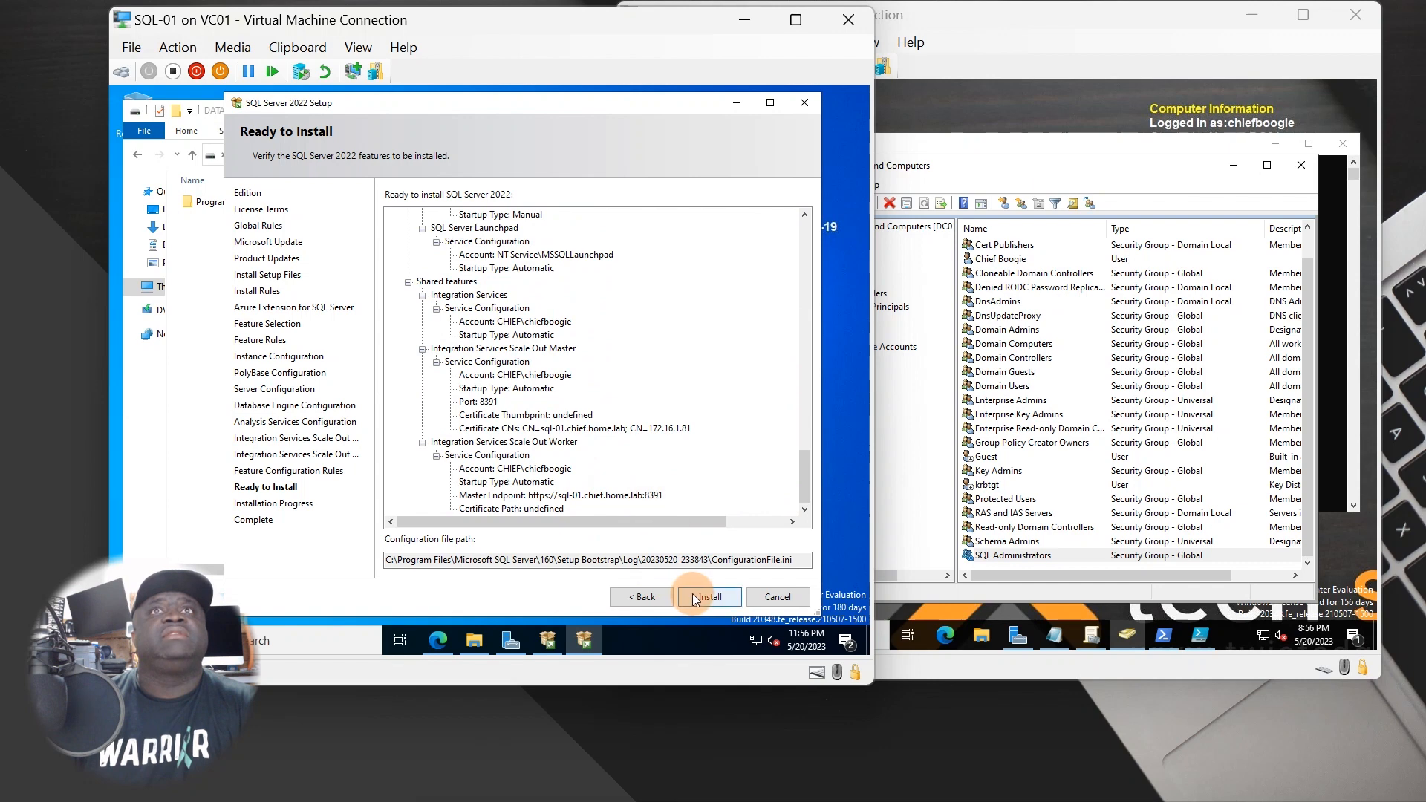
left_click(196, 254)
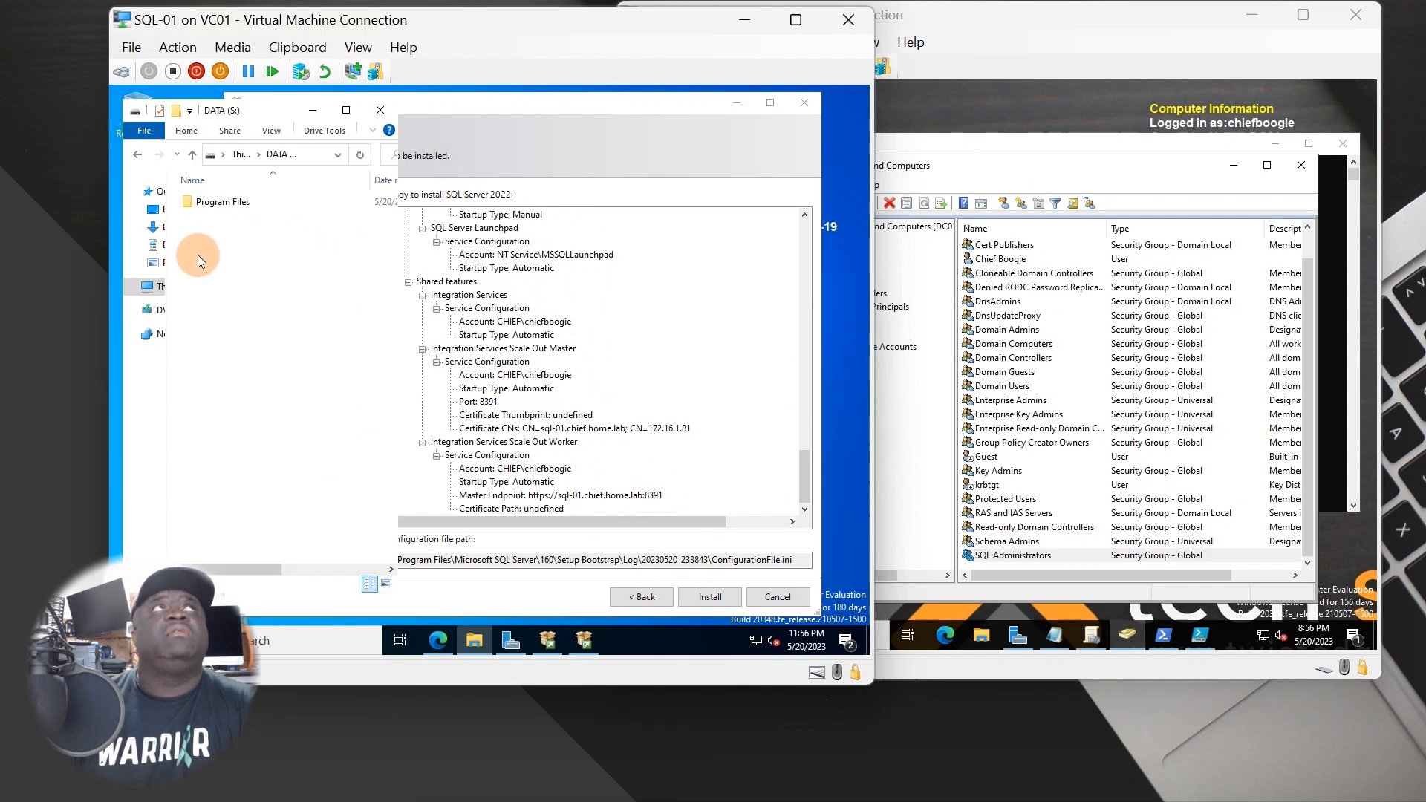
double_click(224, 203)
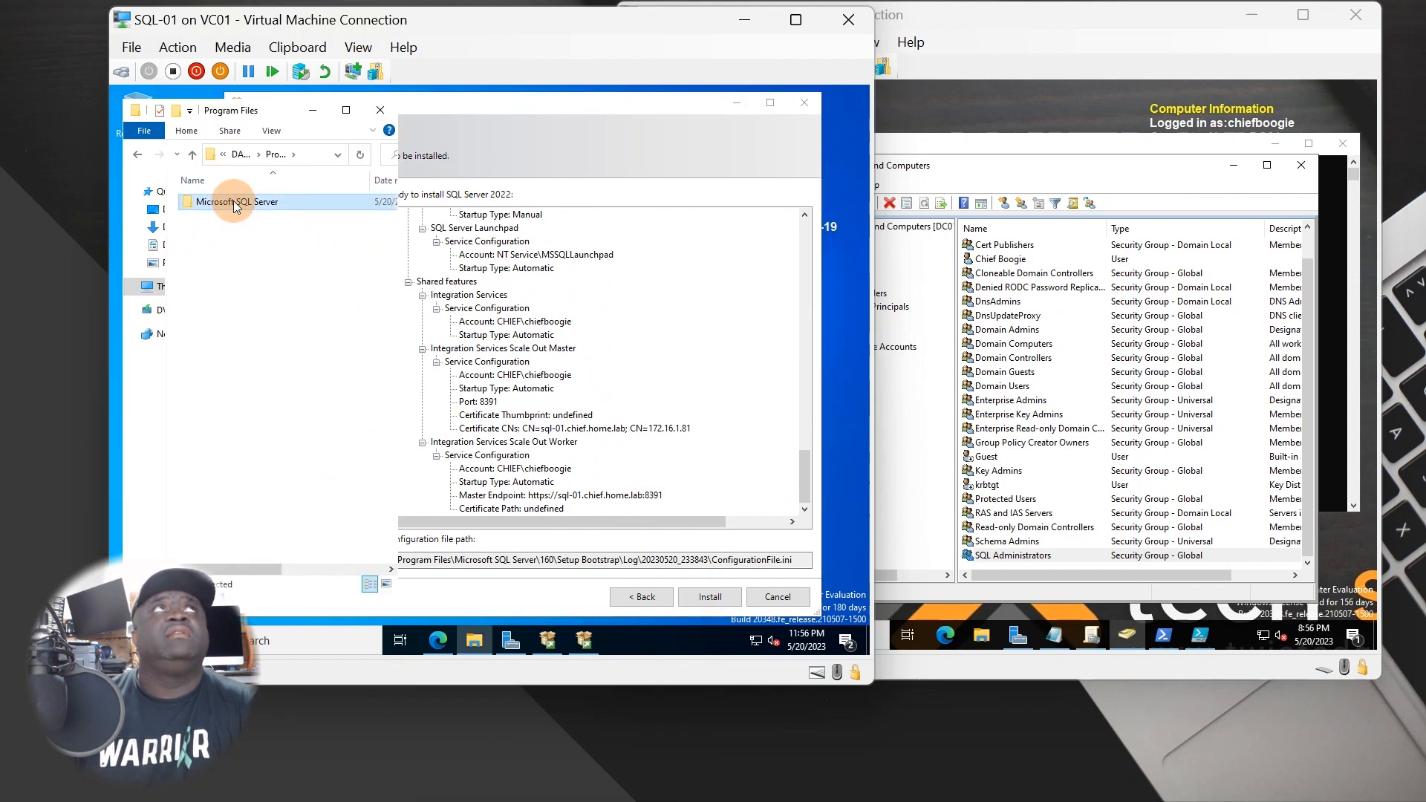
double_click(233, 202)
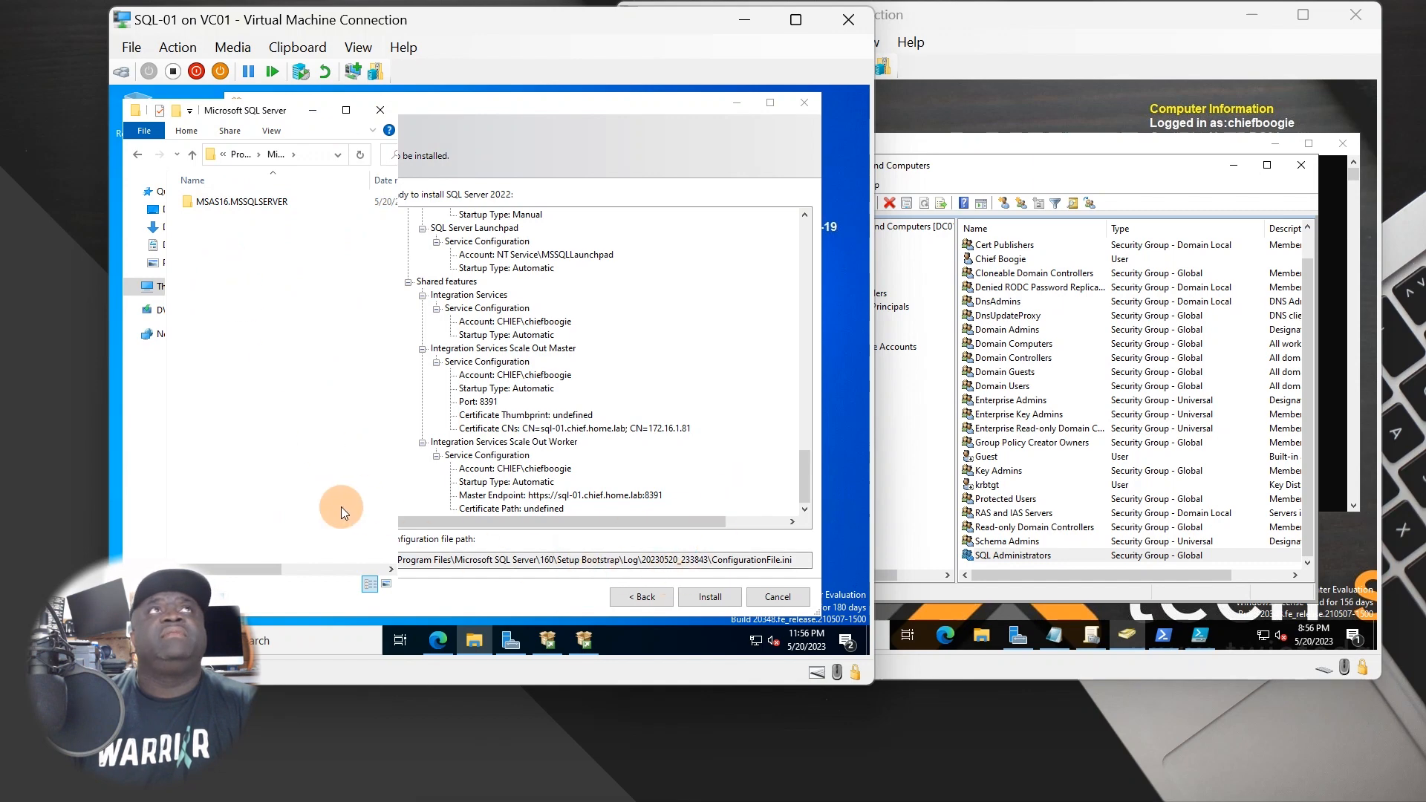
left_click(717, 596)
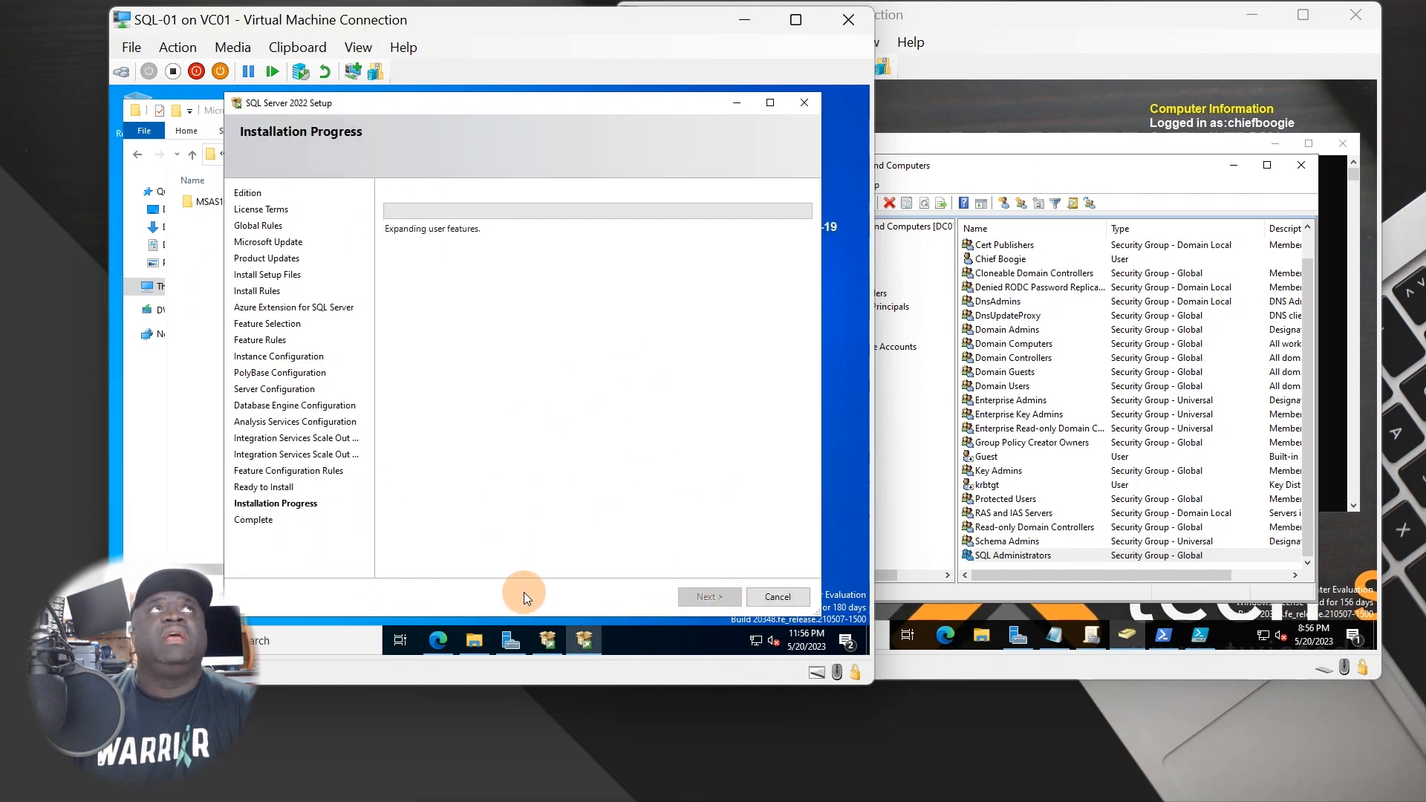
- Minimise the Microsoft SQL Server folder window and keep setup in front while installation completes
left_click(196, 493)
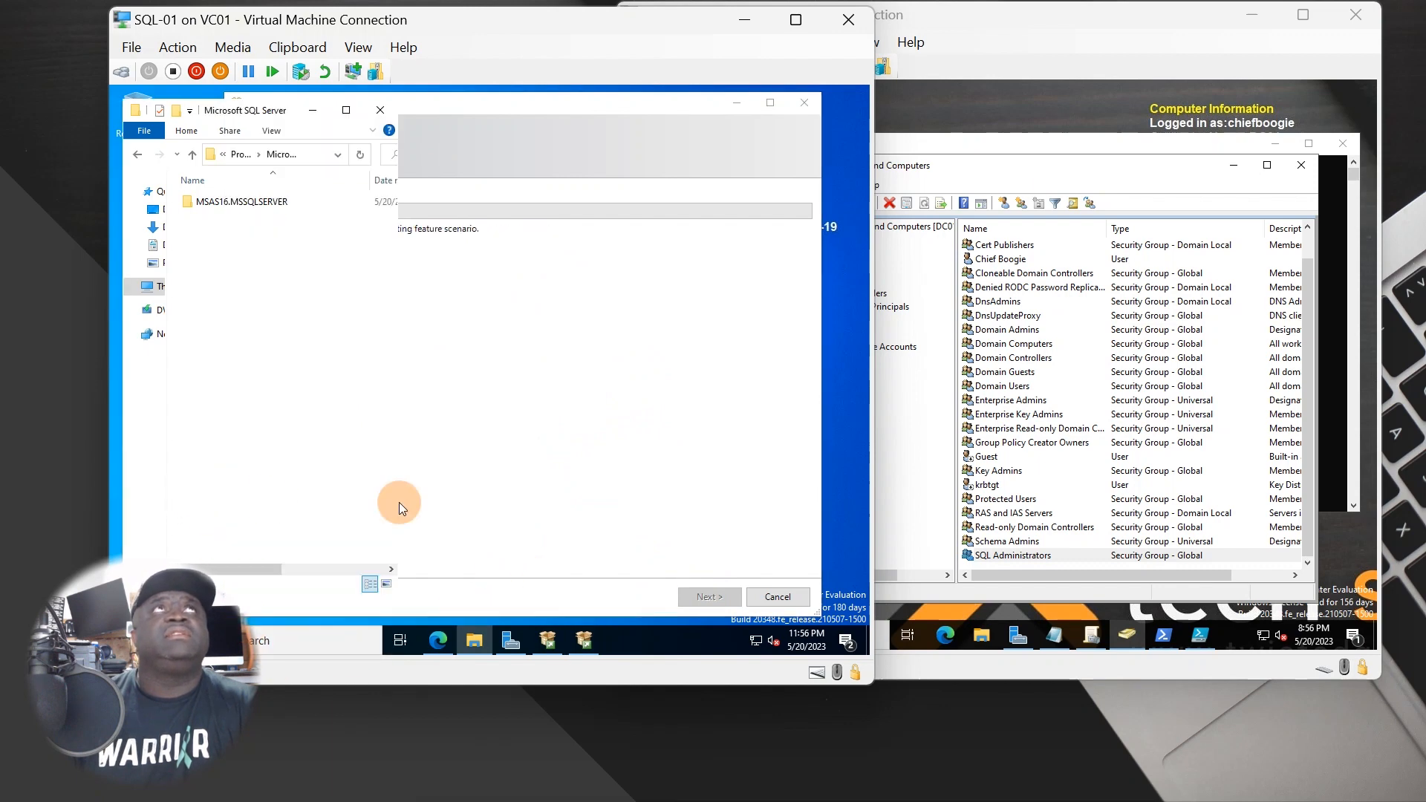
left_click(610, 496)
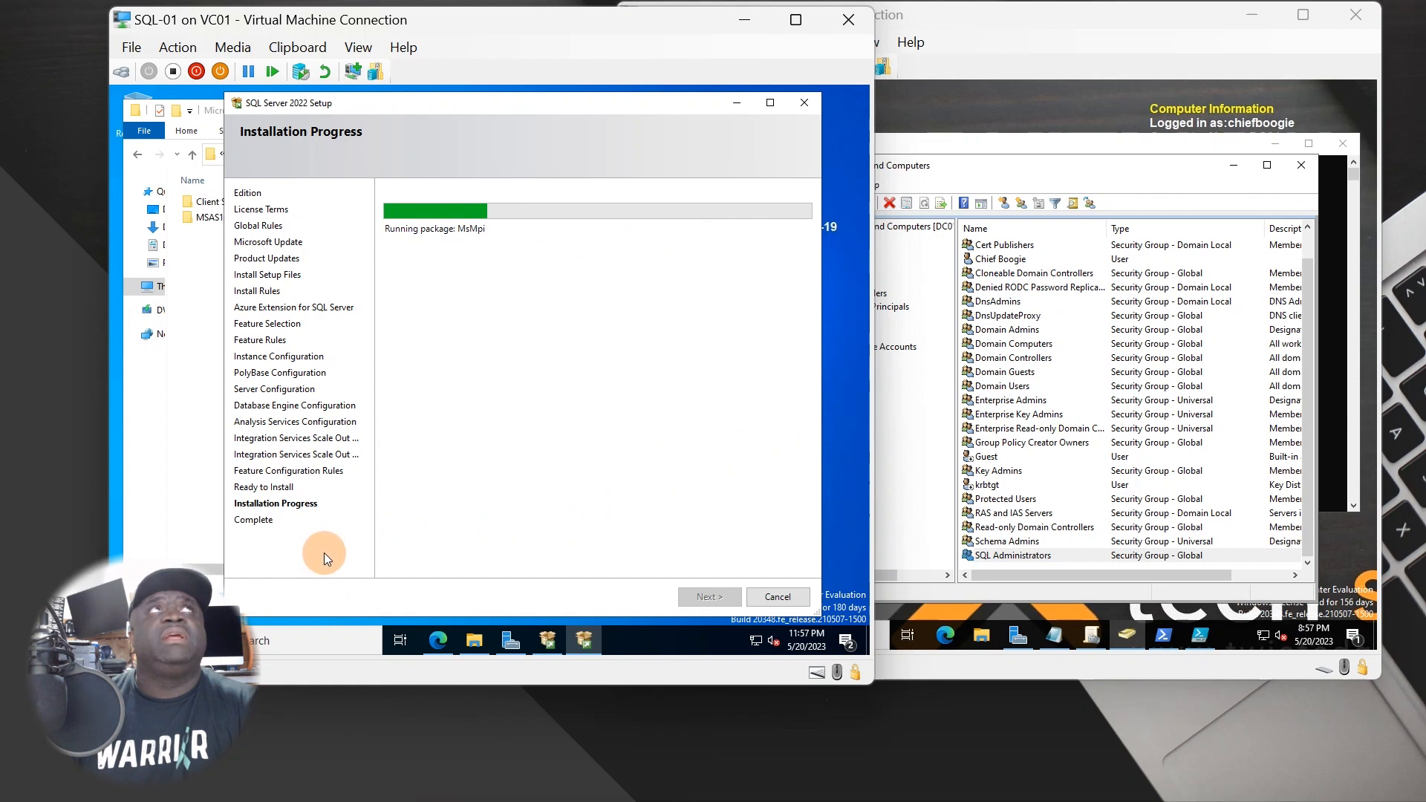
left_click(195, 456)
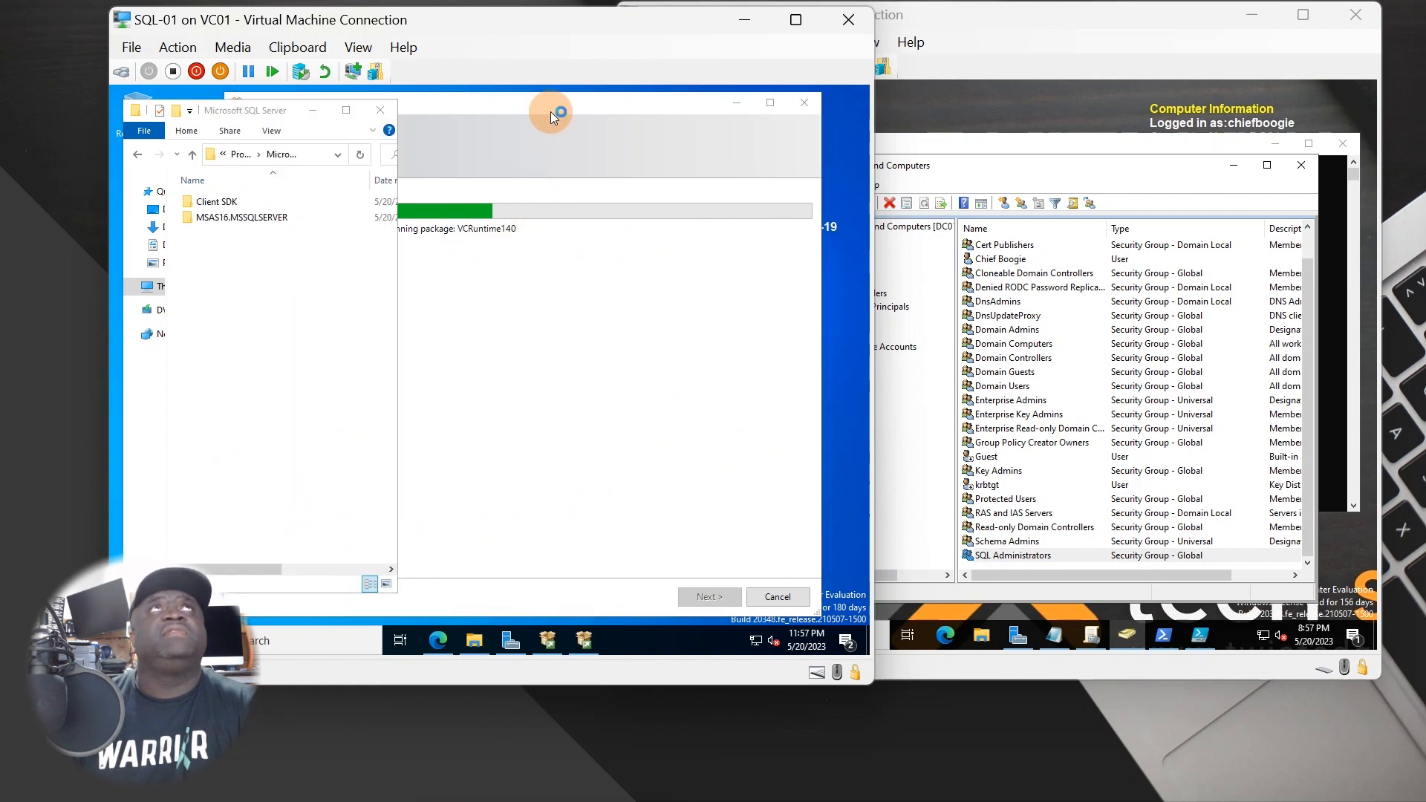
left_click_drag(550, 112, 560, 101)
left_click(223, 102)
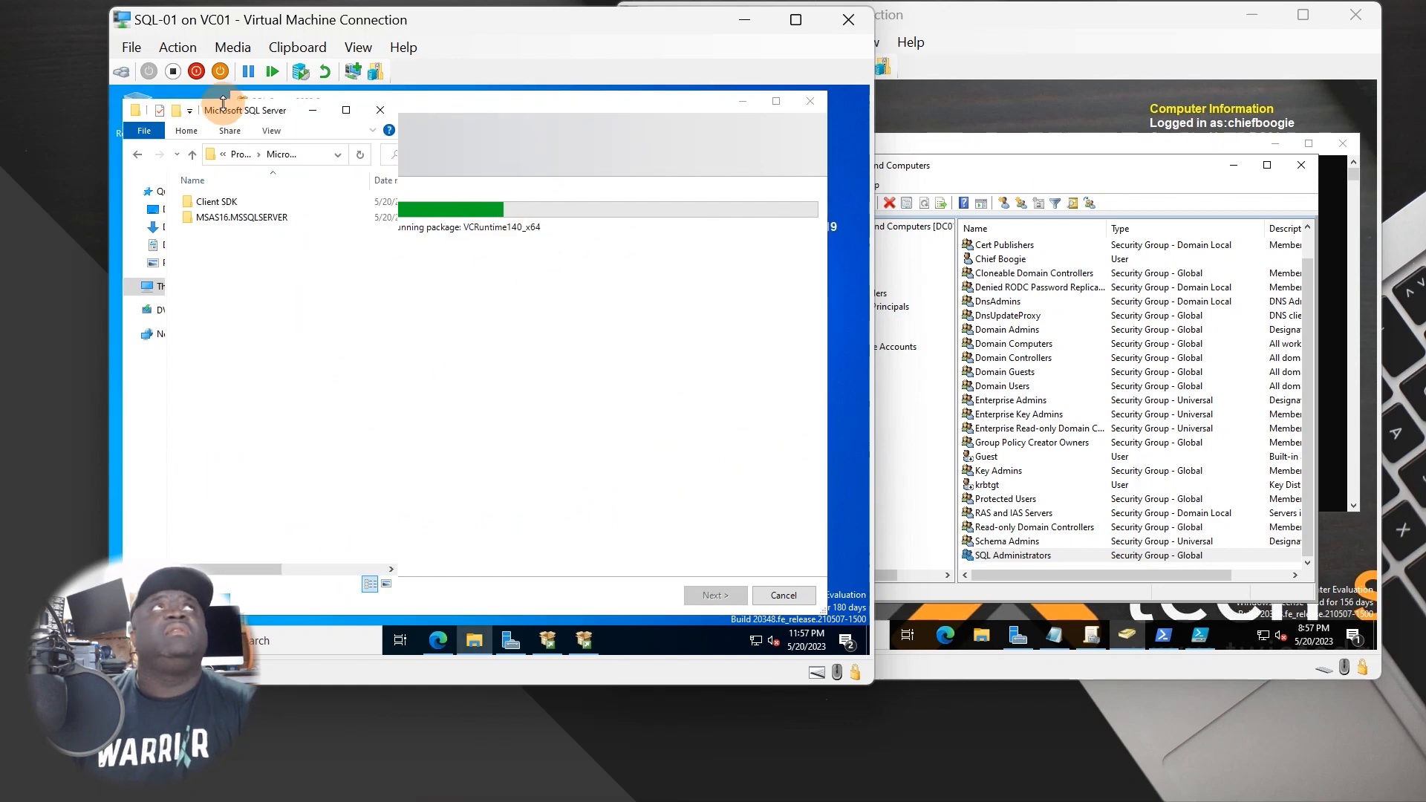
left_click(312, 110)
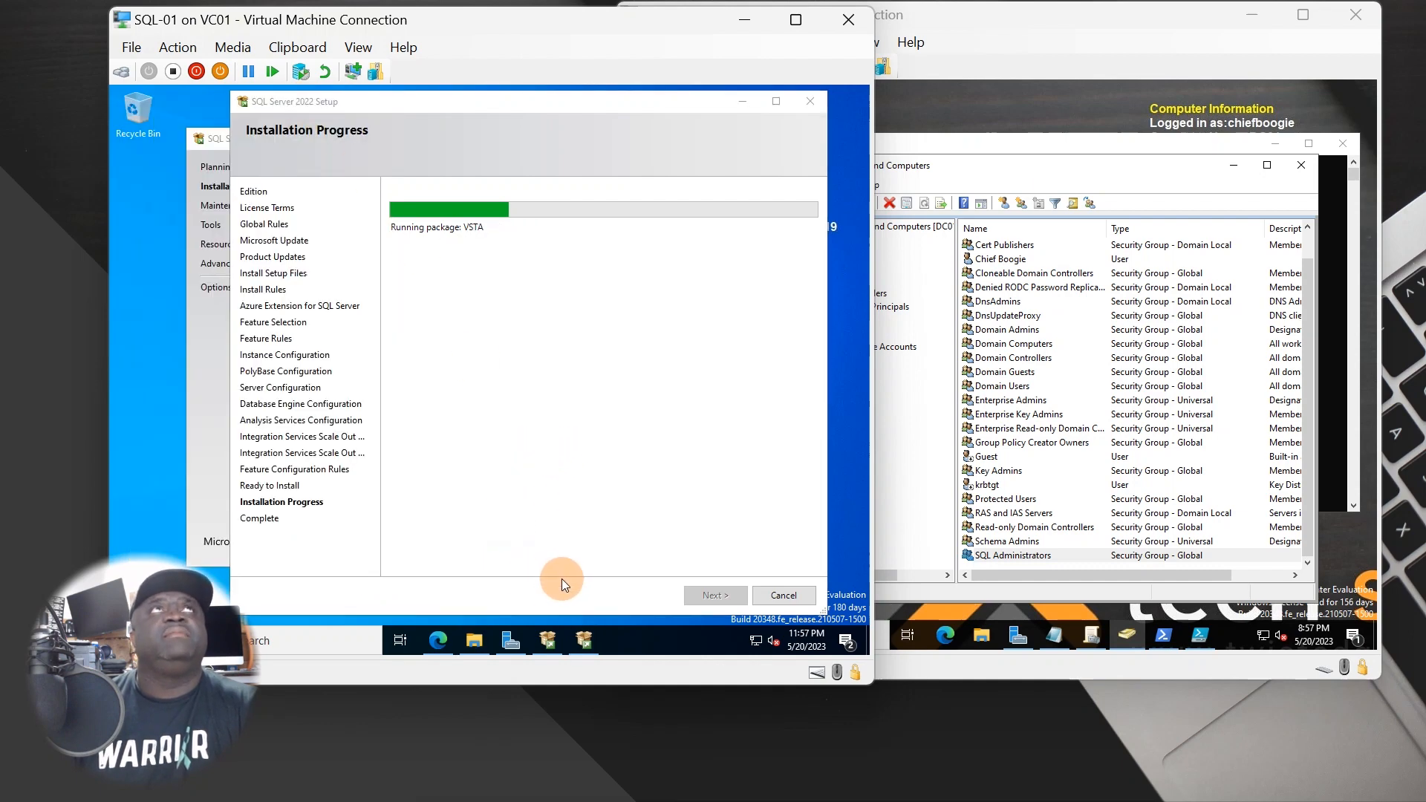
mouse_move(435, 642)
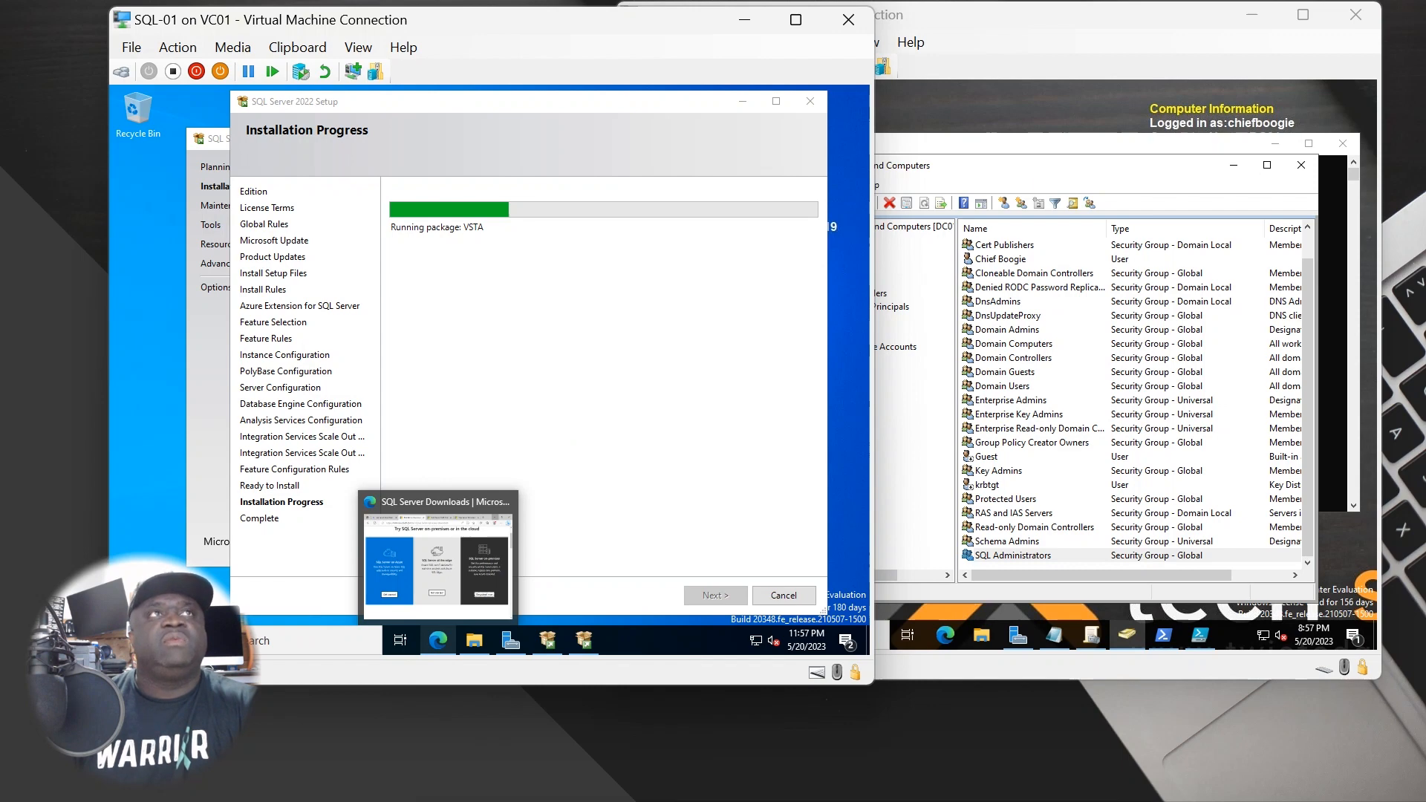
left_click(609, 383)
mouse_move(511, 640)
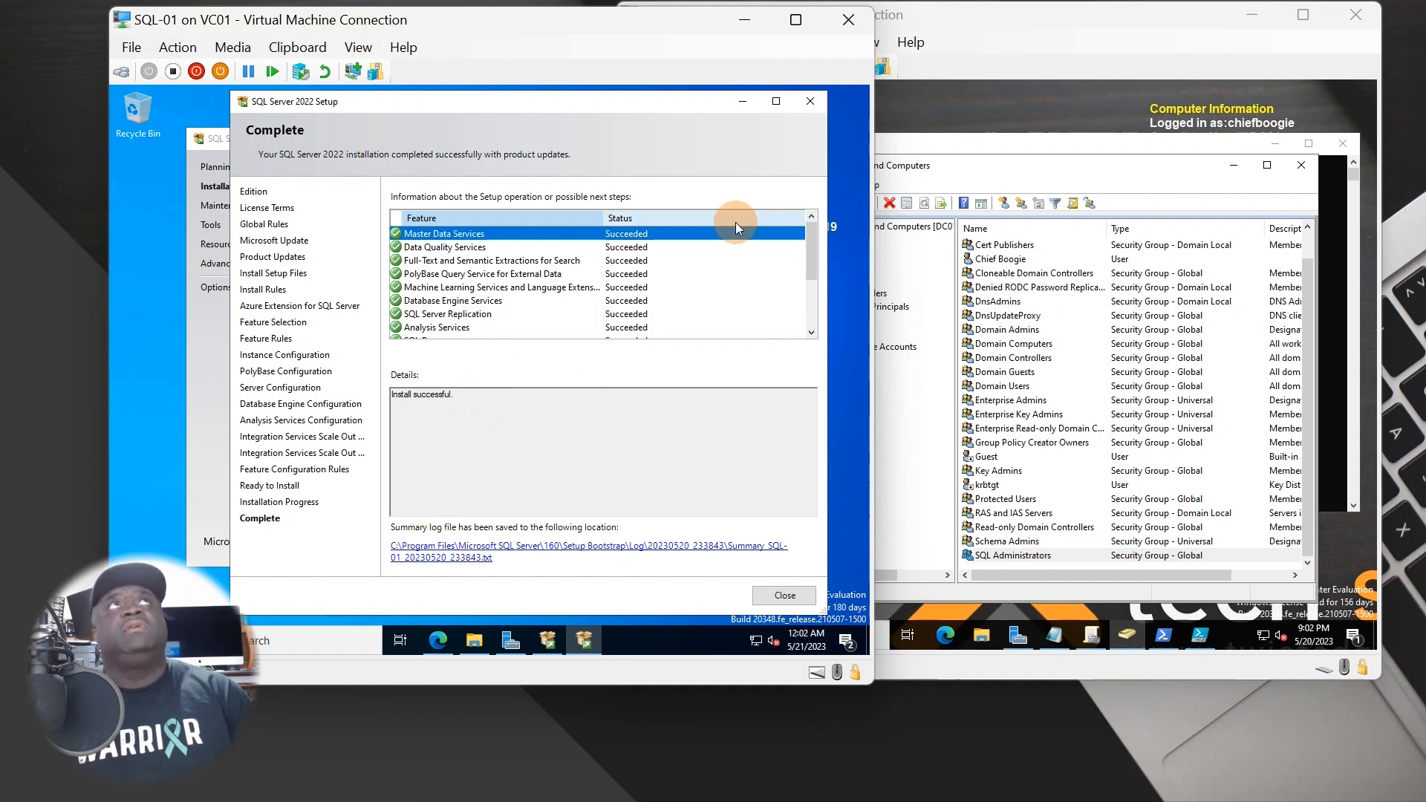
- Scroll the feature status list to confirm Succeeded, close setup, and reposition the Installation Center
left_click(810, 332)
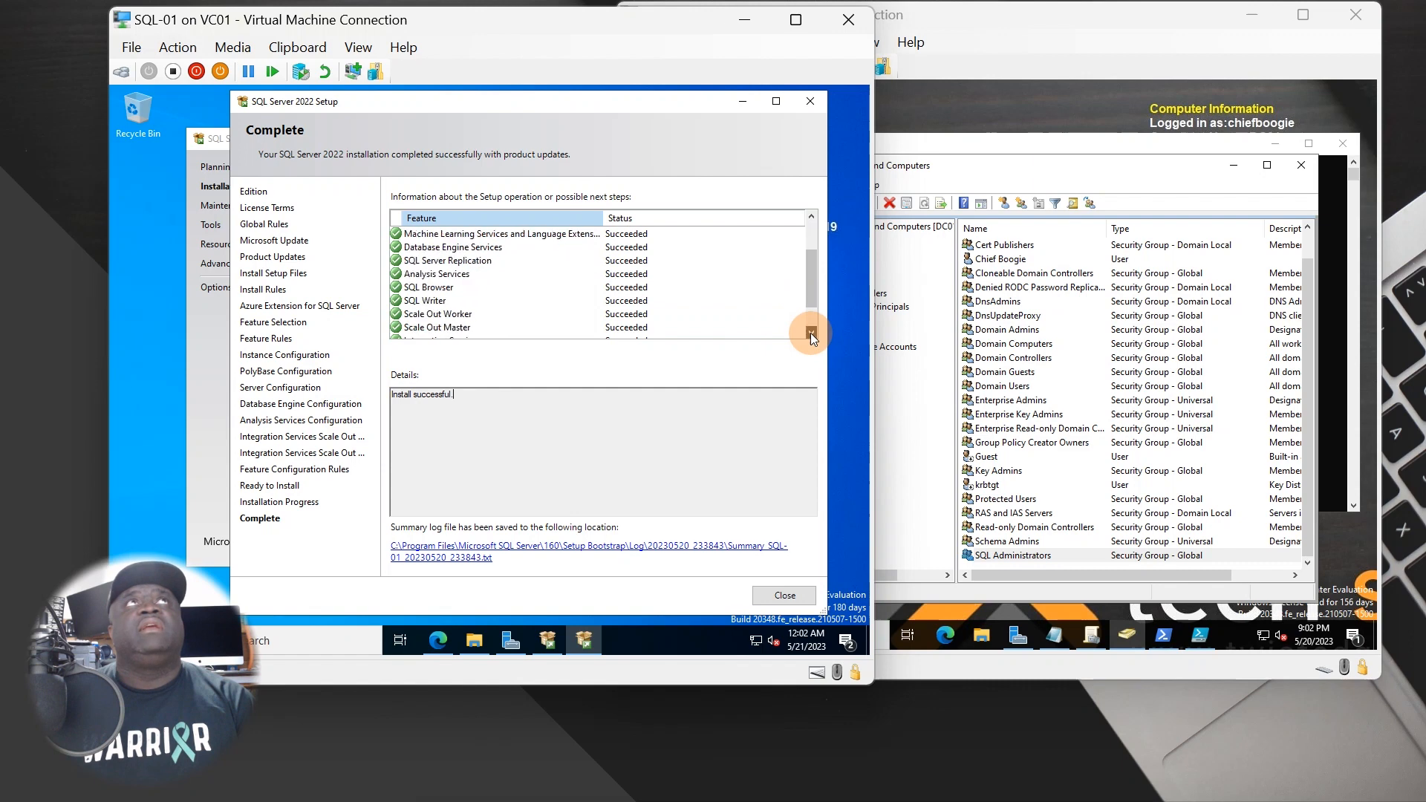
left_click(809, 332)
left_click(810, 332)
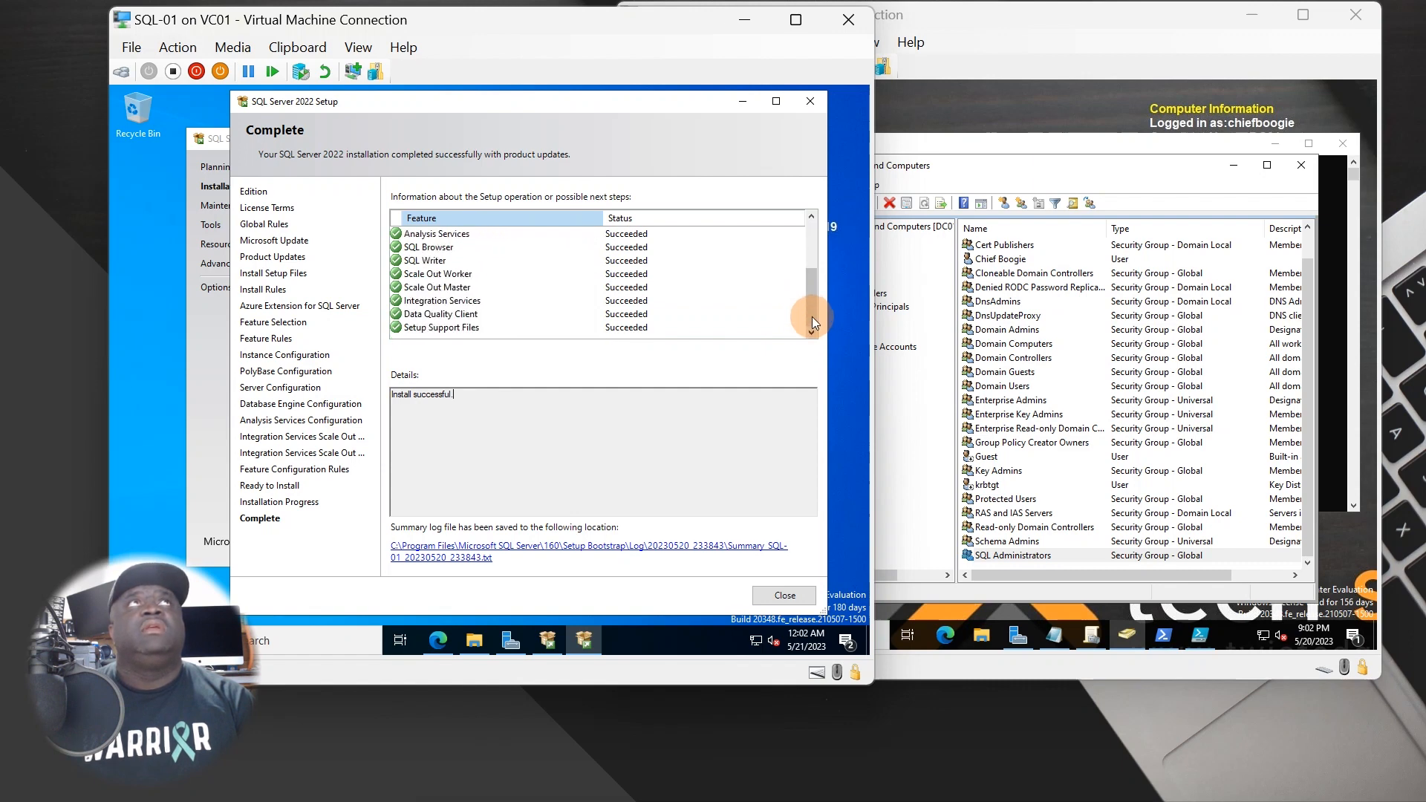
mouse_move(813, 301)
left_mouse_down()
mouse_move(821, 244)
mouse_move(803, 325)
left_mouse_up()
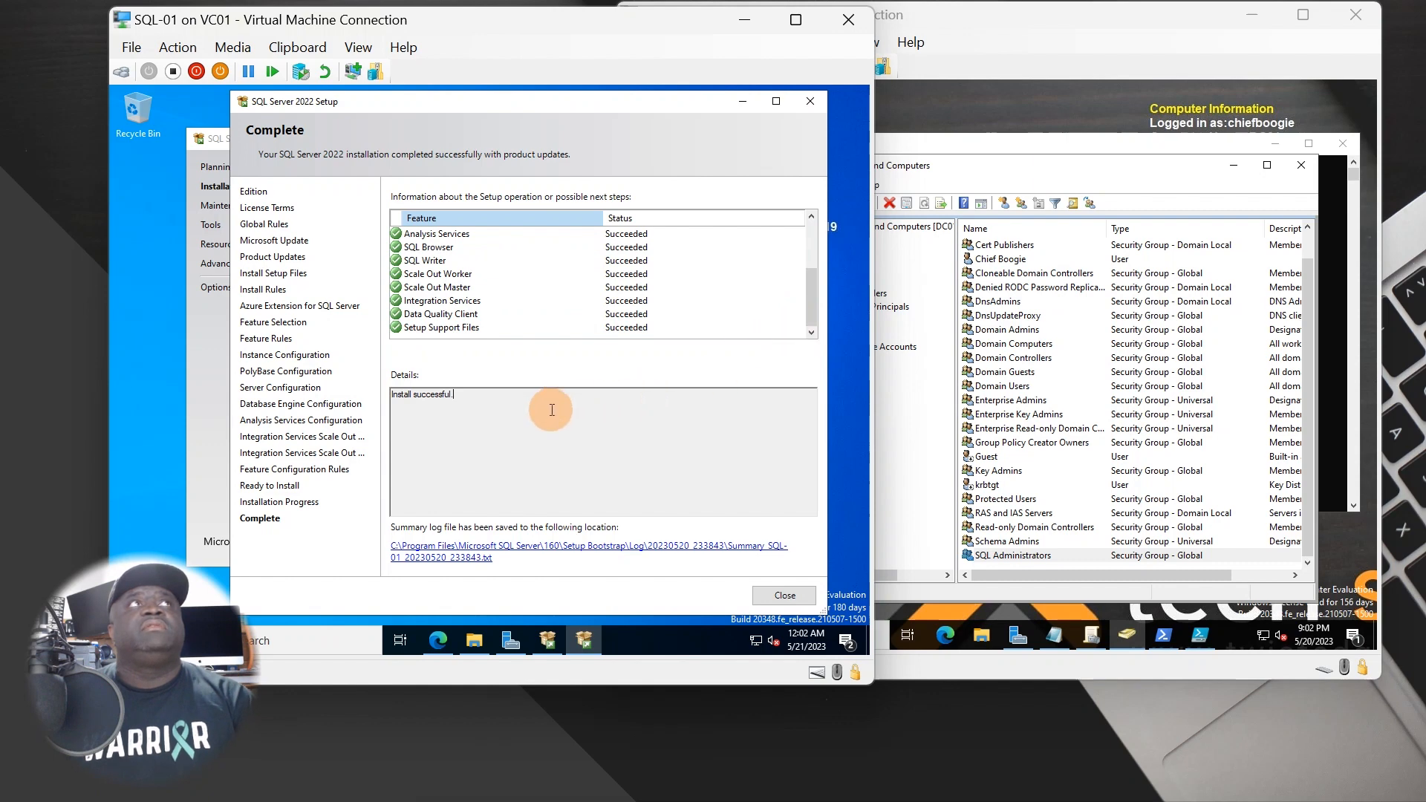
left_click(784, 595)
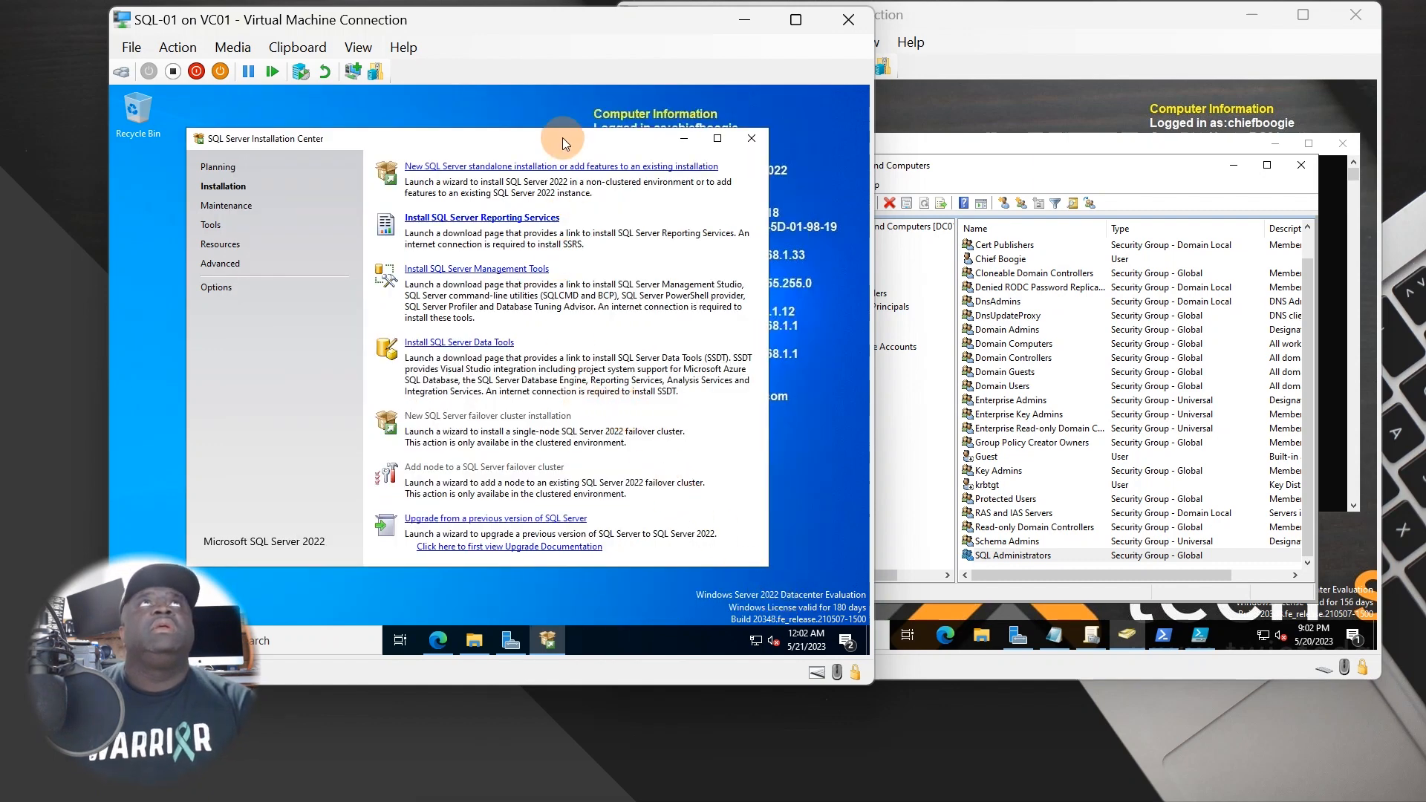
left_click_drag(573, 139, 591, 140)
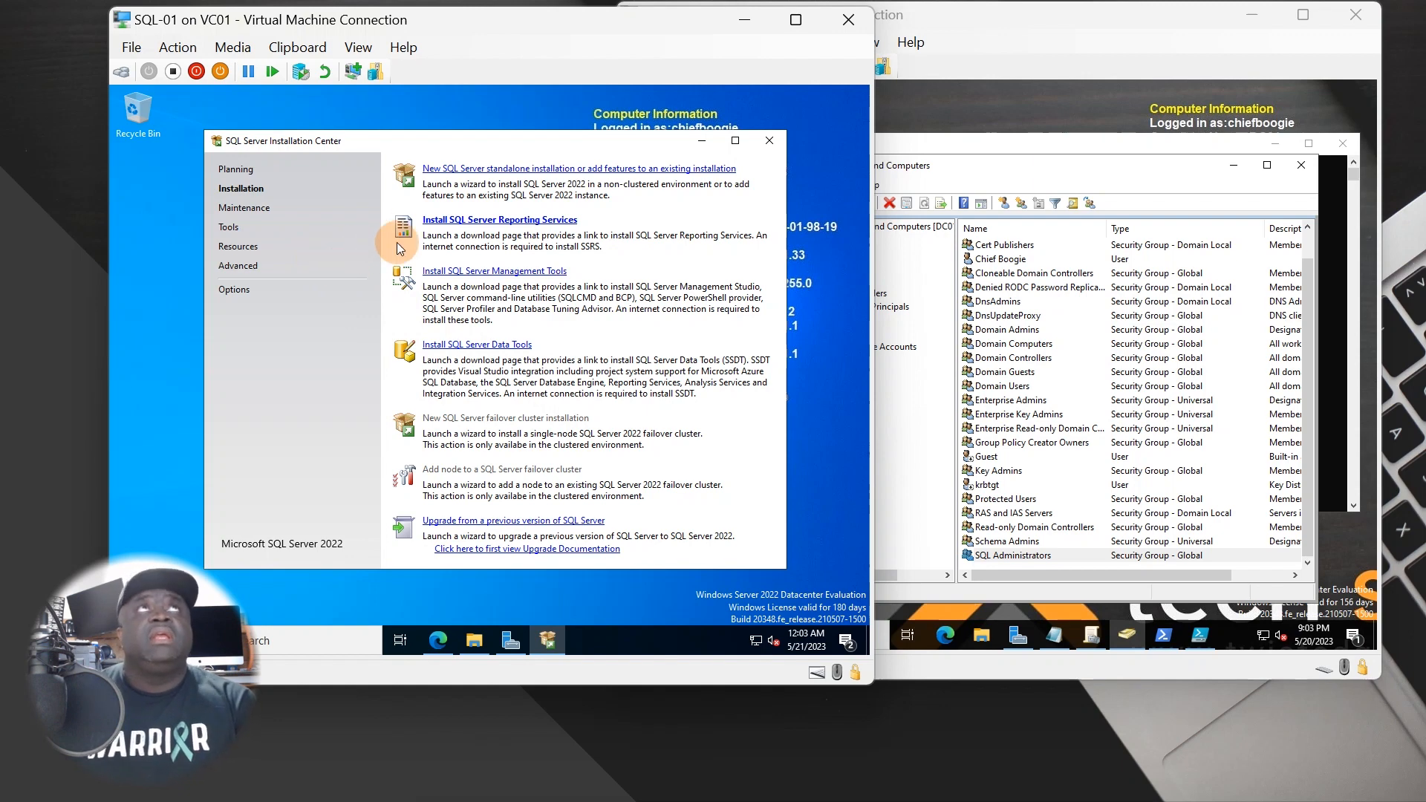
- Open the management tools download page, then search sql in Start and dismiss the search
left_click(446, 273)
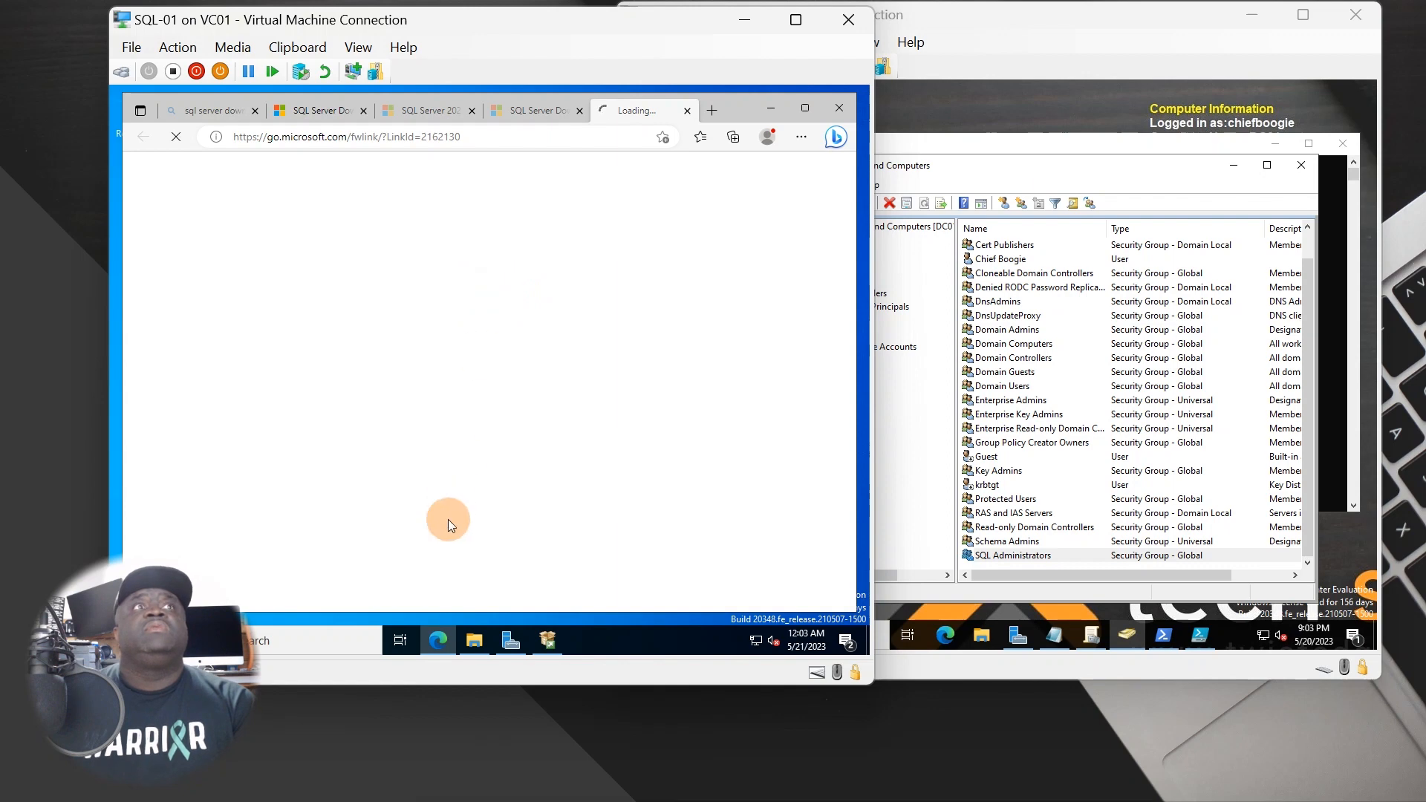
left_click_drag(555, 14, 866, 16)
left_click(437, 639)
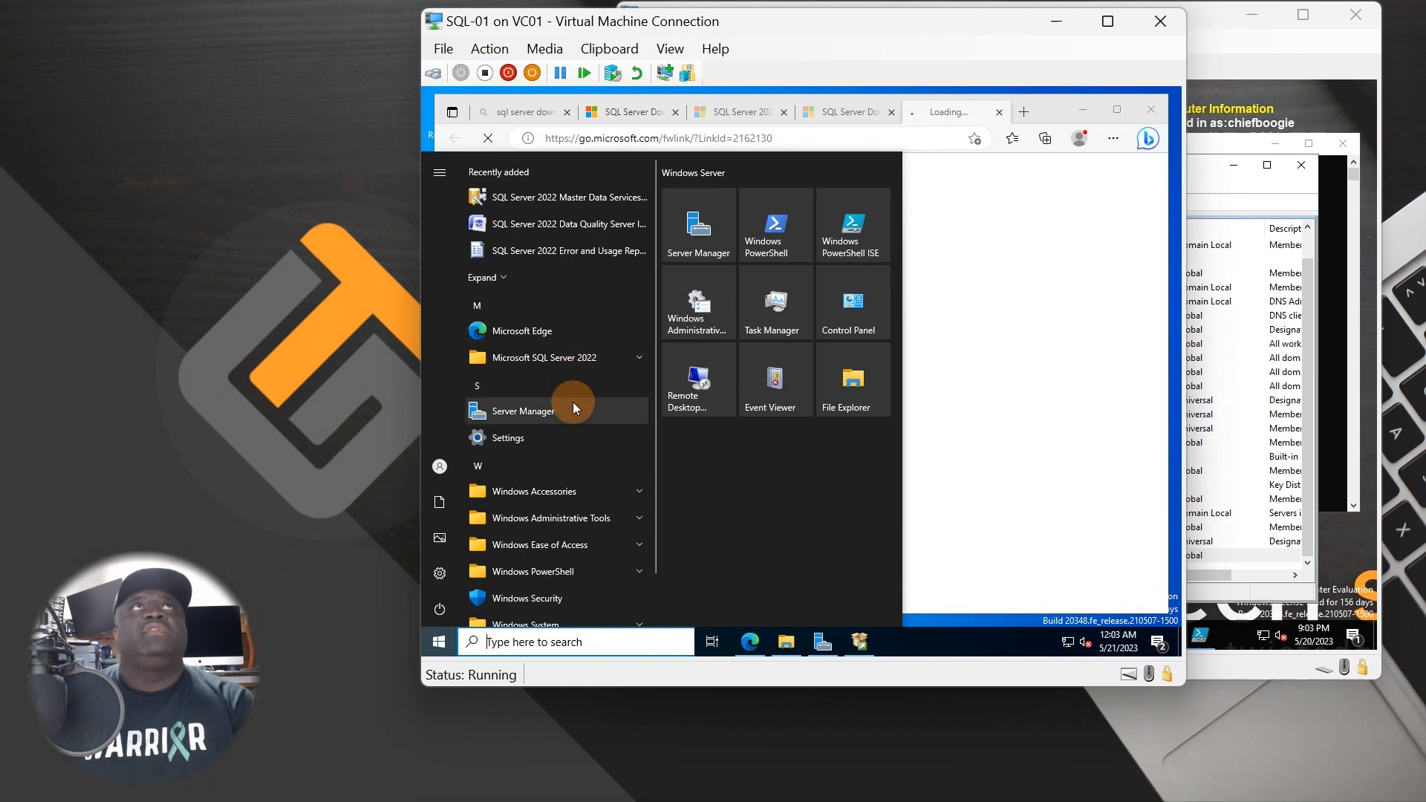
type("s")
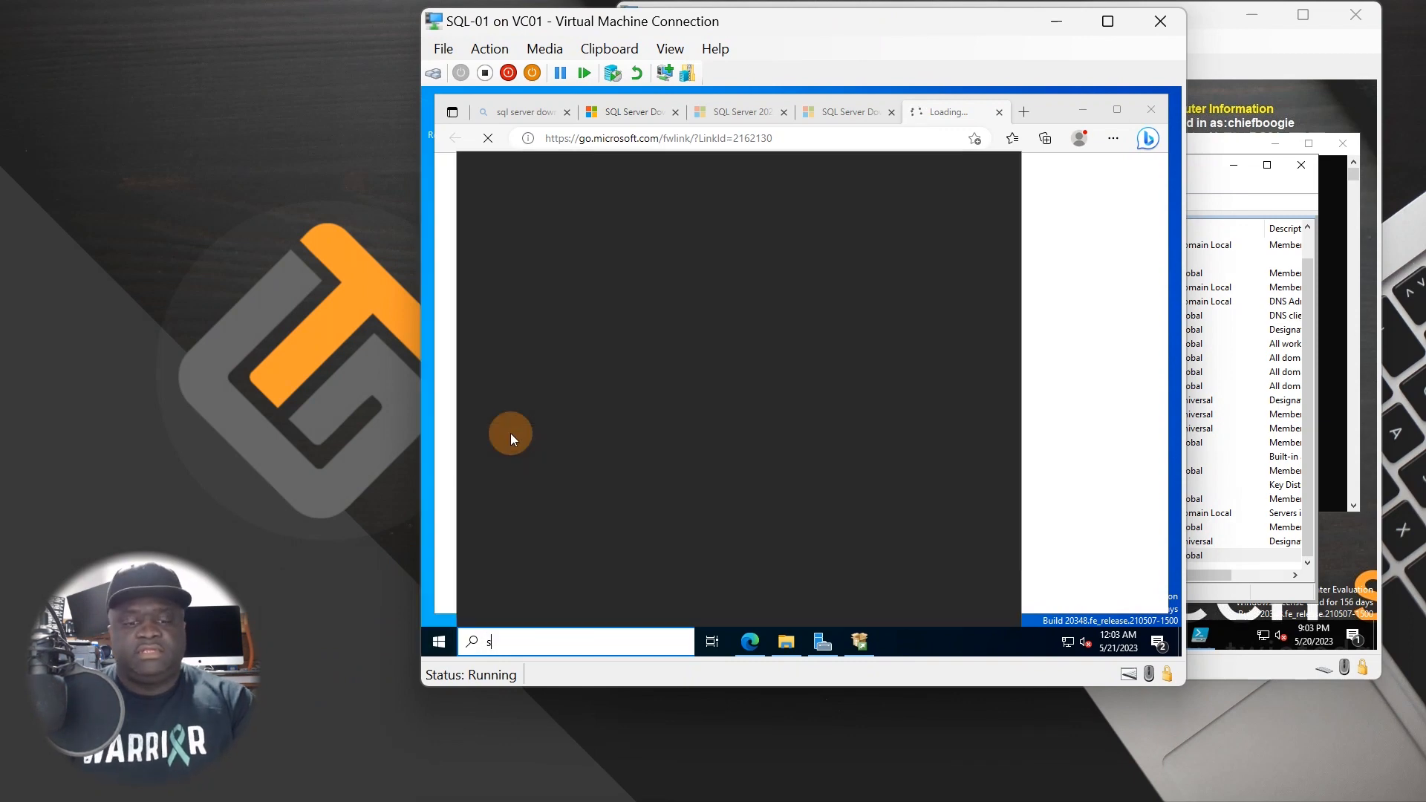
type("ql")
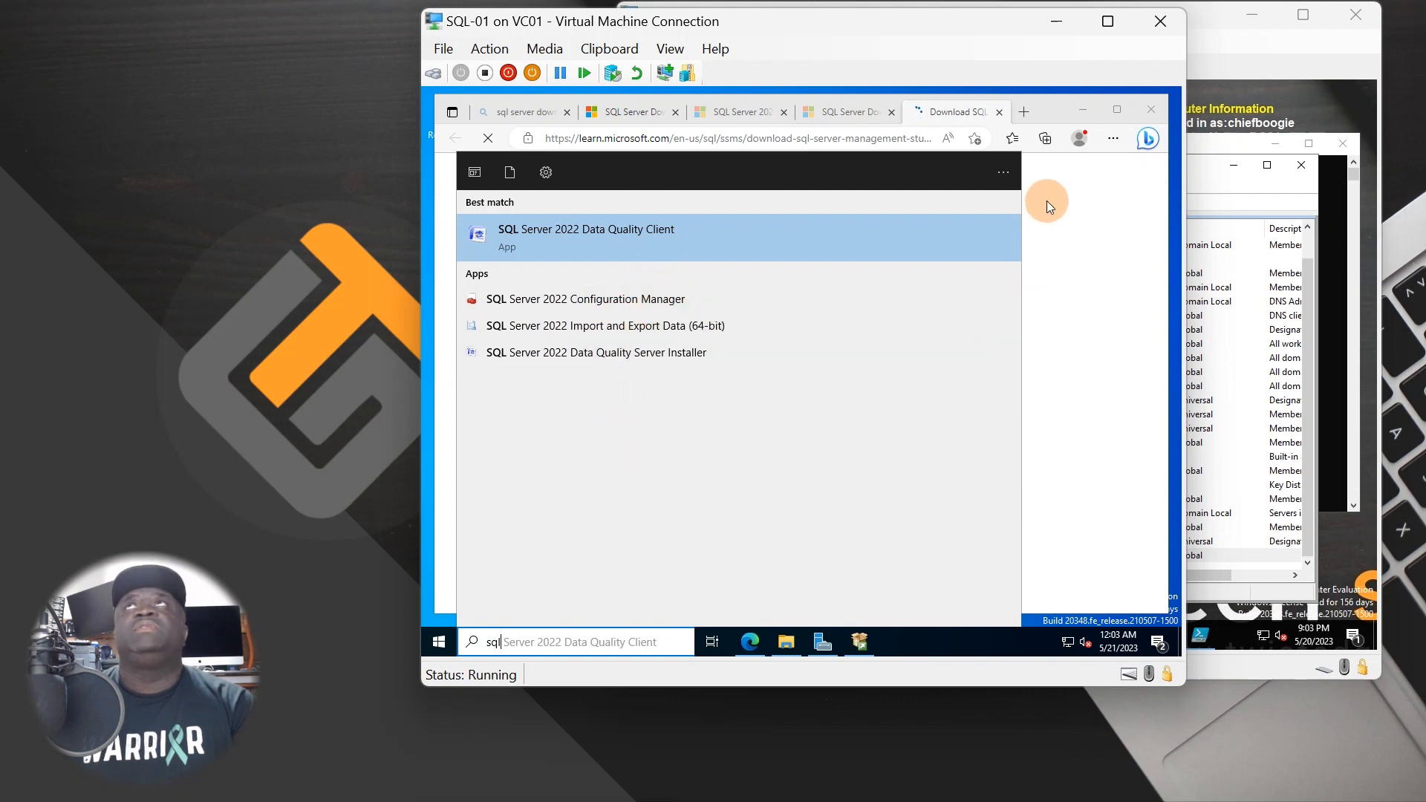
left_click(943, 112)
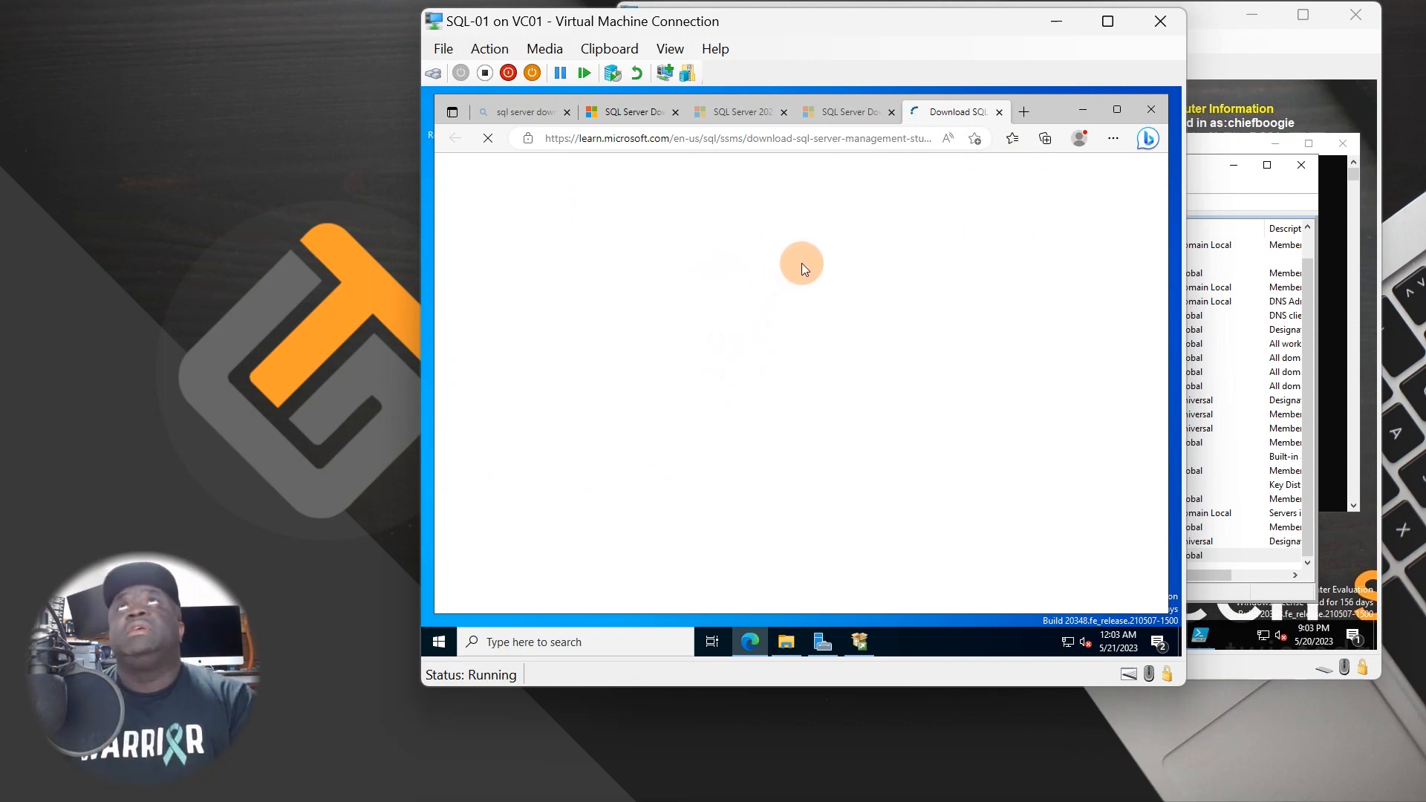
- Jump to the Download SSMS section and scroll through the article
left_click_drag(821, 20, 656, 22)
scroll(765, 461, "down", 2)
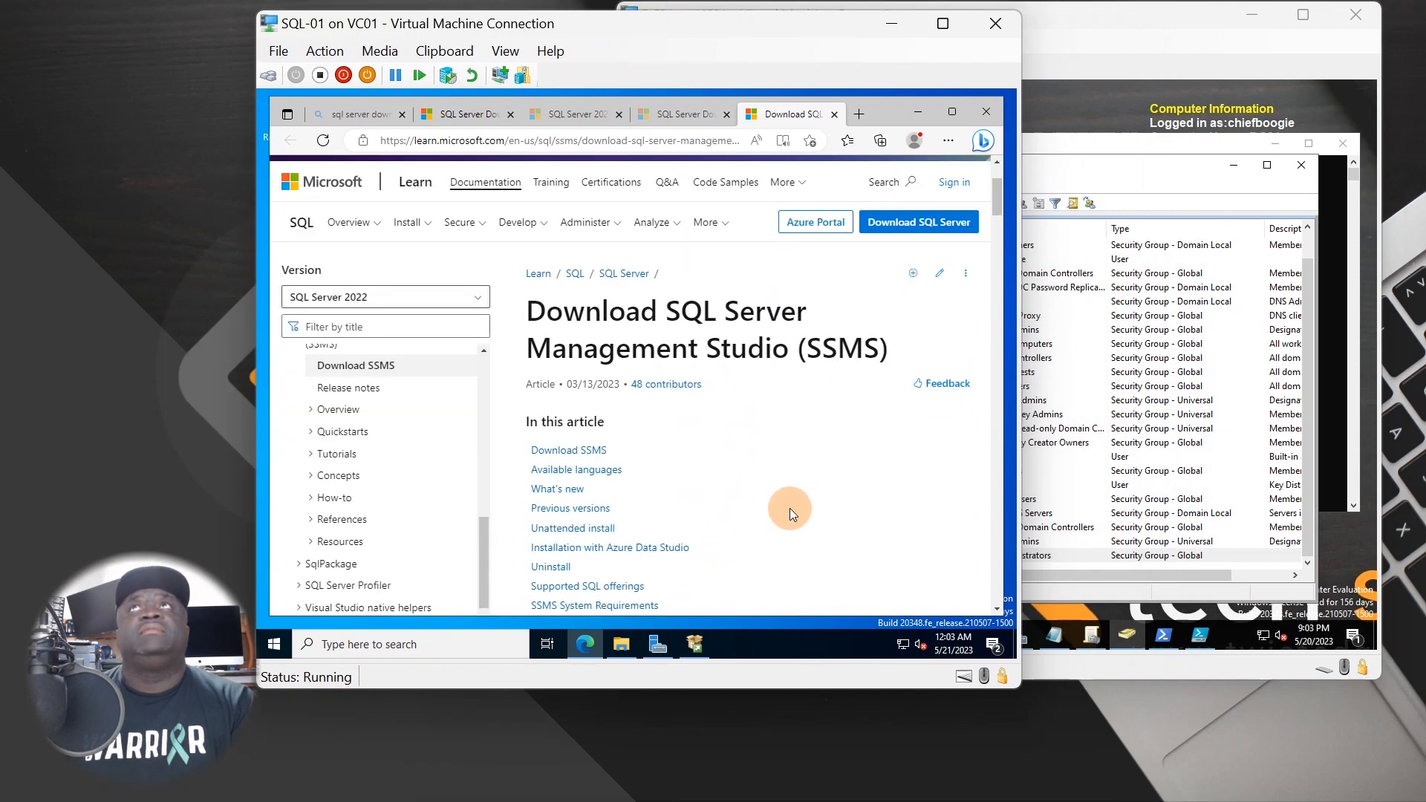
scroll(756, 464, "down", 2)
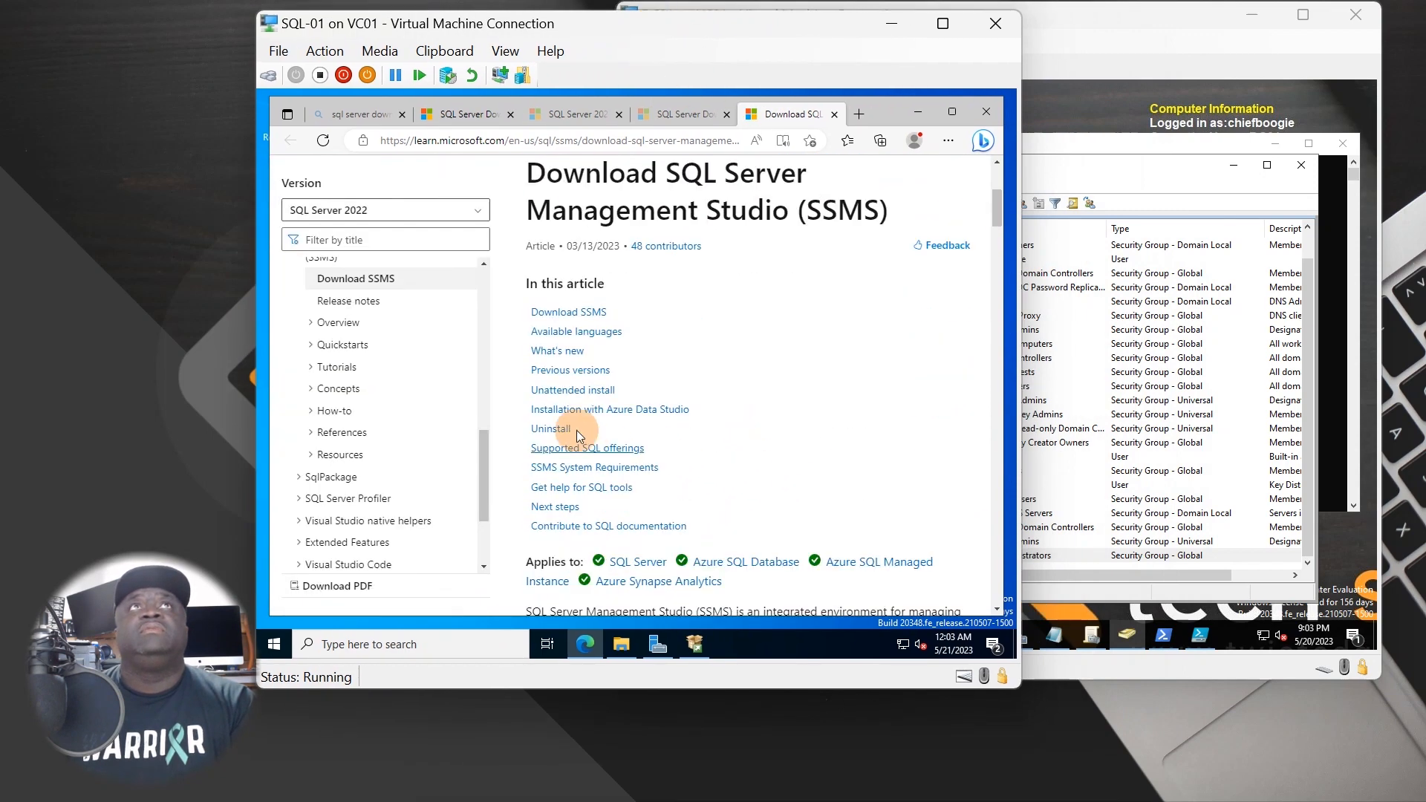
left_click(558, 310)
scroll(678, 377, "down", 10)
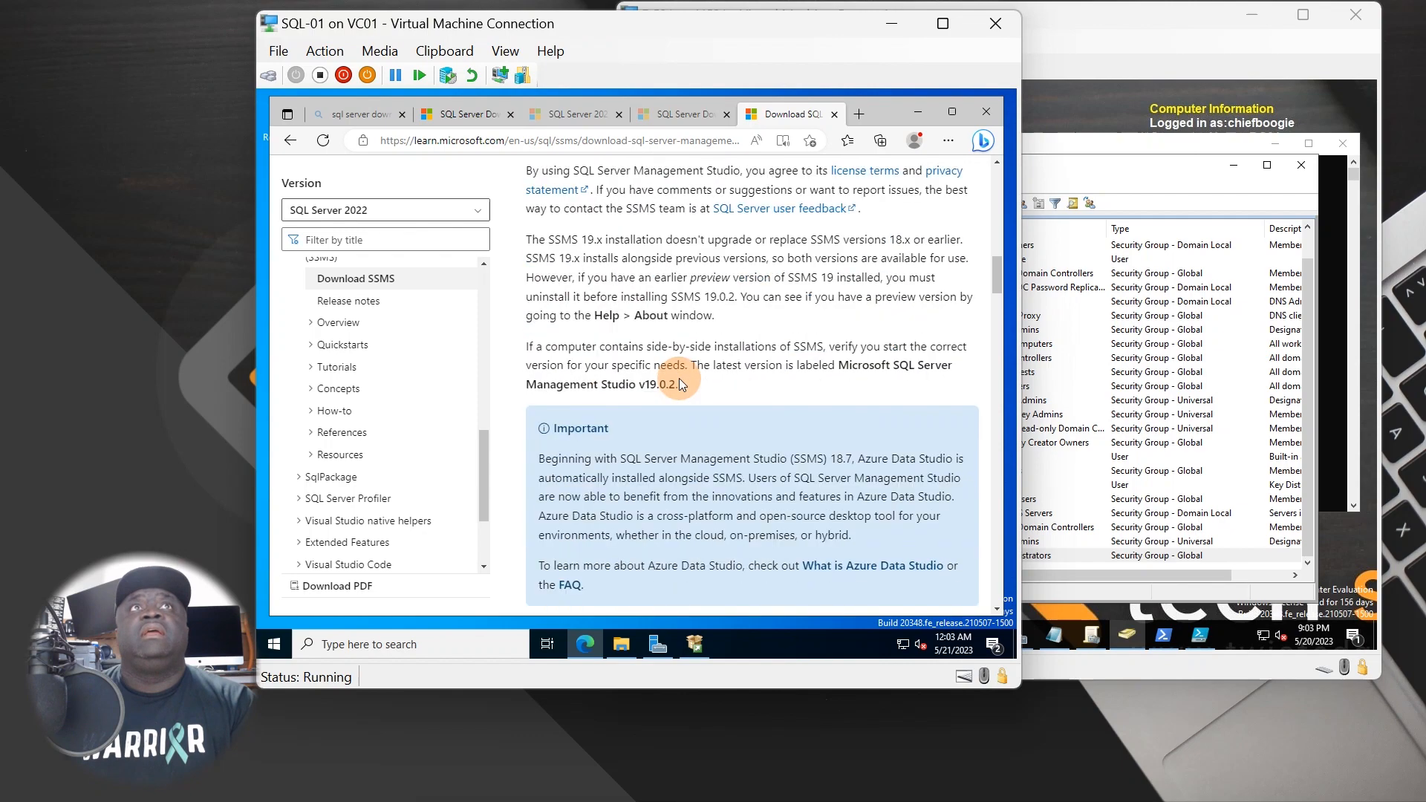
scroll(686, 394, "down", 15)
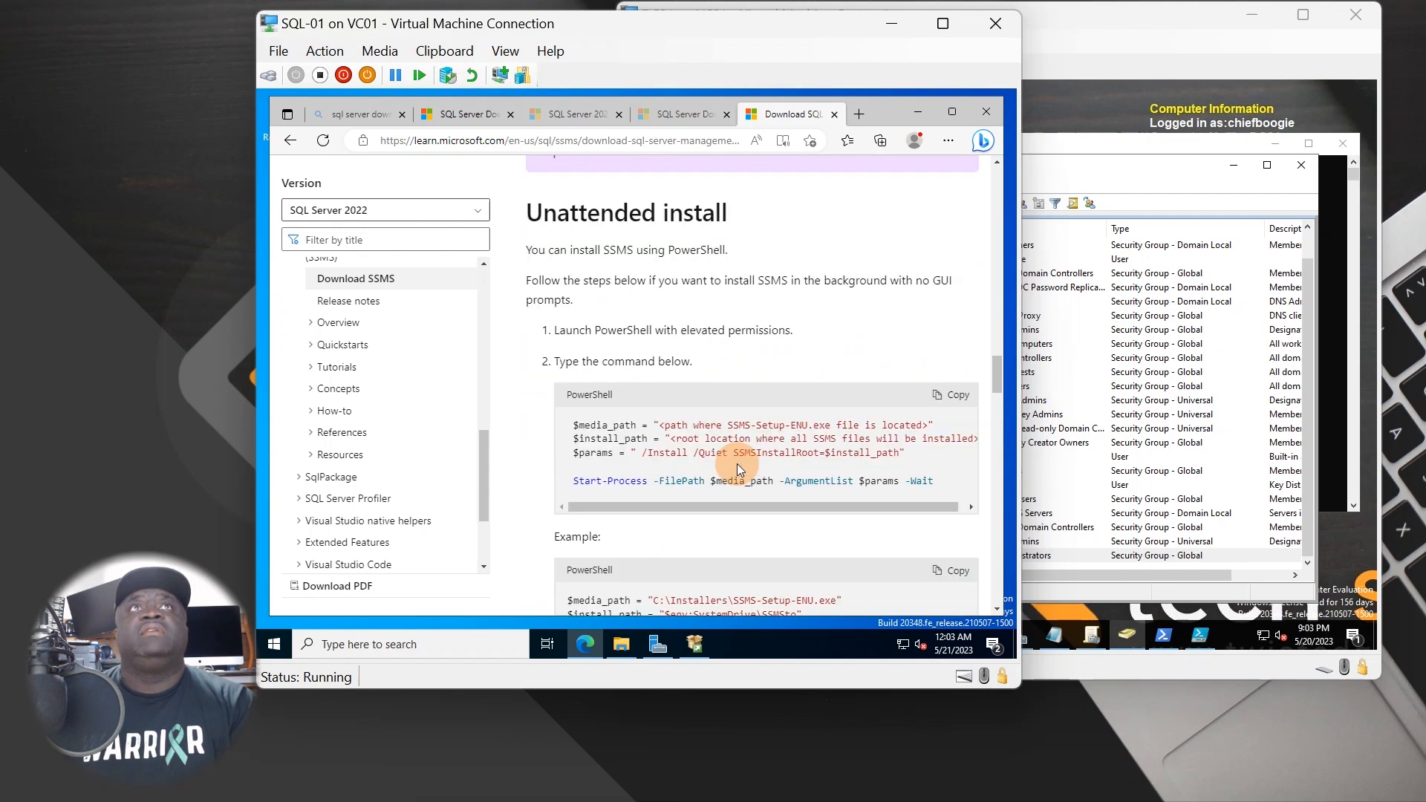
scroll(735, 465, "up", 2)
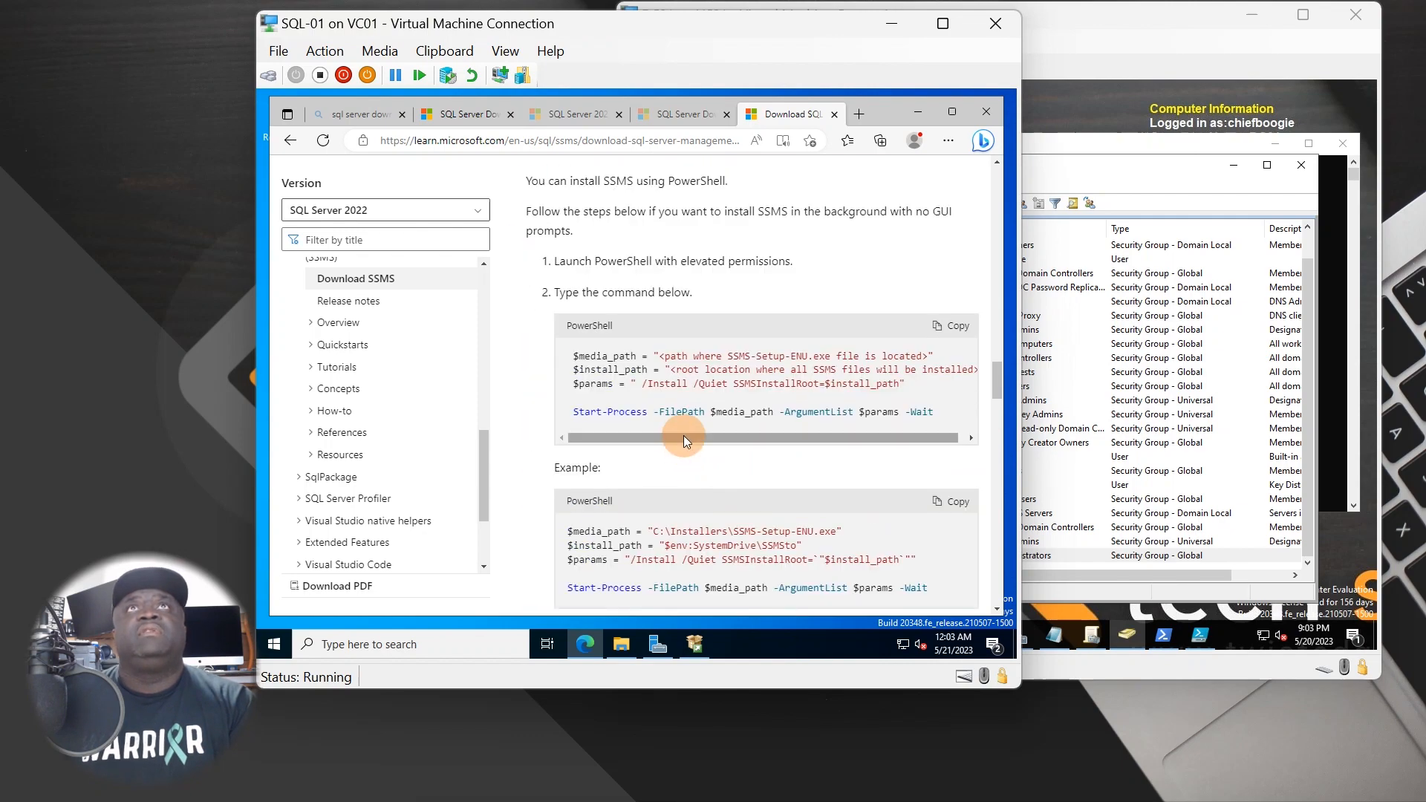
left_click_drag(684, 436, 637, 438)
scroll(651, 464, "down", 5)
scroll(650, 467, "down", 10)
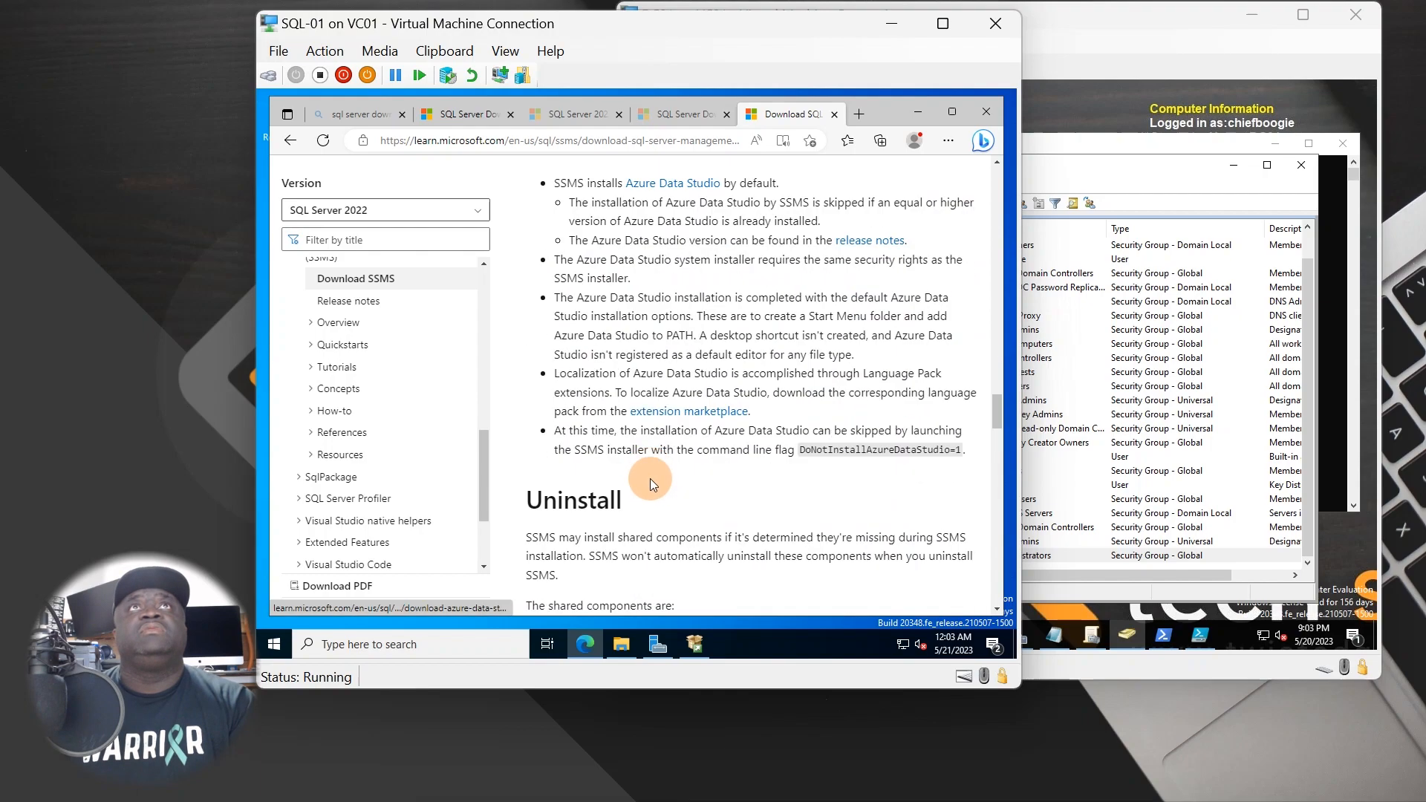
scroll(652, 480, "up", 15)
scroll(673, 524, "up", 12)
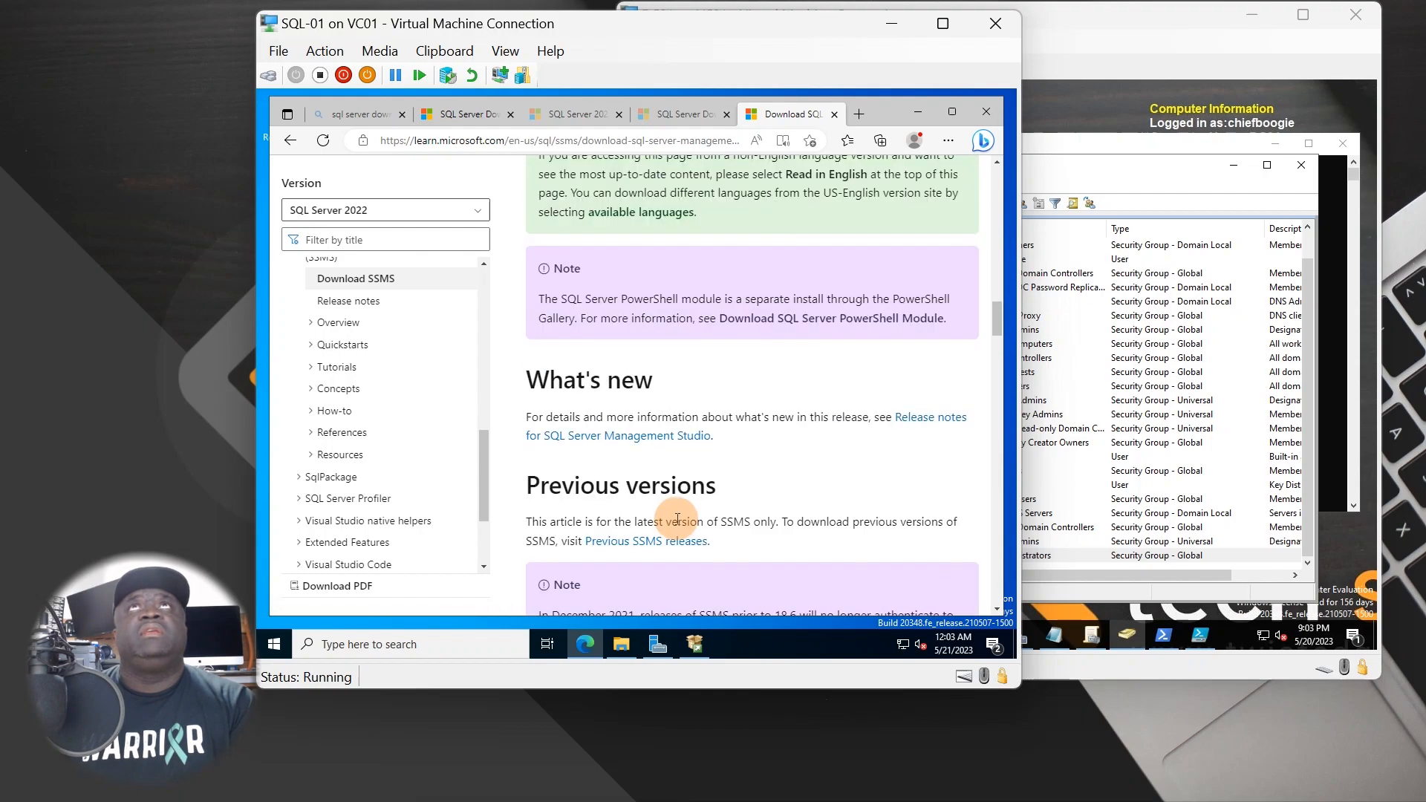
scroll(681, 520, "down", 7)
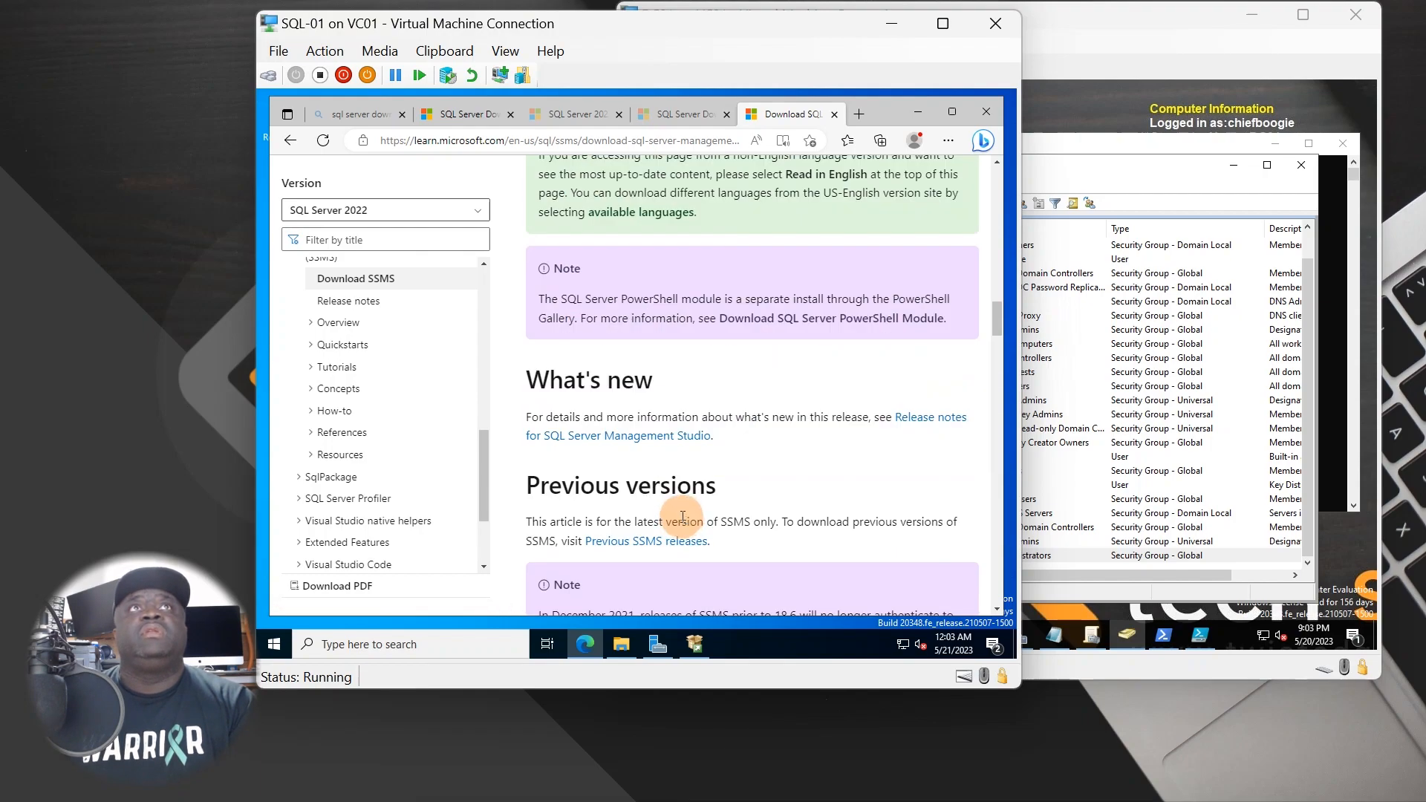
scroll(680, 516, "up", 10)
scroll(678, 513, "up", 4)
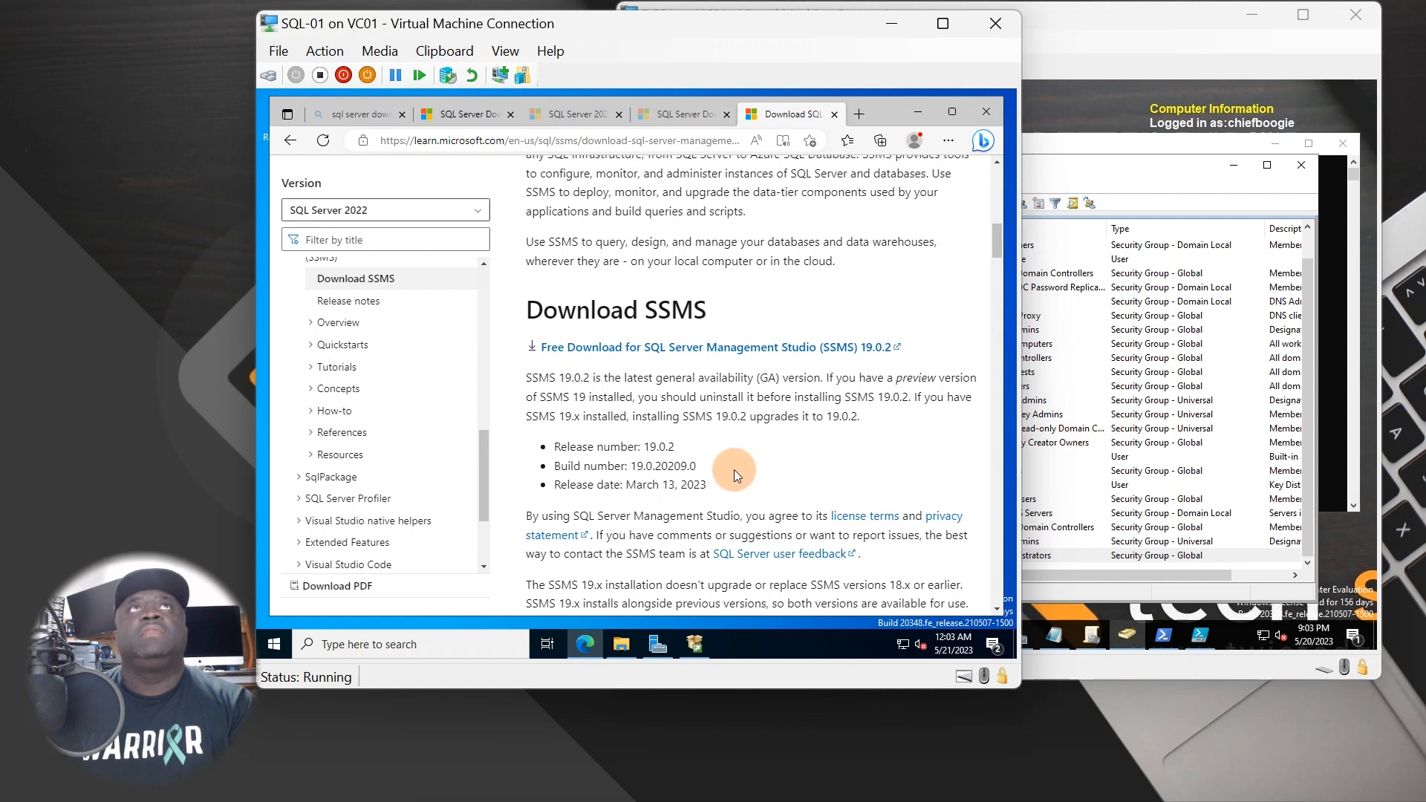
scroll(732, 469, "up", 1)
scroll(732, 470, "up", 6)
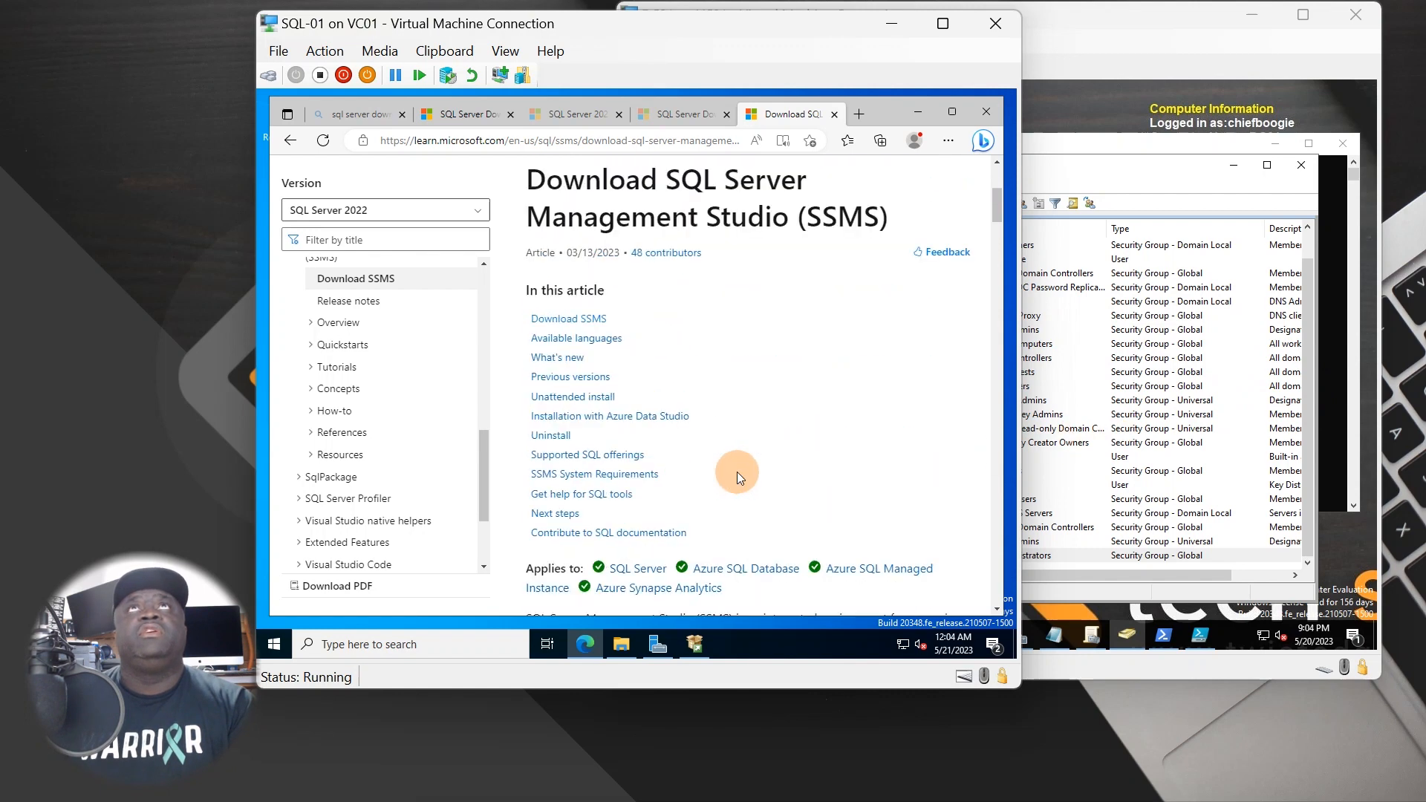
scroll(741, 474, "up", 2)
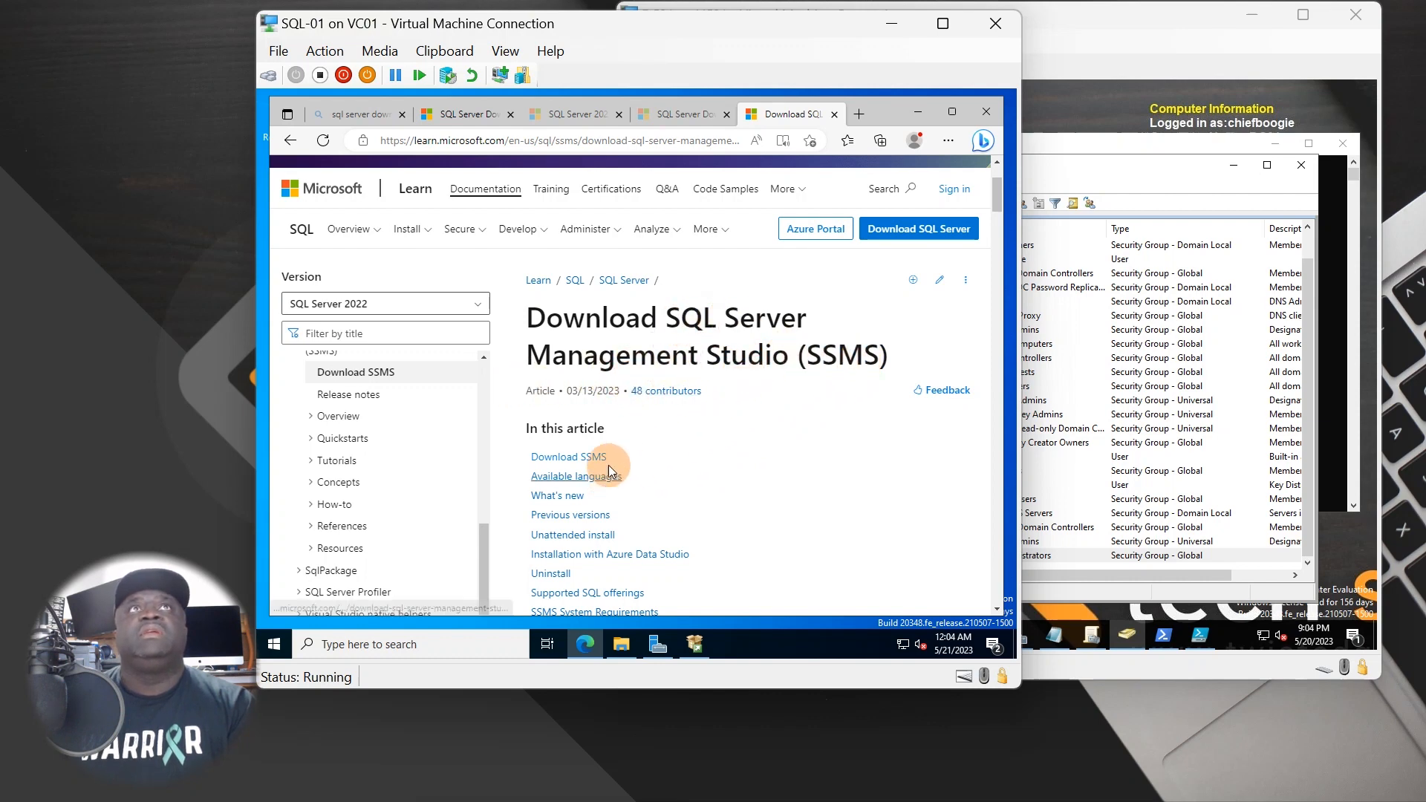
- Start the free SQL Server Management Studio 19.0.2 download
left_click(586, 454)
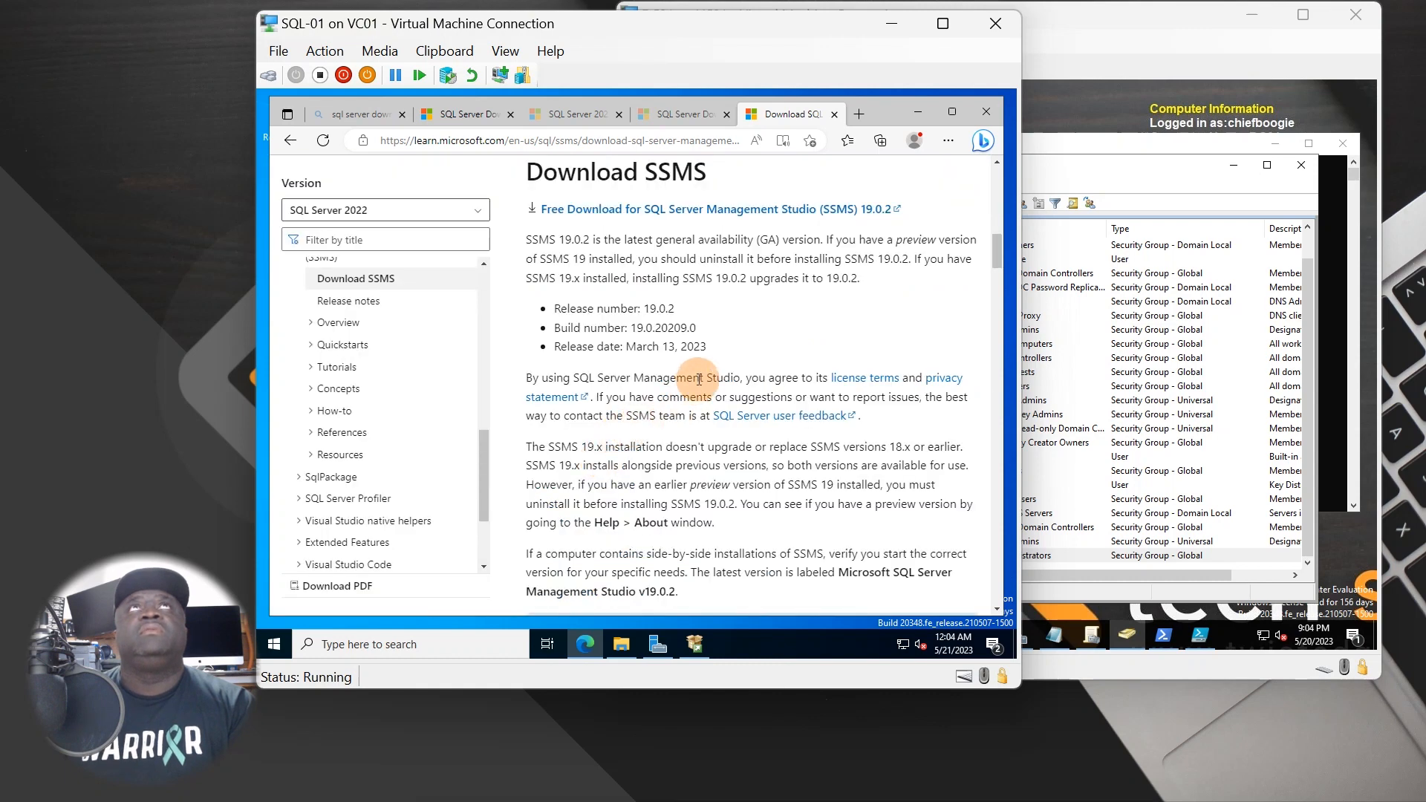
left_click(709, 208)
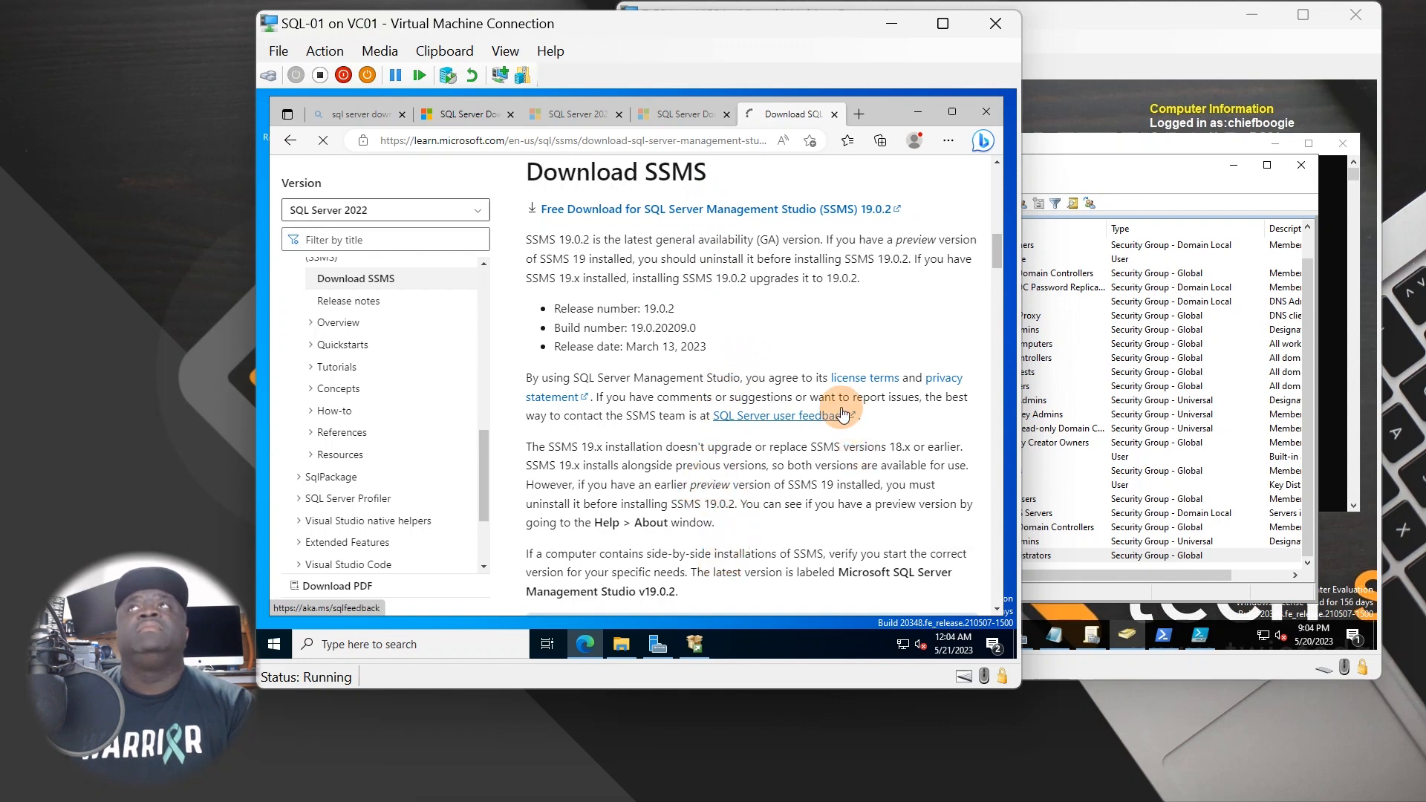
scroll(830, 438, "down", 1)
scroll(826, 457, "down", 2)
scroll(826, 457, "up", 4)
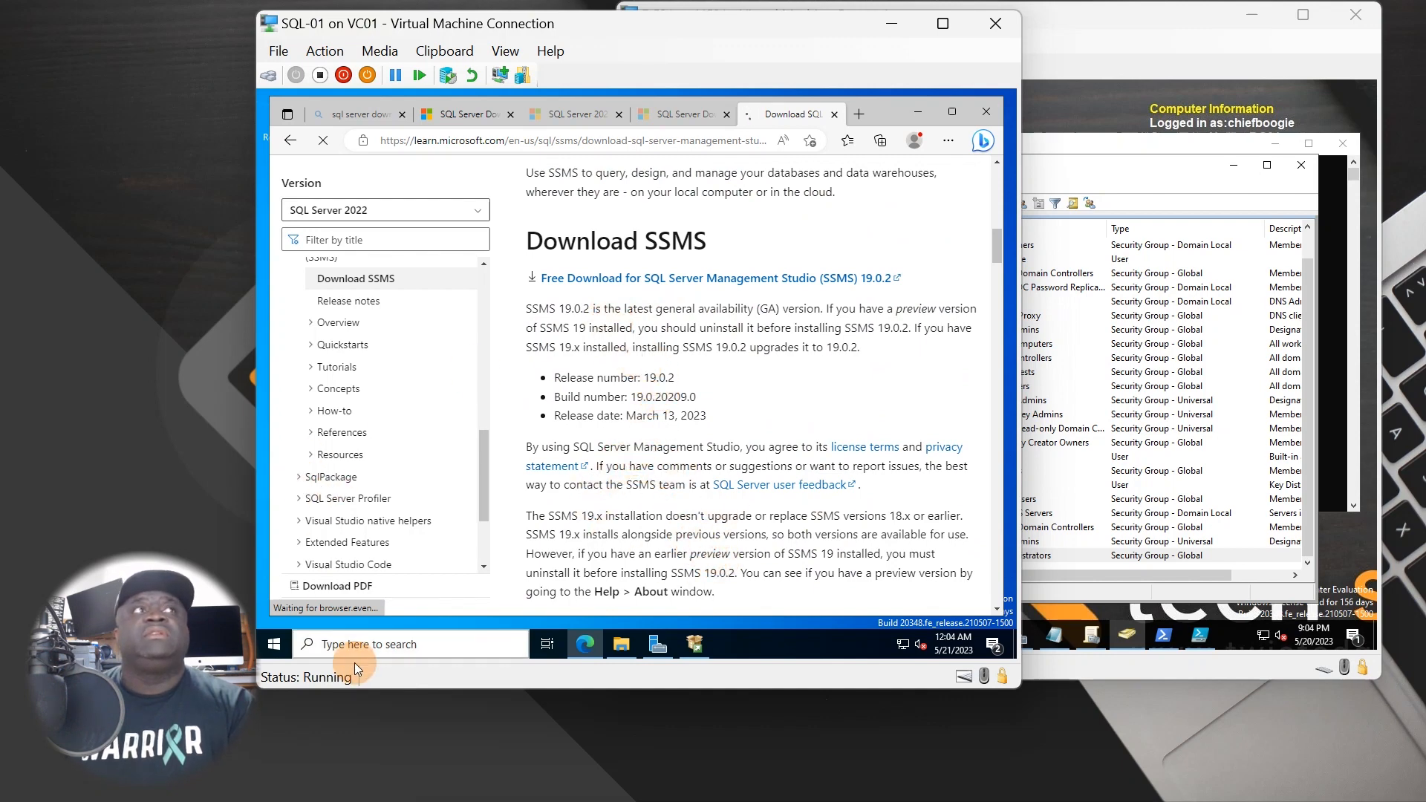
- Launch SQL Server 2022 Configuration Manager as administrator, widen its tree pane and restore the window
left_click(274, 643)
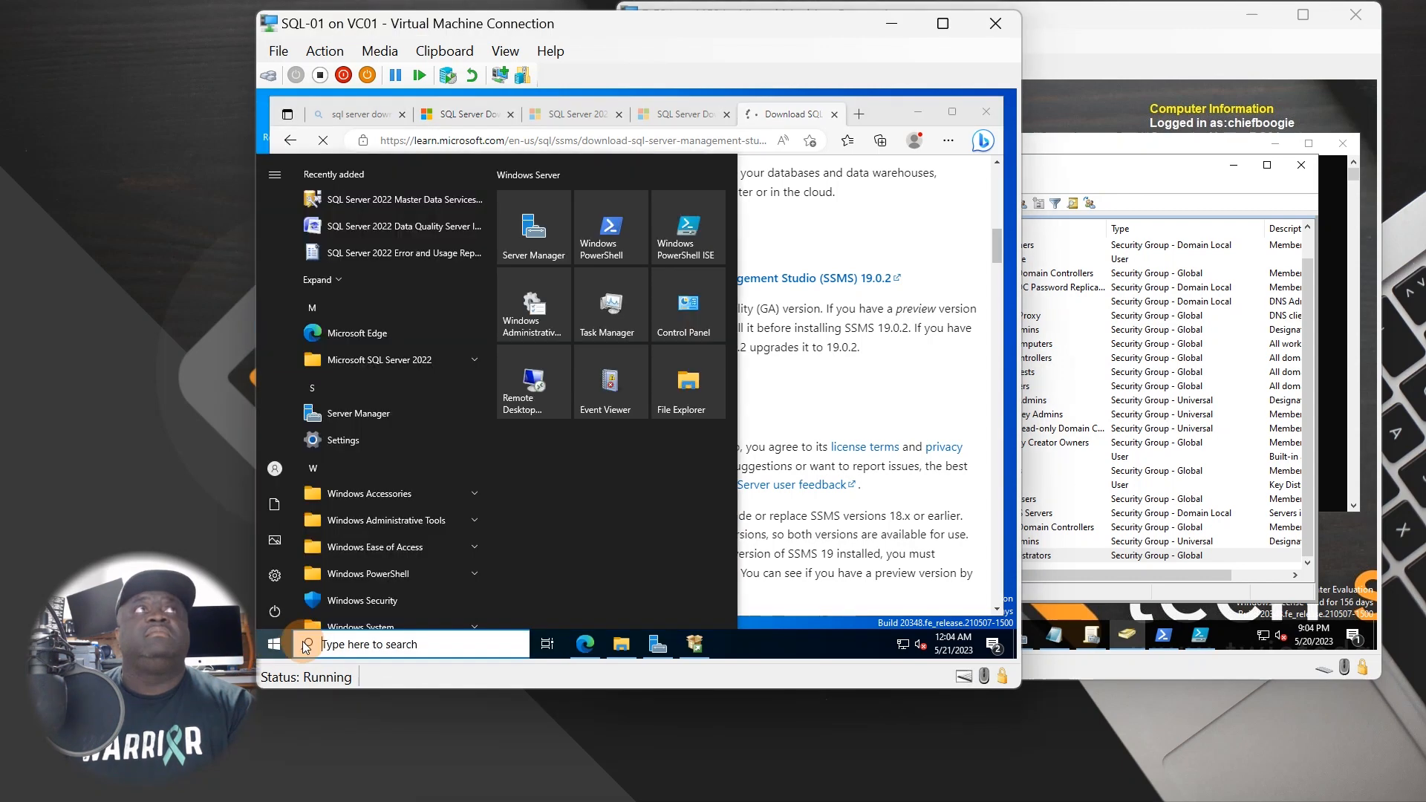
type("sql")
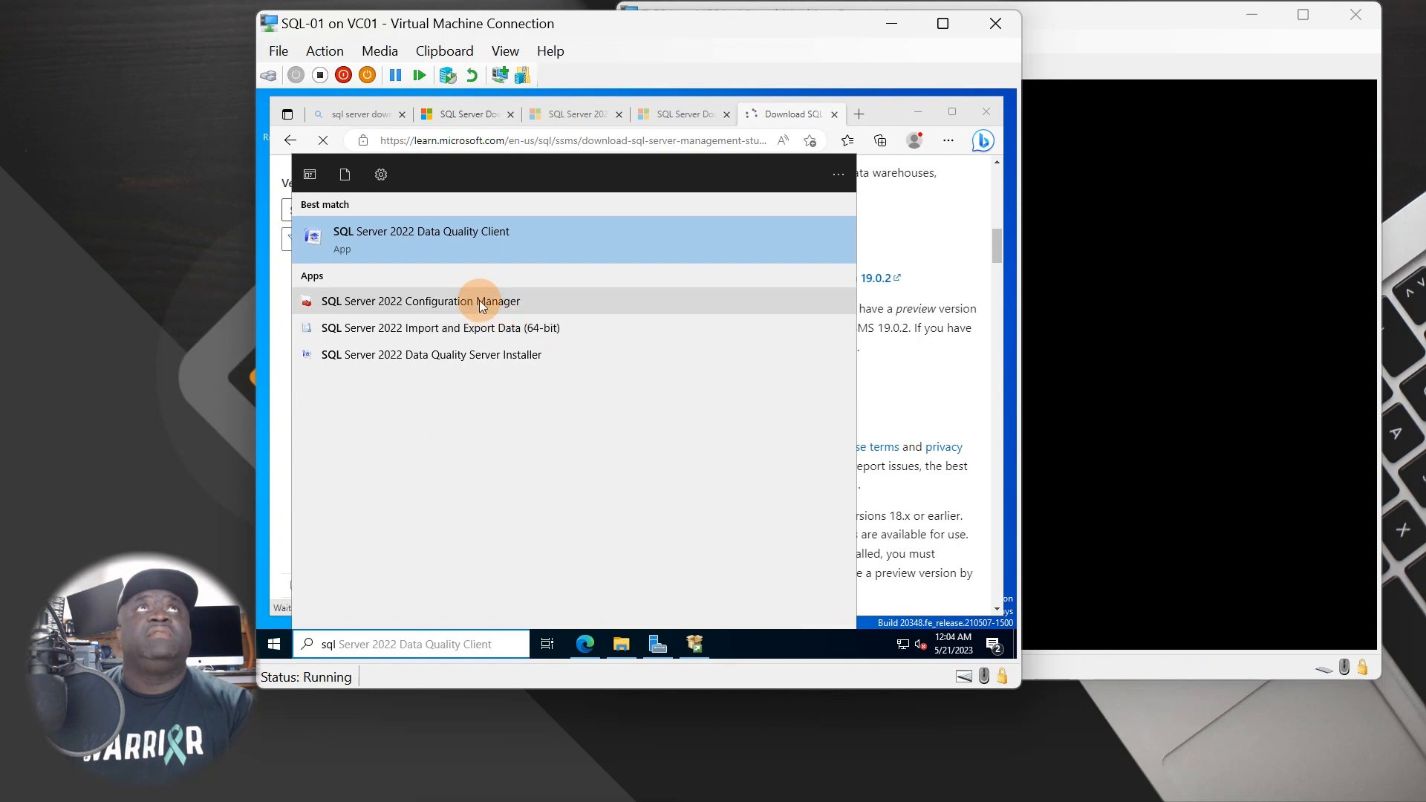
left_click(479, 300)
left_click(600, 454)
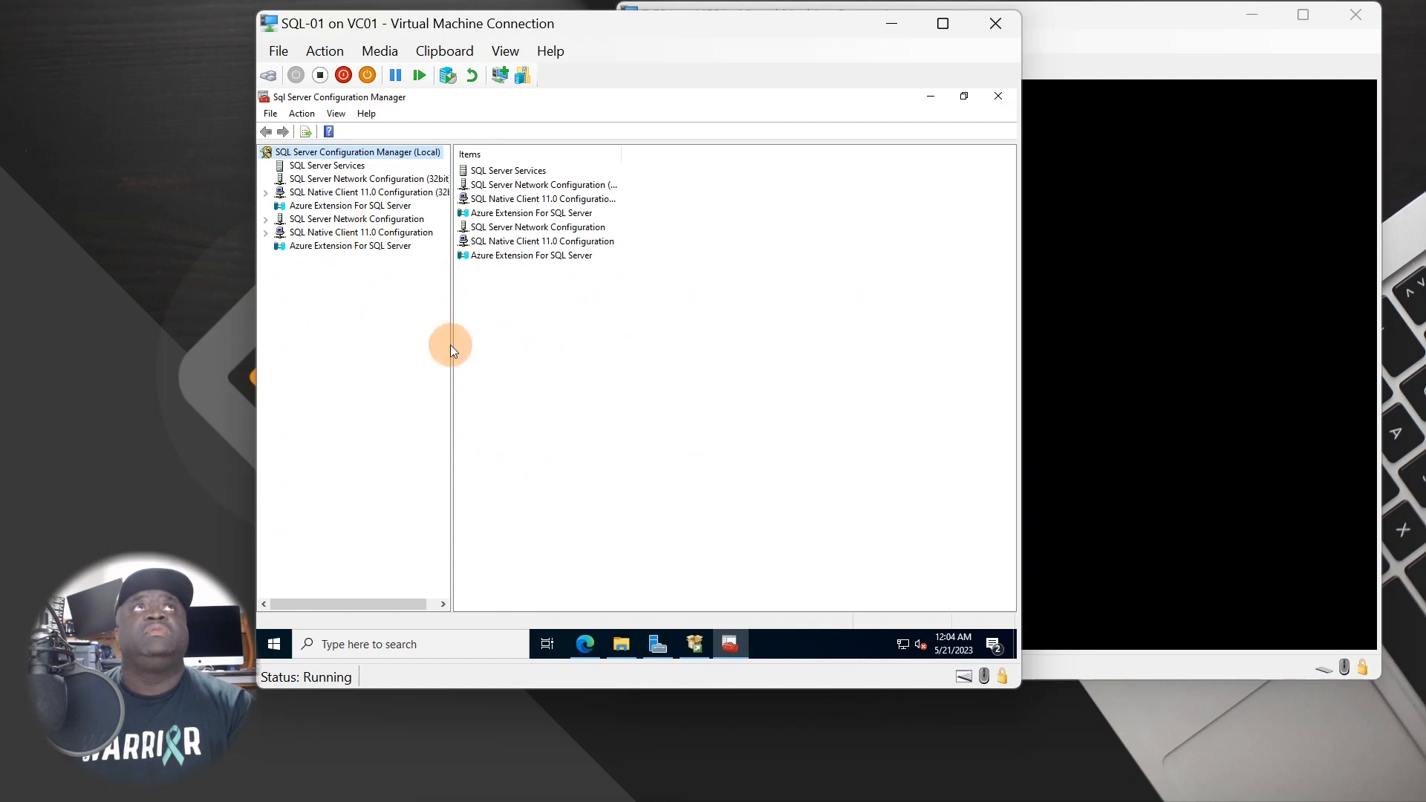
left_click_drag(453, 350, 510, 358)
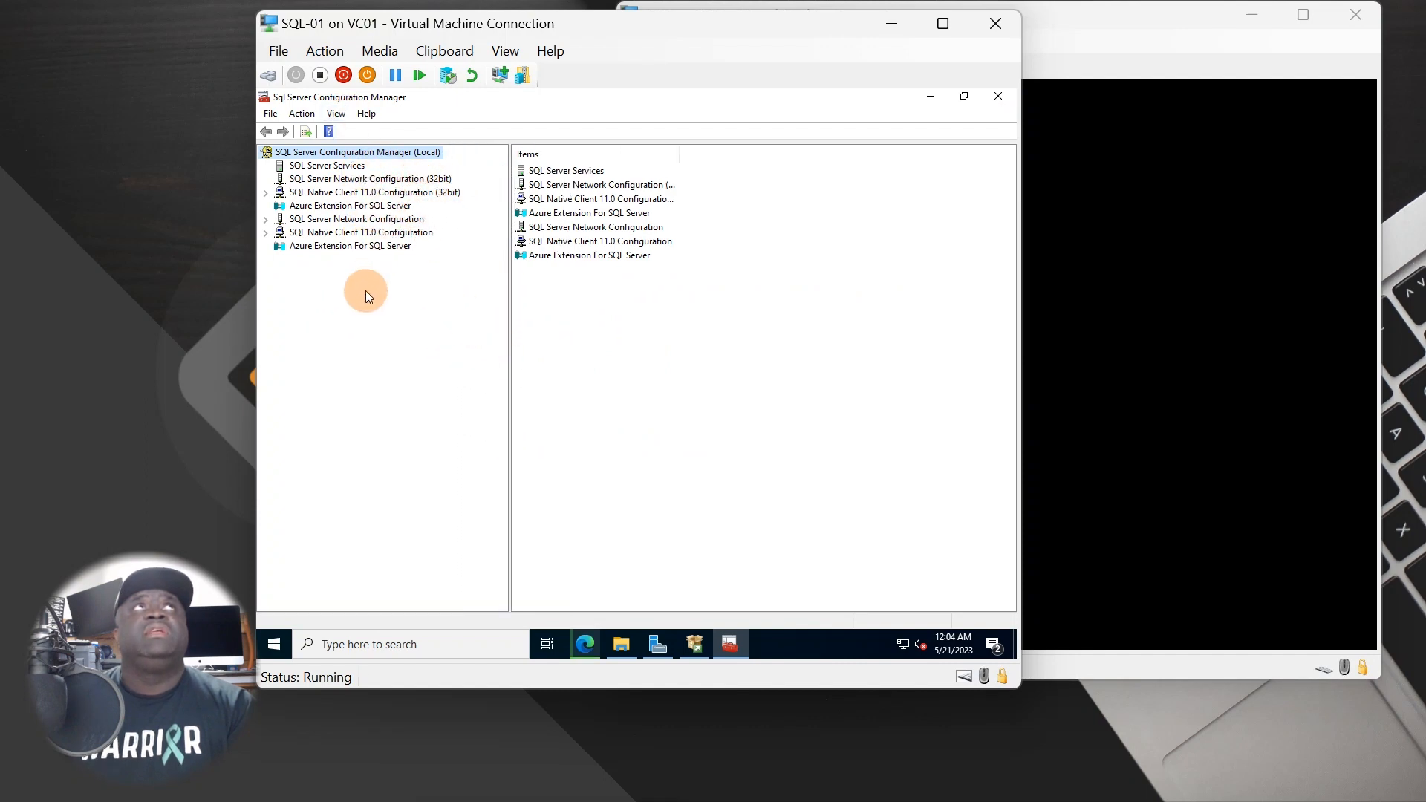
left_click(964, 96)
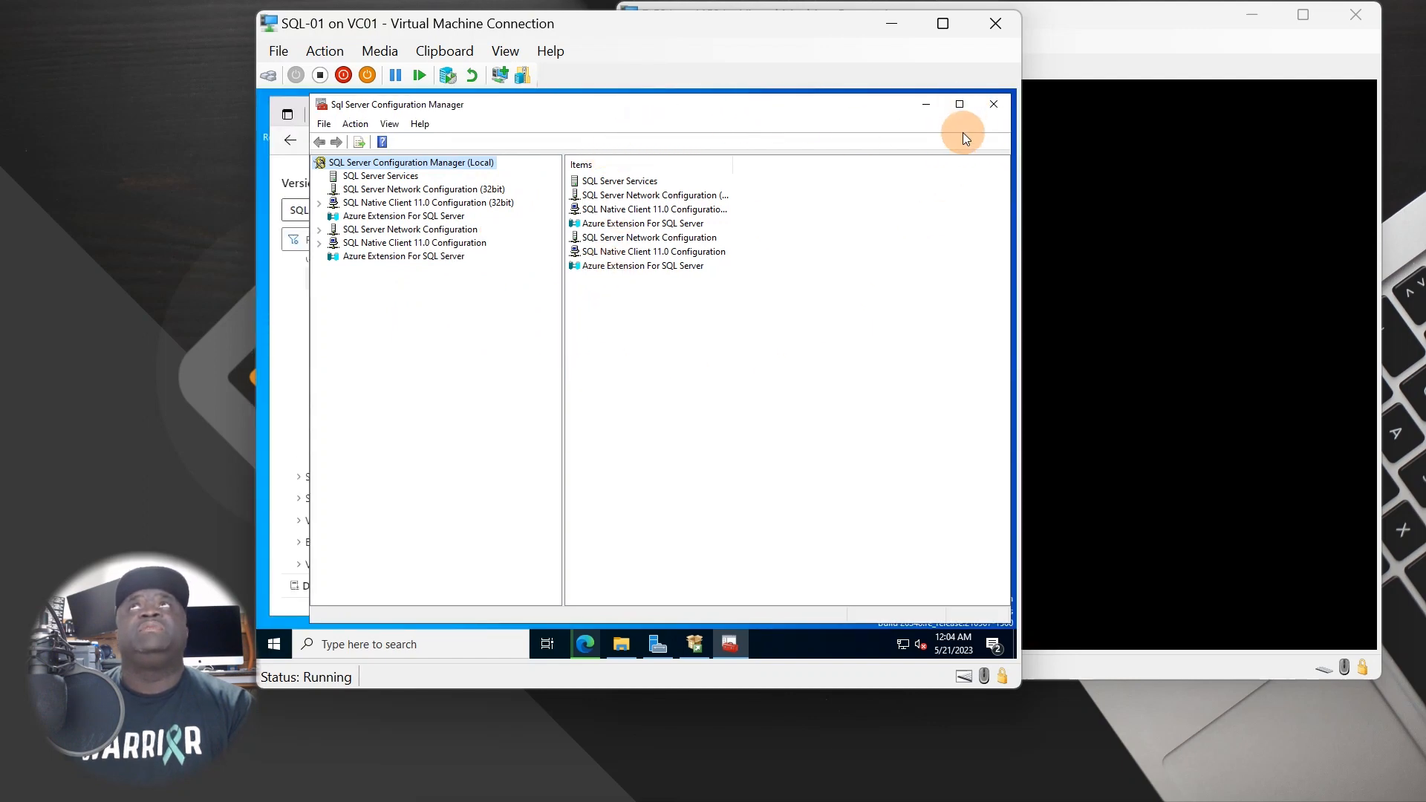
- Open File Explorer to the Downloads folder and arrange it alongside the browser
left_click(924, 108)
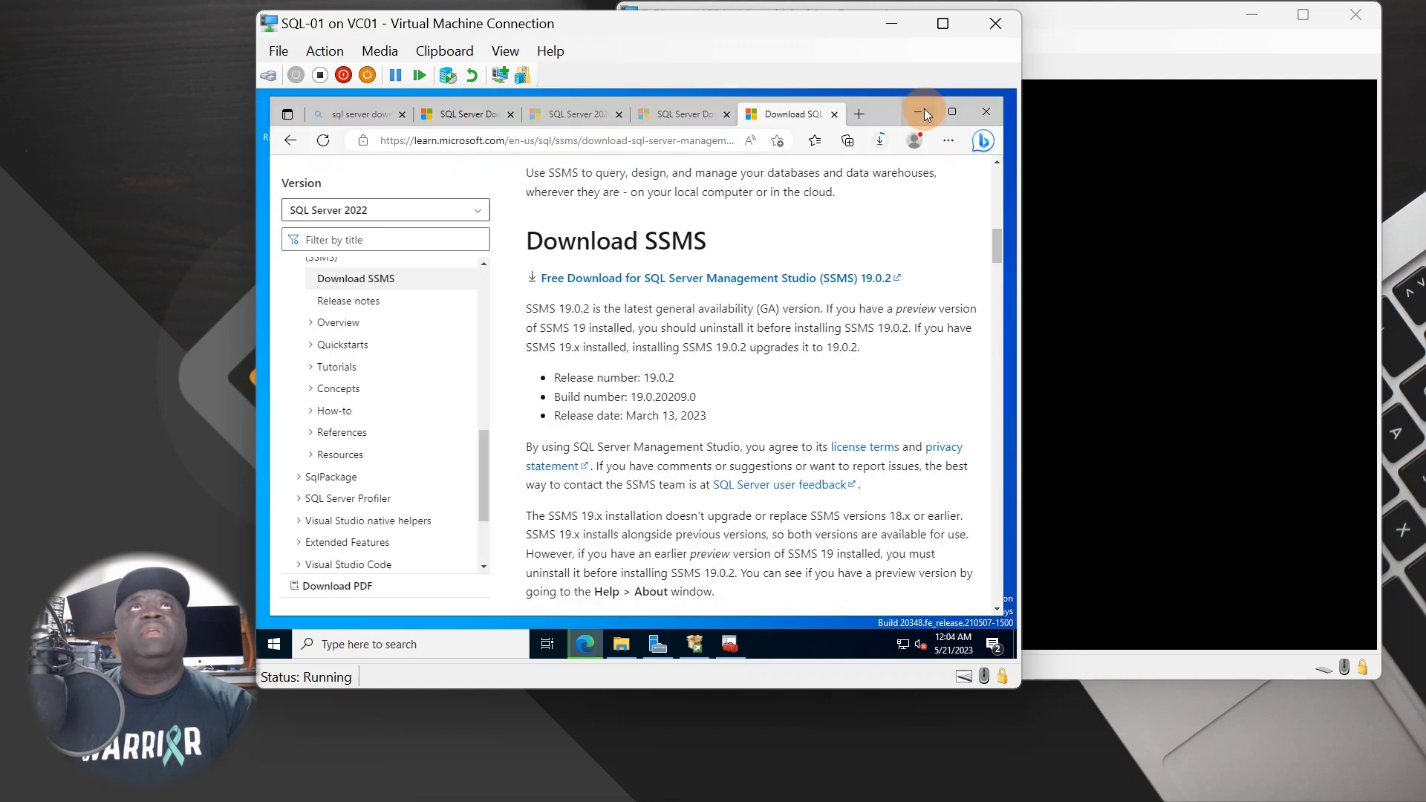
left_click(622, 656)
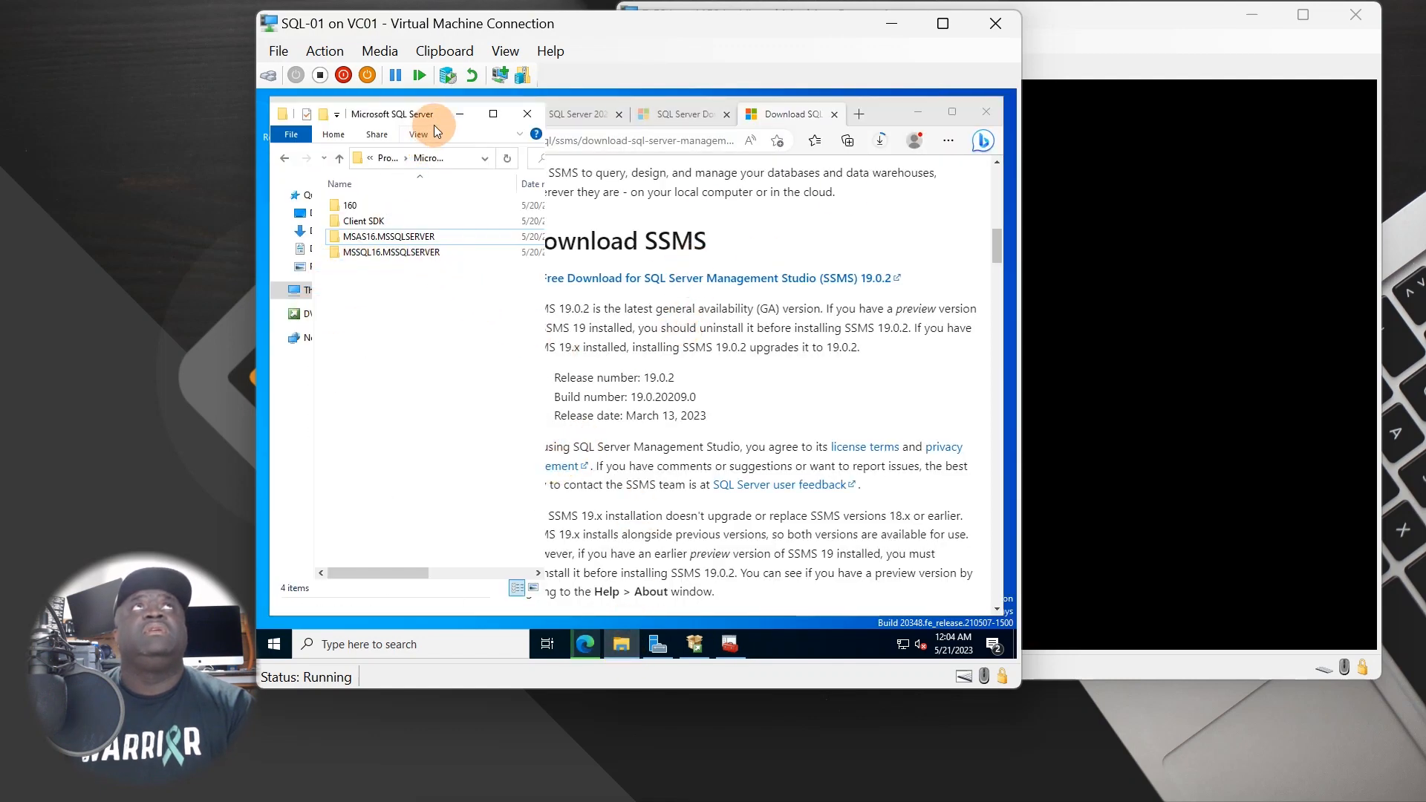
left_click_drag(440, 121, 673, 159)
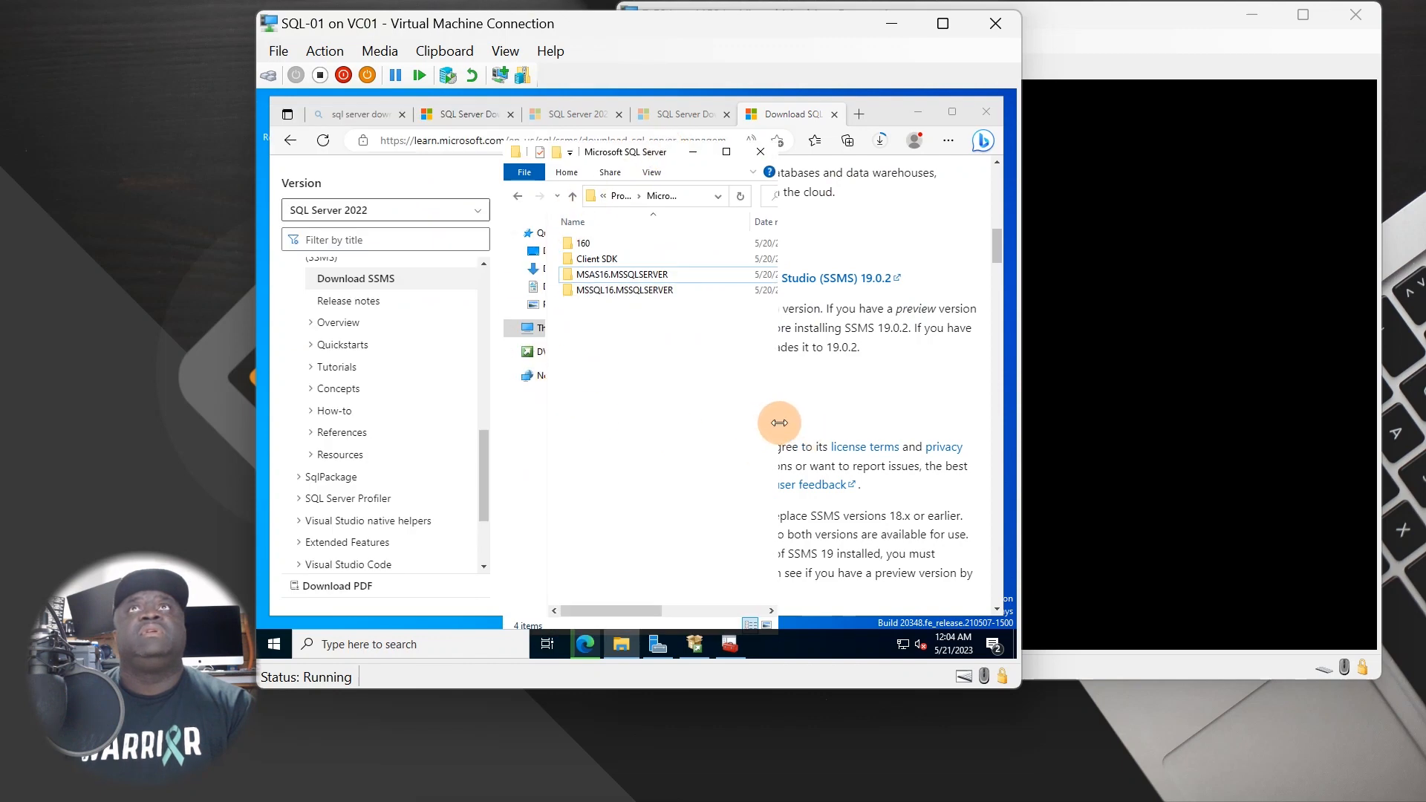
left_click_drag(779, 422, 966, 424)
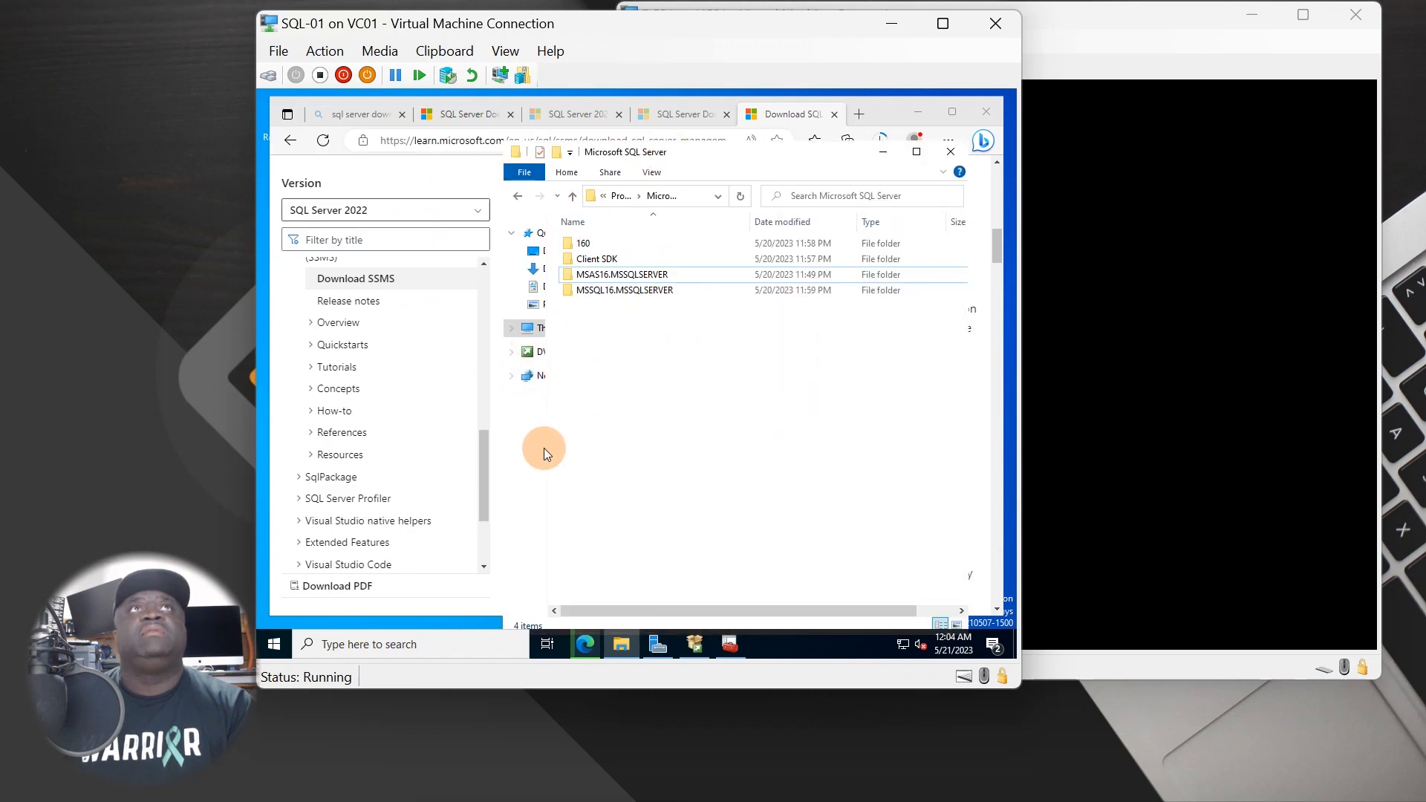
left_click_drag(547, 450, 693, 453)
left_click(568, 269)
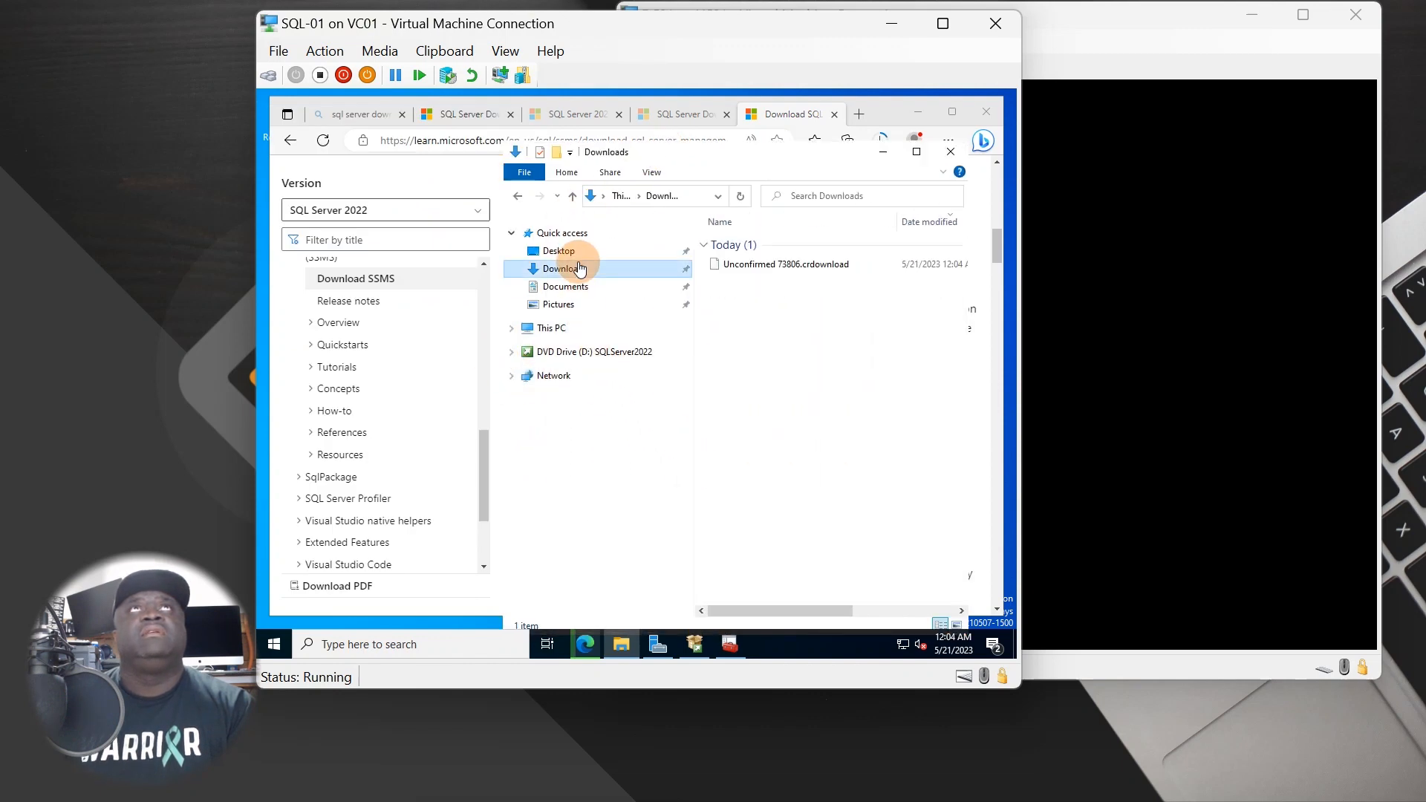
left_click_drag(765, 153, 605, 146)
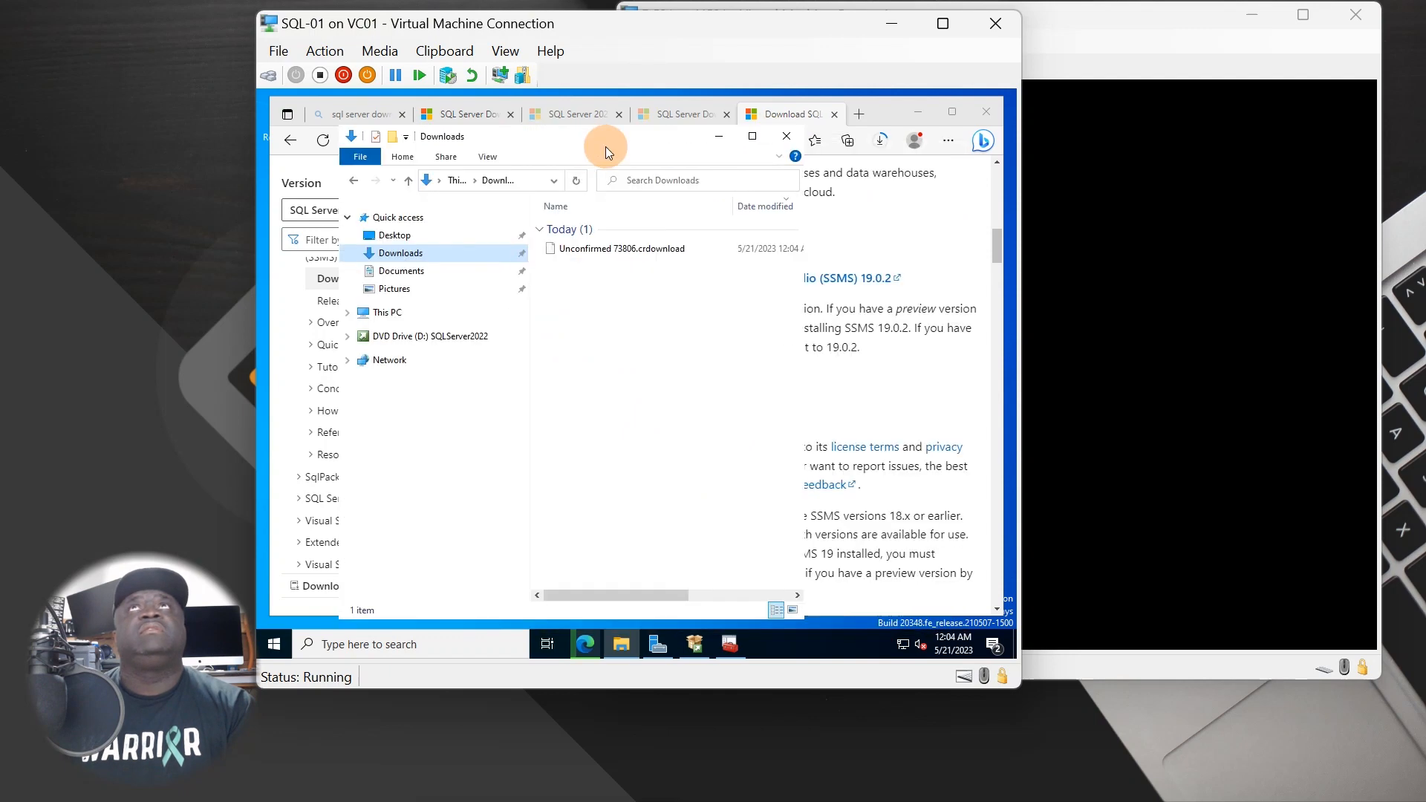
left_click(906, 381)
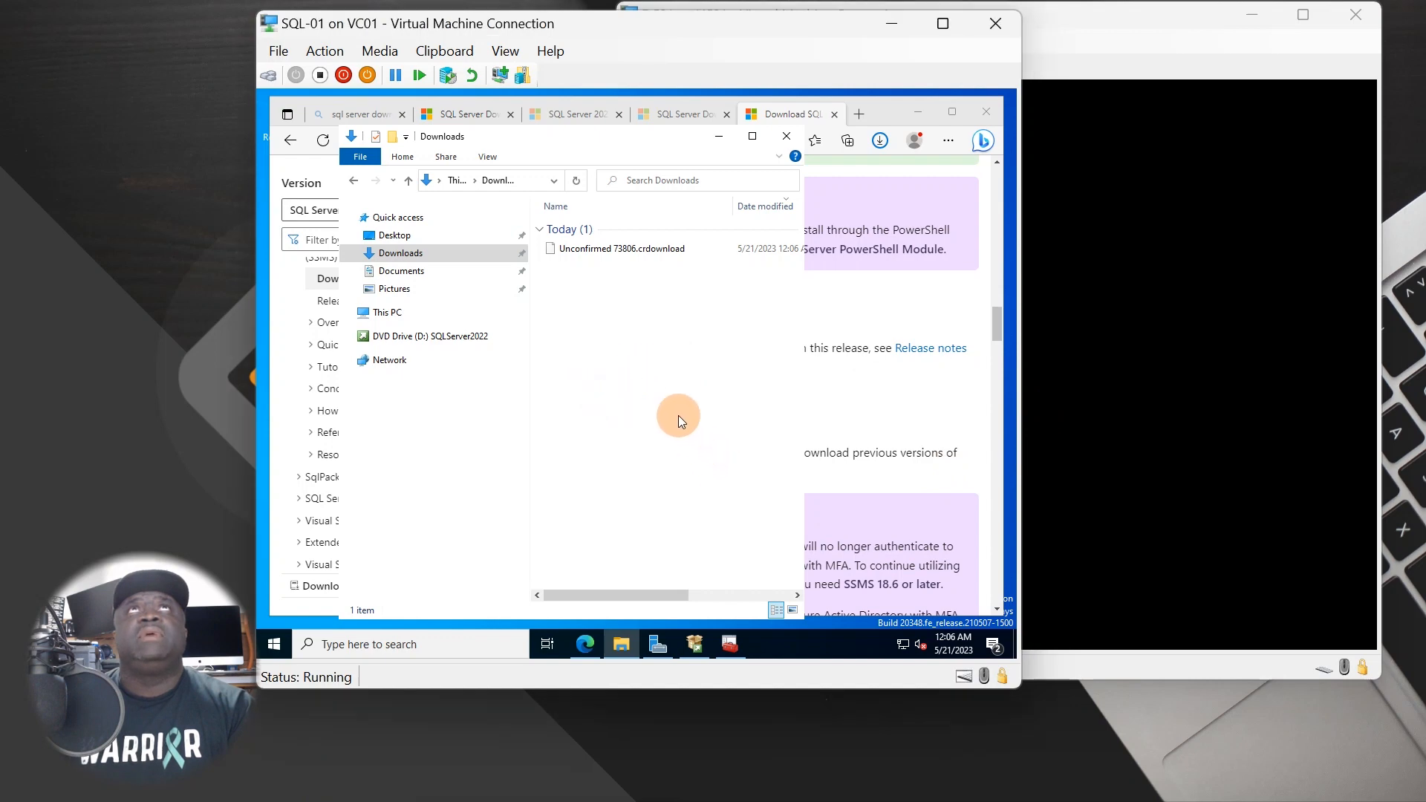
- Refresh the Downloads listing twice so the finished SSMS-Setup-ENU installer appears
right_click(644, 306)
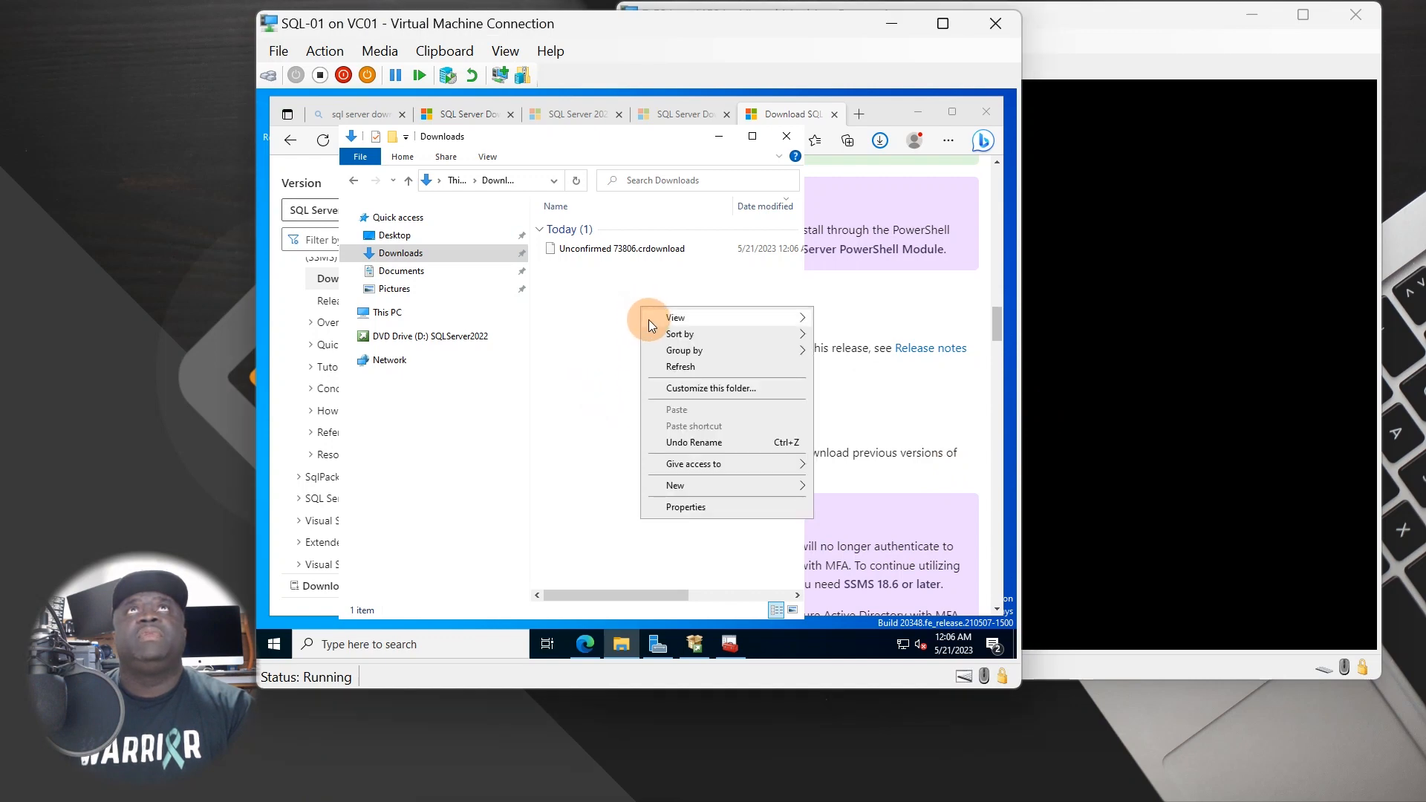
left_click(653, 364)
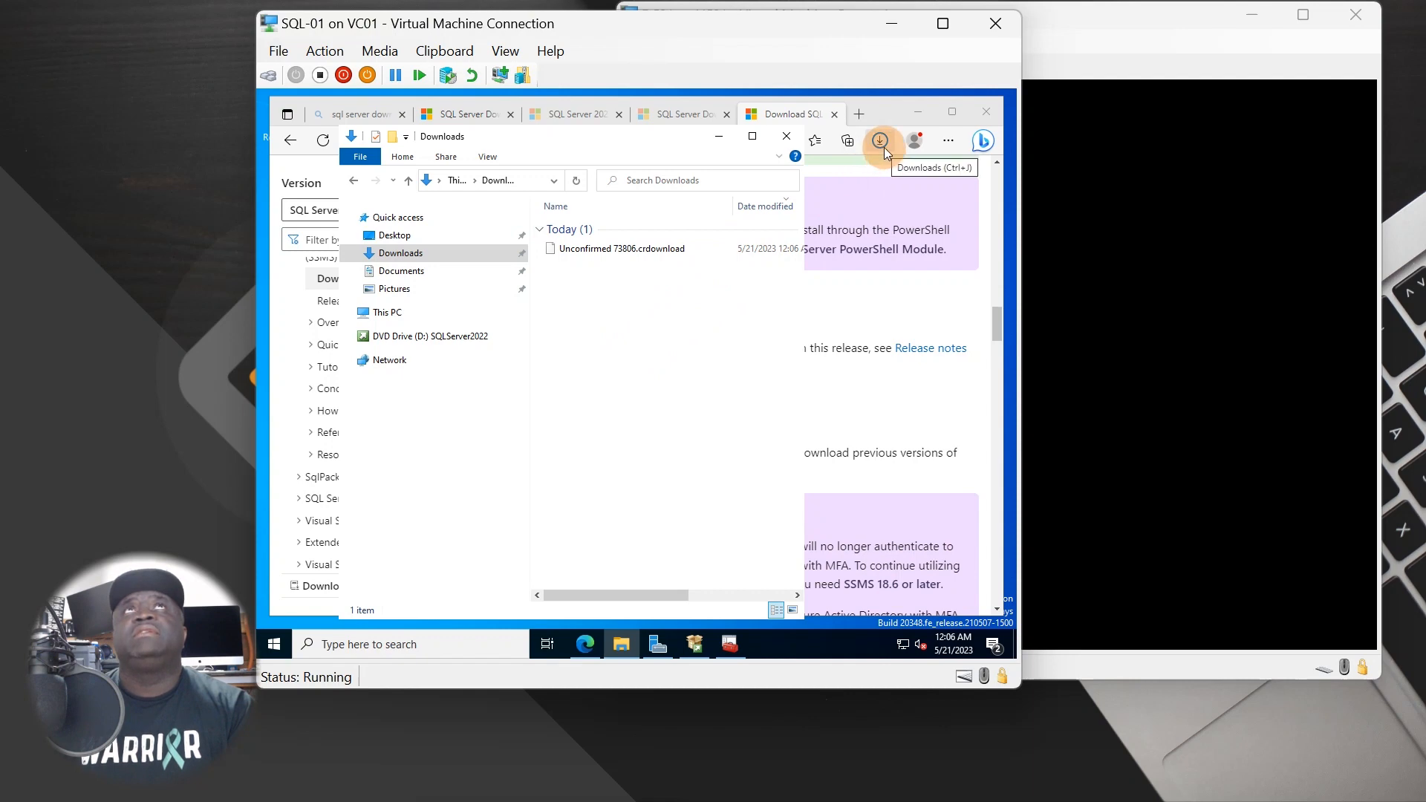
right_click(657, 338)
left_click(701, 400)
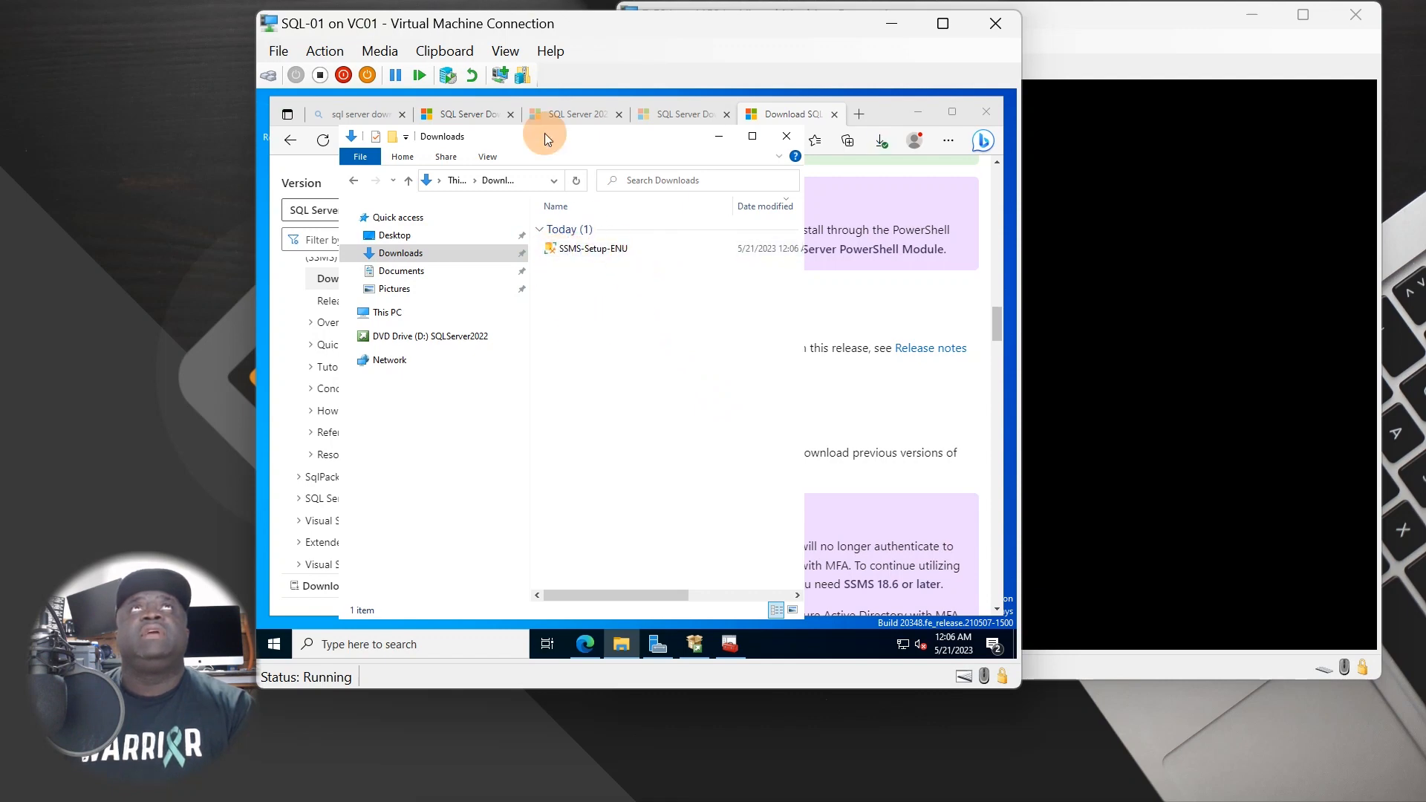
- Run SSMS-Setup-ENU with the install location moved from drive C to S, approving the UAC prompt
double_click(576, 252)
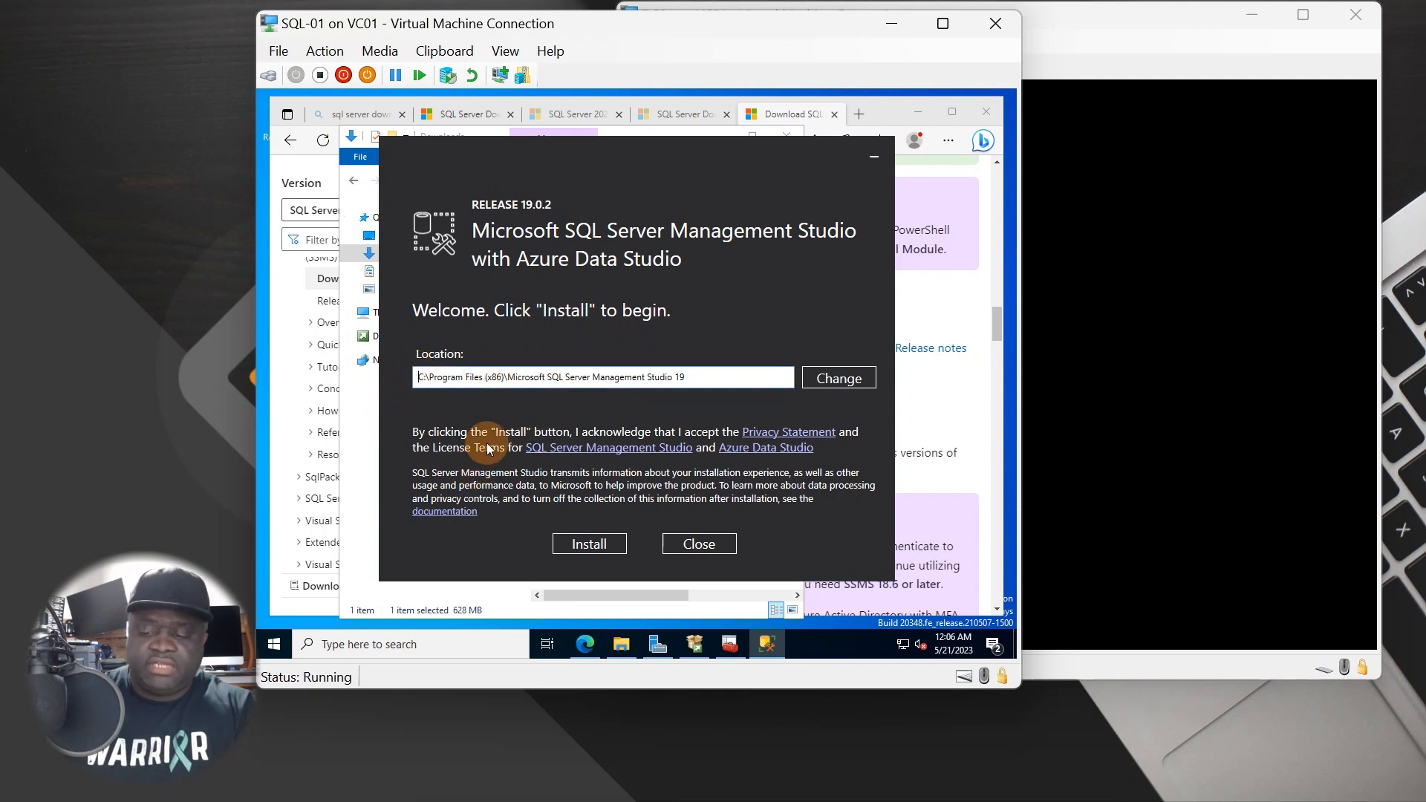
key("BackSpace")
type("S")
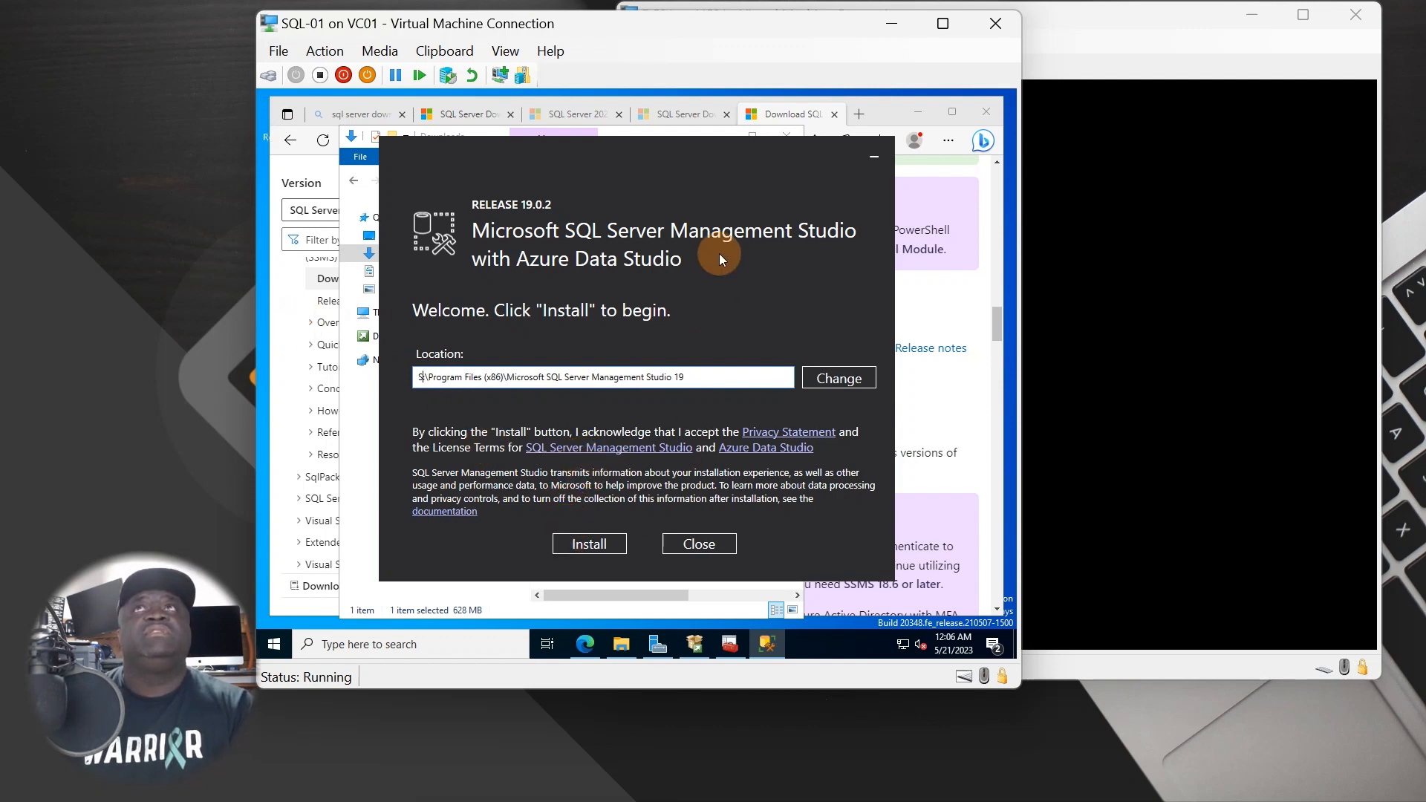
left_click_drag(600, 153, 606, 145)
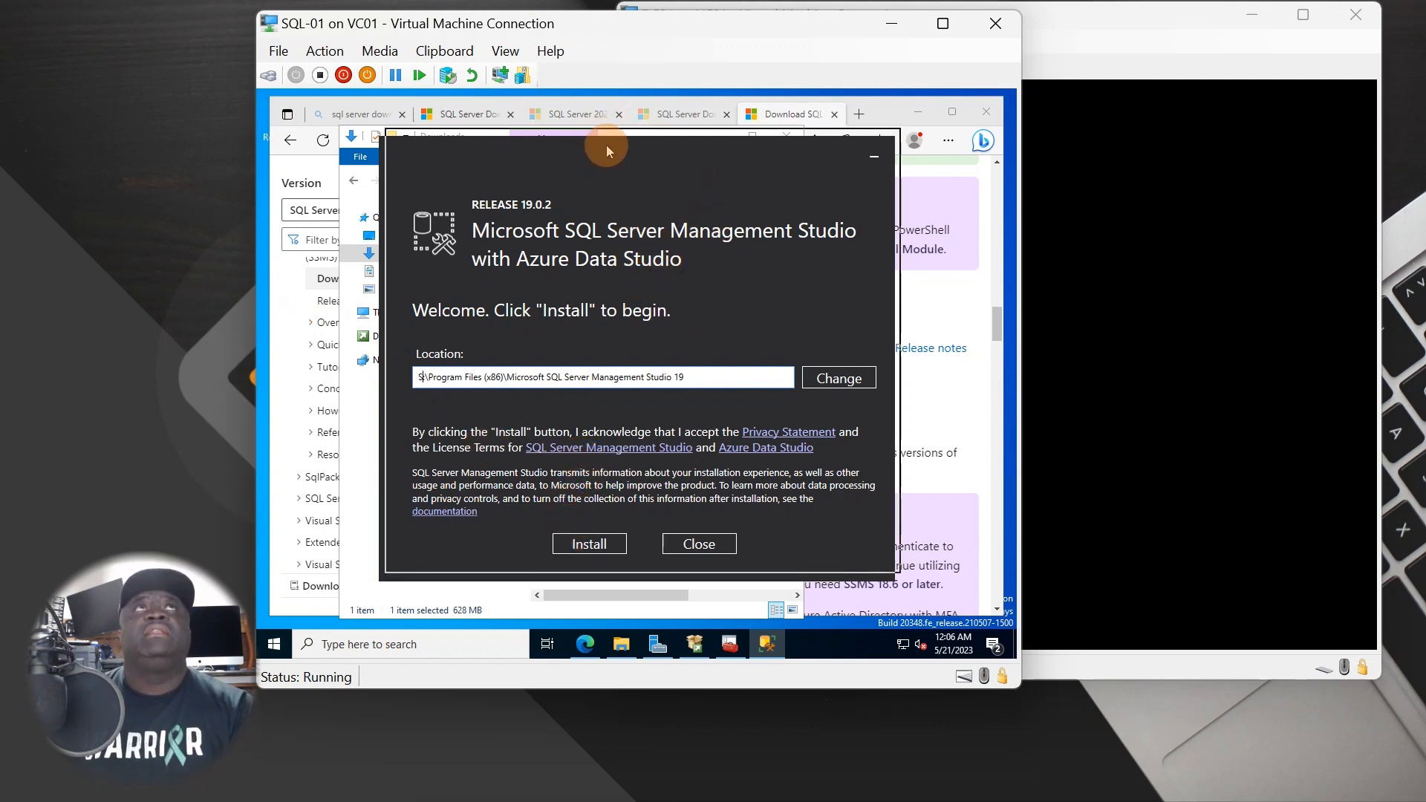
left_click(603, 536)
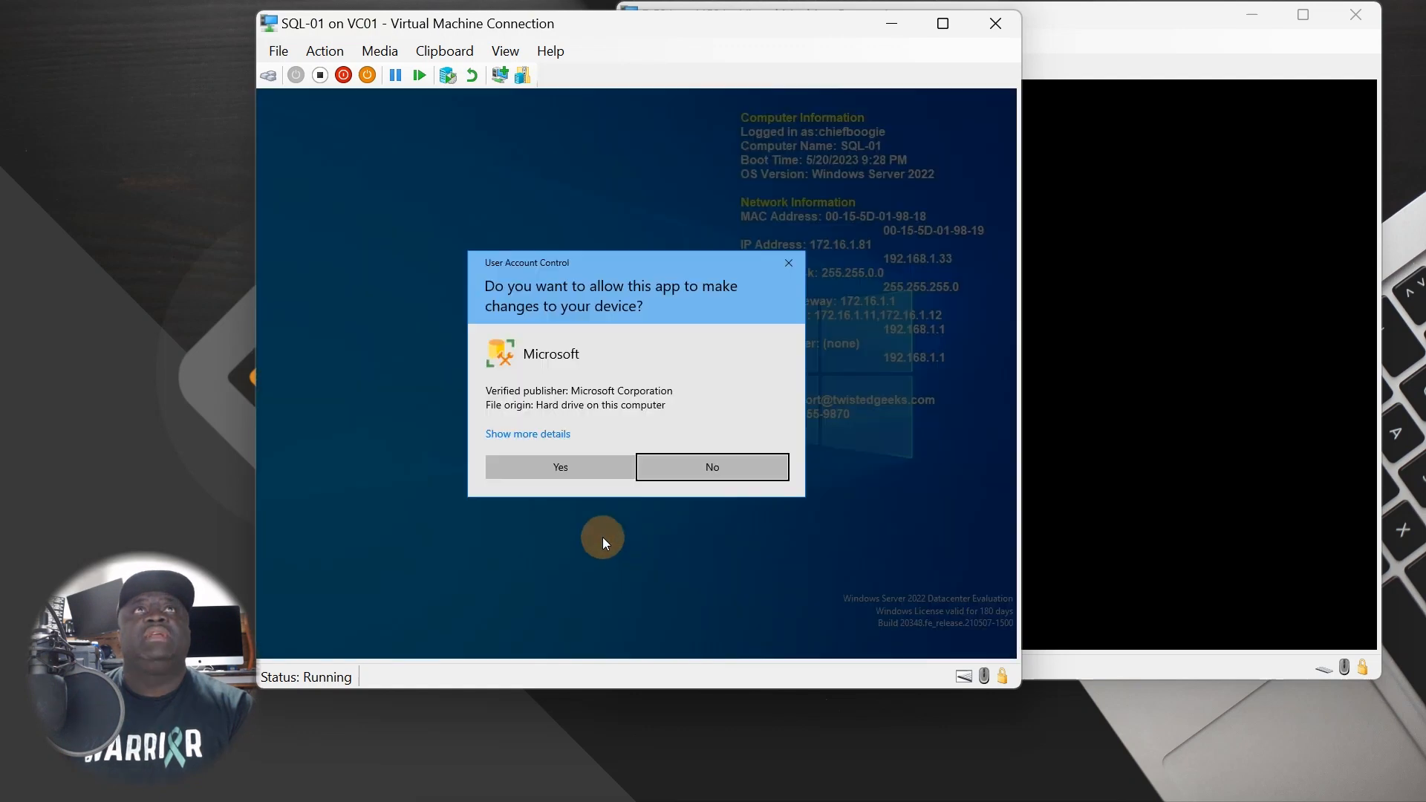
left_click(574, 467)
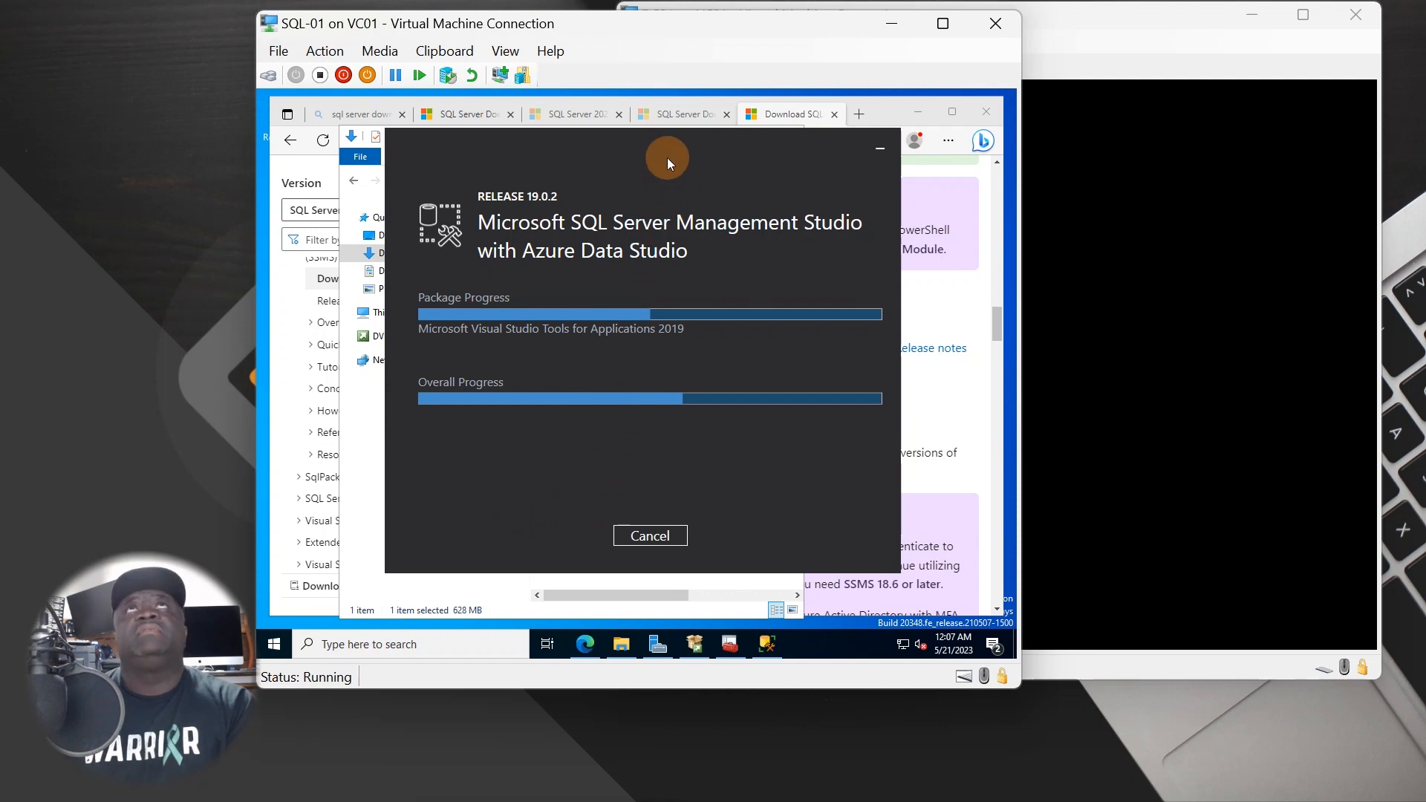
- Move the installer aside, minimize Edge and Downloads, and reposition SQL Server Installation Center higher
left_click_drag(662, 135, 582, 183)
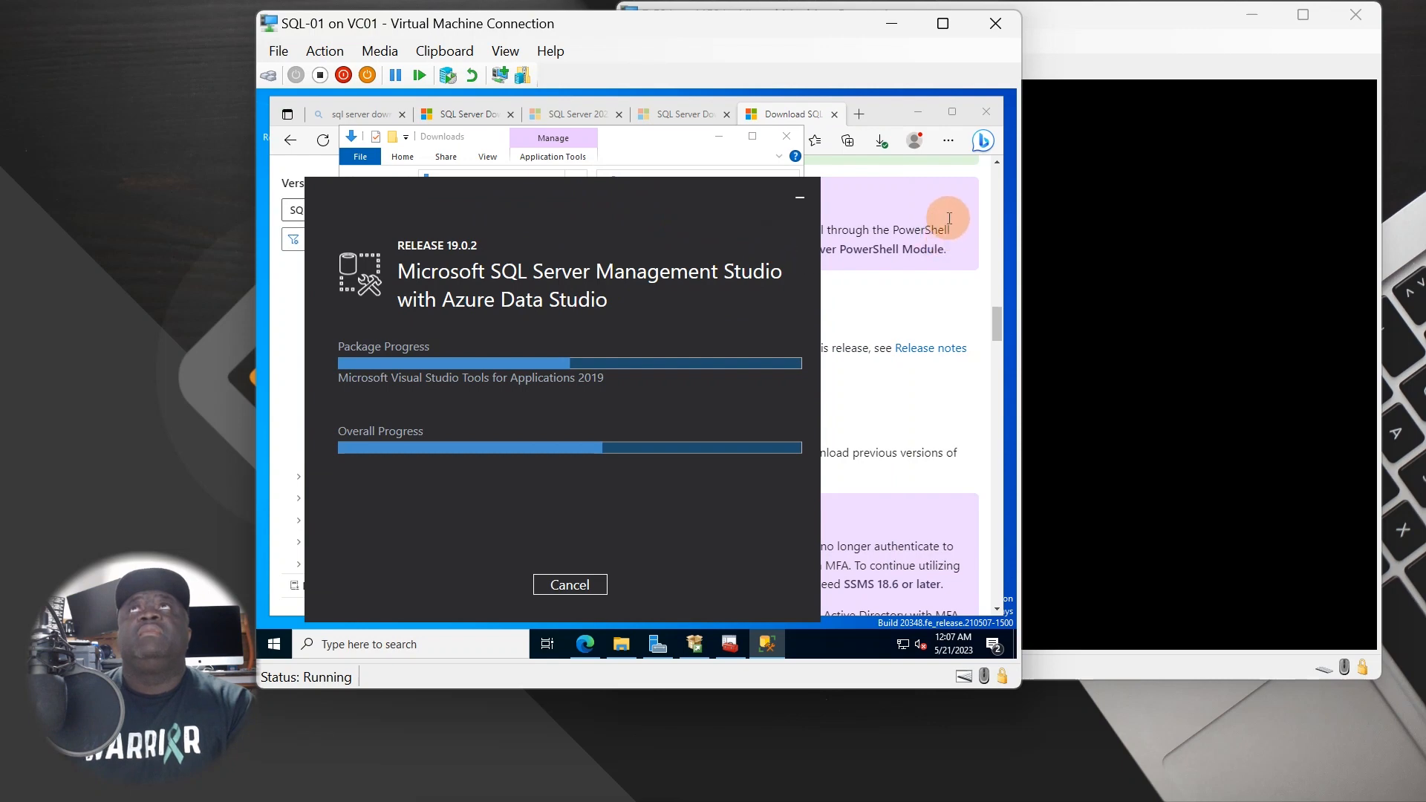
left_click(917, 110)
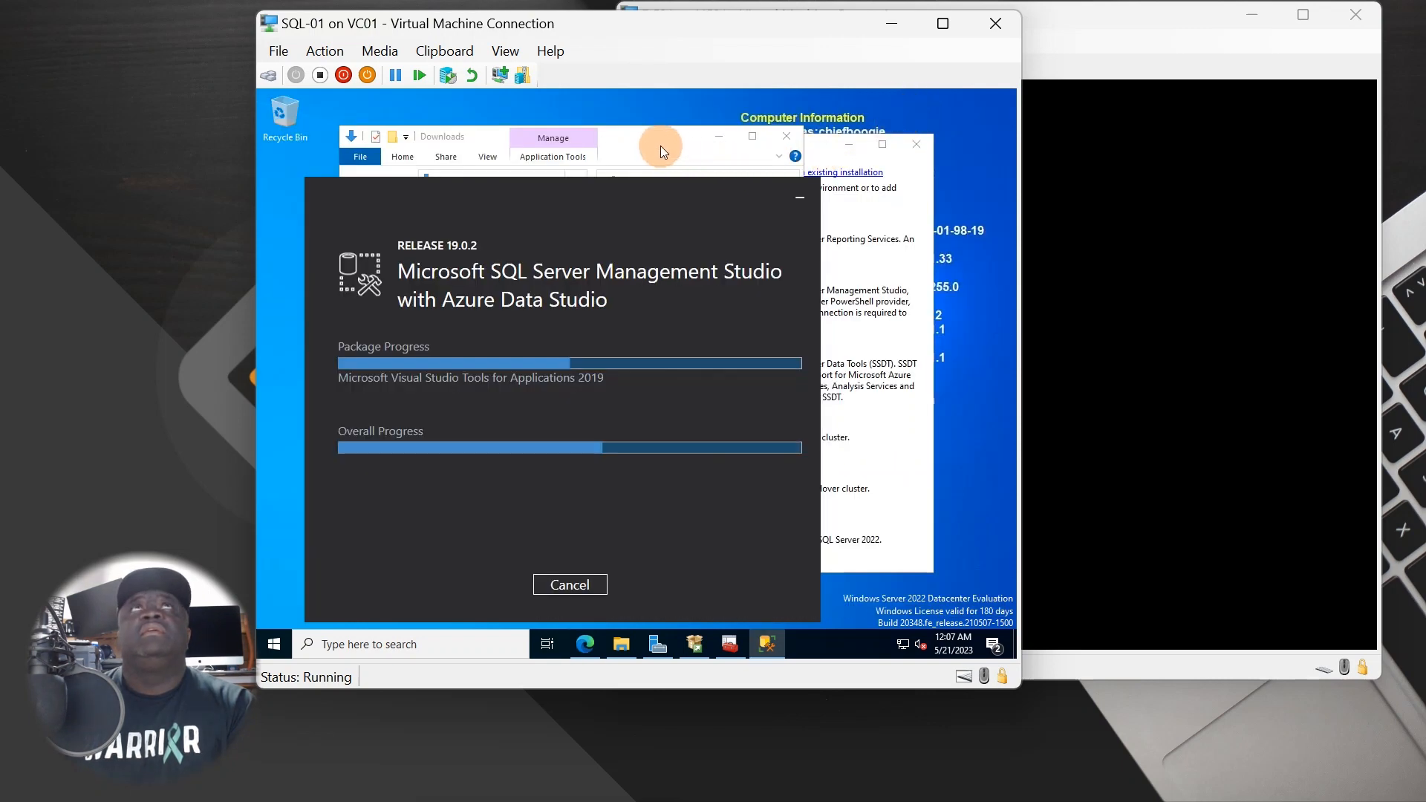
left_click(661, 145)
left_click(727, 138)
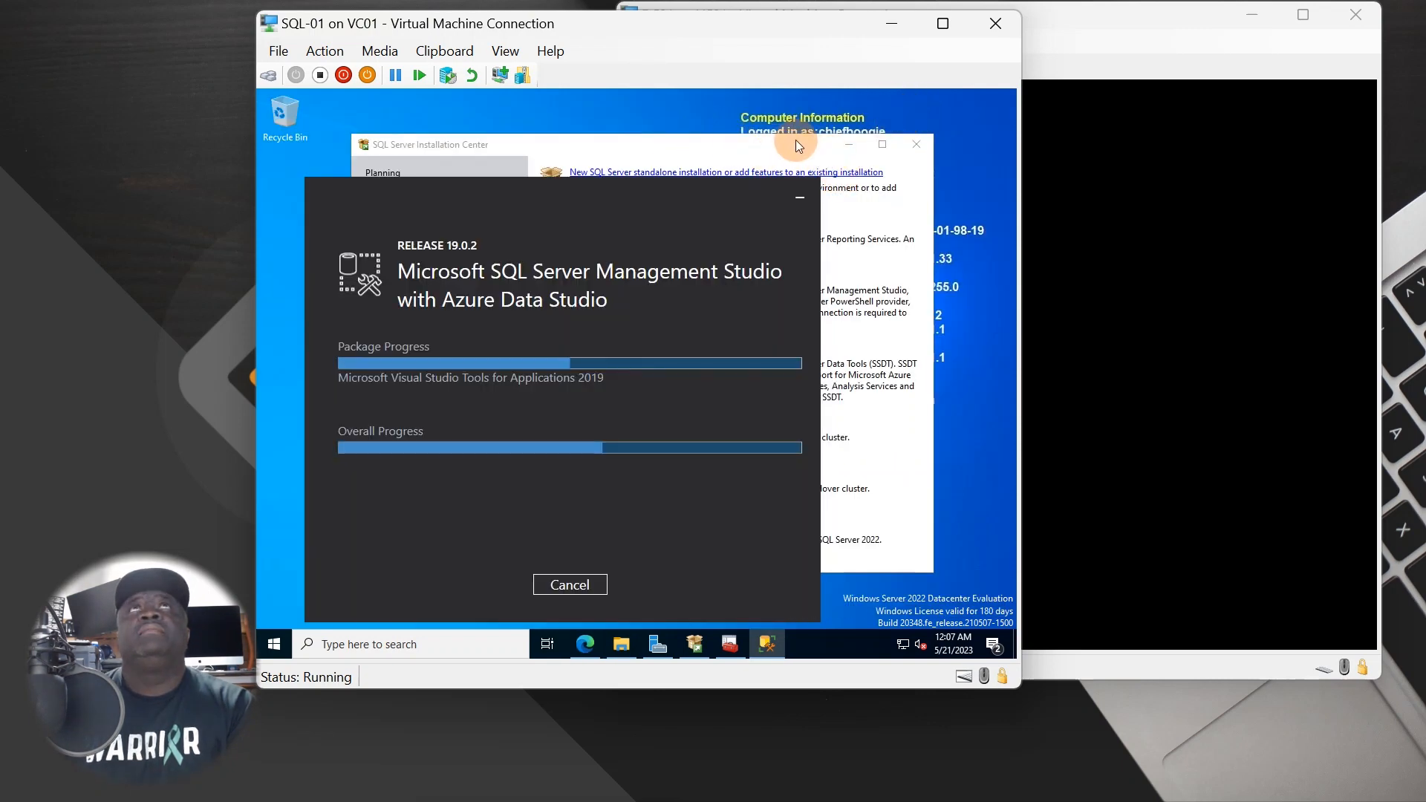
left_click(795, 145)
left_click_drag(702, 150, 773, 118)
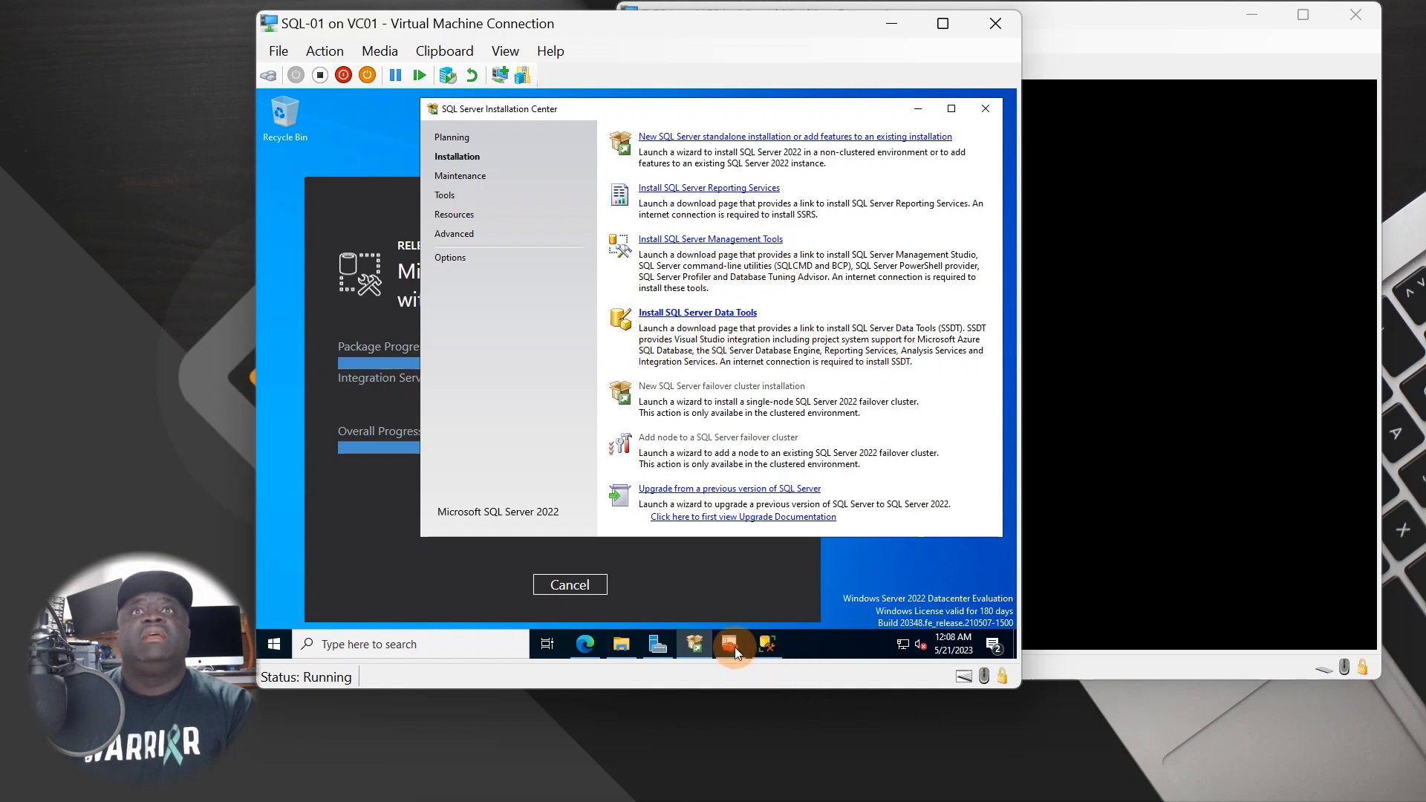
- Bring Edge's SSMS download page back up and scroll to its top
left_click(589, 648)
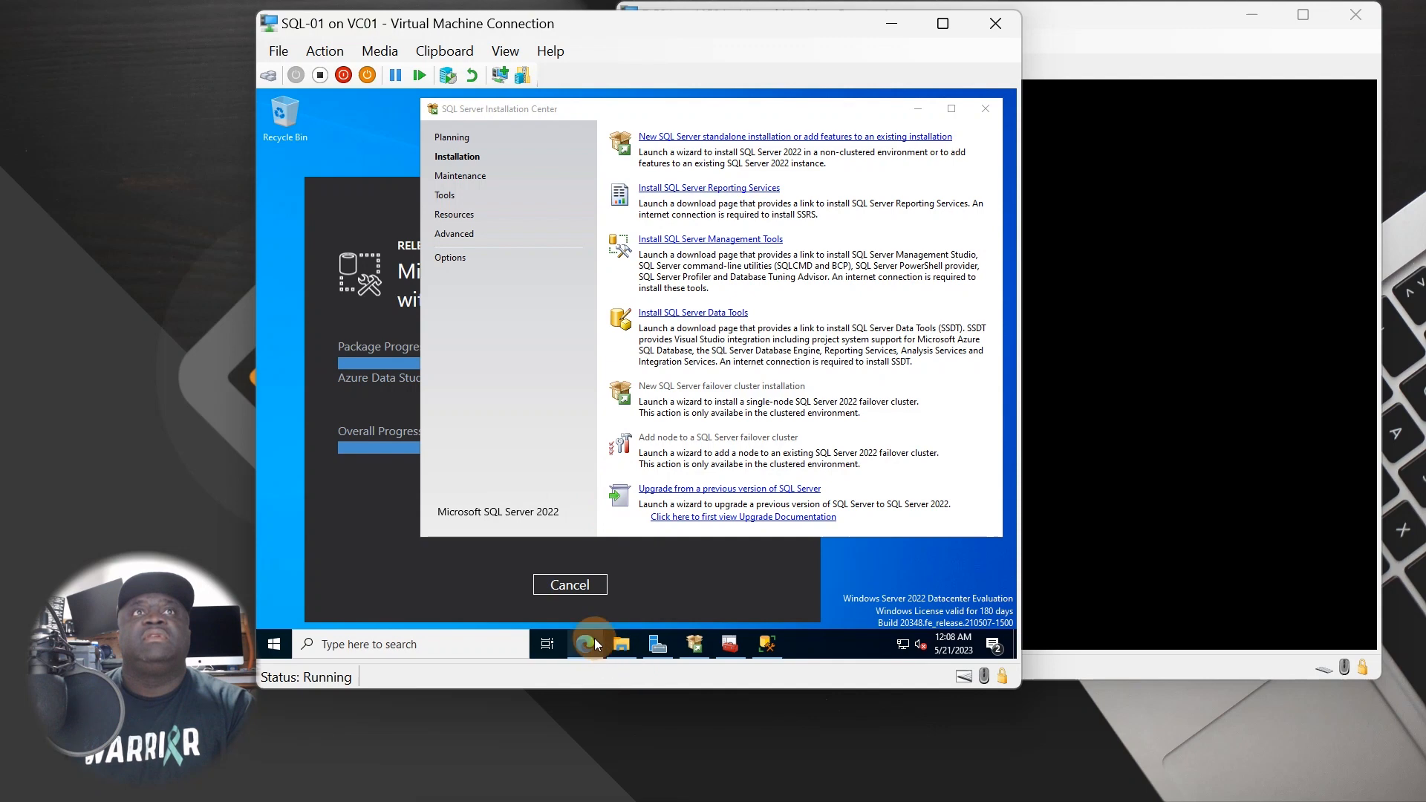
left_click(594, 639)
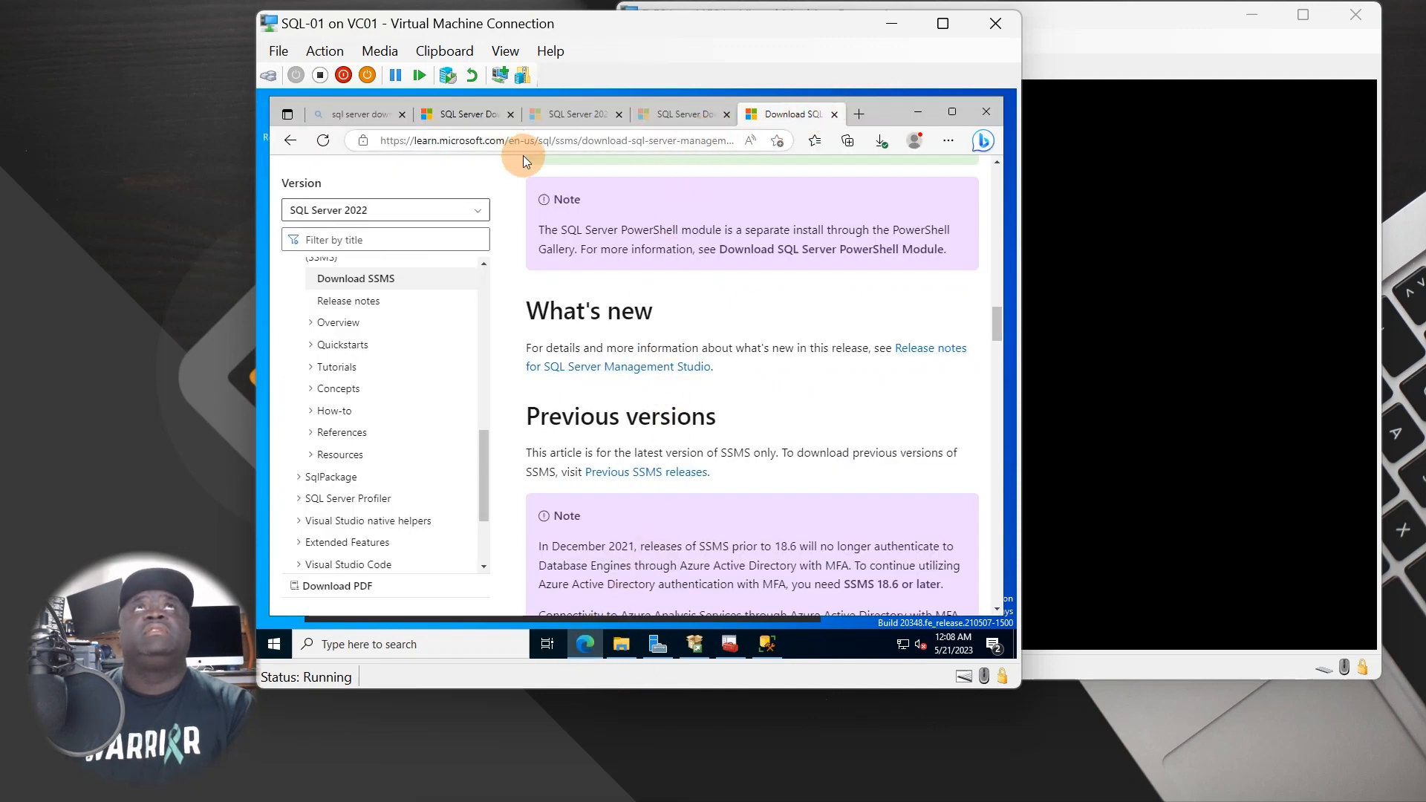
scroll(451, 532, "up", 5)
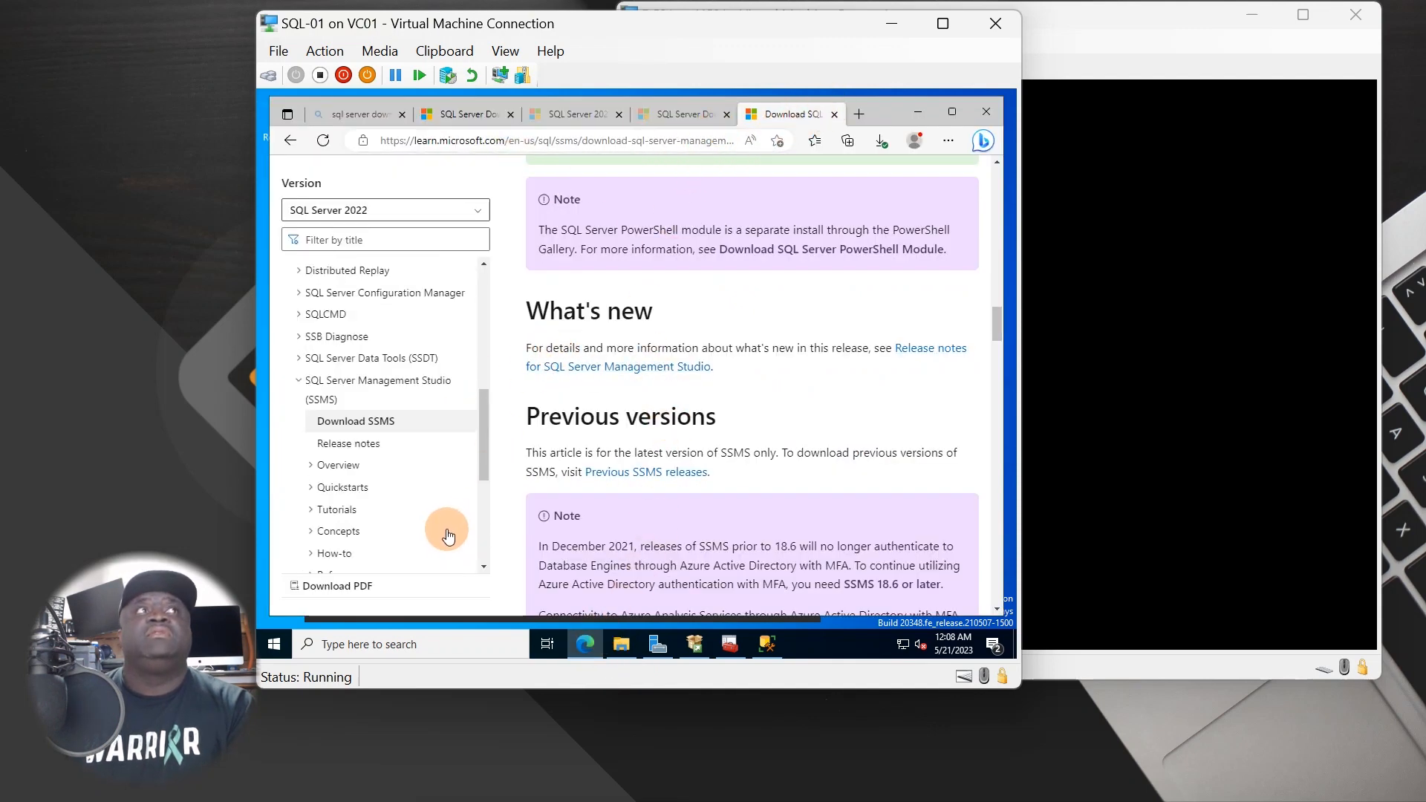
scroll(492, 487, "up", 1)
scroll(712, 214, "up", 10)
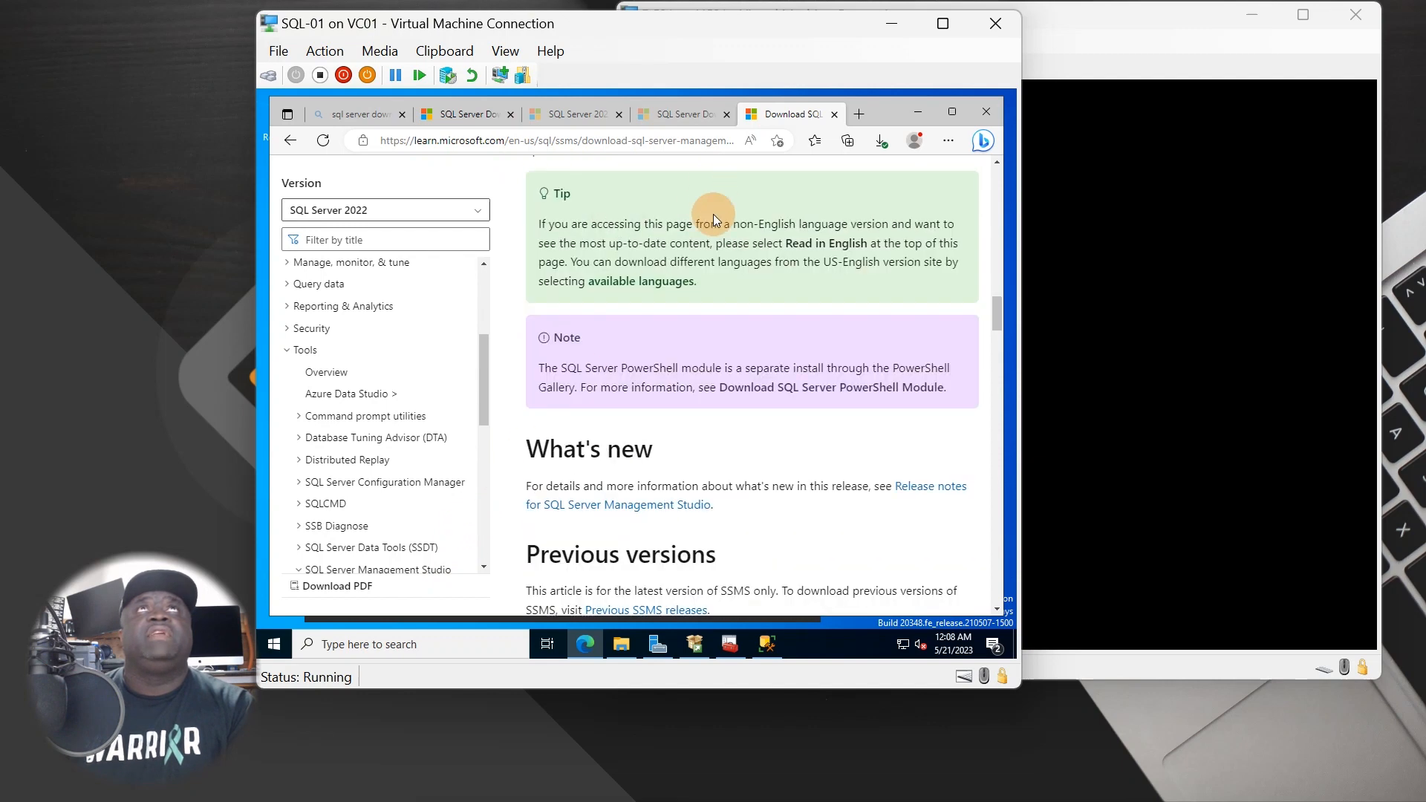
- Open the SQL Server Data Tools download page from Installation Center
left_click(947, 113)
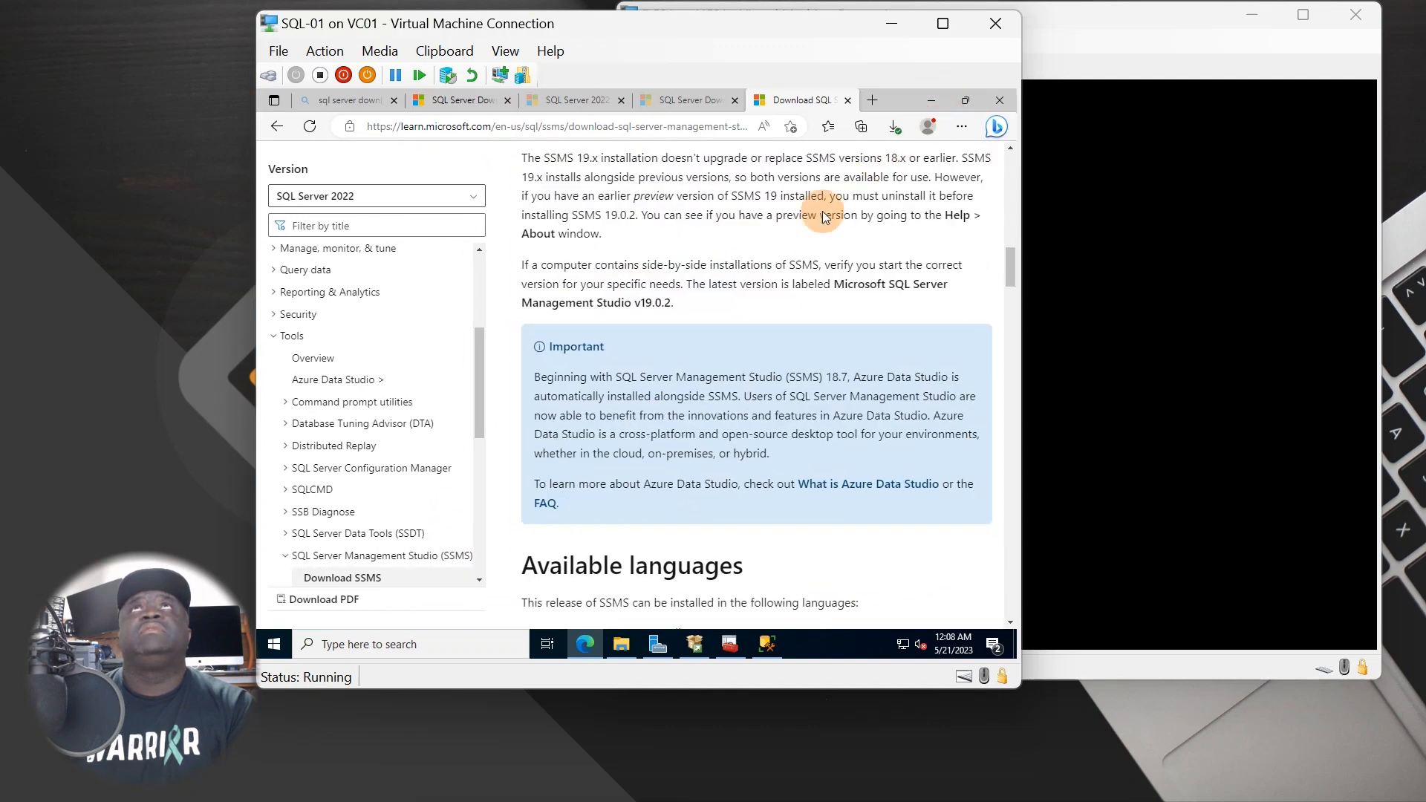
left_click(920, 100)
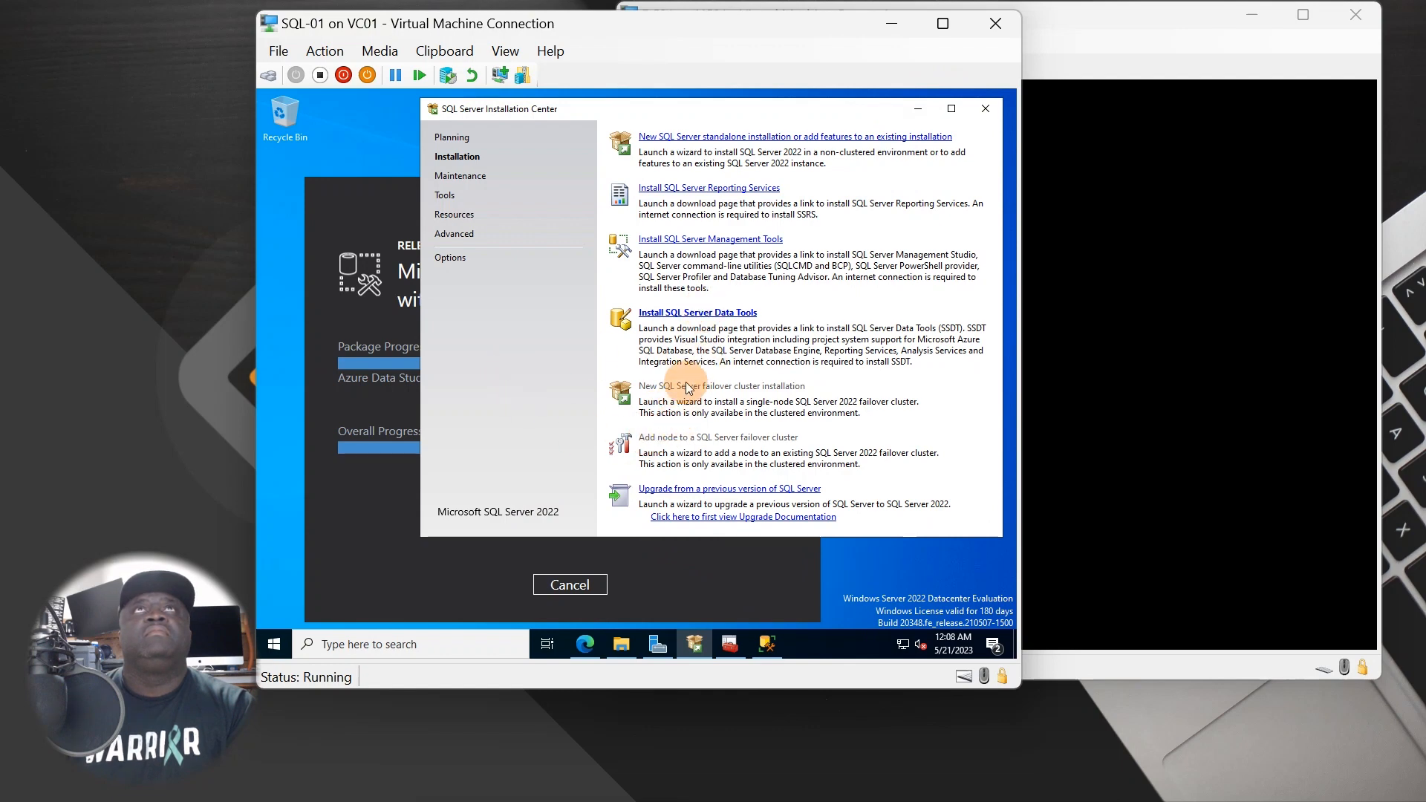
left_click(709, 316)
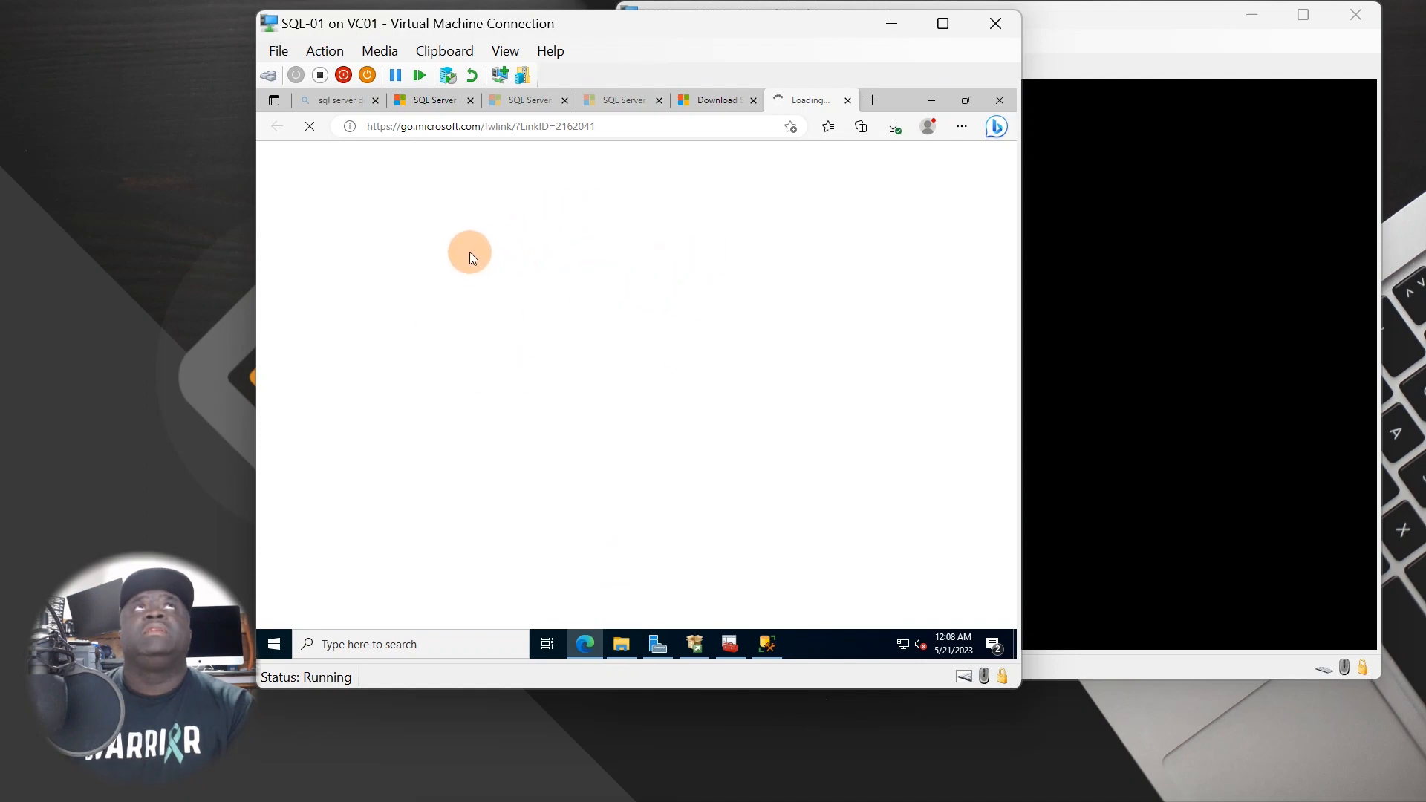
- Restore Edge, read through the SSDT download article, and follow its 'Download all, then install' offline link
left_click(964, 102)
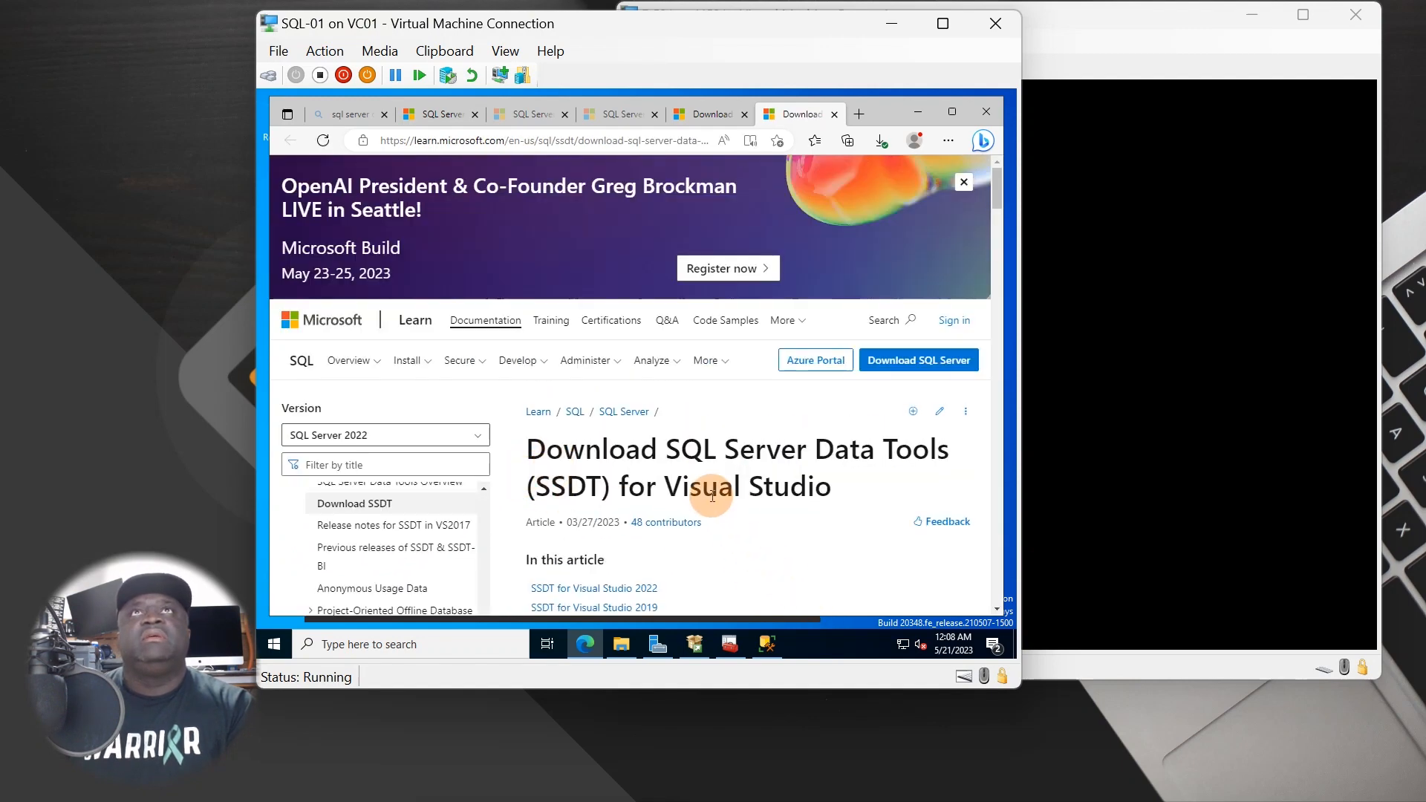
scroll(712, 496, "down", 2)
scroll(683, 524, "down", 5)
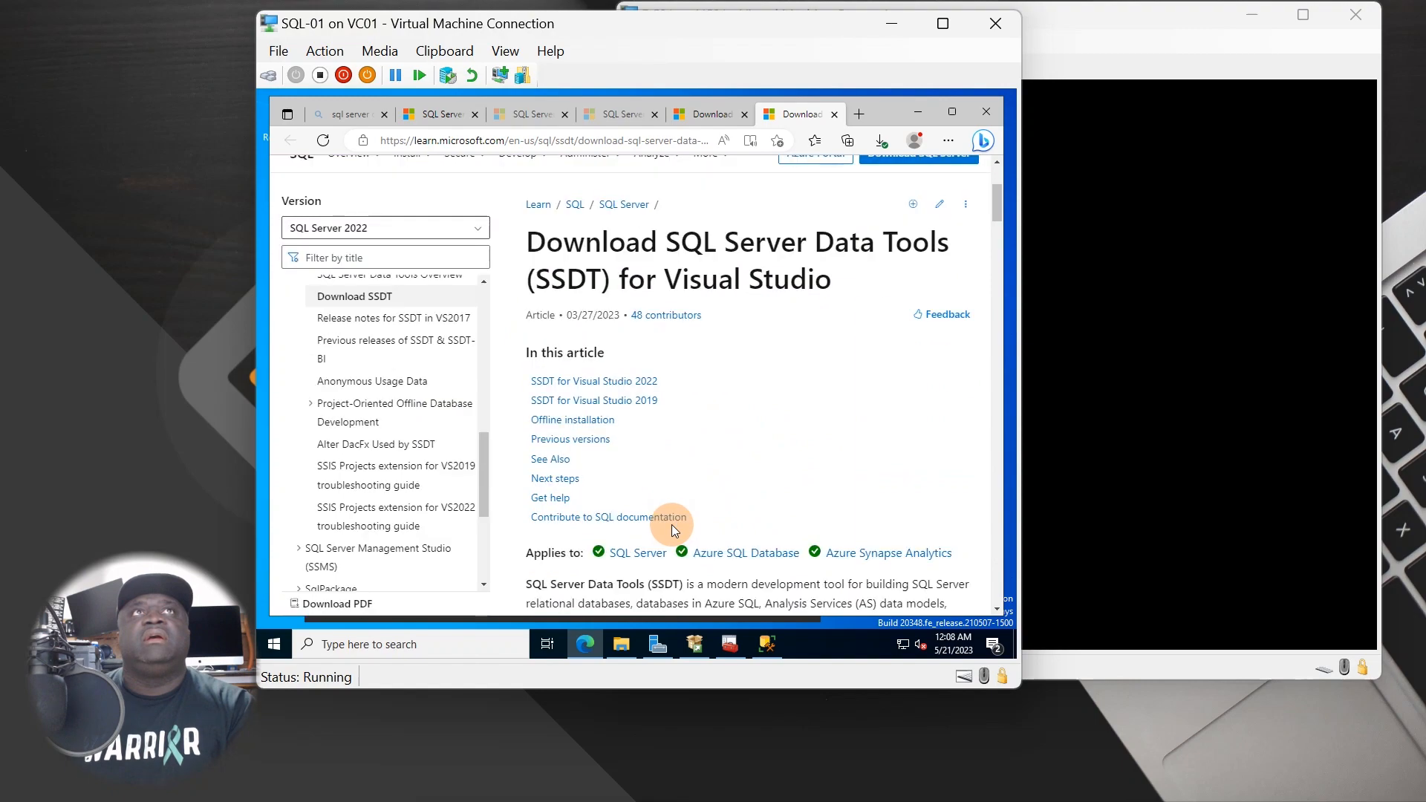
scroll(679, 520, "down", 4)
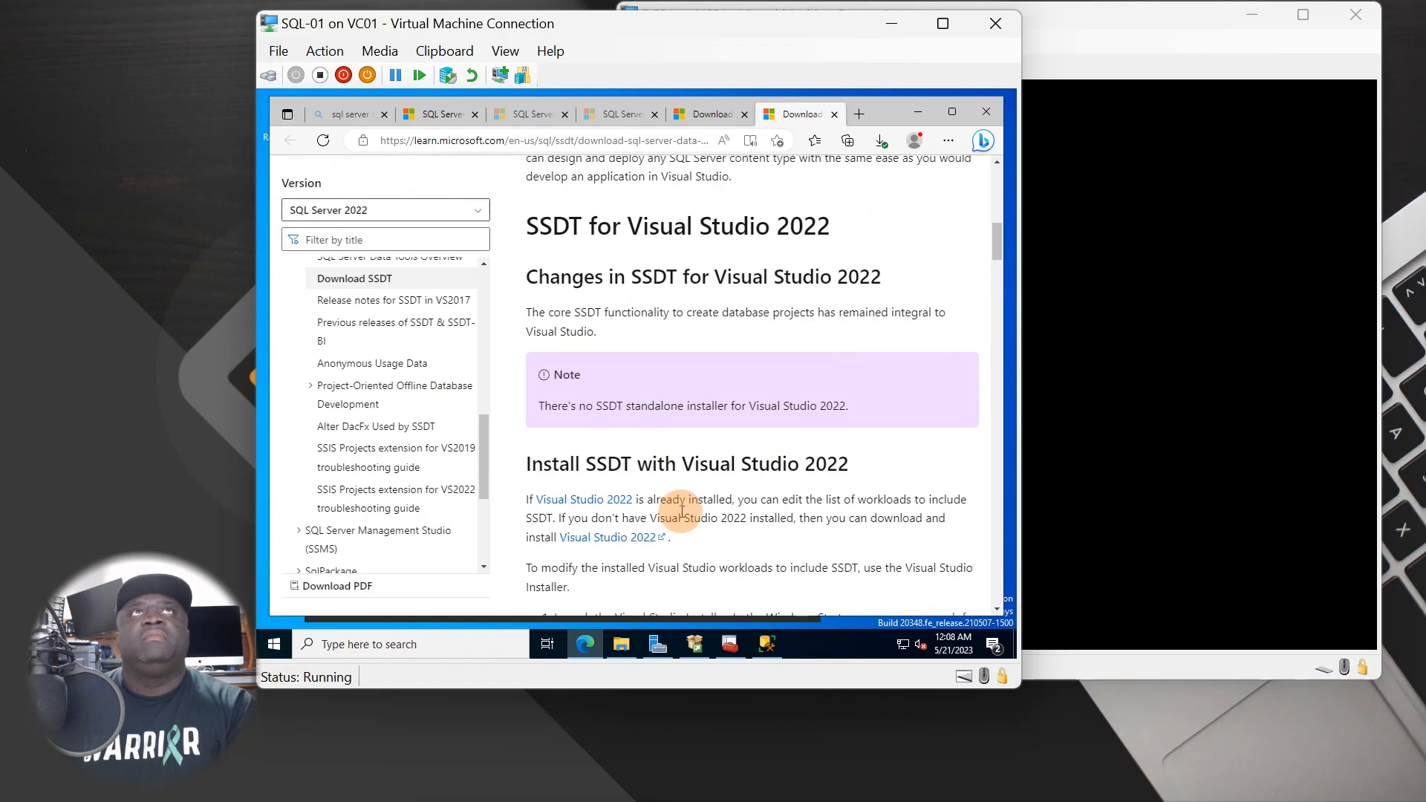
scroll(714, 491, "down", 8)
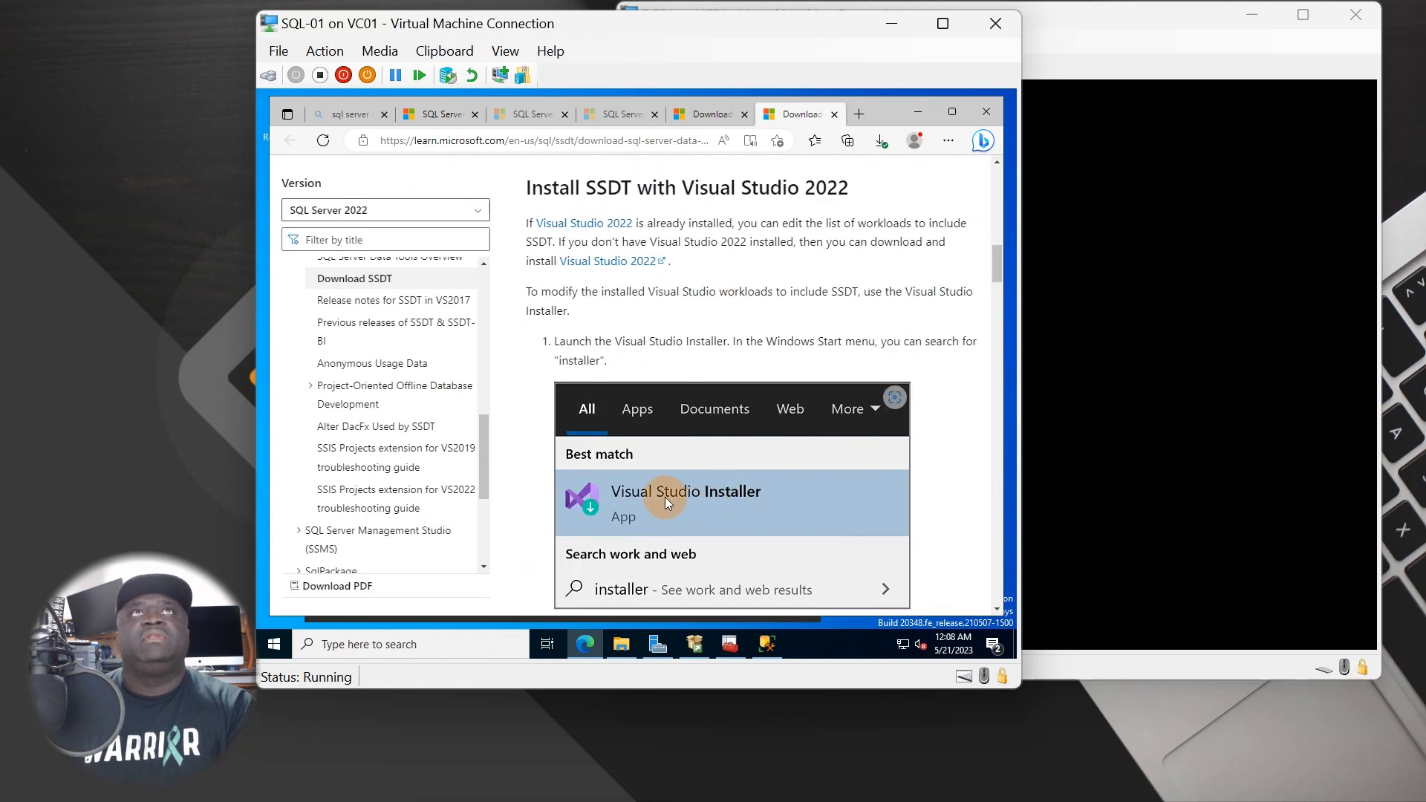
scroll(656, 500, "down", 3)
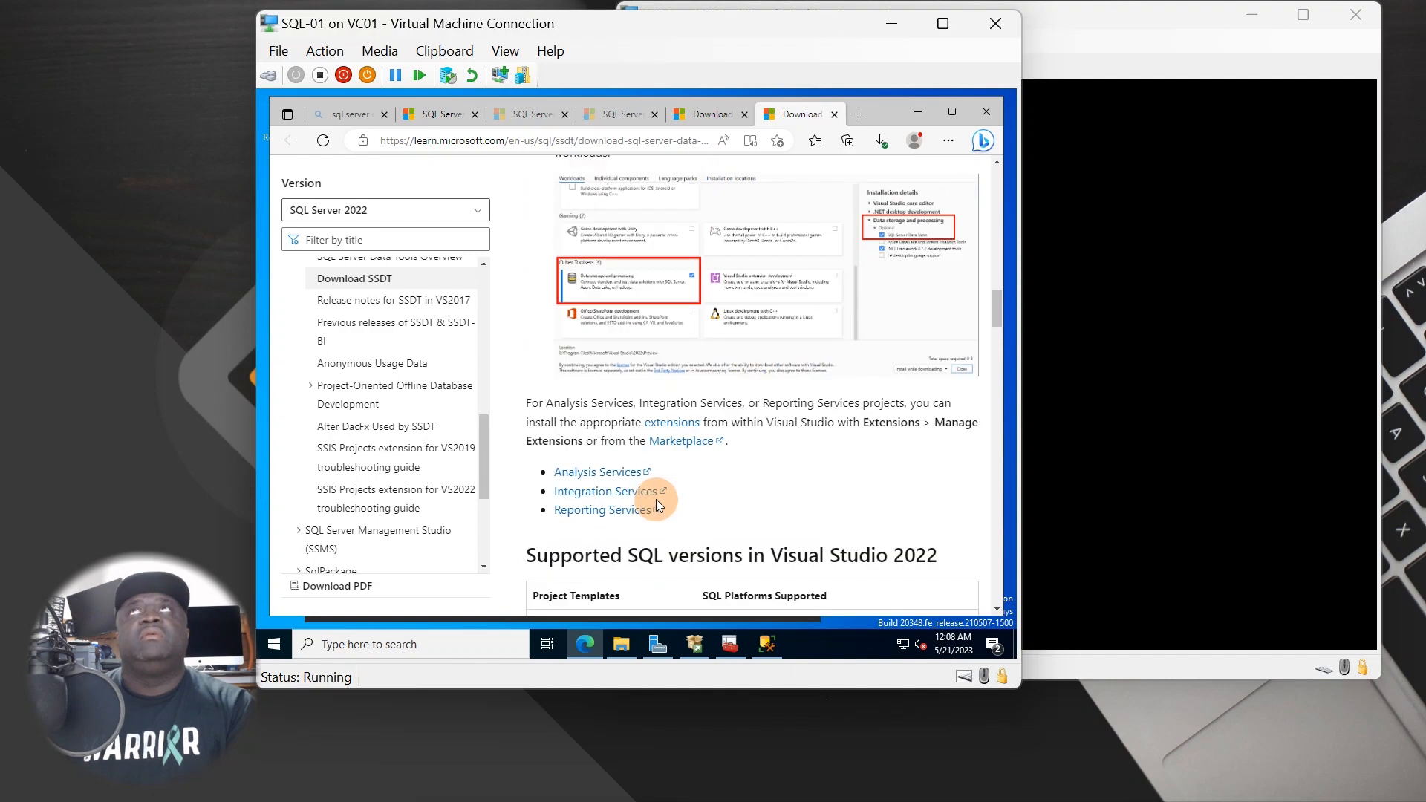
scroll(656, 500, "up", 3)
scroll(657, 501, "down", 10)
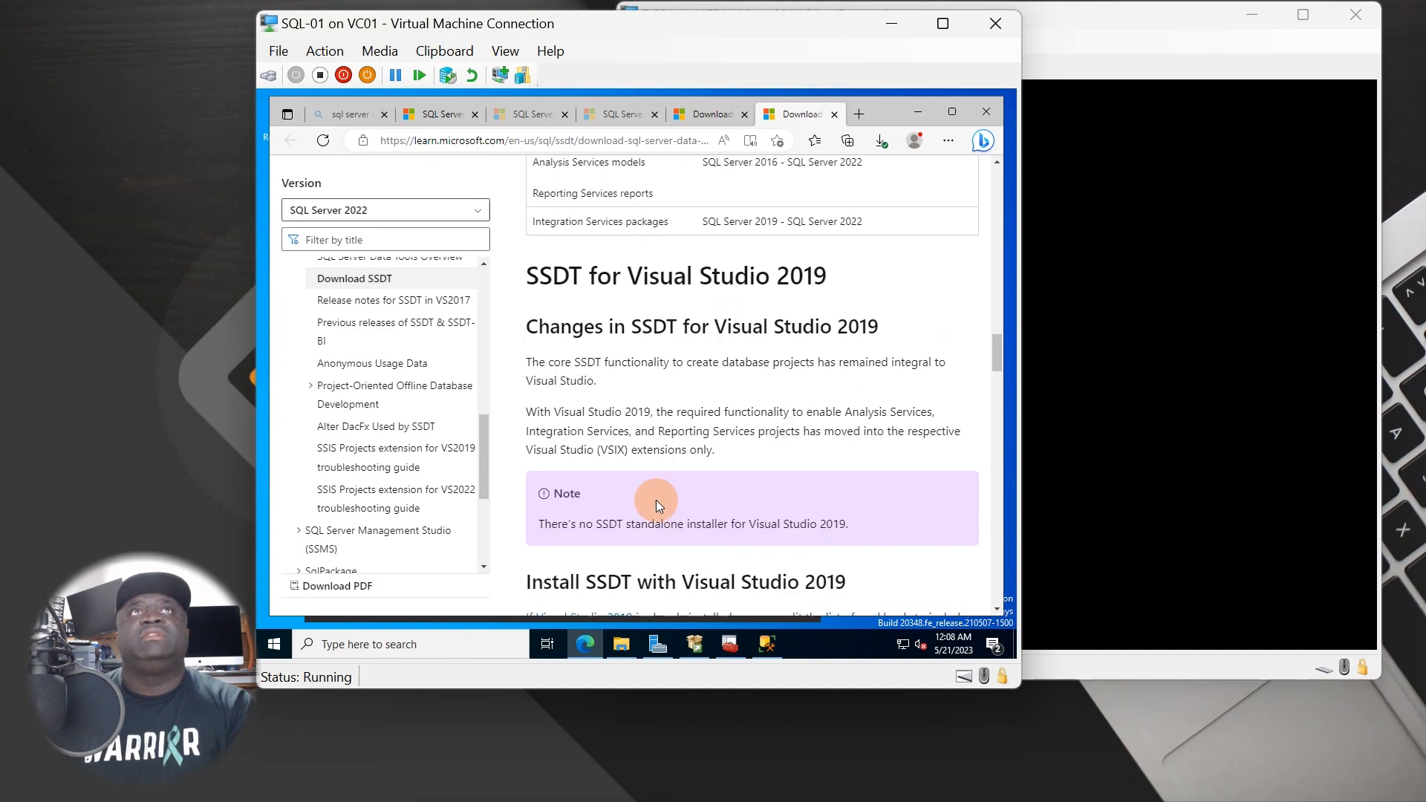
scroll(657, 500, "down", 3)
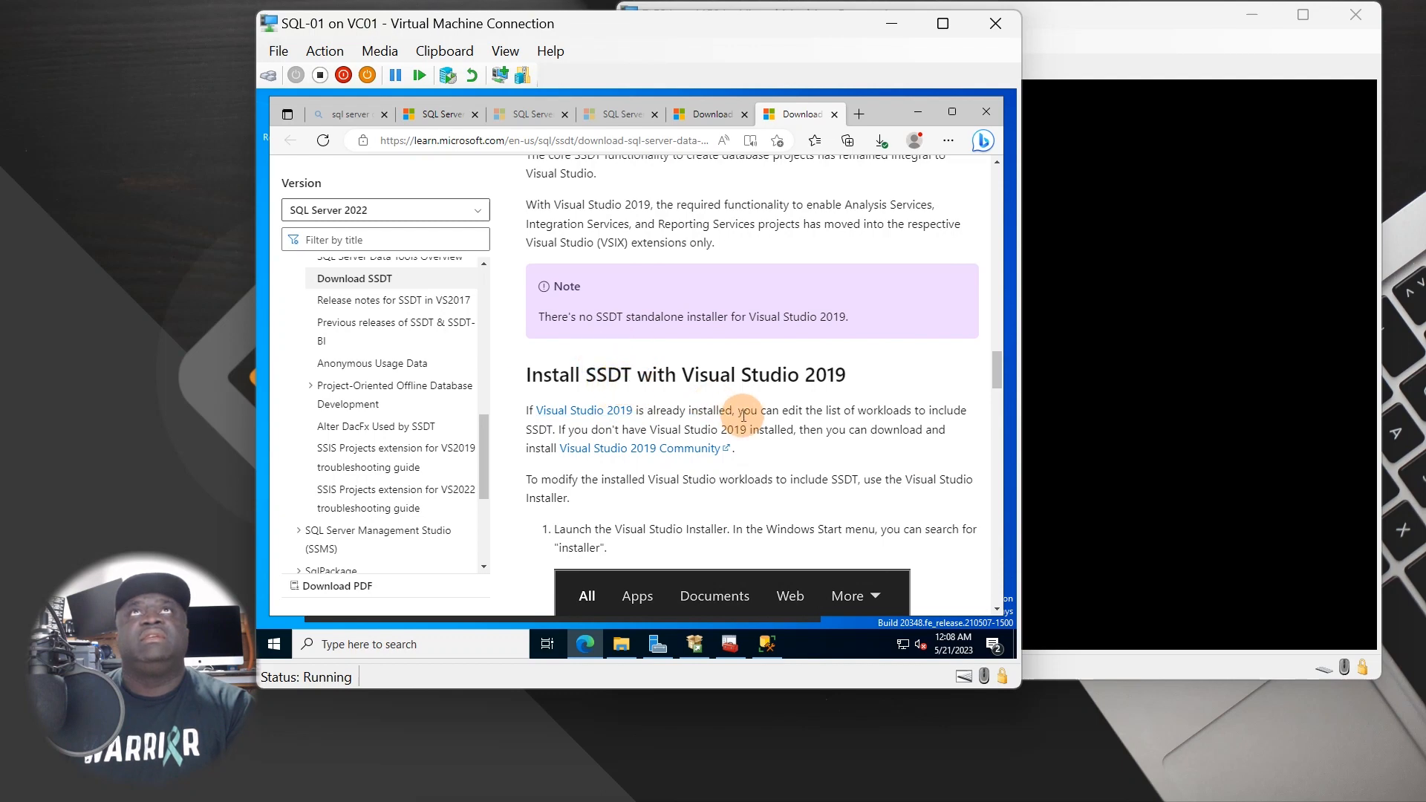
scroll(743, 416, "down", 2)
scroll(752, 407, "down", 15)
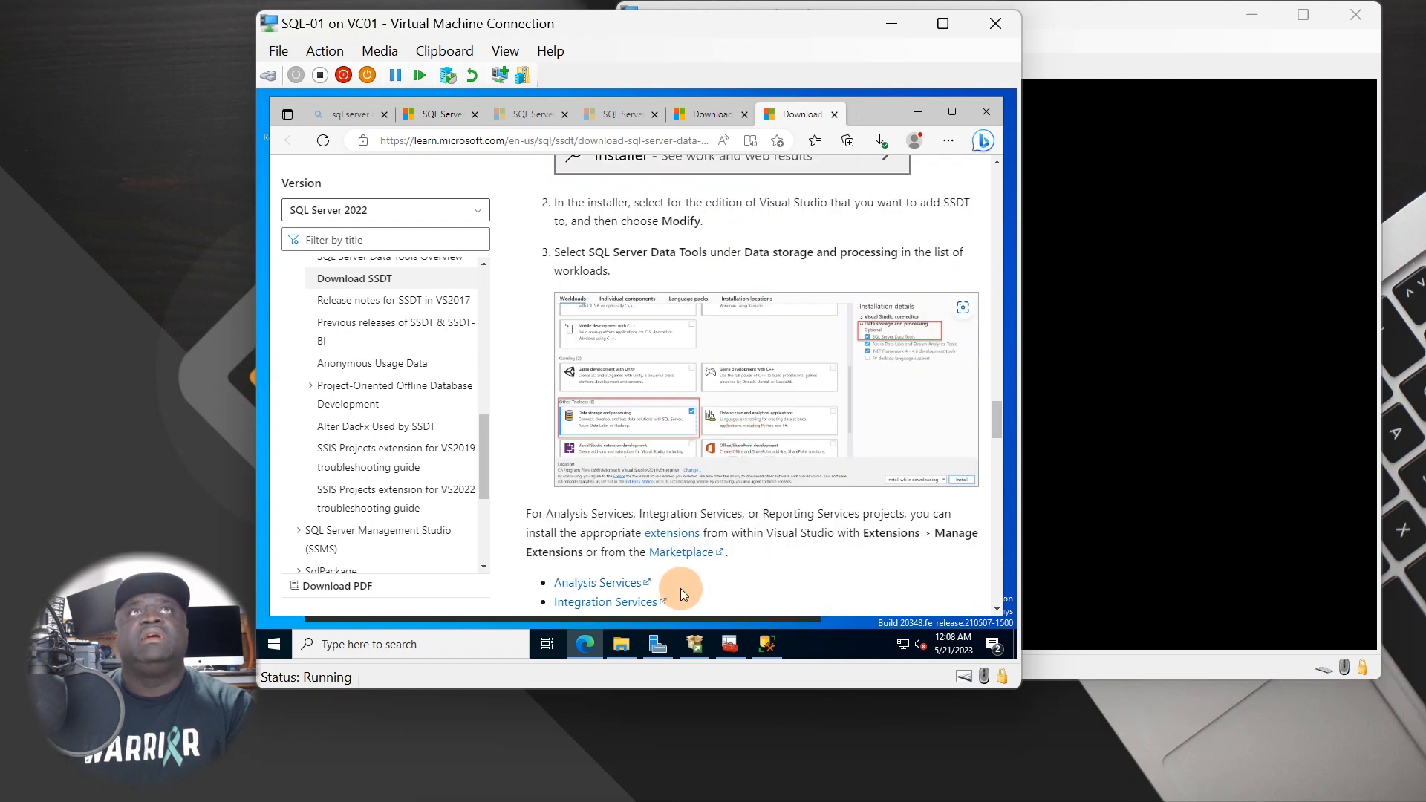
scroll(689, 543, "down", 4)
scroll(691, 512, "up", 3)
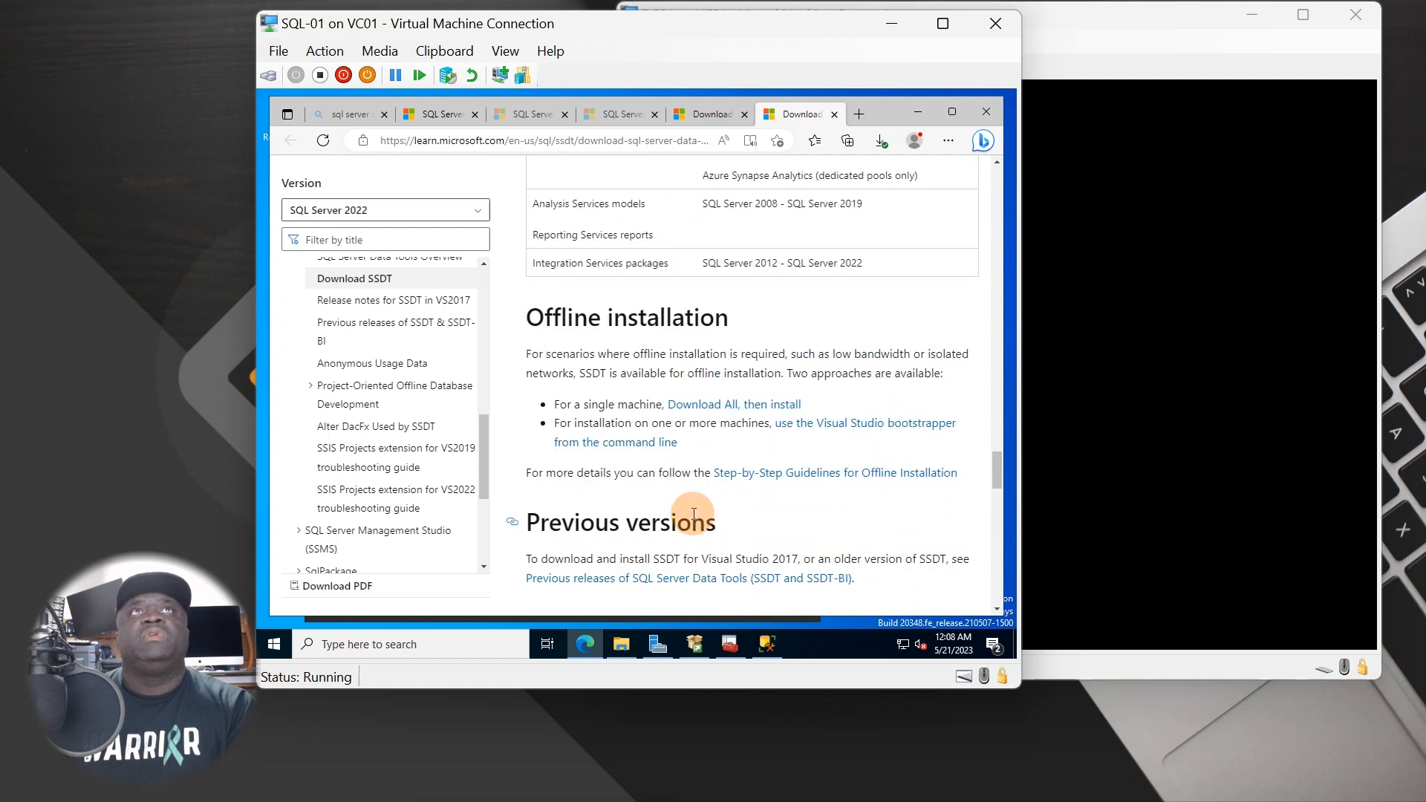
scroll(668, 534, "down", 3)
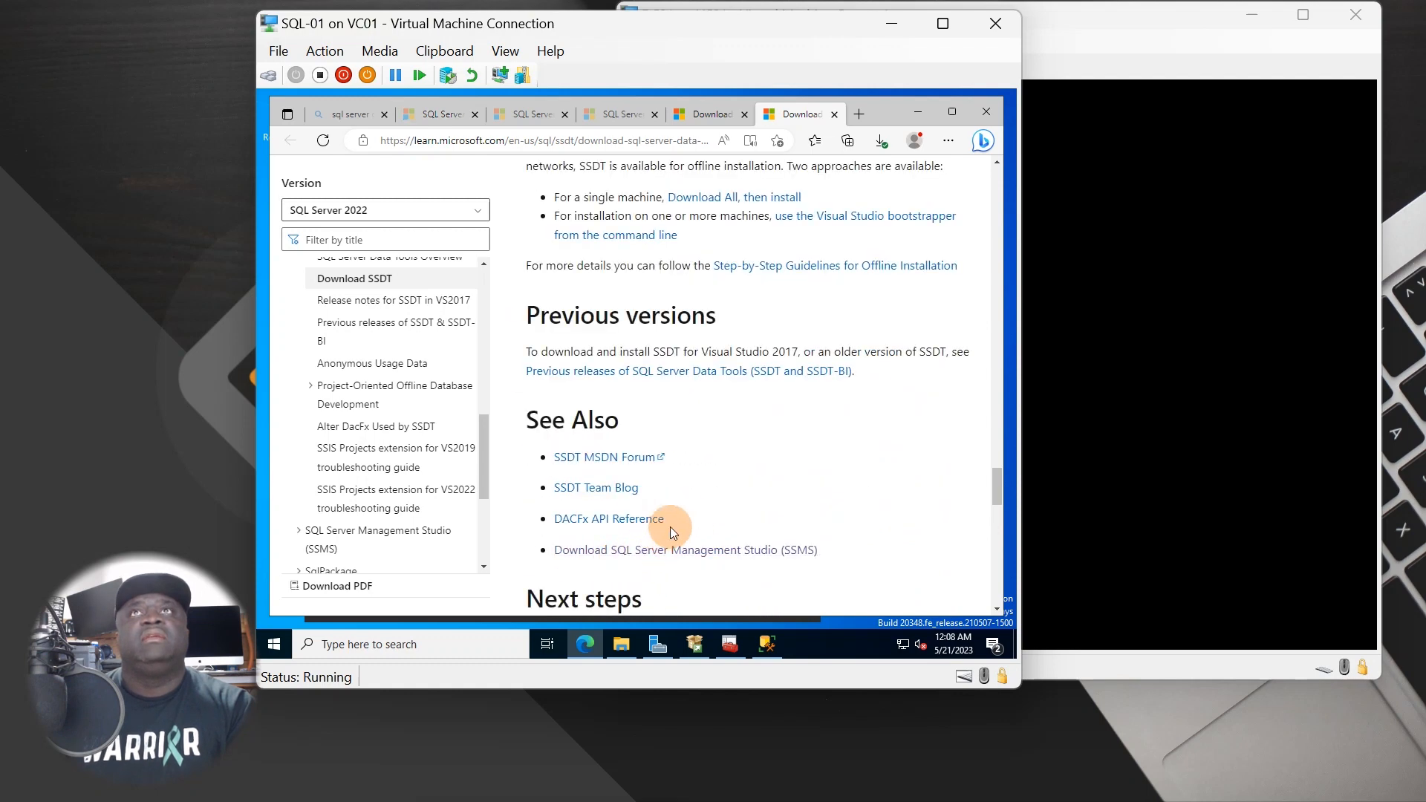
scroll(685, 510, "up", 5)
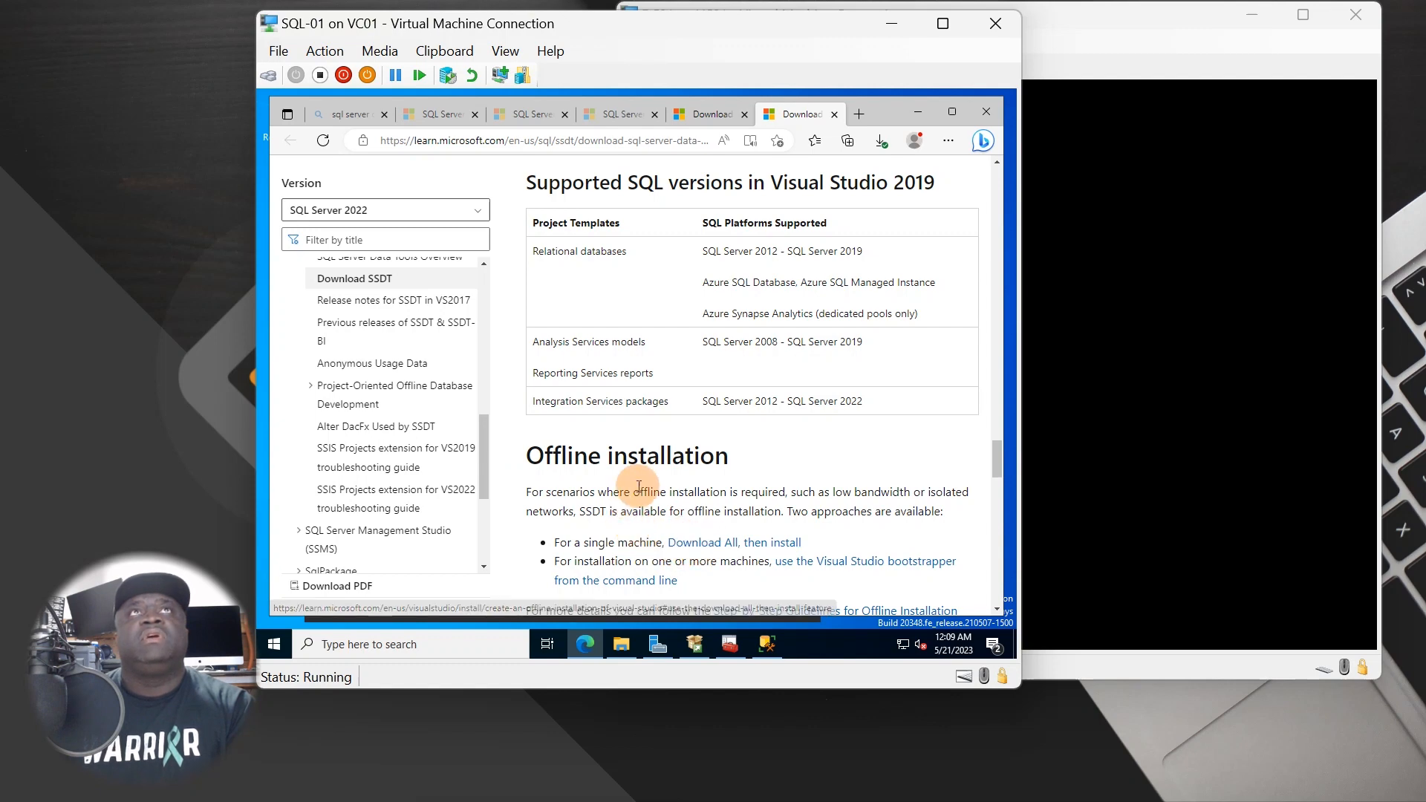
scroll(719, 548, "up", 5)
scroll(720, 551, "up", 6)
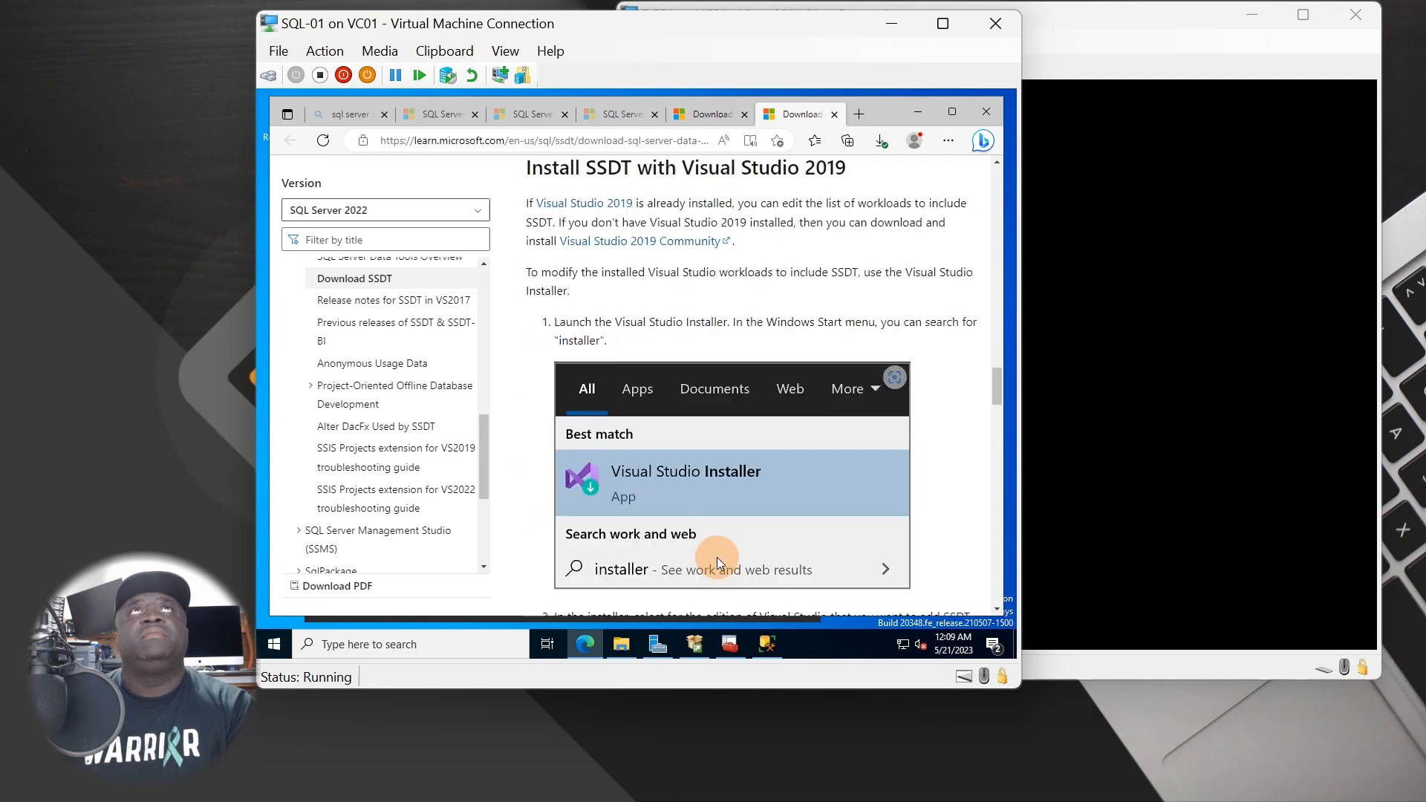
scroll(713, 552, "up", 15)
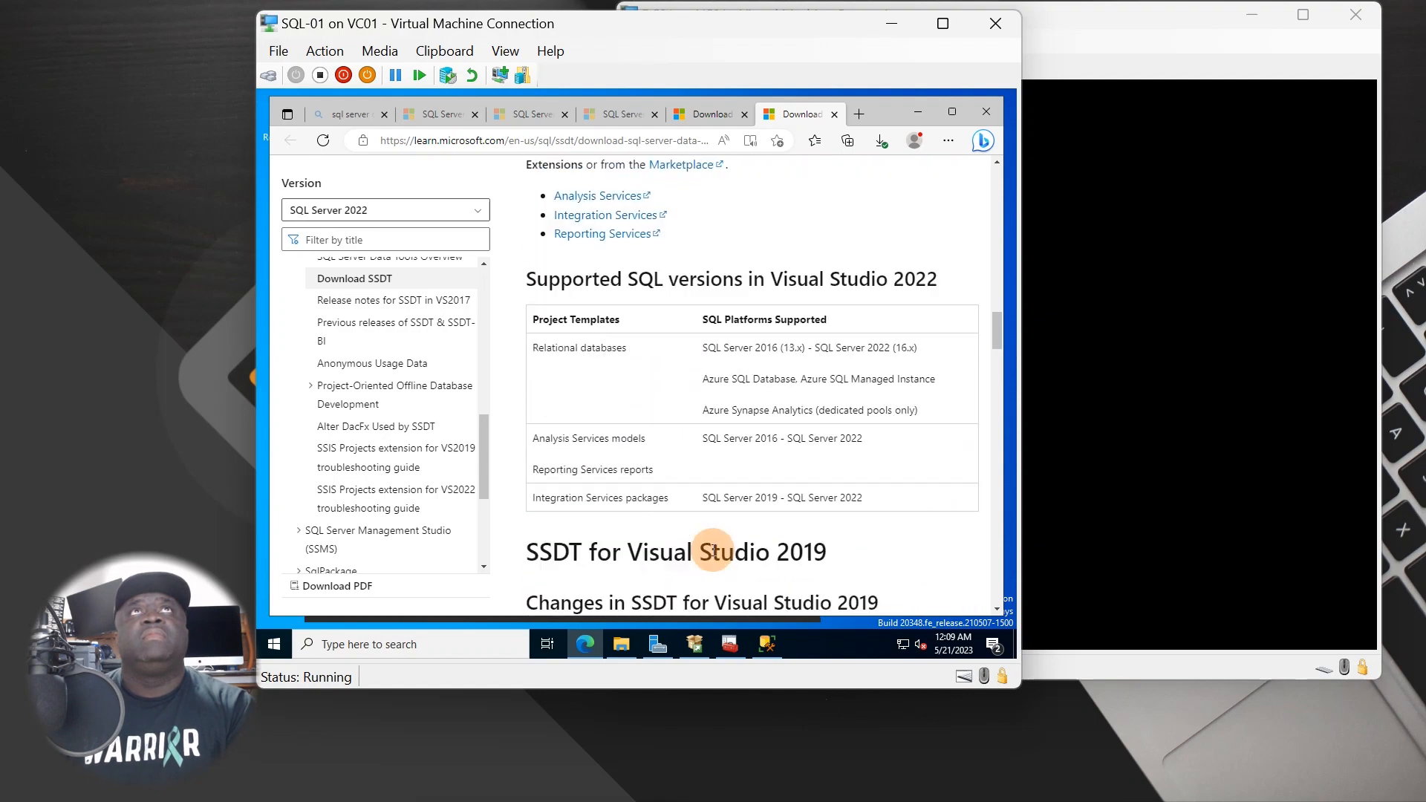
scroll(708, 557, "up", 8)
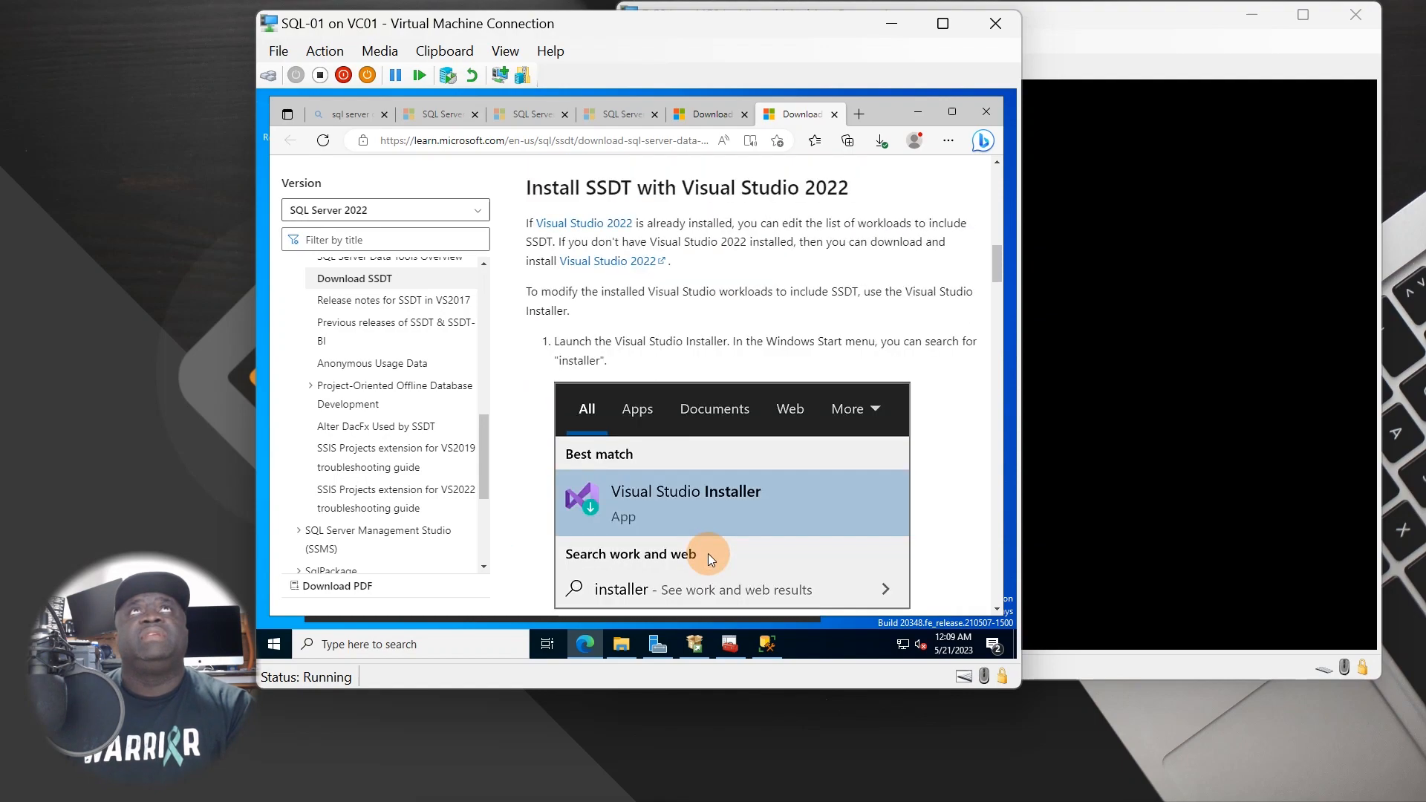
scroll(707, 554, "up", 7)
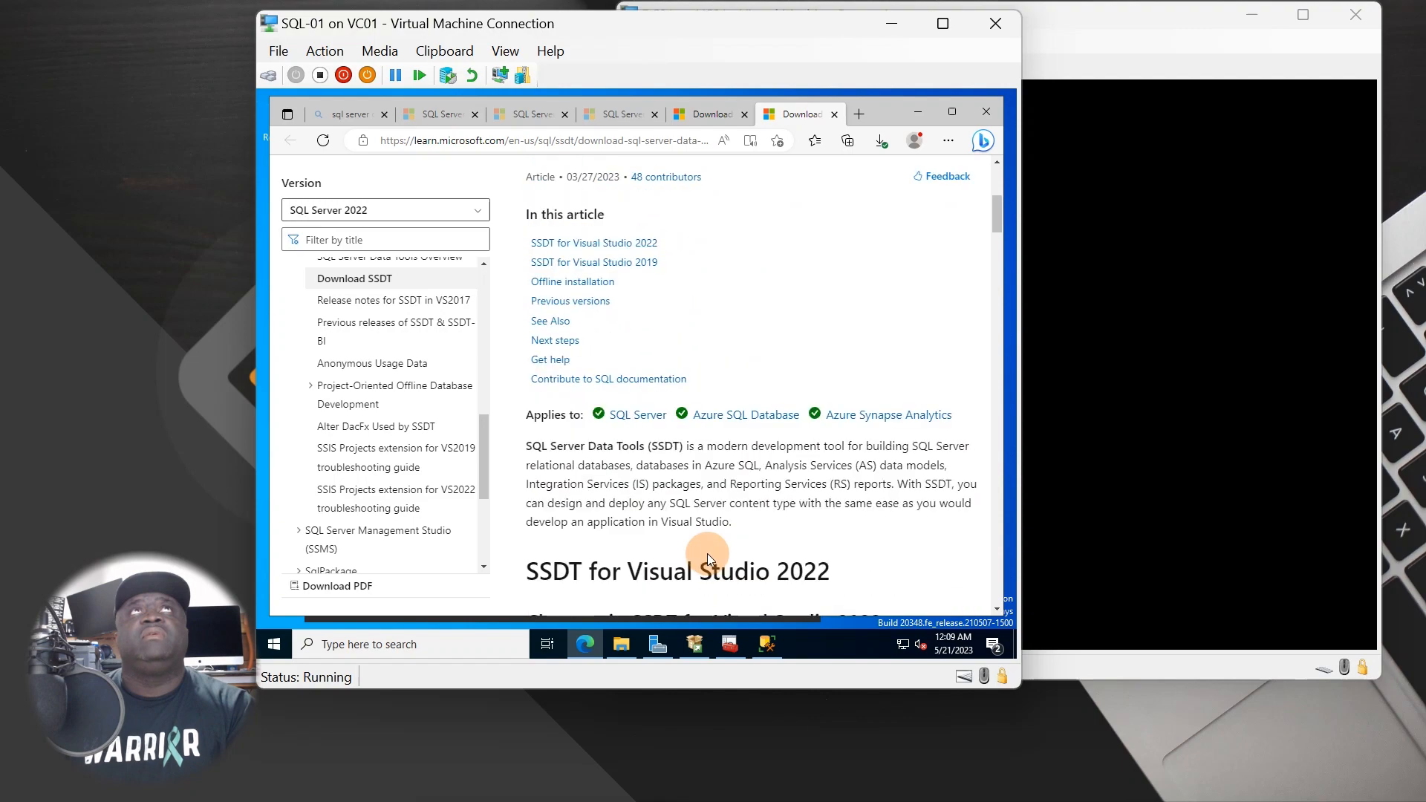
scroll(654, 416, "up", 3)
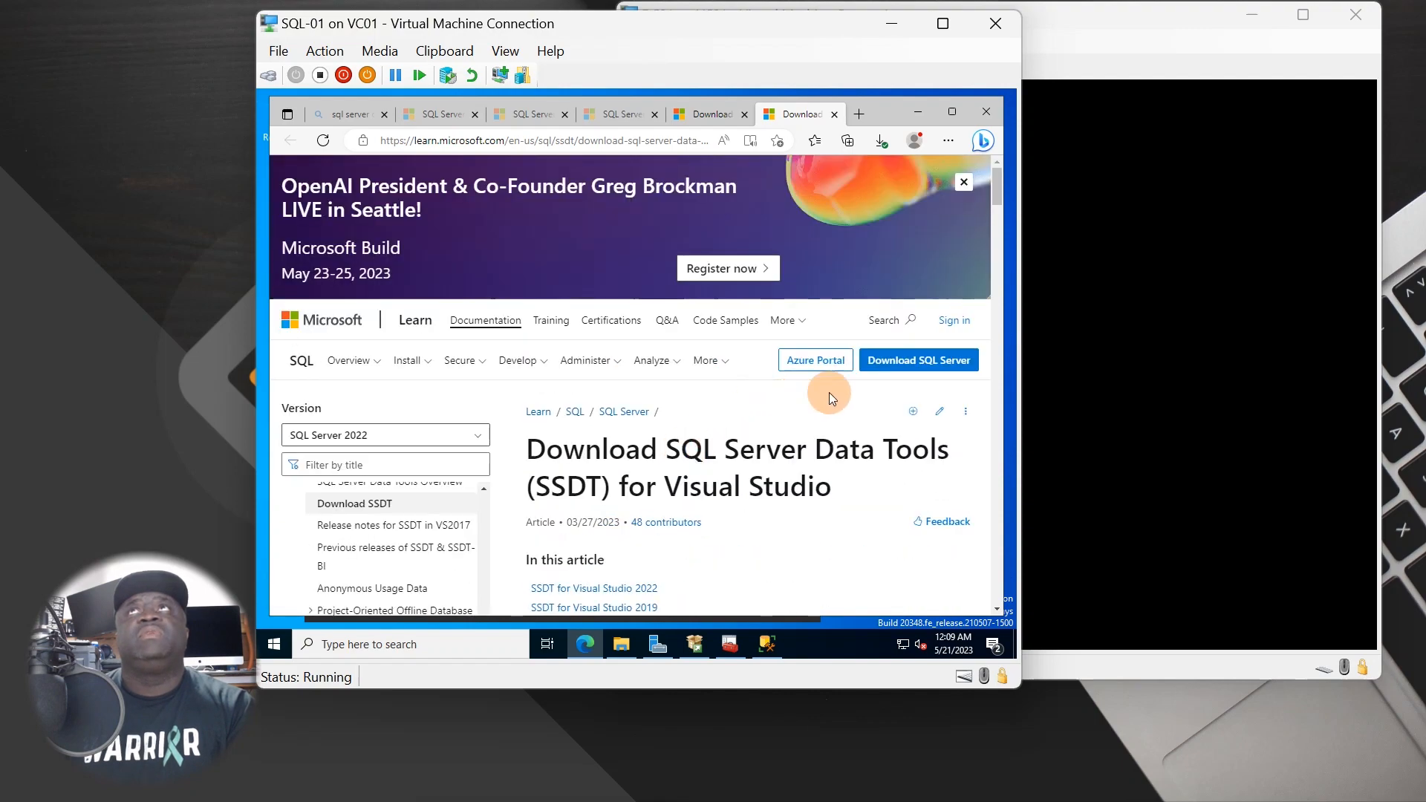
scroll(716, 483, "down", 8)
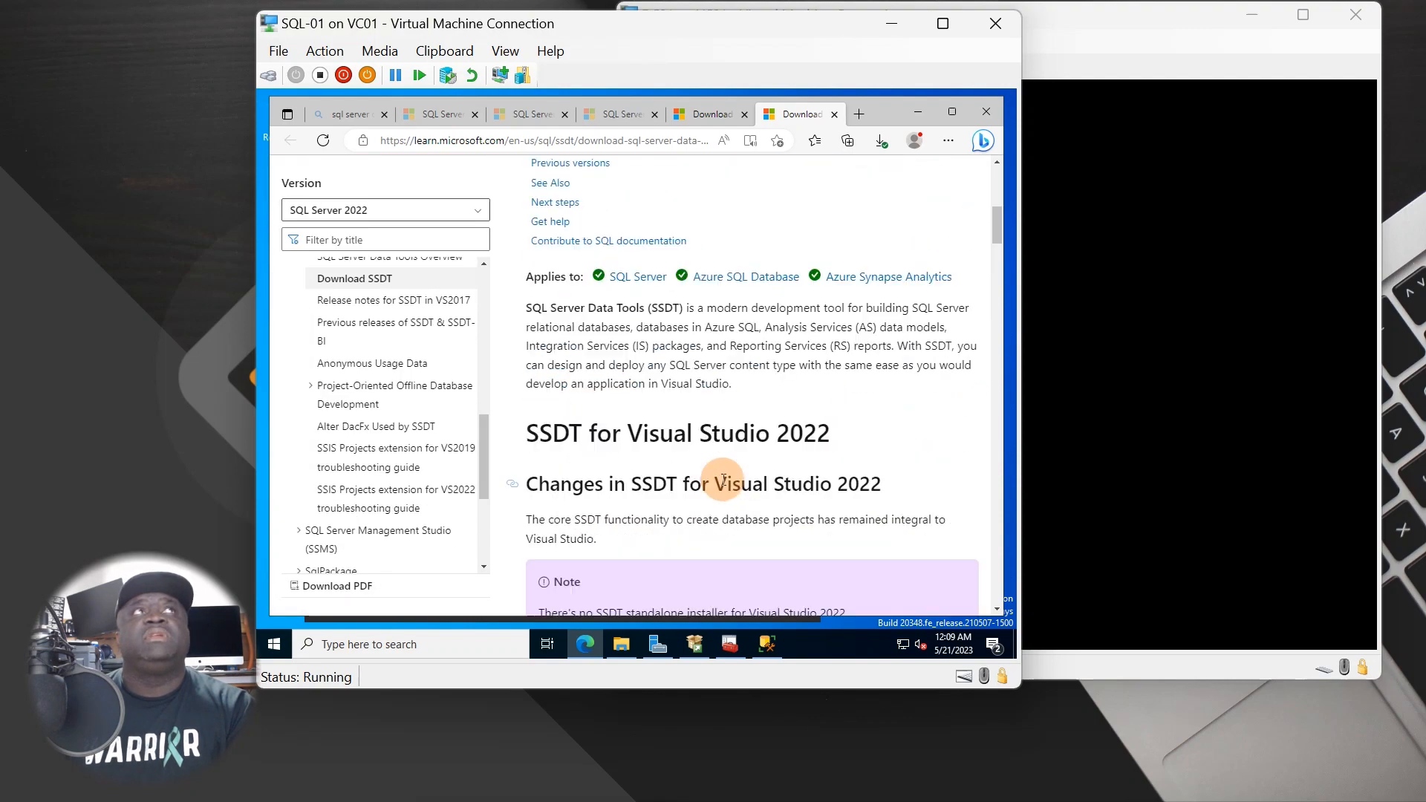
scroll(713, 499, "down", 5)
scroll(714, 496, "up", 6)
scroll(718, 498, "down", 7)
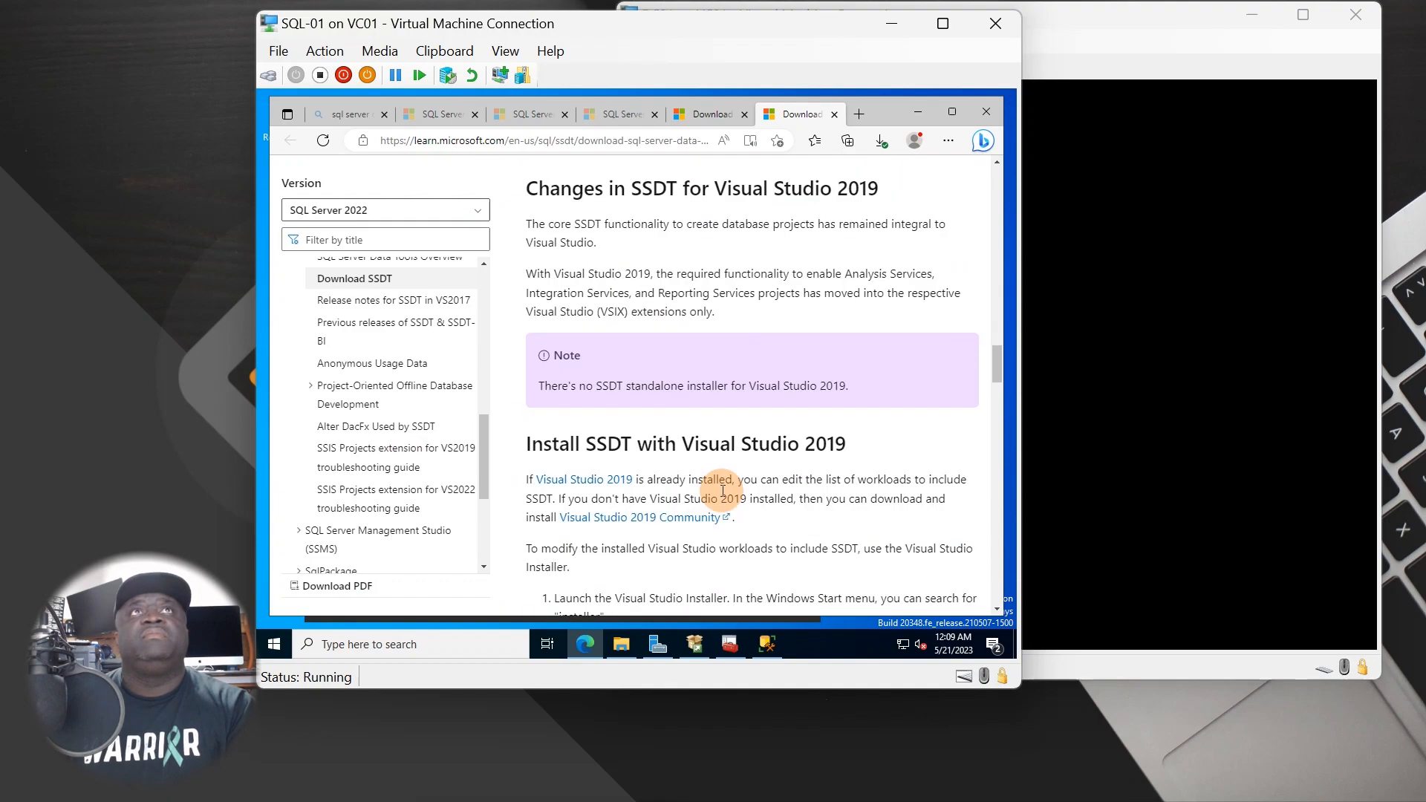
scroll(720, 496, "down", 10)
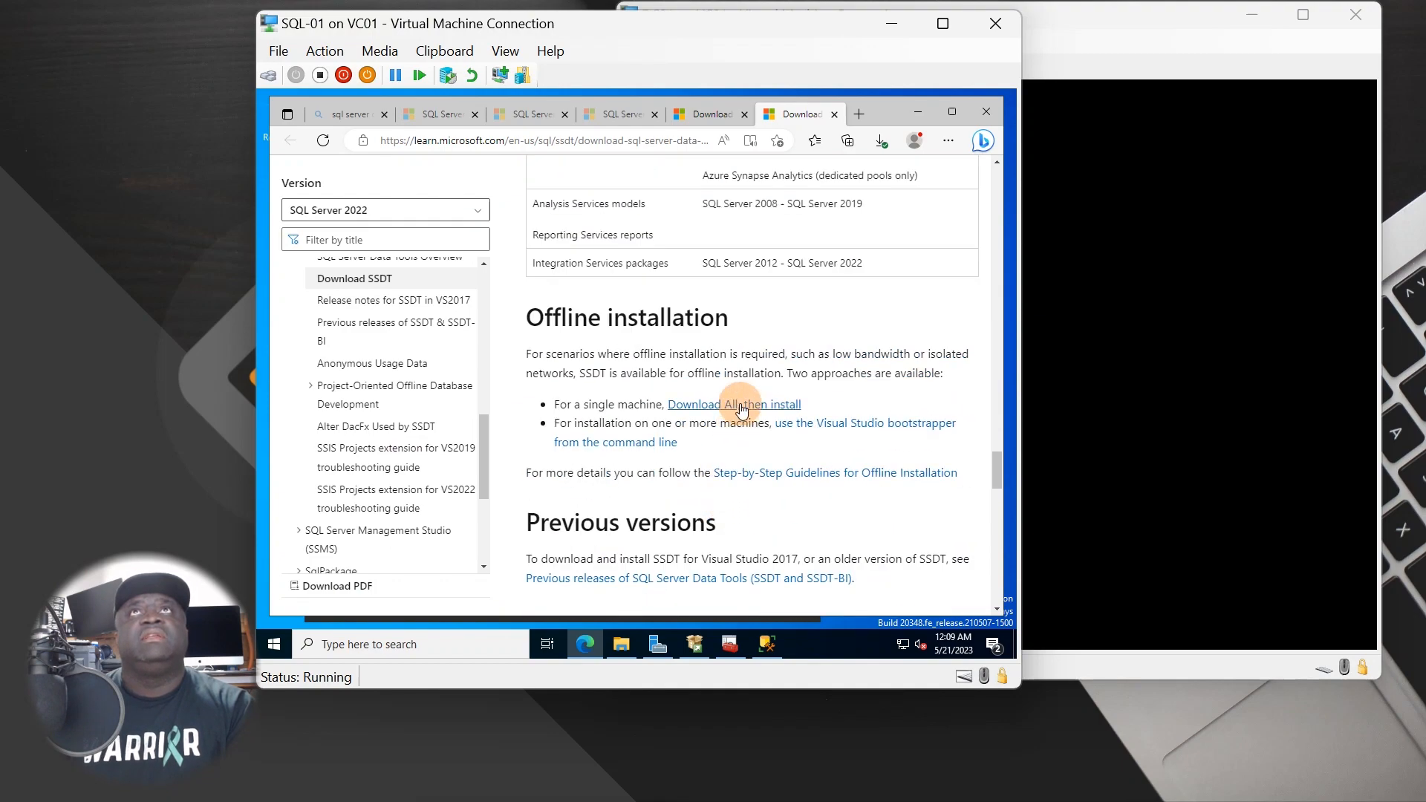
left_click(738, 405)
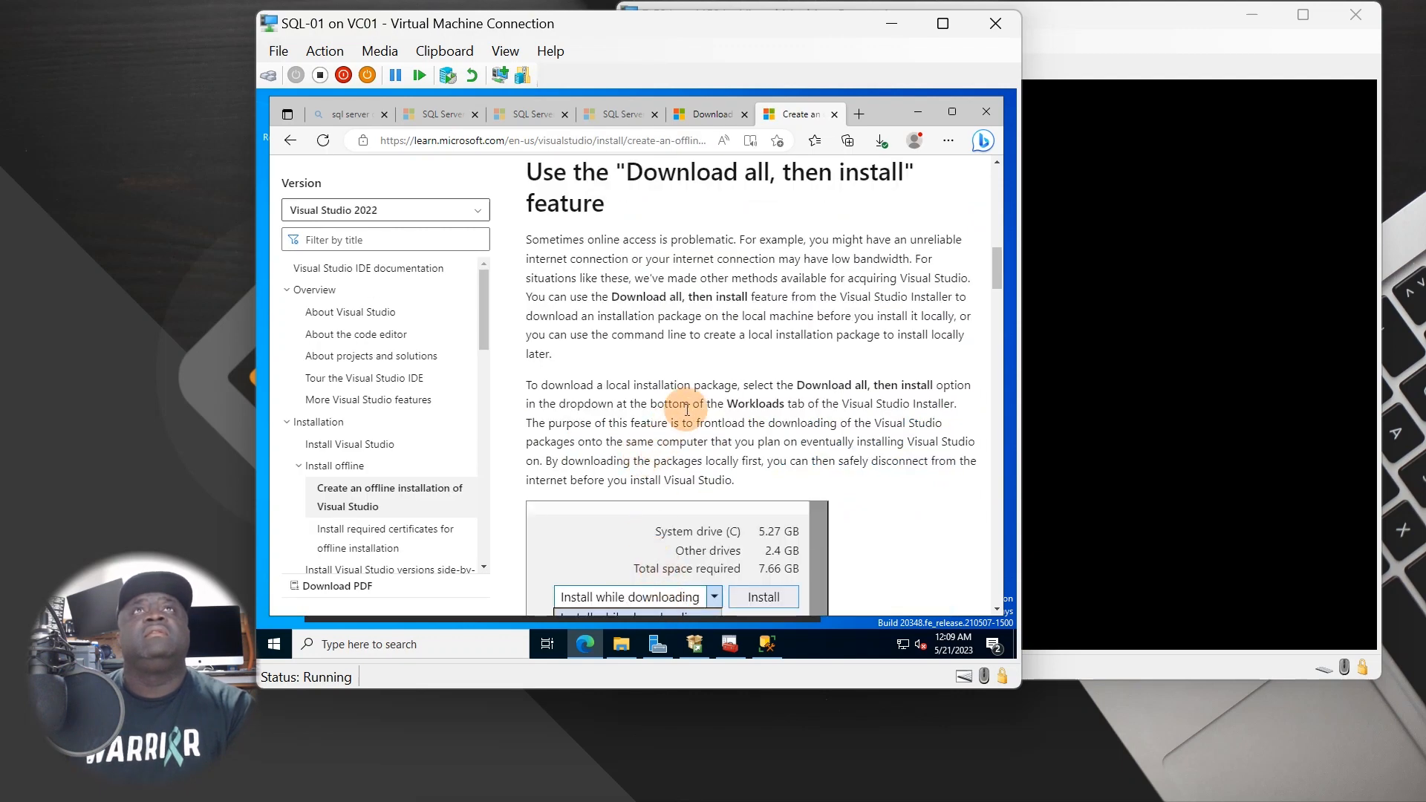
- Scroll through the Visual Studio 2022 offline installation package article
scroll(687, 404, "up", 5)
scroll(684, 407, "up", 5)
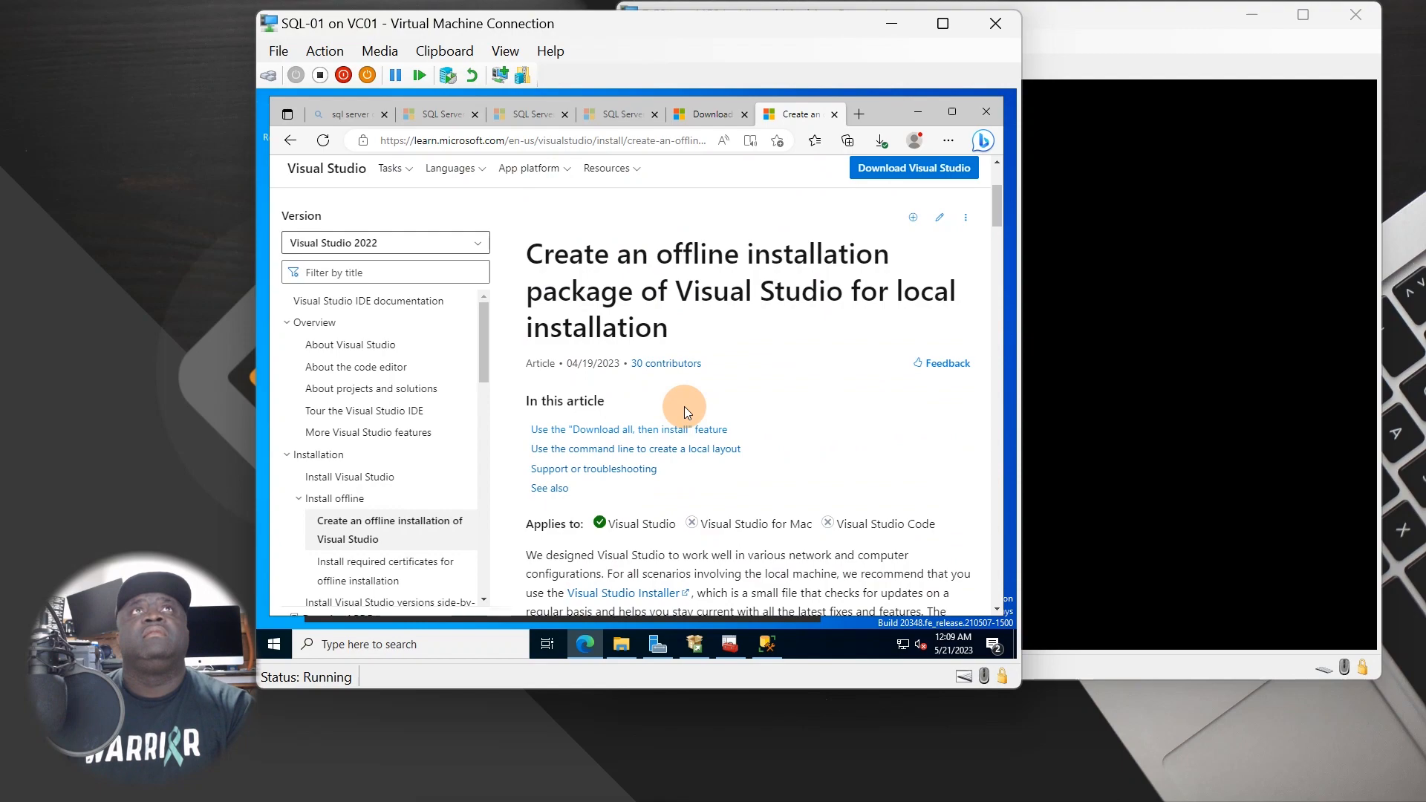
scroll(684, 407, "down", 5)
scroll(682, 409, "up", 4)
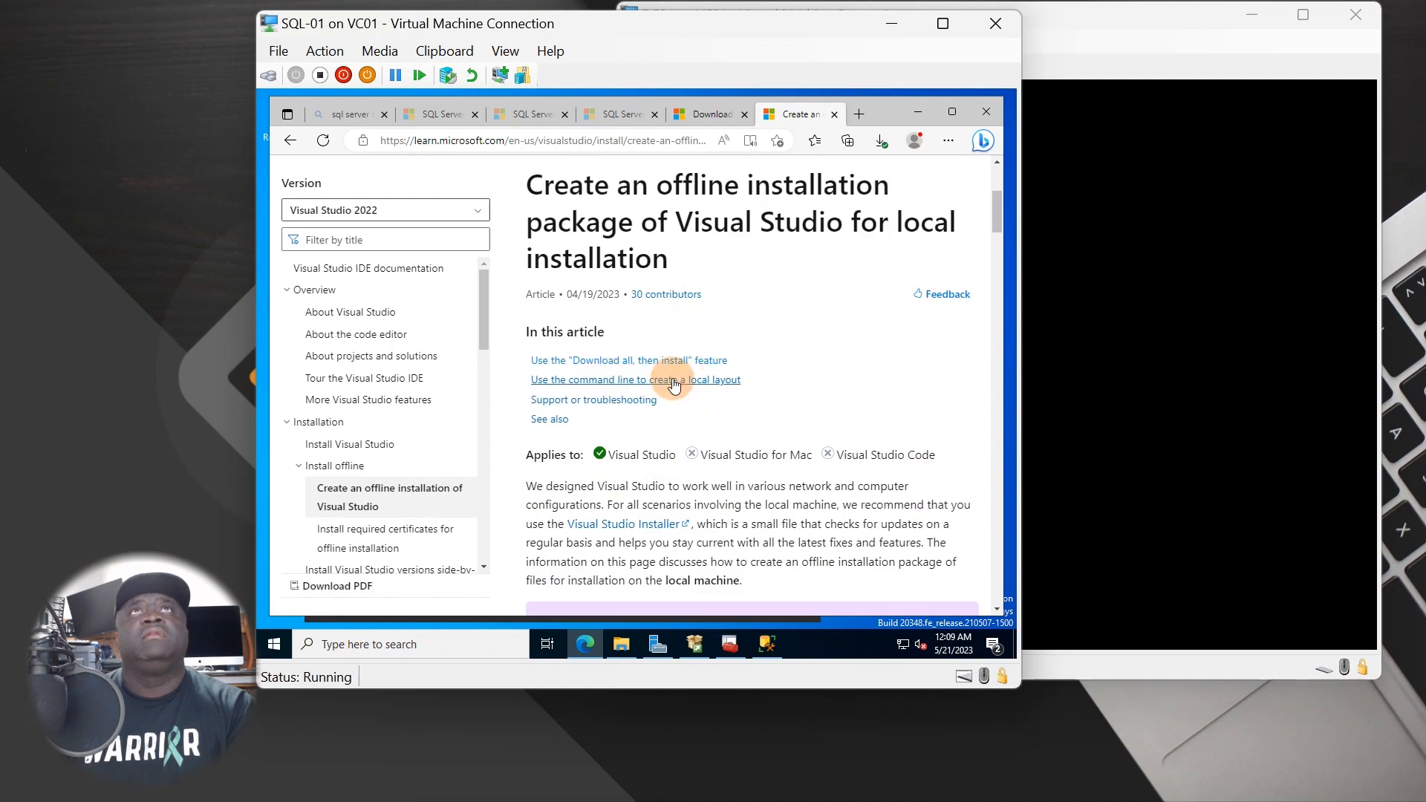
scroll(813, 407, "down", 20)
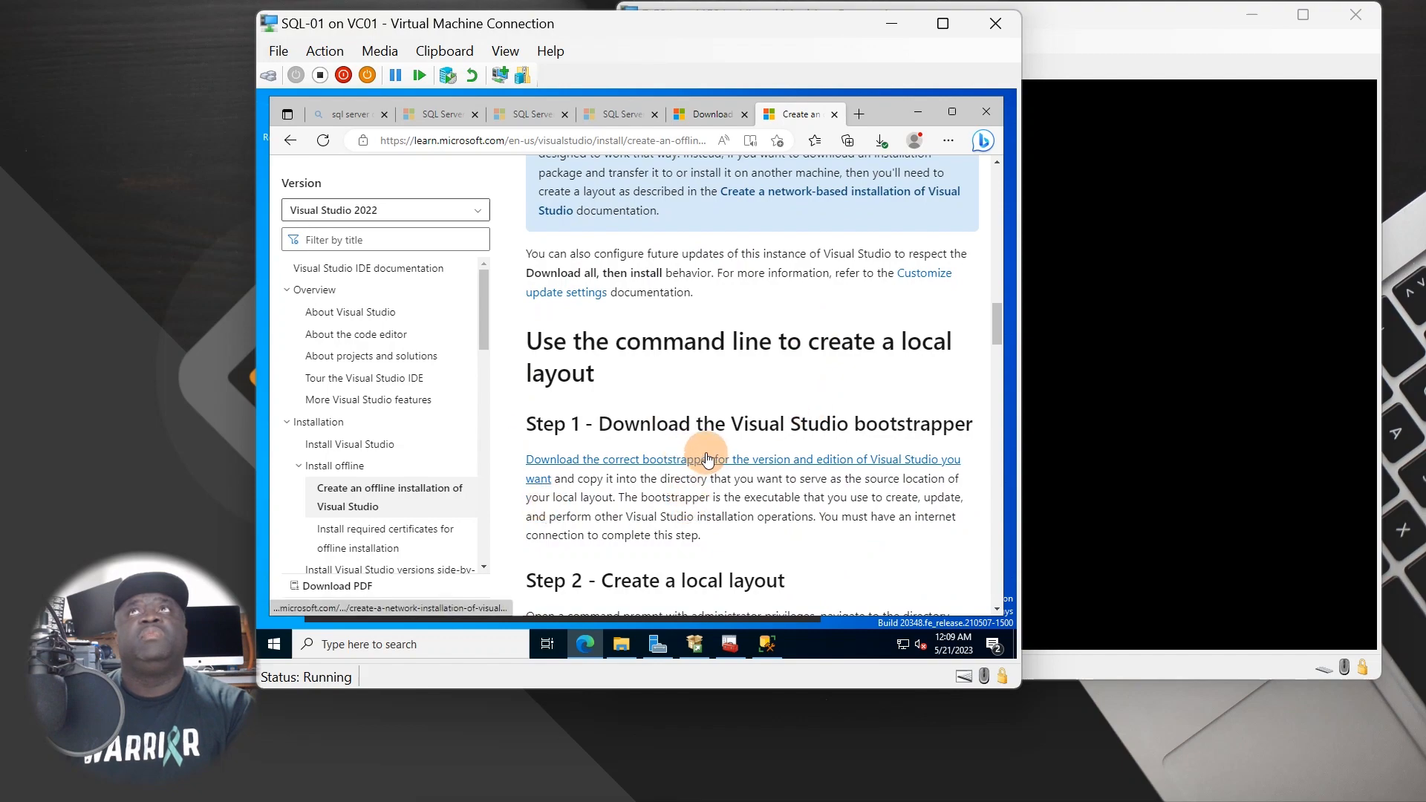
scroll(678, 467, "down", 3)
scroll(686, 436, "down", 5)
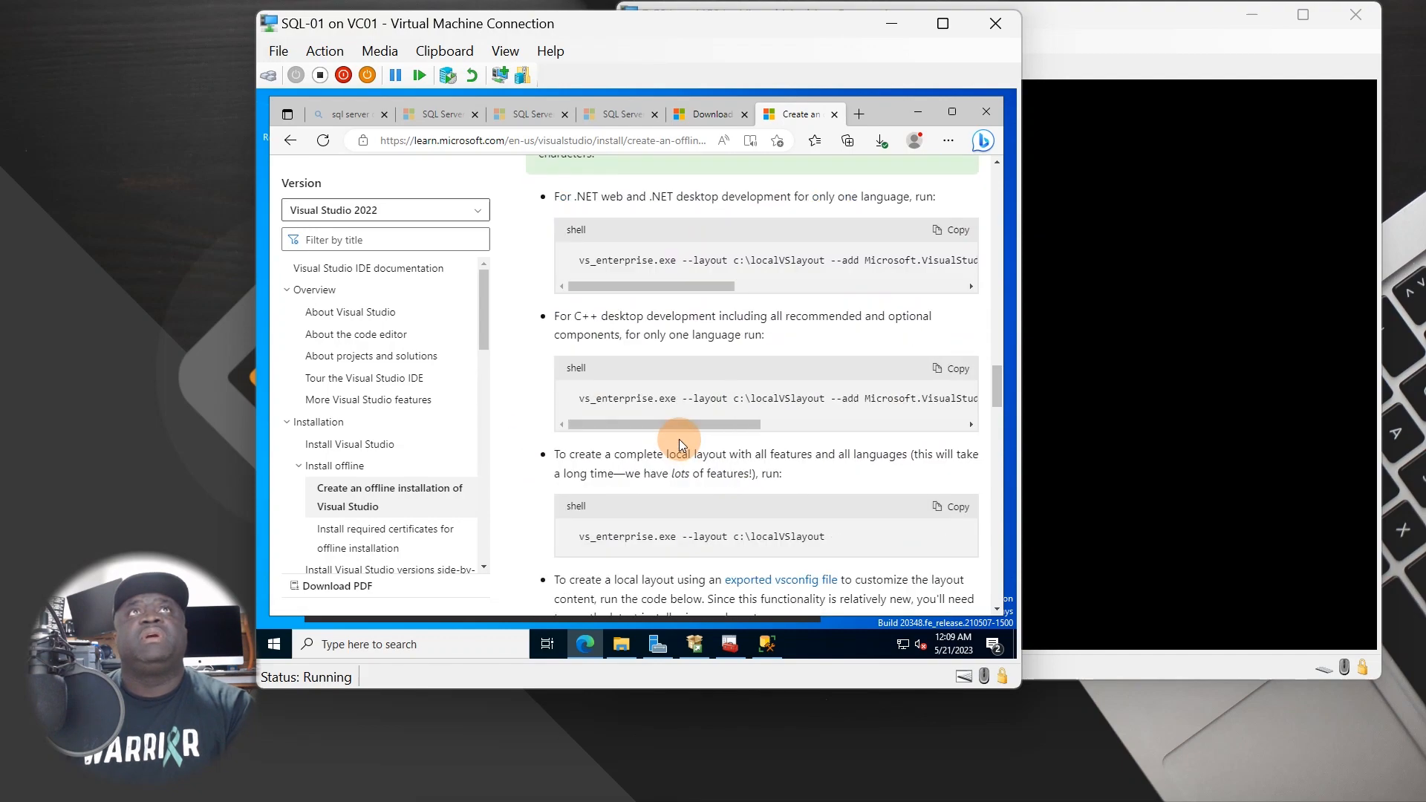
scroll(725, 492, "down", 15)
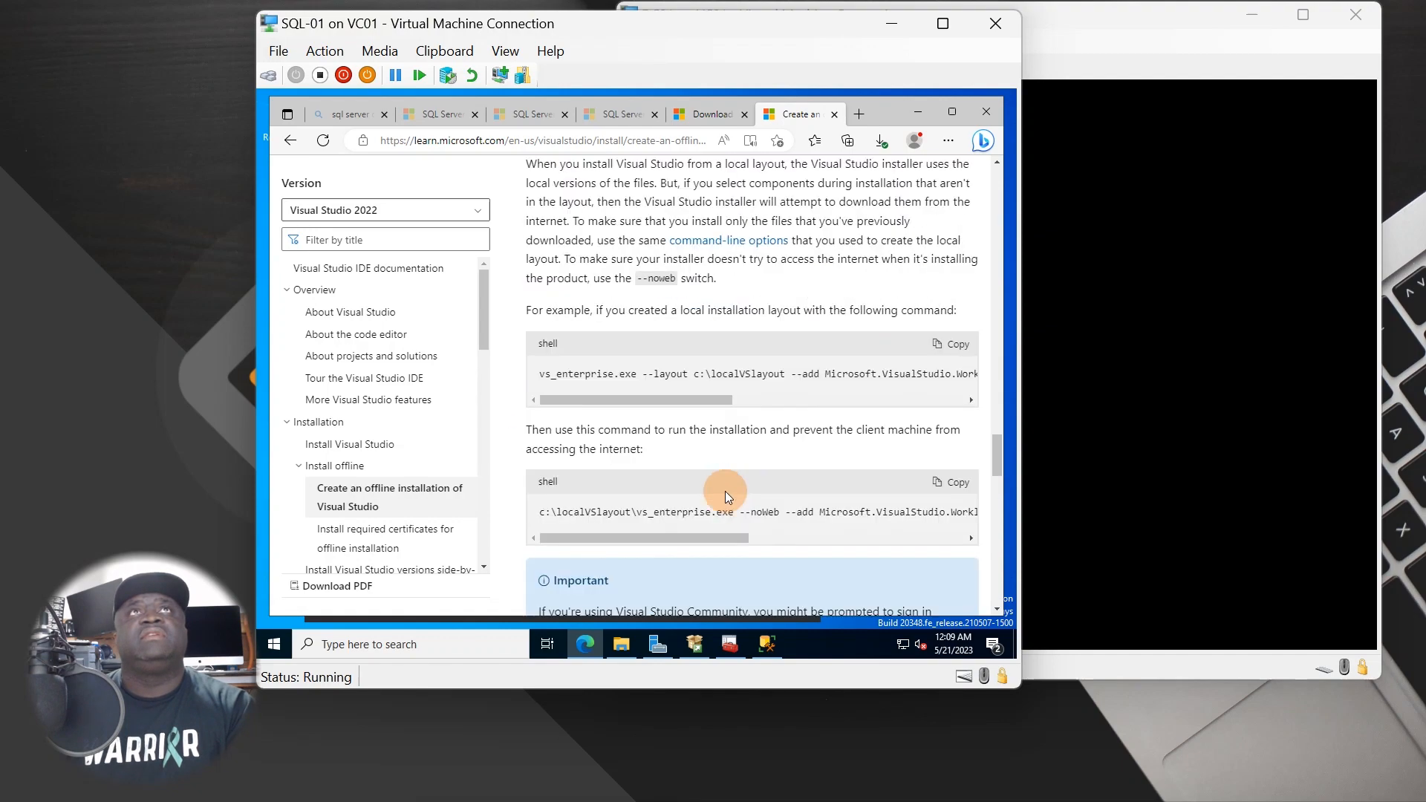
scroll(717, 498, "down", 5)
- Minimize Edge, dismiss the SSMS 'Restart required' prompt, and shift Installation Center left
left_click(917, 112)
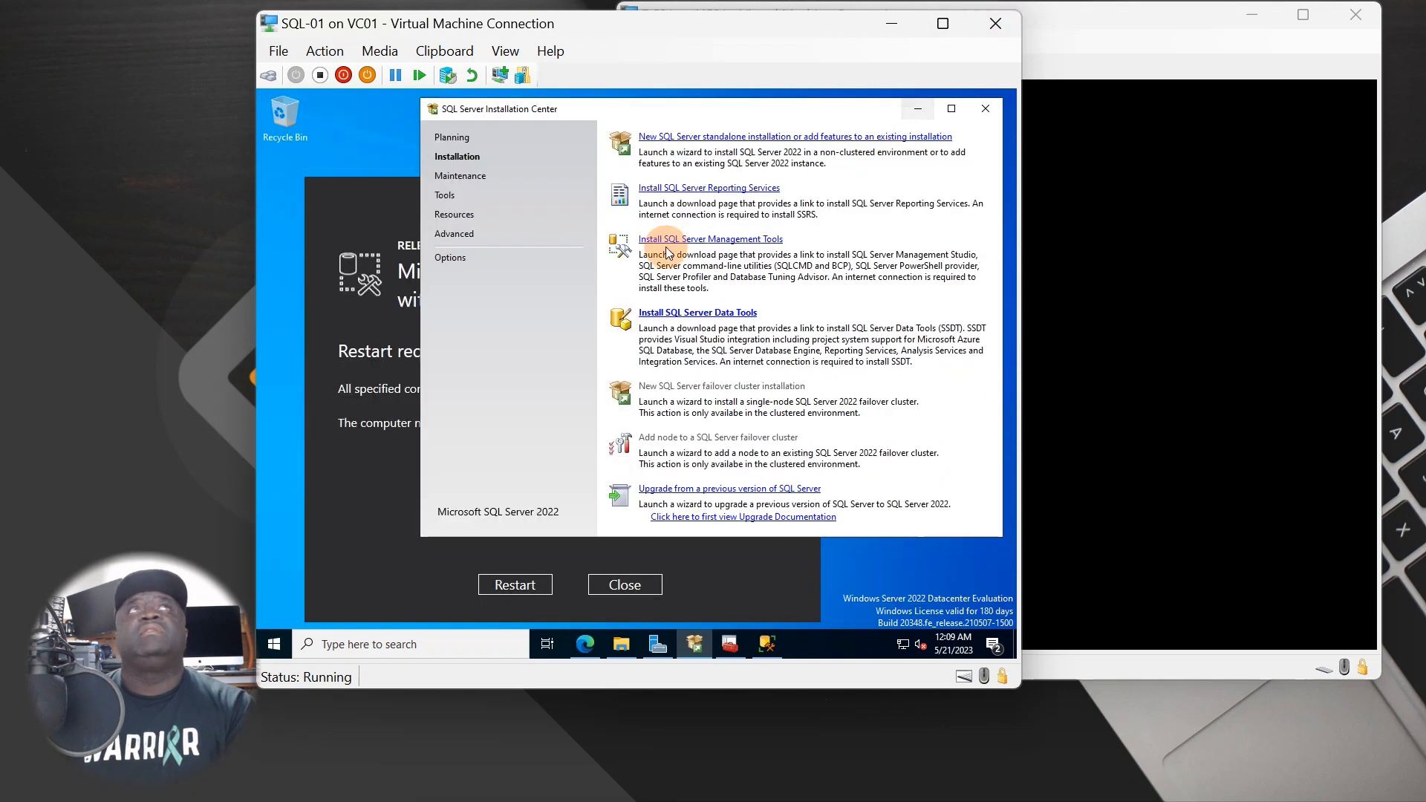
left_click(404, 532)
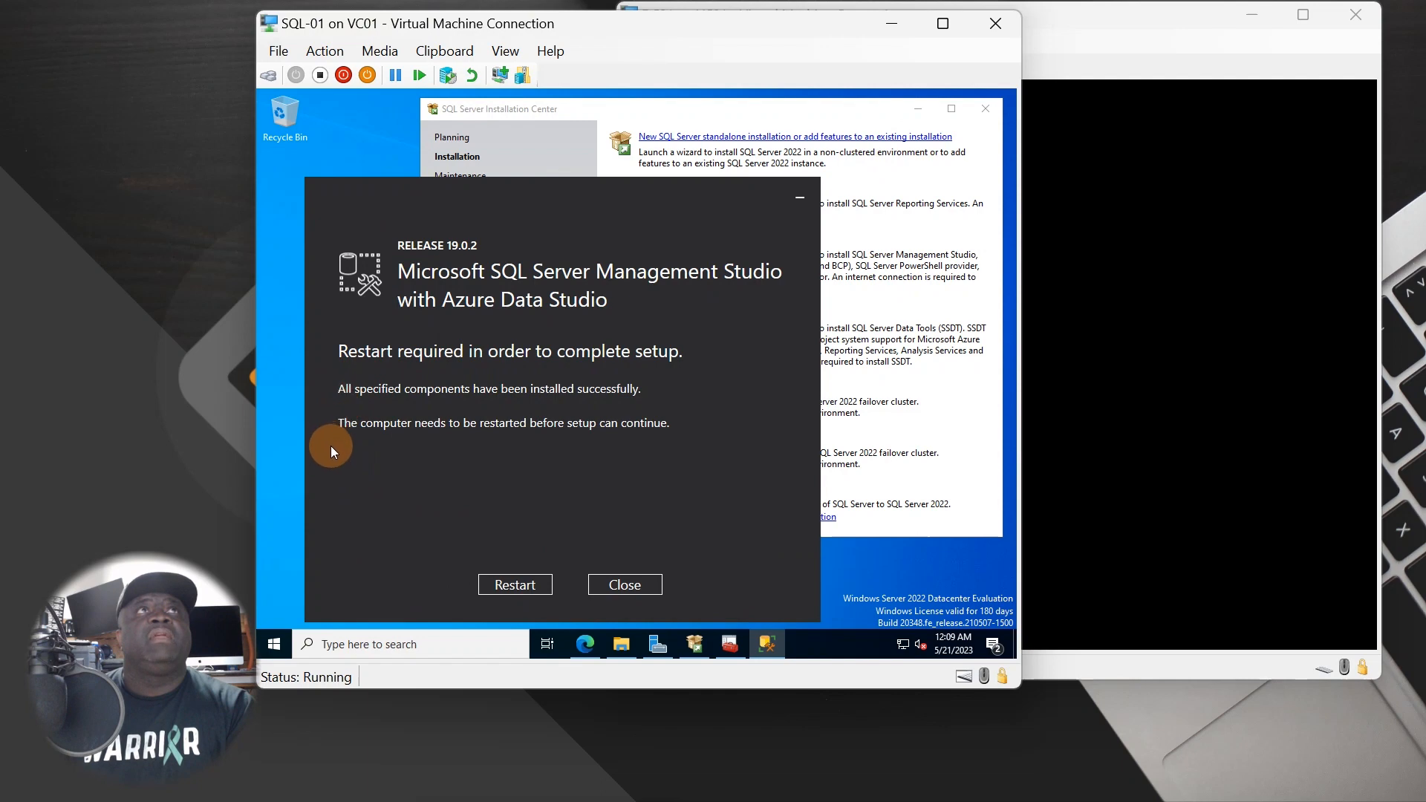
left_click(520, 585)
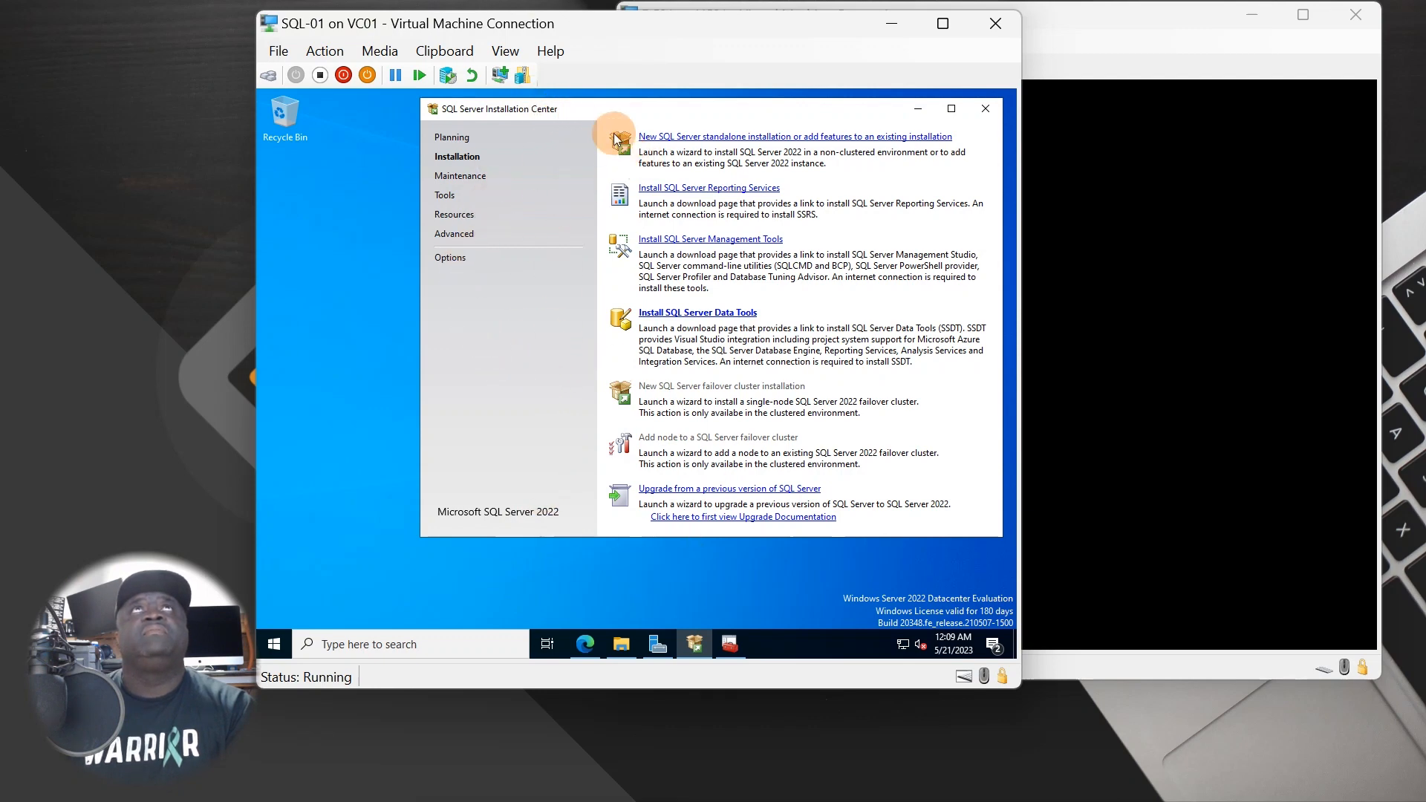
left_click_drag(573, 111, 496, 118)
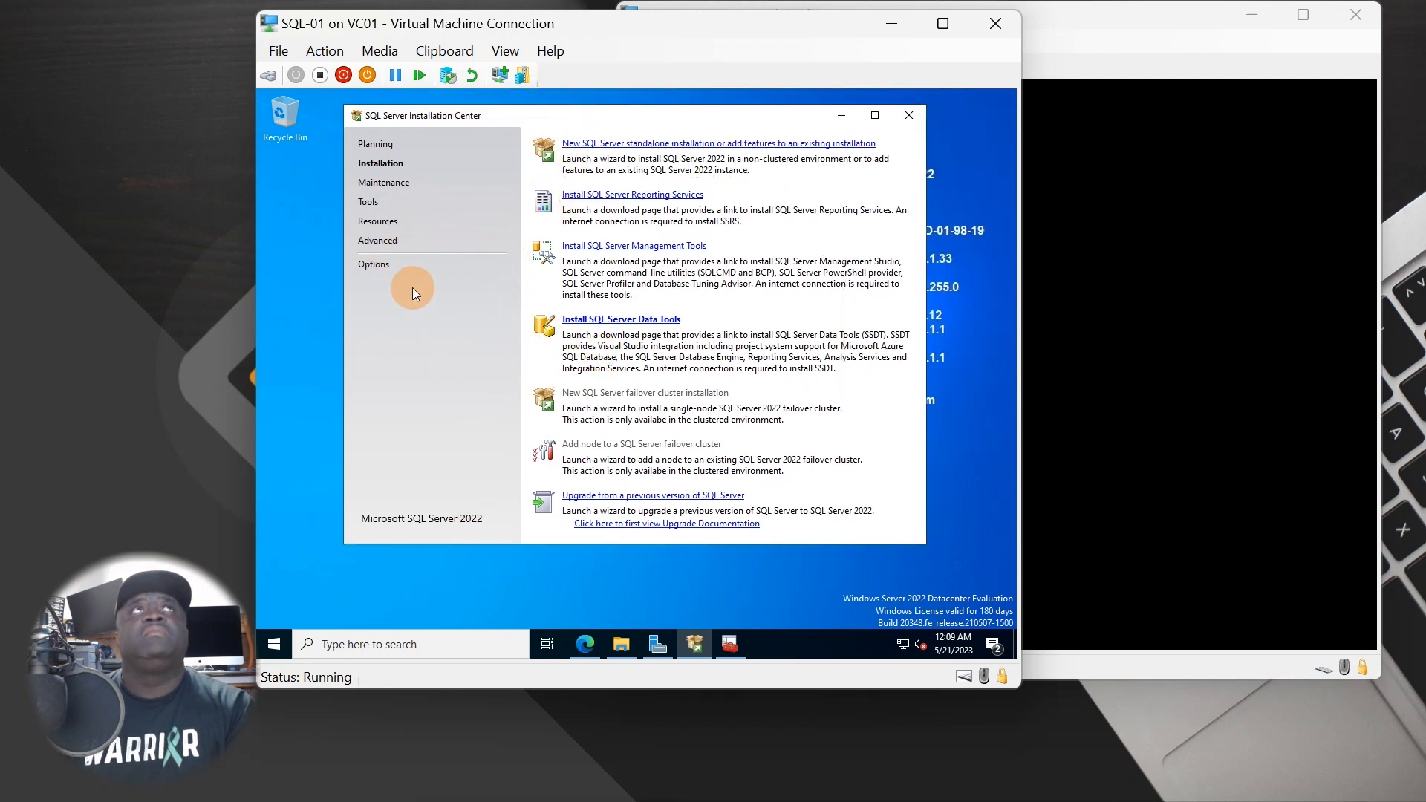
- Browse Installation Center's Options, Resources, Advanced and Maintenance pages
left_click(373, 264)
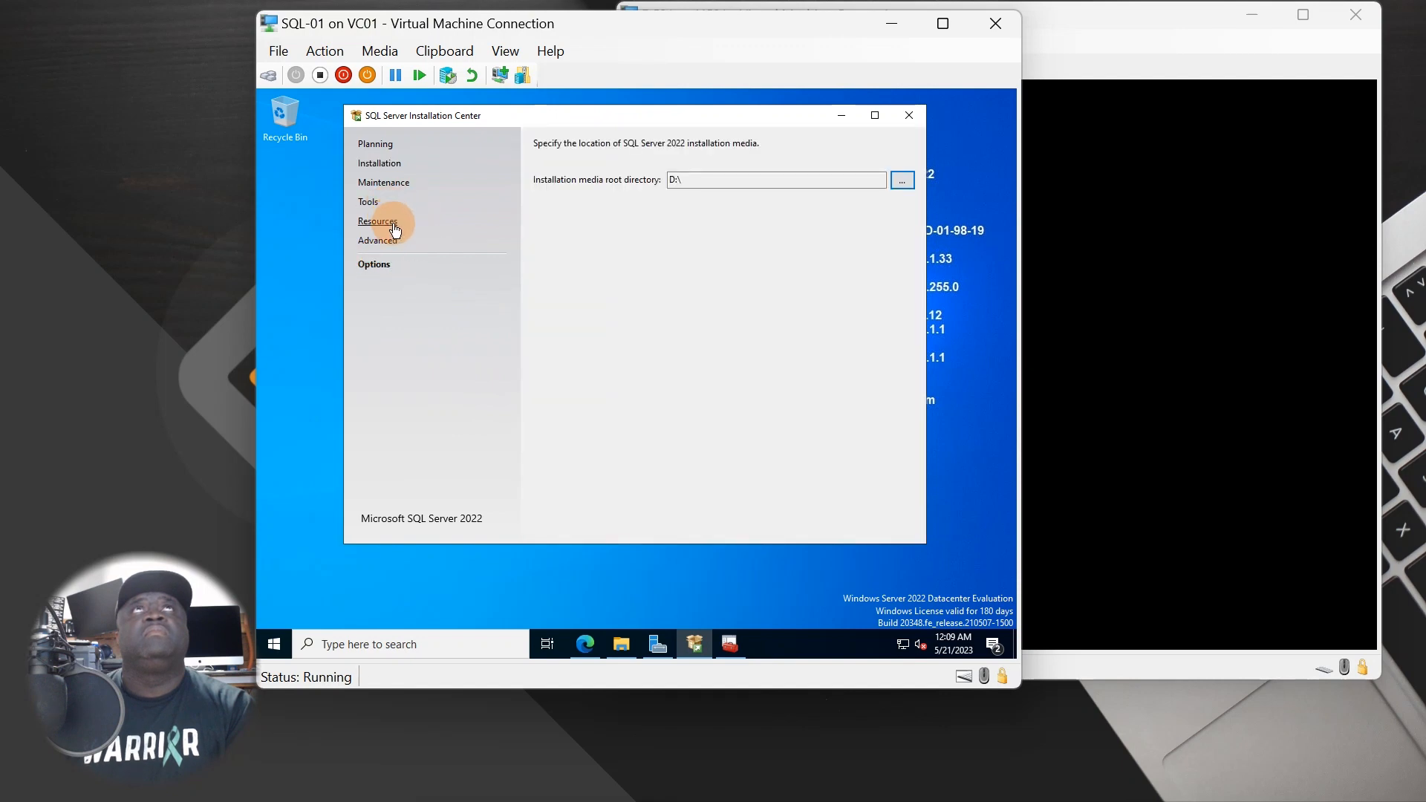
left_click(396, 225)
left_click(386, 239)
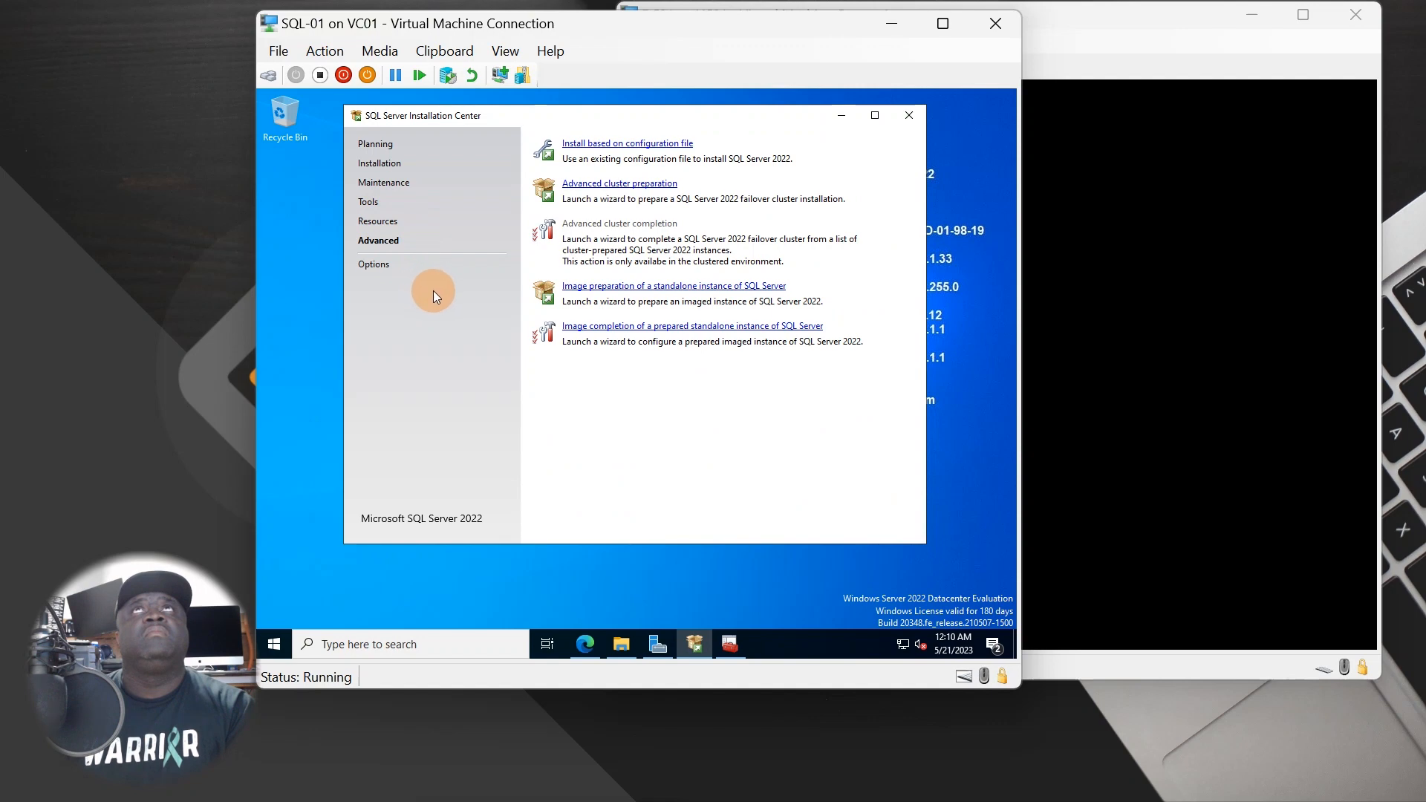
left_click(382, 221)
left_click(380, 182)
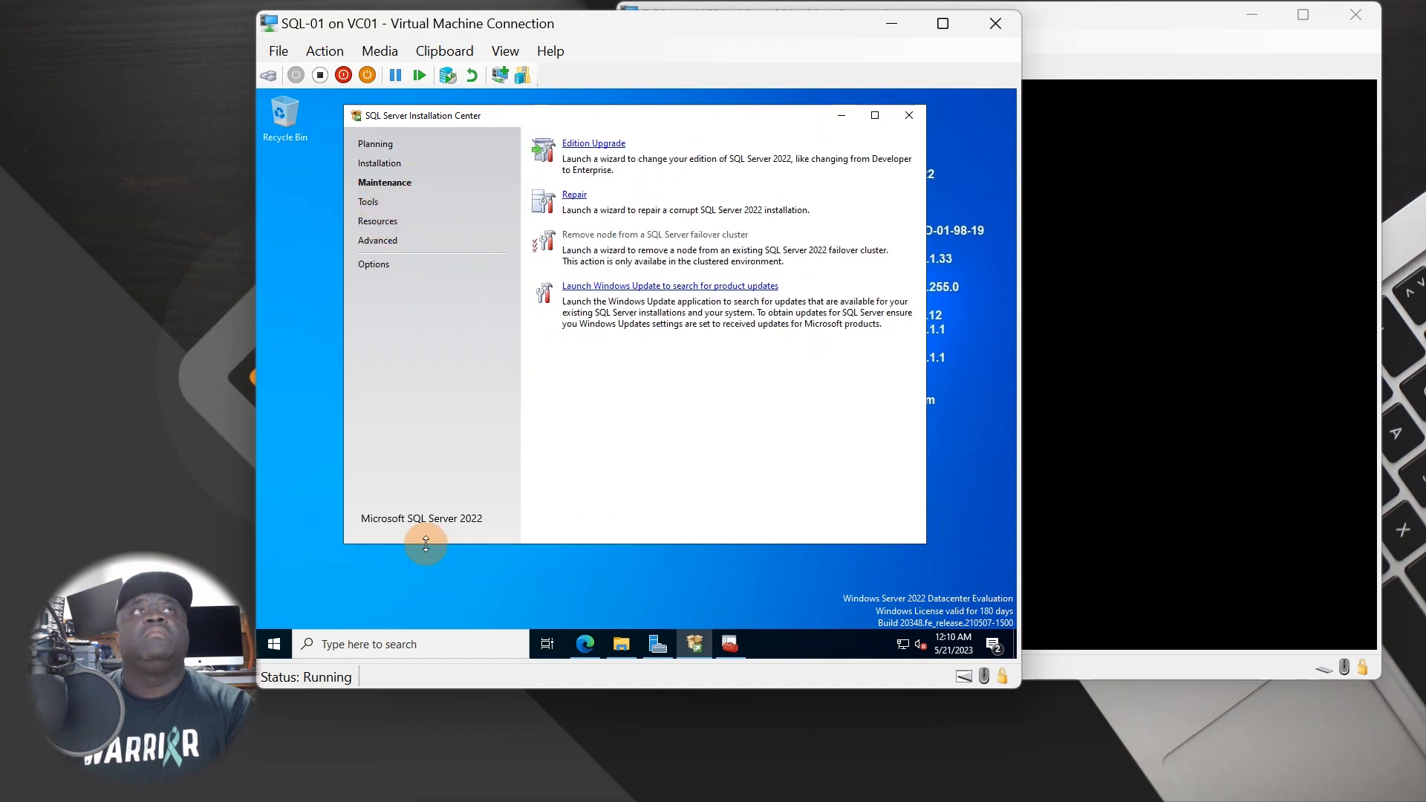
left_click(274, 644)
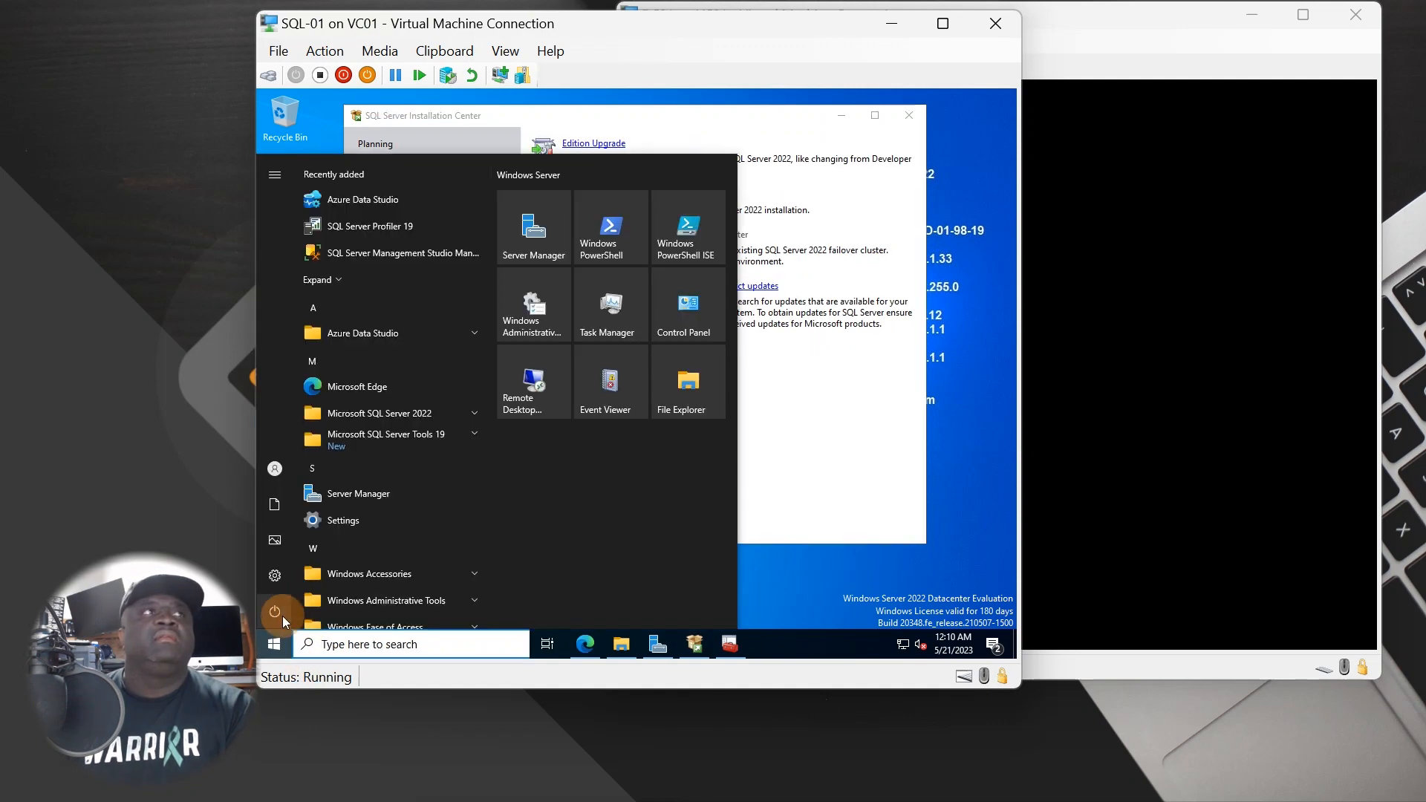
- Restart SQL-01 from the Start power options, forcing it despite open apps
left_click(282, 617)
left_click(300, 582)
left_click(454, 566)
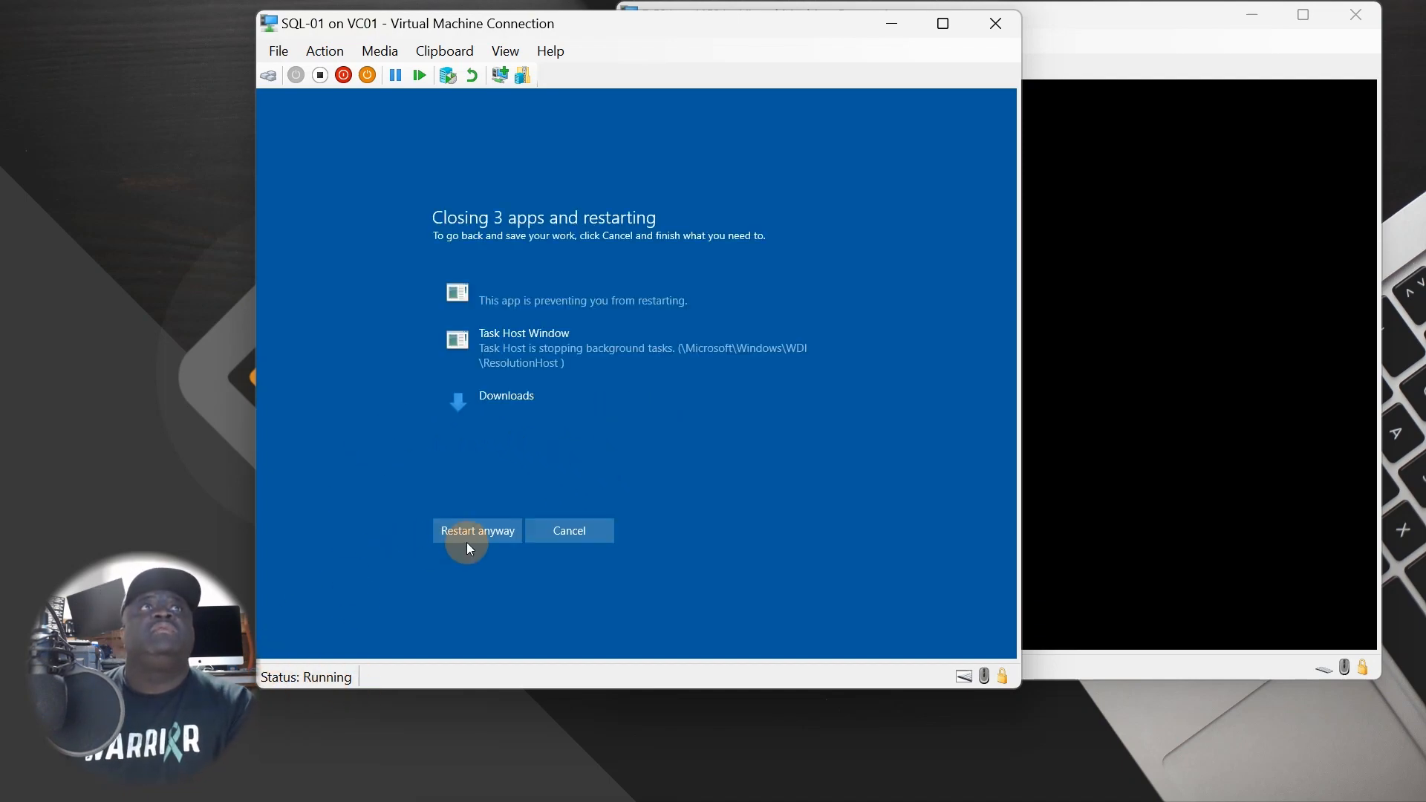
left_click(466, 536)
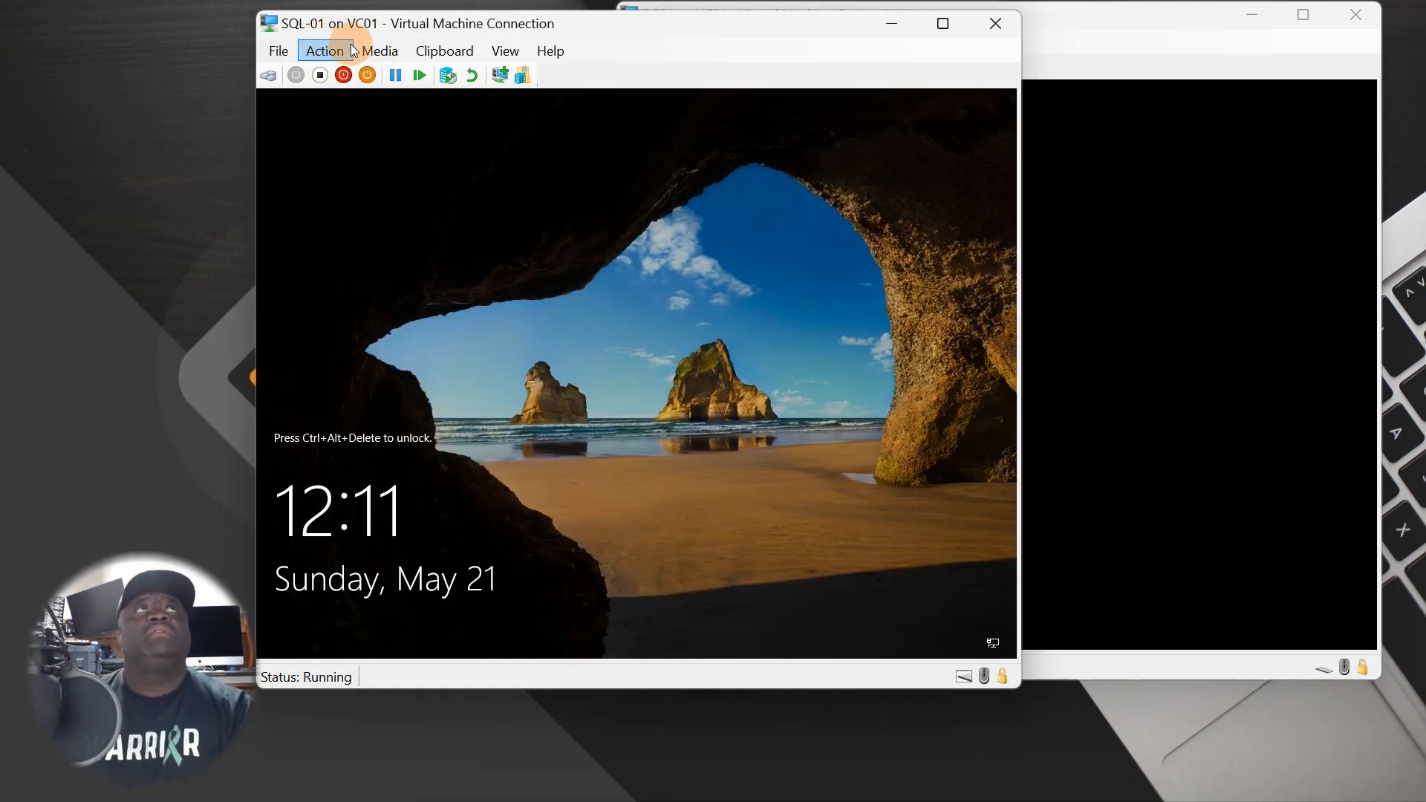
- After reboot, send Ctrl+Alt+Delete, sign in to SQL-01, and bring DC01's window forward
left_click(324, 51)
mouse_move(359, 74)
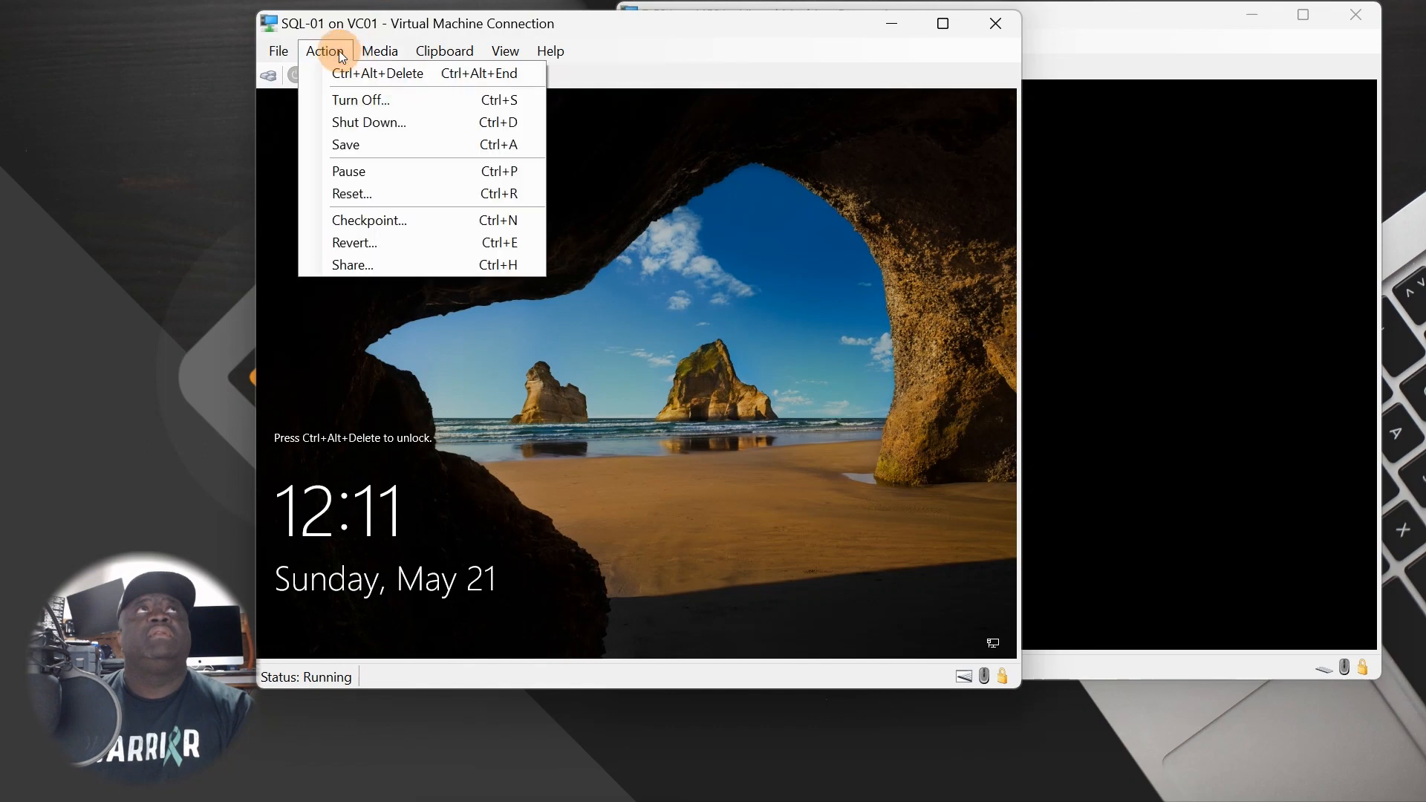
left_click(337, 70)
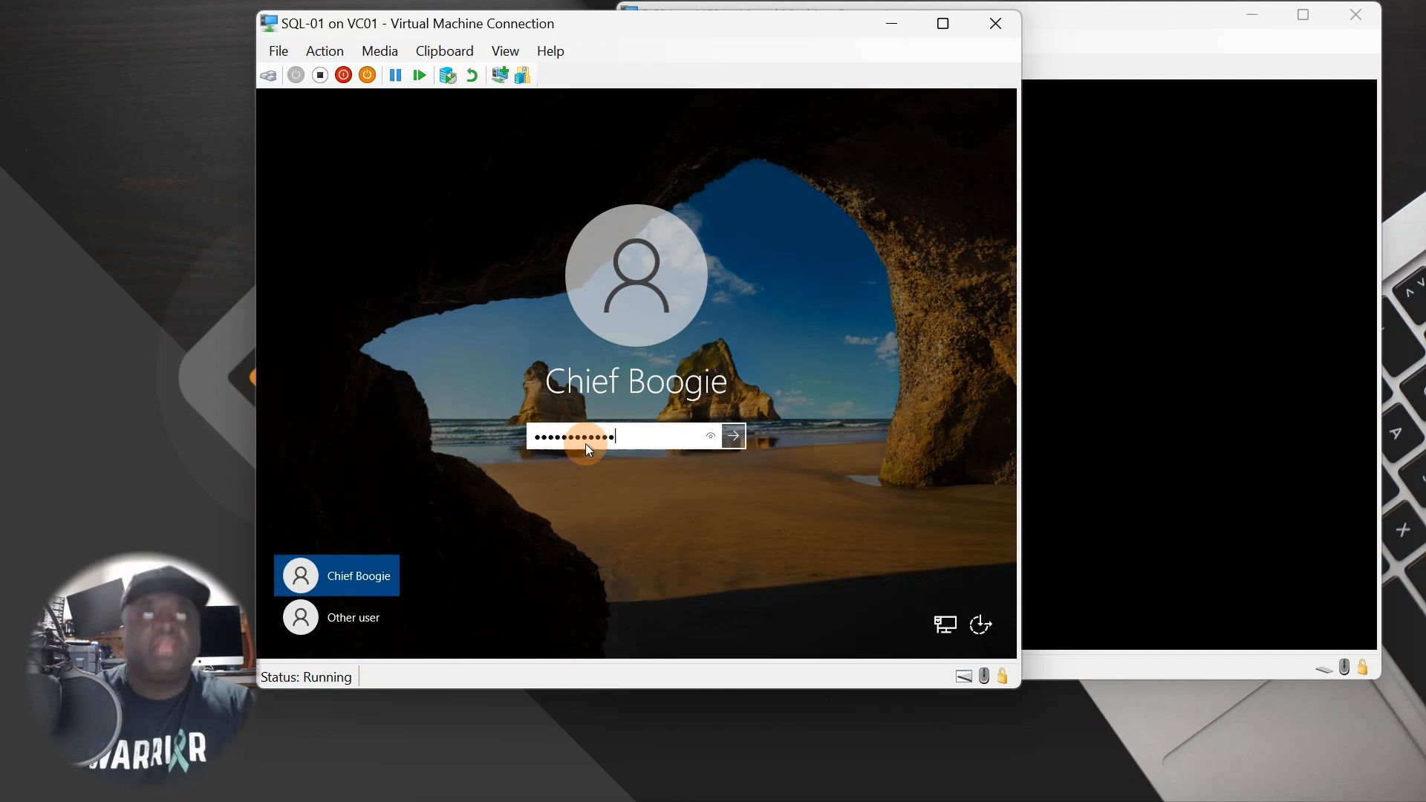
key("Return")
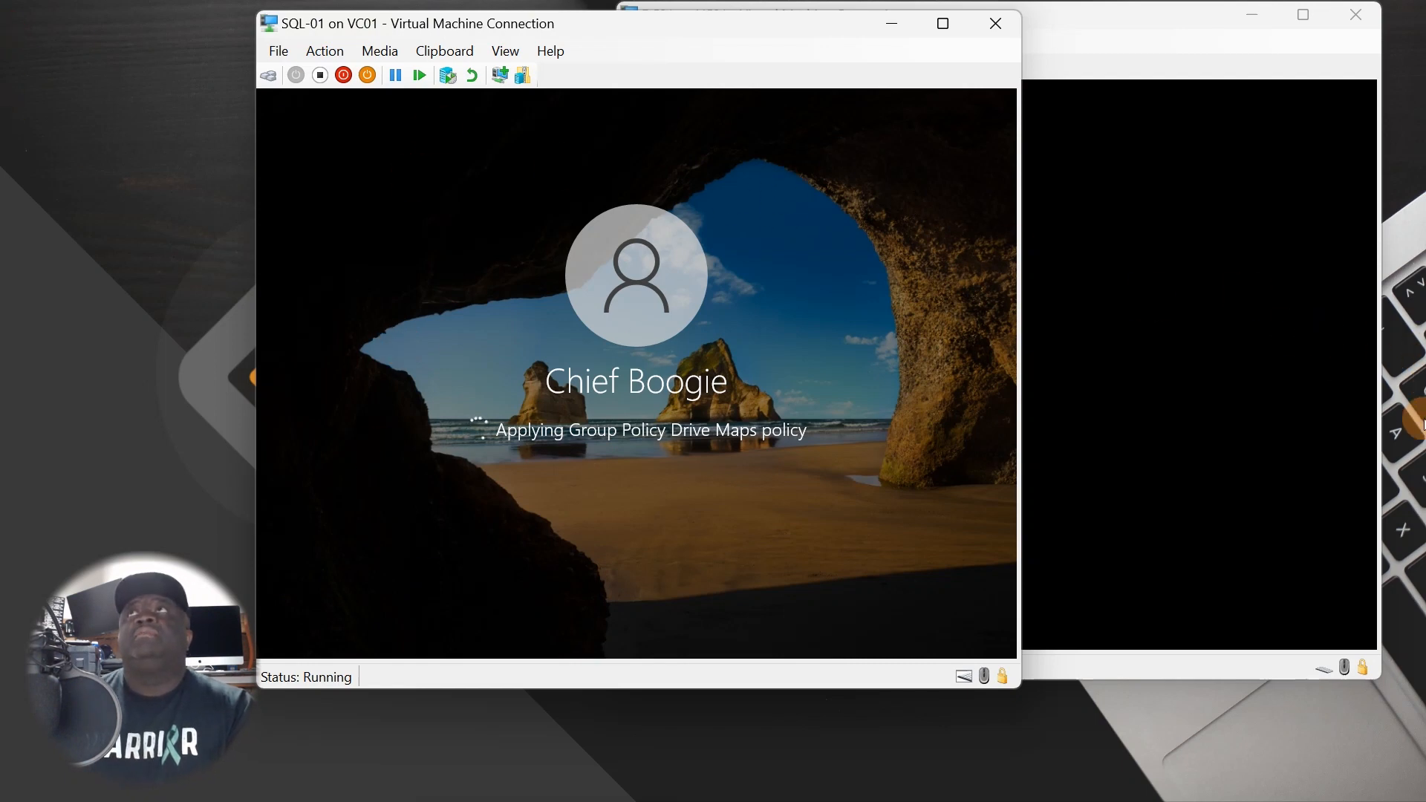
left_click(1185, 400)
left_click(710, 43)
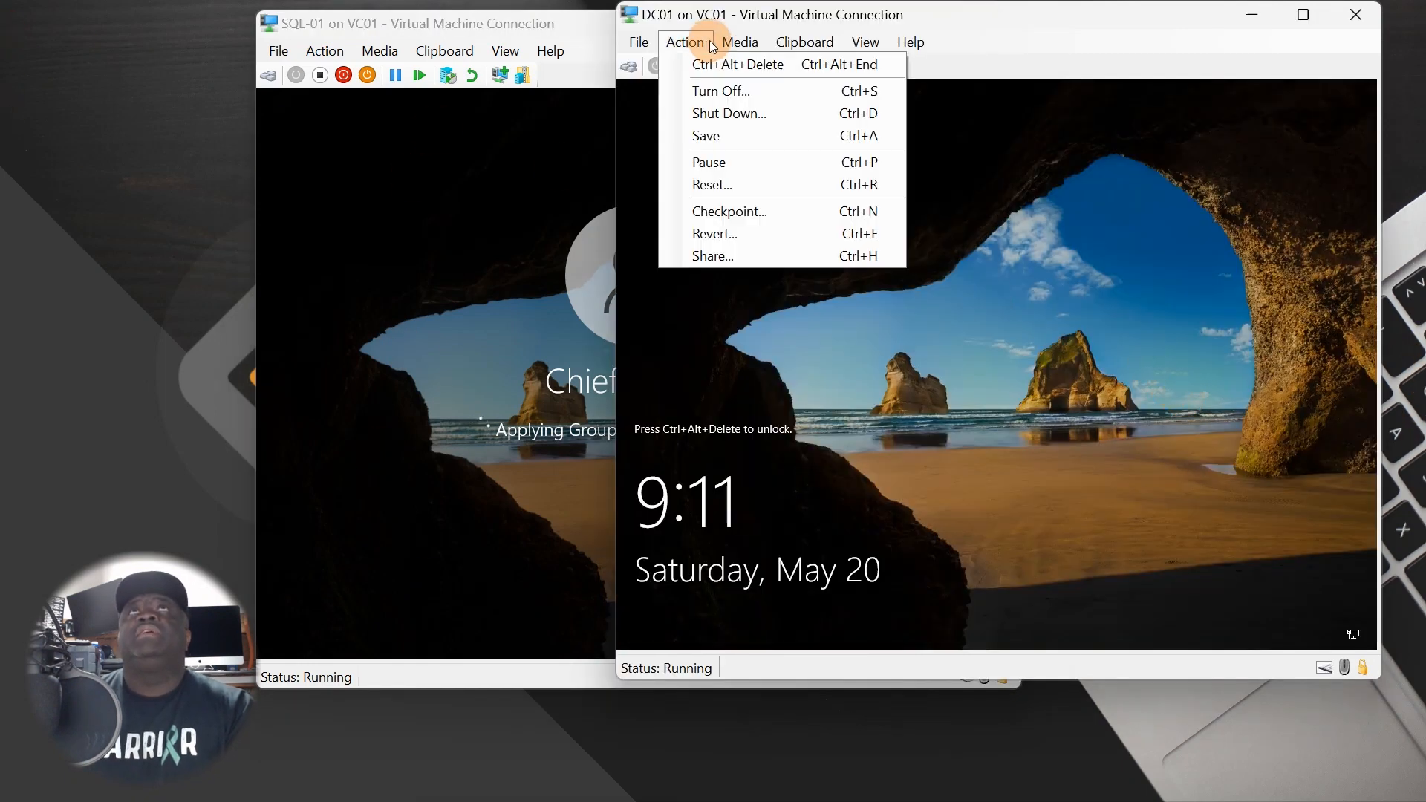
- Unlock DC01 by entering the account password
left_click(790, 99)
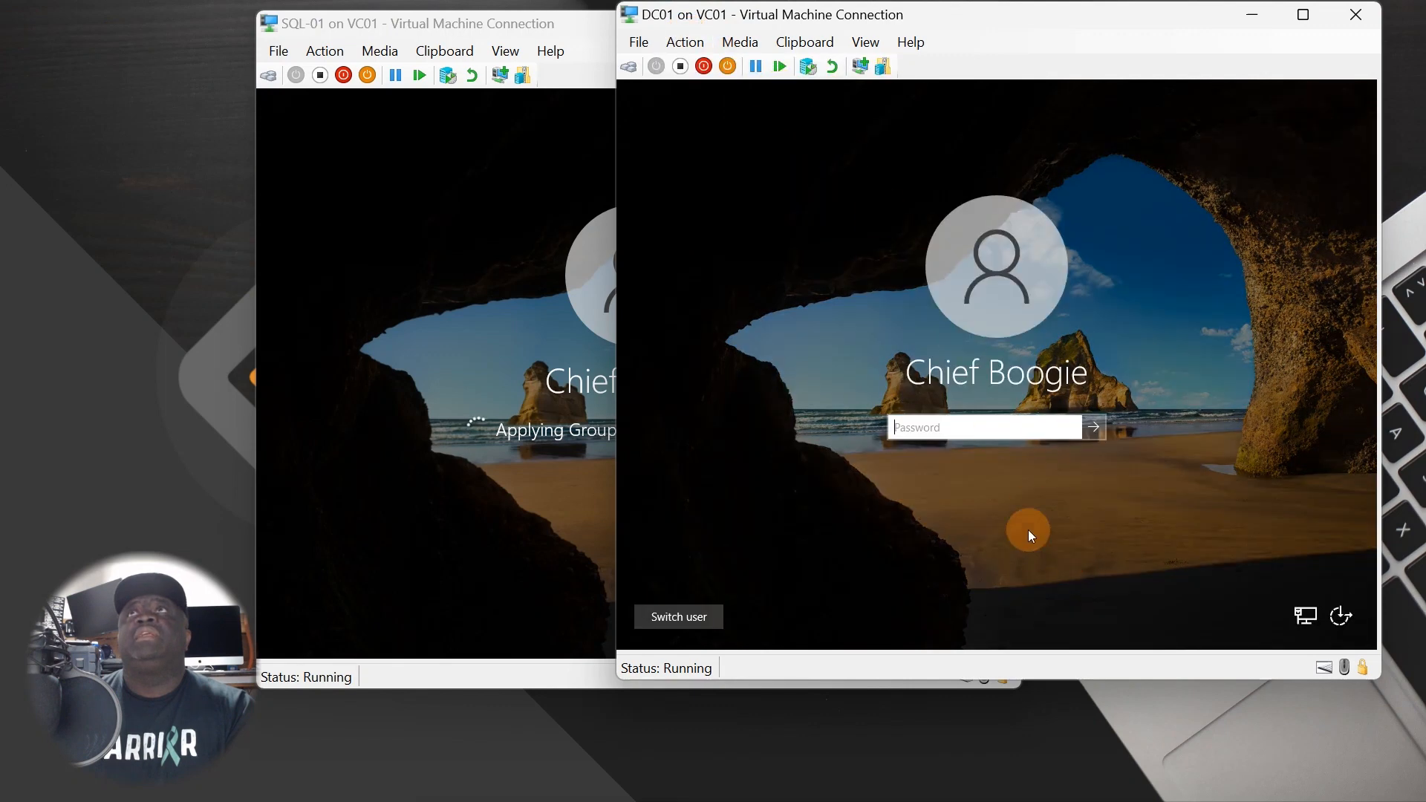
type("•••••")
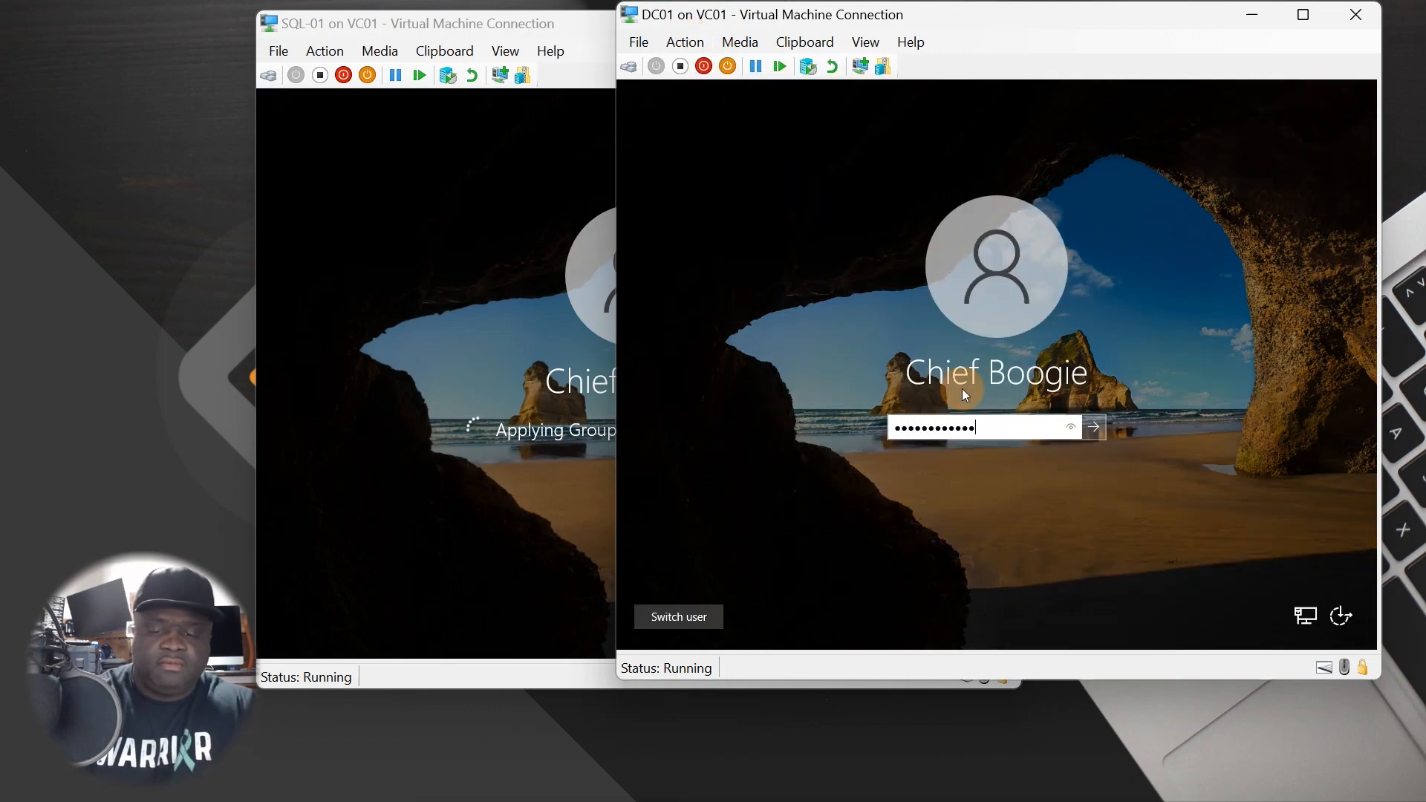
type("•••••••")
key("Return")
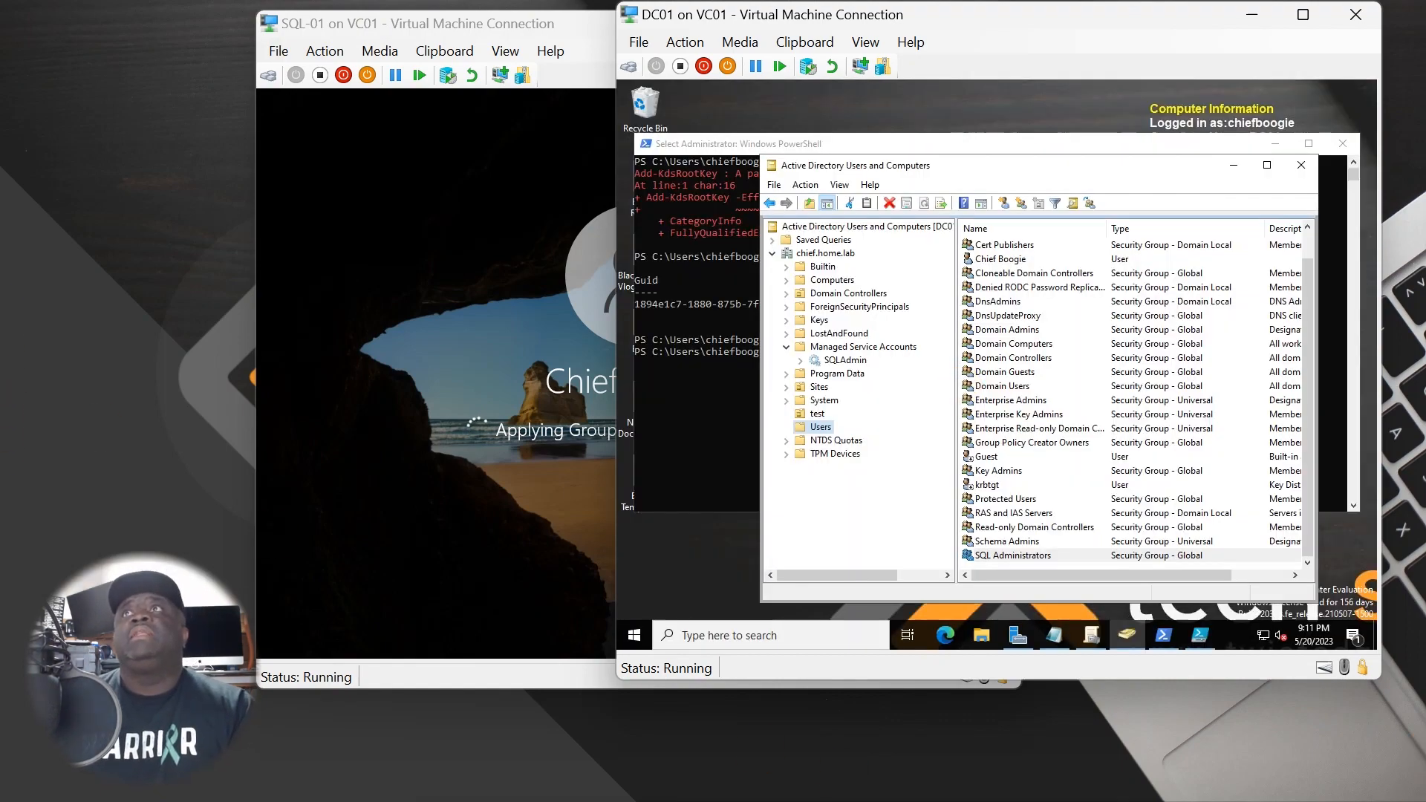
- Add the administrator's user account to SQL Administrators through its Members tab and apply
left_click(1044, 555)
right_click(1046, 560)
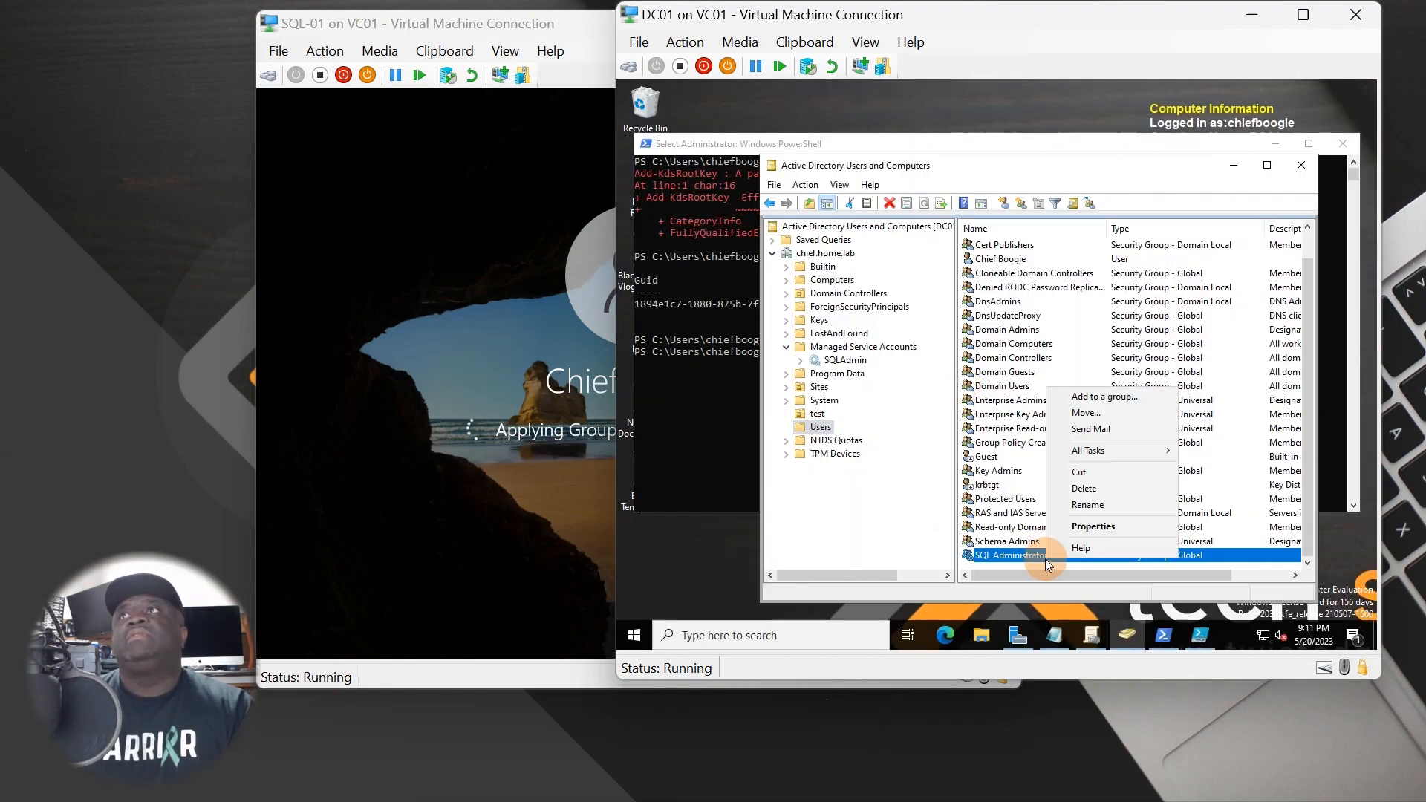
left_click(1107, 536)
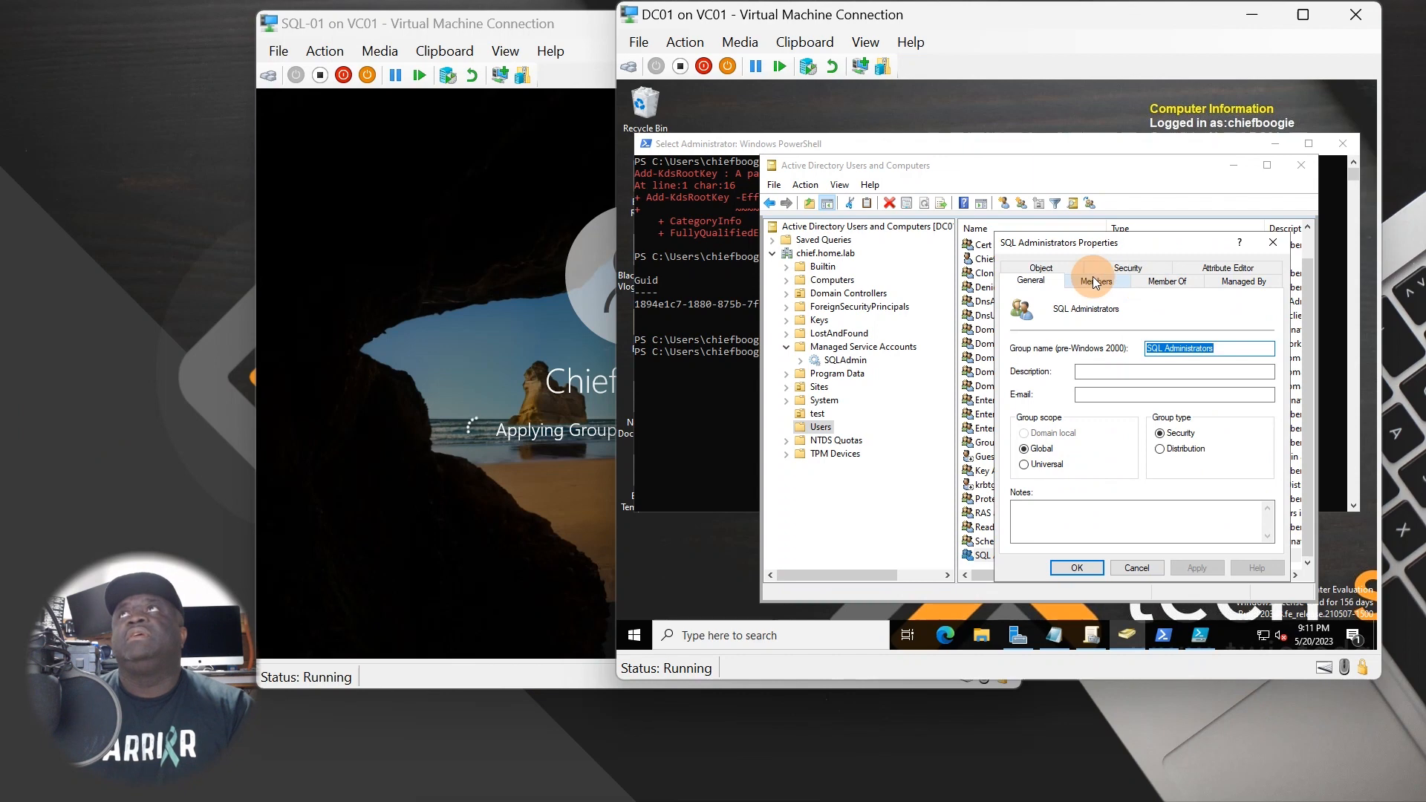
left_click(1094, 279)
left_click(1027, 527)
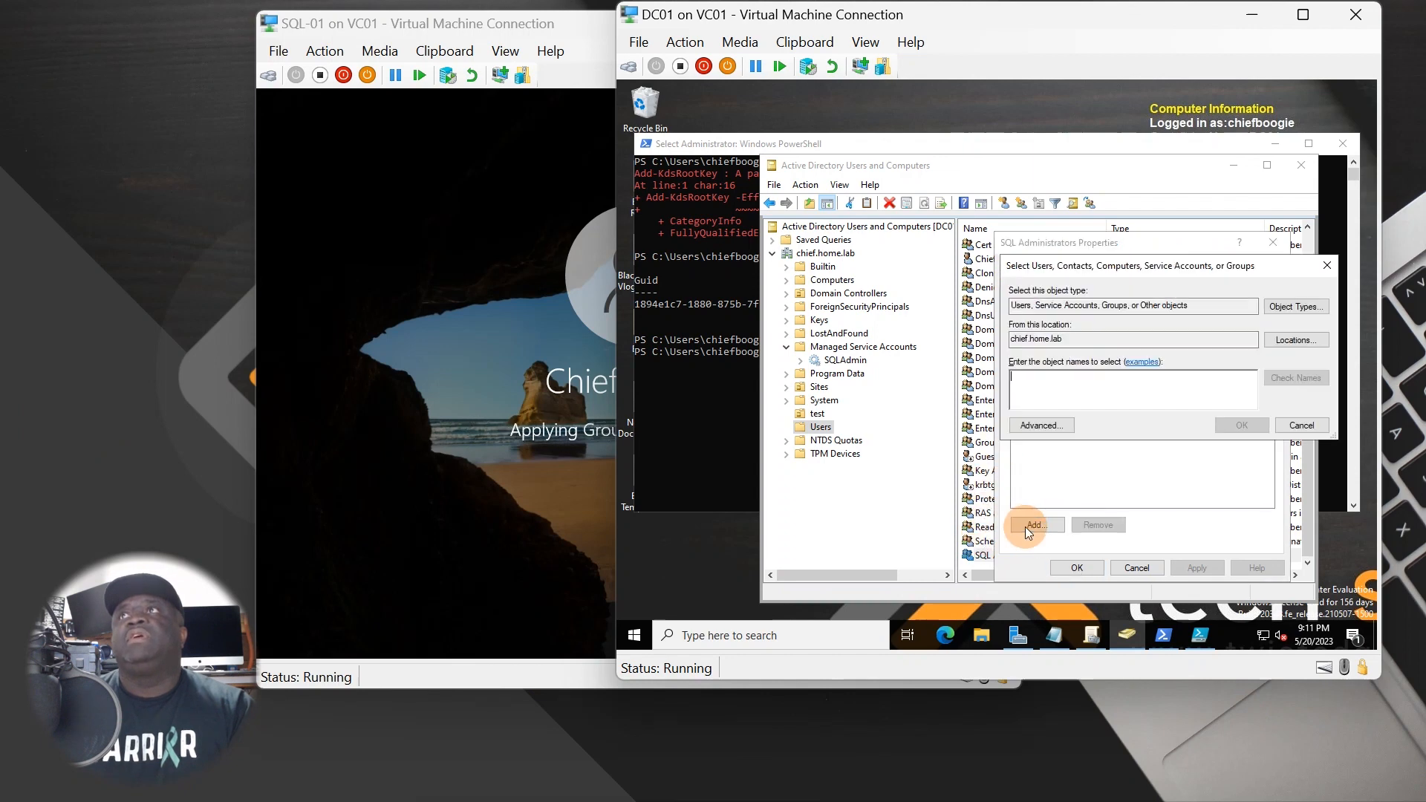
left_click(1062, 426)
left_click(1324, 343)
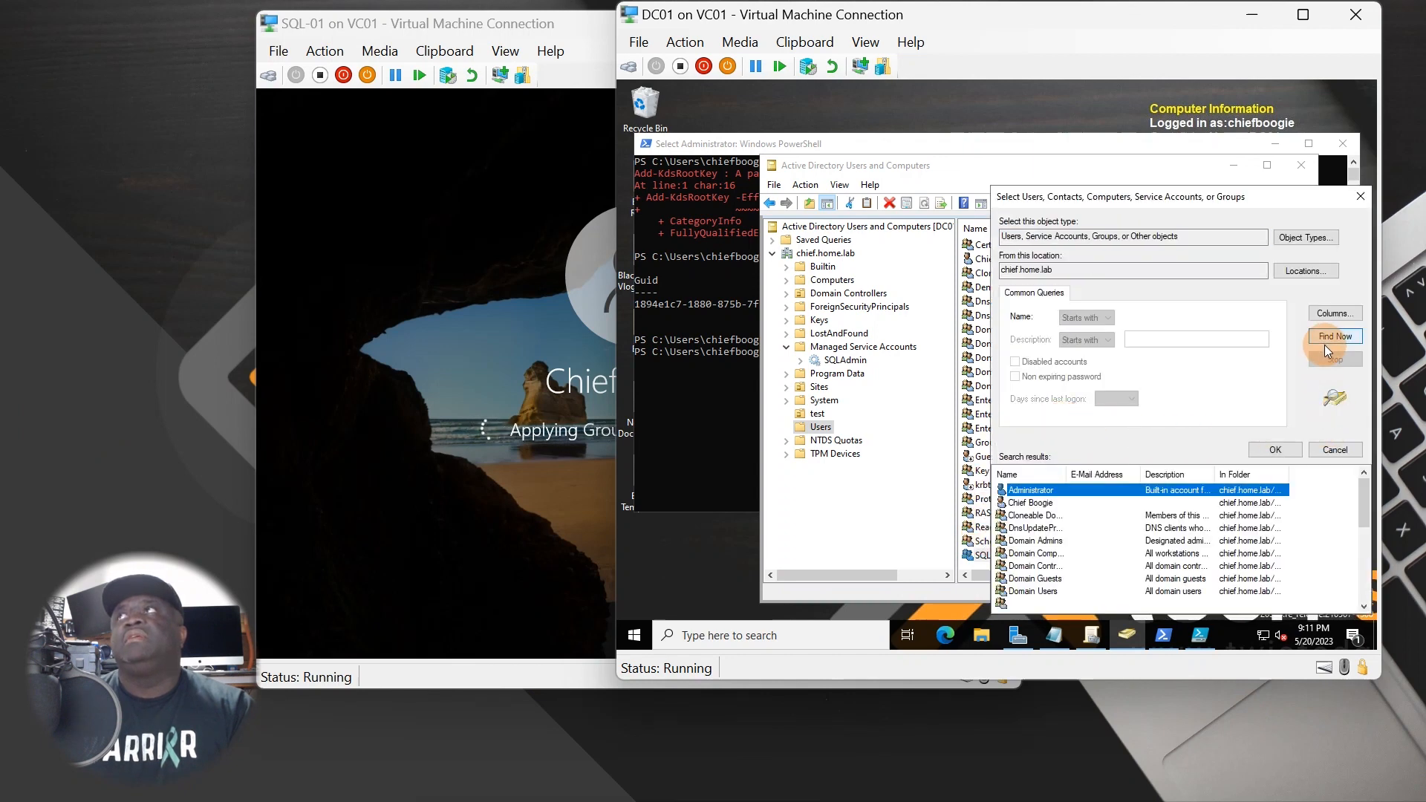
left_click(1042, 504)
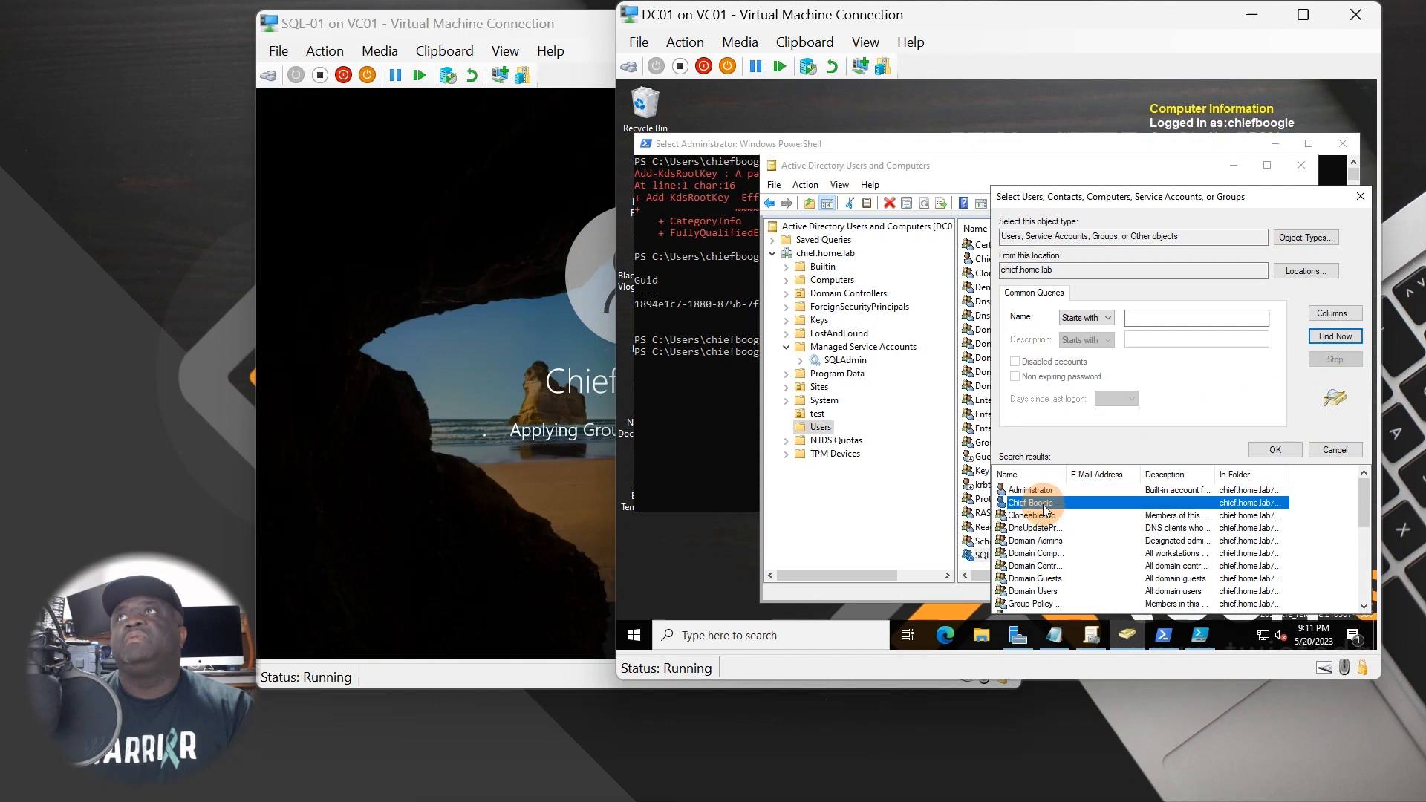
double_click(1042, 507)
left_click(1244, 421)
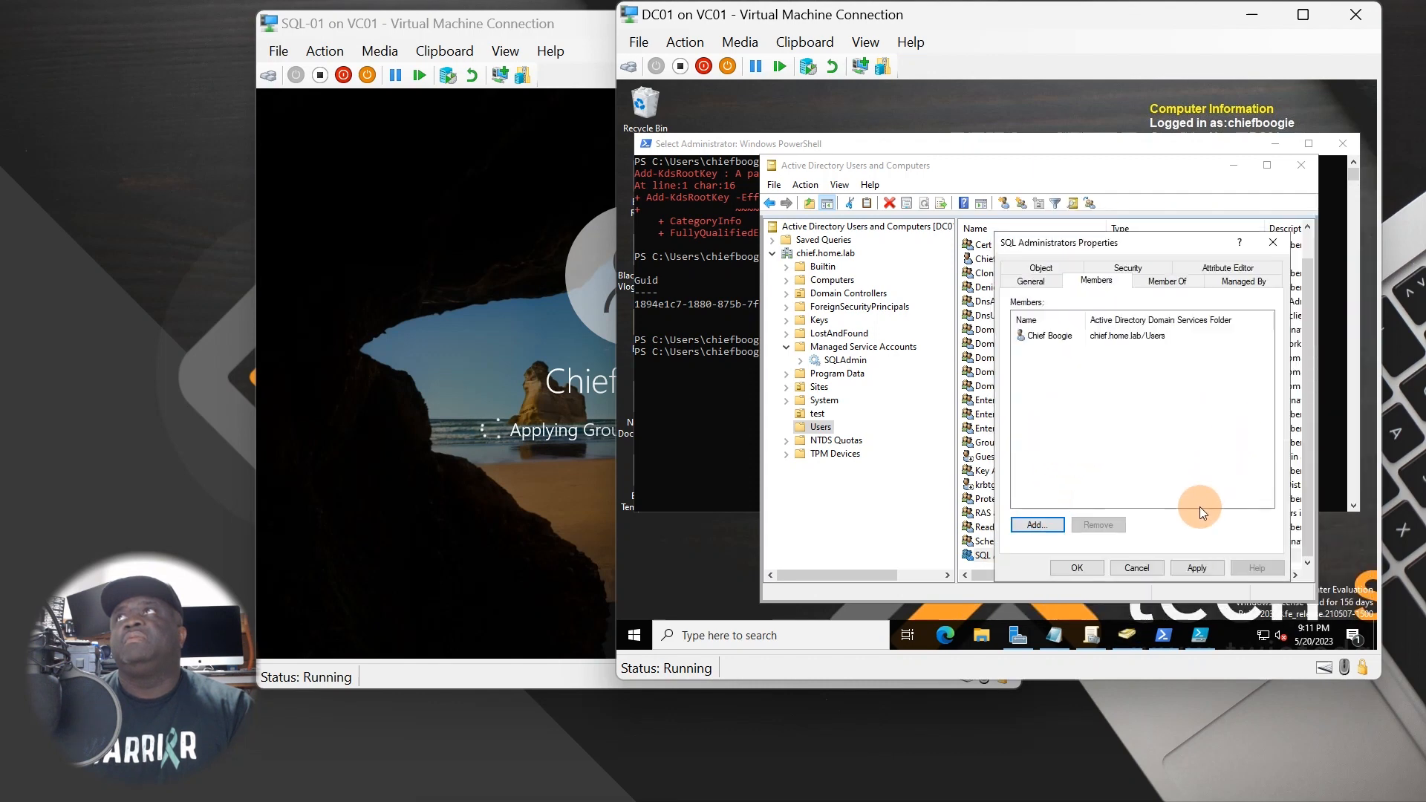
left_click(1180, 568)
left_click(1077, 569)
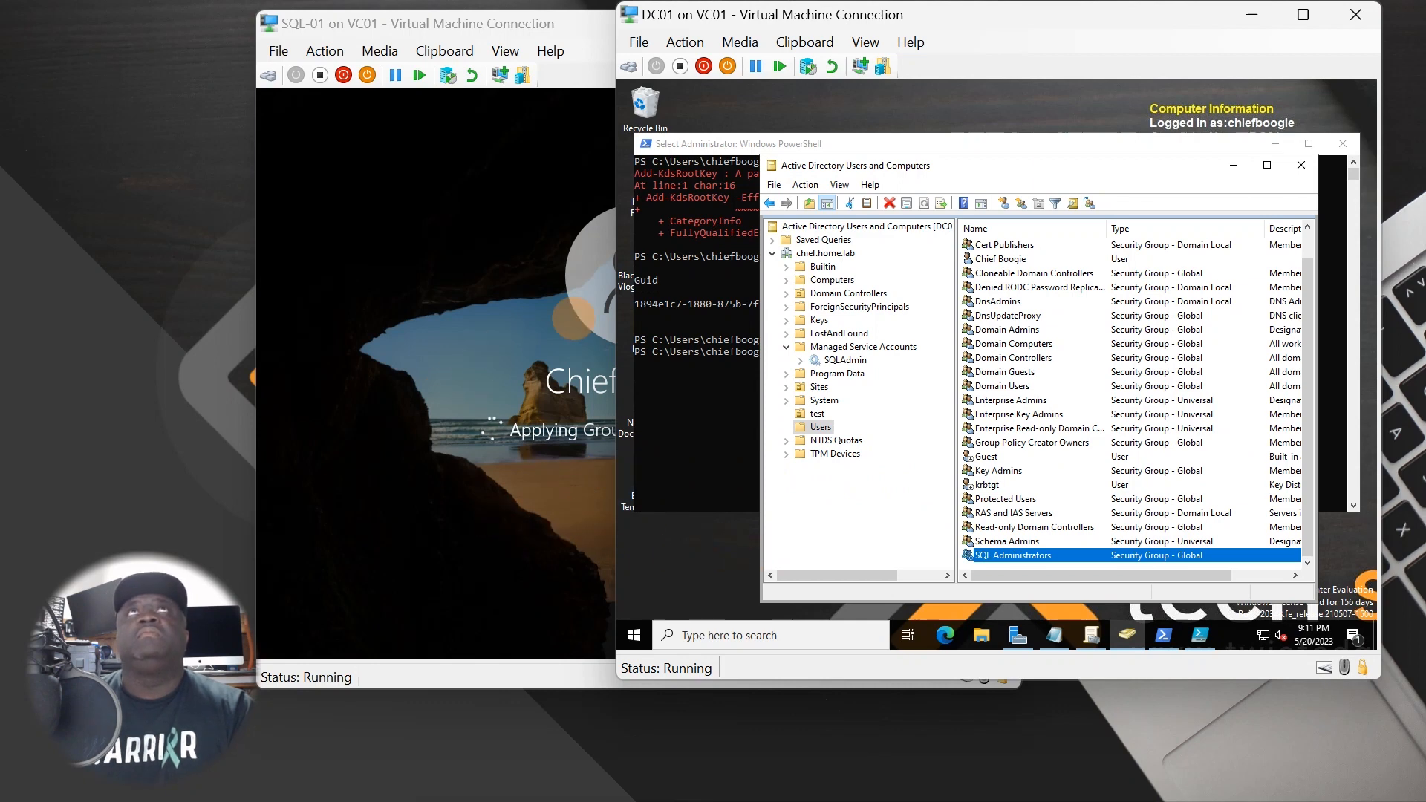
- Minimize PowerShell and reposition and resize the Active Directory and DC01 windows
left_click(1274, 144)
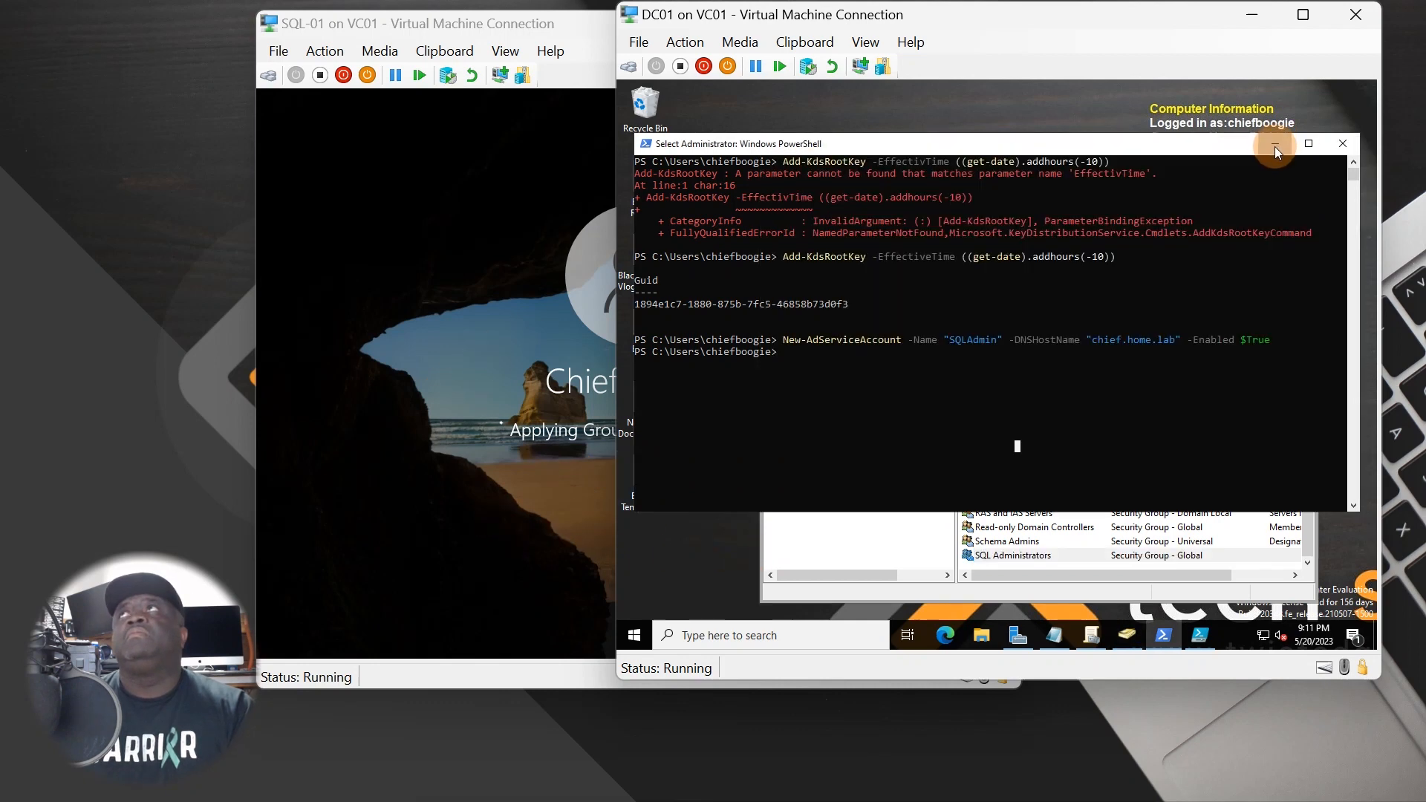
left_click_drag(1150, 136, 1141, 107)
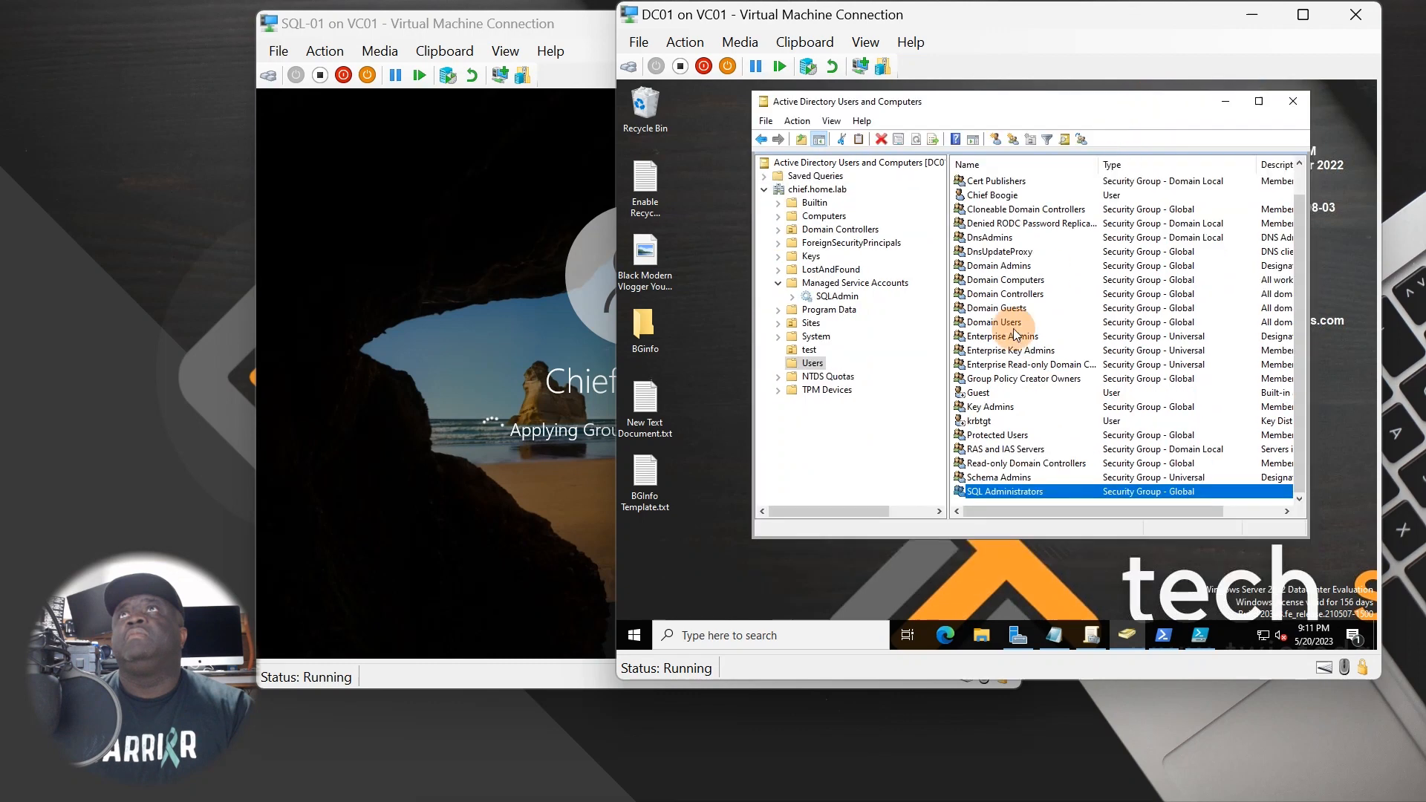
left_click_drag(967, 538, 832, 576)
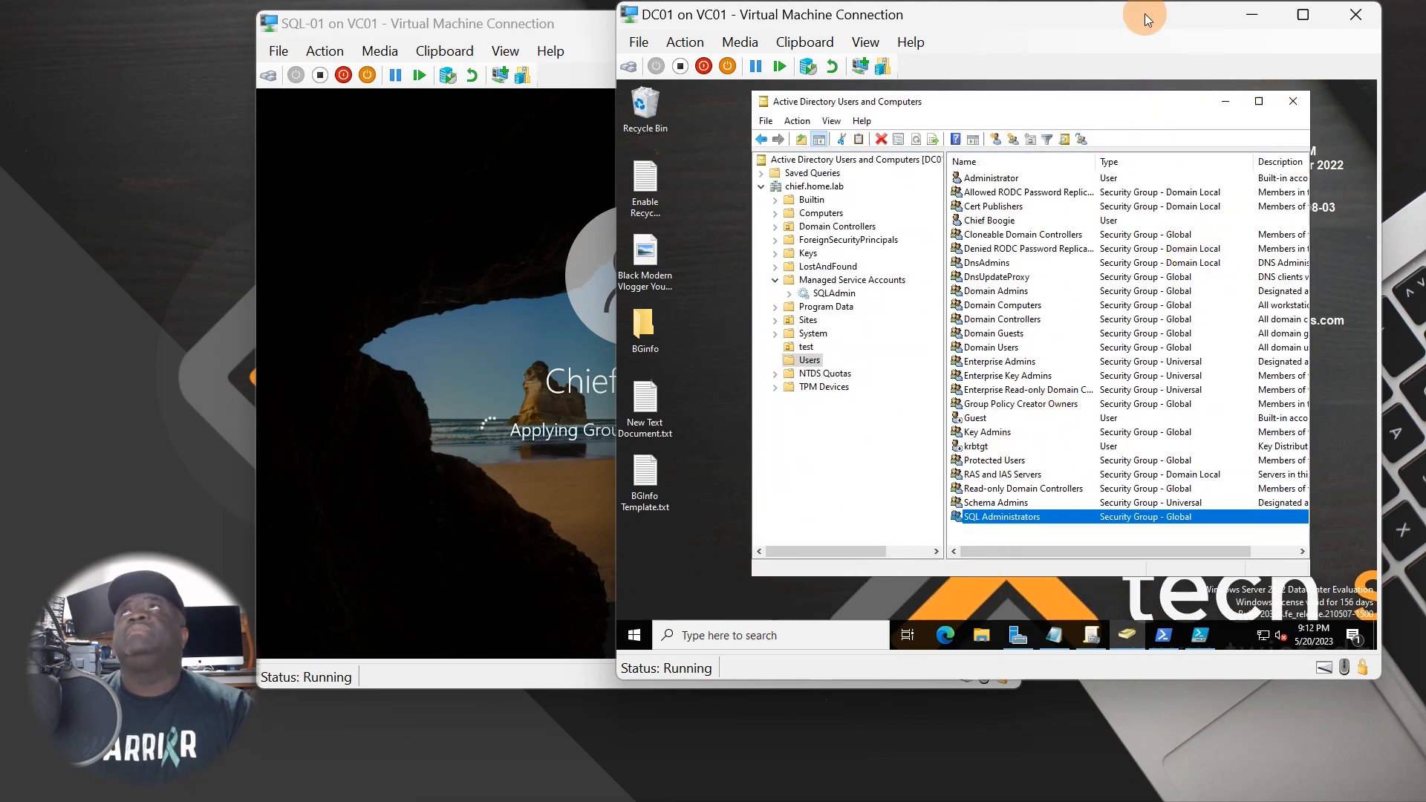
left_click_drag(1144, 14, 1182, 18)
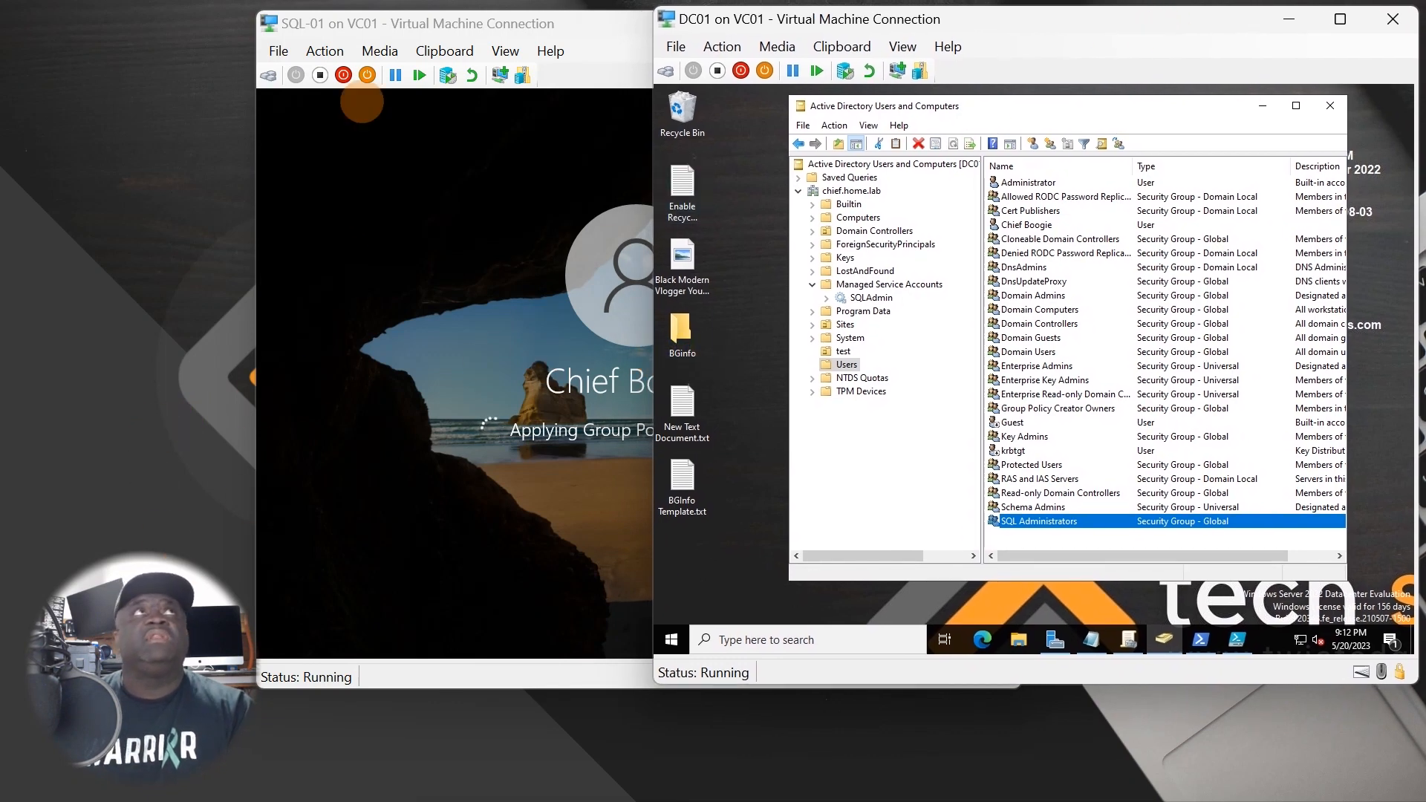
- On SQL-01, minimize Server Manager, search Start for 'sql', and launch SQL Server Management Studio
left_click_drag(398, 23, 182, 38)
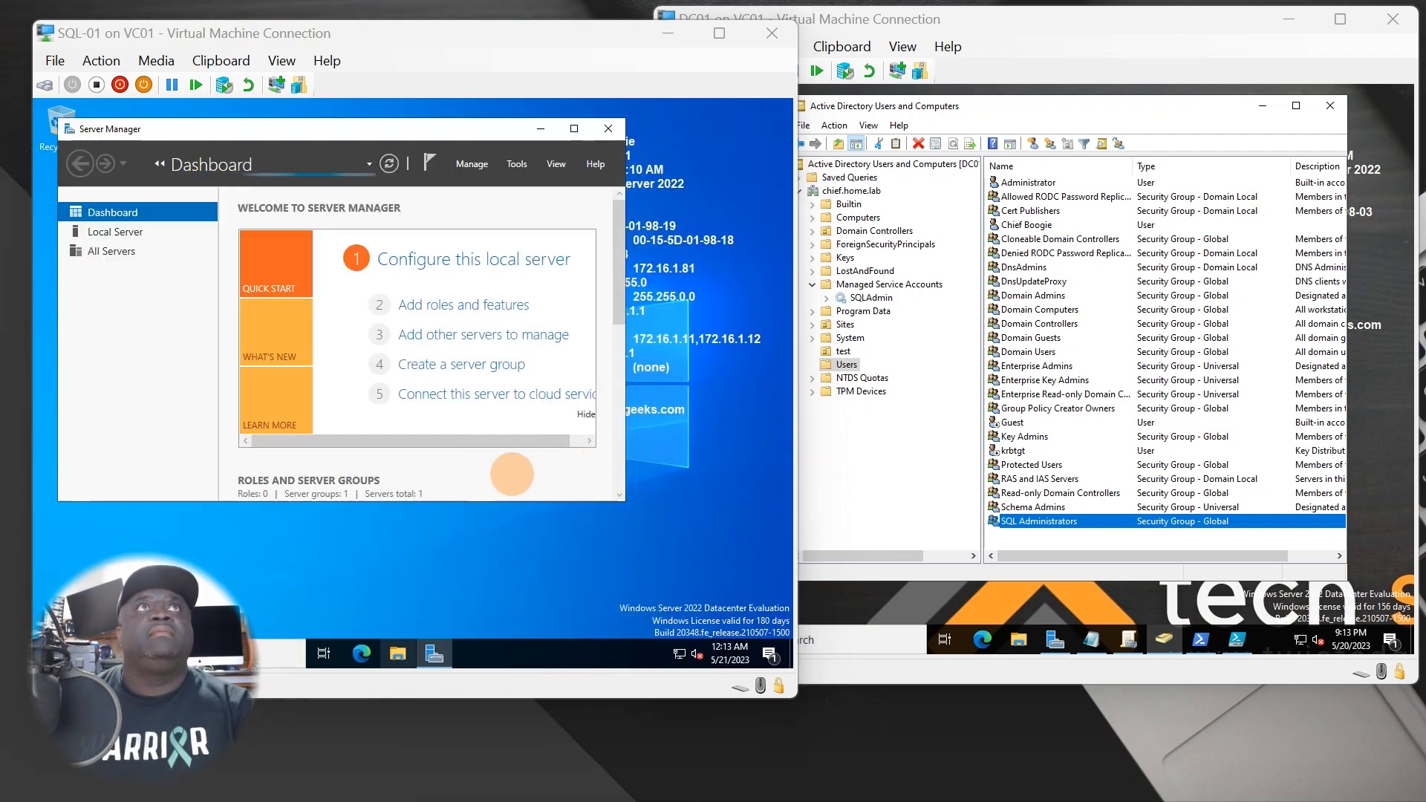
left_click(498, 582)
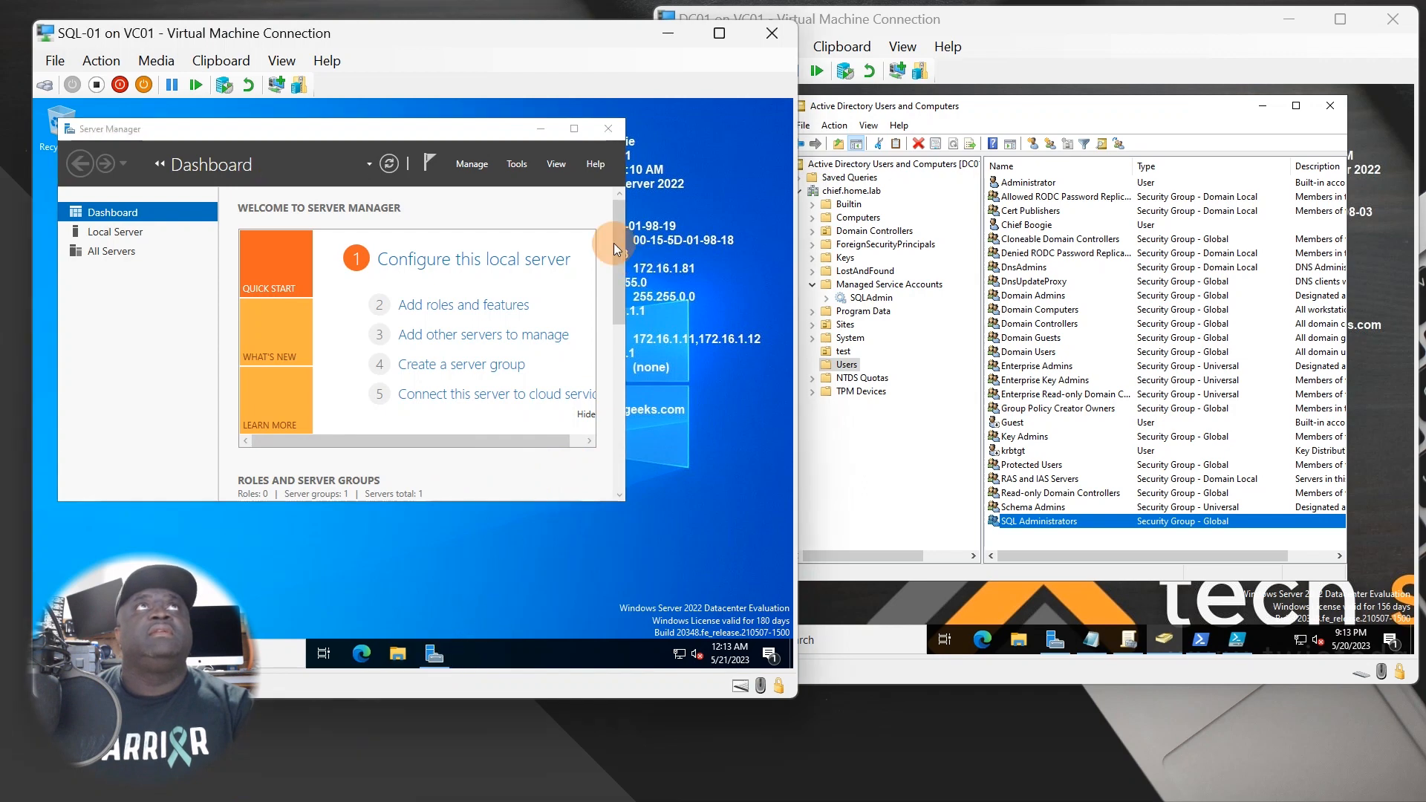
left_click(541, 128)
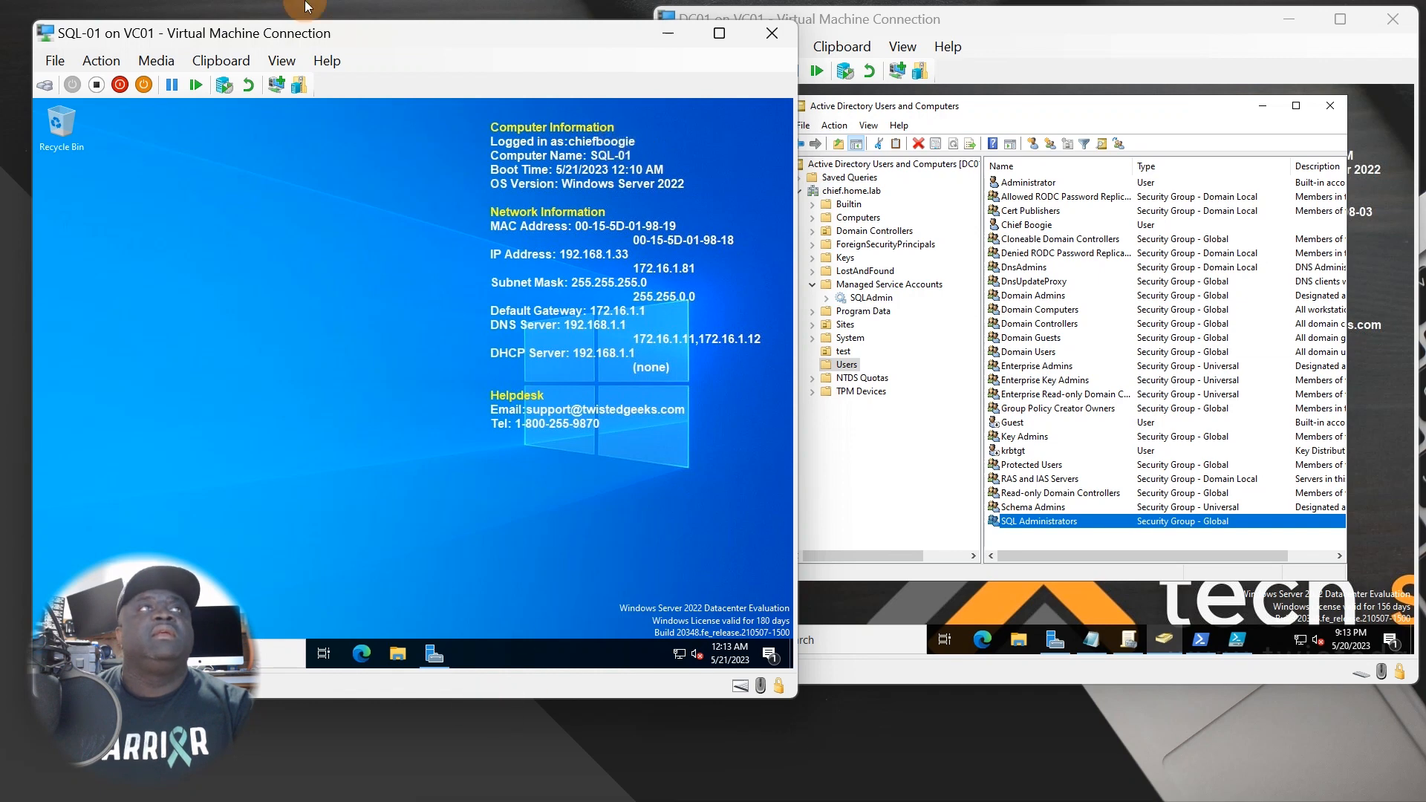
left_click_drag(325, 24, 559, 29)
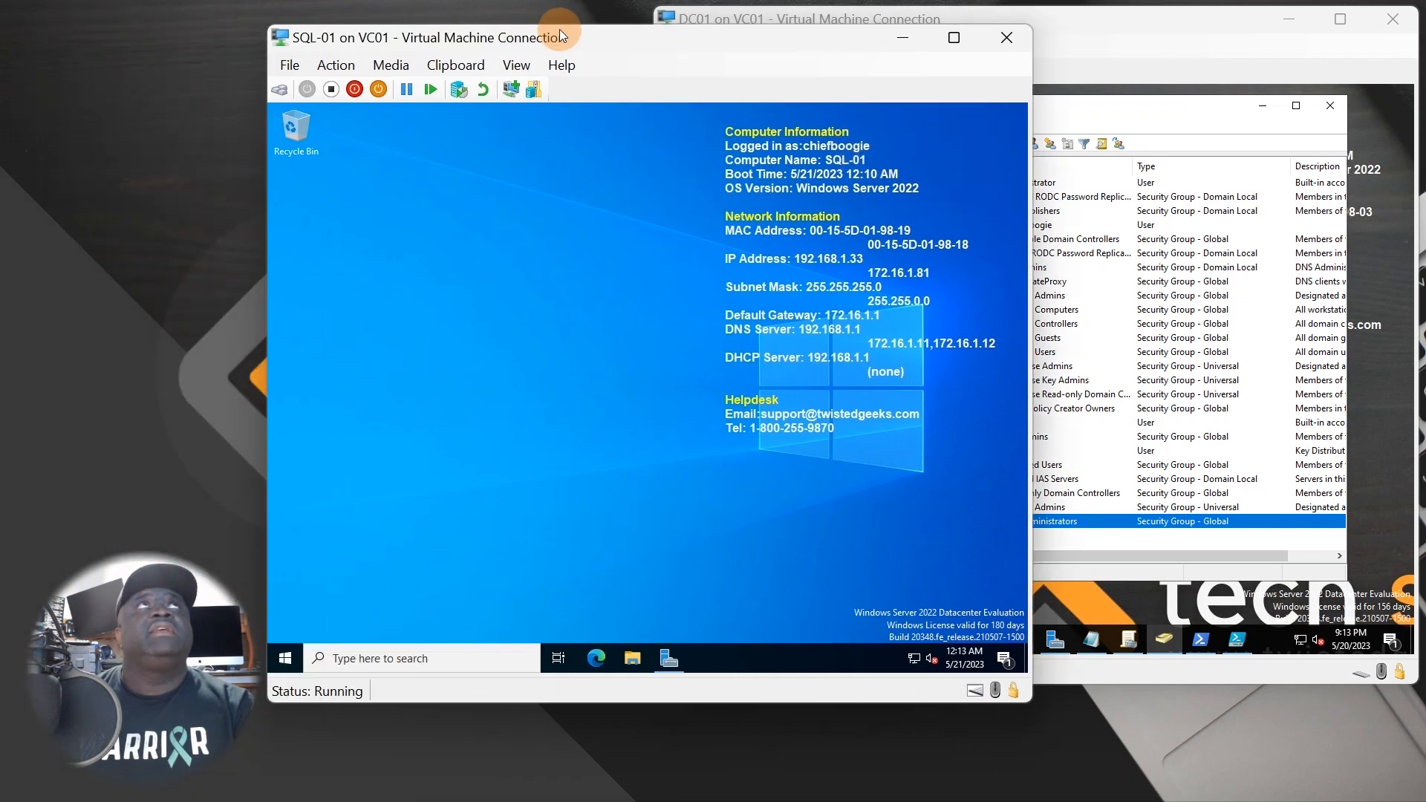
left_click(287, 650)
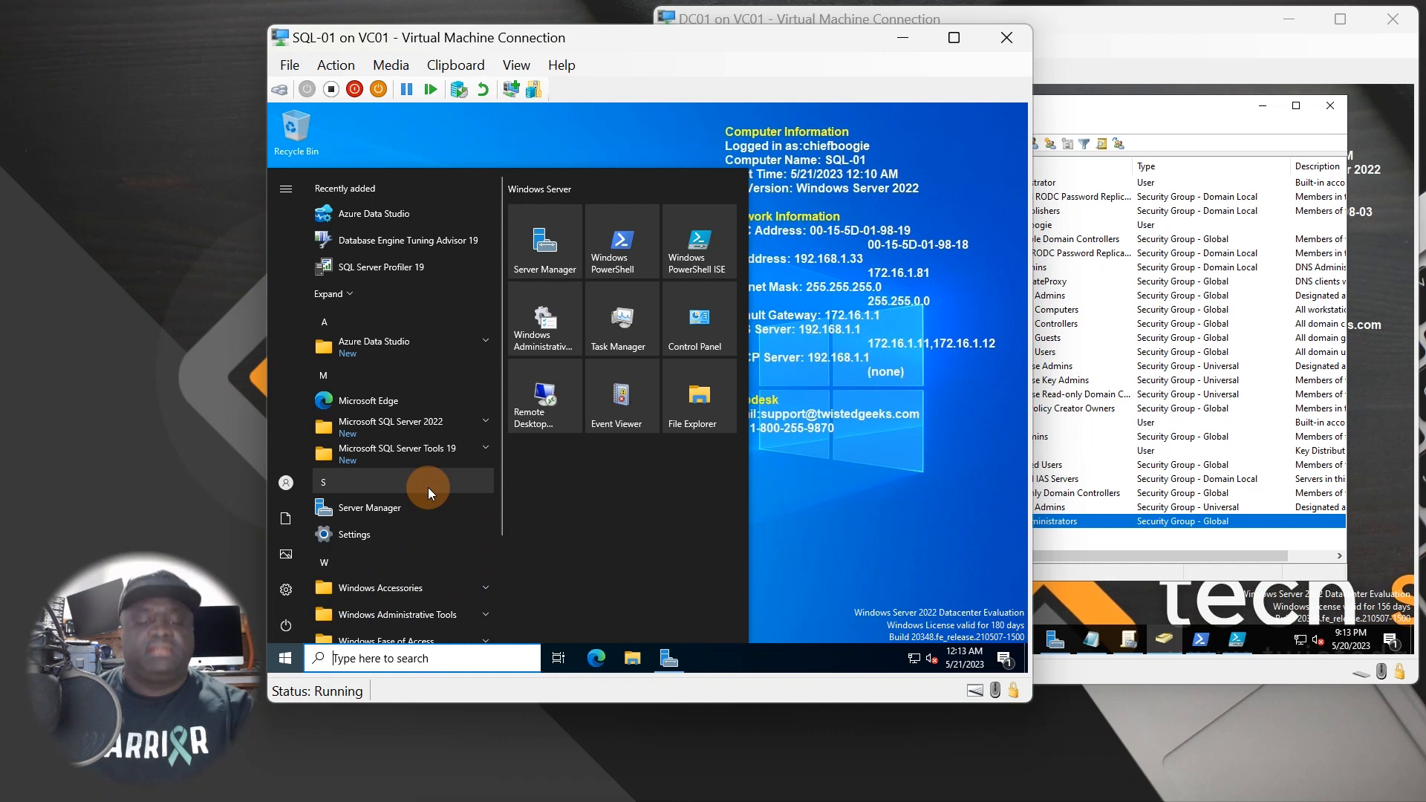
type("sql")
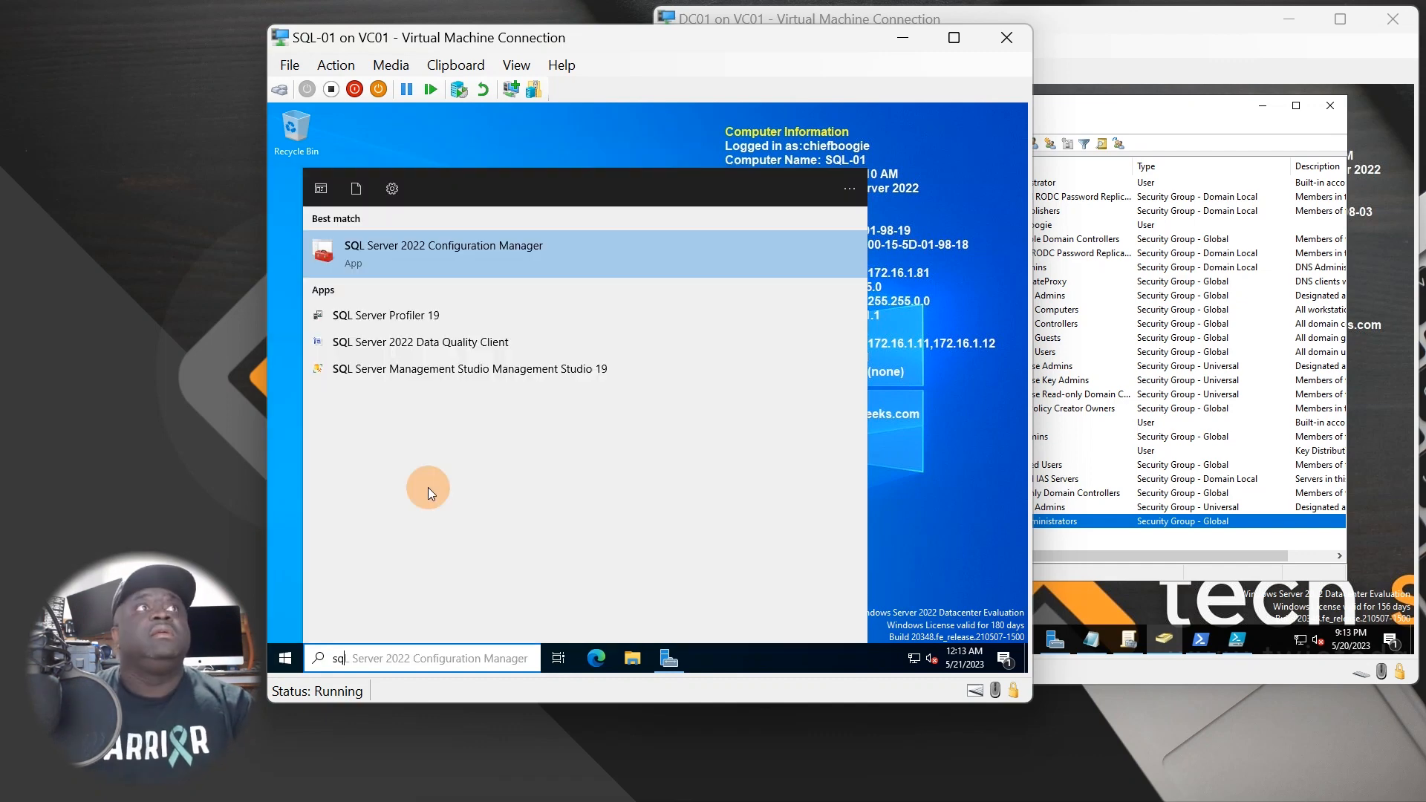
type("l")
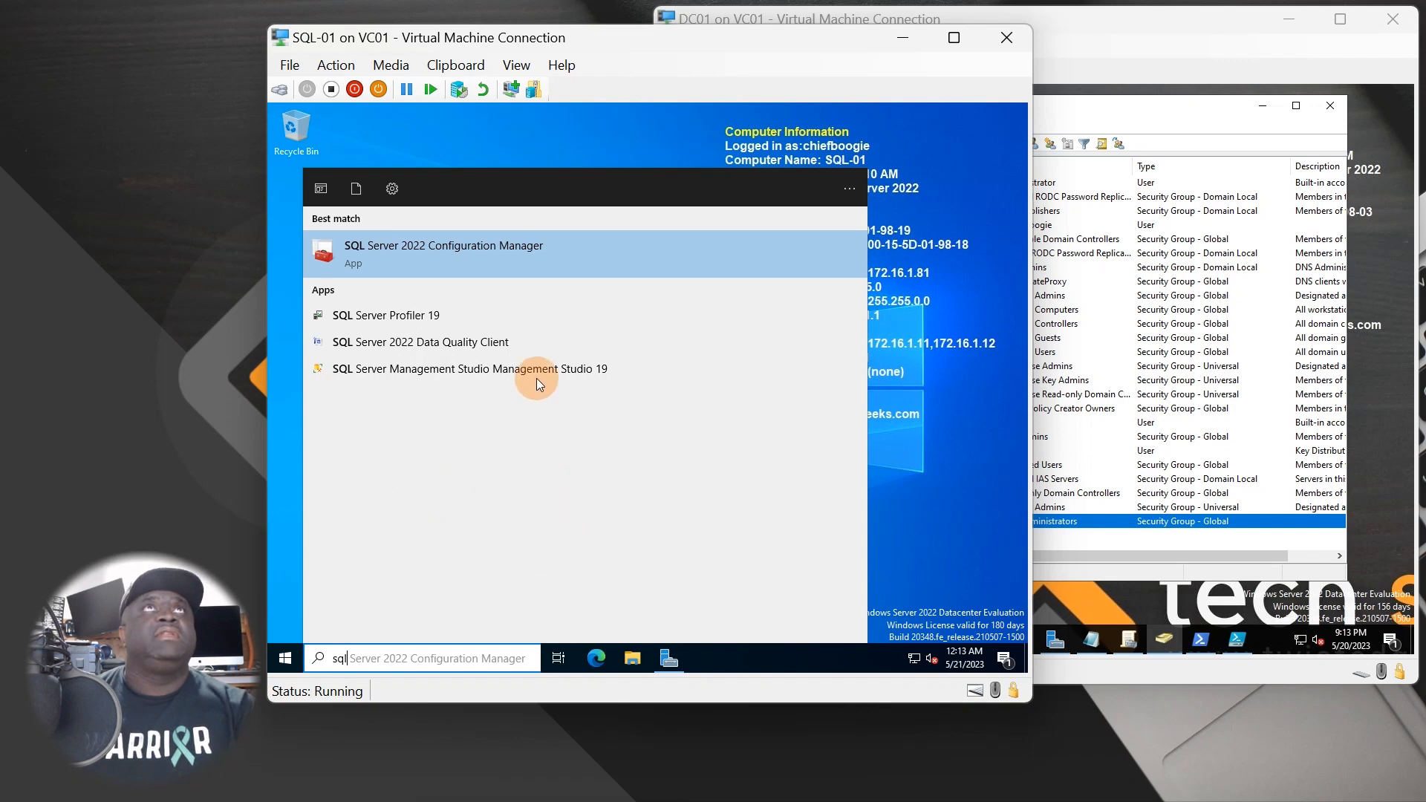
left_click(435, 369)
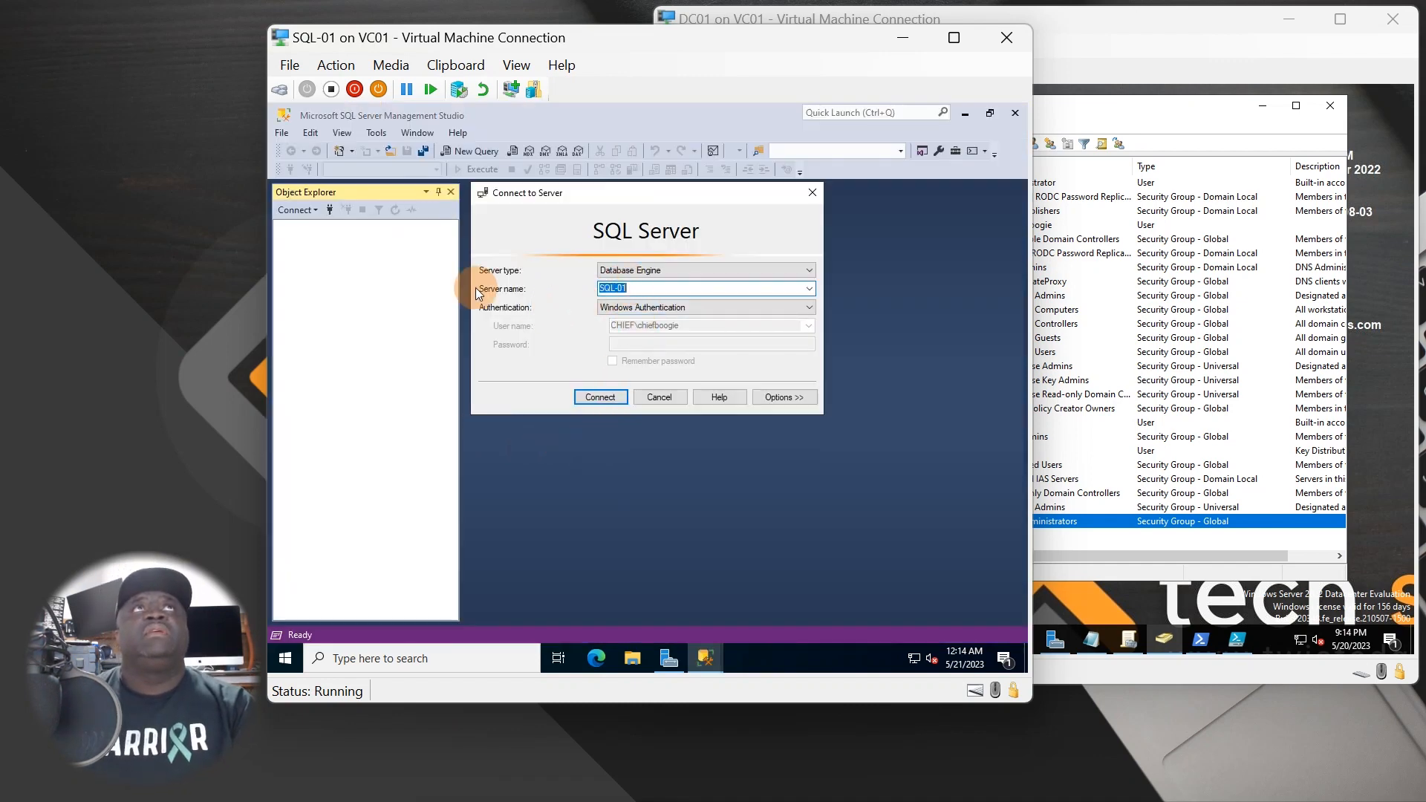
- Keep server name SQL-01, choose Windows Authentication for the Database Engine, and connect
left_click(808, 289)
left_click(808, 289)
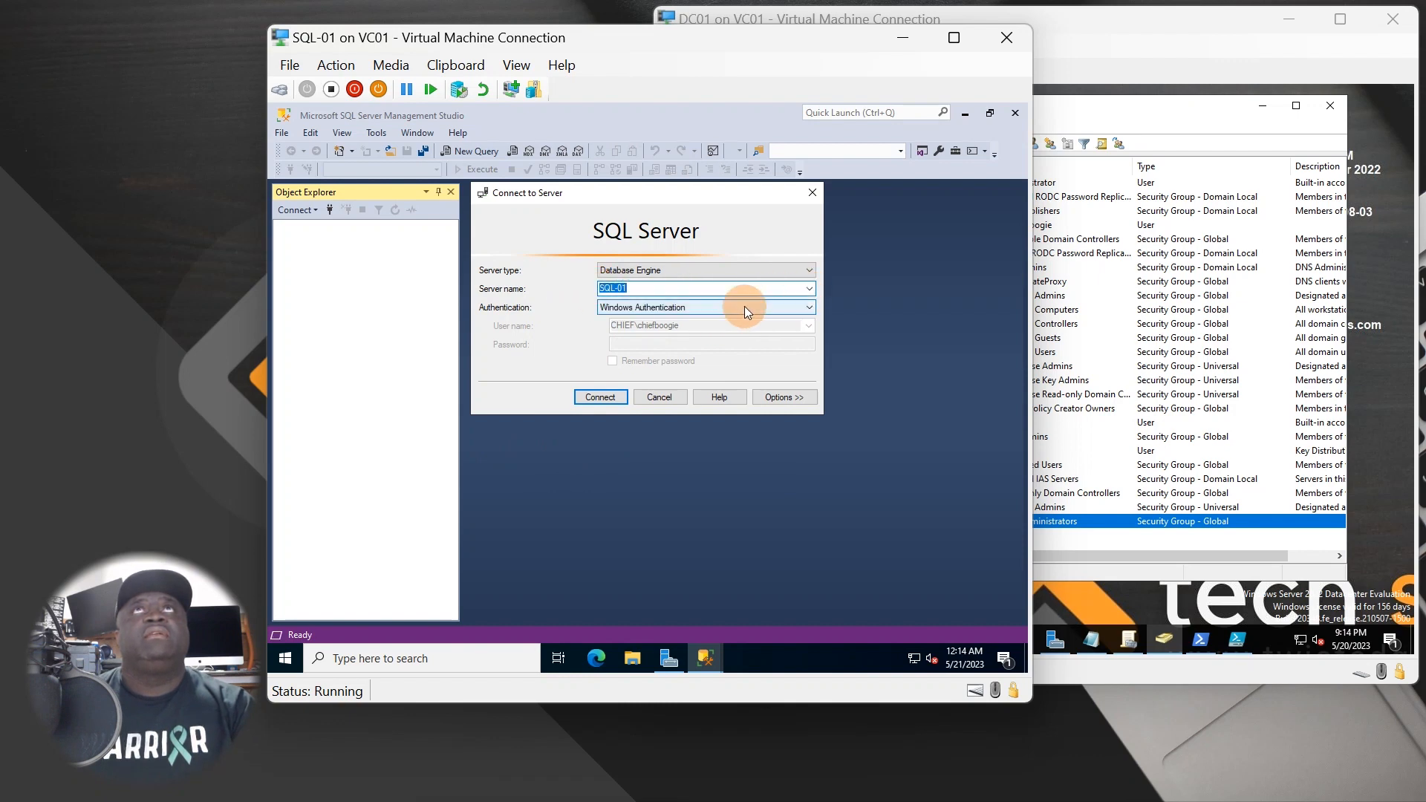
left_click(646, 308)
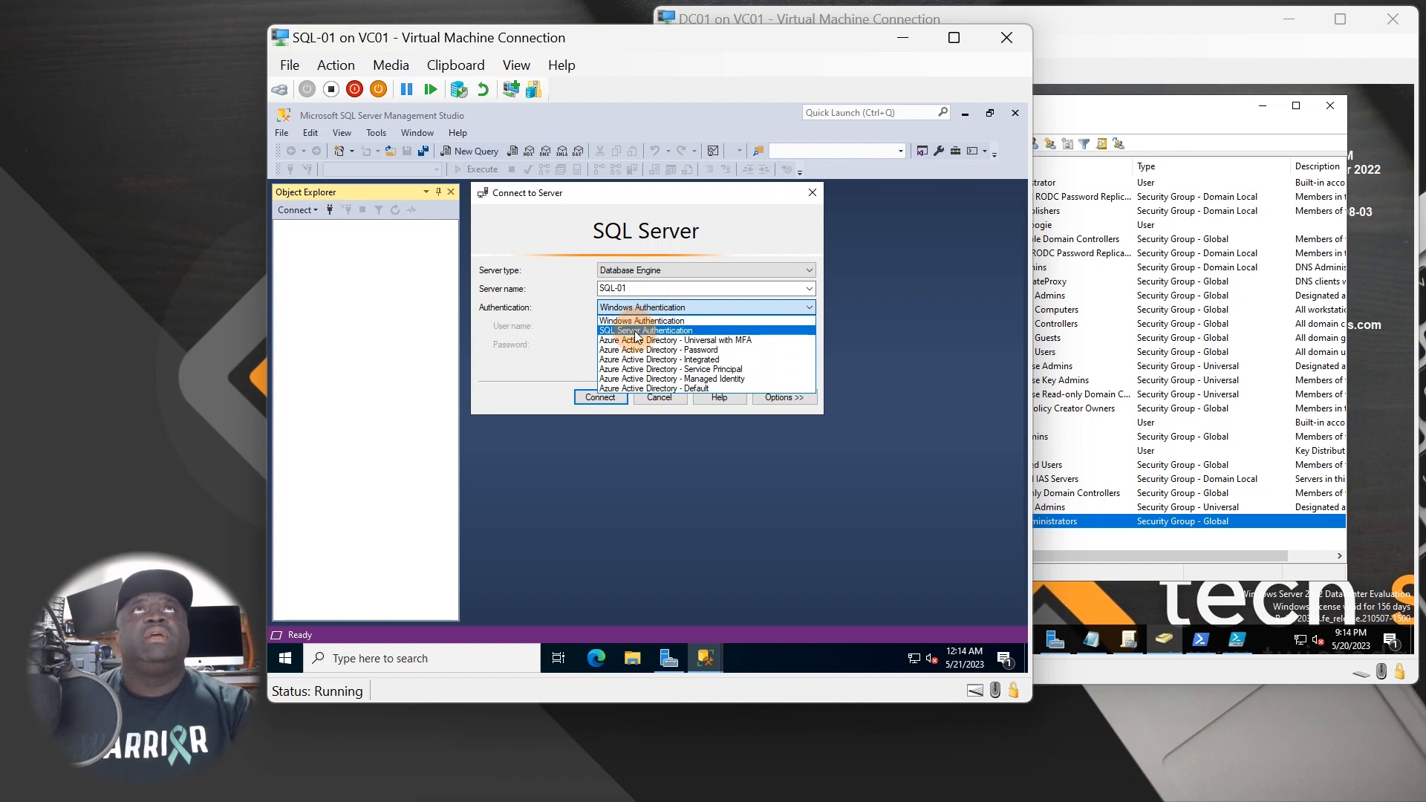
left_click(637, 330)
left_click(683, 311)
left_click(673, 322)
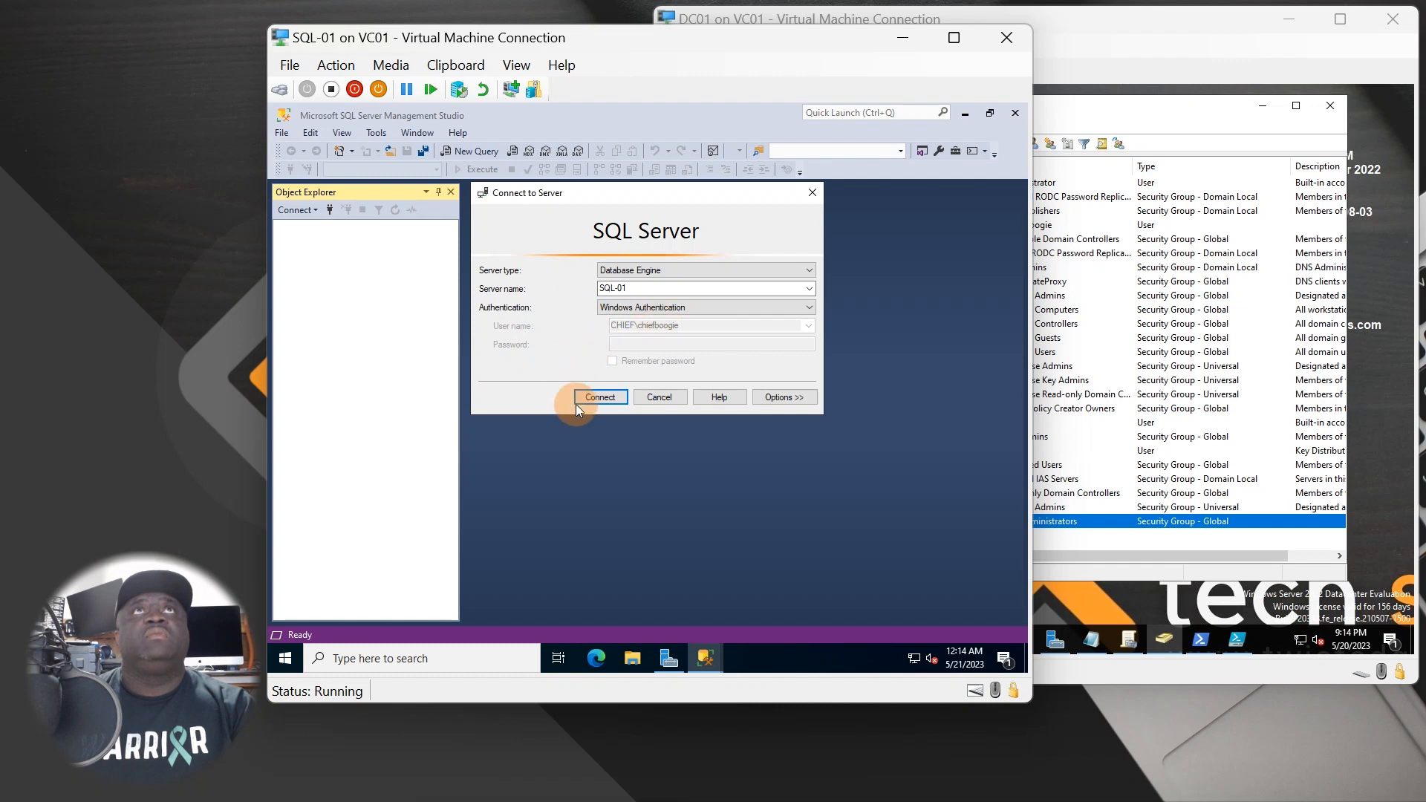
left_click(602, 396)
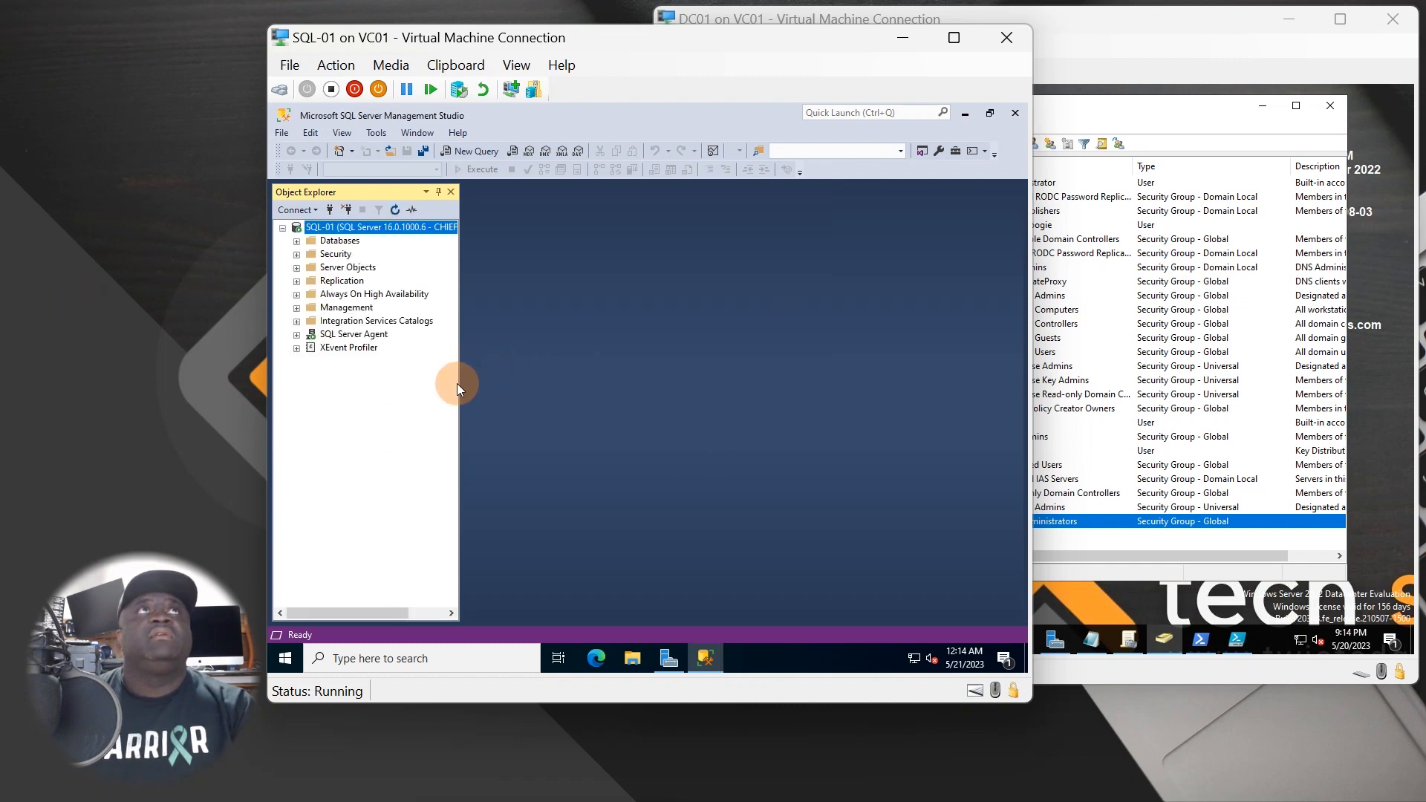
- Widen Object Explorer, expand Databases, and inspect Security logins including CHIEF\SQL Administrators and sa
left_click_drag(460, 383, 585, 408)
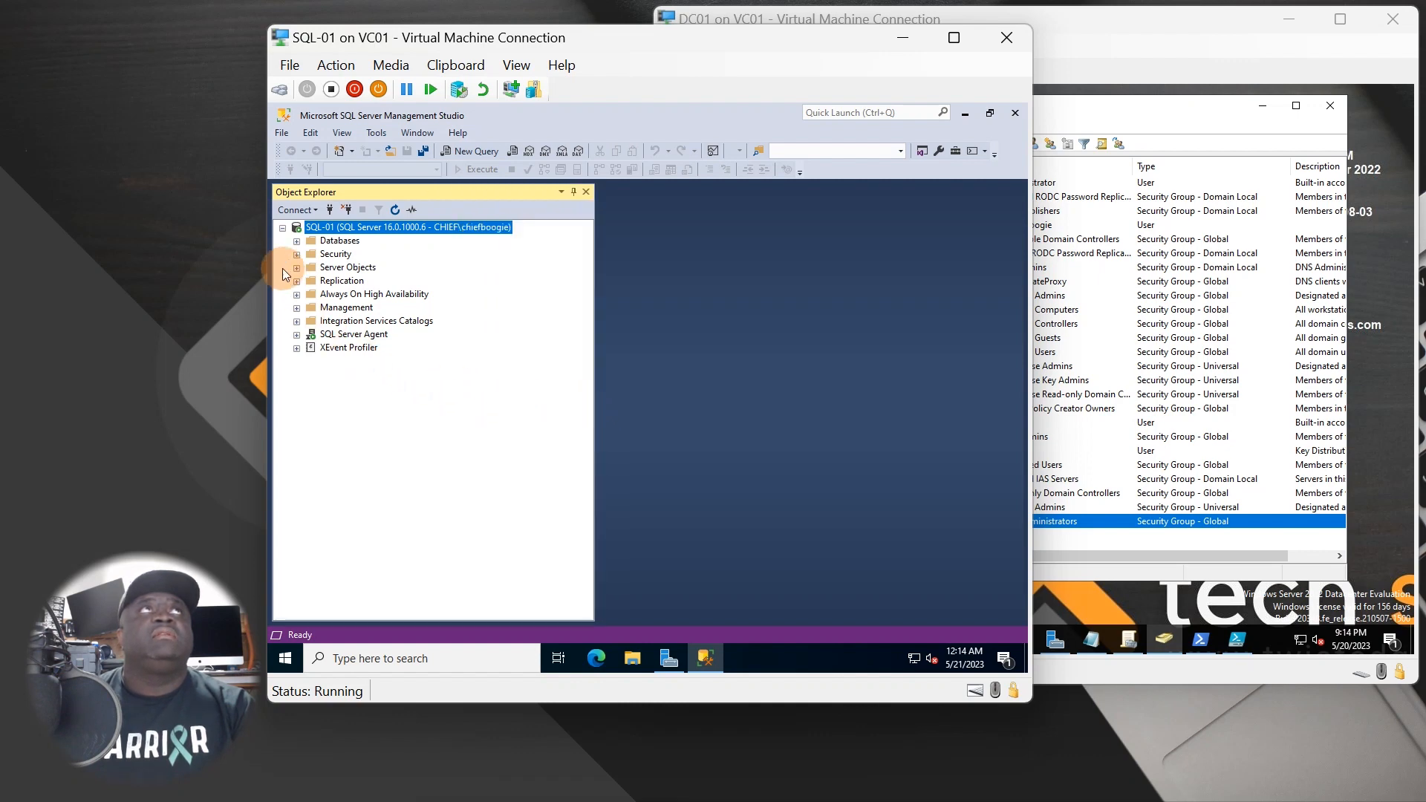
left_click(296, 242)
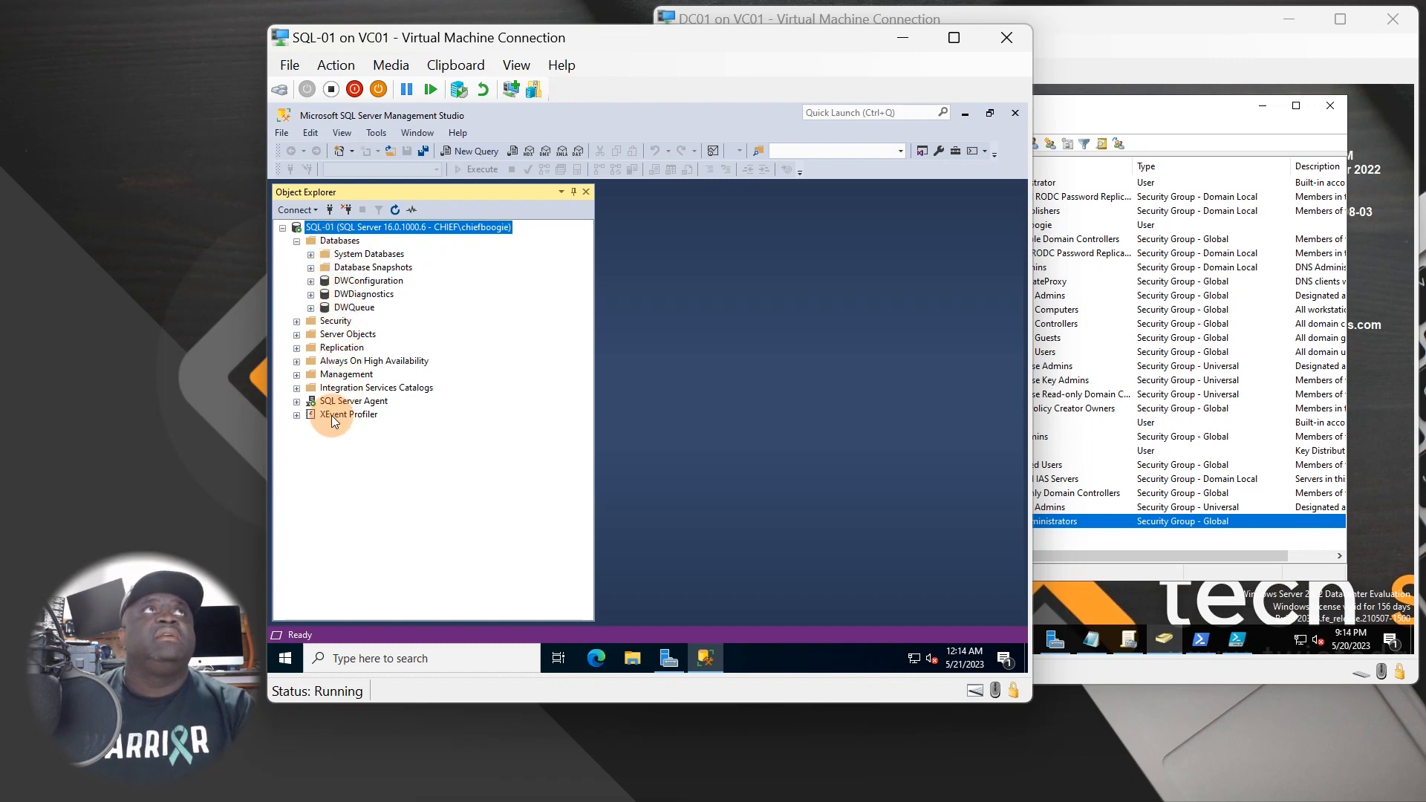
left_click(349, 253)
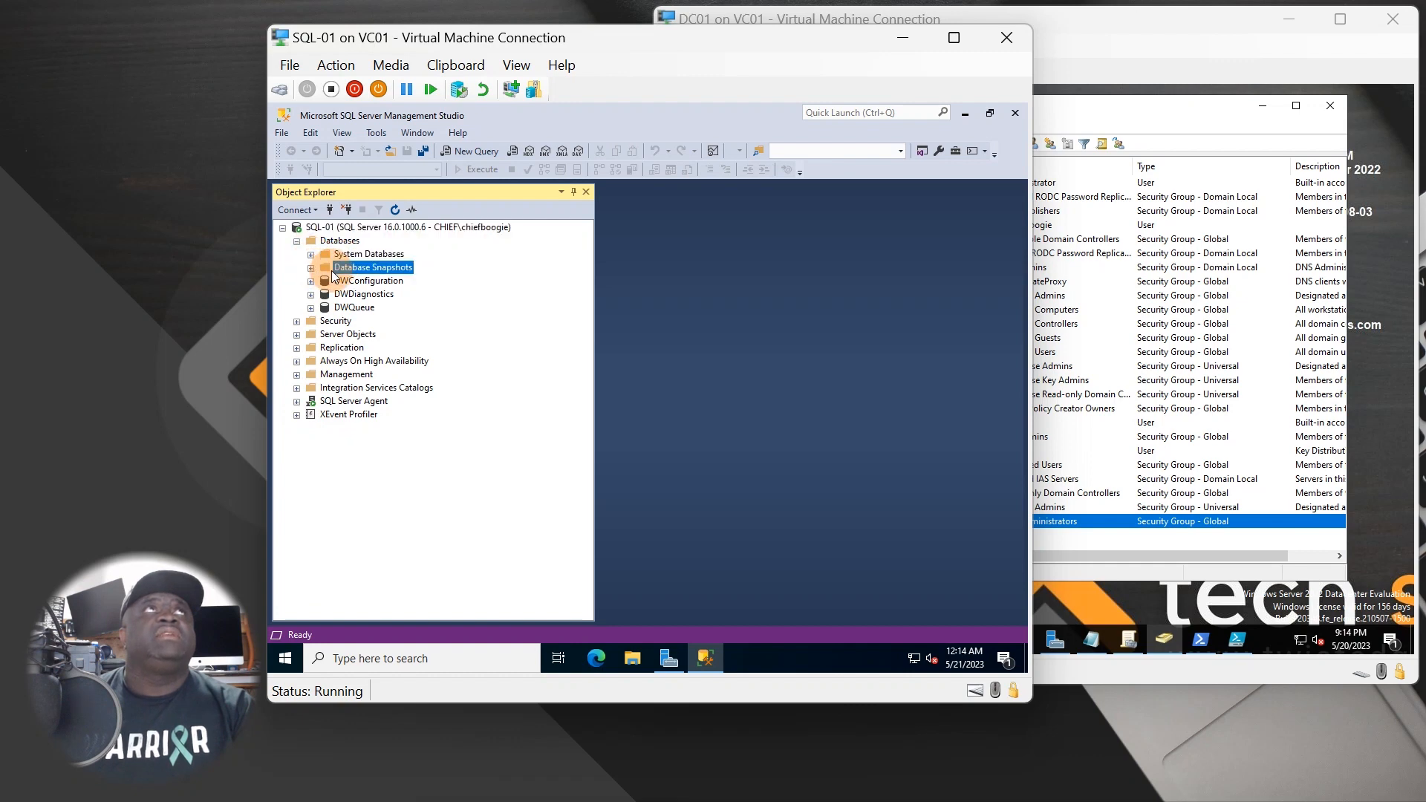
left_click(319, 320)
left_click(297, 320)
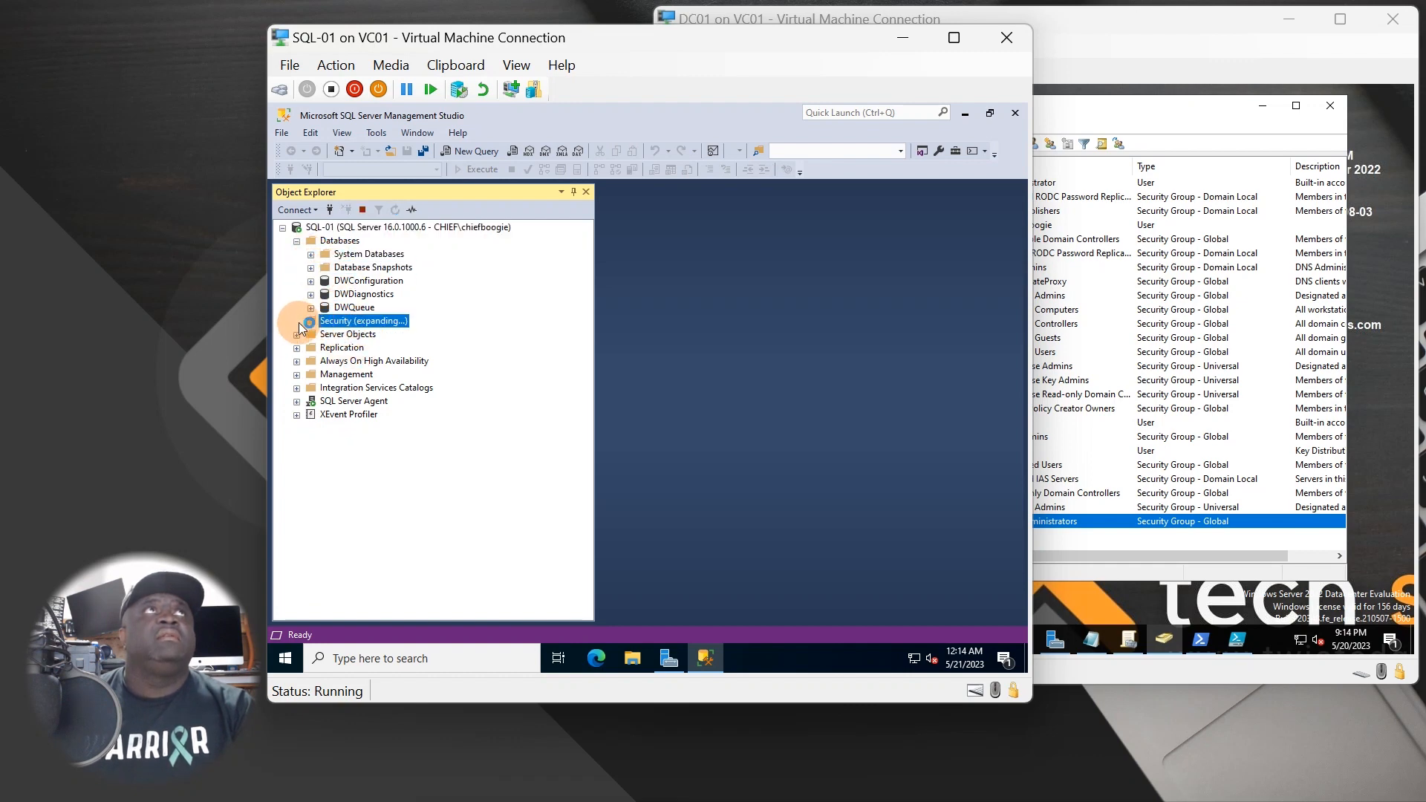
left_click(343, 334)
left_click(310, 334)
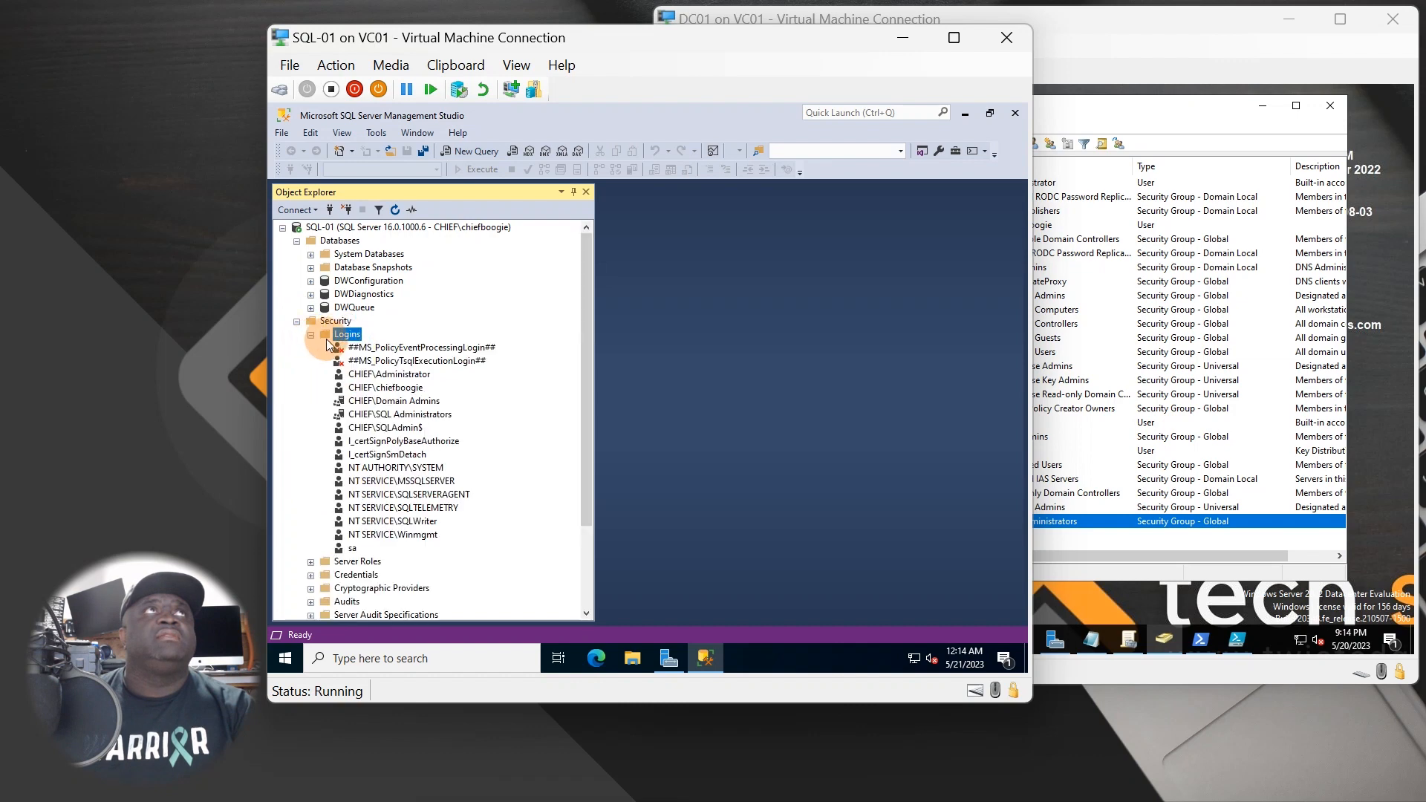
left_click(418, 416)
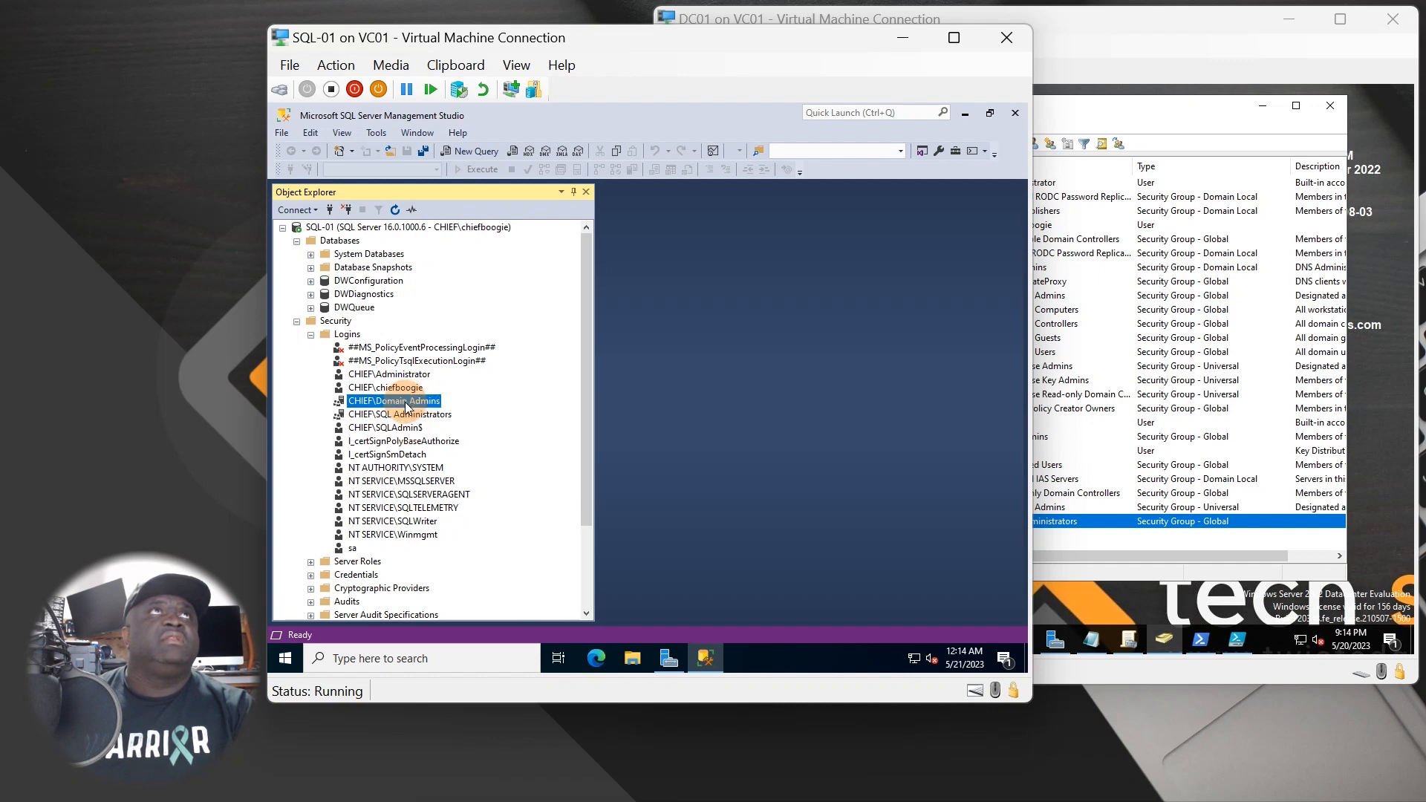
left_click(406, 362)
left_click(400, 387)
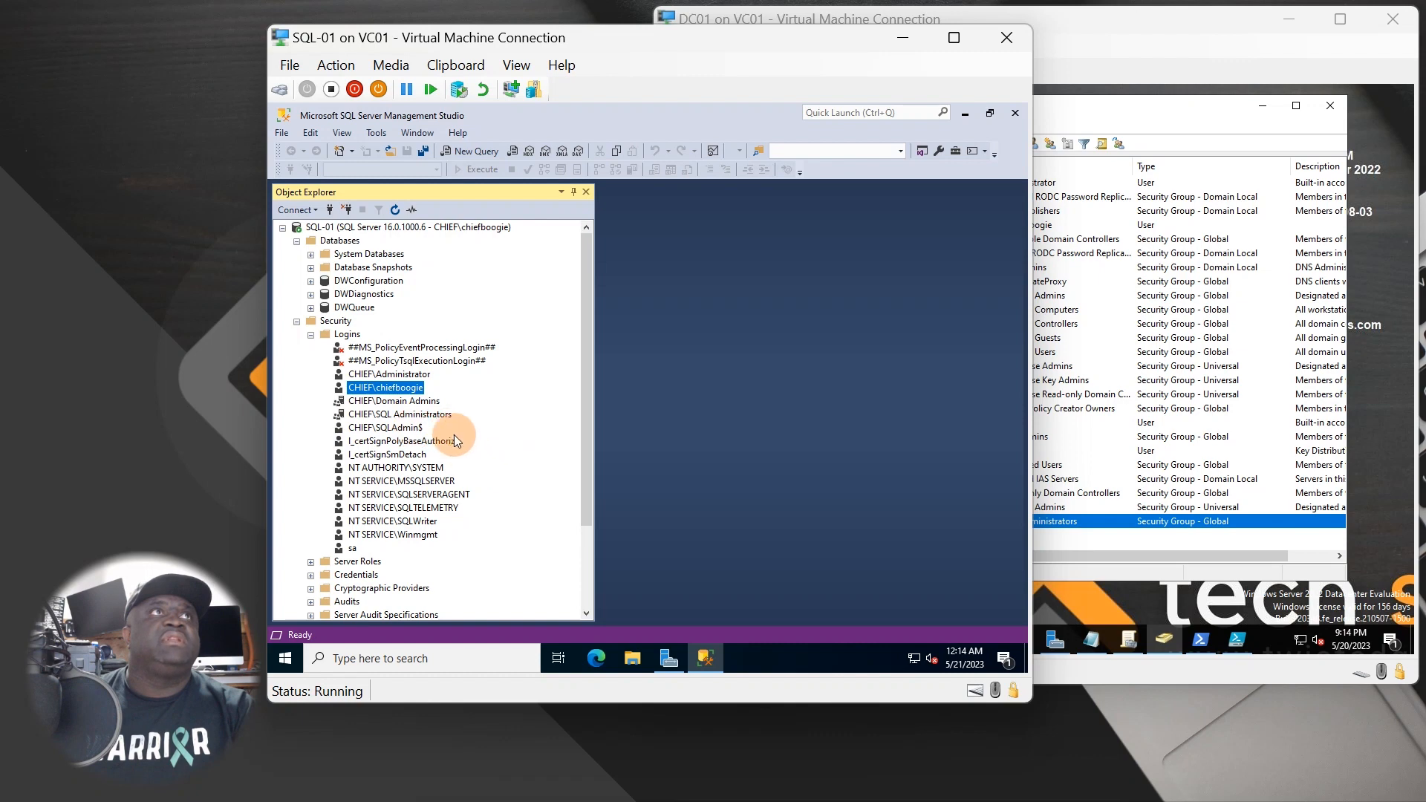
left_click(352, 547)
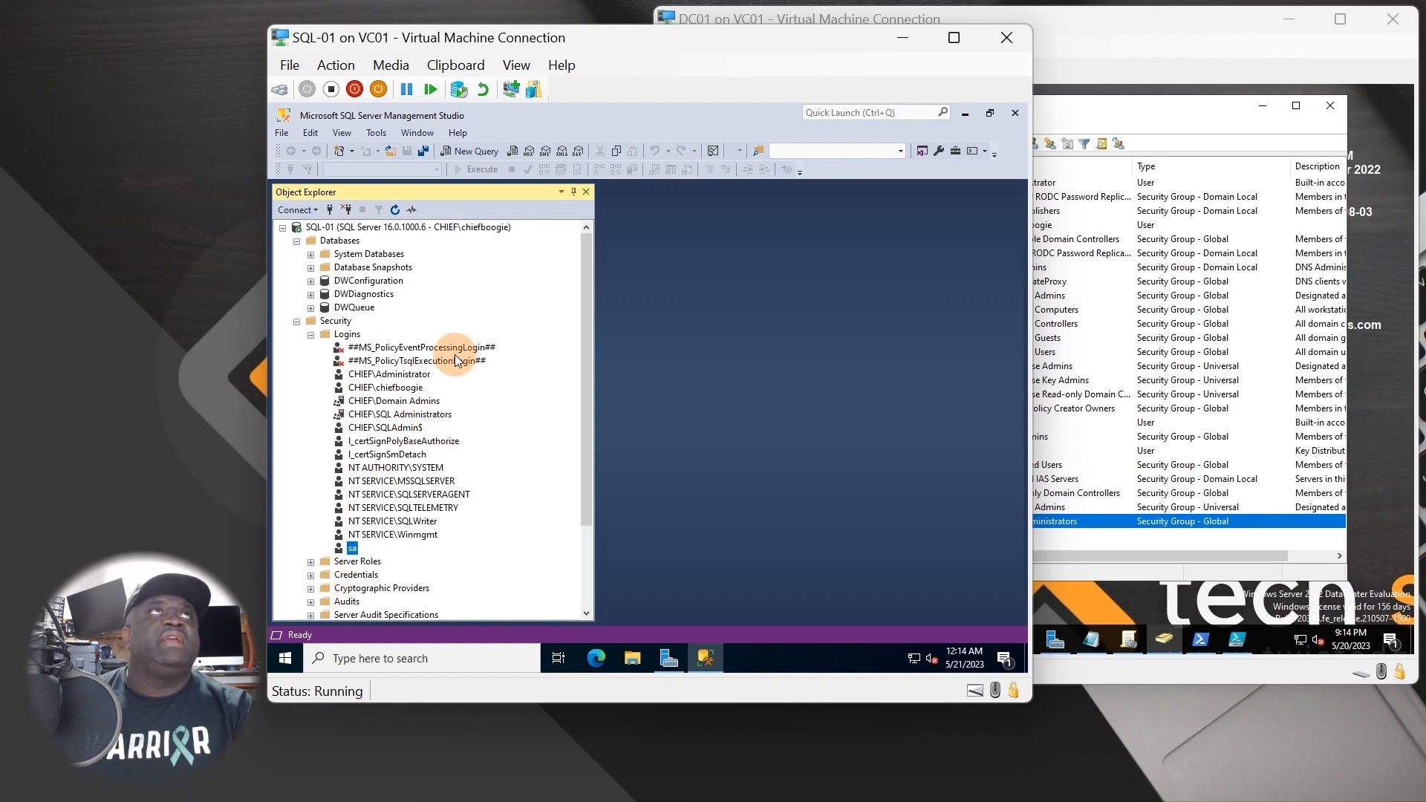
- Expand and collapse Server Roles, then fold up Logins and Security
scroll(484, 395, "down", 3)
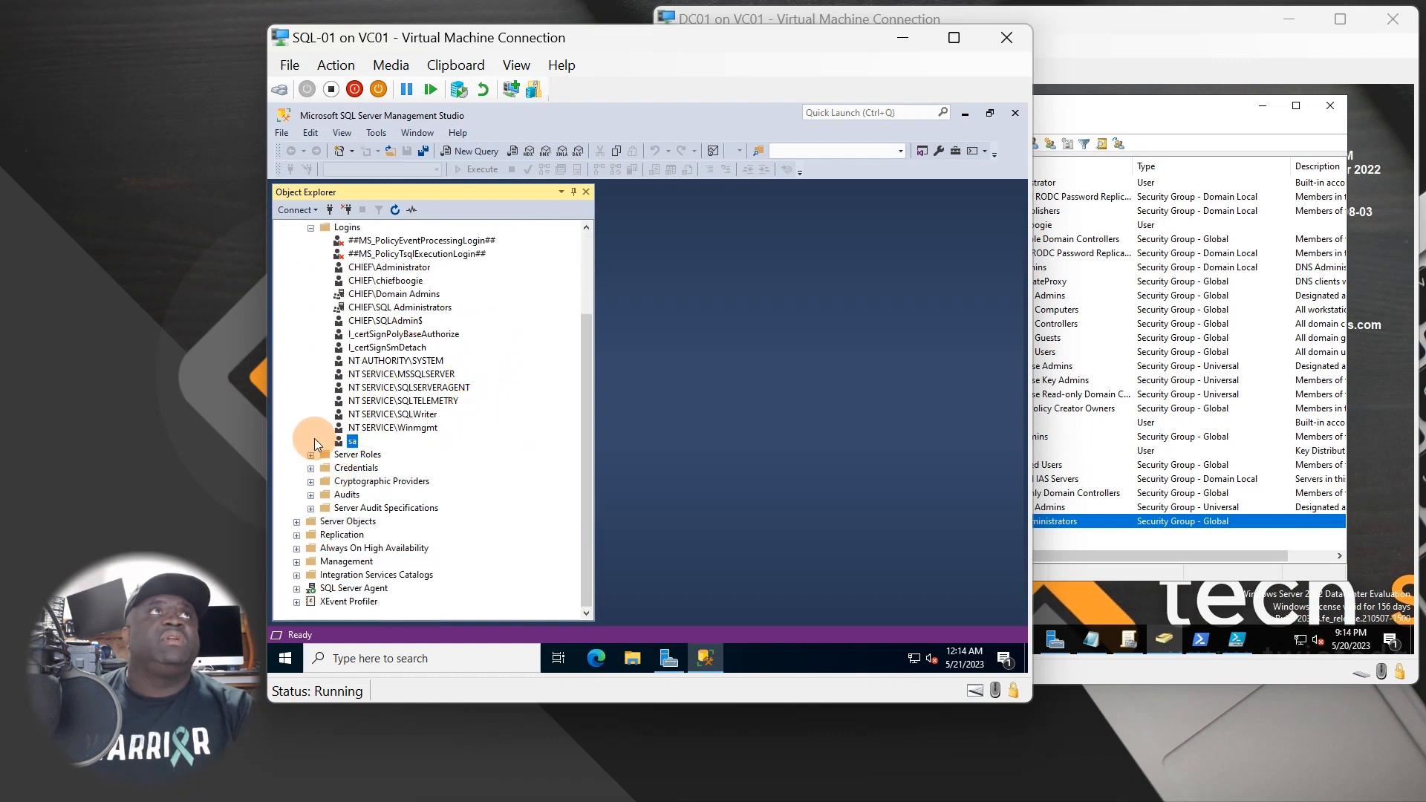
left_click(310, 455)
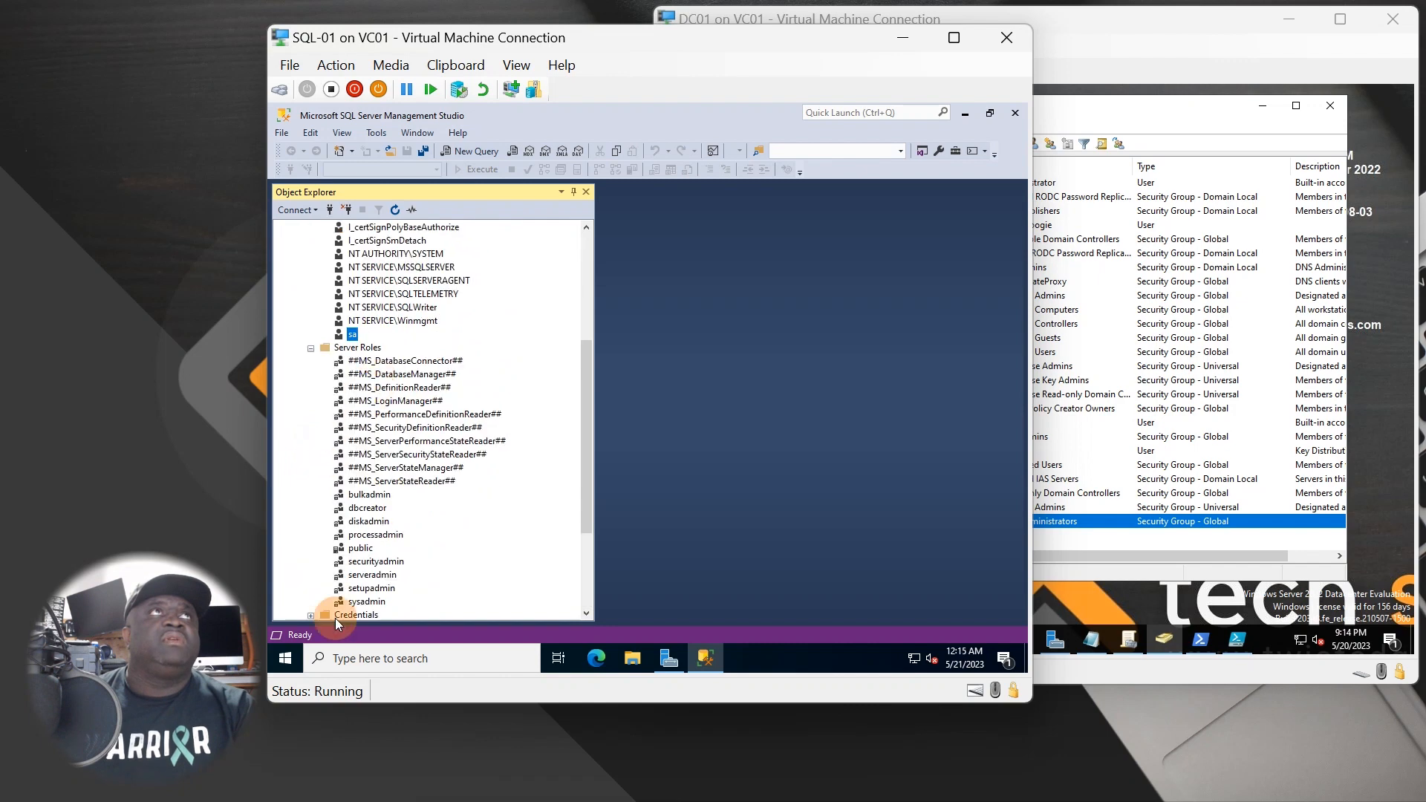
scroll(366, 481, "down", 2)
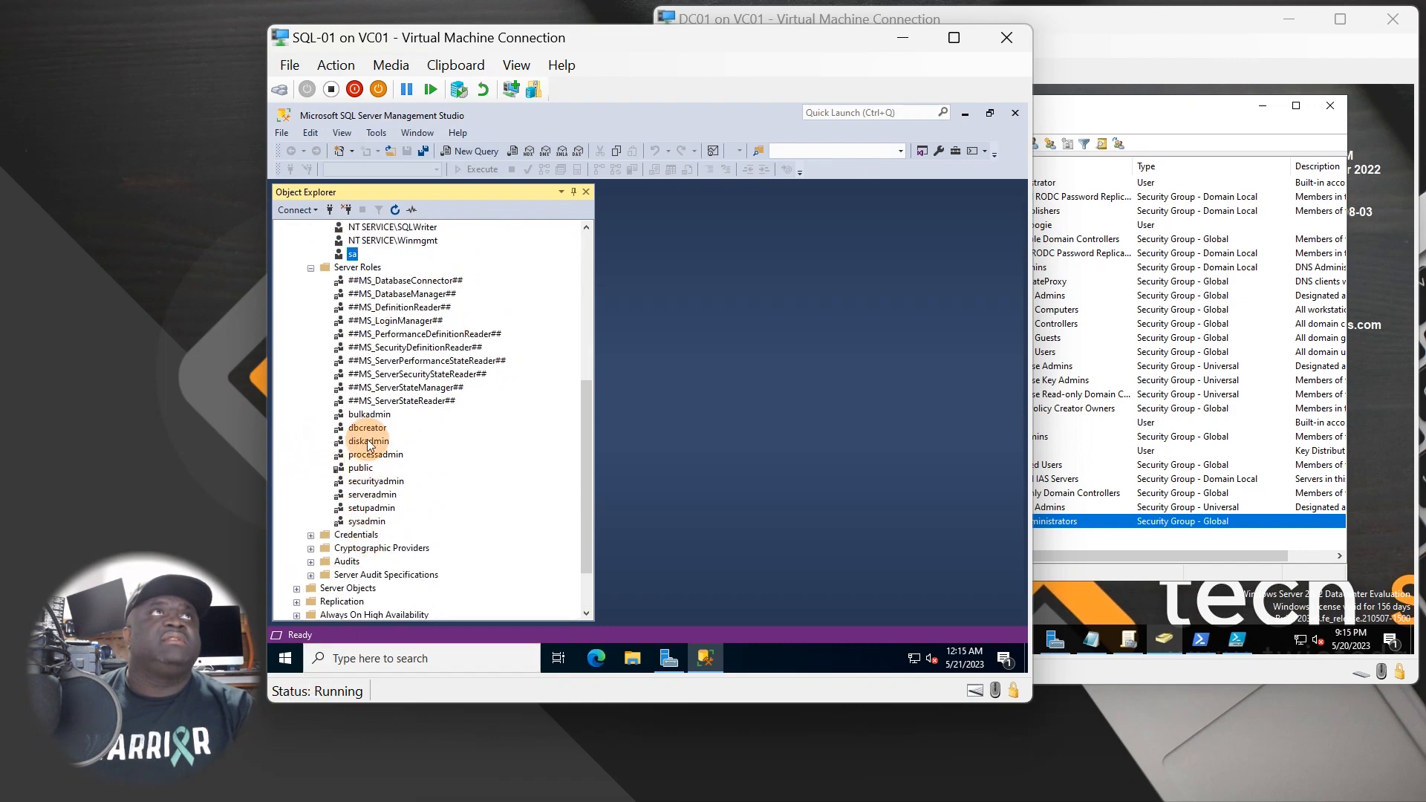
left_click(311, 267)
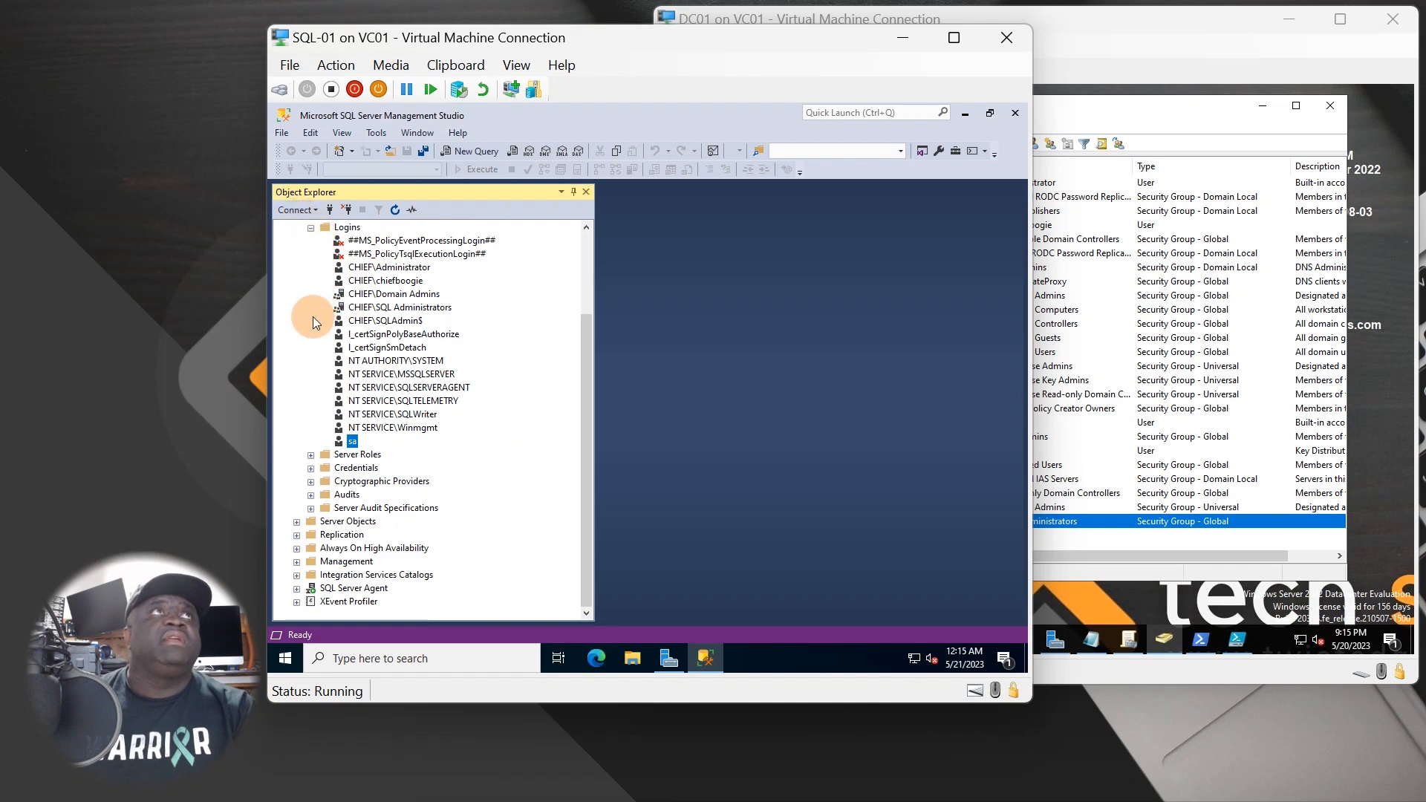
left_click(334, 455)
left_click(311, 455)
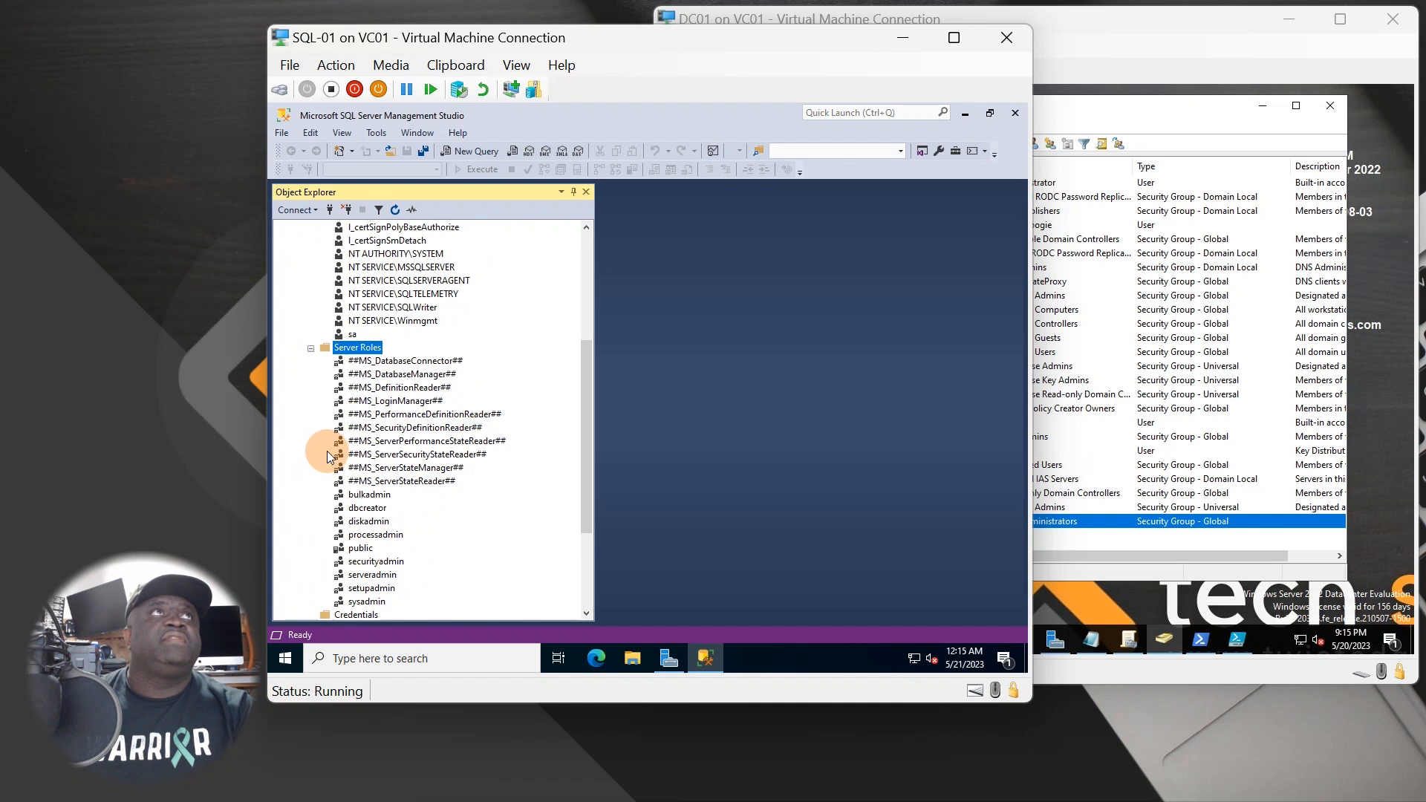
left_click(312, 347)
scroll(324, 340, "up", 3)
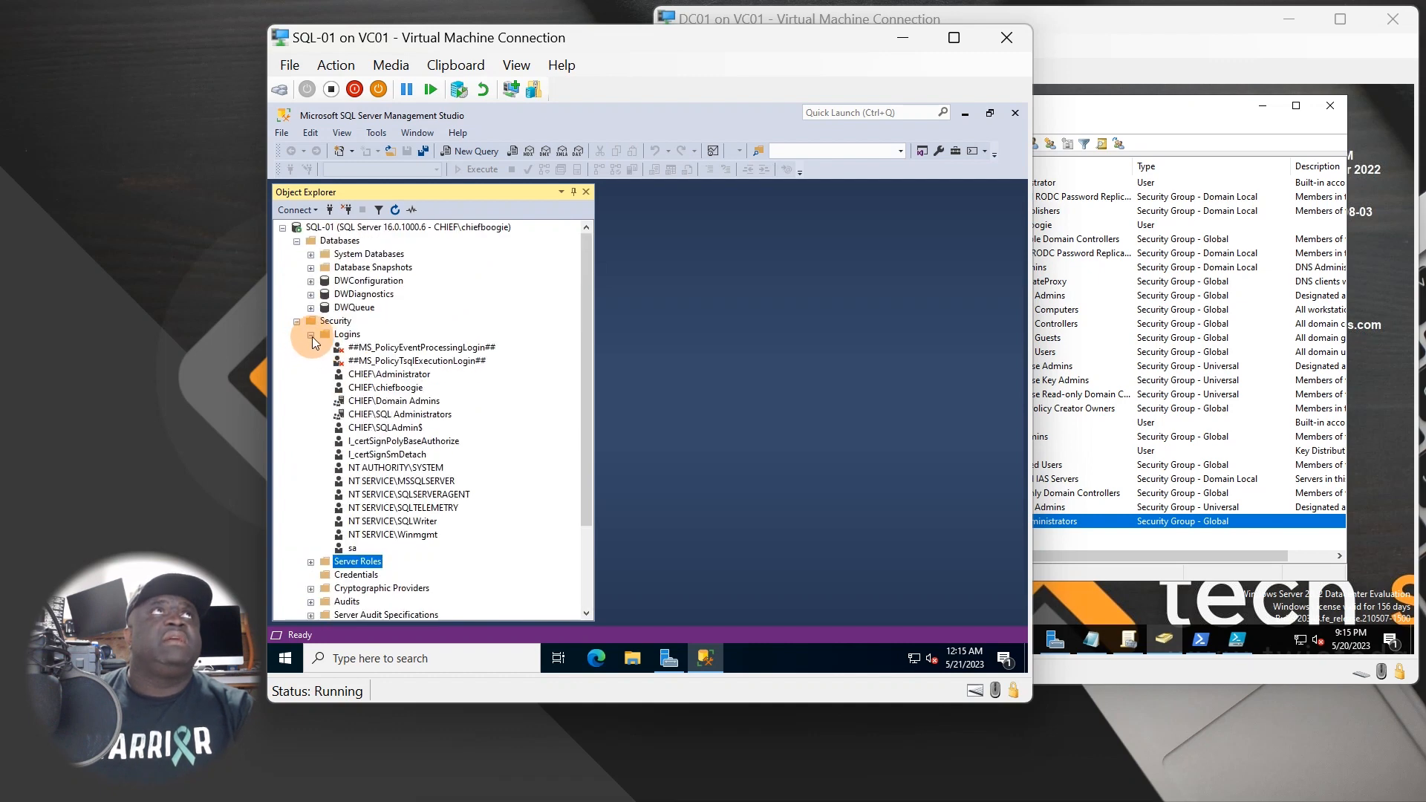
left_click(311, 334)
left_click(297, 321)
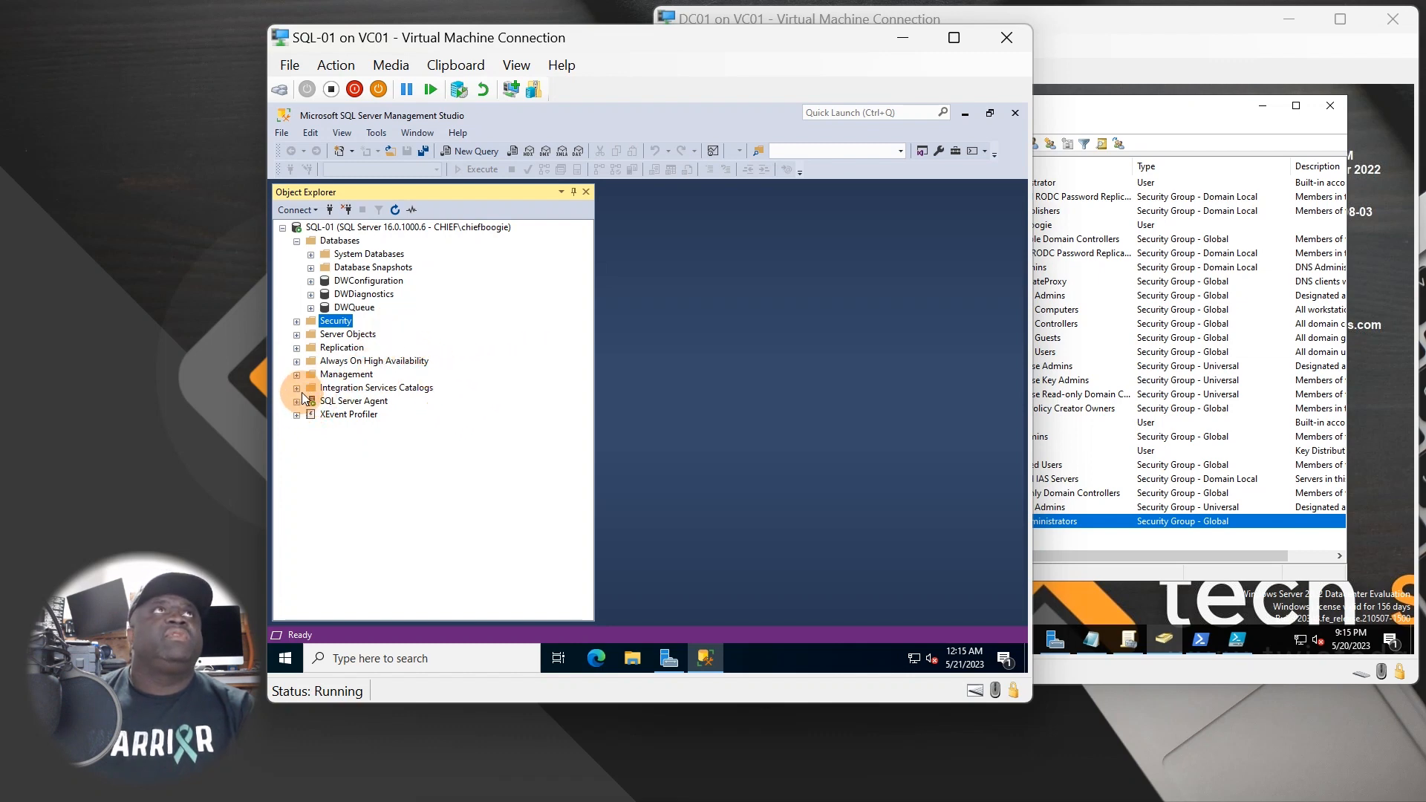
- Expand Management, SQL Server Agent, System Databases and the master database in Object Explorer
left_click(297, 375)
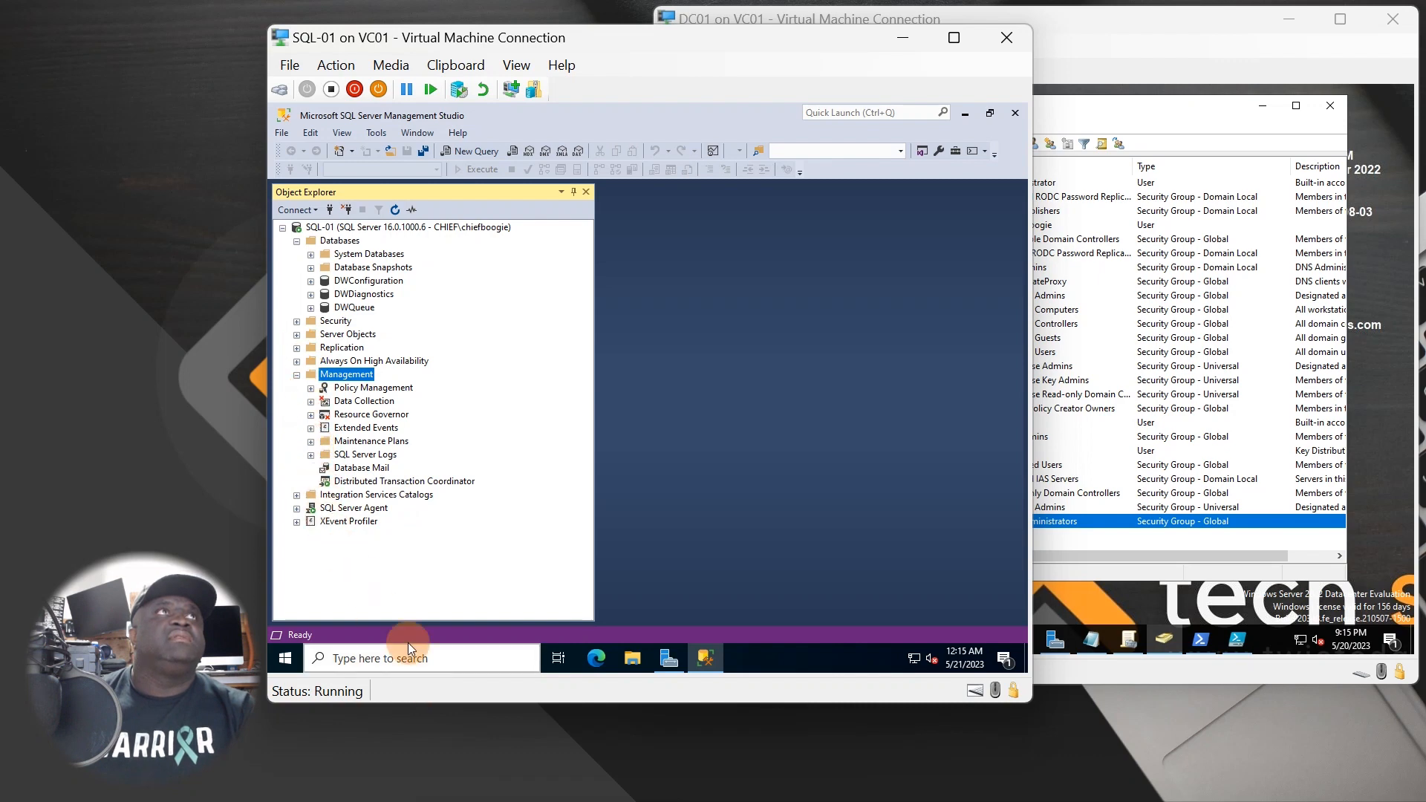
left_click(335, 509)
left_click(296, 509)
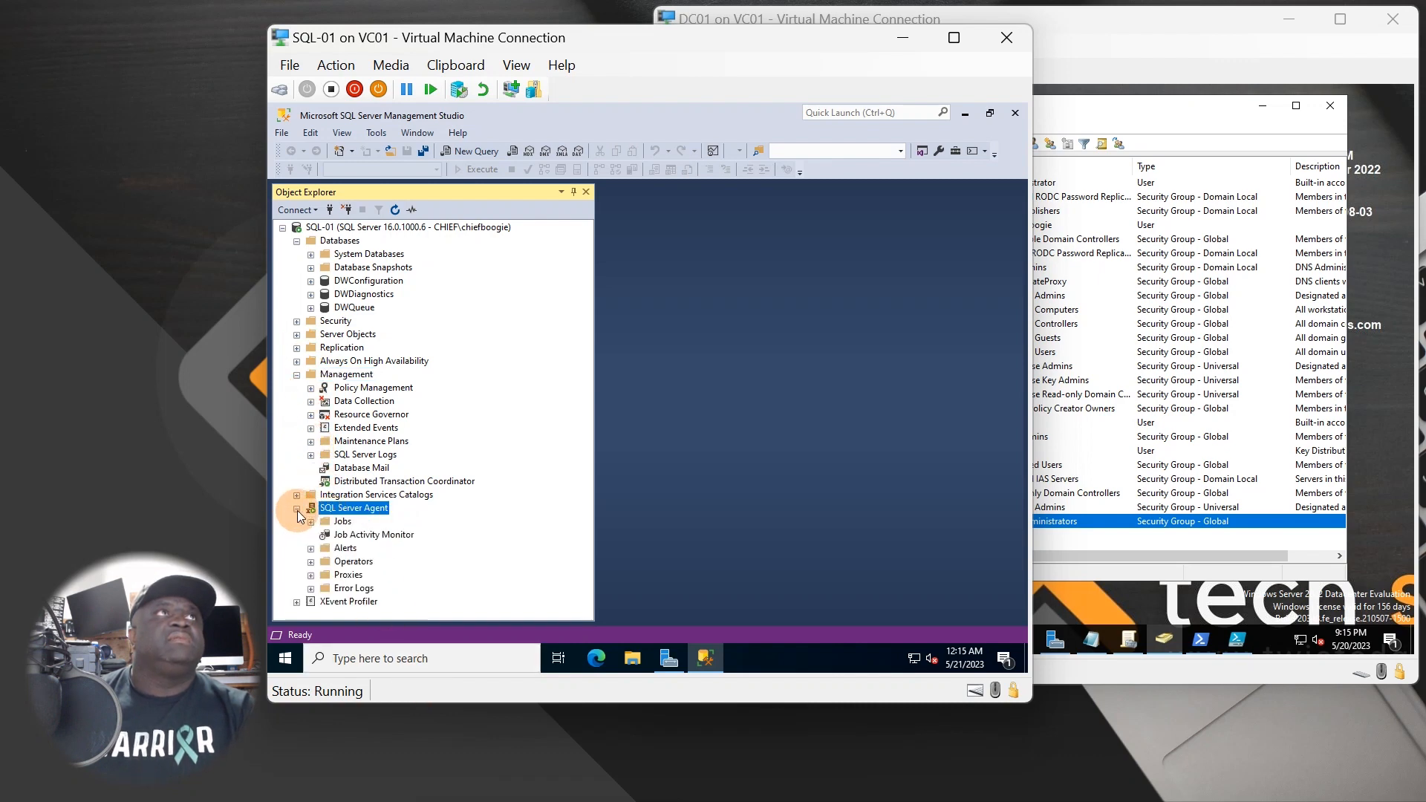
left_click(311, 255)
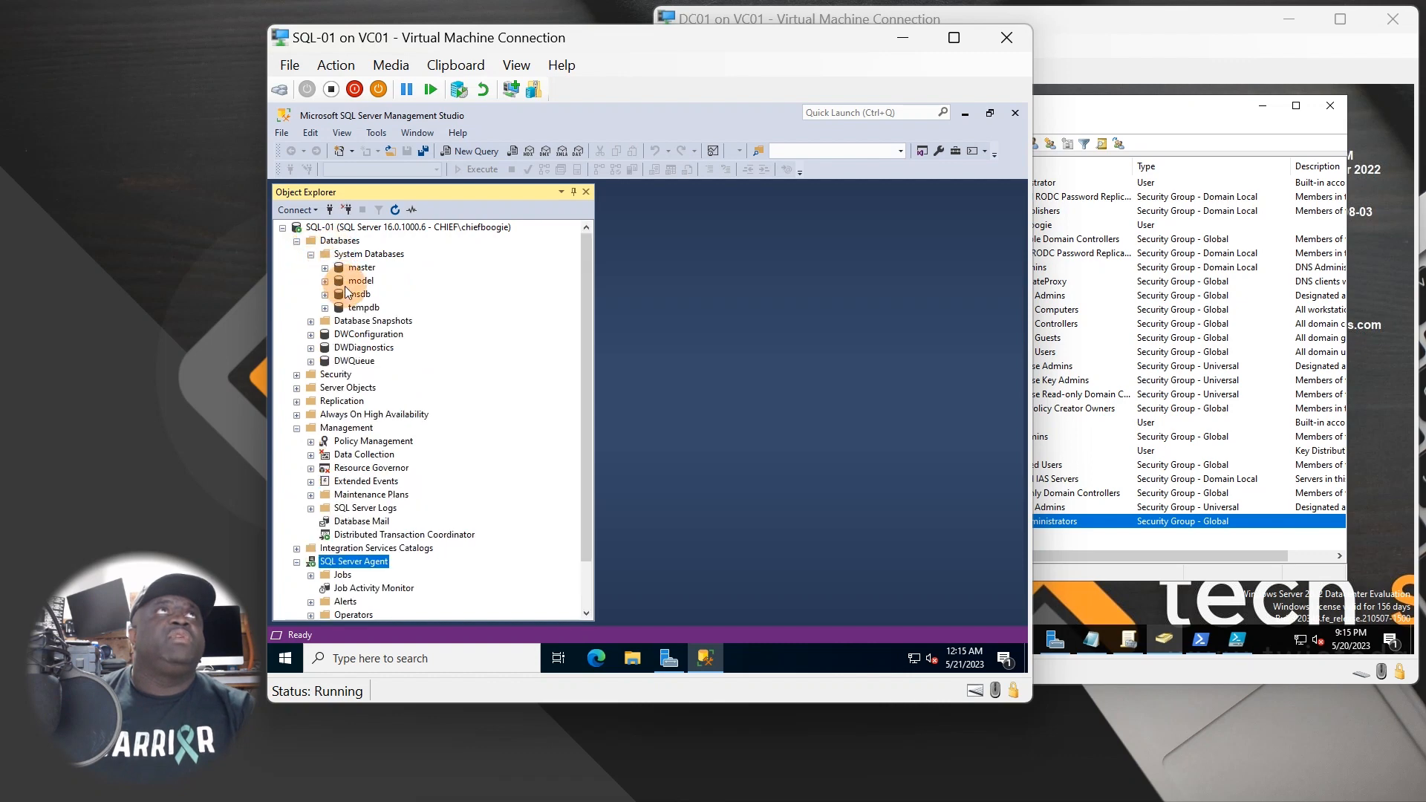
left_click(325, 267)
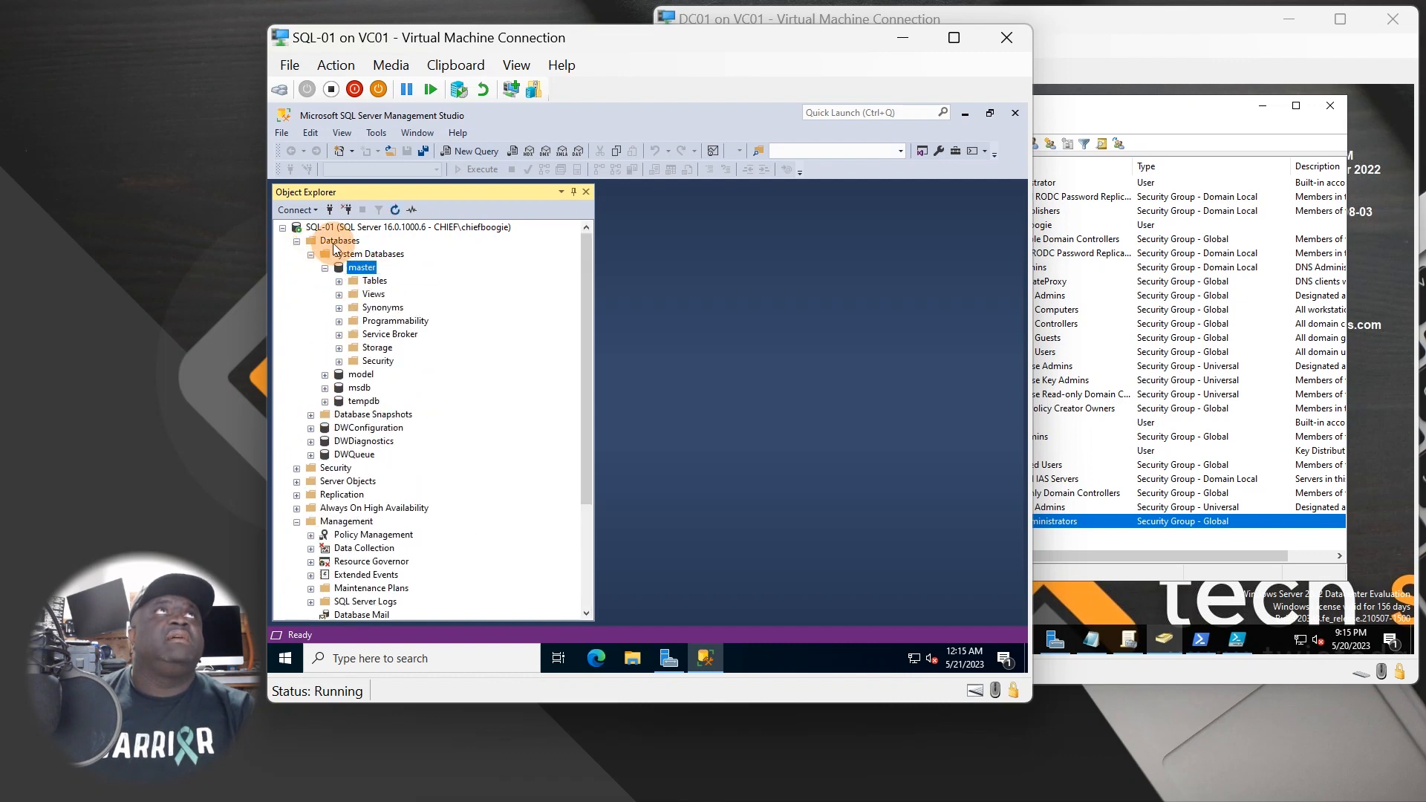
- Start a PowerShell session from Databases without SQL Server cmdlets, then close it
right_click(332, 244)
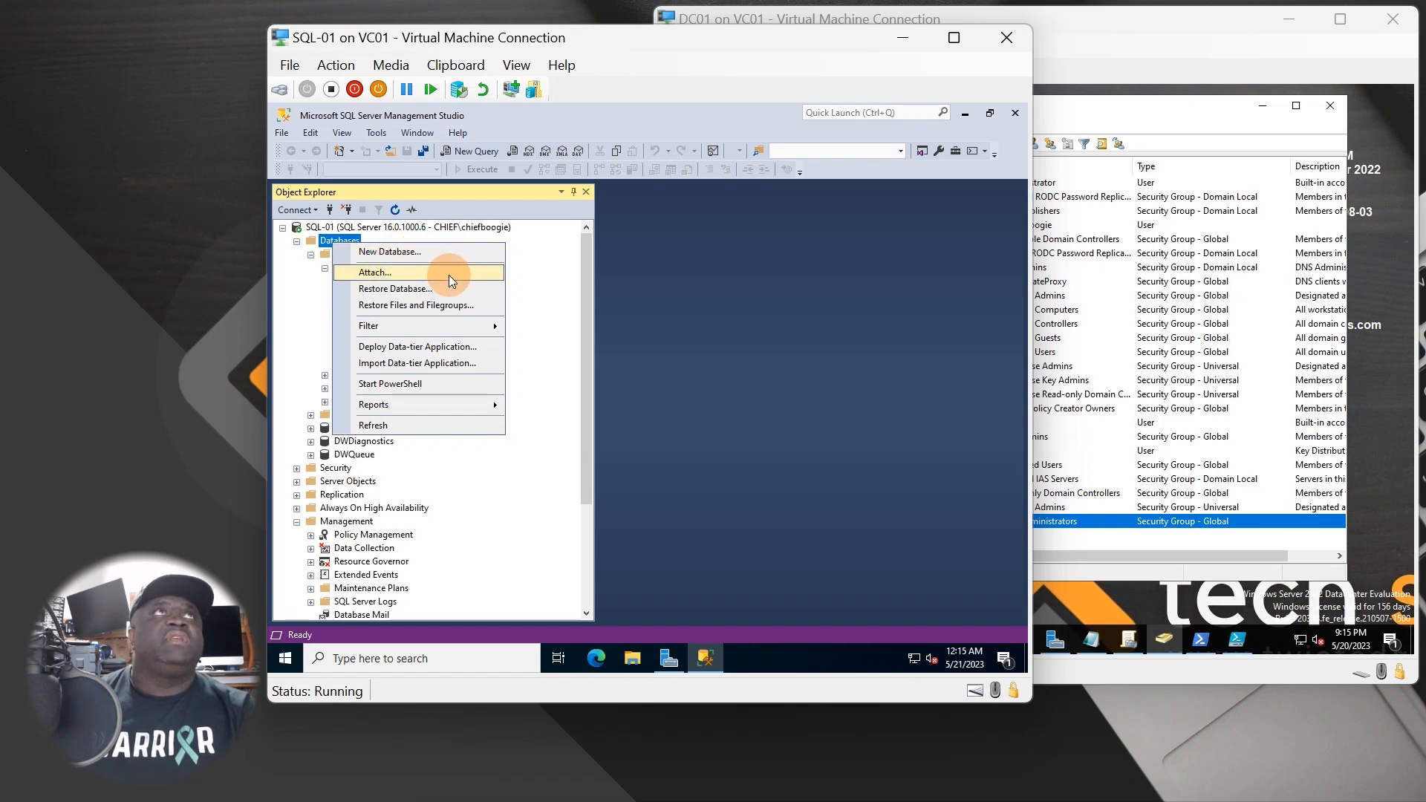
left_click(367, 386)
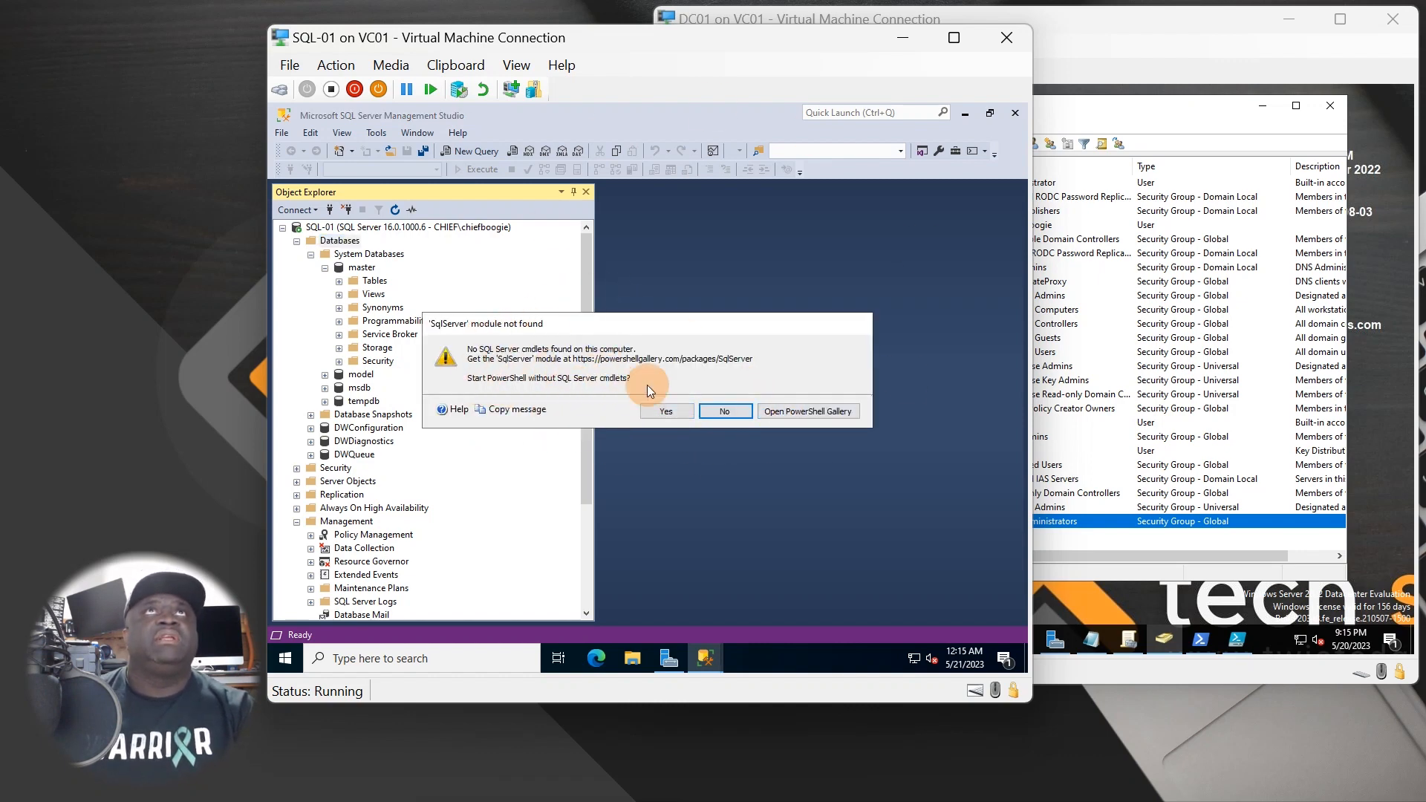
left_click(662, 416)
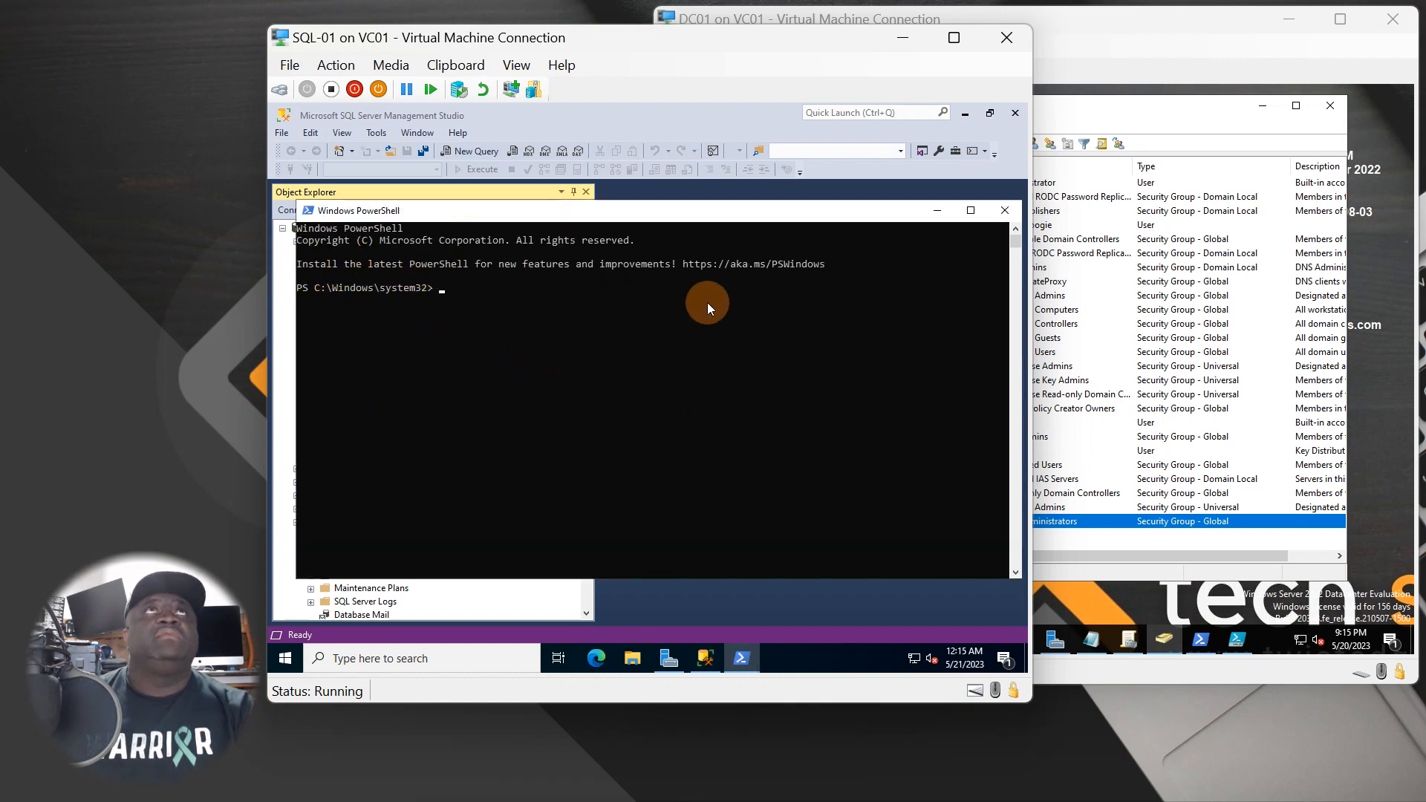
left_click(1004, 210)
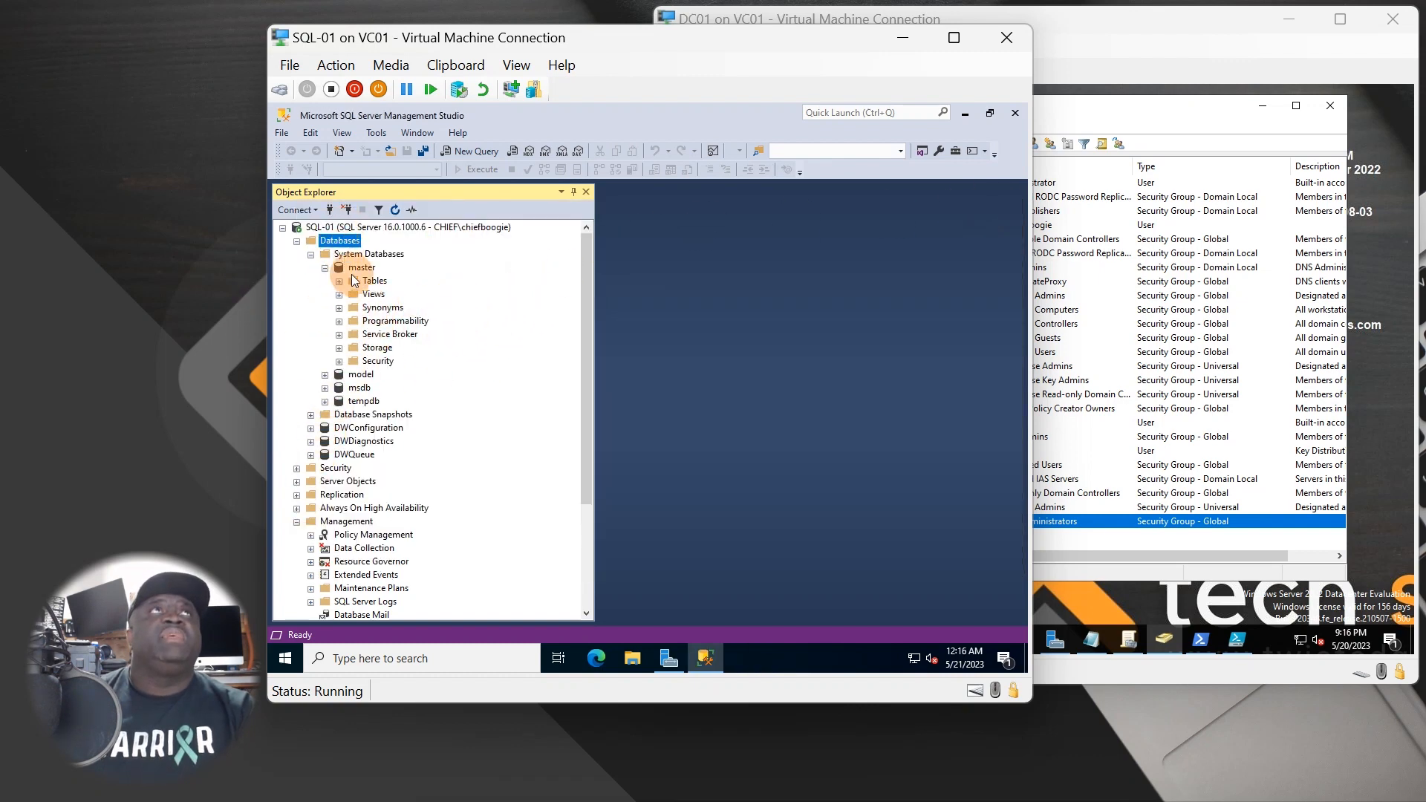
- Collapse the Databases, Management and SQL Server Agent branches back to top level
left_click(296, 241)
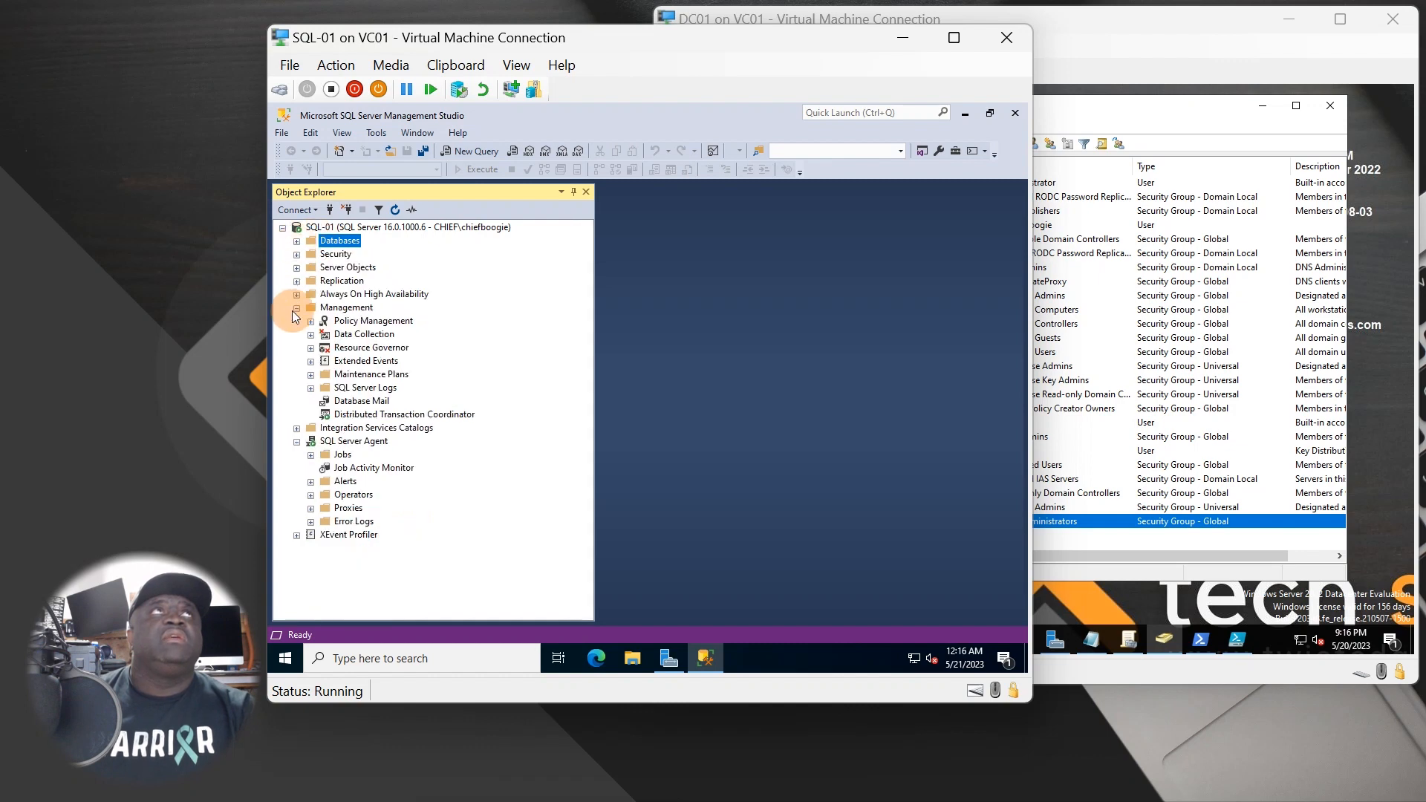
left_click(296, 308)
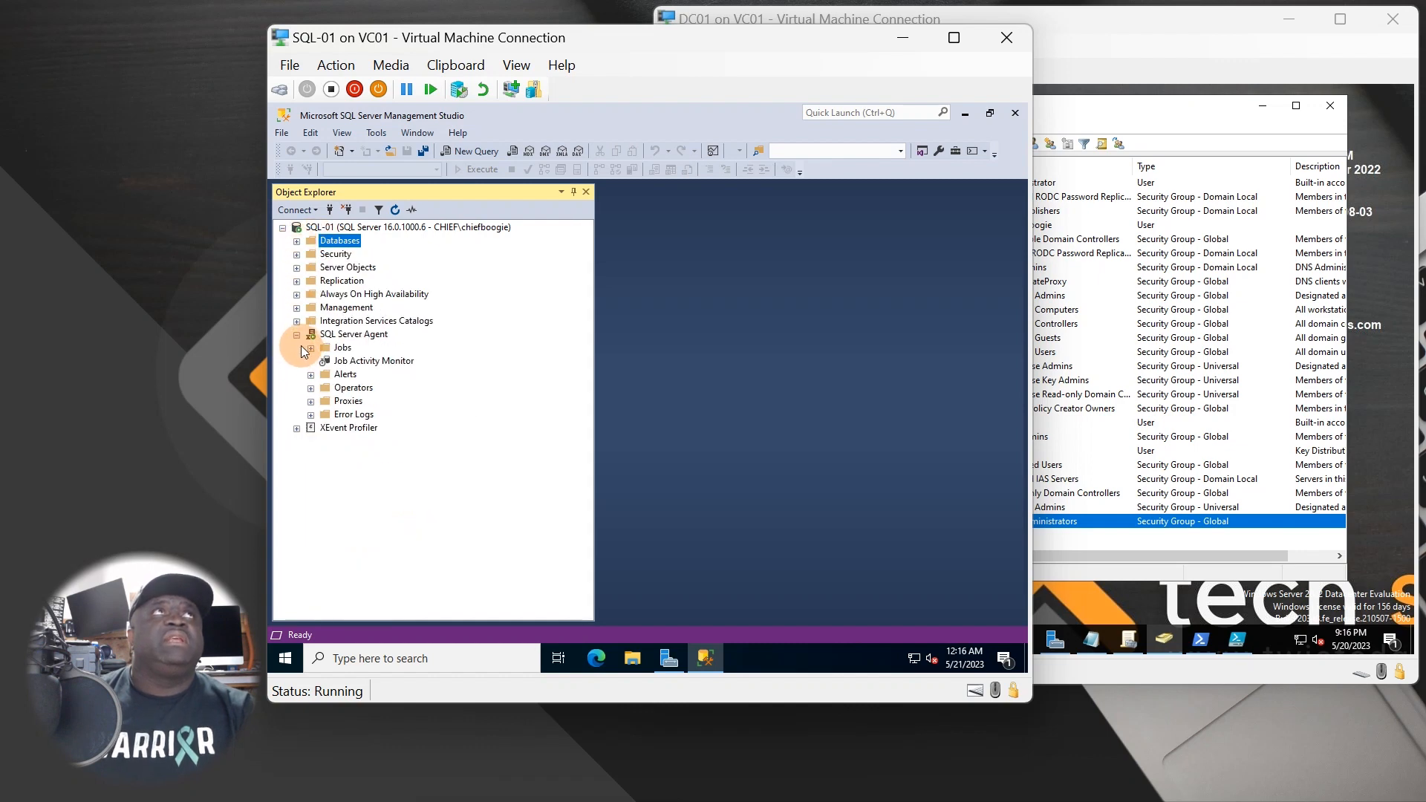
left_click(296, 334)
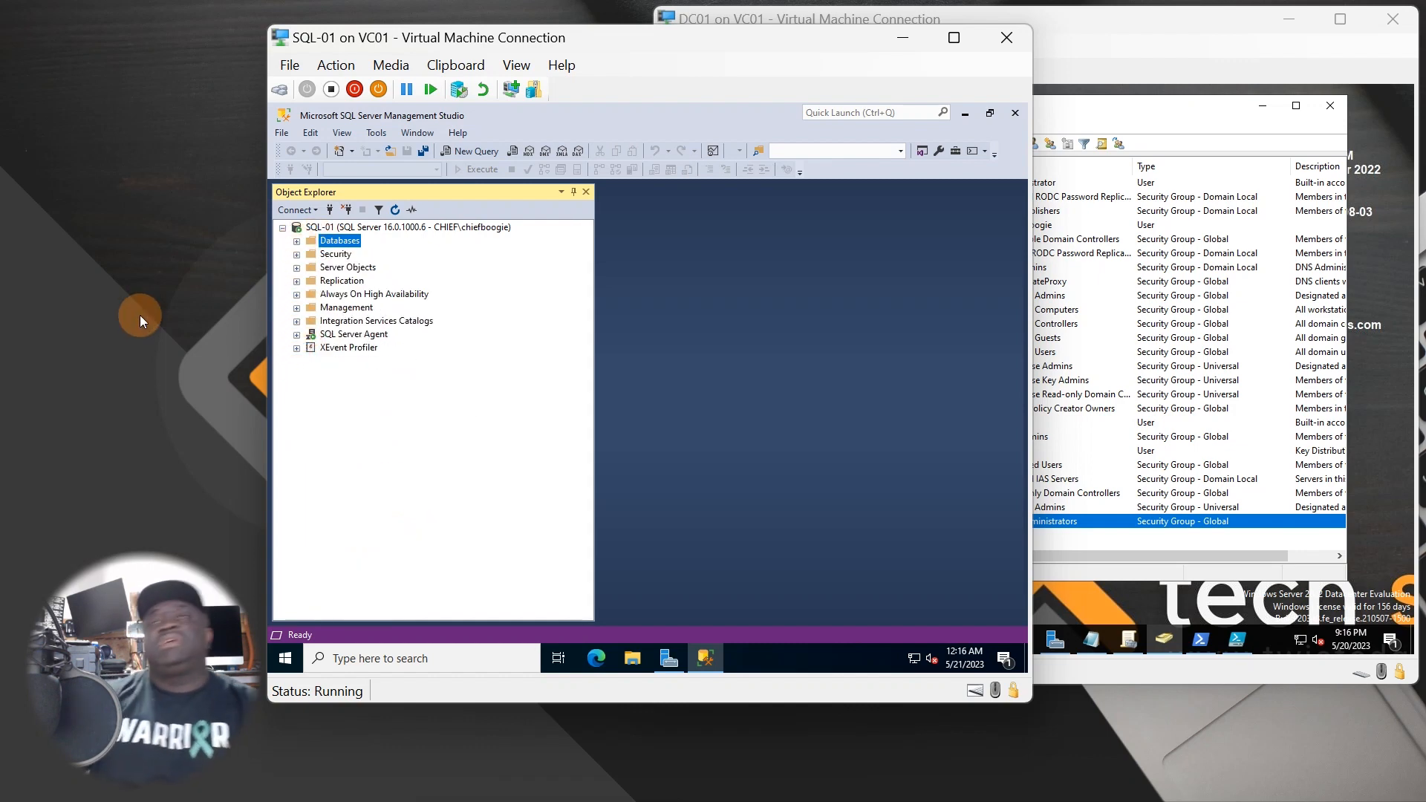
- Open the DATA (S:) drive from This PC to view its Program Files folders
left_click(632, 658)
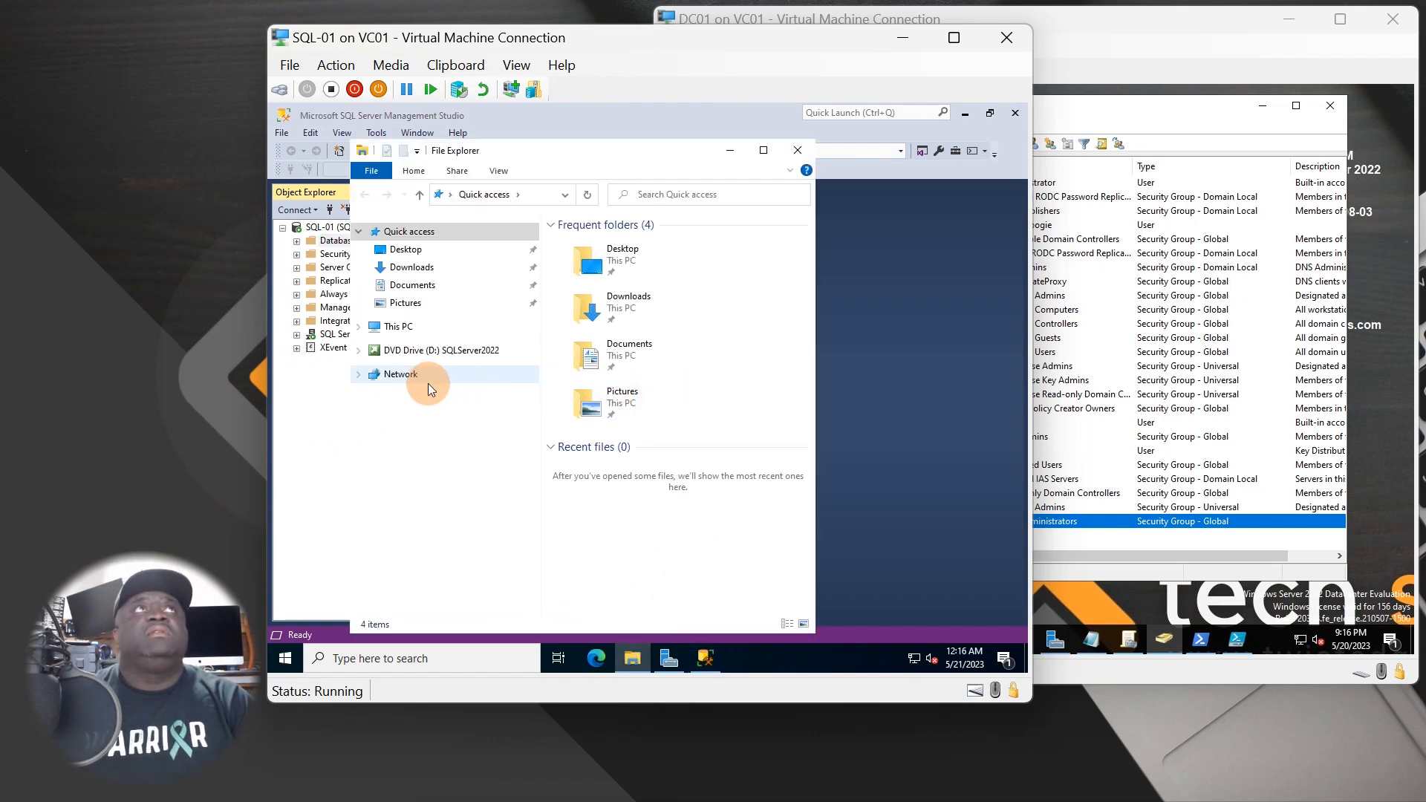
left_click(405, 326)
scroll(701, 524, "down", 3)
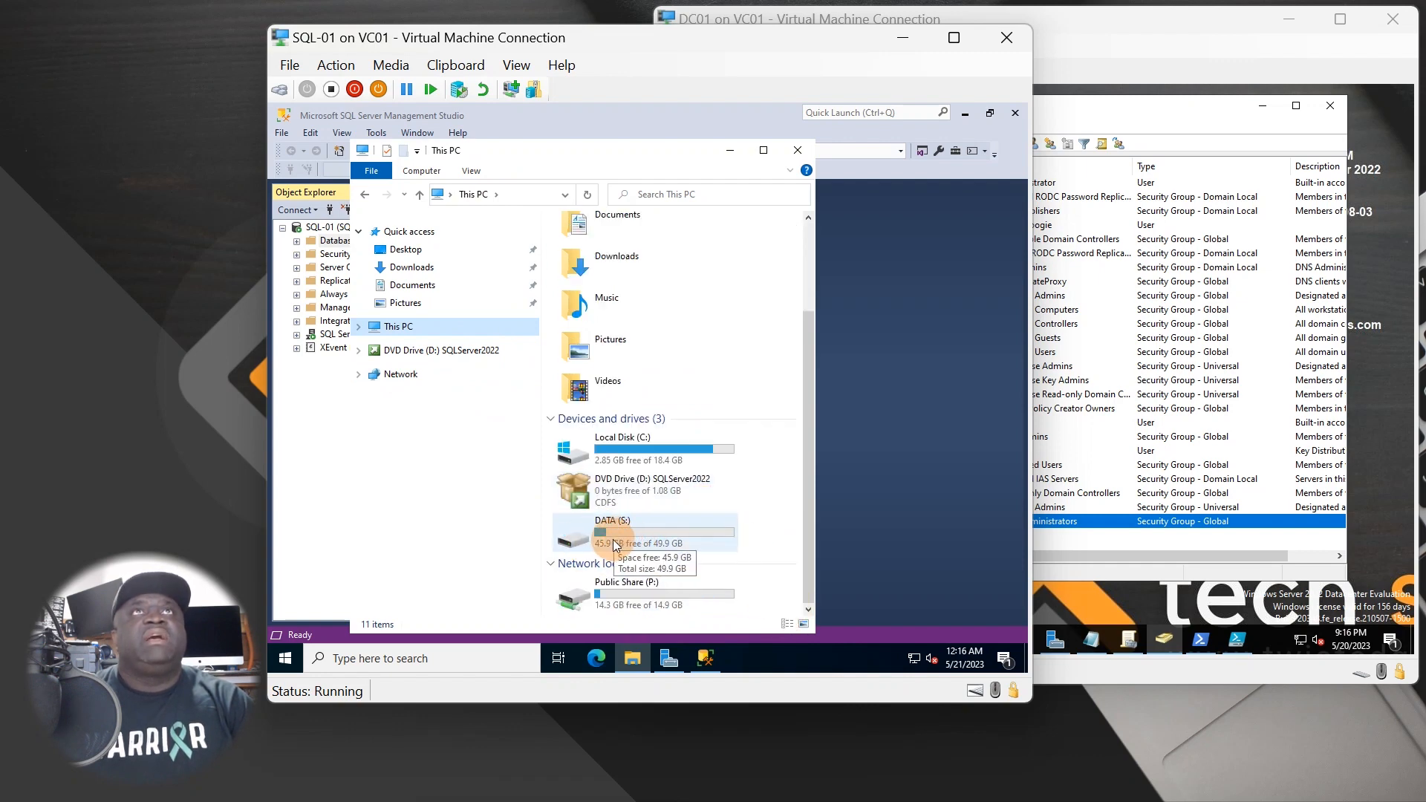
double_click(626, 532)
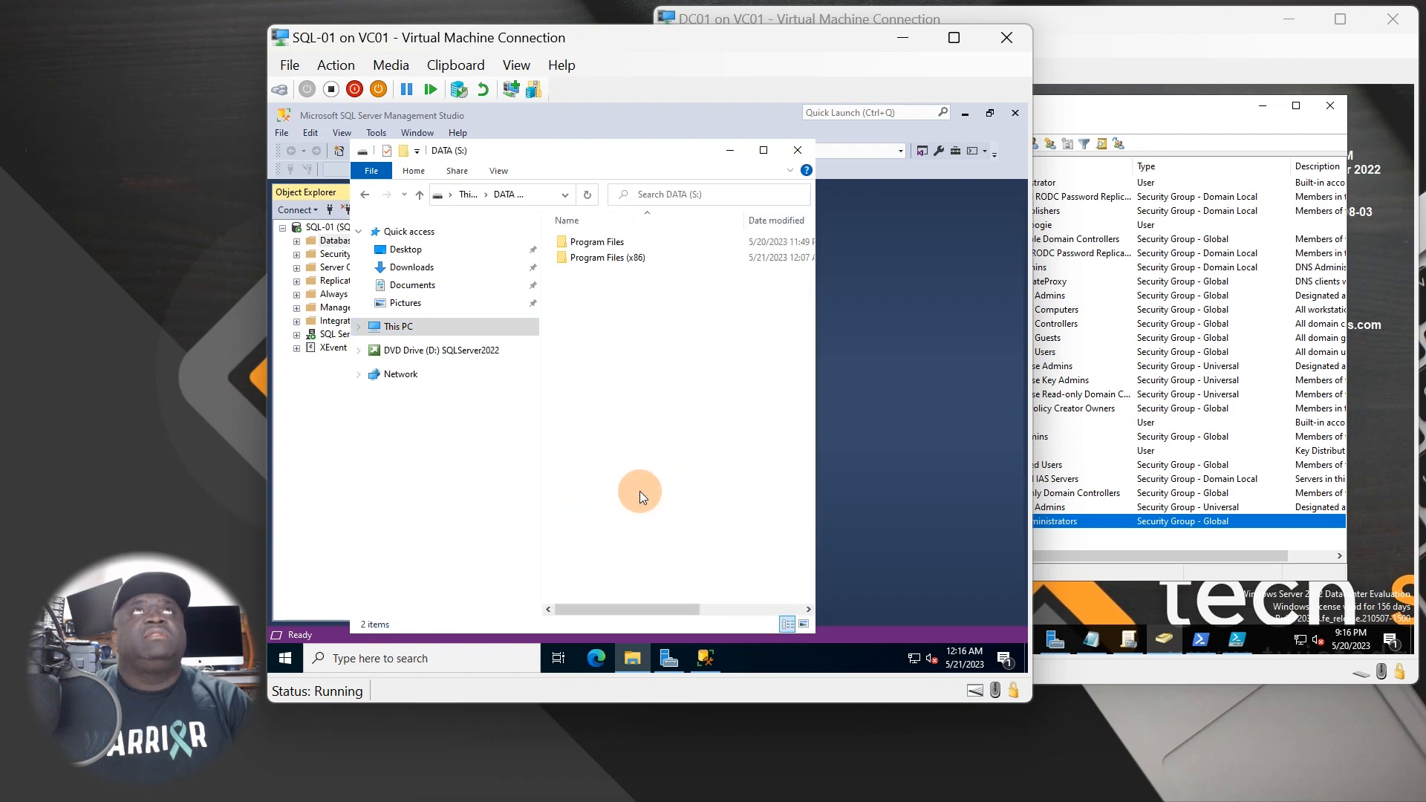
left_click_drag(814, 408, 980, 410)
- Check DATA (S:) shows 45.9 GB free of 49.9 GB, then return to Management Studio
left_click(434, 327)
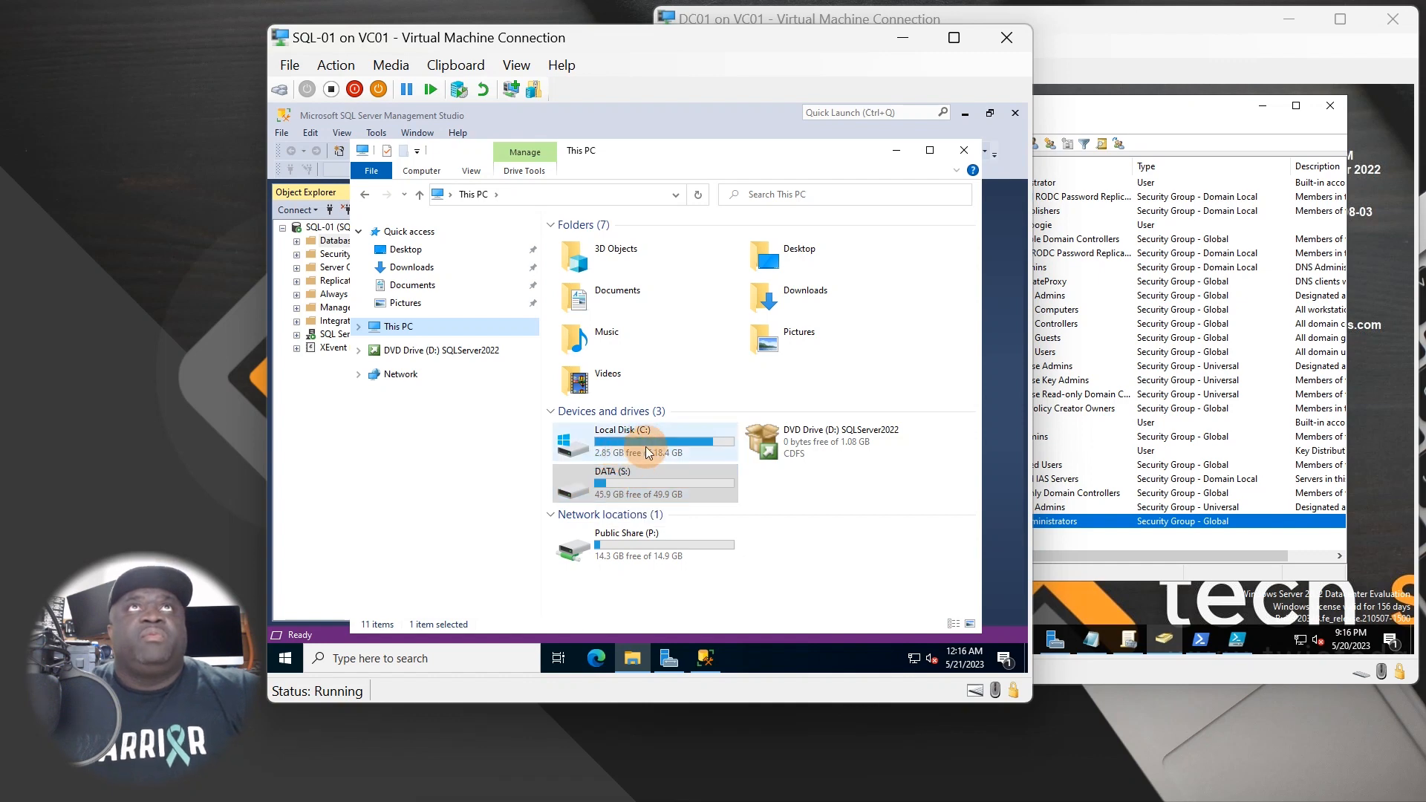
left_click(630, 486)
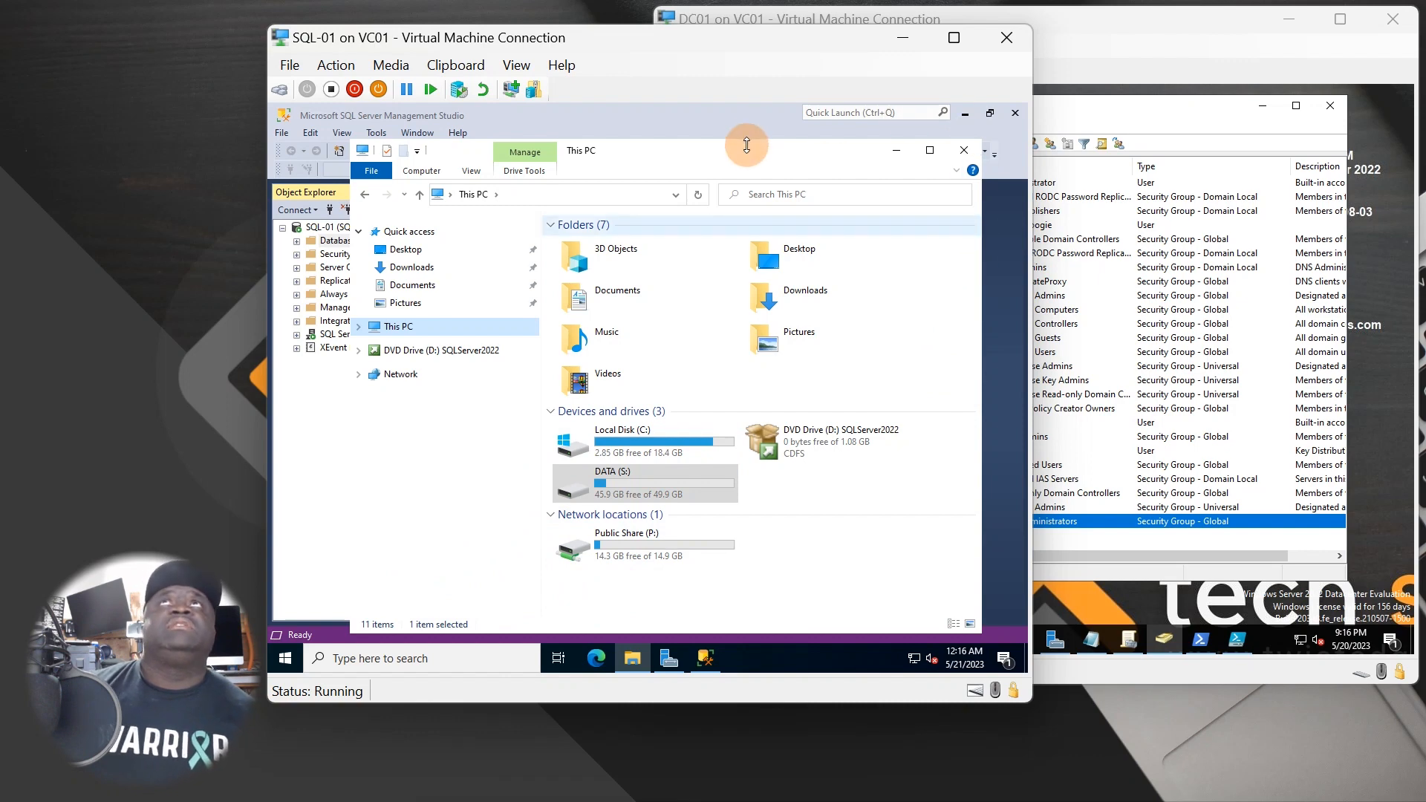
left_click_drag(746, 146, 764, 202)
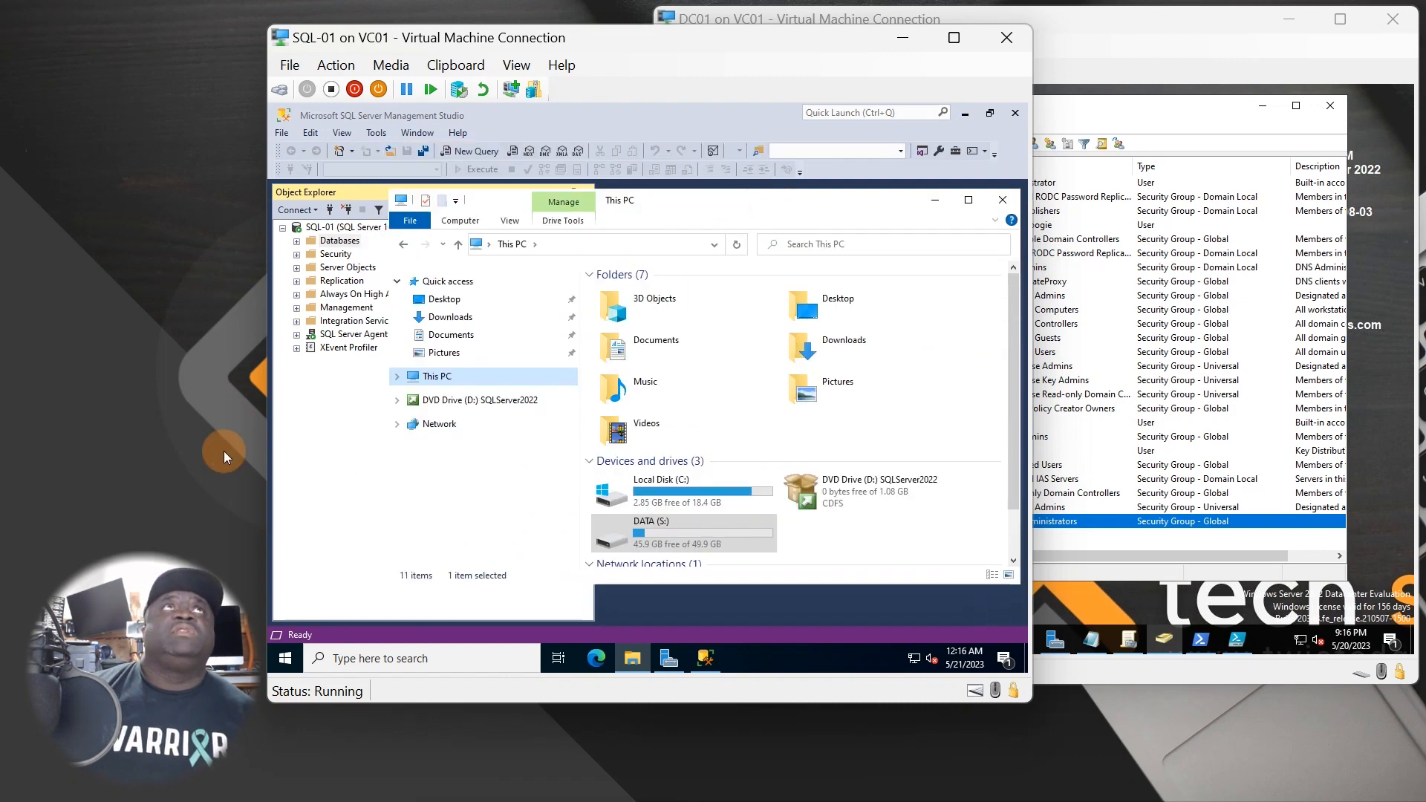
left_click(313, 457)
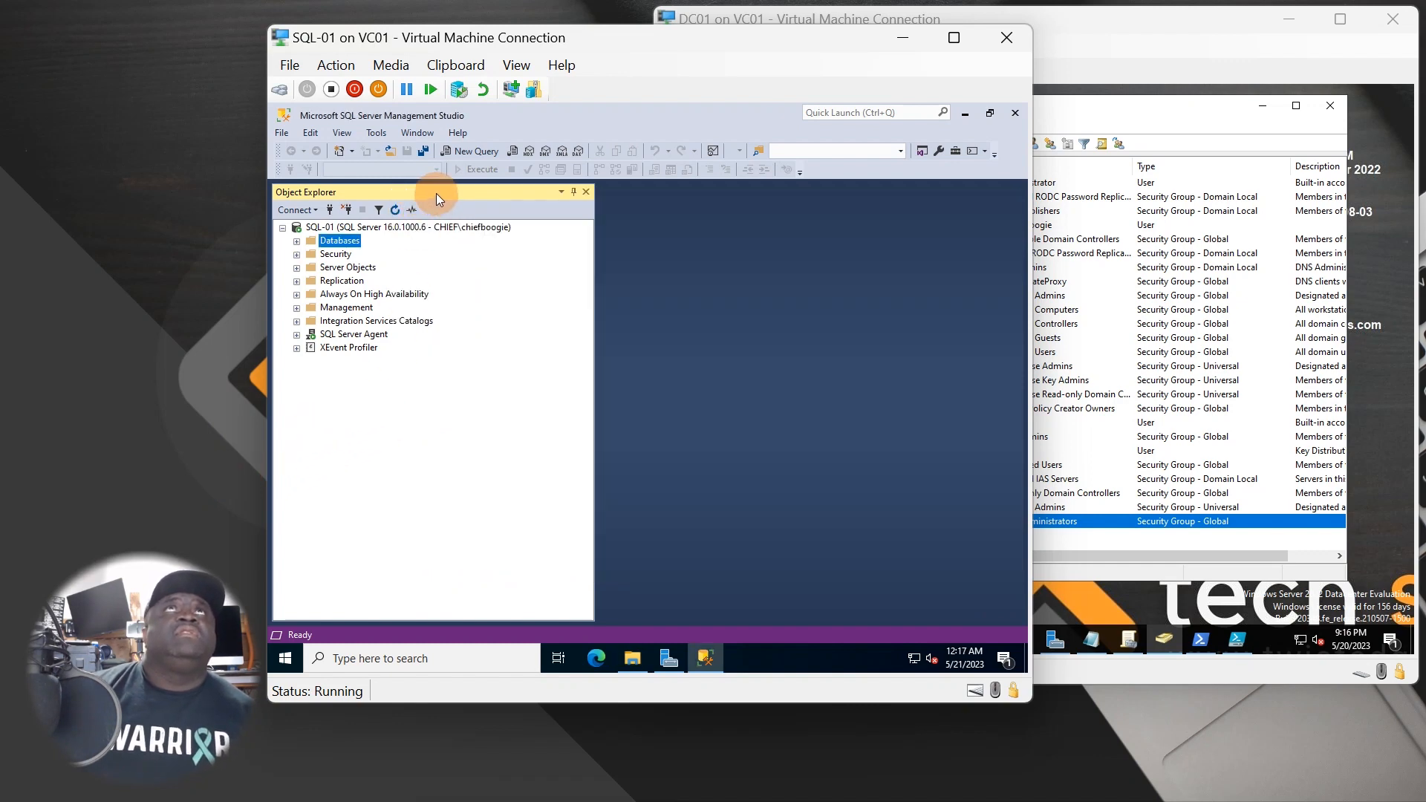
left_click_drag(435, 193, 566, 199)
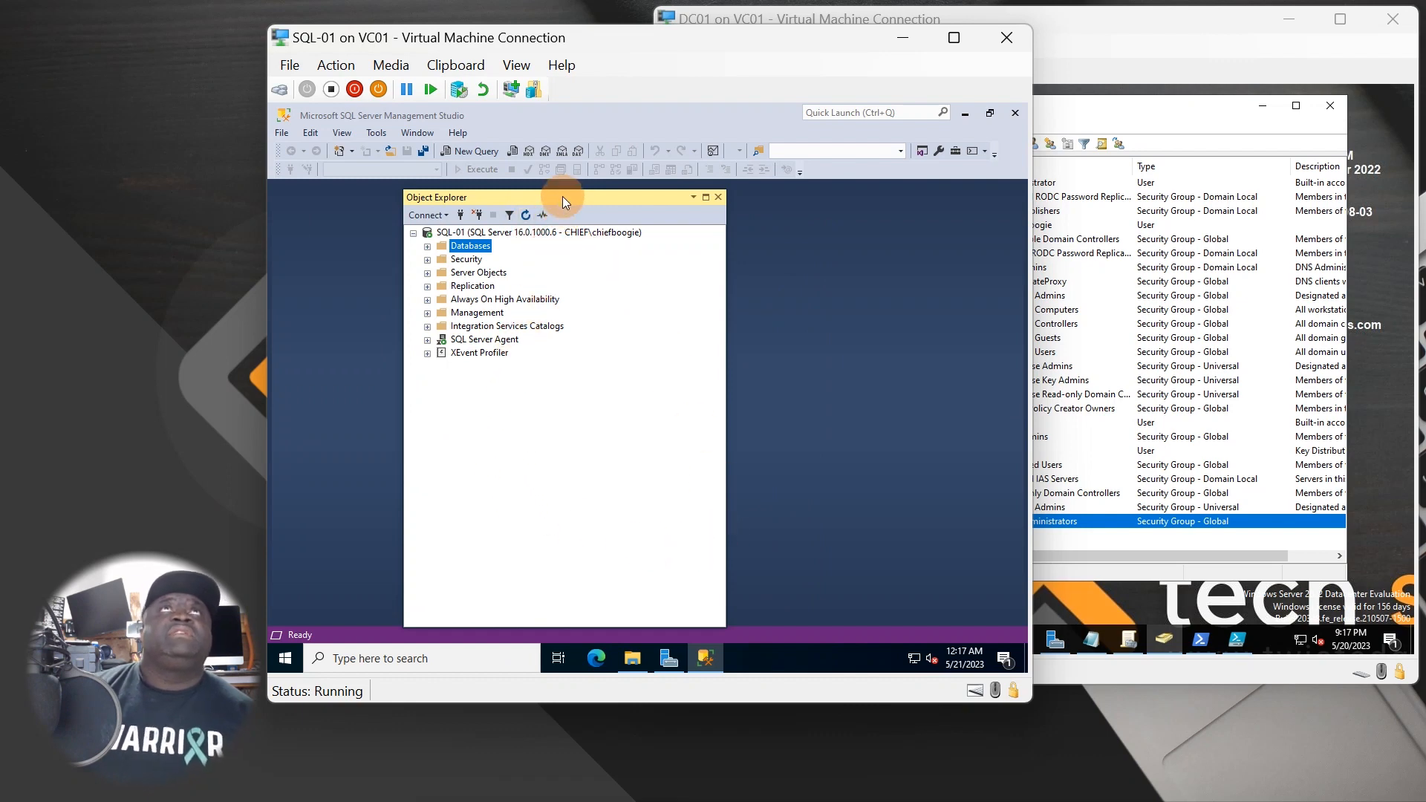
left_click_drag(562, 199, 433, 193)
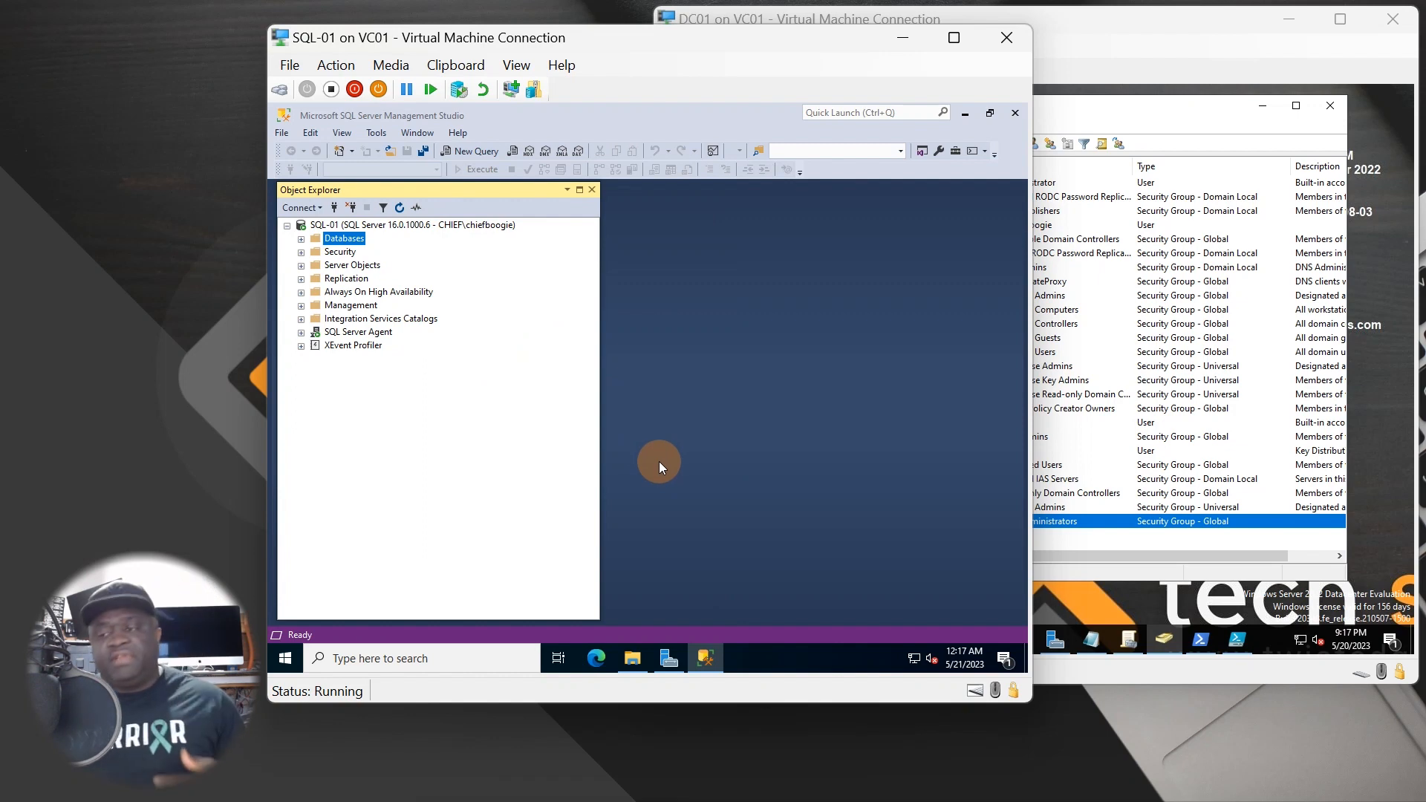